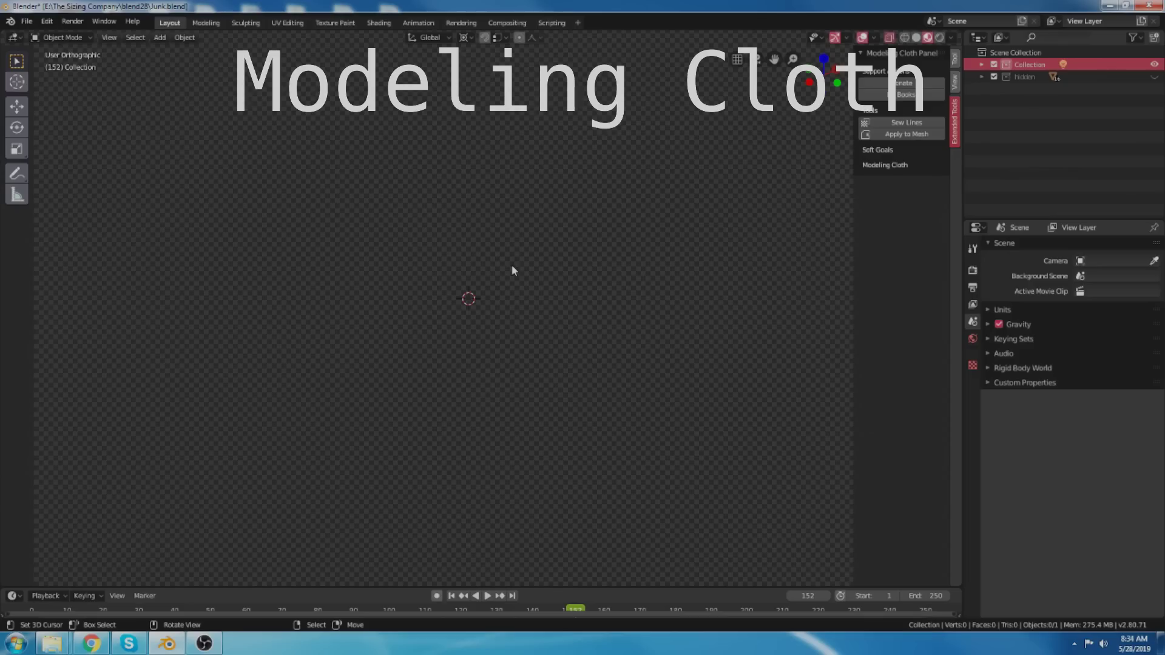
Add a mesh plane at the centre of the empty scene.
key(shift+a)
click(546, 267)
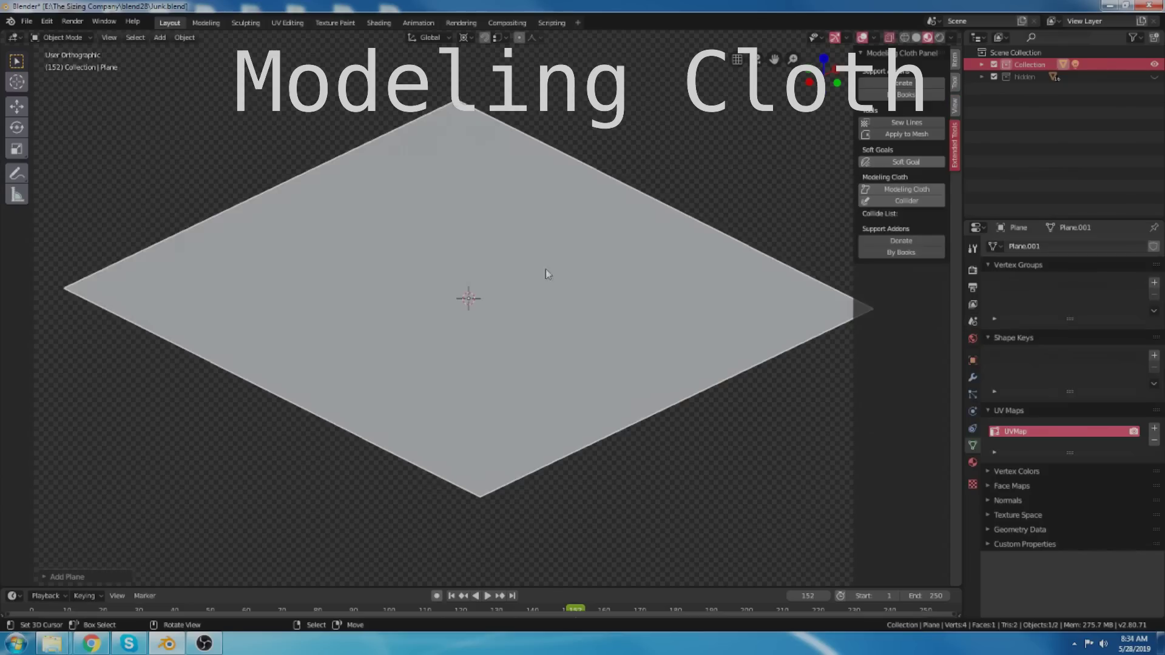
mouse_move(551, 261)
middle_down()
mouse_move(540, 262)
mouse_move(551, 265)
mouse_move(543, 244)
middle_up()
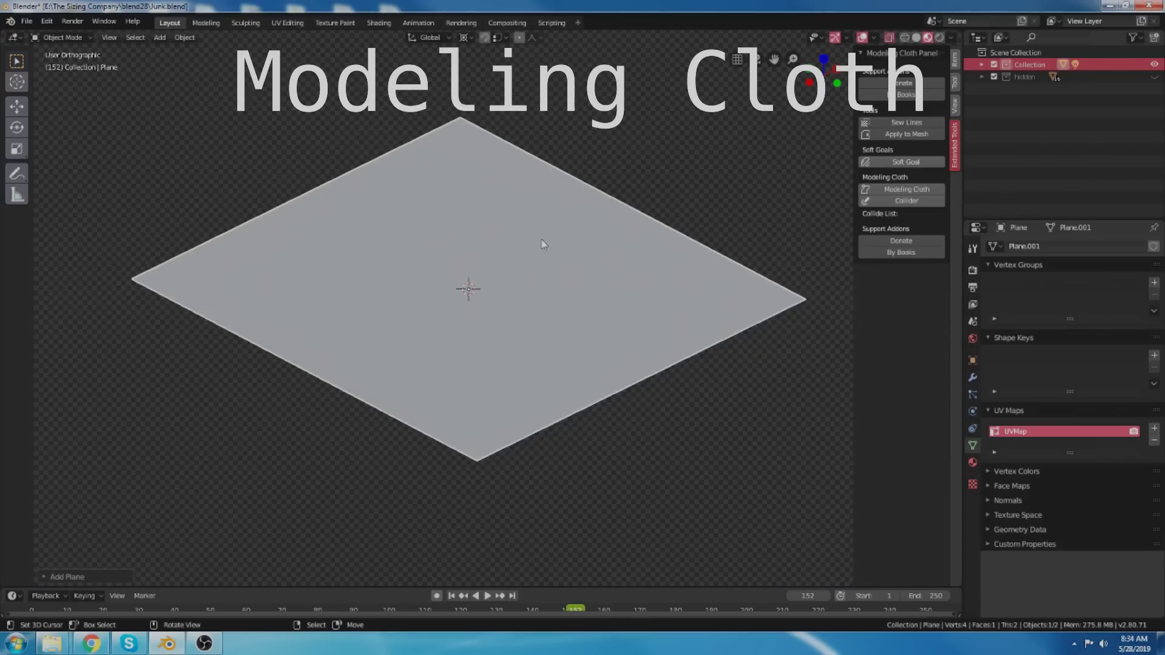
scroll(623, 332, up, 1)
middle_drag(623, 332, 635, 323)
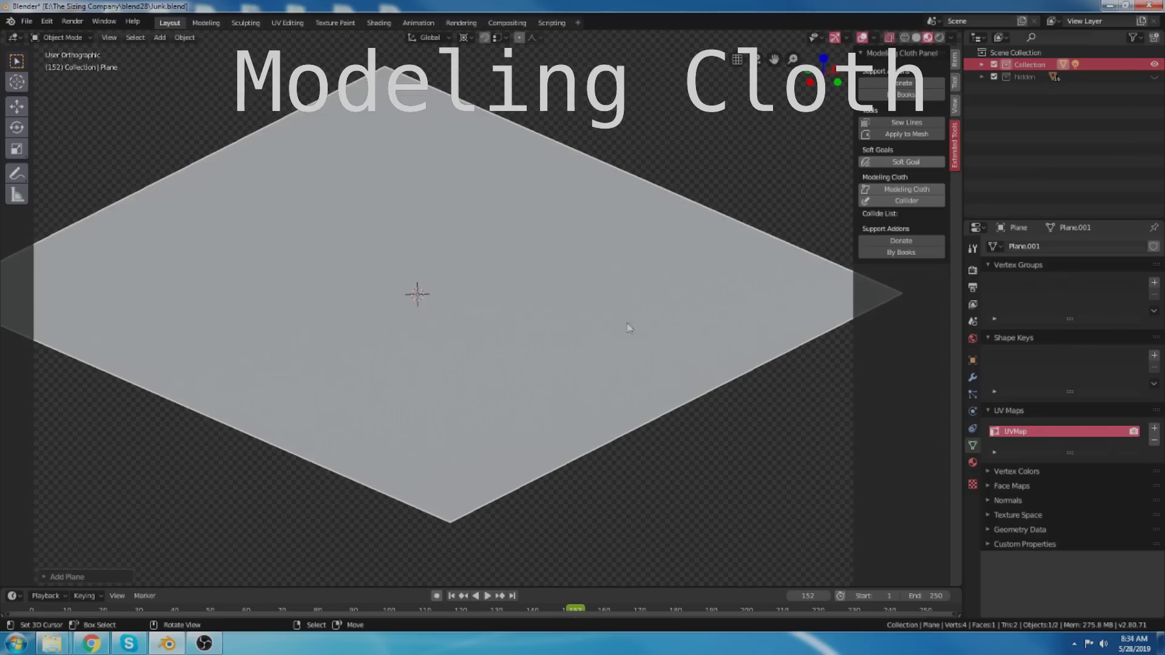
scroll(574, 303, down, 2)
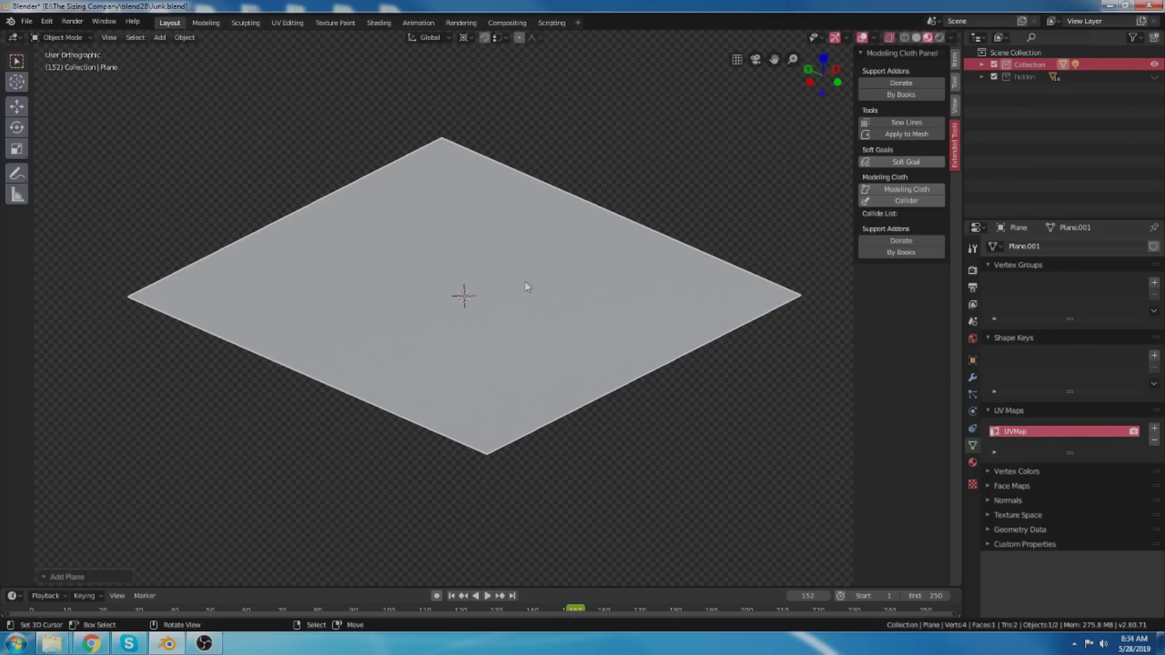
Subdivide the plane's mesh into a dense grid of 32 by 32 faces and return to Object Mode.
key(Tab)
key(Tab)
key(Tab)
key(Tab)
key(Tab)
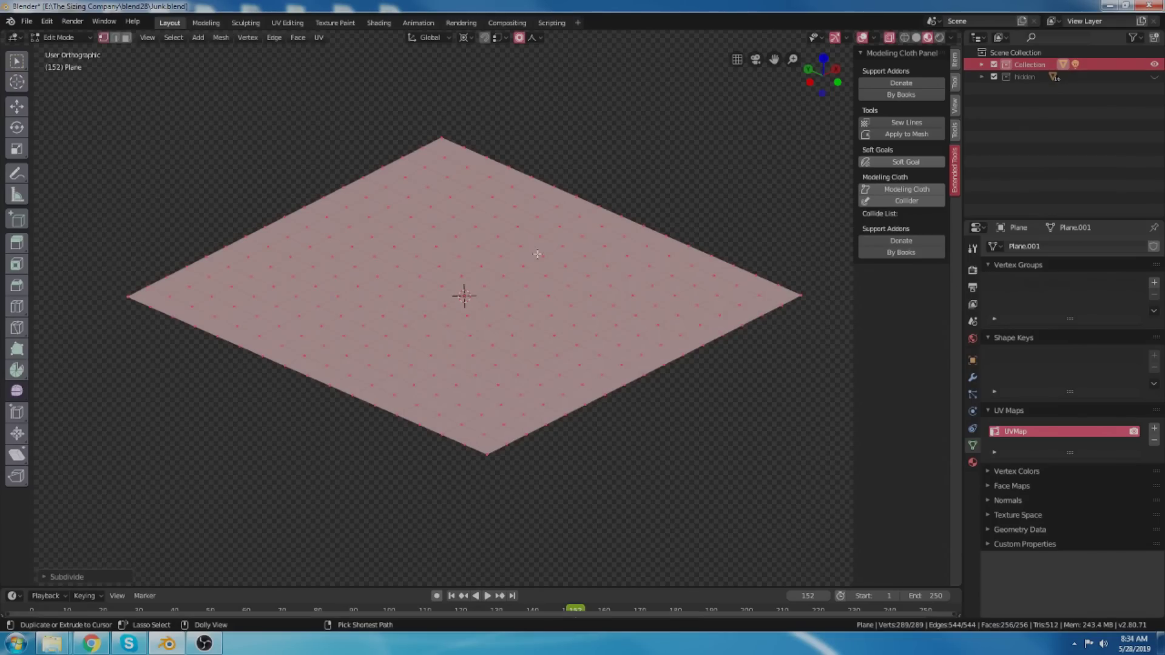
middle_drag(557, 273, 557, 290)
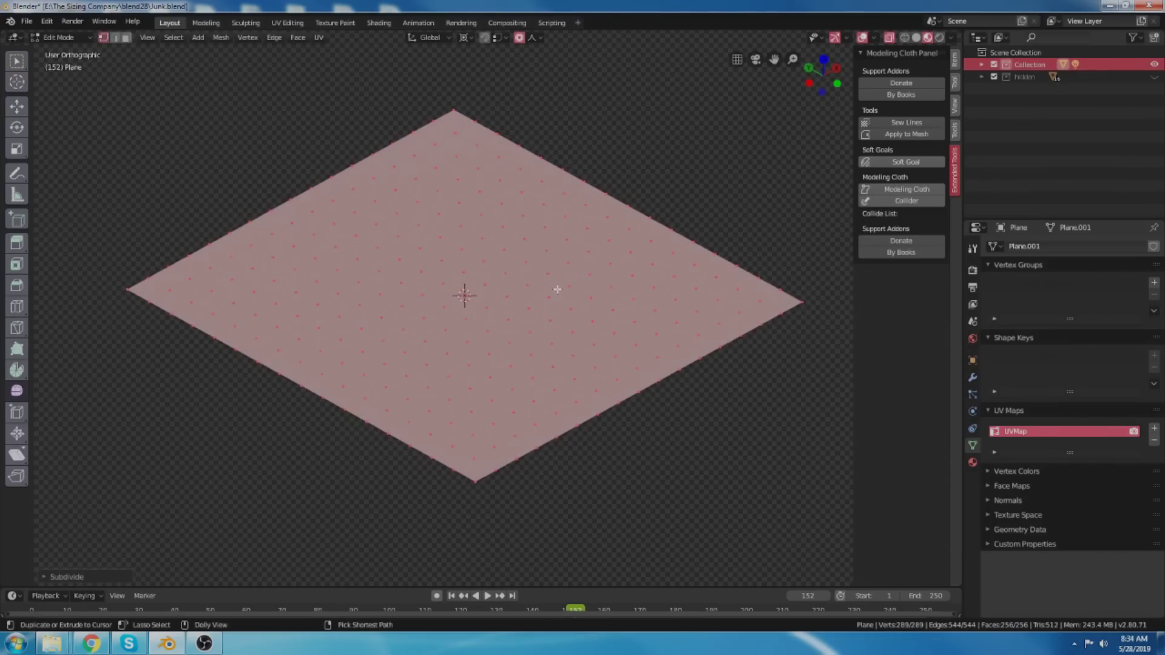
middle_drag(517, 253, 518, 236)
scroll(513, 237, up, 2)
key(Tab)
scroll(512, 242, down, 1)
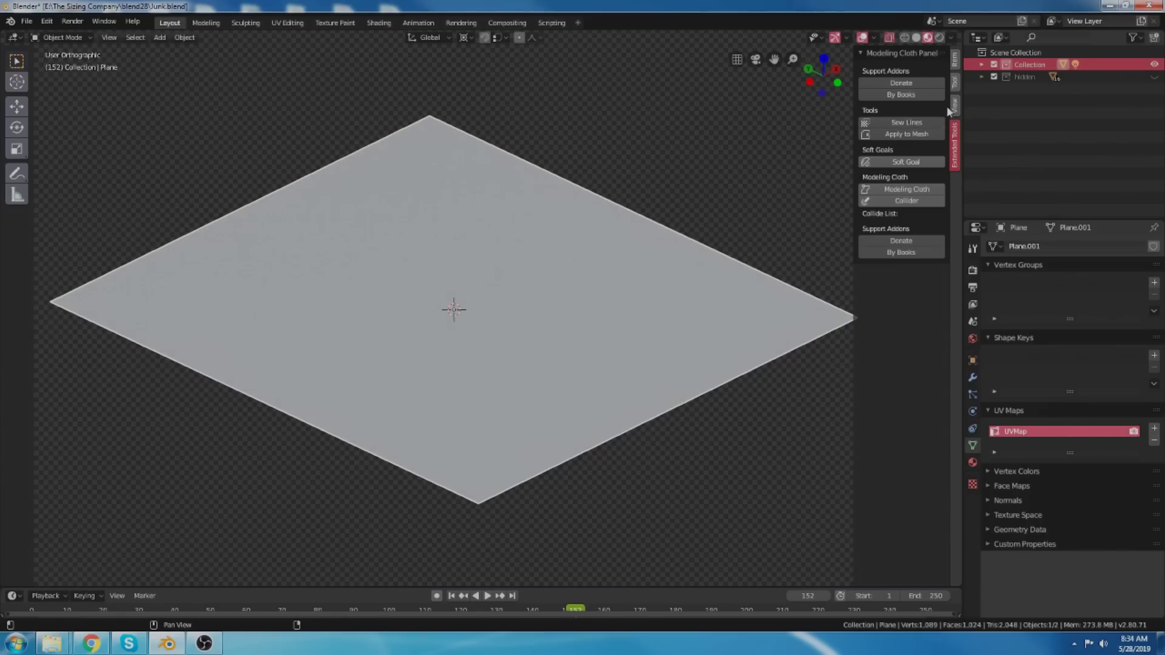
click(953, 106)
click(955, 83)
click(955, 108)
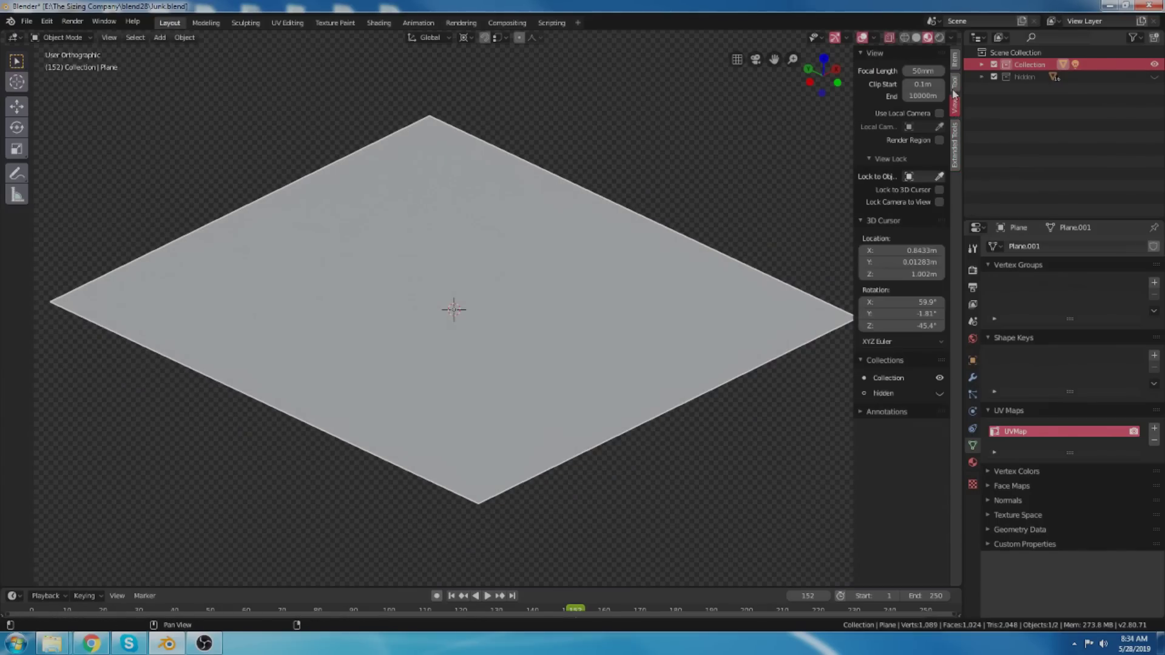
click(955, 148)
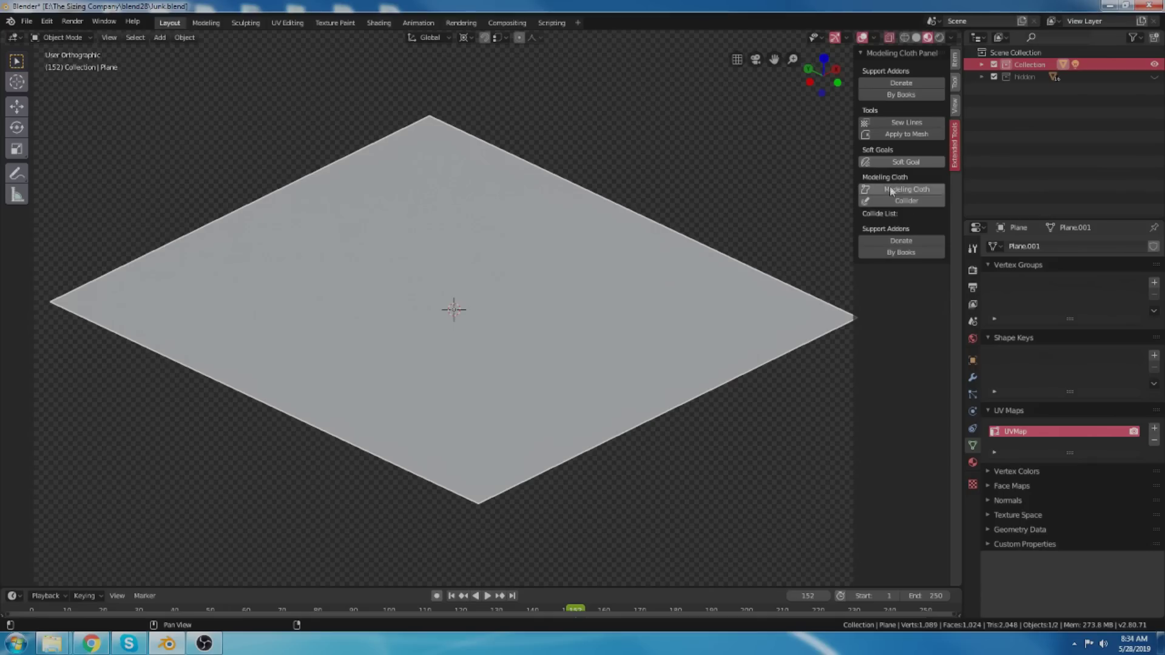
Give the plane a level 1 Subdivision Surface and shade it smooth.
middle_drag(541, 230, 541, 237)
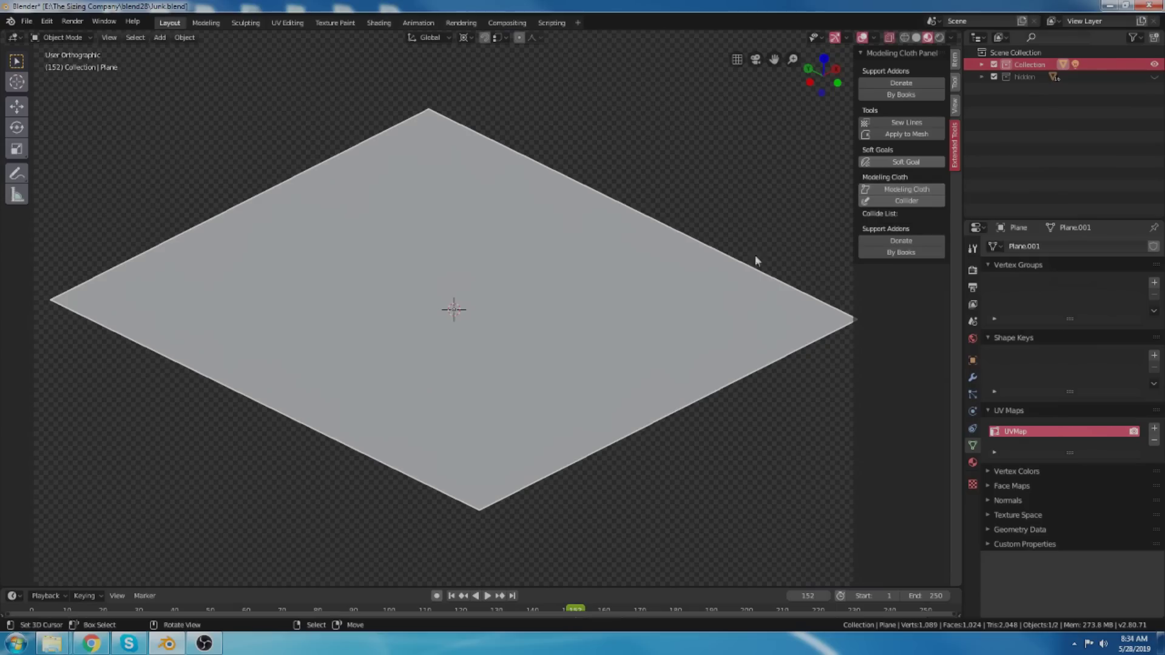
middle_drag(415, 249, 424, 228)
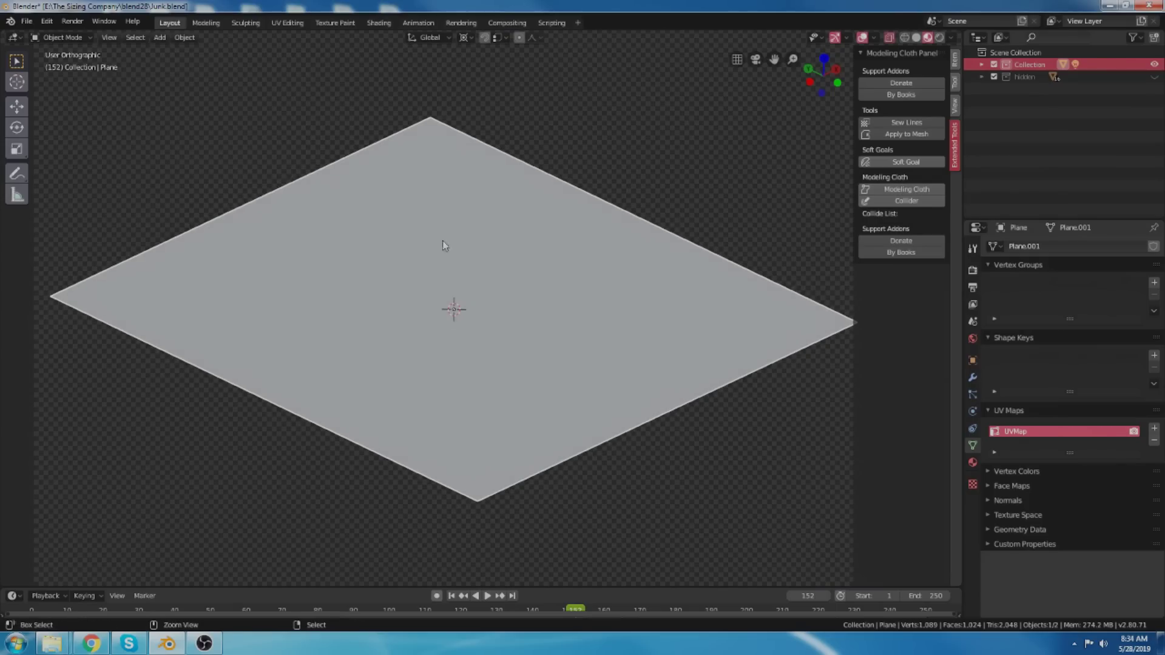
key(ctrl+1)
key(F3)
key(Return)
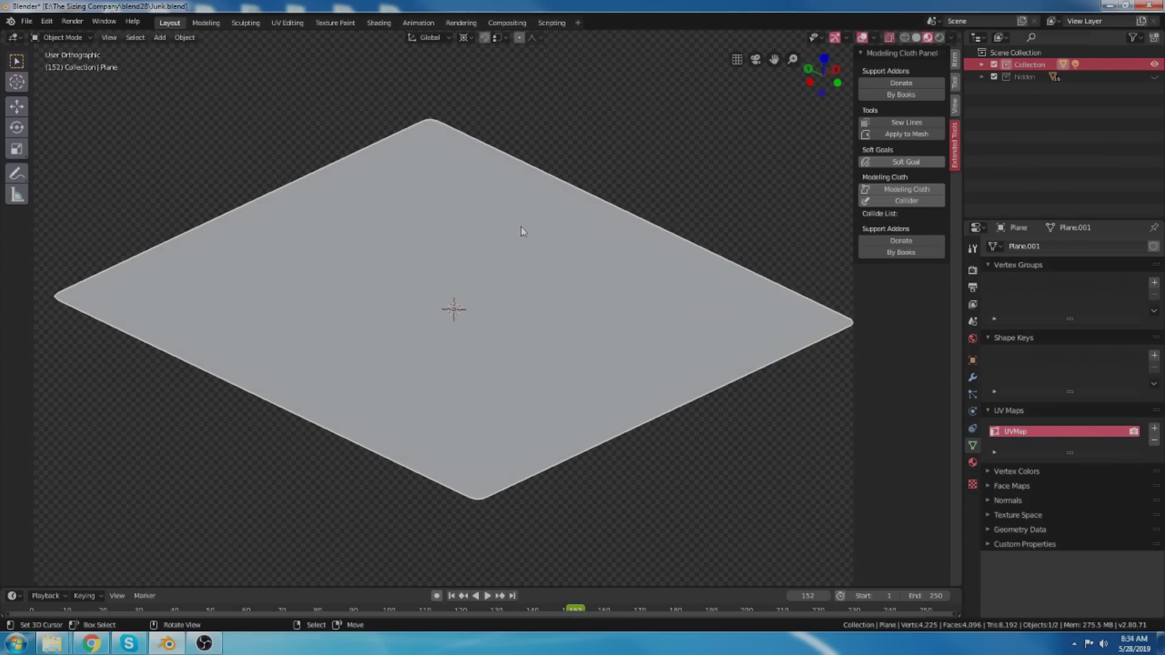
middle_drag(523, 231, 540, 220)
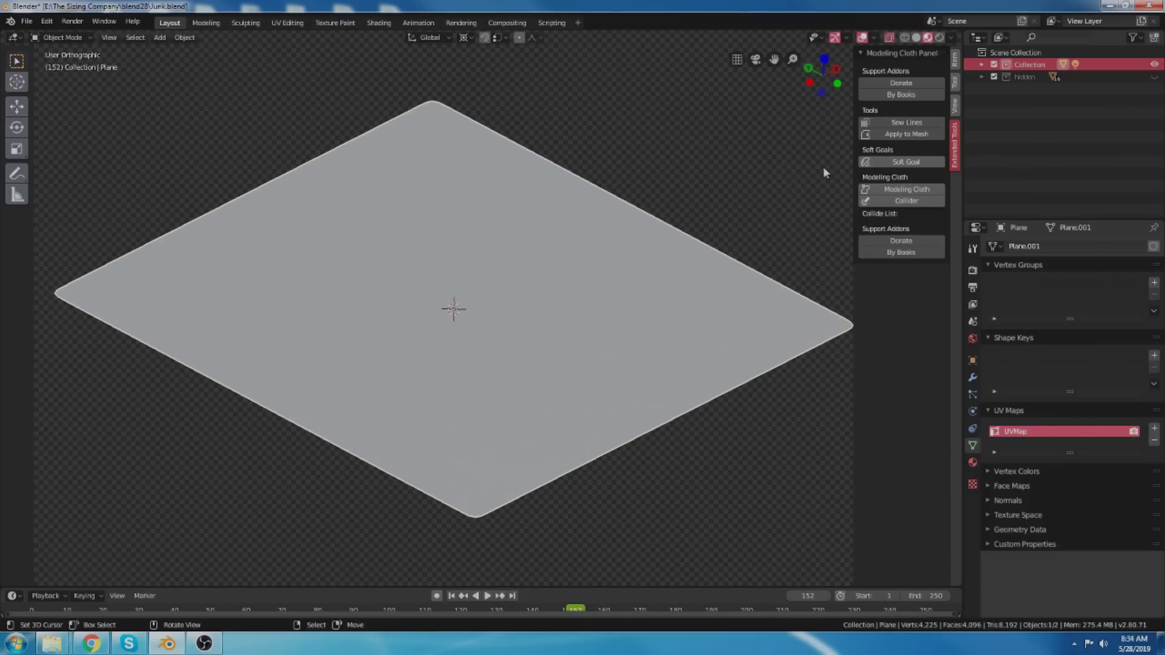
Enable Modeling Cloth on the subdivided plane, keeping Object Collisions on.
click(908, 189)
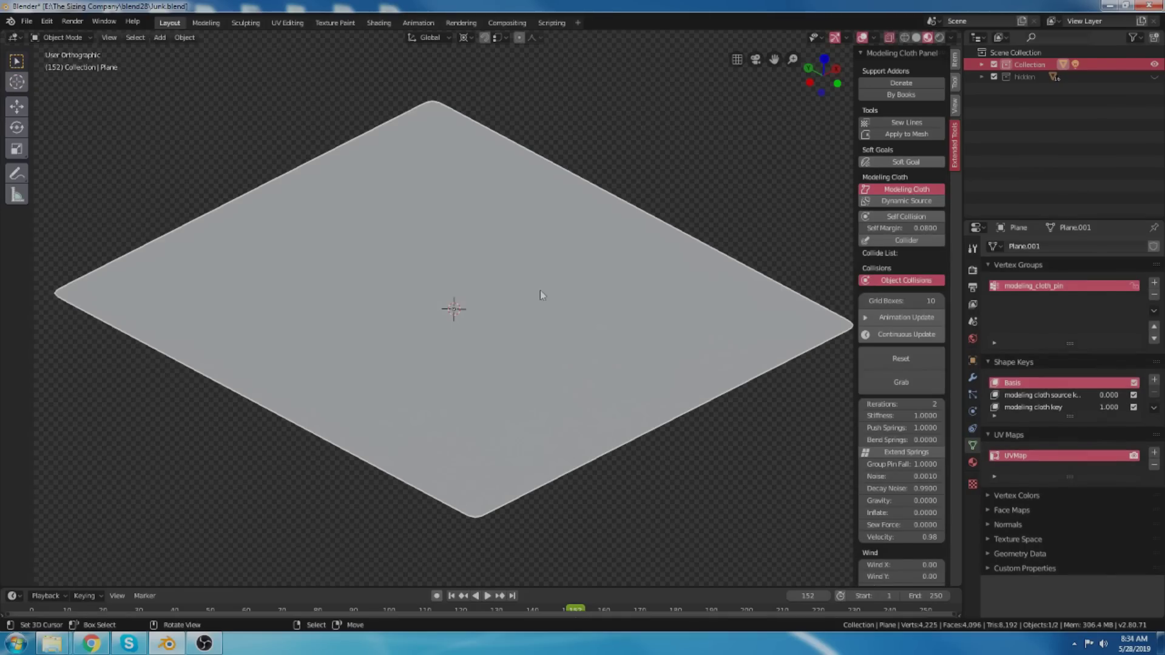
middle_drag(541, 295, 531, 282)
middle_drag(644, 306, 638, 301)
middle_drag(529, 330, 529, 325)
middle_drag(498, 271, 501, 266)
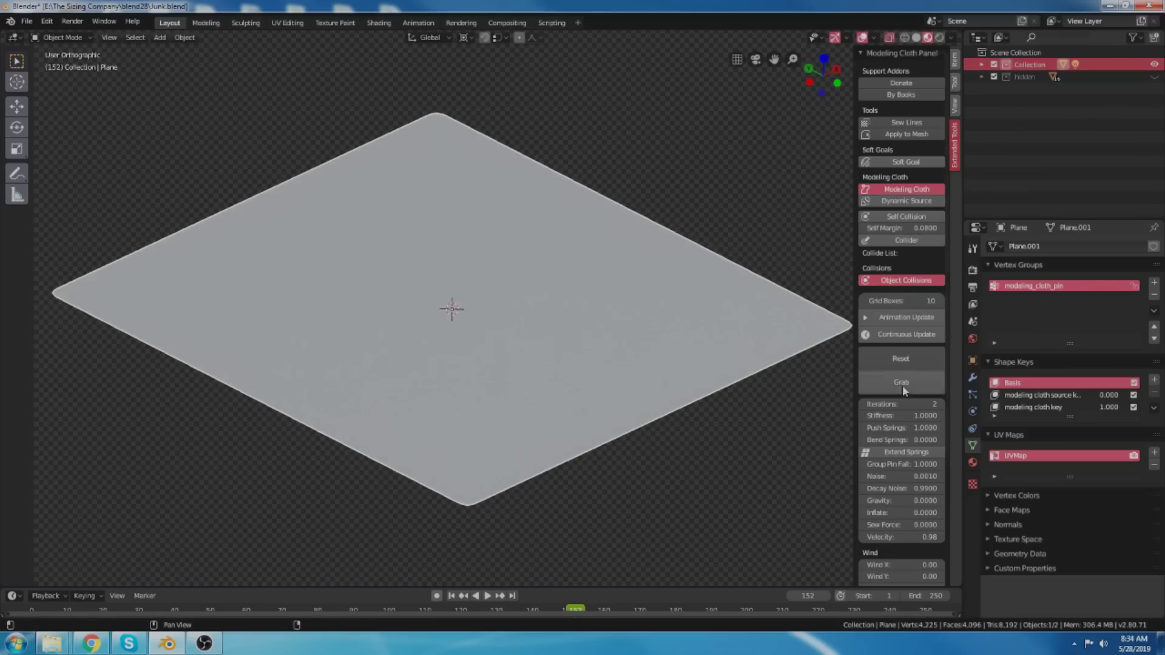
Start the cloth's Continuous Update and set its Velocity to 0.50.
scroll(902, 384, down, 4)
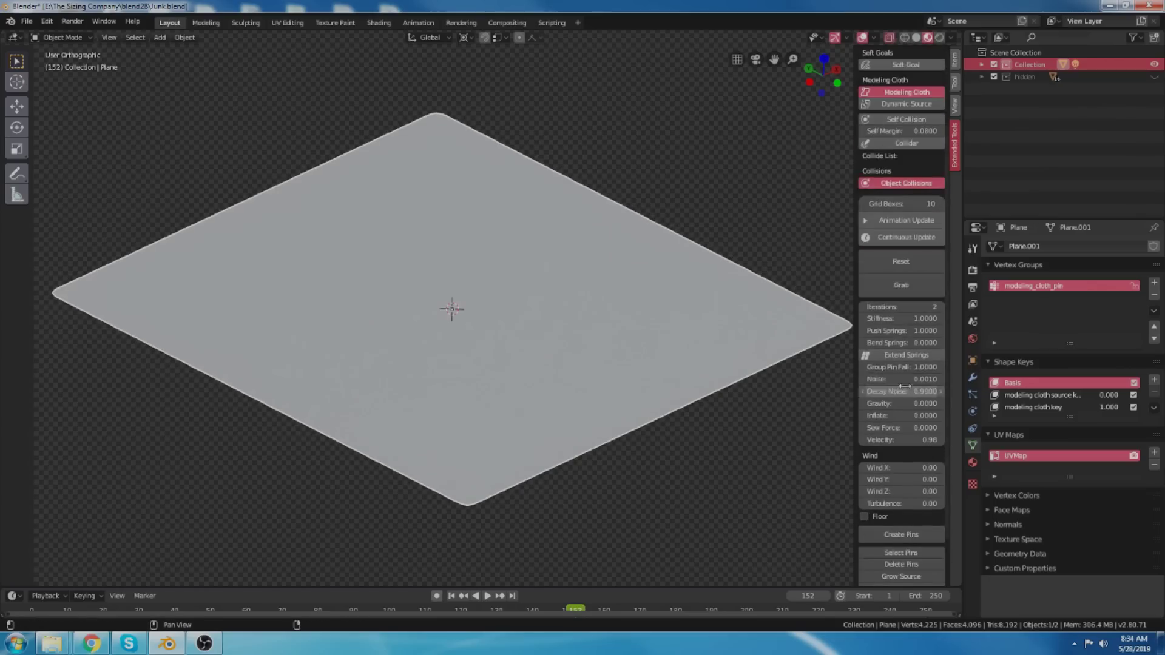
click(897, 239)
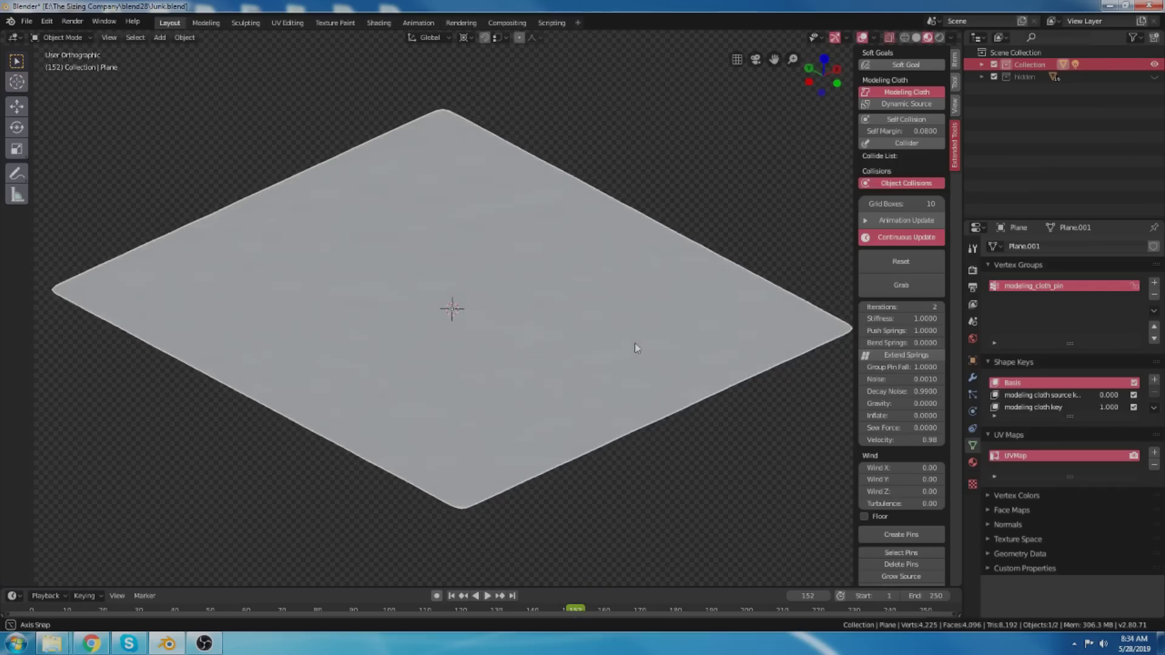
scroll(482, 325, down, 1)
scroll(488, 339, up, 2)
middle_drag(486, 335, 479, 319)
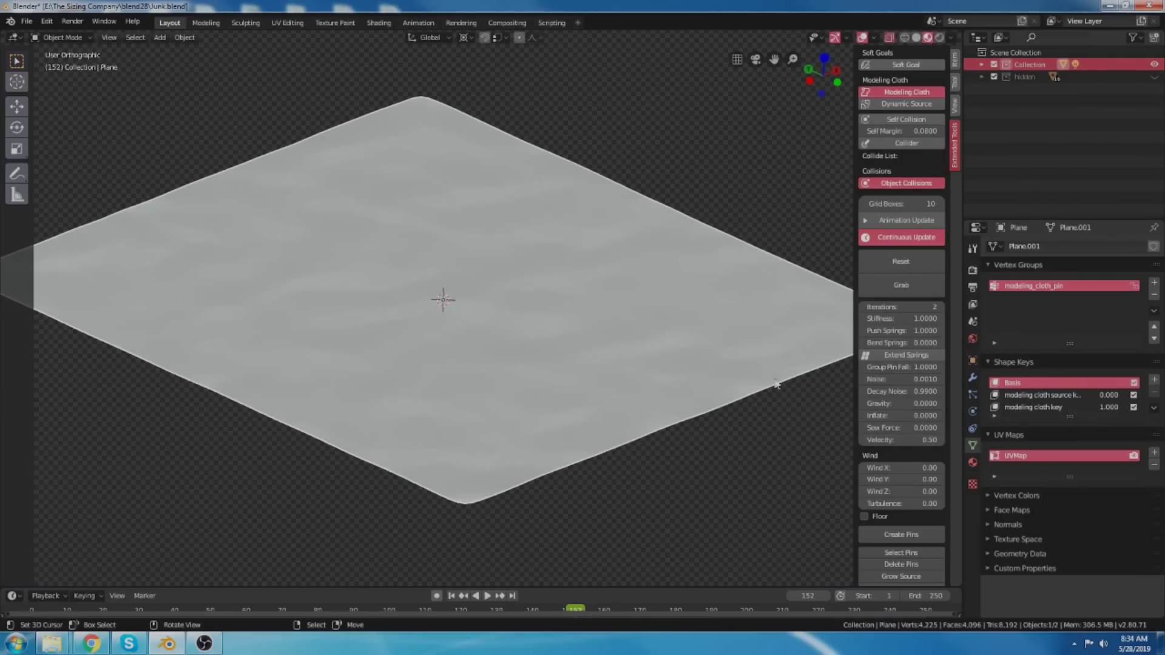
Pull the middle of the cloth up into a large fold with Grab, and reset the cloth.
middle_drag(772, 382, 620, 311)
click(887, 286)
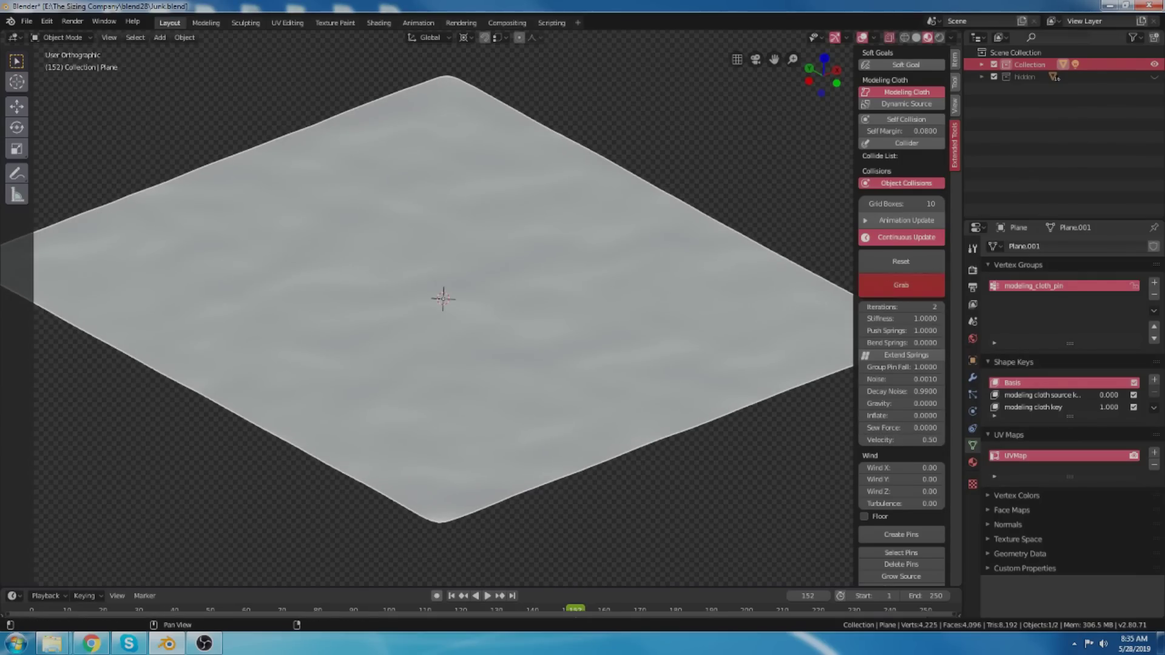
middle_drag(503, 276, 484, 291)
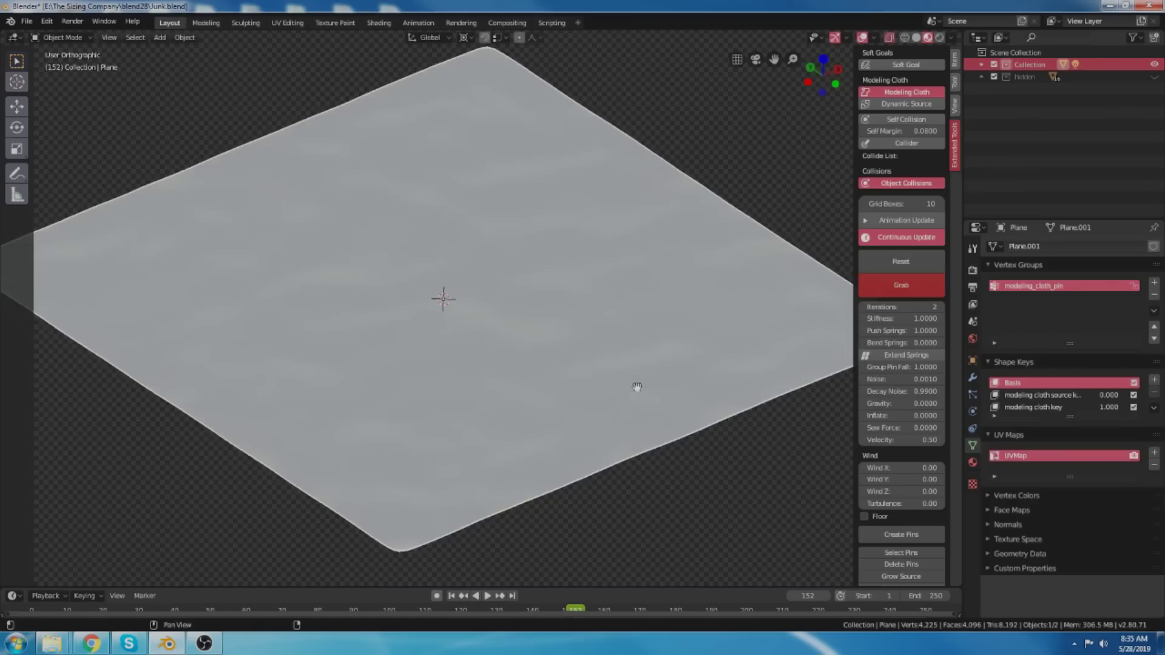
middle_drag(637, 386, 442, 282)
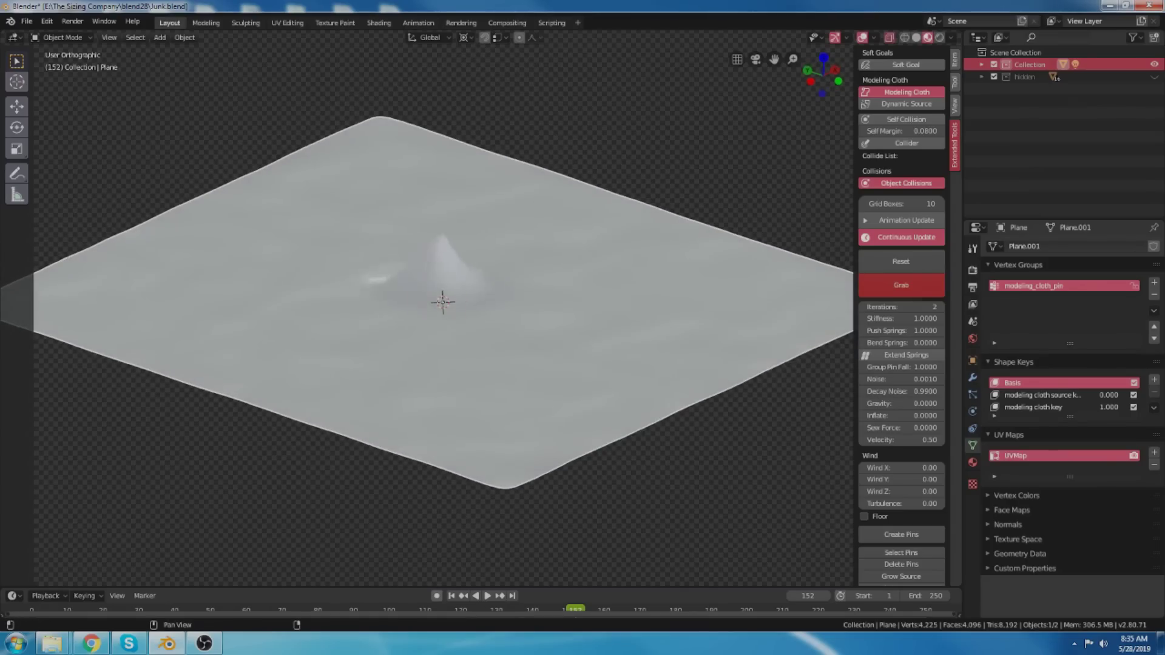
mouse_move(442, 243)
mouse_down()
mouse_move(443, 202)
mouse_move(476, 110)
mouse_move(588, 104)
mouse_move(668, 83)
mouse_up()
key(Escape)
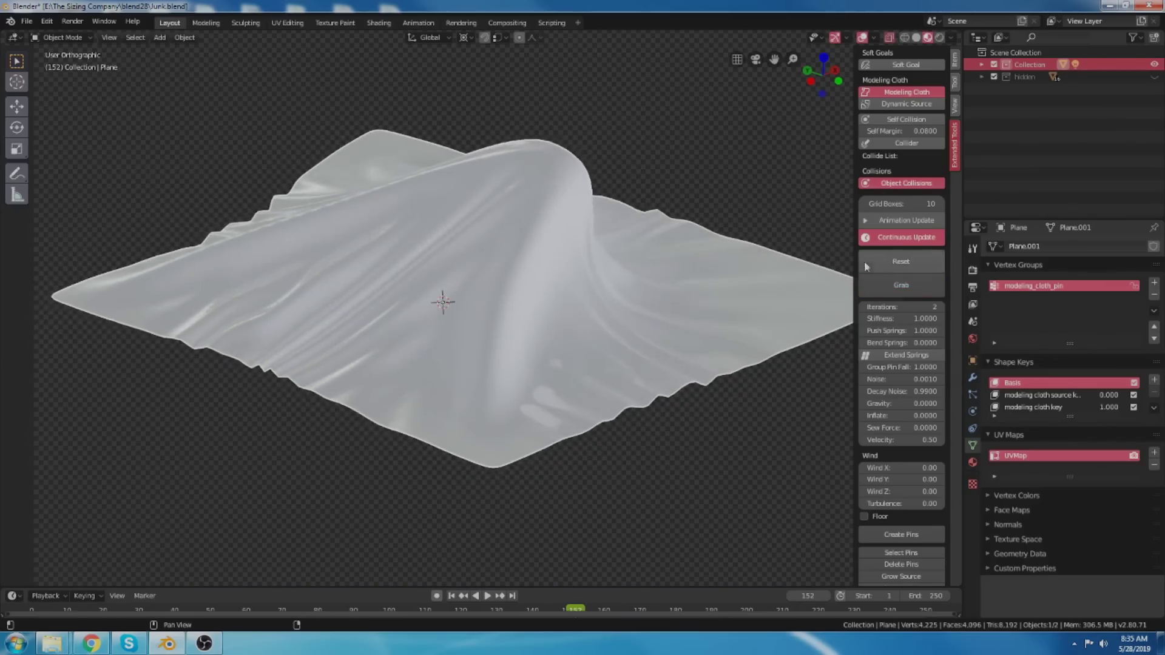
click(889, 260)
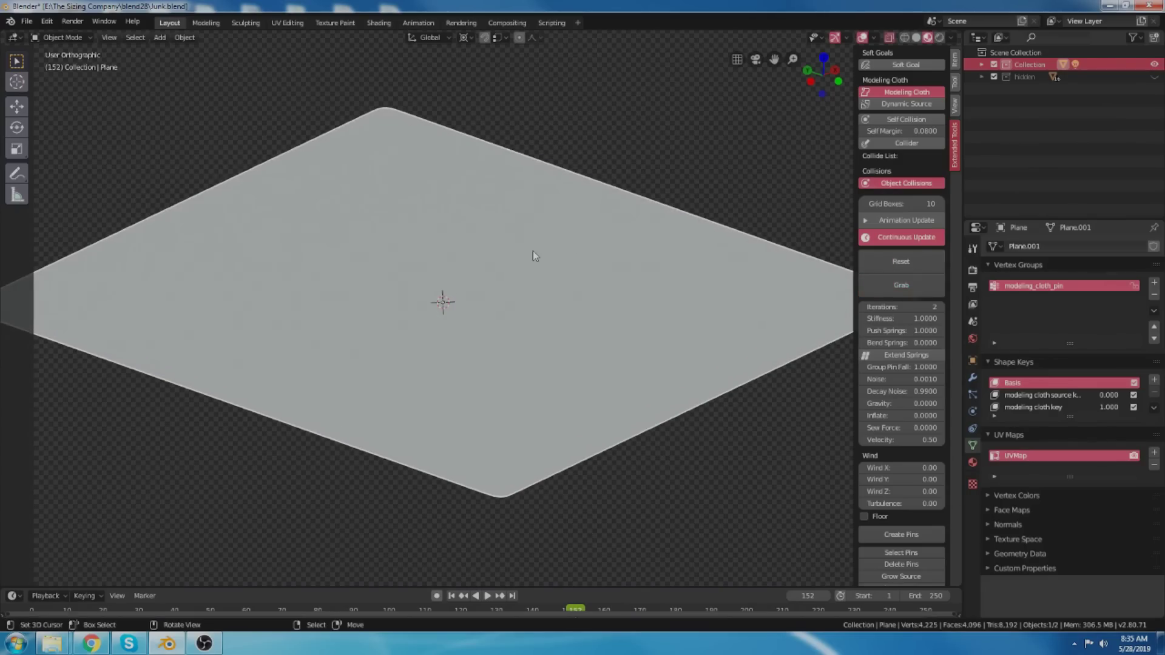
Grab the running cloth and pull it upward at four spots: right side, left side, front area and back corner.
click(901, 285)
drag(634, 267, 626, 159)
drag(238, 274, 228, 164)
drag(499, 375, 489, 267)
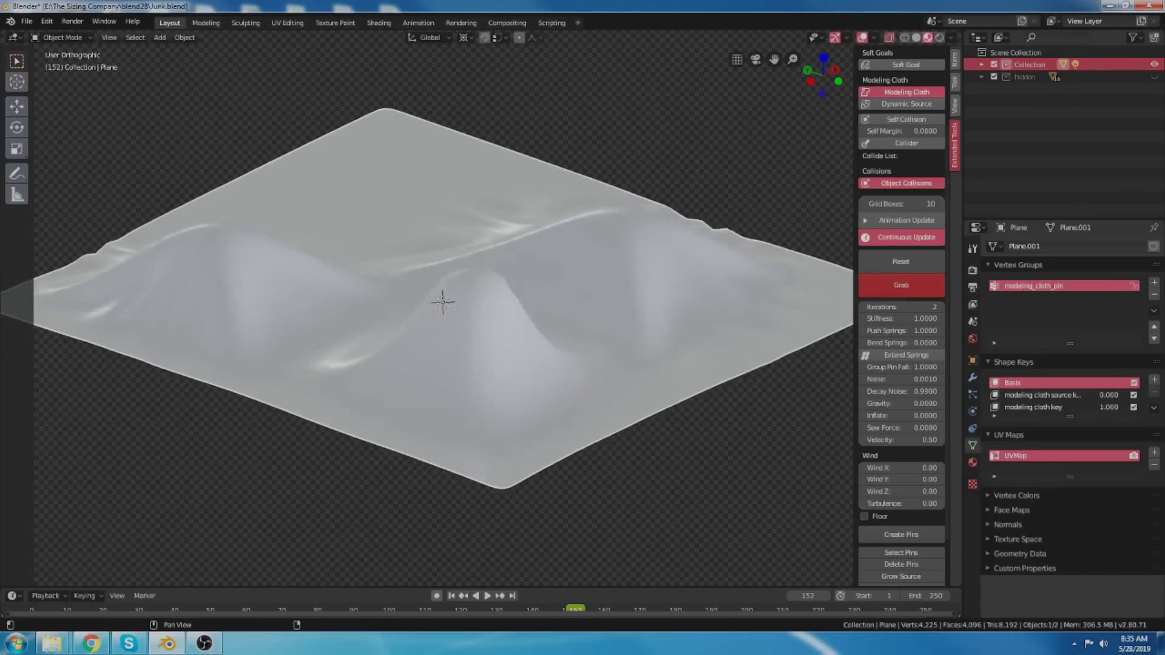
drag(389, 154, 384, 45)
key(Escape)
middle_drag(525, 271, 554, 272)
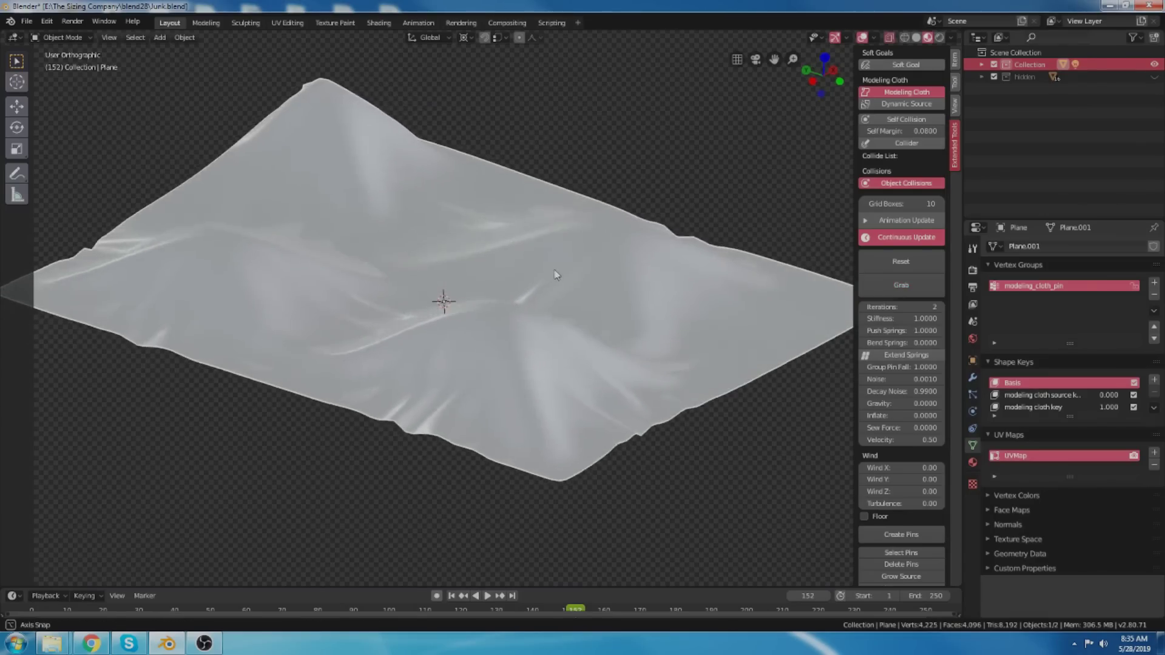
Create three cloth pins, one near the right corner, one toward the back edge and one on the left side.
middle_drag(906, 516, 906, 460)
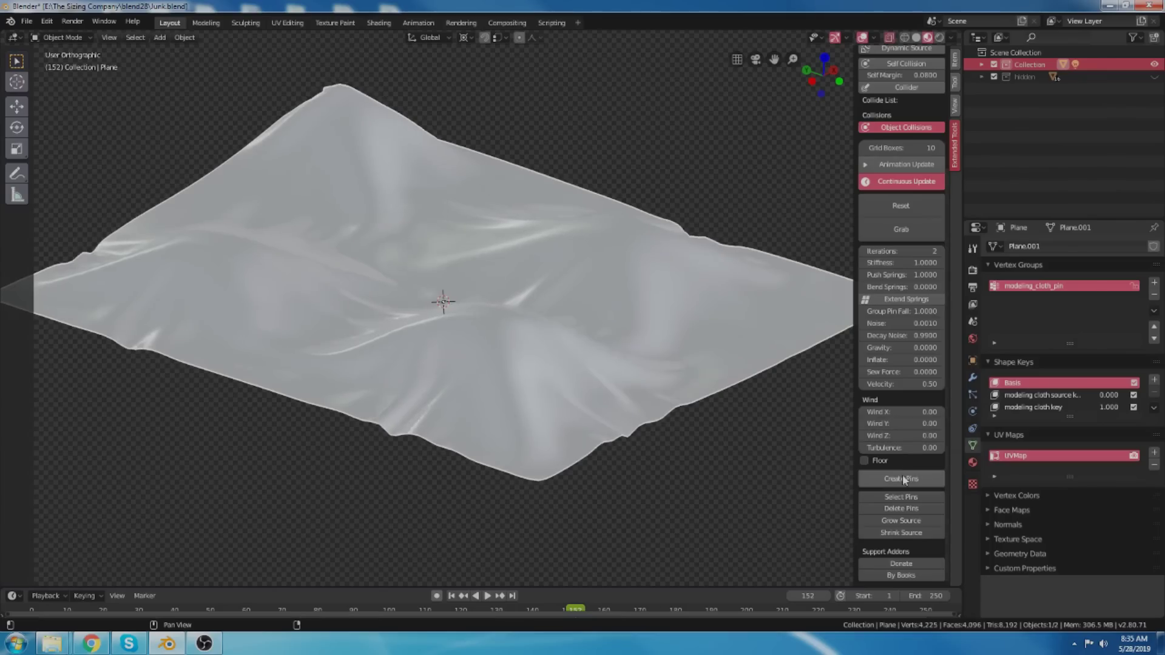
click(902, 478)
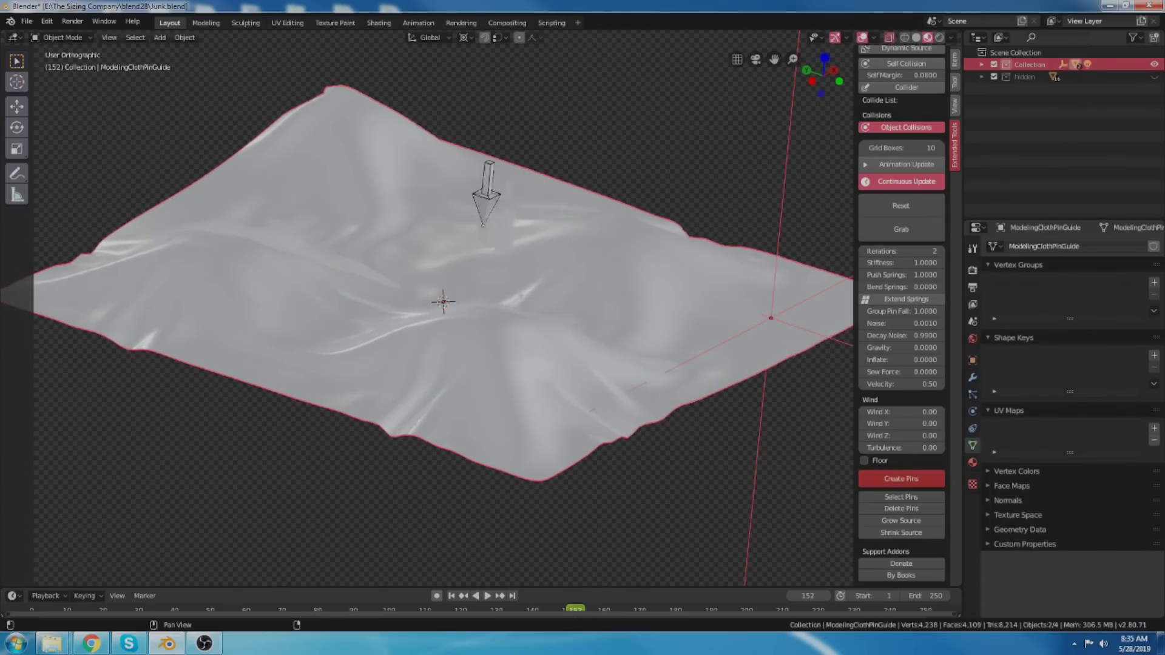
click(432, 195)
right_click(291, 318)
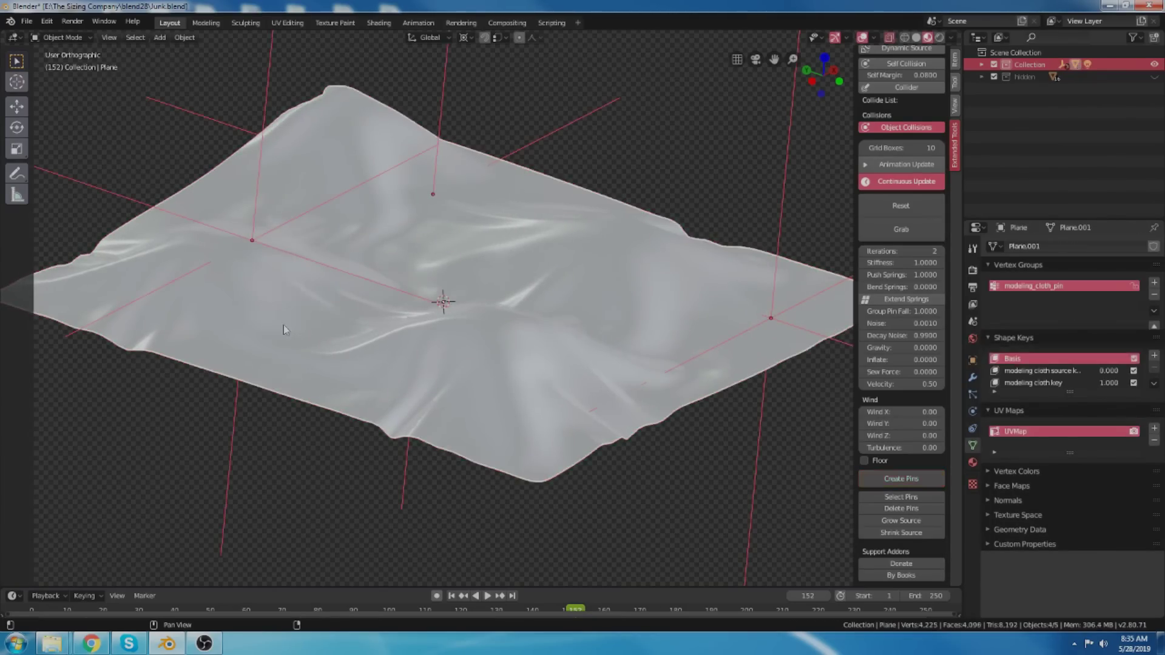
mouse_move(406, 348)
middle_down()
mouse_move(447, 410)
mouse_move(399, 333)
middle_up()
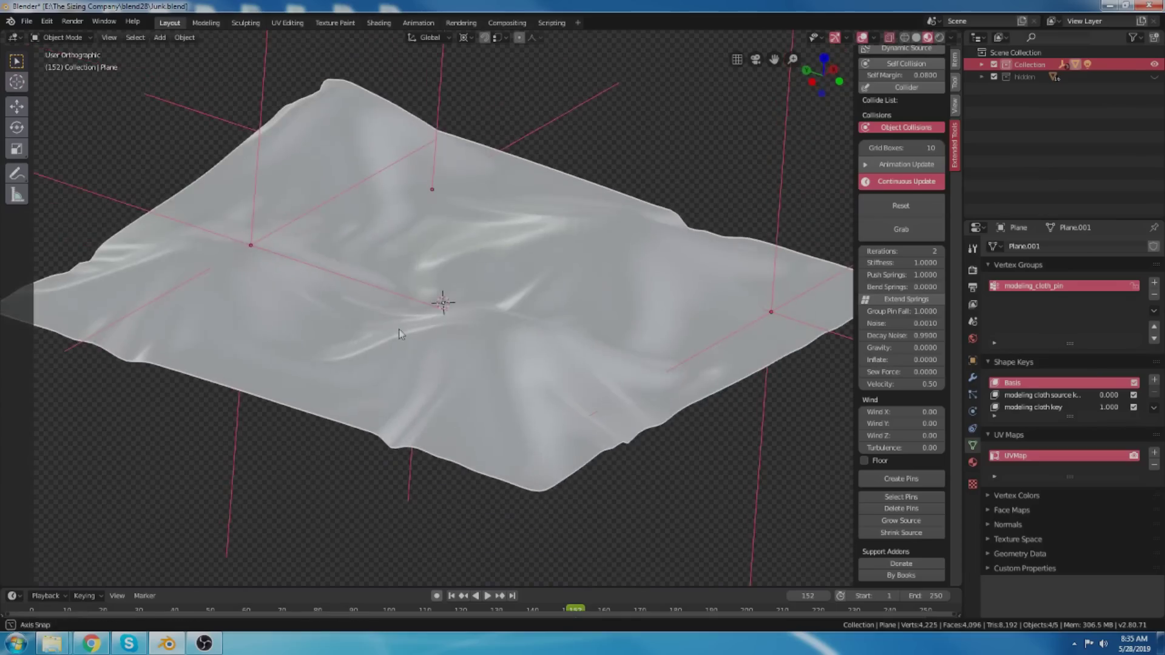
Move the right-corner pin and the back-edge pin upward so they lift the cloth into peaks.
drag(476, 406, 605, 422)
key(g)
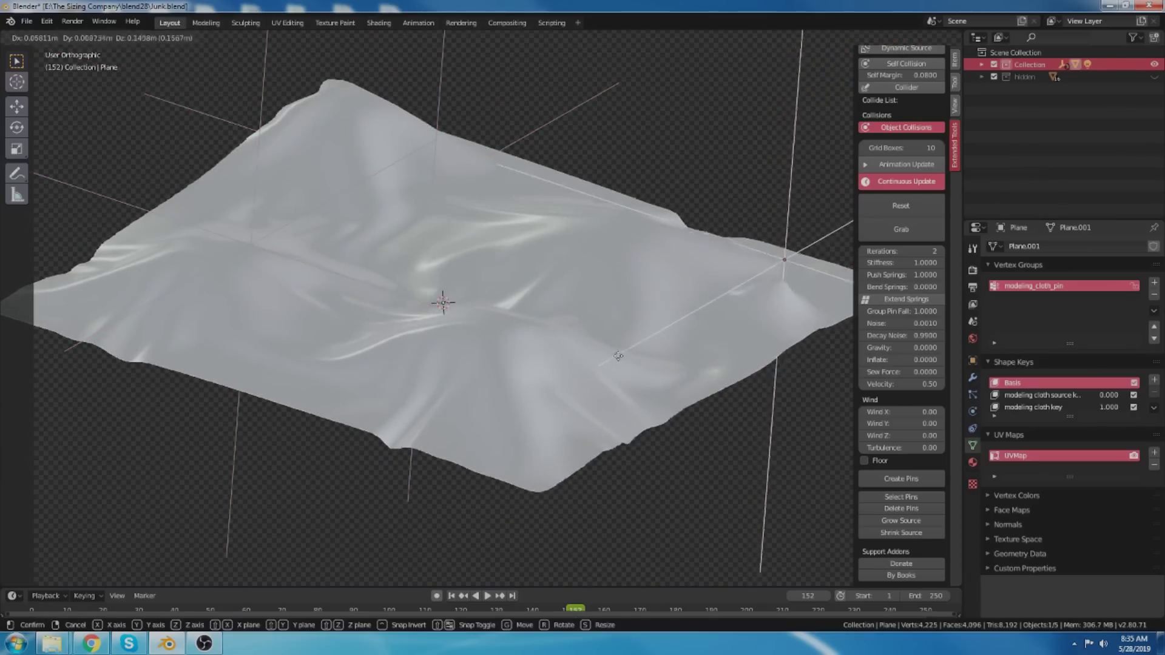
click(632, 284)
right_click(446, 121)
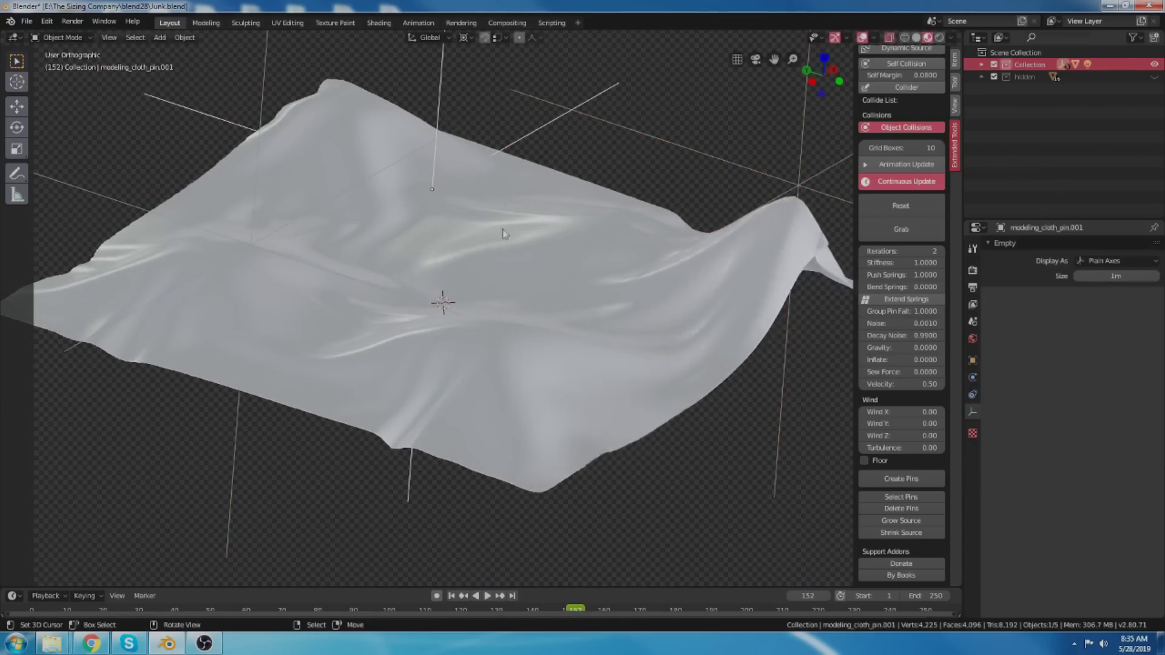
key(g)
click(554, 149)
Select the cloth plane, make its modeling cloth key shape key active and open the mesh in Edit Mode.
right_click(559, 267)
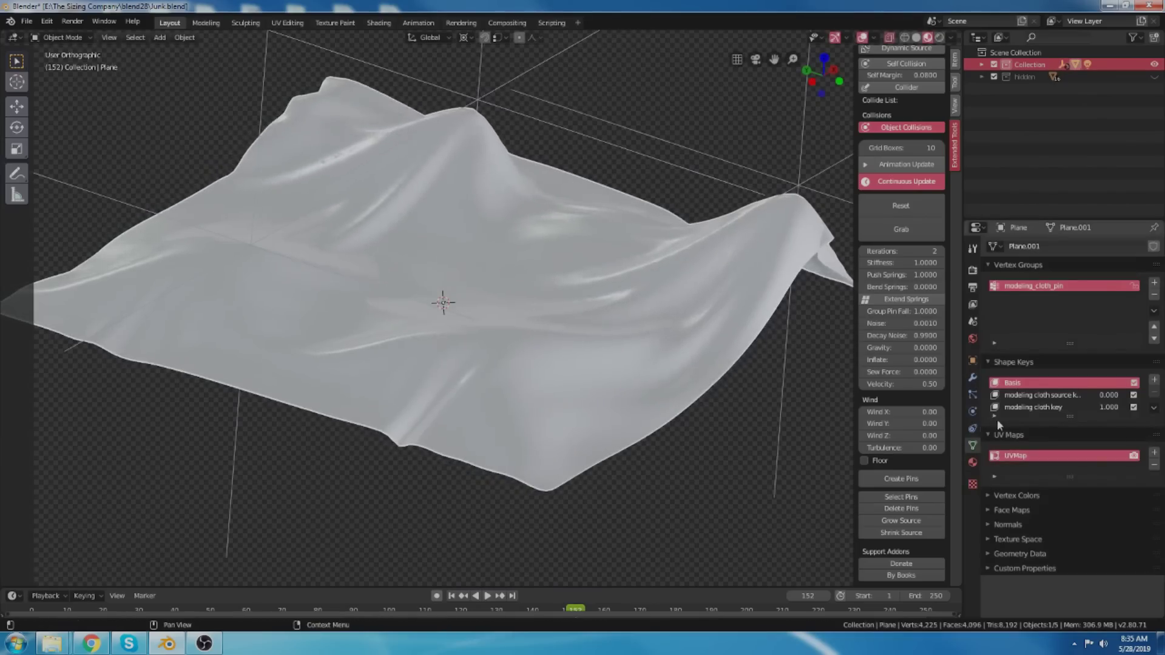
click(1046, 406)
key(Tab)
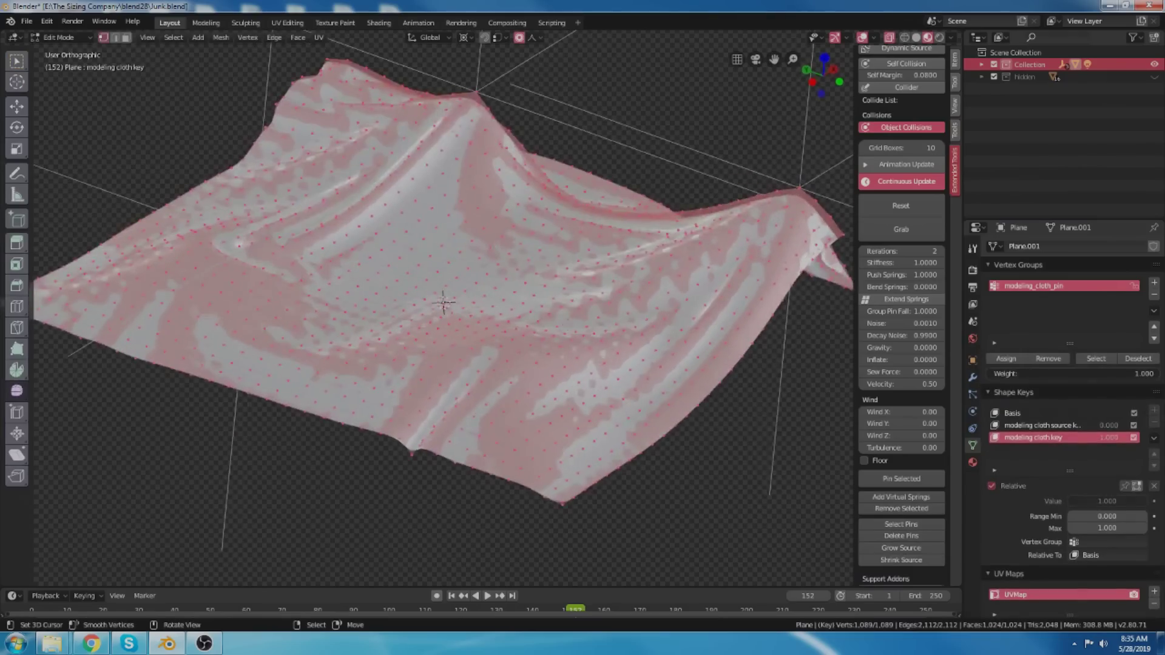
key(Tab)
key(Tab)
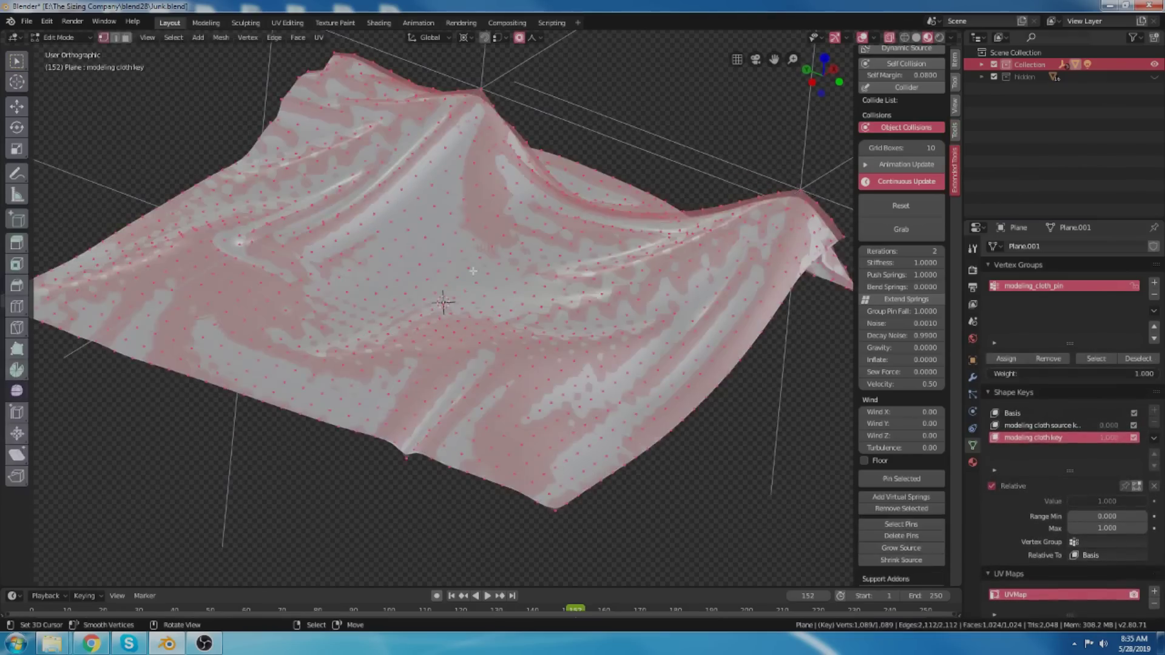
scroll(478, 272, up, 2)
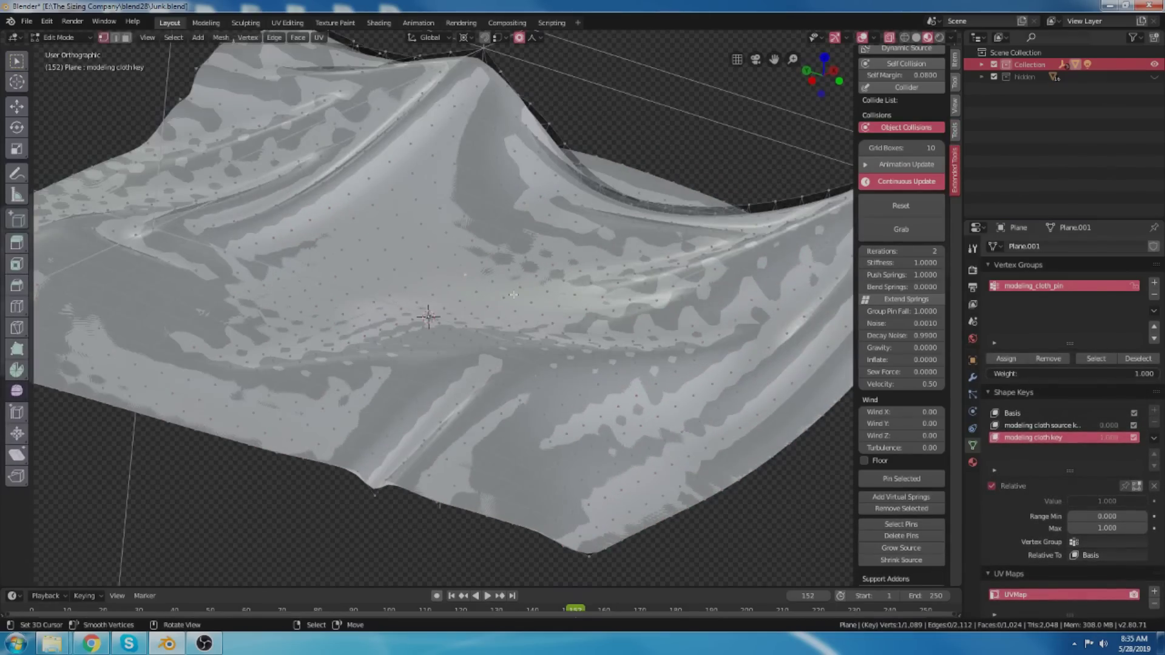
Pull a vertex in the cloth's middle upward with proportional editing, return to Object Mode and let the cloth simulation keep running.
key(g)
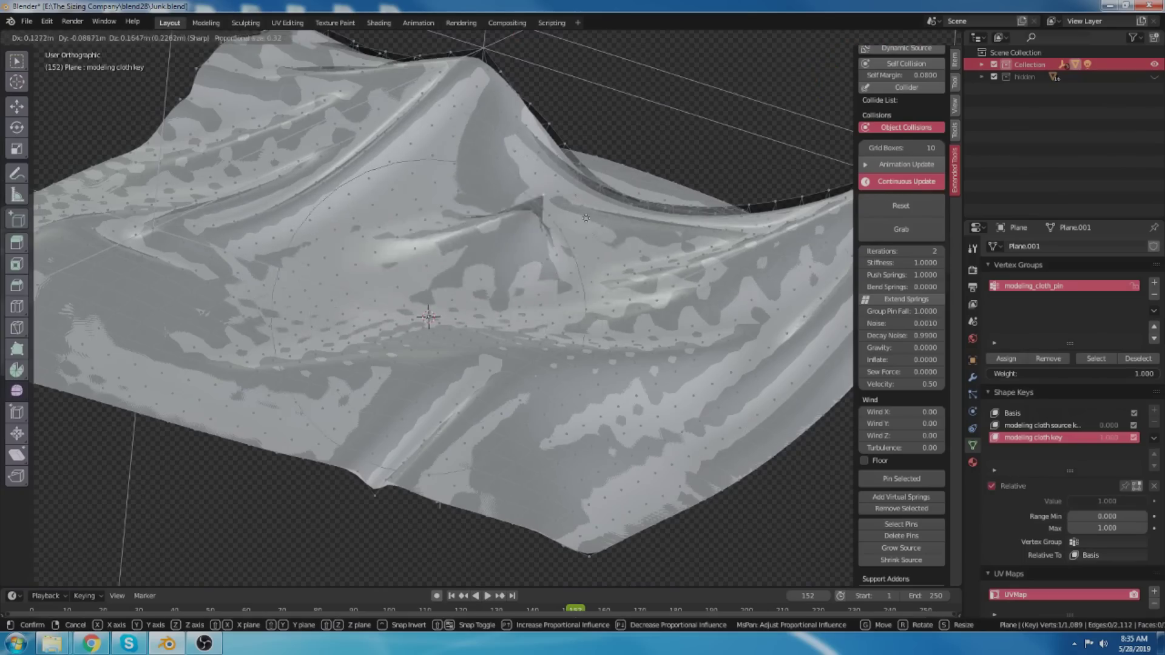
click(548, 210)
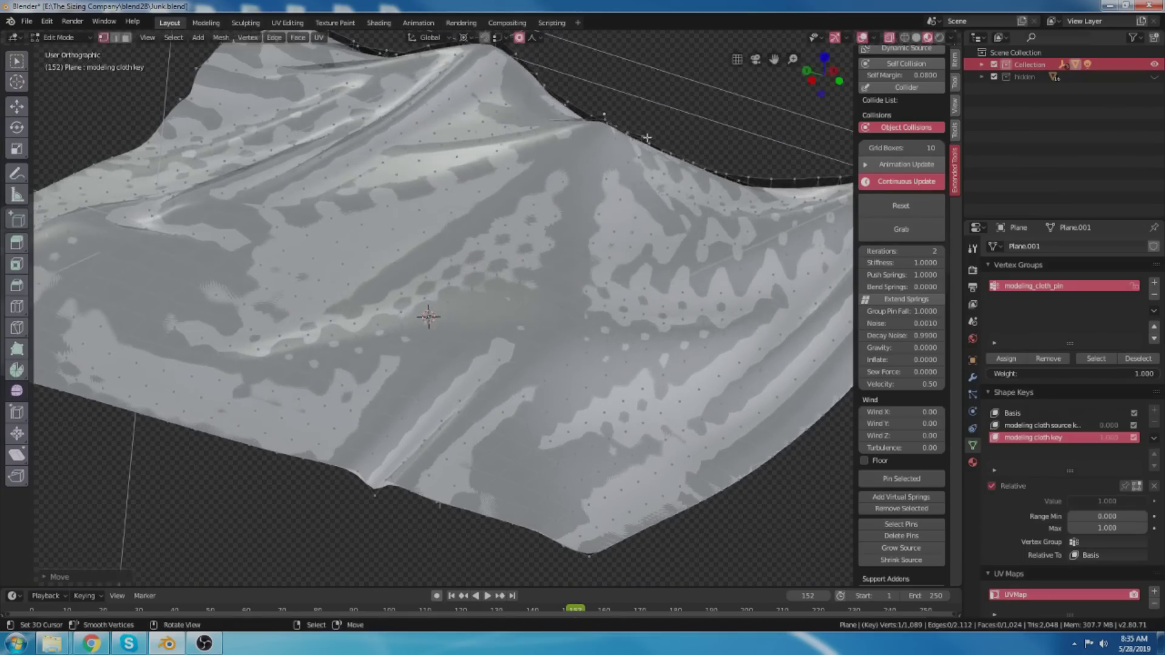
scroll(548, 211, down, 3)
scroll(548, 206, up, 3)
key(Tab)
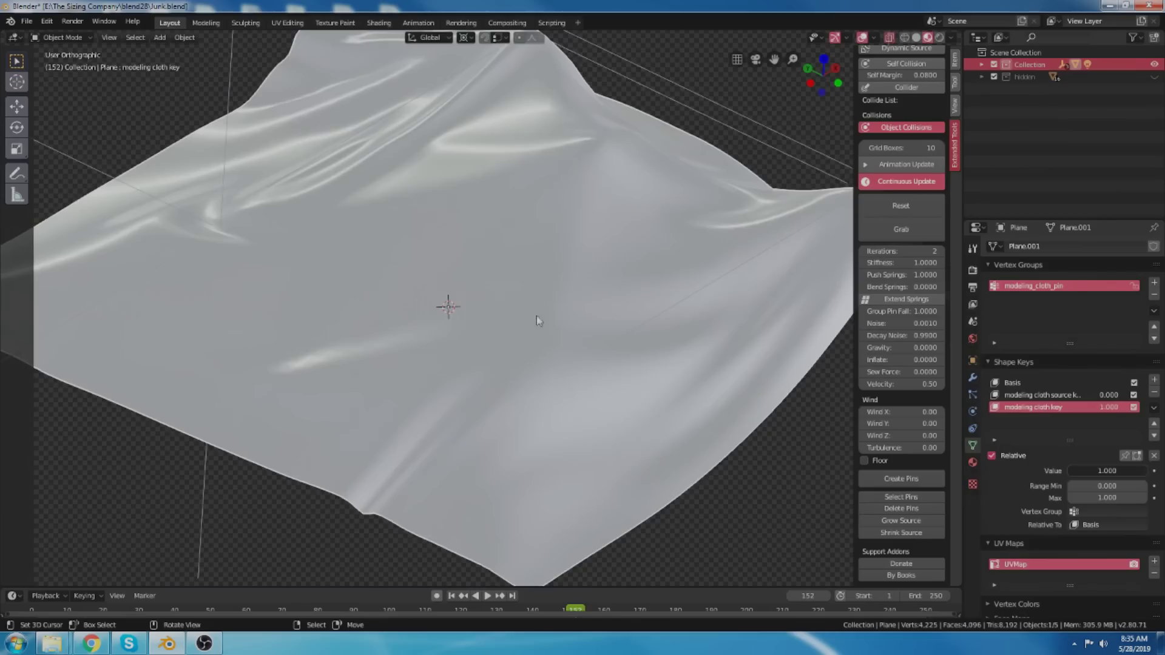
scroll(536, 316, down, 3)
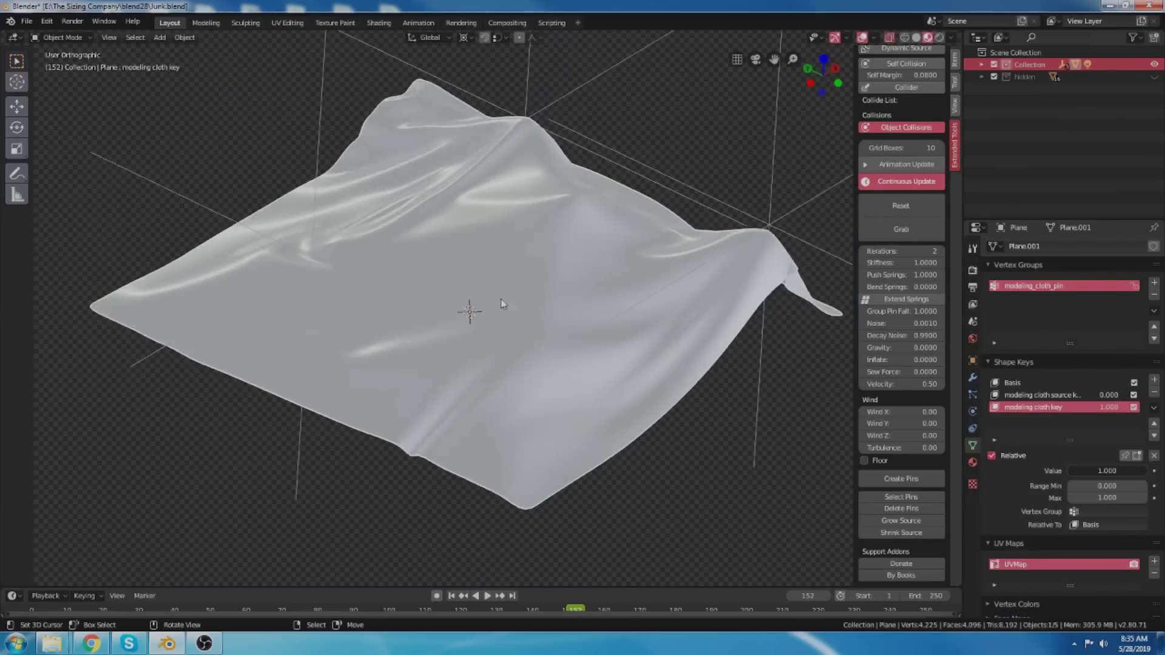
click(897, 183)
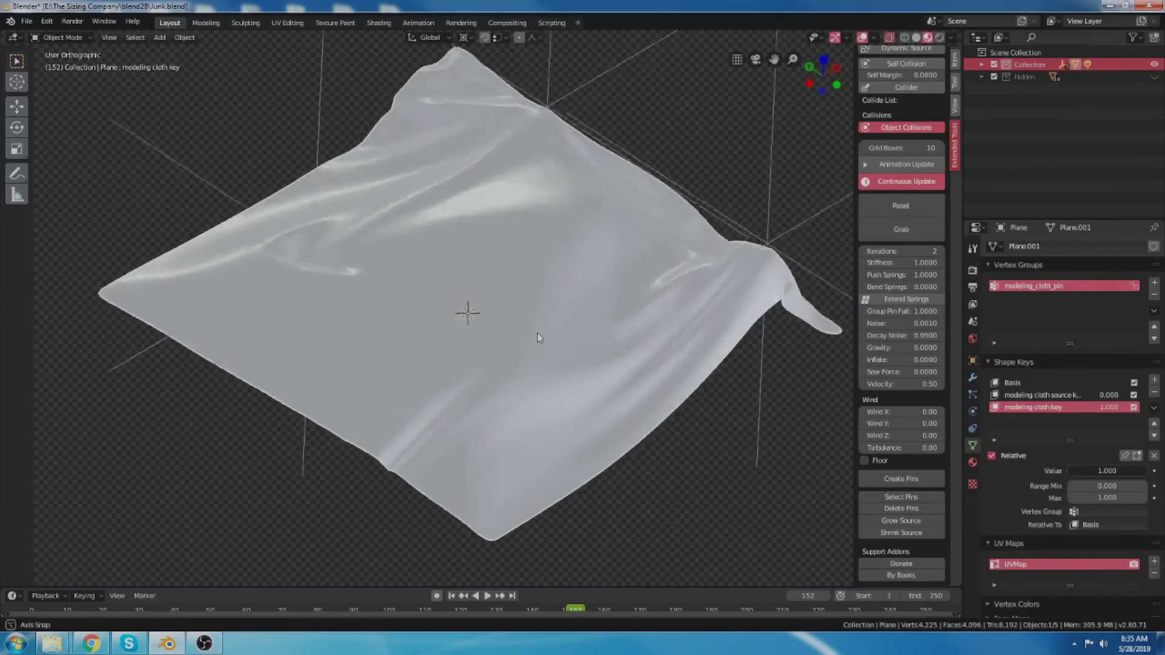
middle_drag(537, 333, 448, 356)
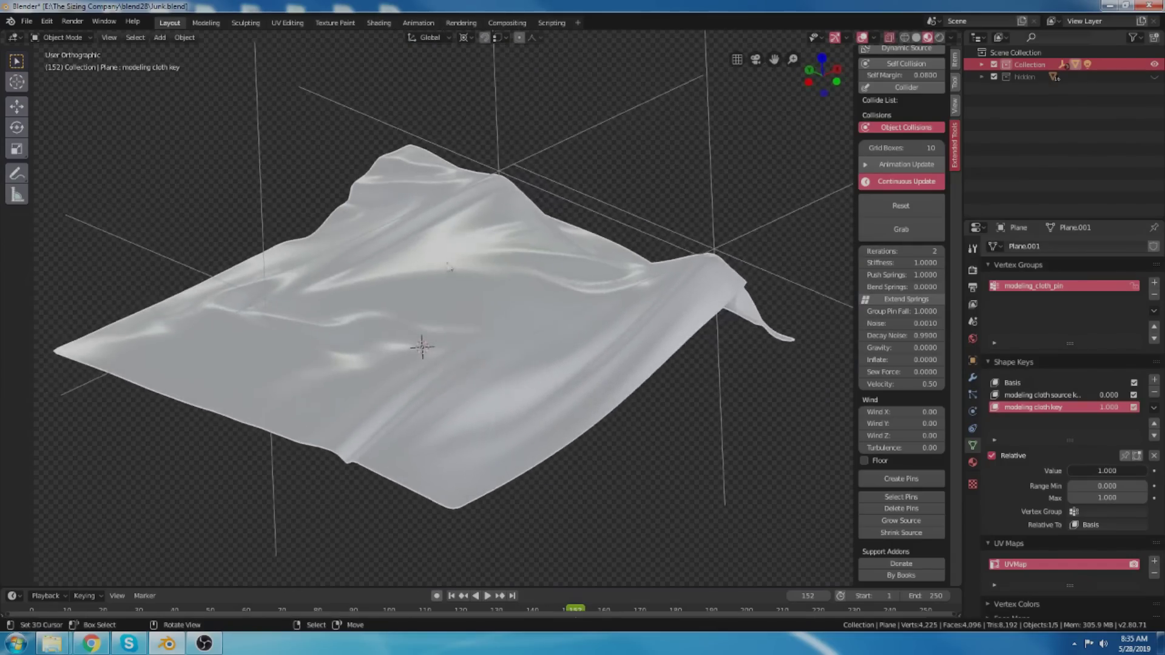
scroll(479, 257, up, 2)
scroll(487, 271, down, 2)
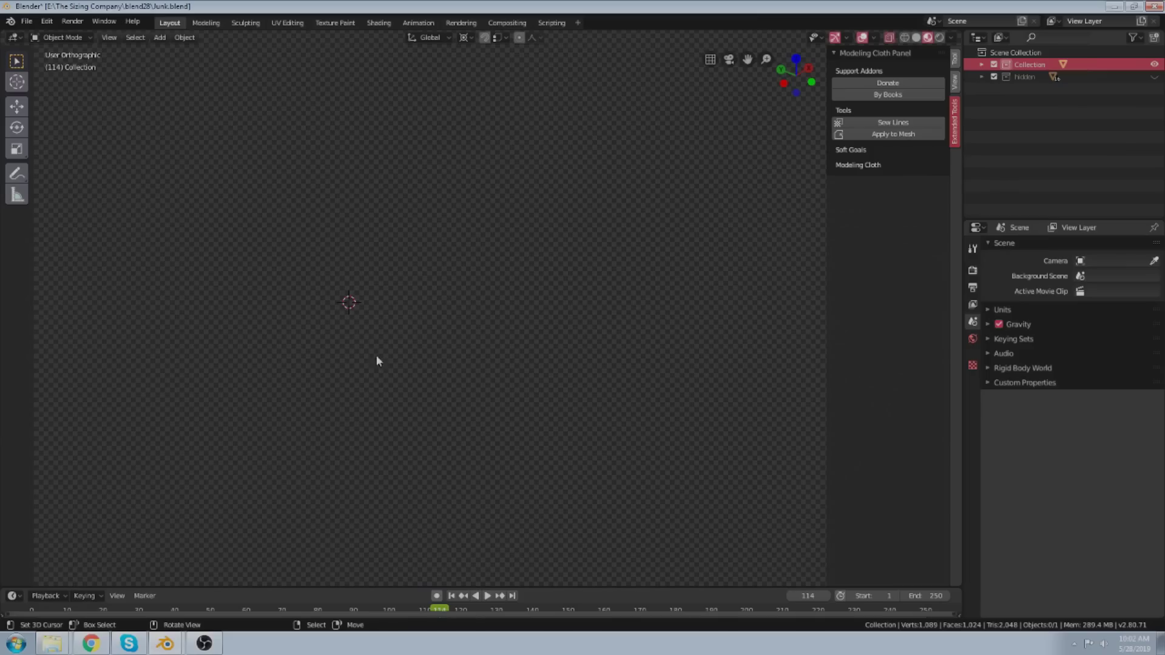
Add a new plane and subdivide its mesh repeatedly into 1,024 faces, finishing in Object Mode.
key(shift+a)
mouse_move(432, 333)
click(467, 333)
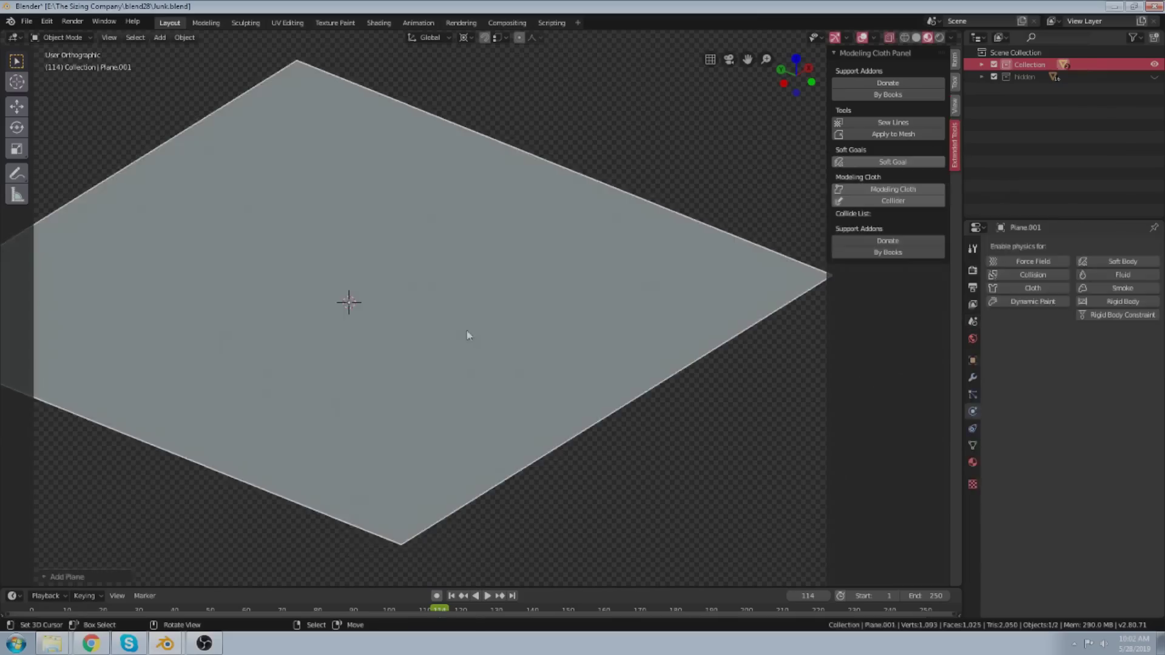
key(Tab)
key(ctrl+d)
key(ctrl+d)
key(ctrl+d)
key(ctrl+d)
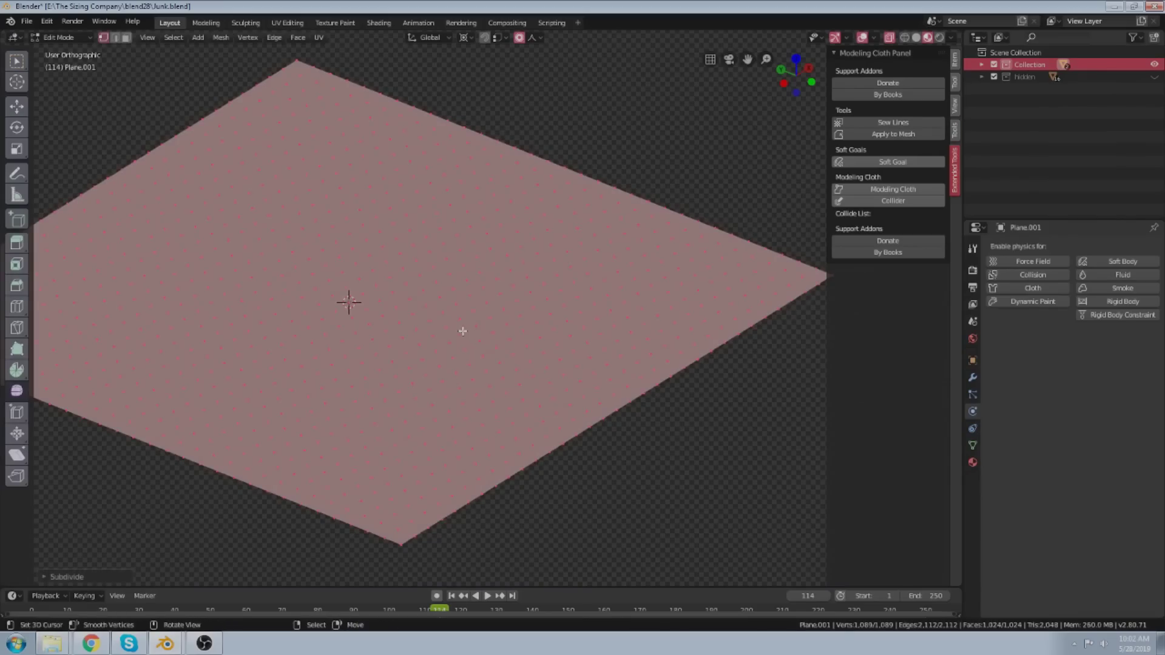
key(Tab)
Add a UV sphere, move it down along Z below the plane and scale it down.
middle_drag(462, 330, 508, 329)
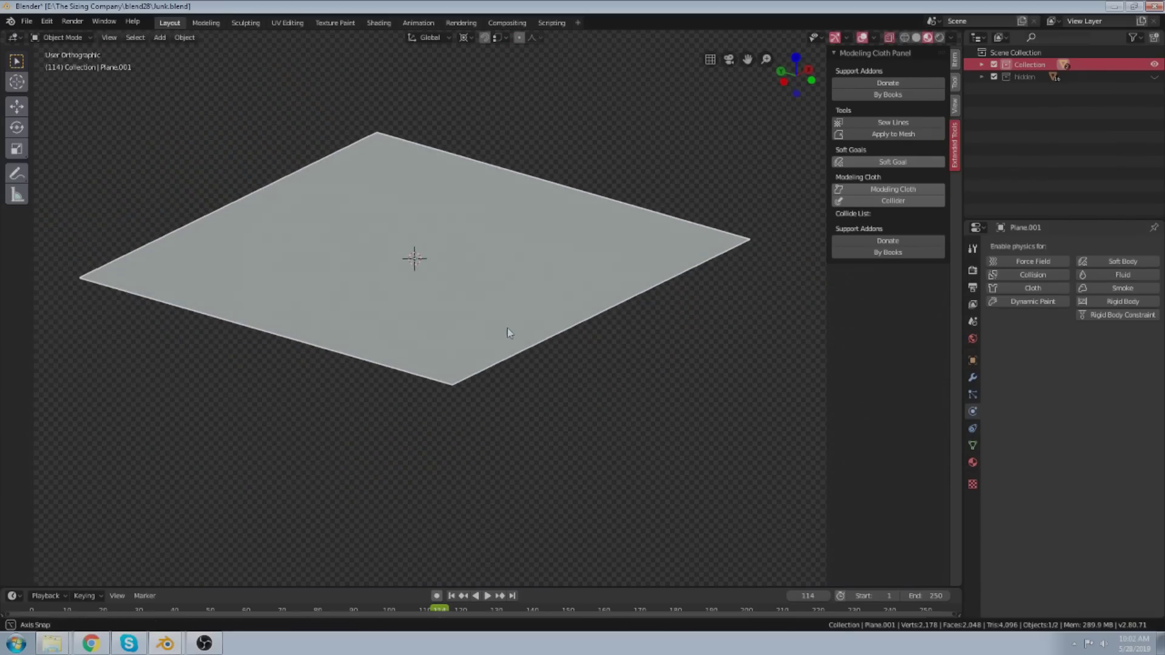
key(shift+a)
mouse_move(502, 335)
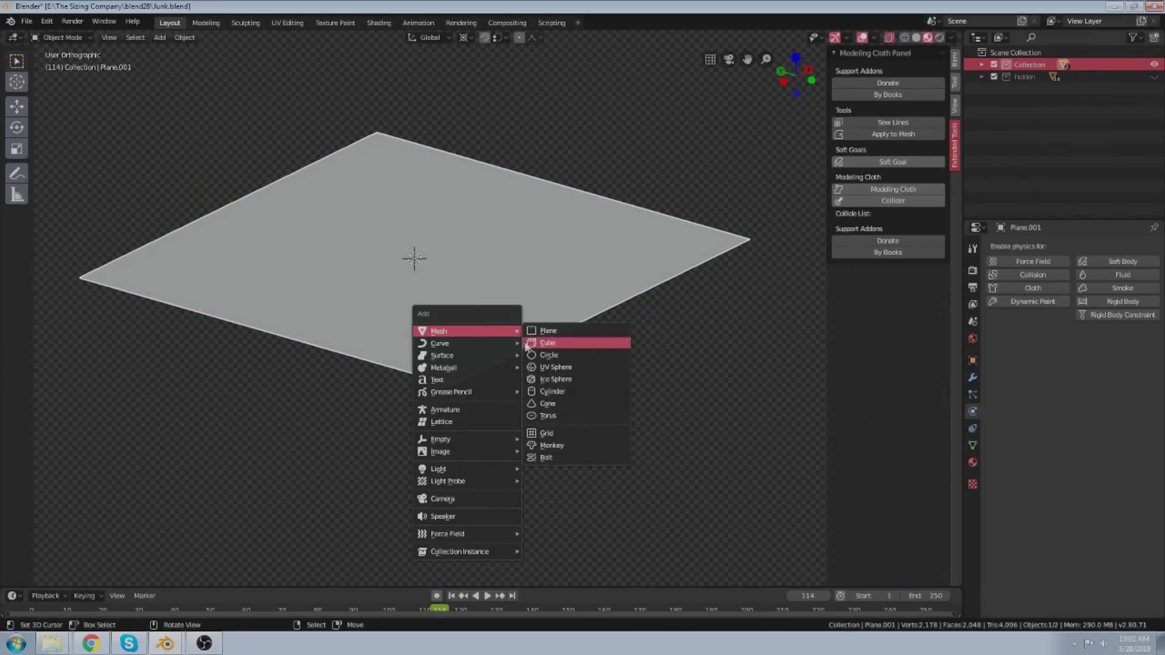
click(540, 367)
key(g)
key(z)
click(558, 513)
key(s)
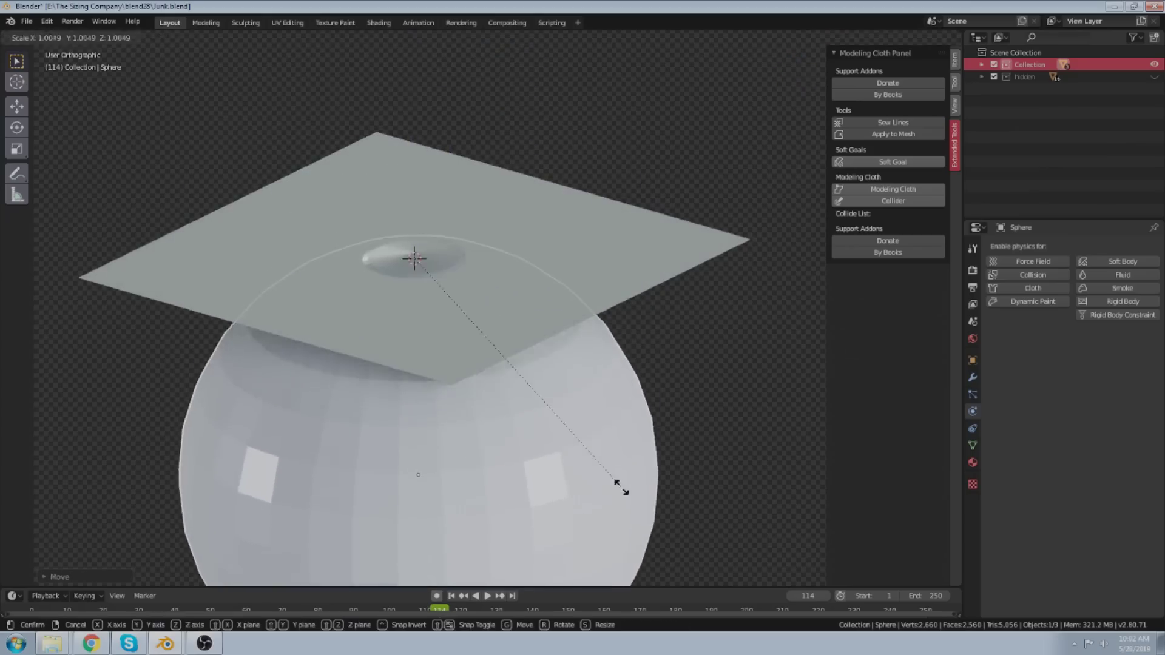
click(476, 436)
Lower the sphere a little further along Z until its top sits just beneath the plane.
middle_drag(476, 435, 424, 355)
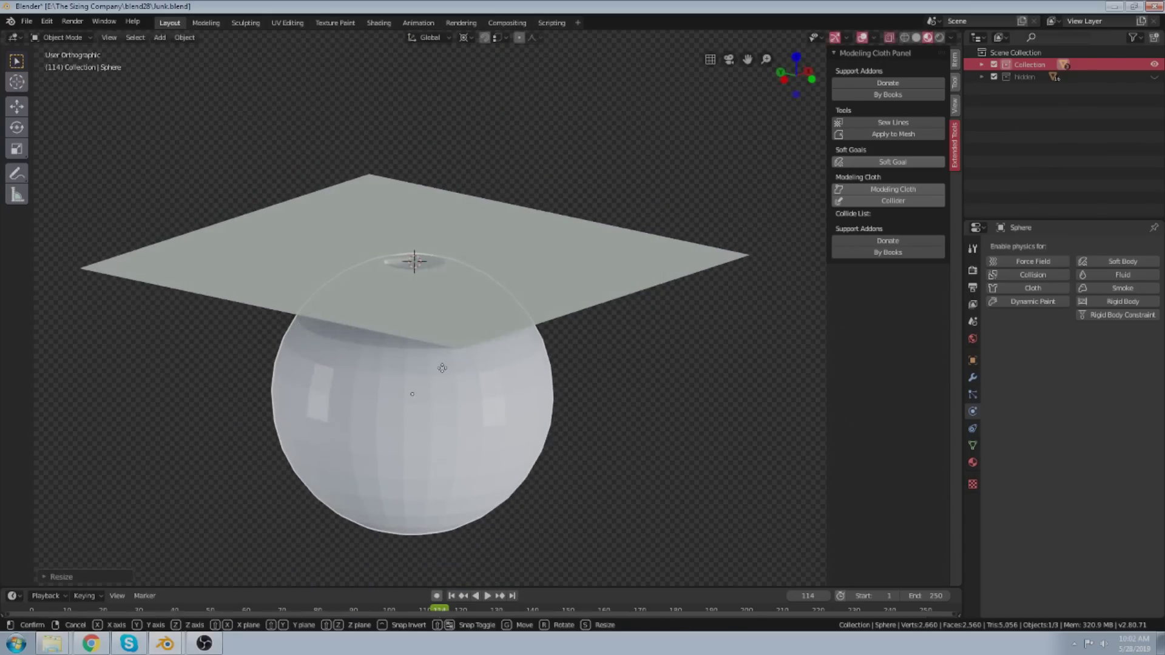
key(g)
key(z)
click(434, 298)
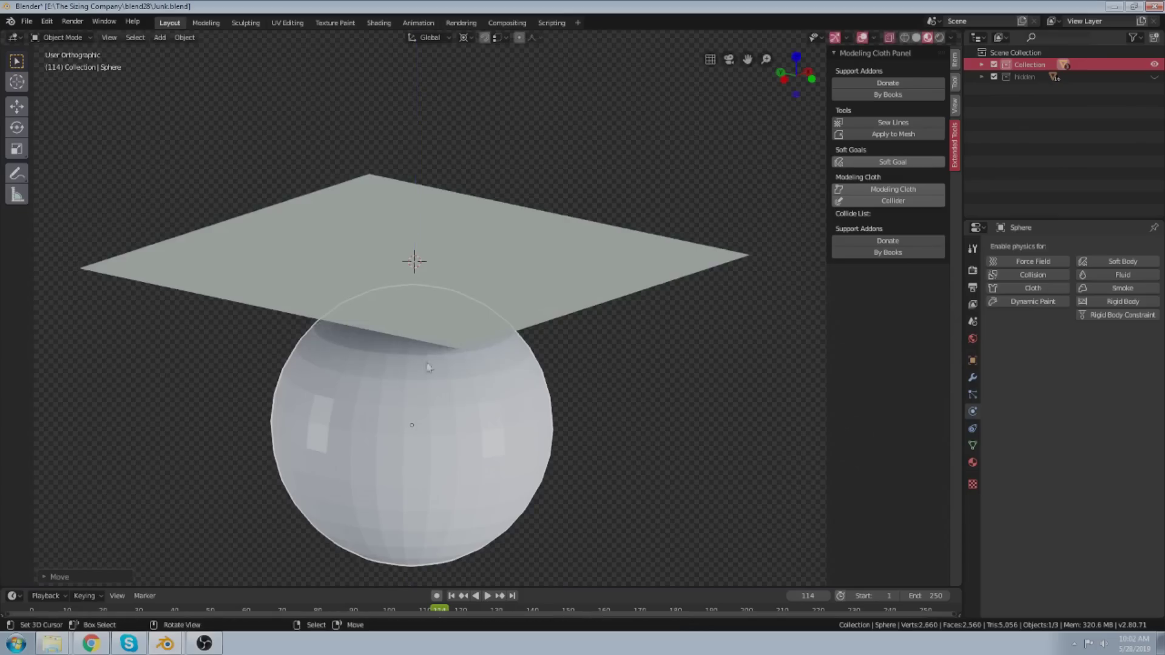
Enable Modeling Cloth with Continuous Update on the plane and briefly tug its centre with Grab.
scroll(434, 298, down, 2)
scroll(435, 298, up, 2)
click(442, 319)
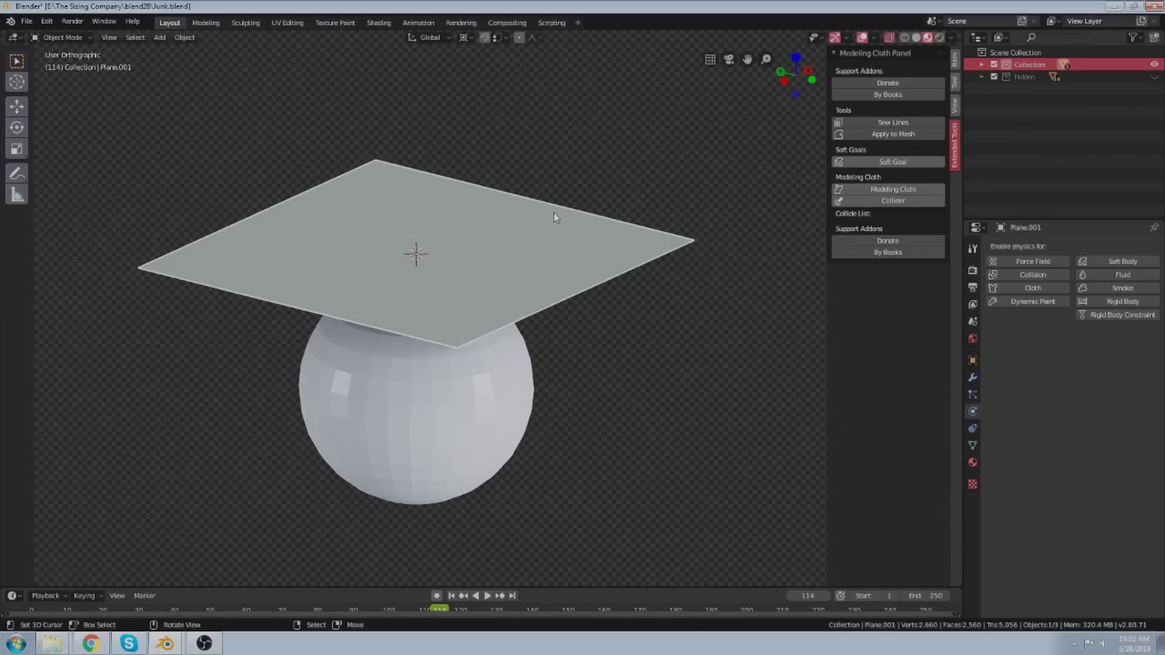
click(887, 190)
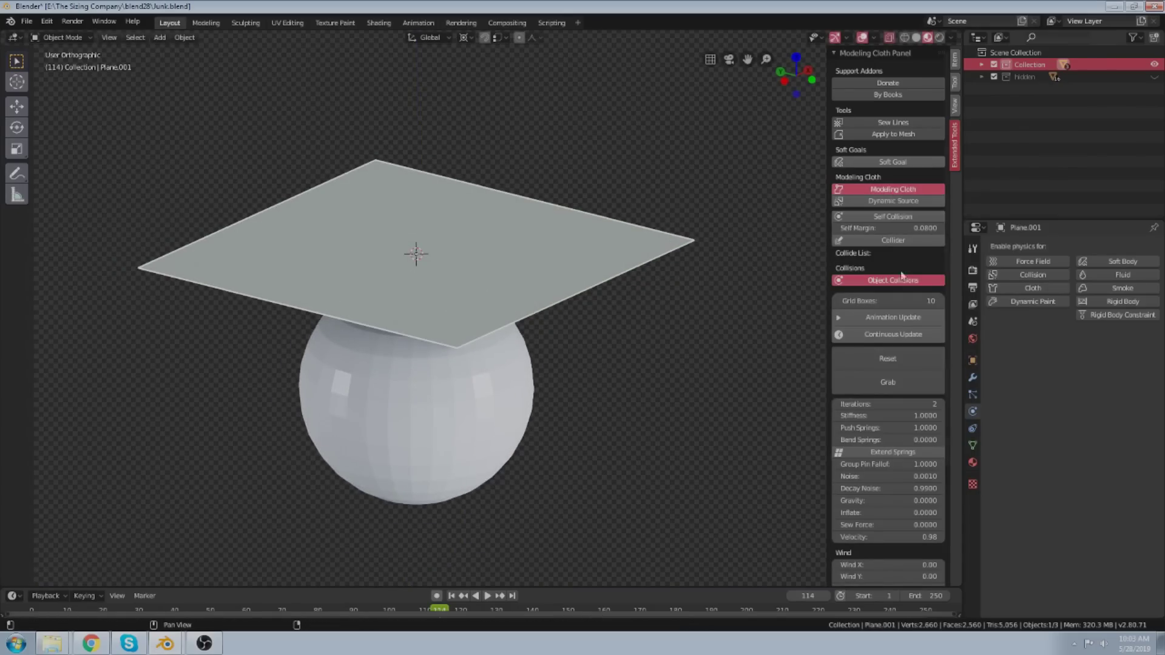
click(894, 335)
click(890, 382)
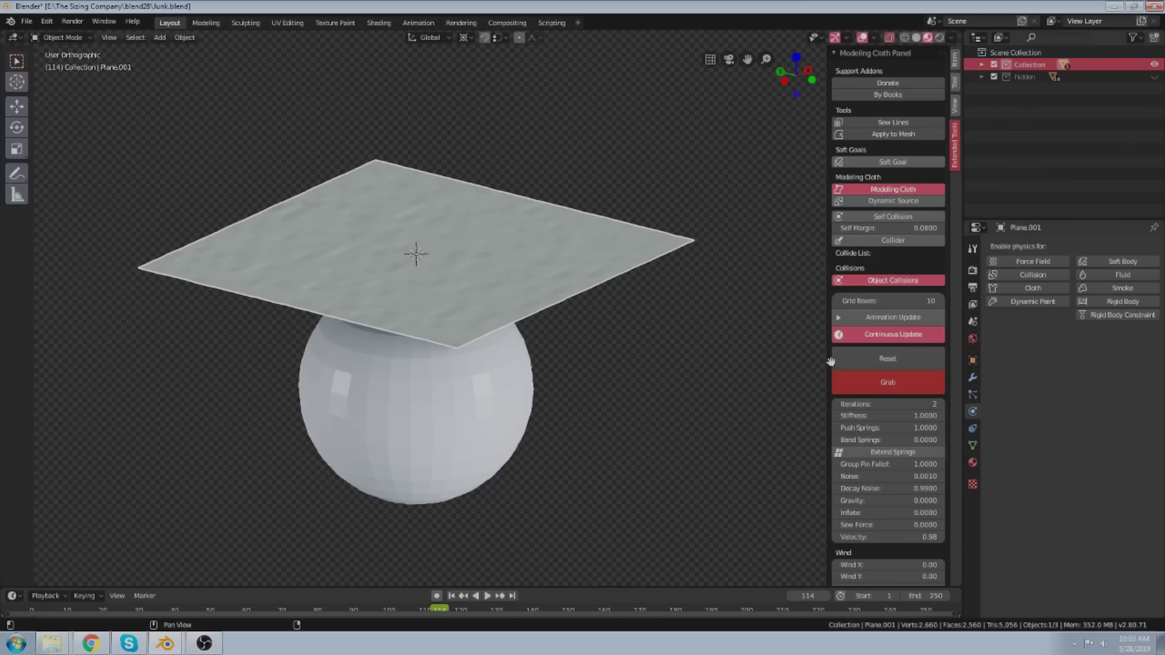
drag(422, 229, 424, 225)
key(Escape)
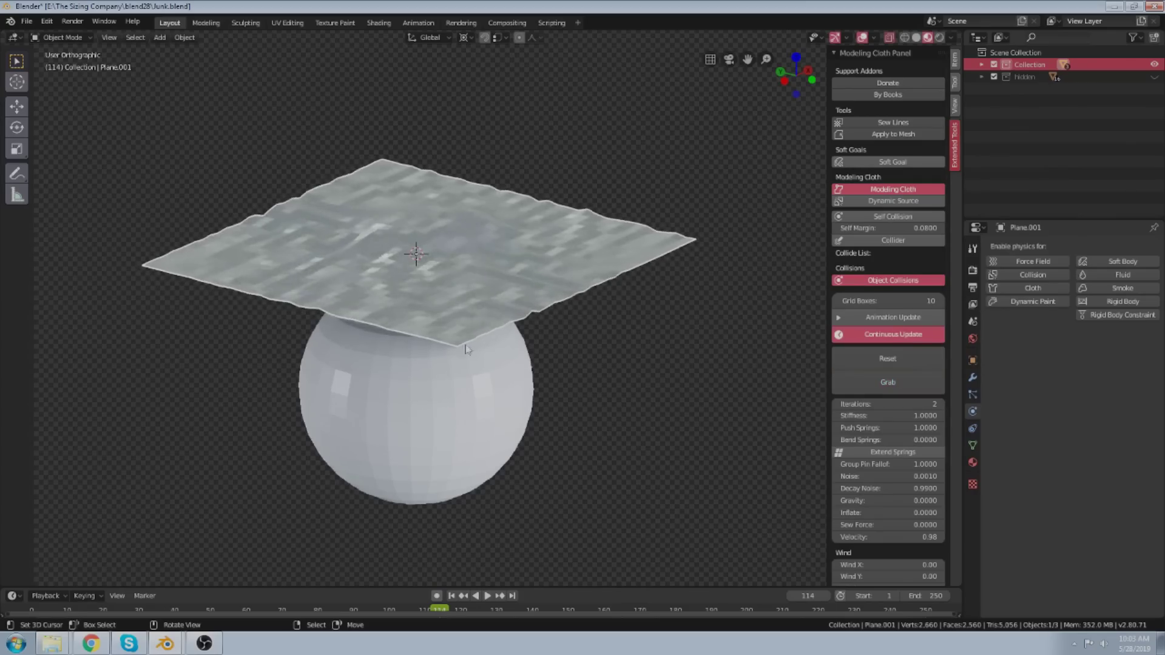
Make the sphere a Collider and move it along Z up into the cloth and back down beneath it.
click(459, 451)
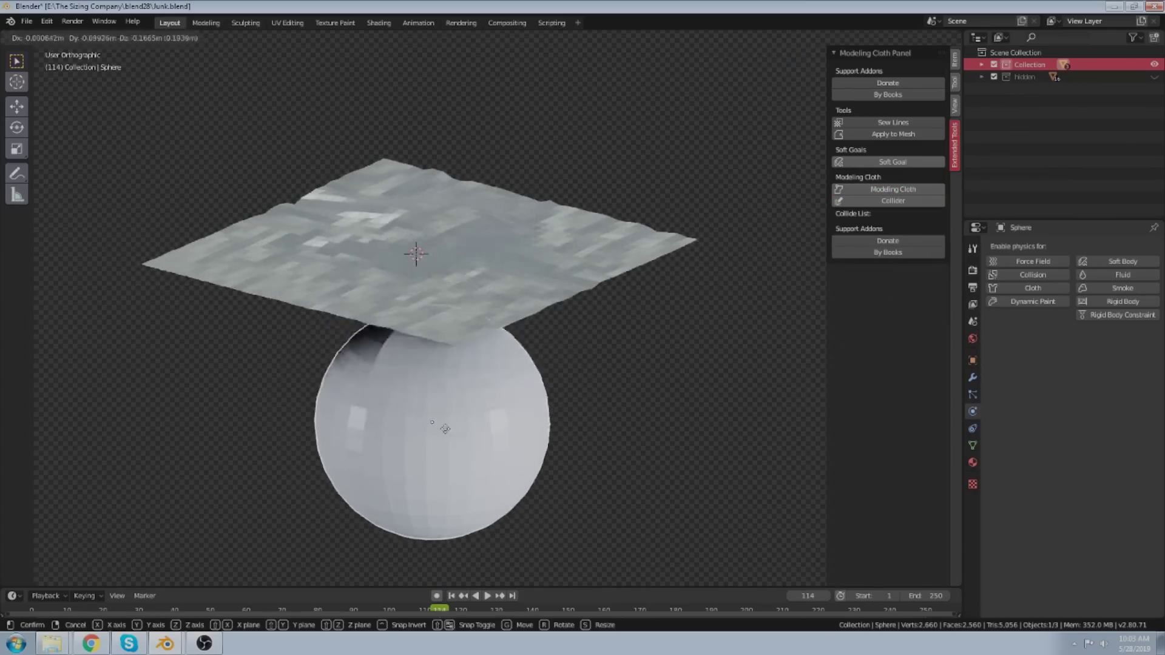
click(892, 202)
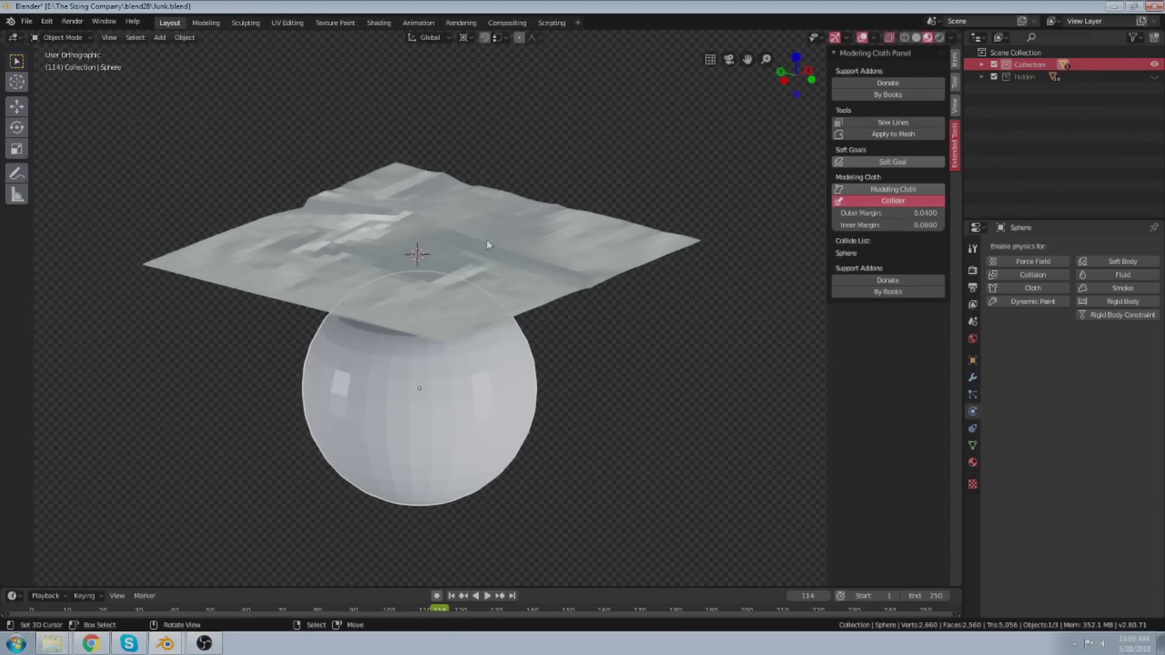
middle_drag(468, 377, 452, 368)
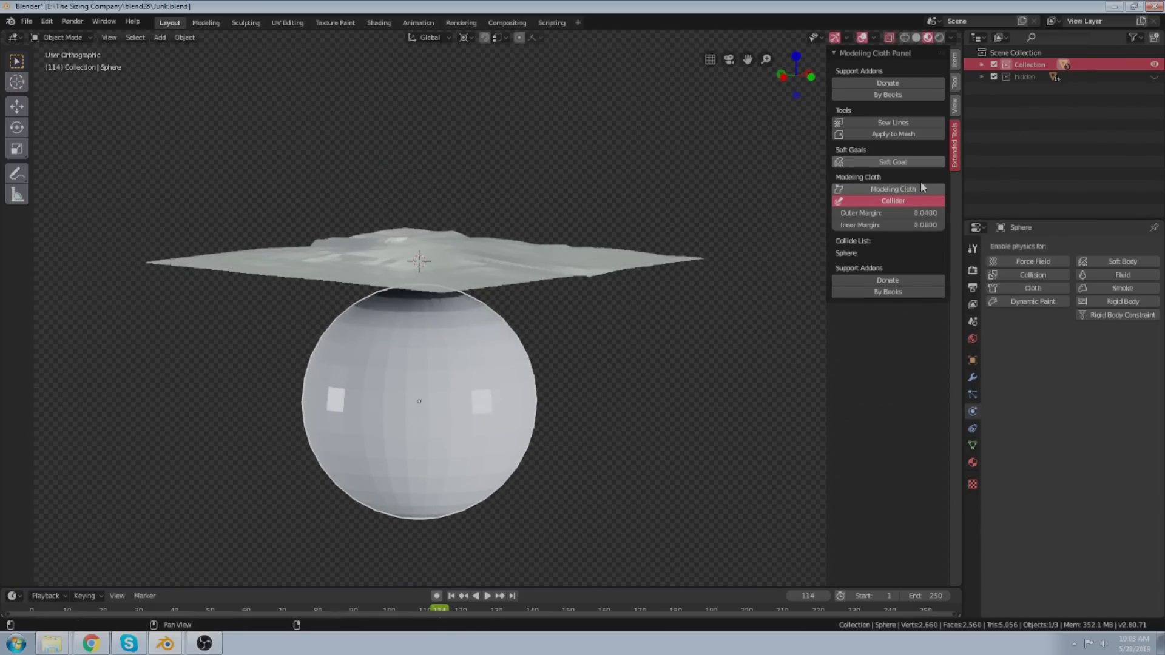
key(g)
key(z)
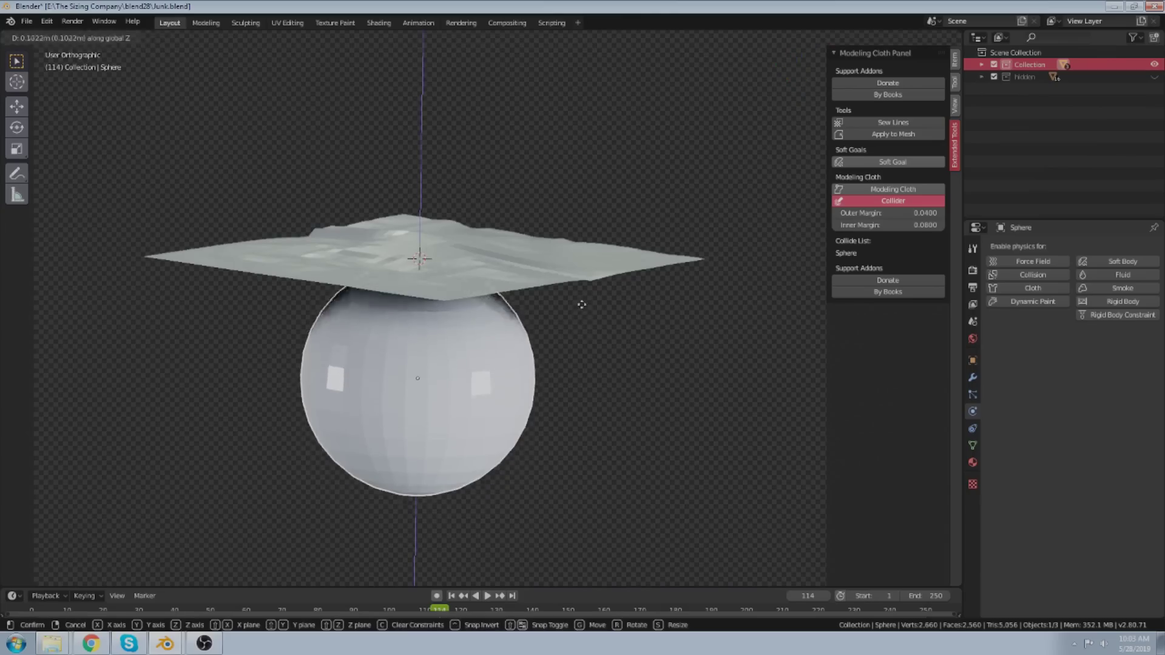
click(576, 352)
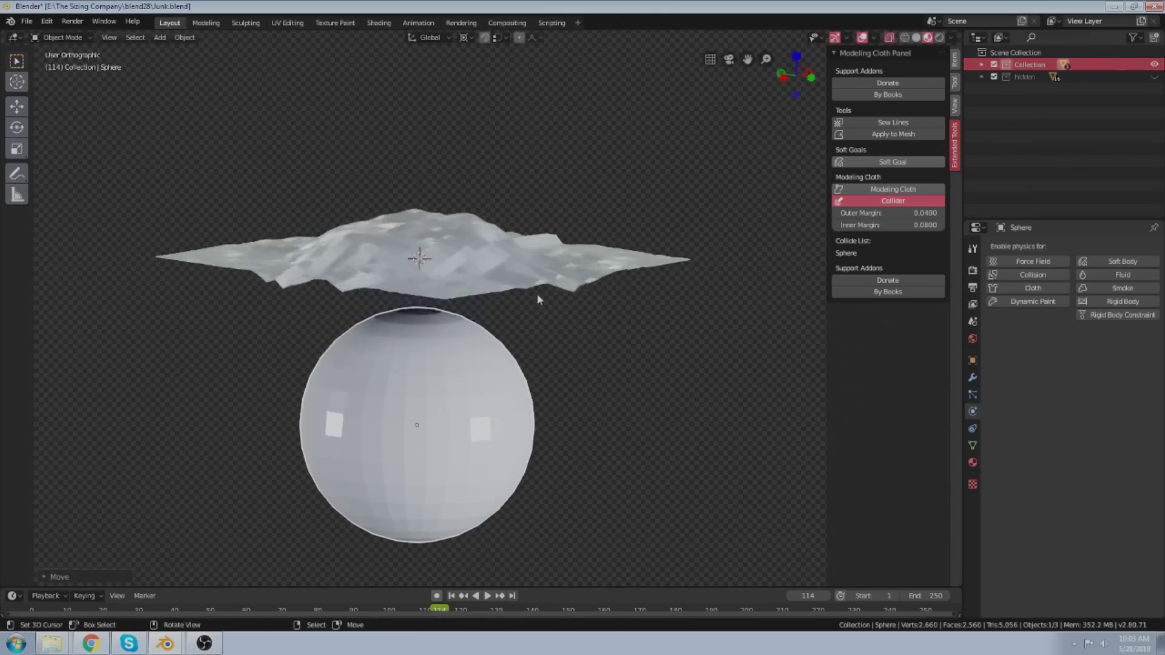
Set the cloth plane's Gravity to -0.0210 so it drapes over the sphere.
middle_drag(537, 295, 541, 317)
right_click(536, 293)
scroll(887, 477, down, 2)
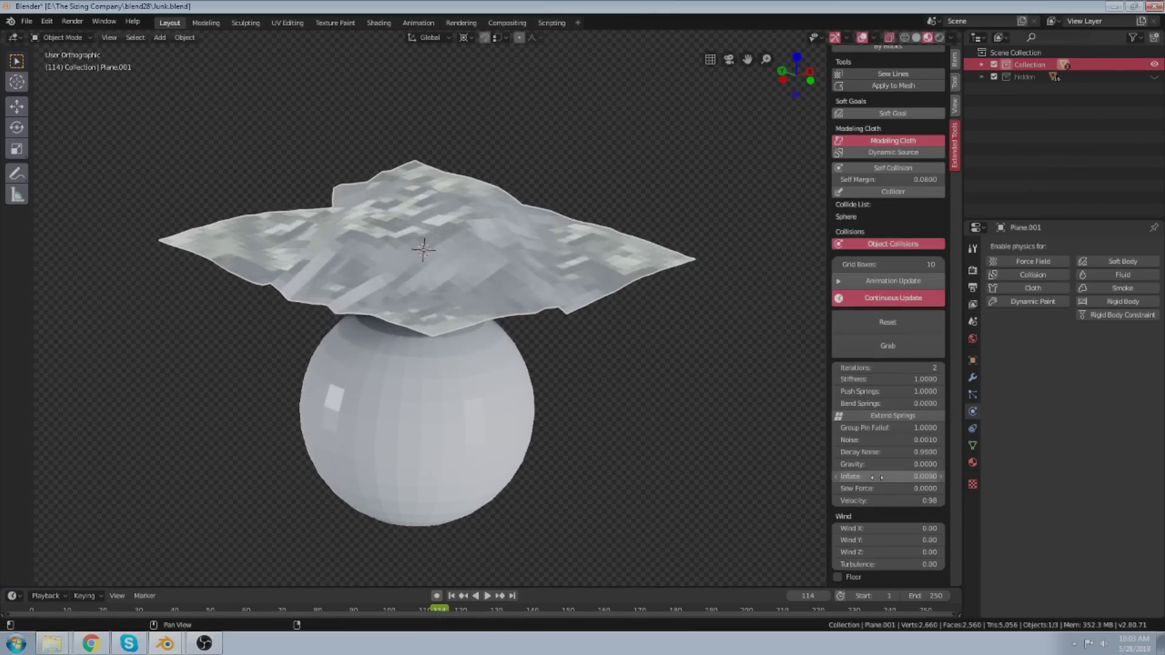
drag(888, 464, 875, 464)
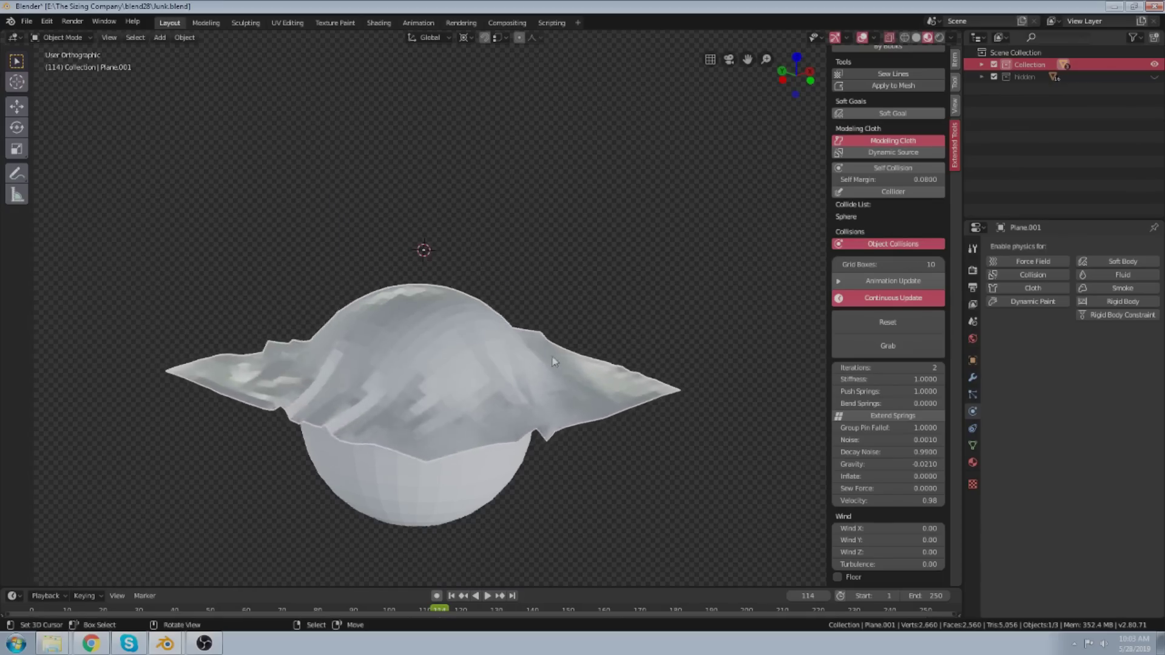
middle_drag(490, 413, 490, 421)
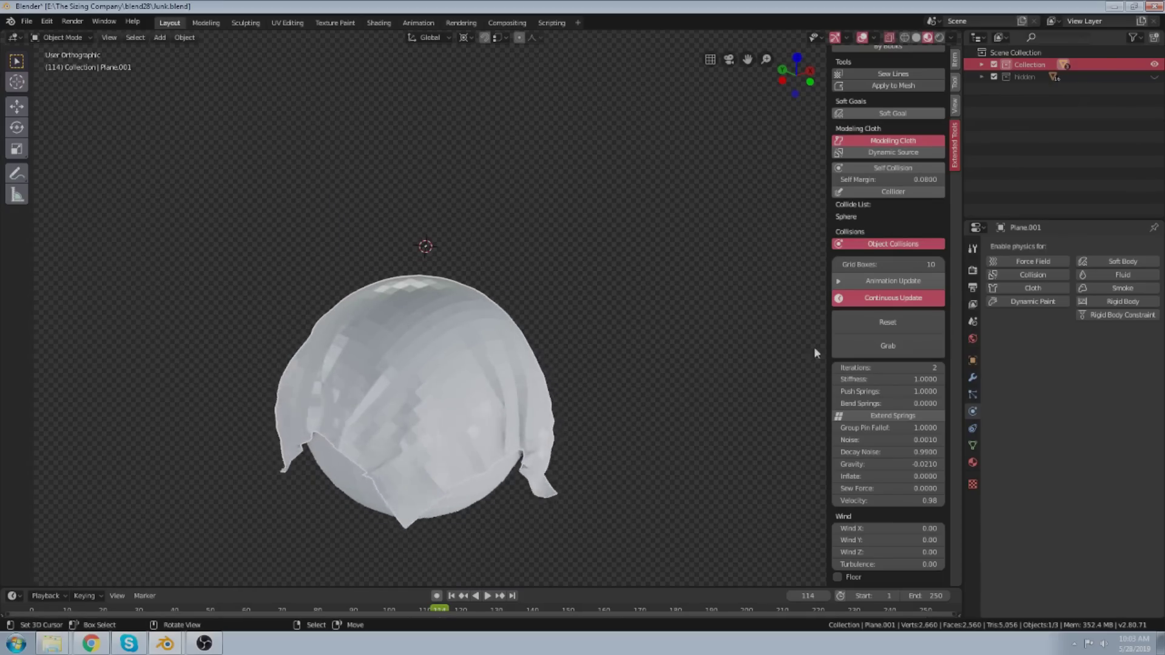
Stop and reset the cloth simulation, and raise the sphere about 0.5 m along Z so it pokes through the plane.
click(861, 298)
click(856, 320)
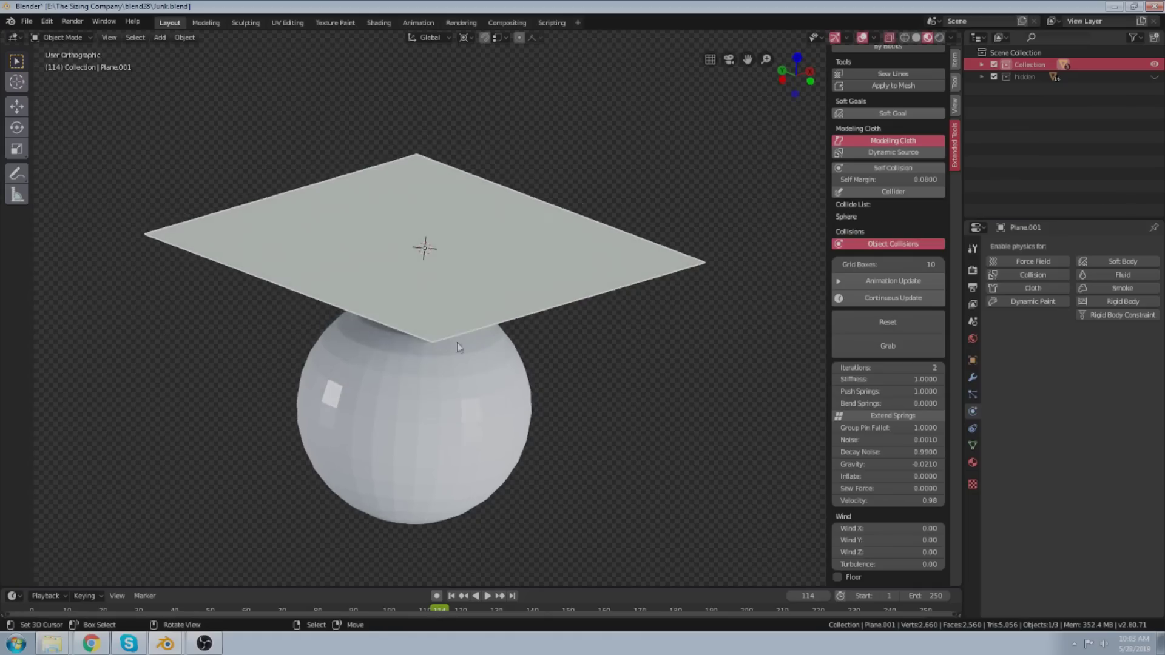
click(480, 445)
key(g)
key(z)
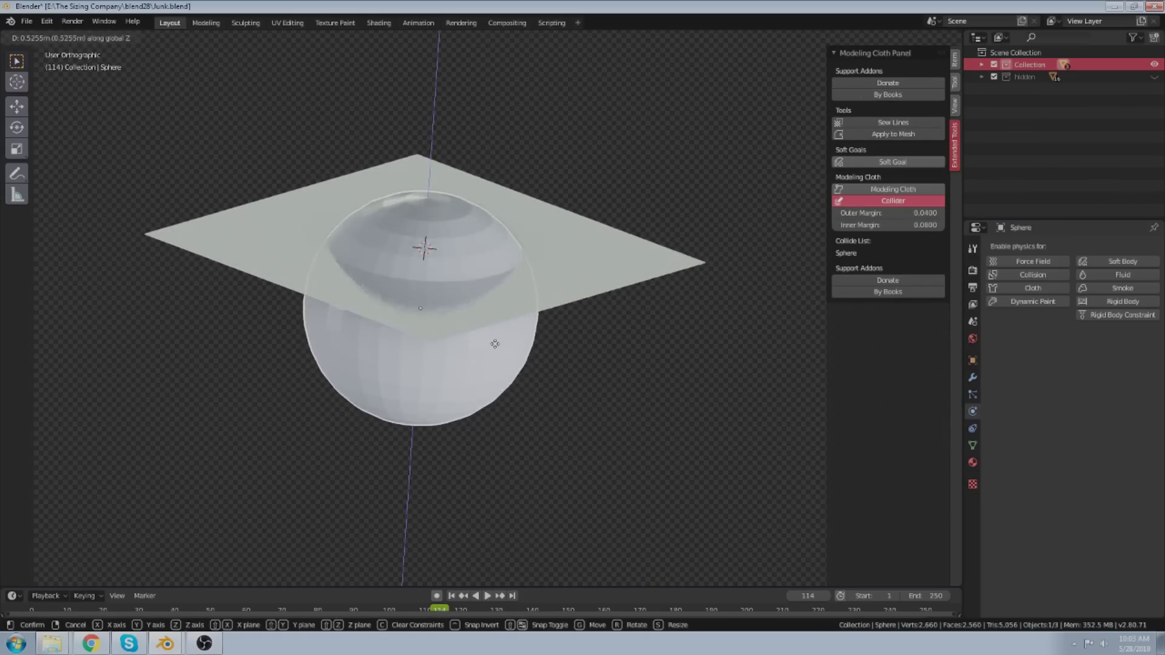
click(494, 347)
middle_drag(493, 347, 479, 271)
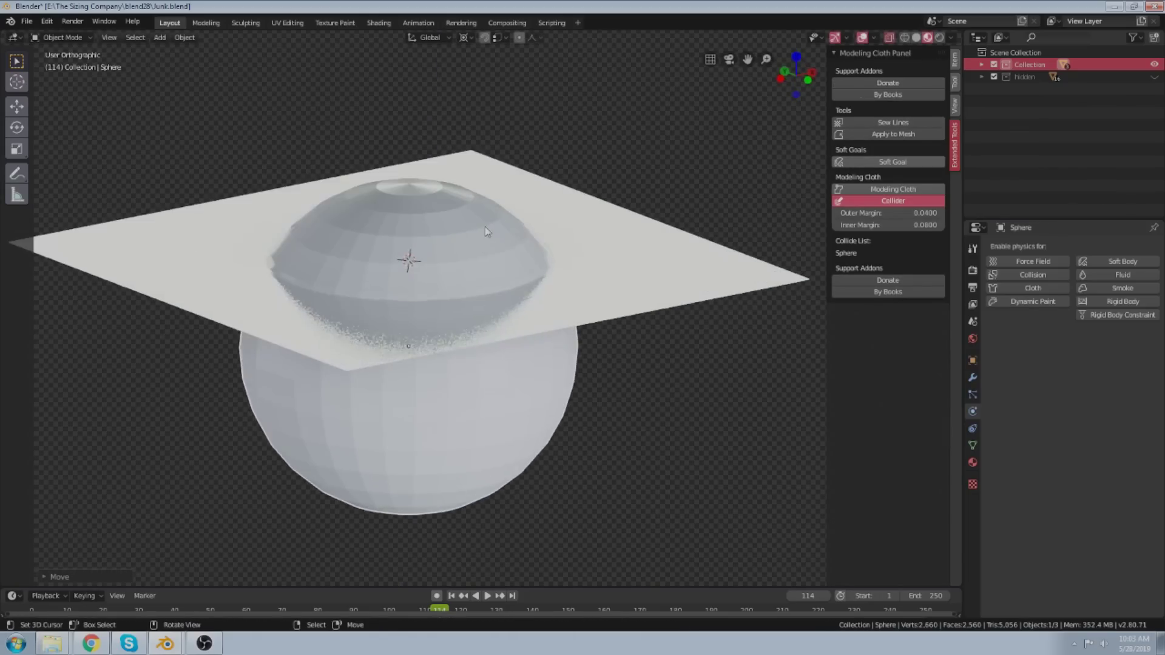
Try running Continuous Update on the plane with the sphere intersecting it, and reset the cloth.
click(600, 211)
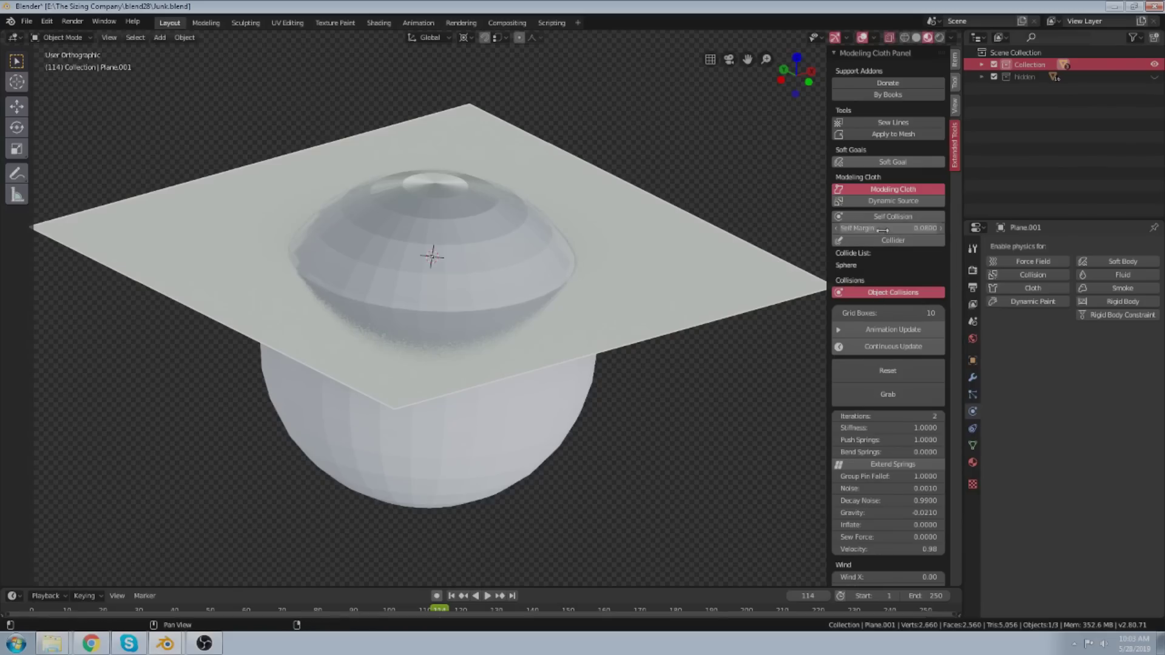
click(881, 350)
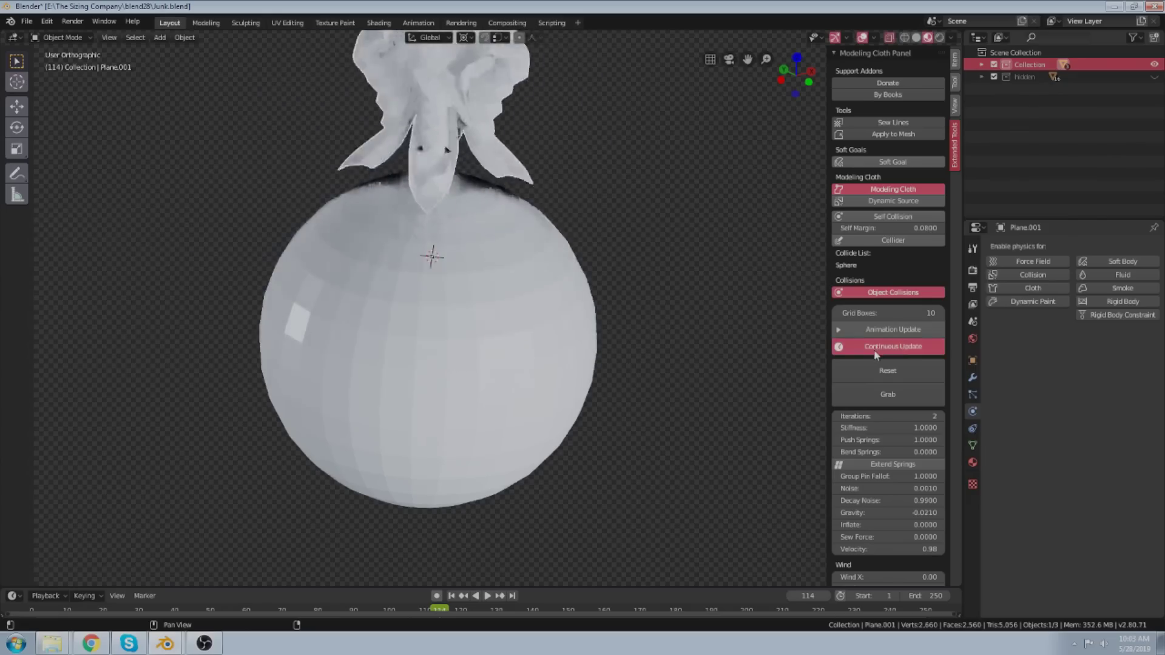
click(876, 369)
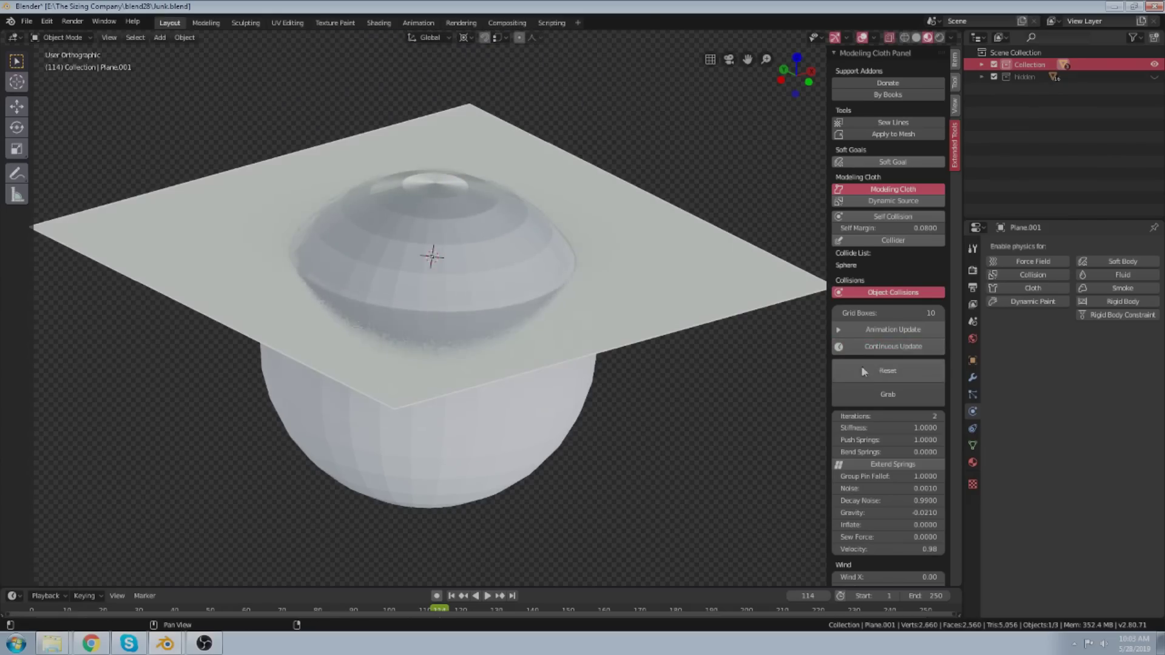
Set the cloth's Velocity to 0.50 and start Continuous Update with the sphere still intersecting the plane.
scroll(885, 459, down, 5)
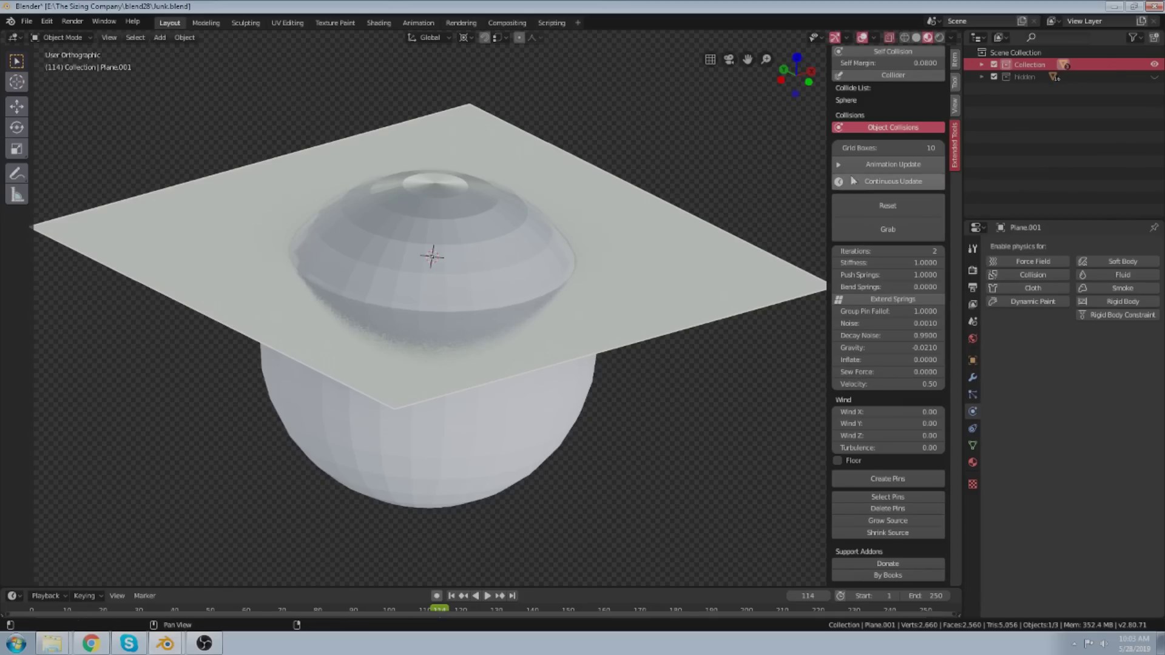
click(883, 182)
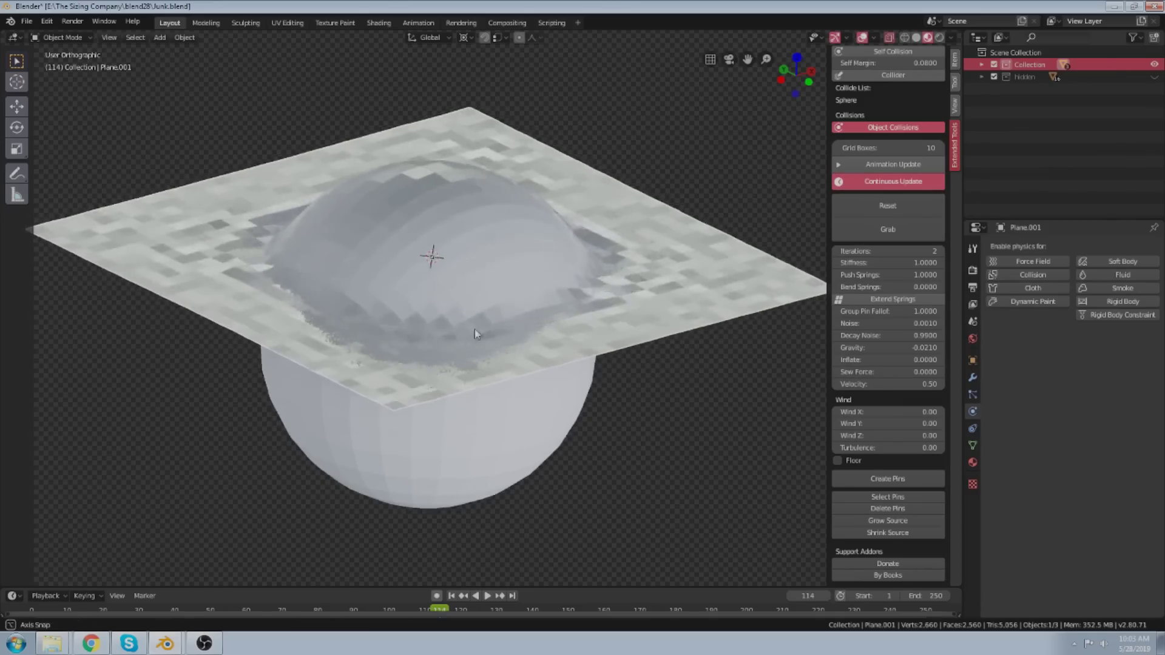
middle_drag(475, 329, 455, 357)
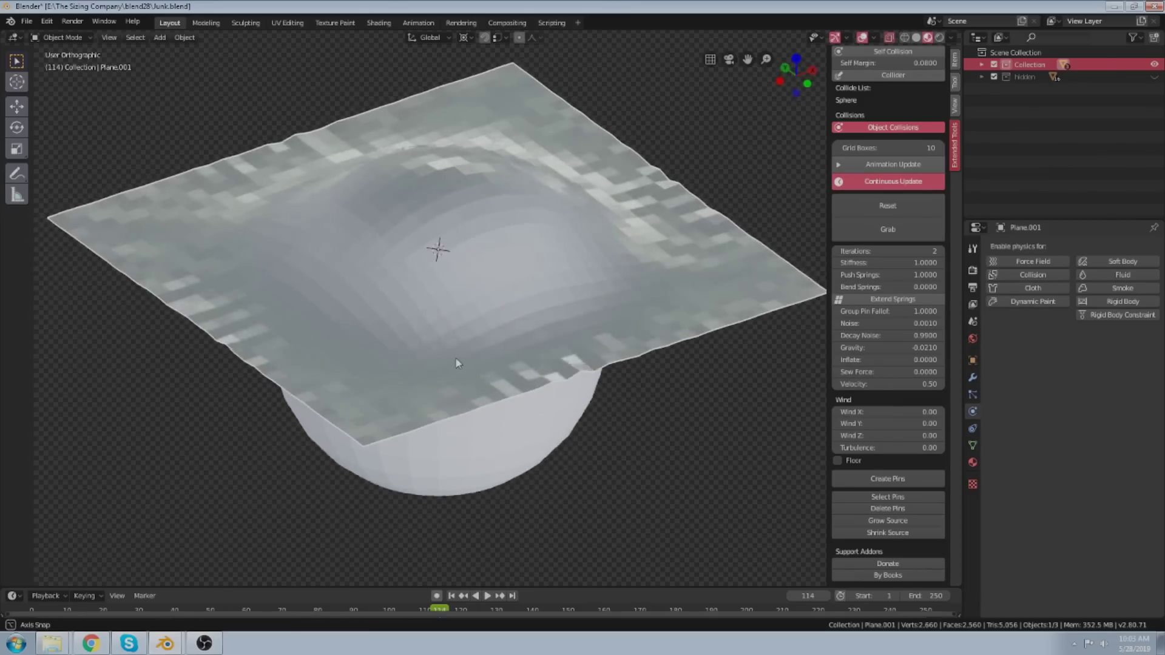
Add a new plane and subdivide it in Edit Mode into a dense grid of 1,024 faces.
scroll(454, 343, down, 1)
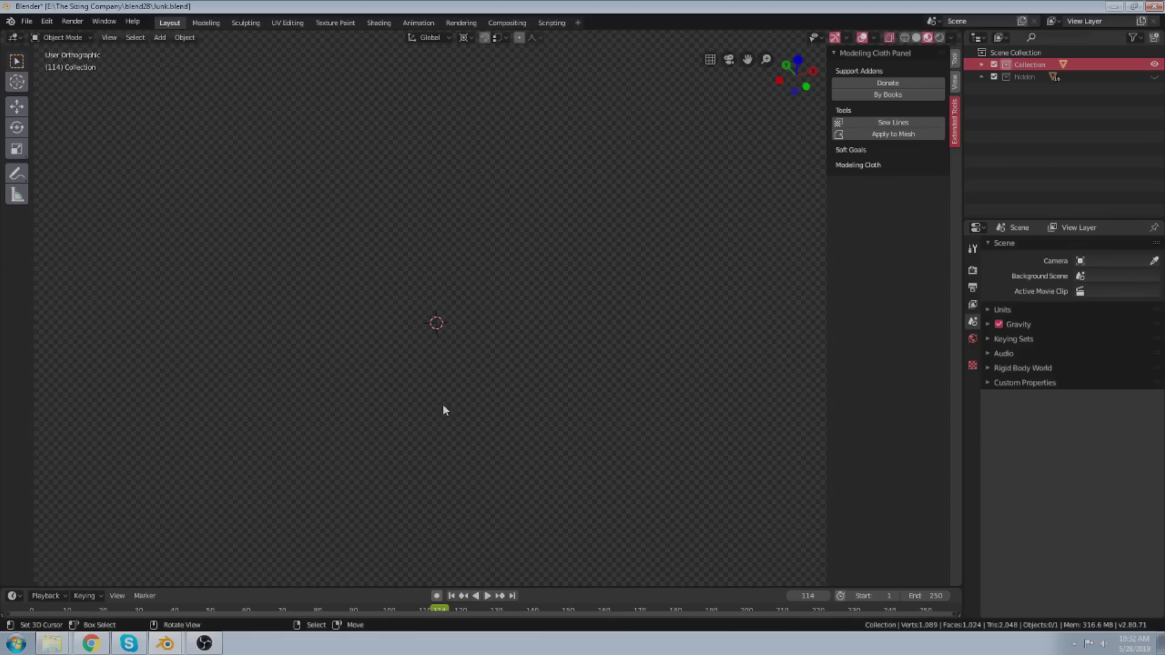
middle_drag(392, 368, 392, 367)
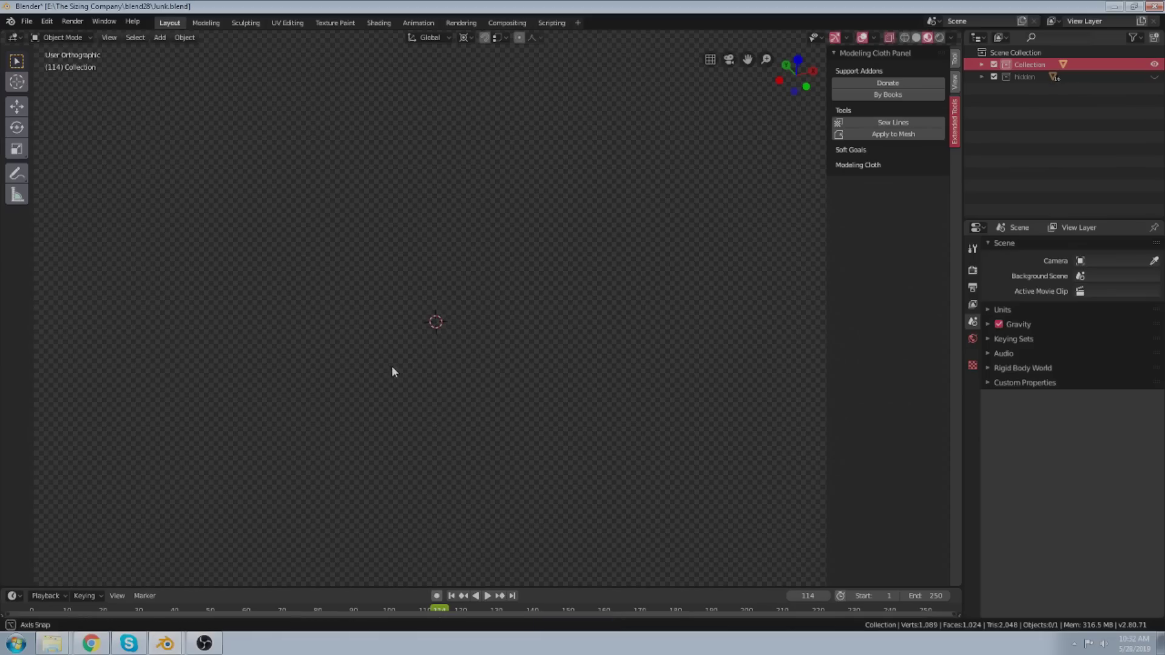
key(shift+a)
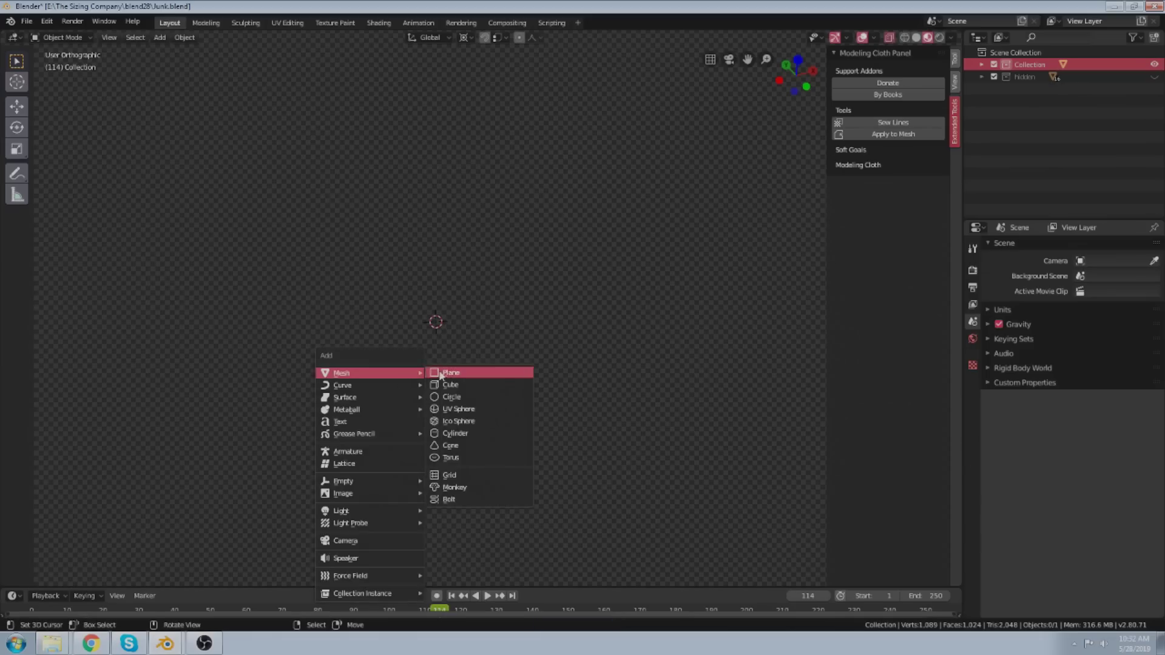
click(441, 375)
key(Tab)
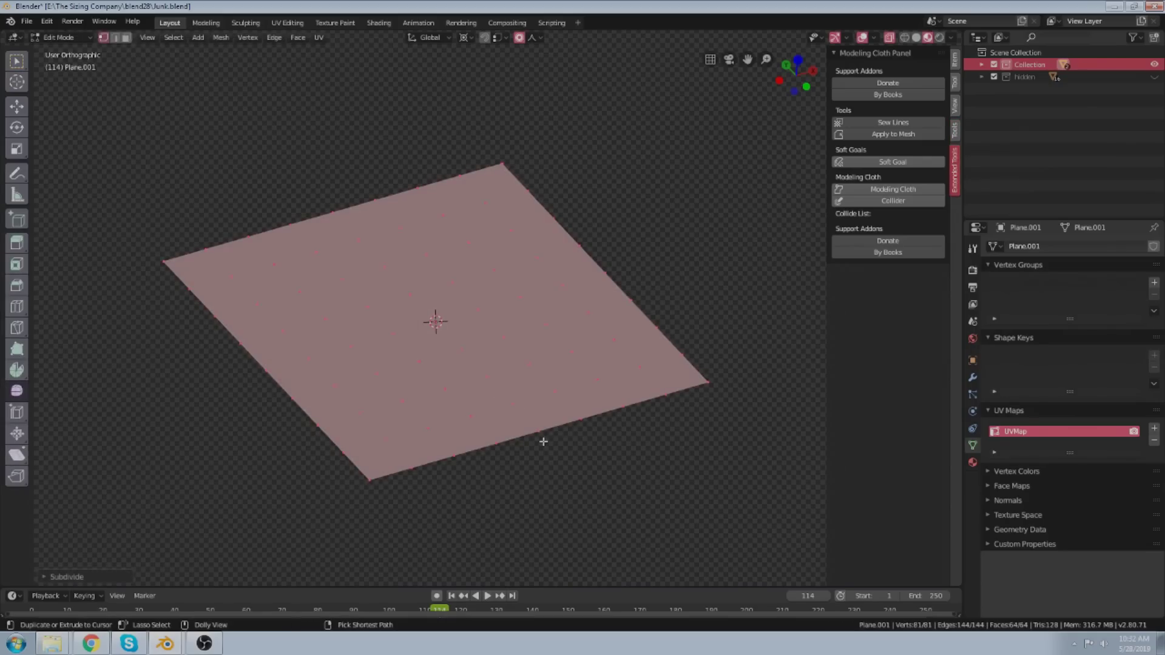
key(Tab)
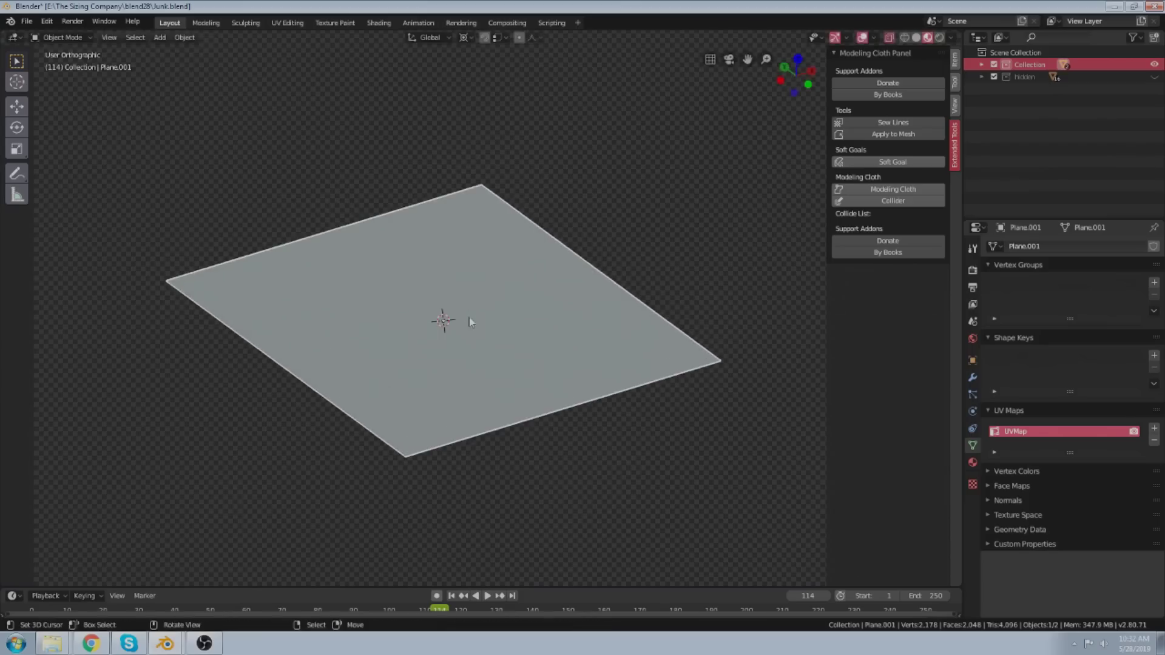
Enable Modeling Cloth on the plane and go through its Basis, modeling cloth source key and modeling cloth key shape keys.
click(867, 190)
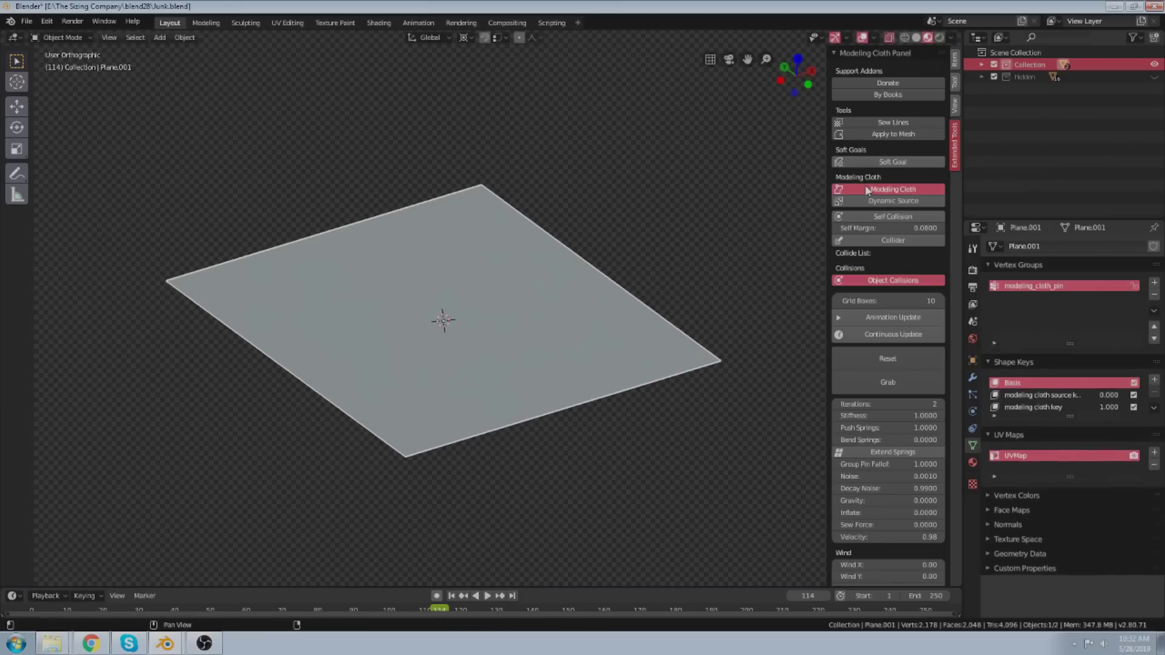
click(1014, 383)
click(1020, 396)
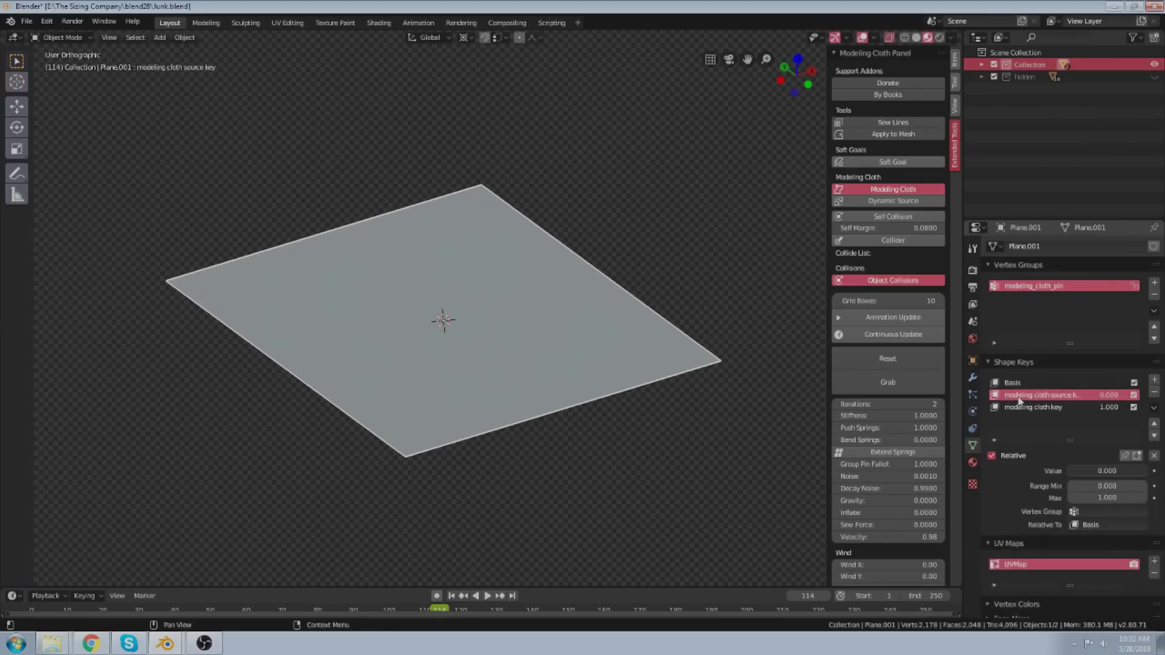
click(1023, 408)
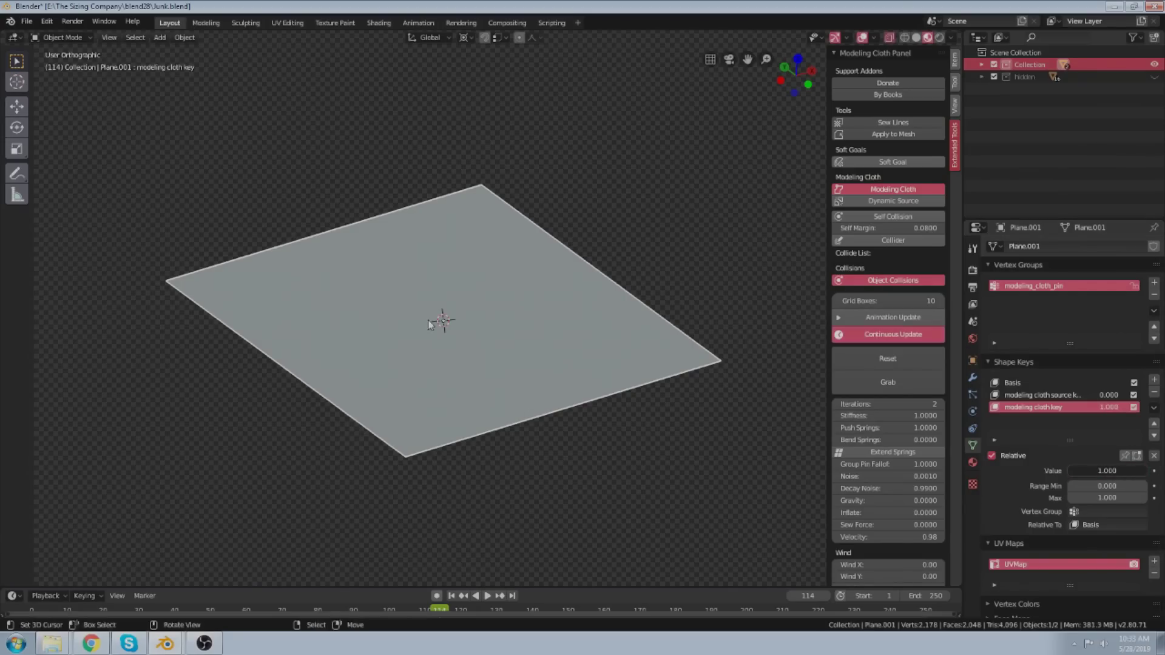
With Continuous Update running, pull part of the cloth plane upward using Grab and leave the Grab tool.
middle_drag(429, 320, 437, 328)
scroll(437, 328, up, 1)
click(851, 382)
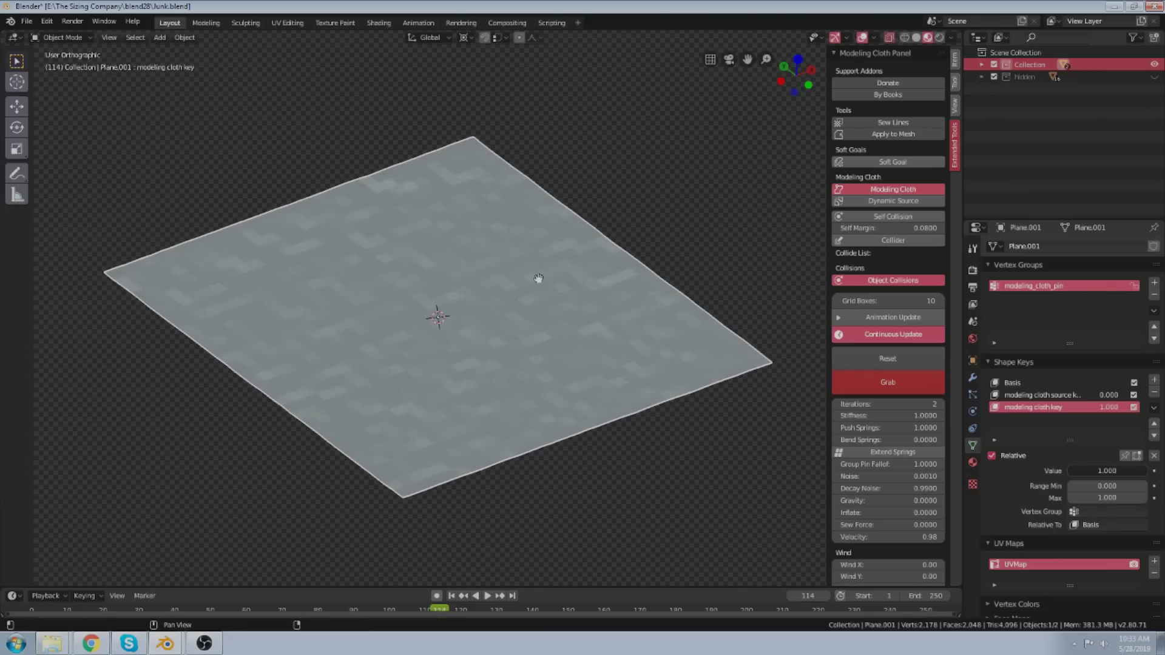
mouse_move(539, 279)
mouse_down()
mouse_move(541, 253)
mouse_move(593, 234)
mouse_up()
key(Escape)
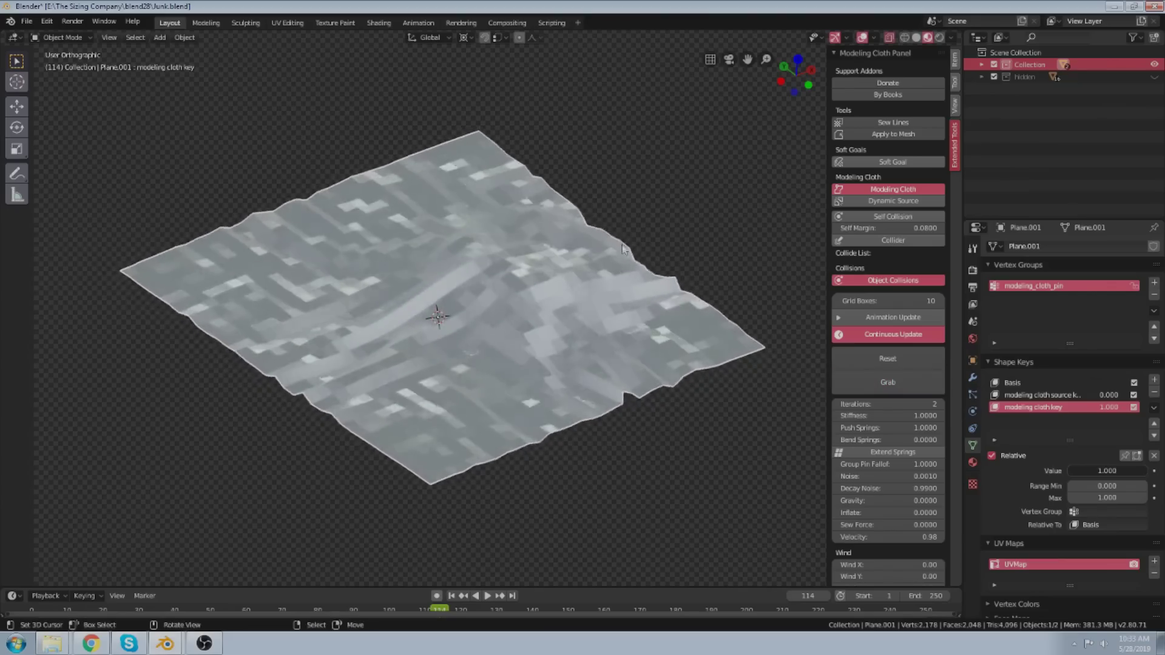
middle_drag(623, 247, 624, 204)
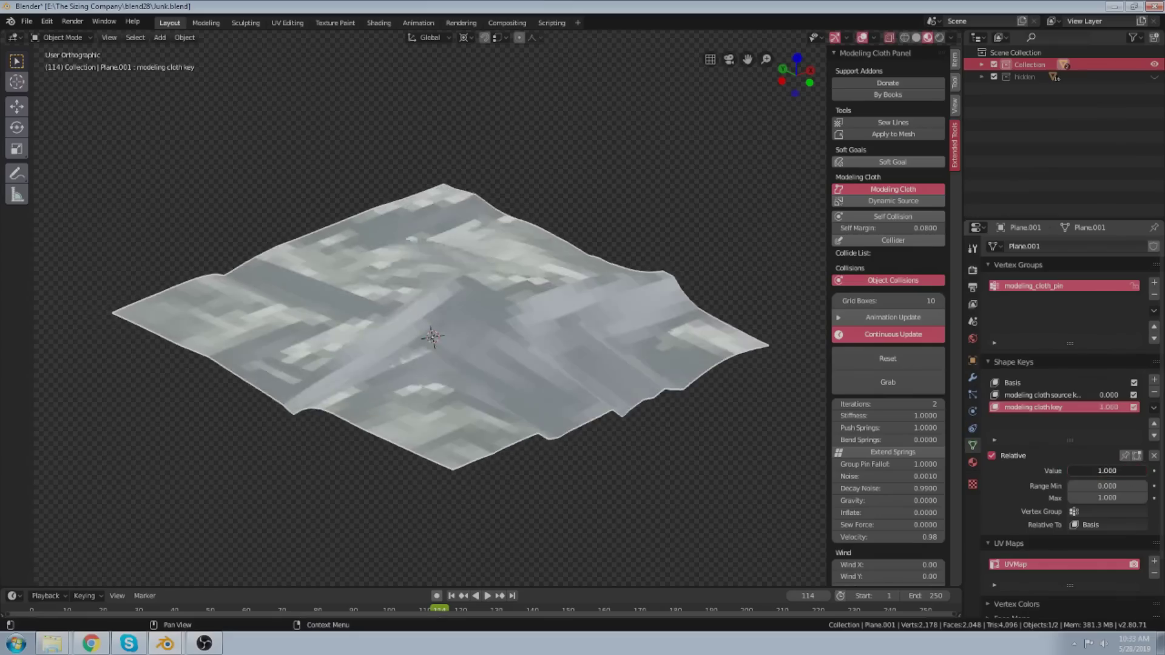
Scrub the modeling cloth key's value, and compare the plane's three shape keys in Edit Mode.
mouse_move(1108, 470)
mouse_down()
mouse_move(1031, 470)
mouse_move(1108, 470)
mouse_up()
middle_drag(467, 325, 467, 340)
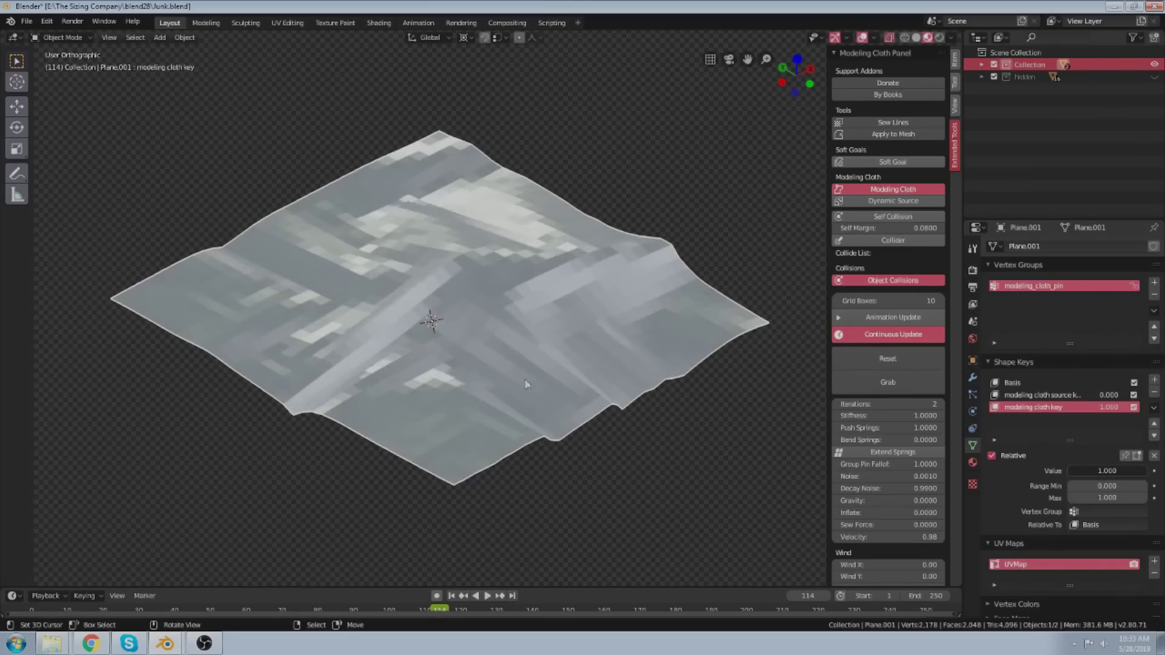
key(Tab)
click(1019, 414)
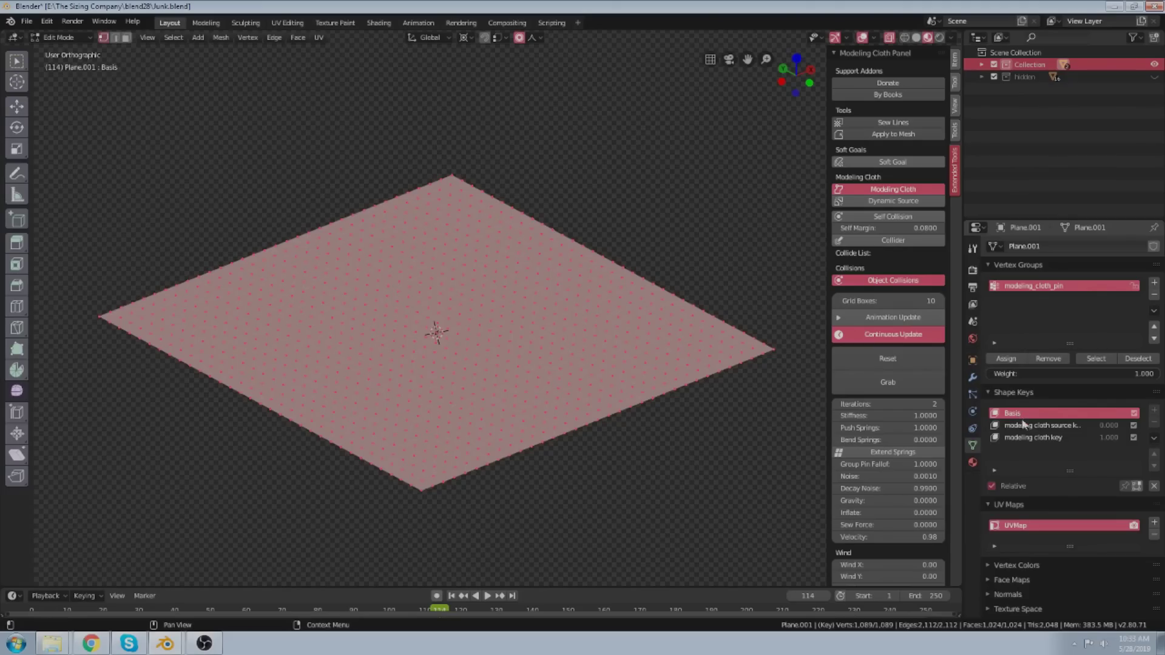
click(1024, 426)
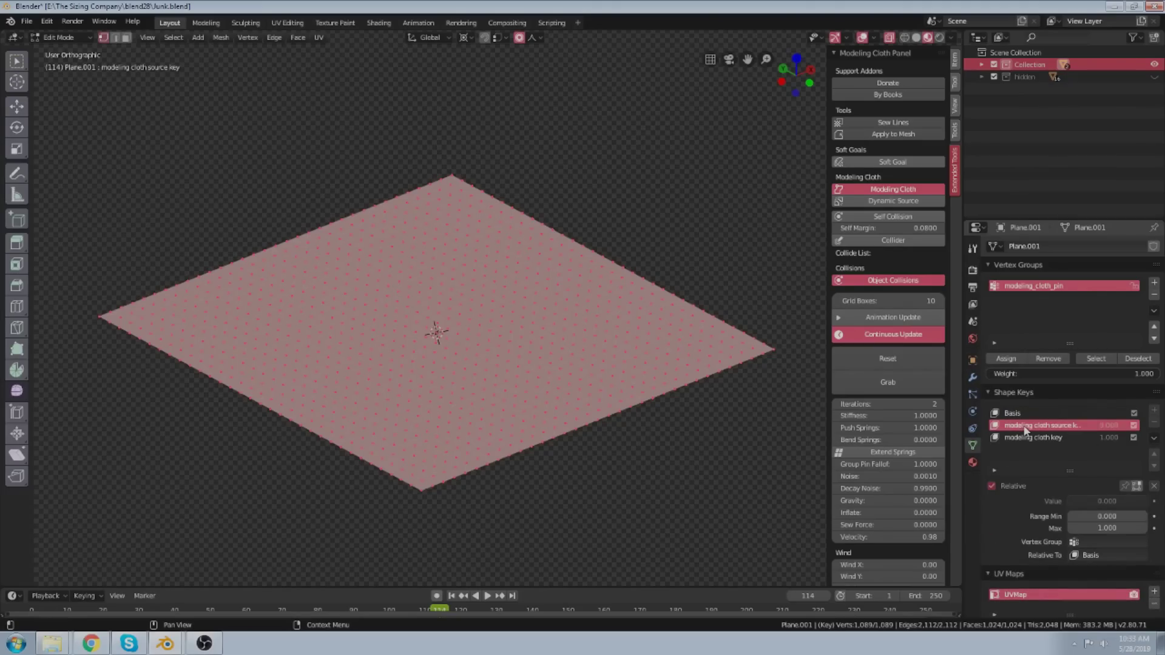
click(1026, 438)
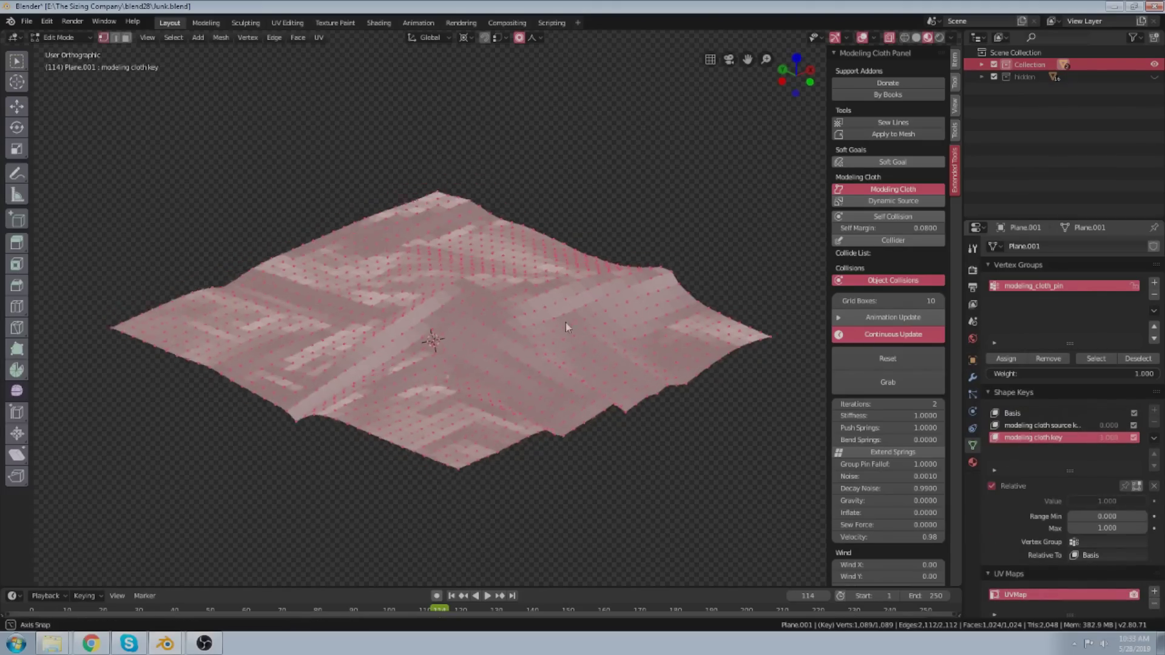
Select a vertex near the middle of the modeling cloth key and raise it with proportional editing in Edit Mode.
click(542, 283)
key(g)
scroll(561, 249, up, 2)
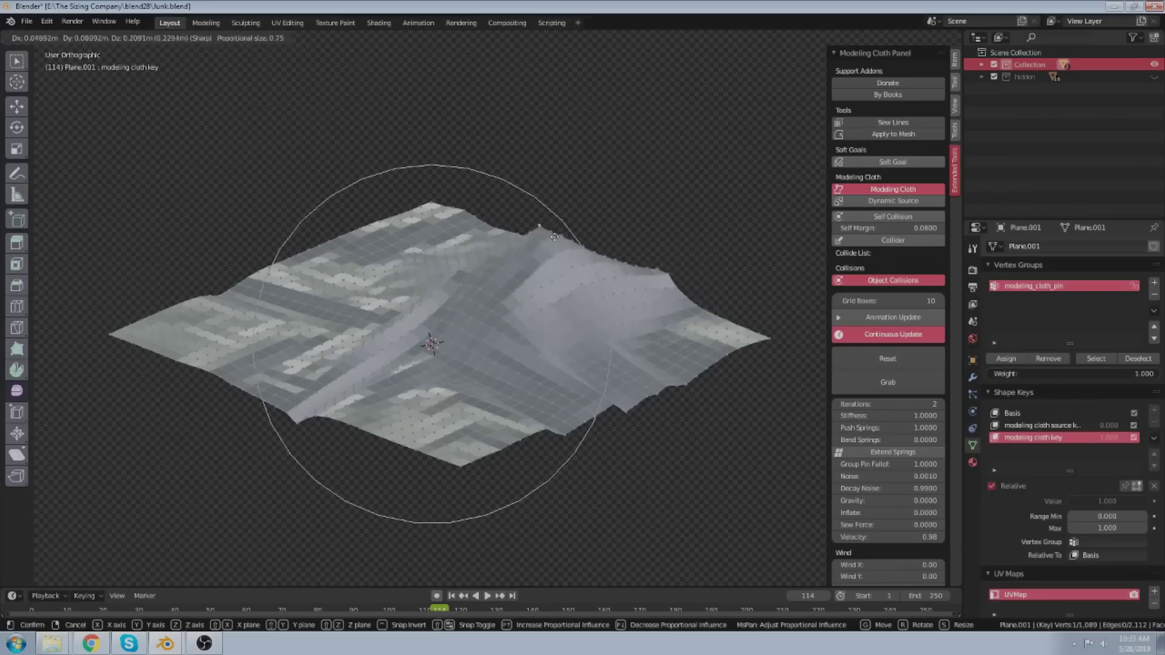
scroll(562, 228, down, 6)
click(562, 205)
key(Tab)
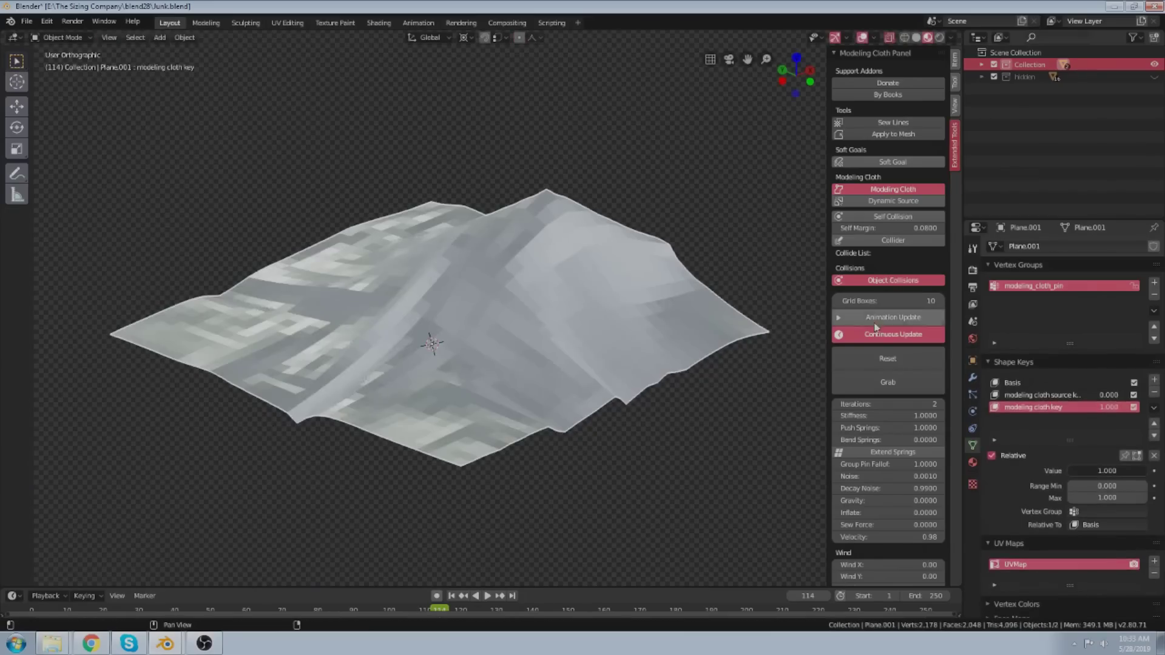
Stop Continuous Update, set the cloth's Velocity to 0.01, and reset the plane.
click(874, 335)
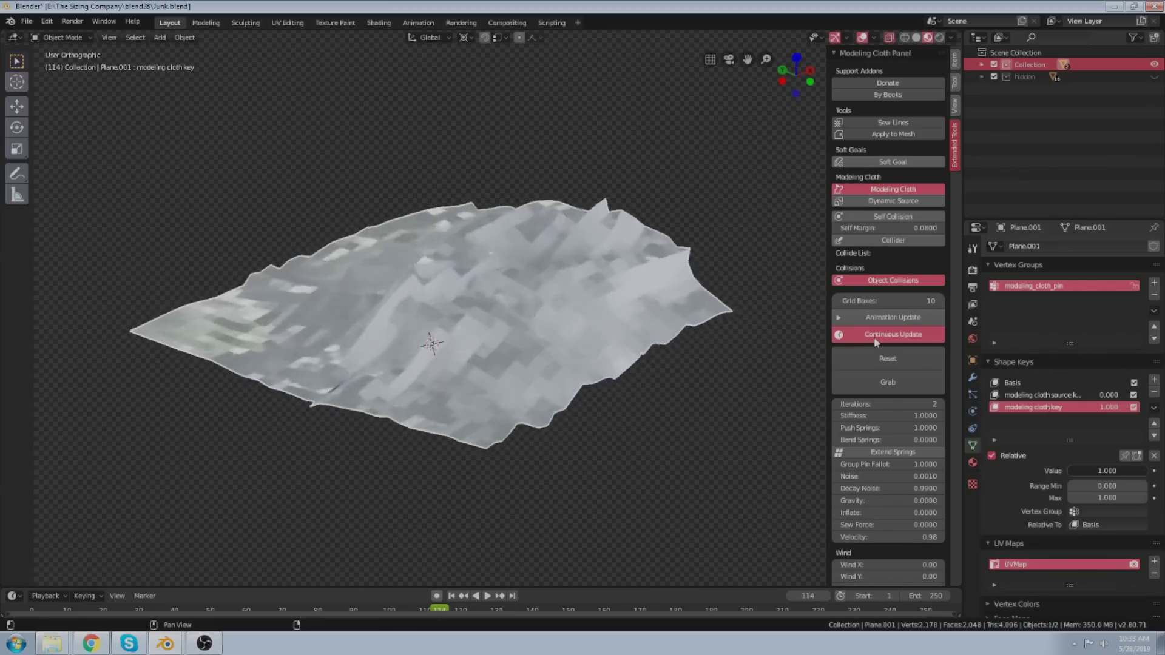
click(874, 335)
click(879, 537)
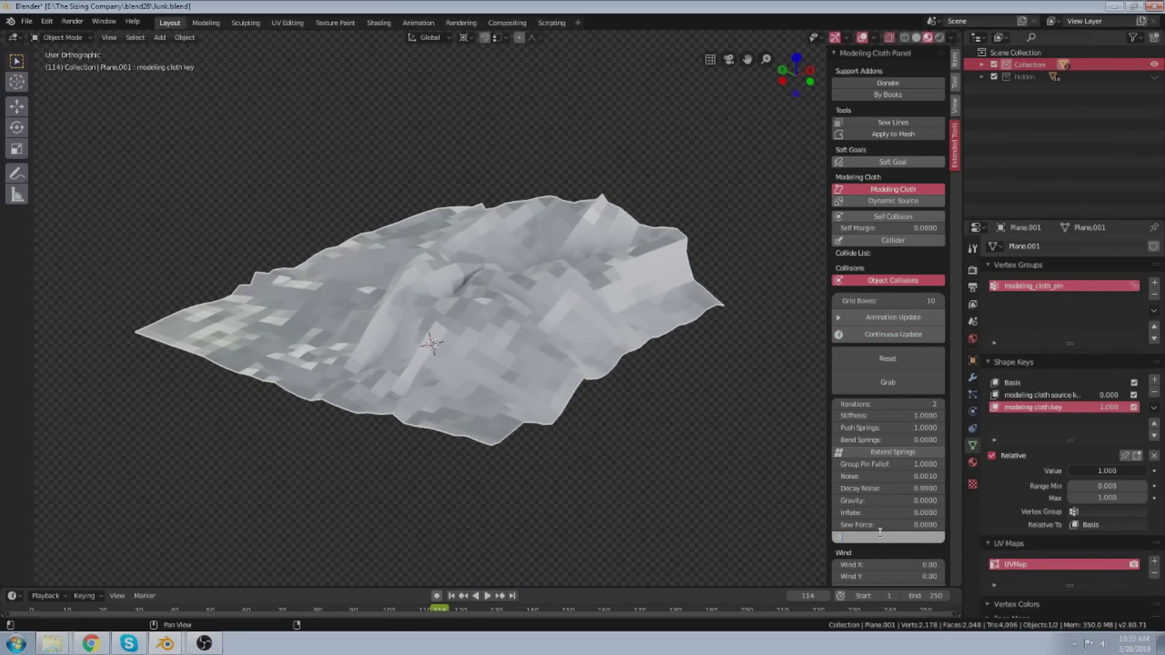
text(.01)
key(Return)
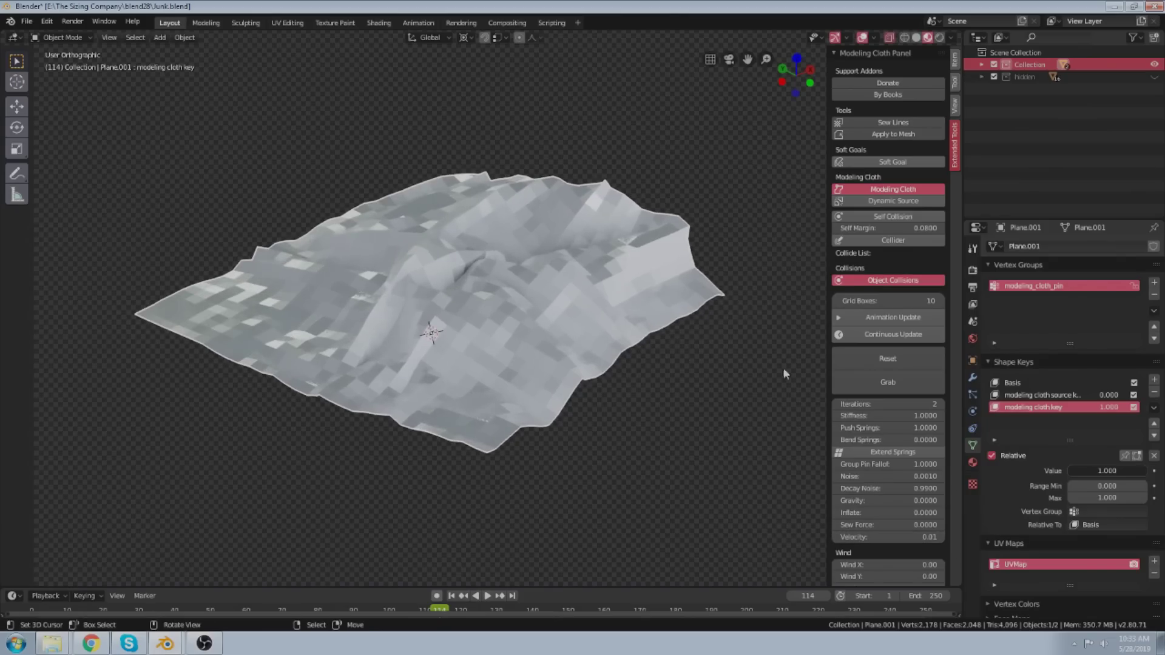
click(850, 358)
Raise the selected vertex about 0.4 m in Edit Mode with proportional size 1.46, and start Continuous Update.
key(Tab)
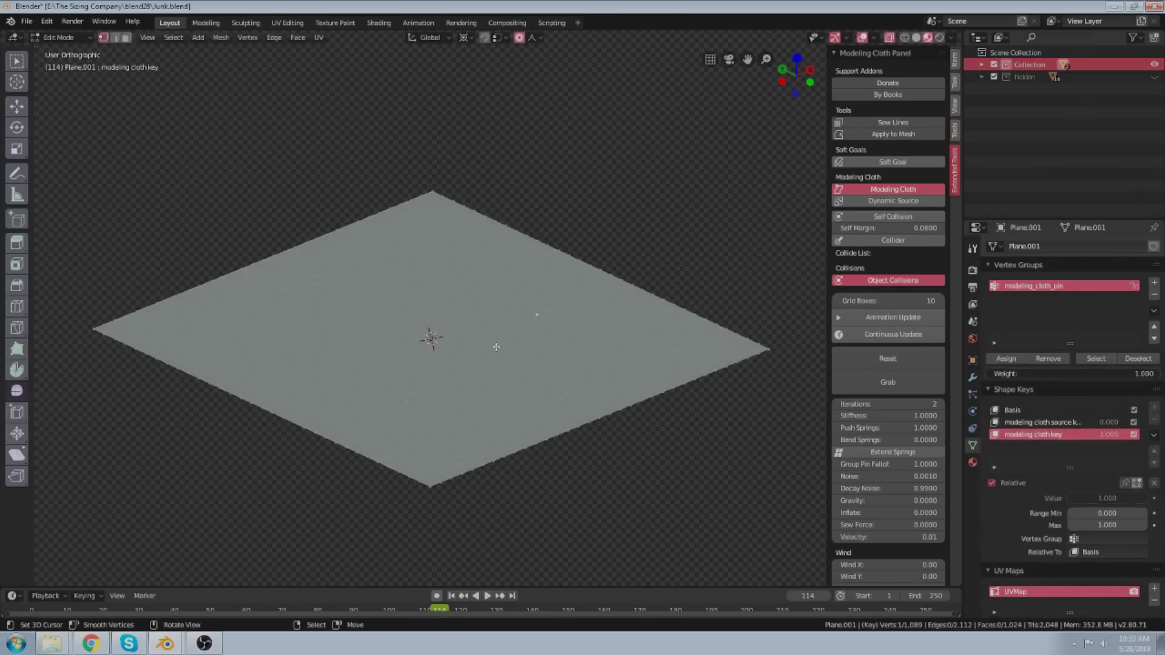
key(g)
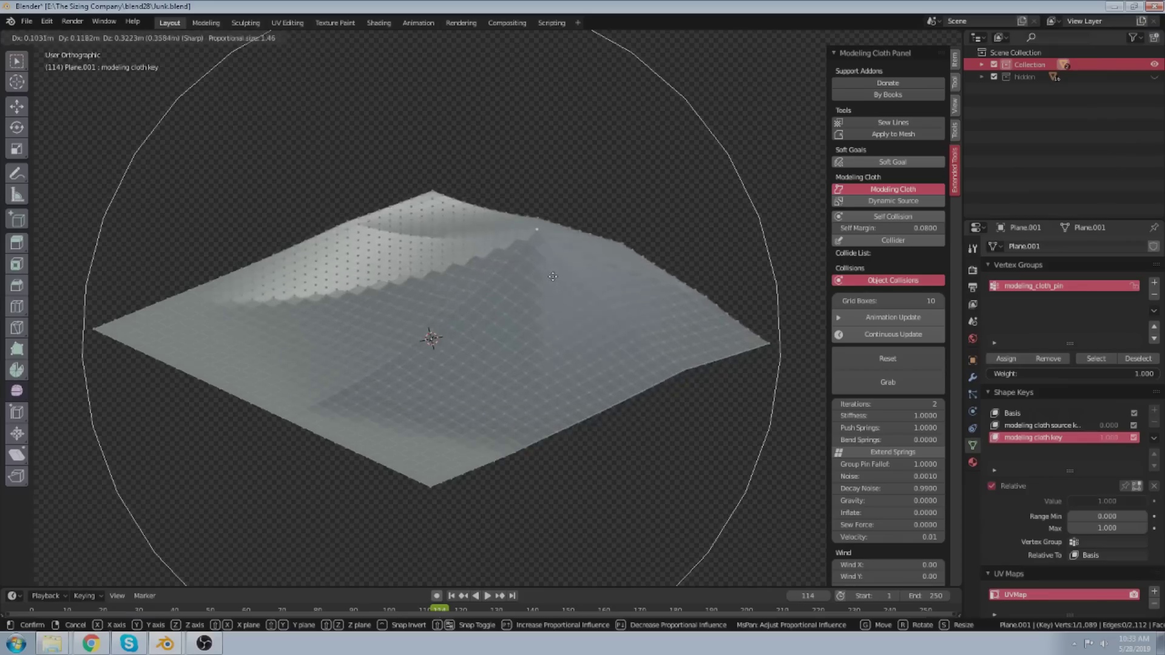
click(549, 260)
key(Tab)
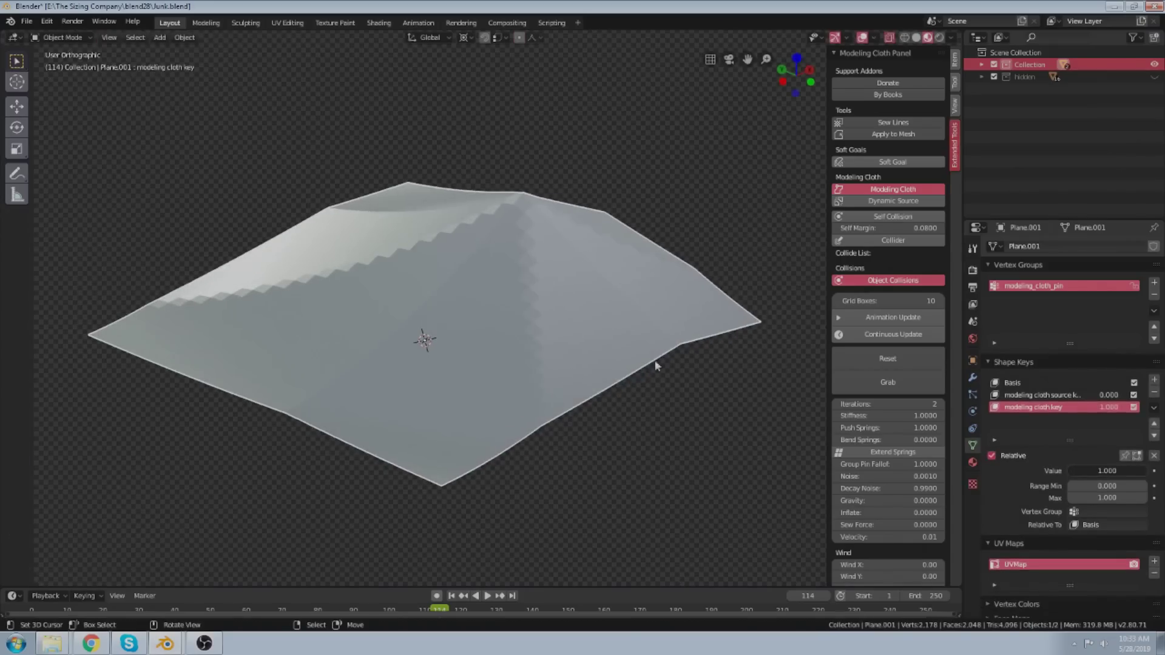
click(866, 339)
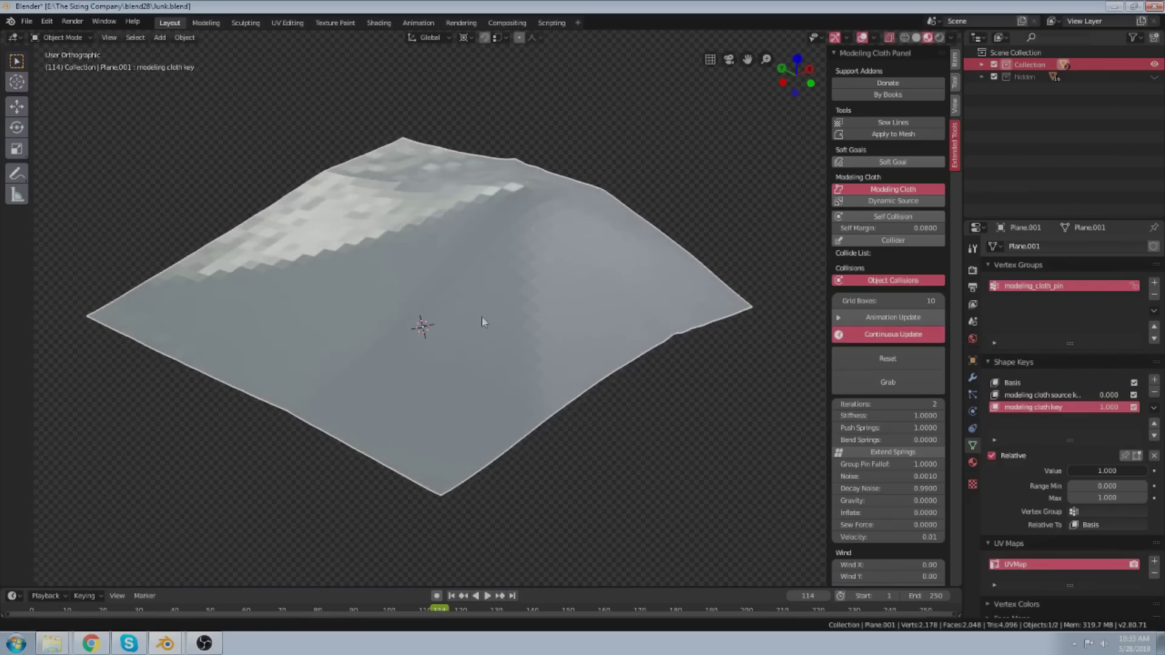
In the modeling cloth source key, scale the plane's central edge loop to about 0.22 with proportional size 1.21.
key(Tab)
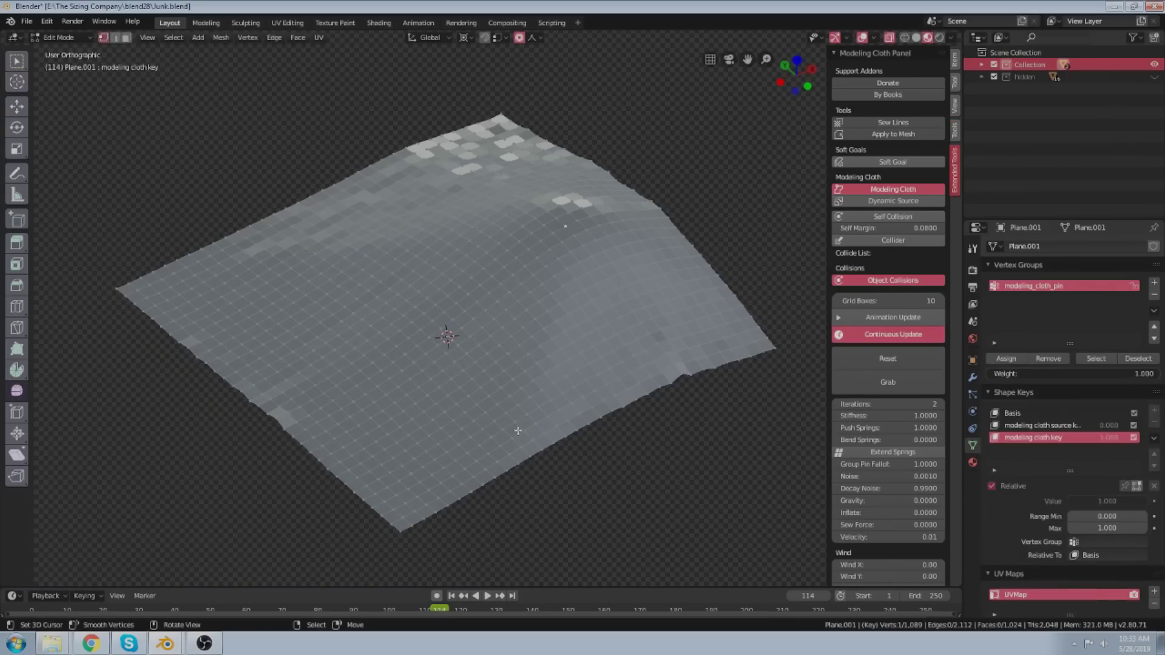
middle_drag(518, 431, 521, 421)
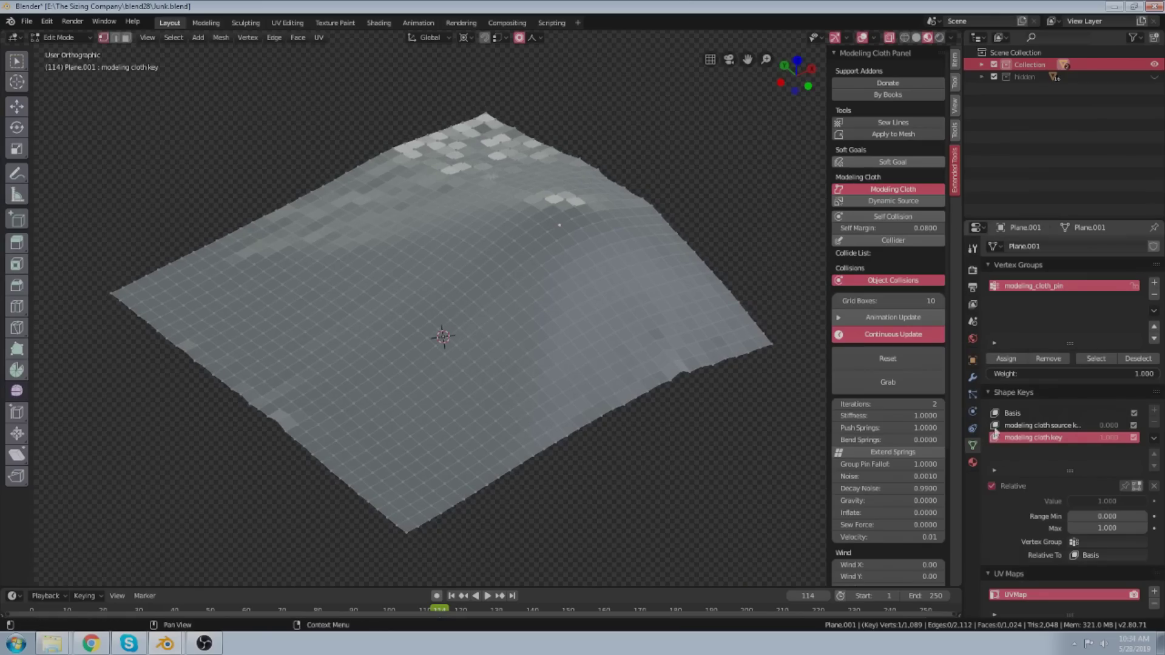
click(1011, 426)
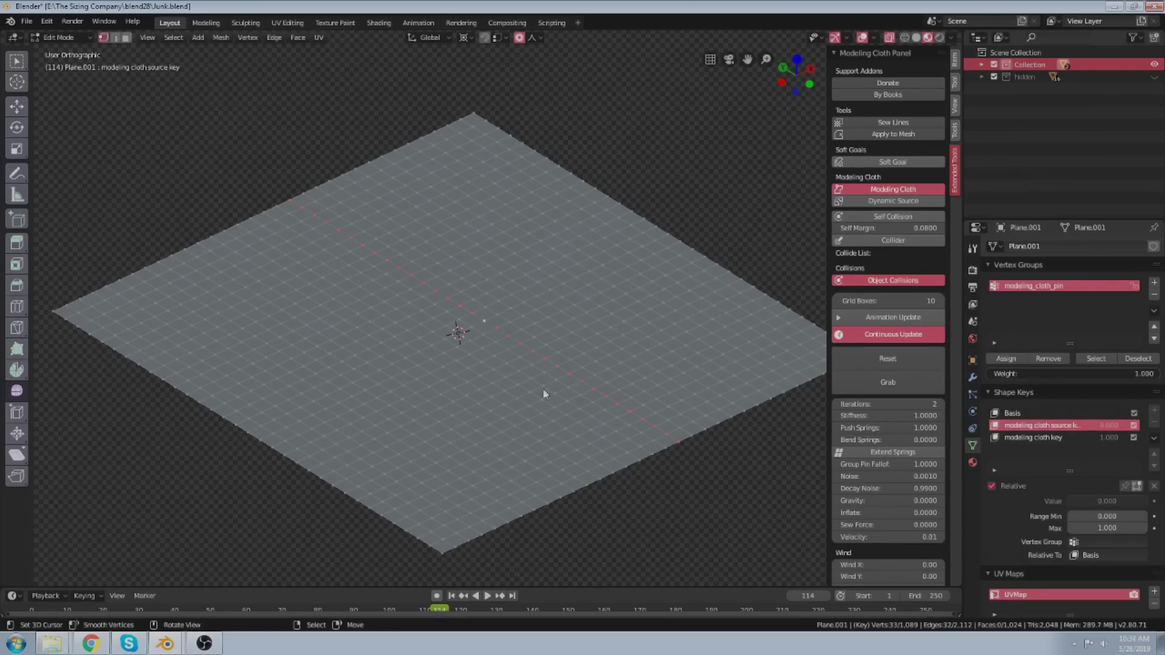
key(s)
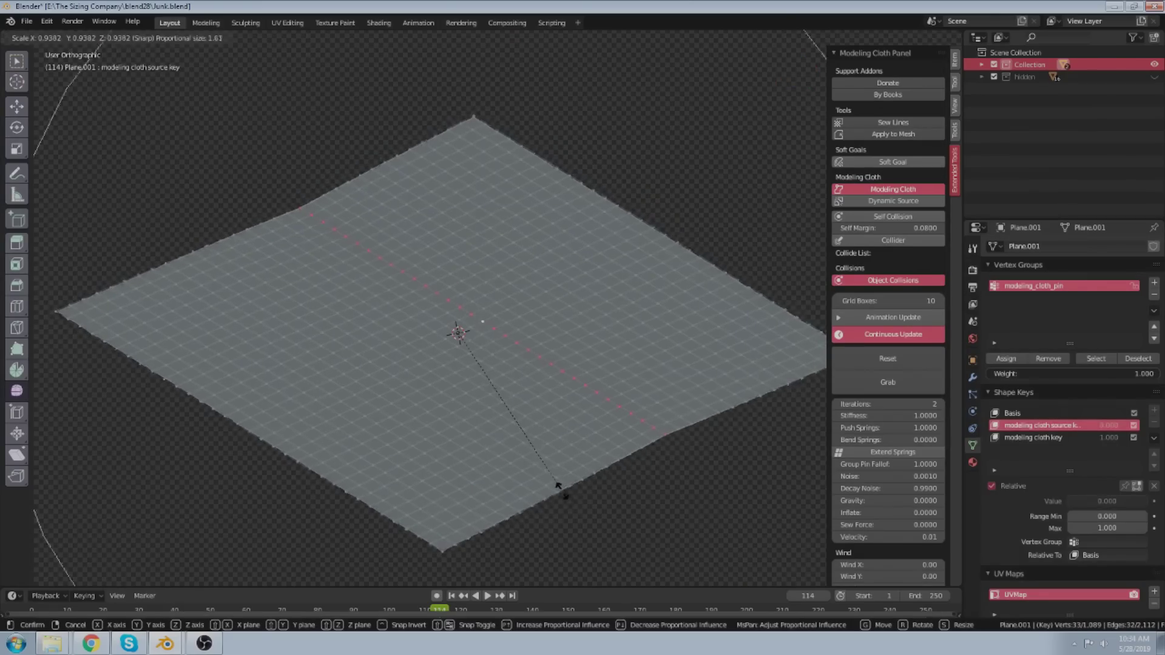
scroll(485, 388, down, 2)
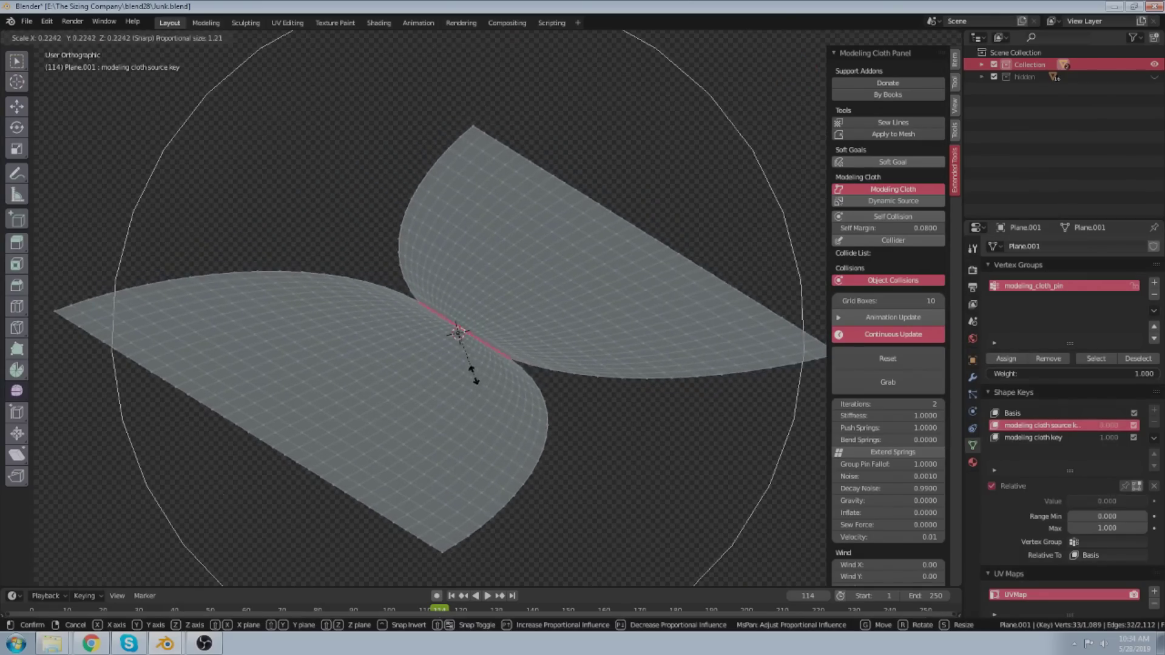
click(473, 376)
key(Tab)
Compare the simulated cloth in Object Mode with the reshaped source key in Edit Mode.
middle_drag(500, 359, 549, 325)
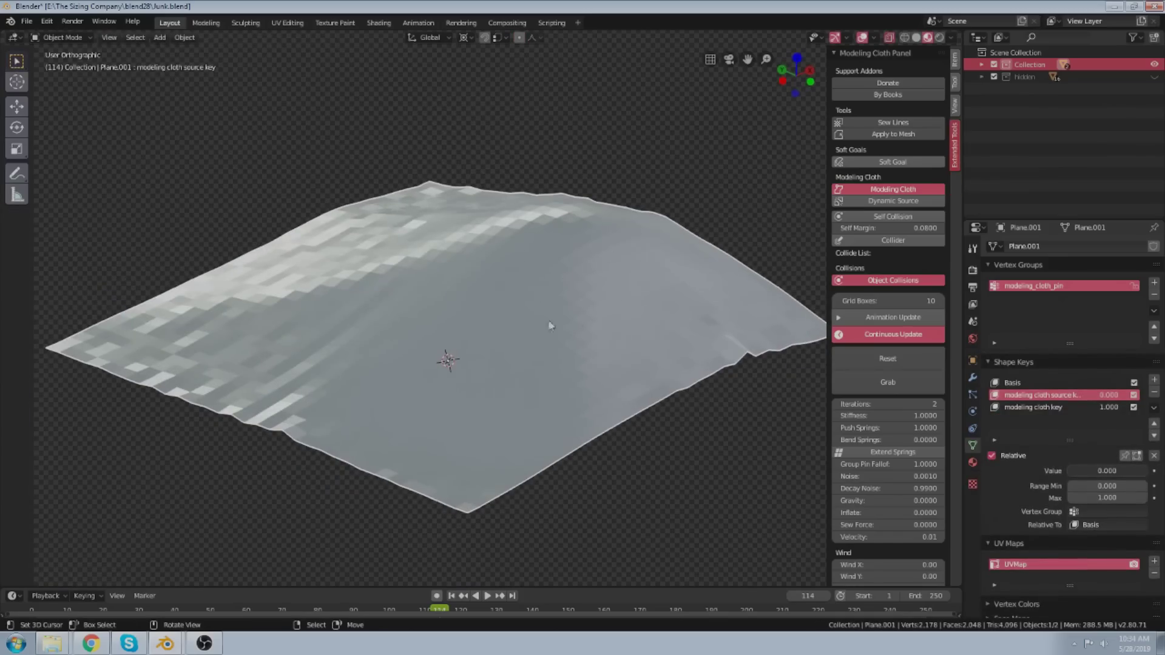
key(Tab)
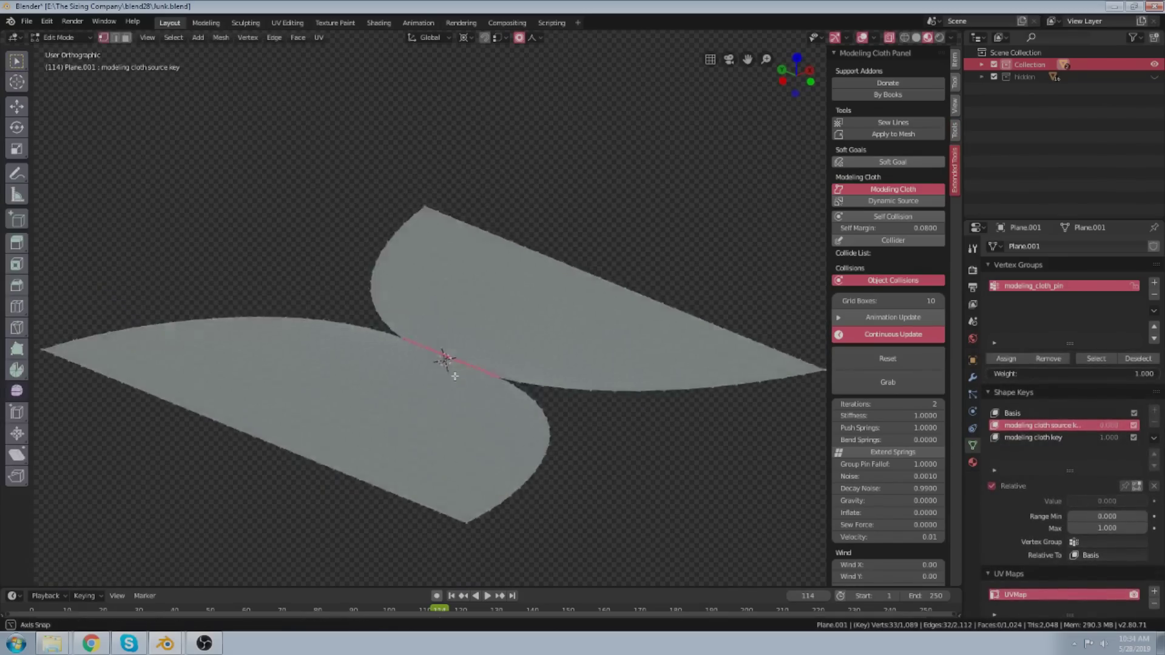
key(Tab)
key(Tab)
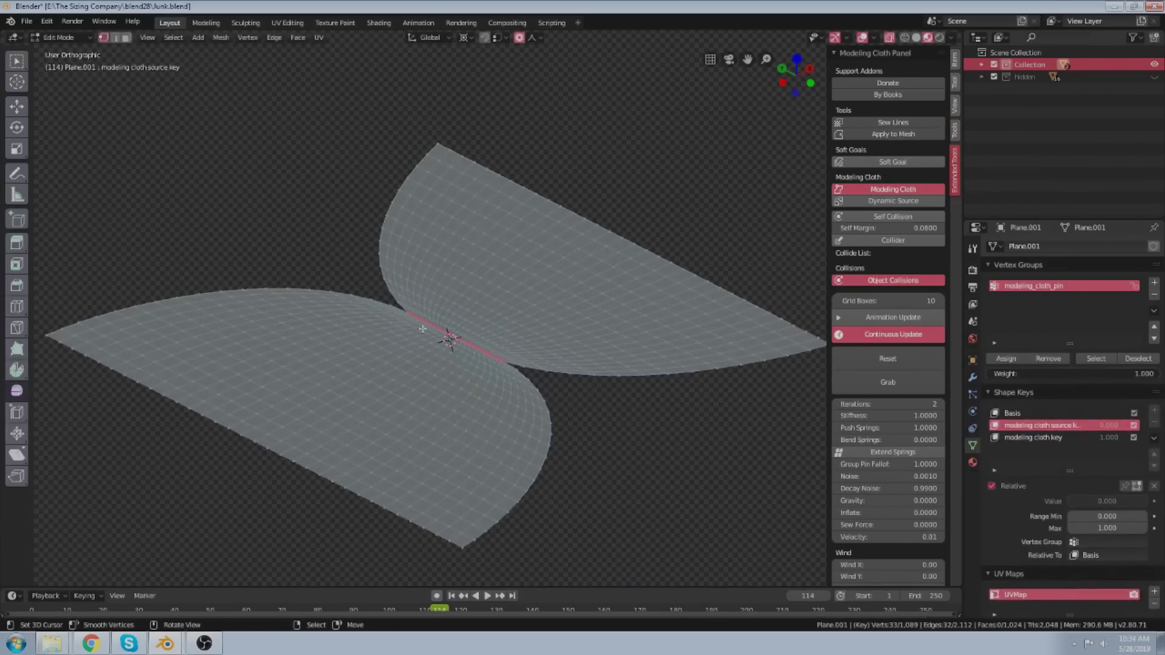
key(Tab)
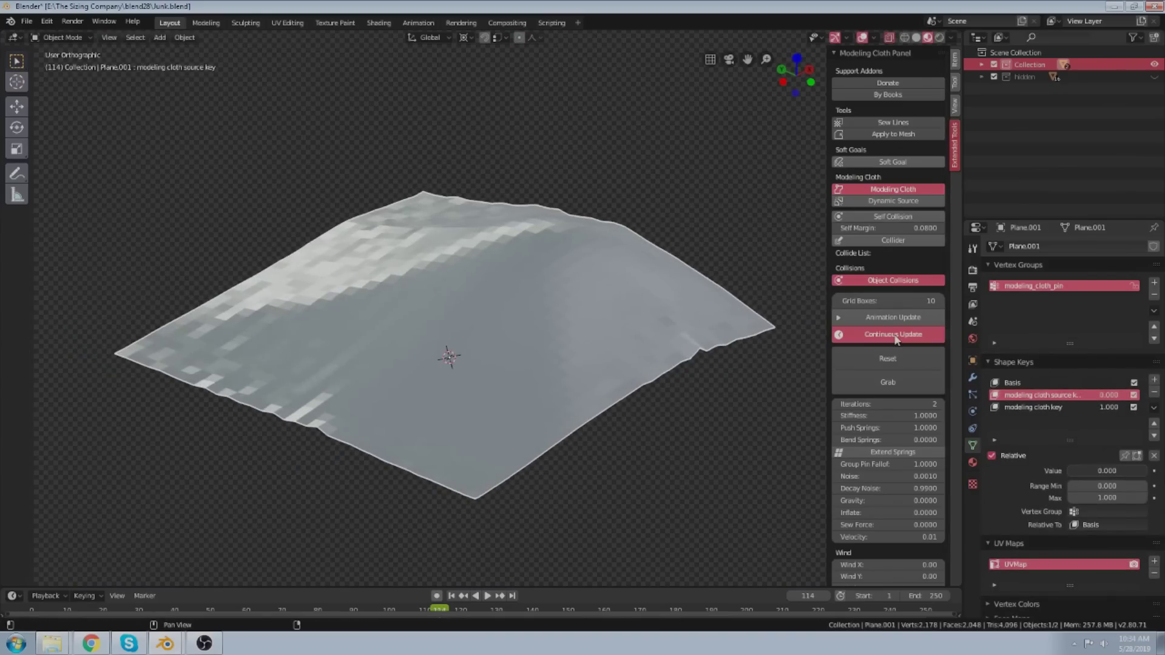
Restart Continuous Update so the cloth simulates from the reshaped source key, and examine the resulting surface up close.
click(852, 338)
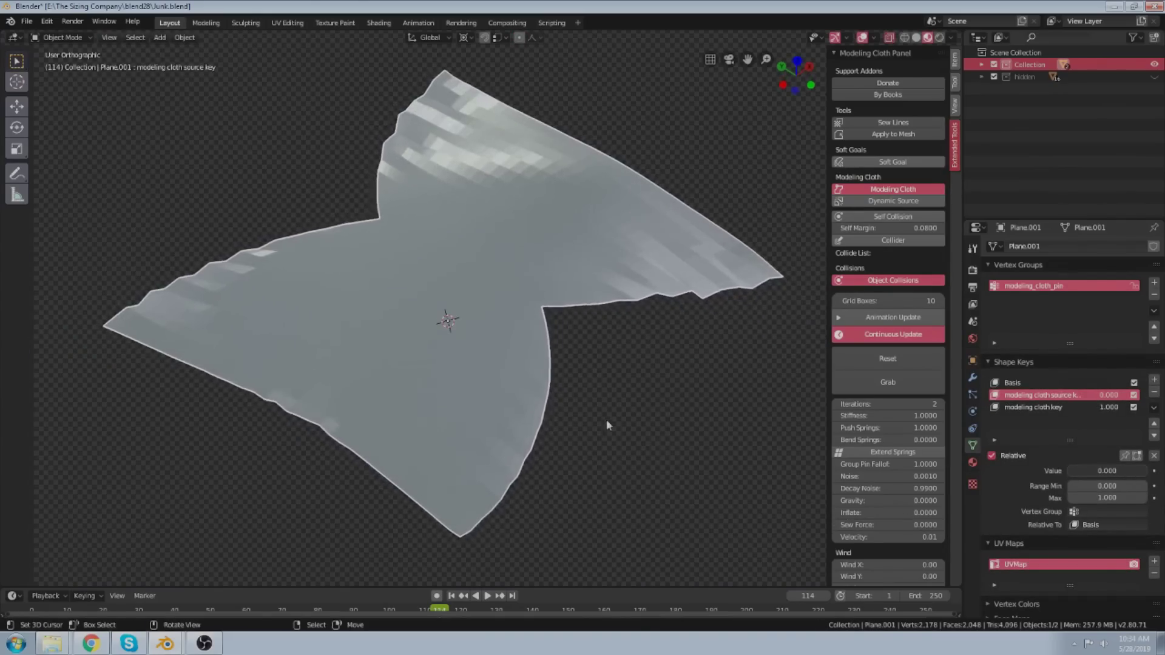
middle_drag(539, 379, 545, 347)
scroll(364, 366, up, 6)
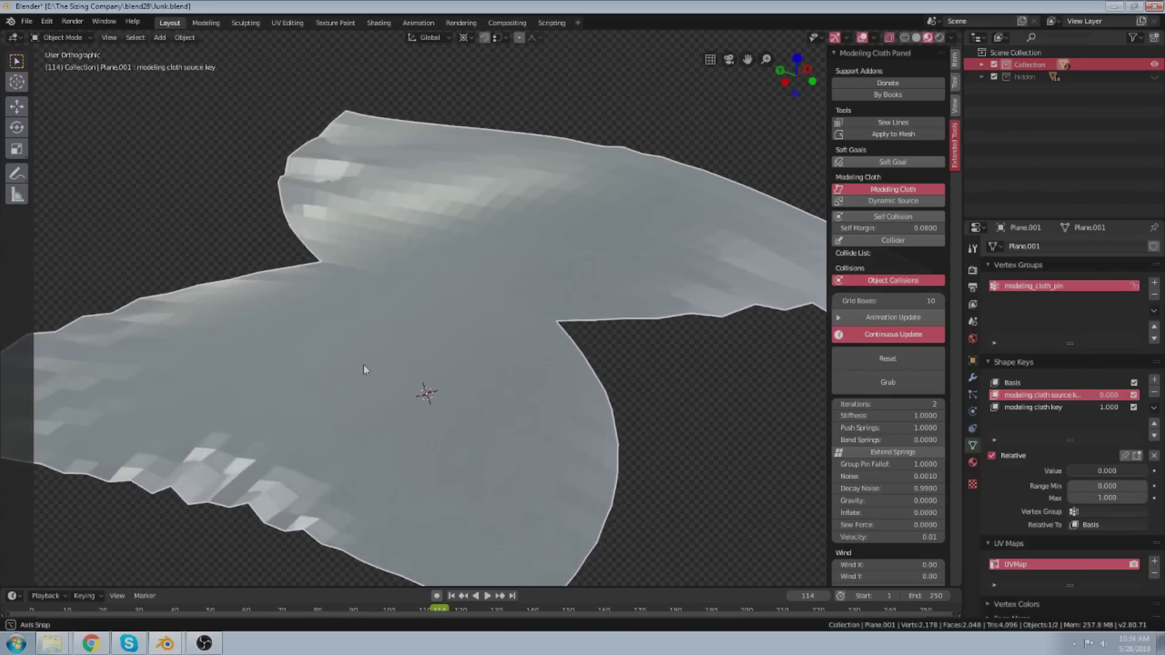
Scale all vertices of the modeling cloth source key up to about 1.8 times, and restart Continuous Update to simulate the enlarged source.
middle_drag(405, 367, 566, 404)
key(Tab)
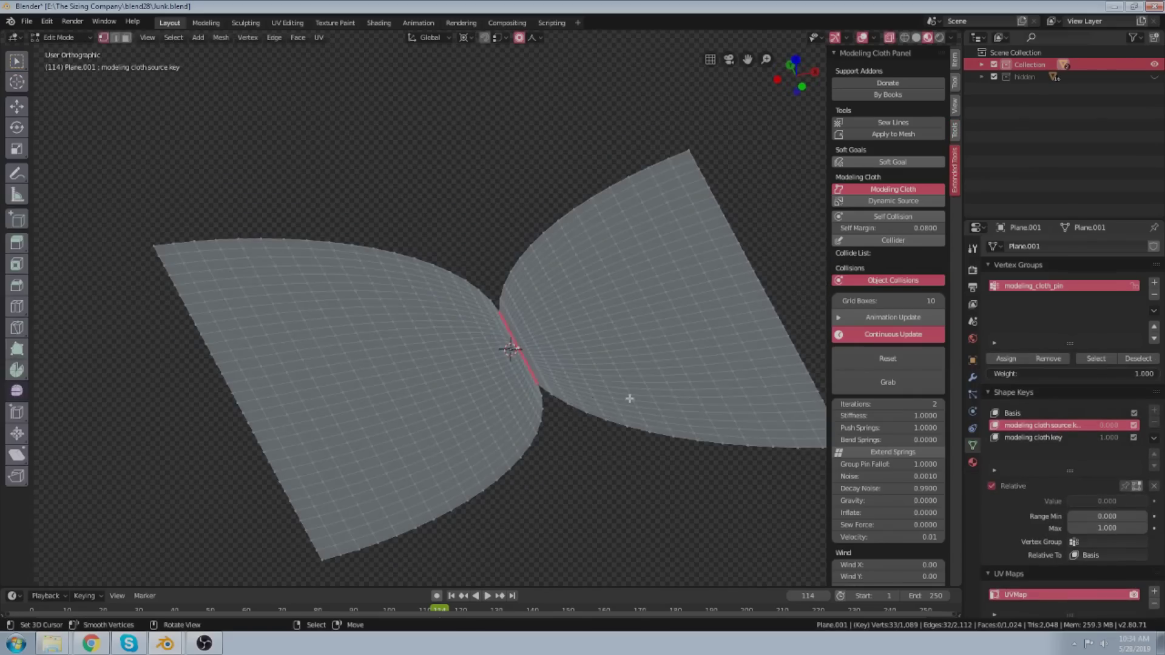
key(a)
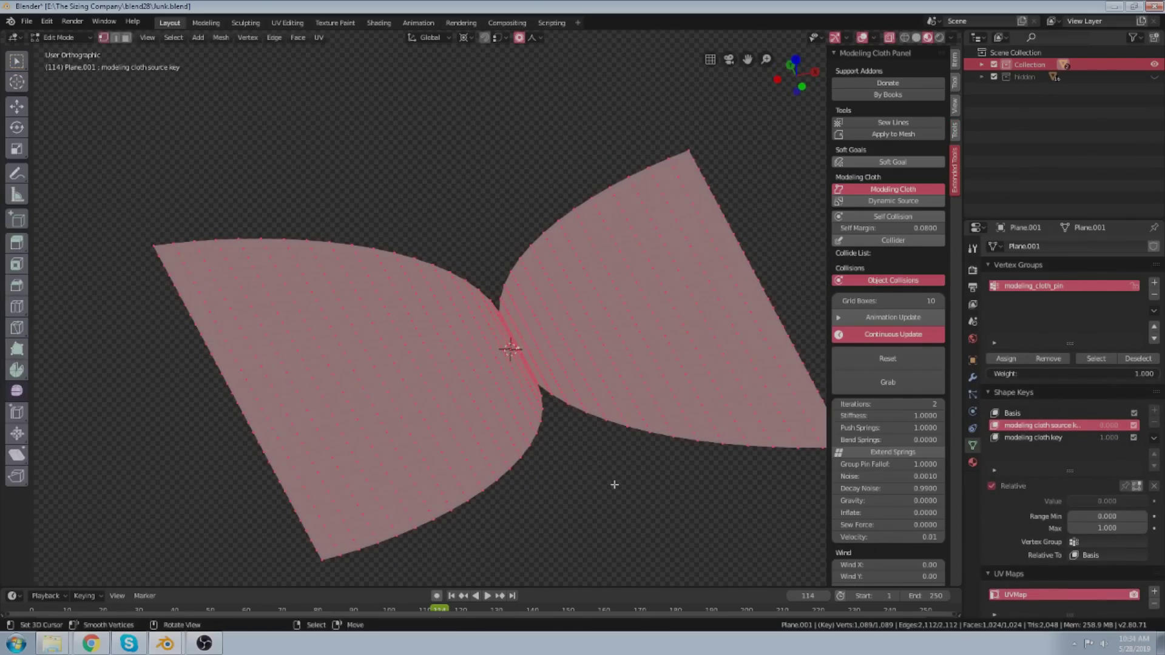
key(s)
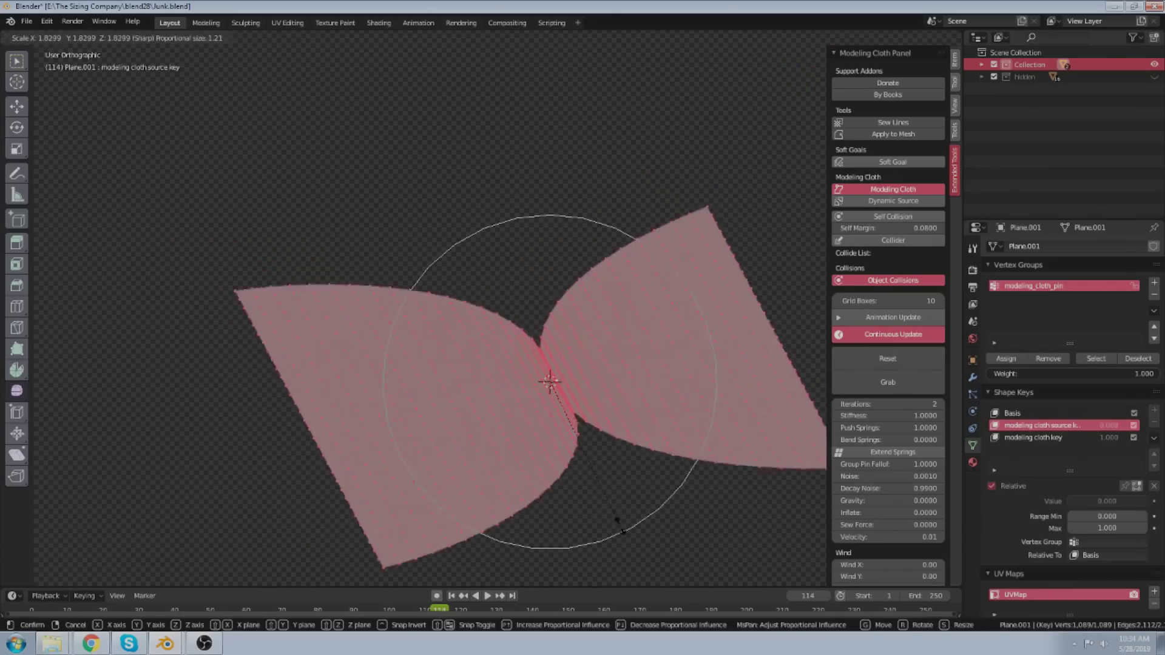
click(634, 532)
key(Tab)
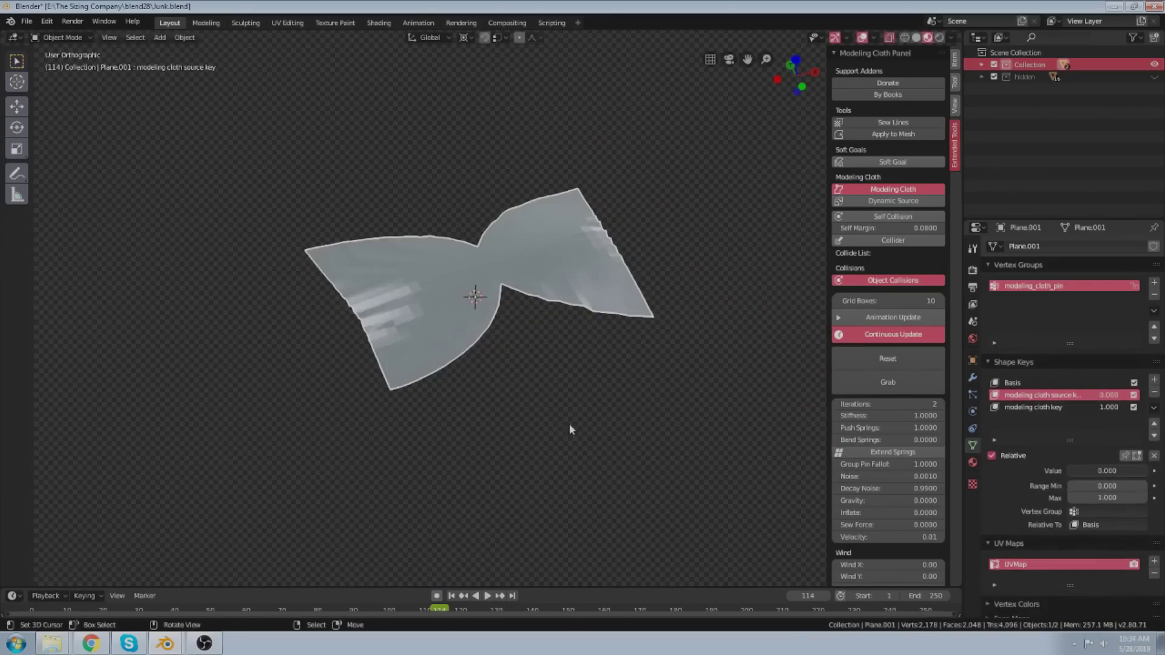
click(856, 333)
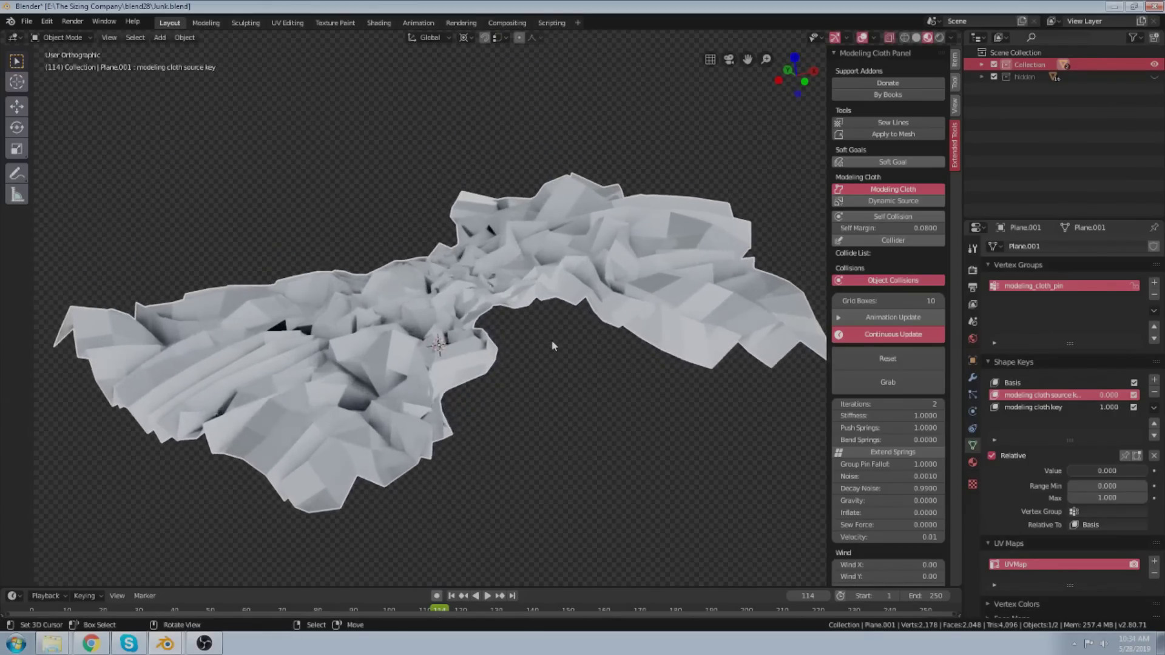
middle_drag(508, 351, 511, 381)
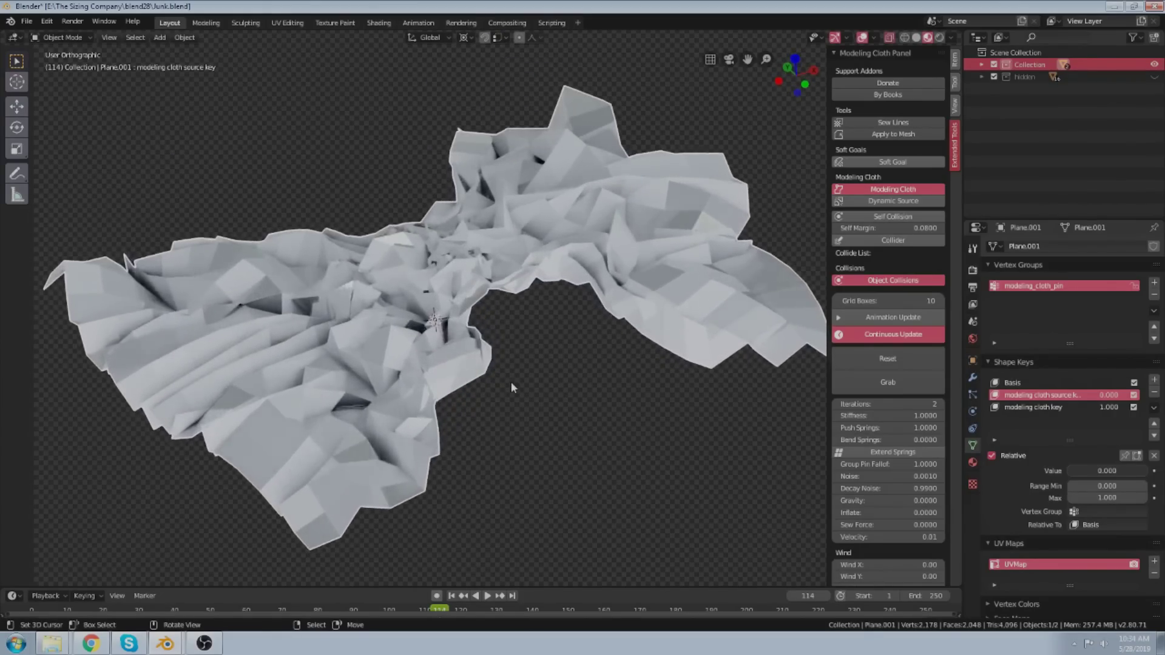
Scale all vertices of the modeling cloth source key down in Edit Mode, and restart Continuous Update so the cloth shrinks.
key(Tab)
key(s)
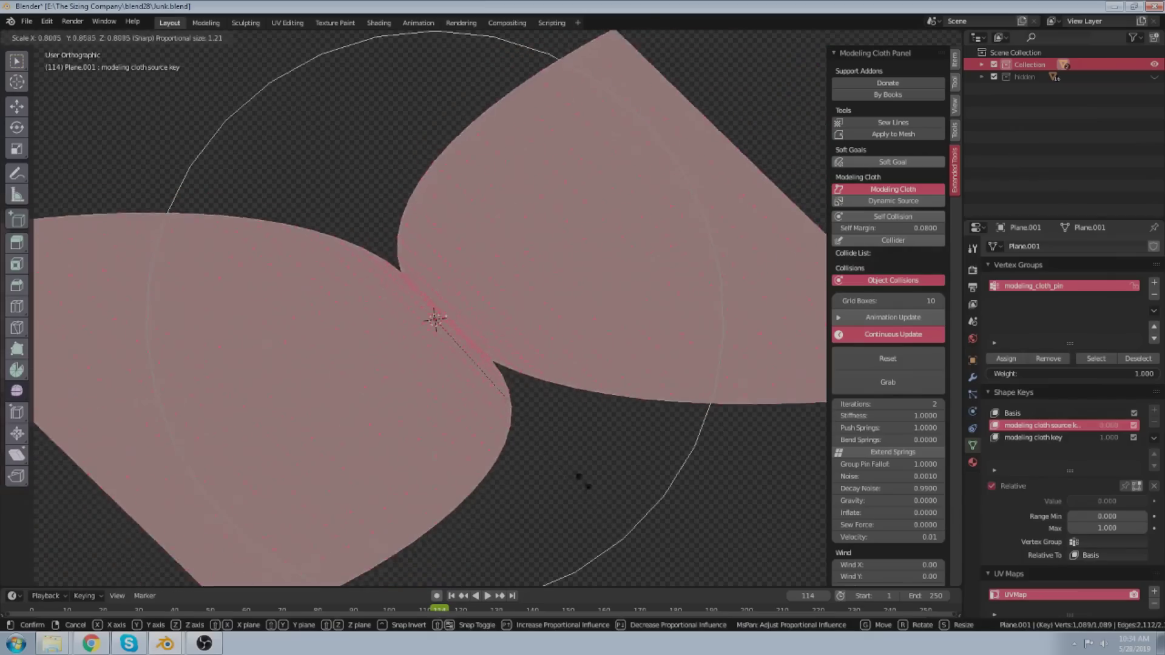
click(464, 358)
key(Tab)
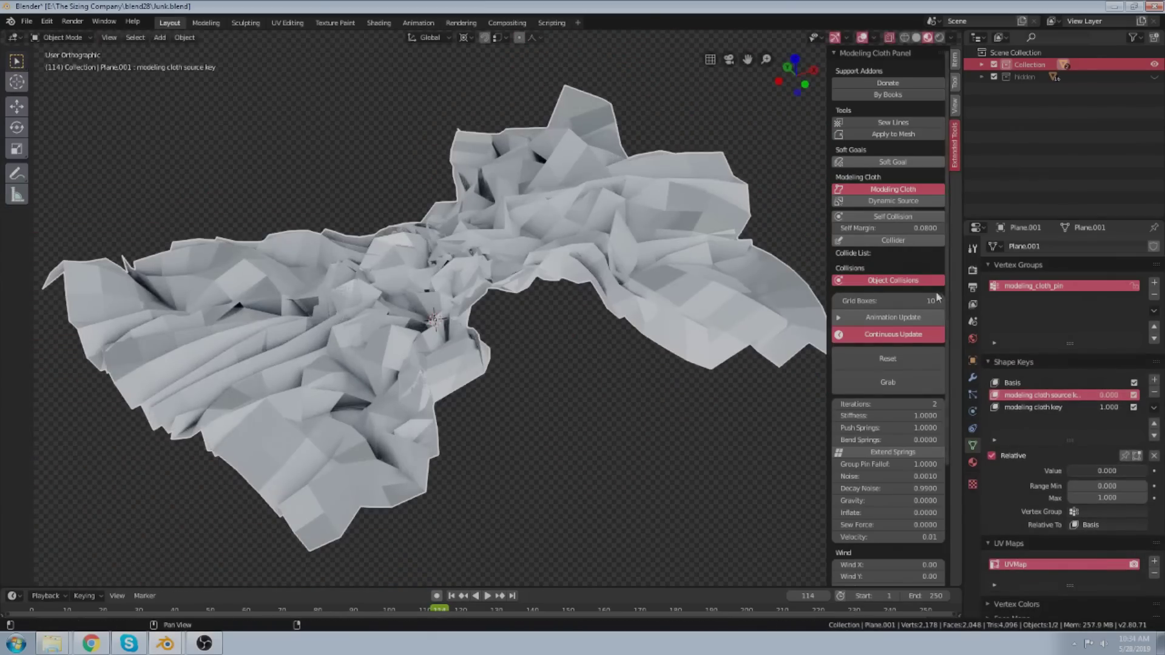
click(888, 337)
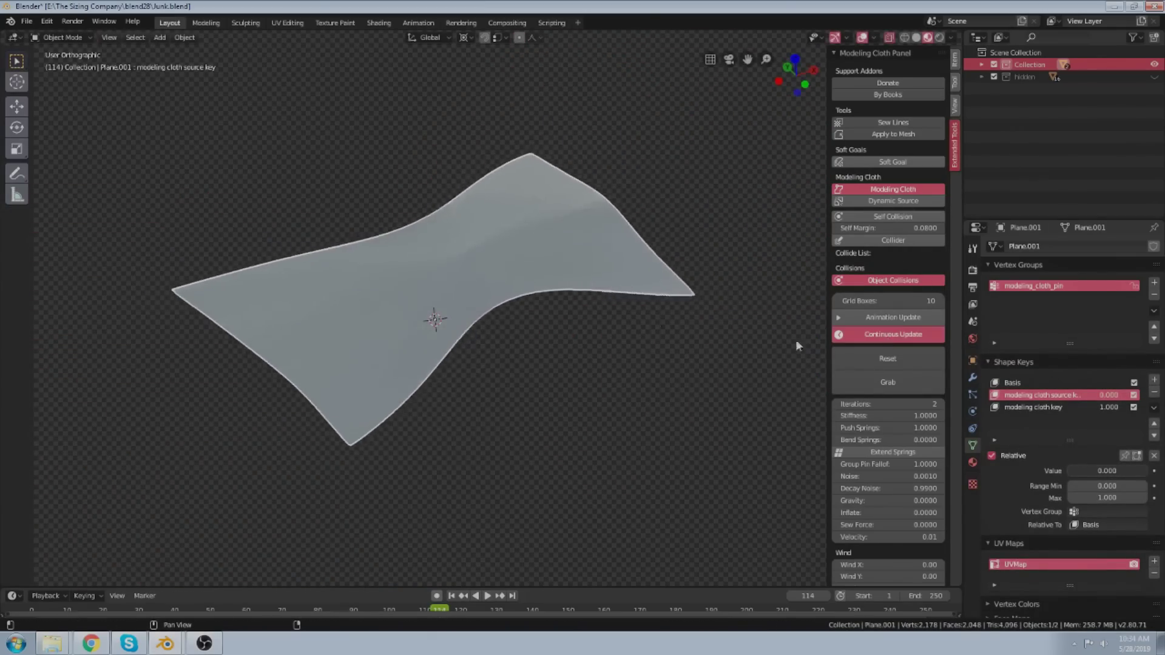
scroll(447, 261, up, 4)
scroll(455, 257, down, 3)
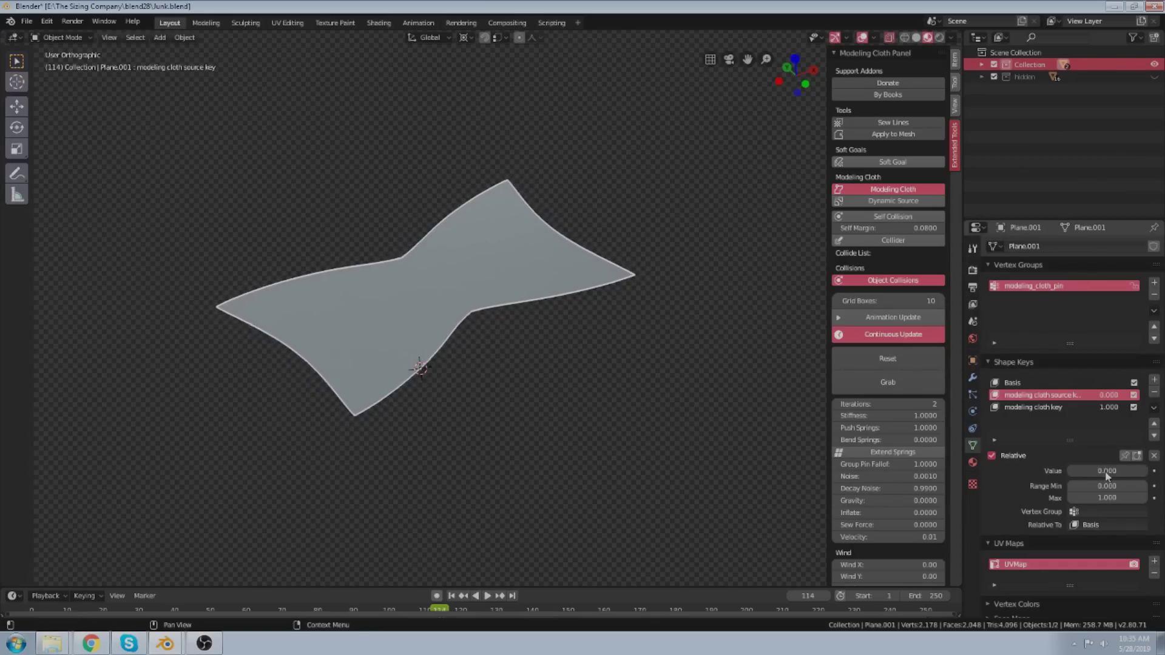
Select the modeling cloth key, try adjusting its value, and examine the wrinkles of the simulated cloth.
click(1017, 407)
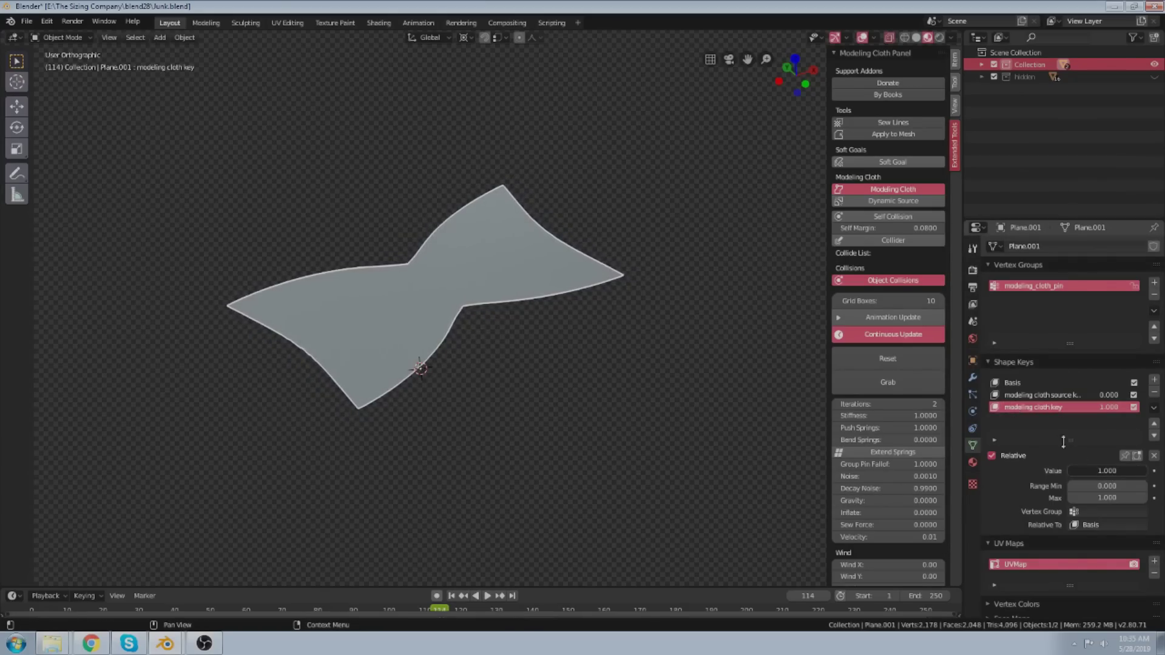
drag(1112, 472, 1141, 472)
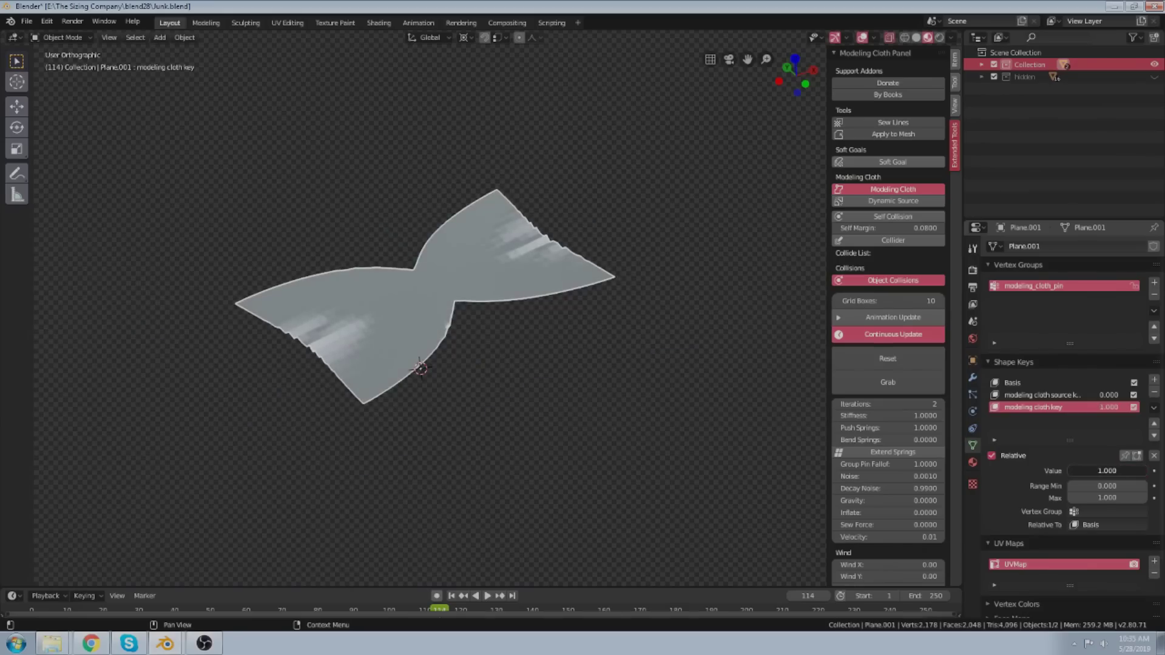
middle_drag(676, 338, 663, 343)
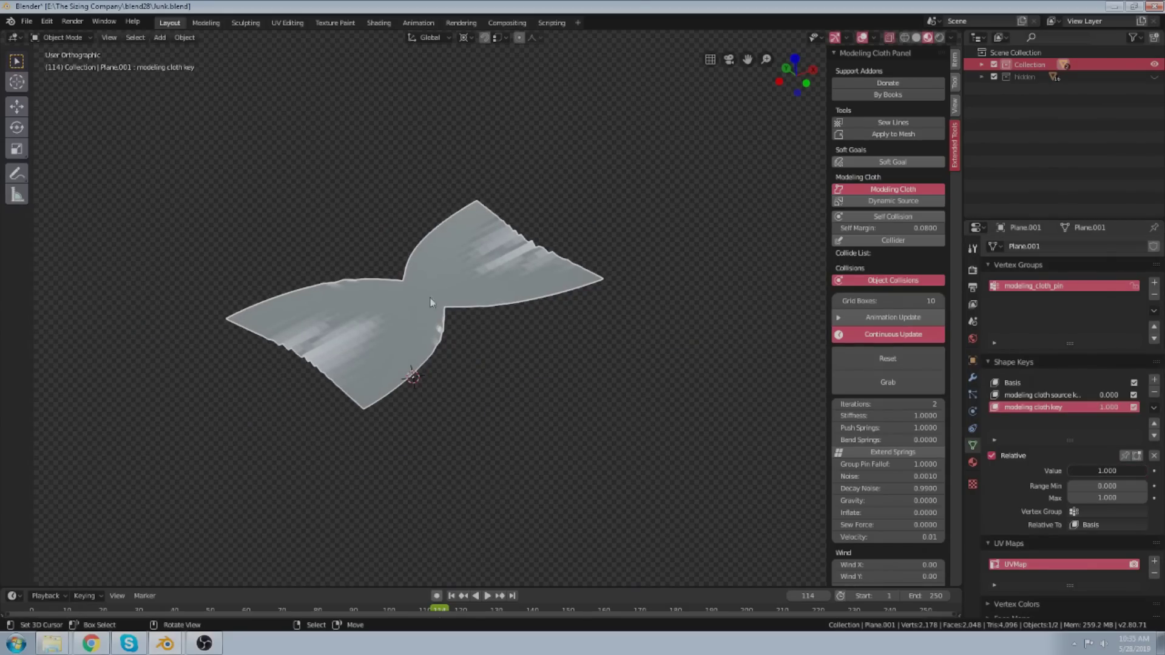
middle_drag(419, 340, 398, 330)
scroll(399, 331, up, 2)
scroll(399, 330, up, 1)
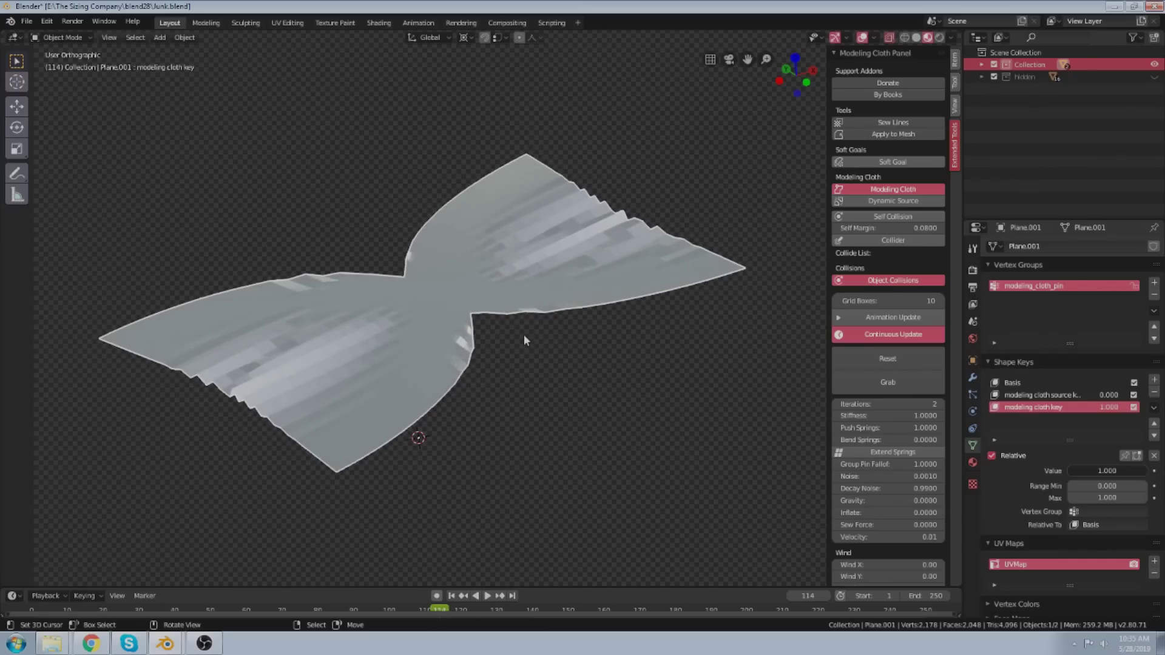
shift+middle_drag(479, 313, 489, 318)
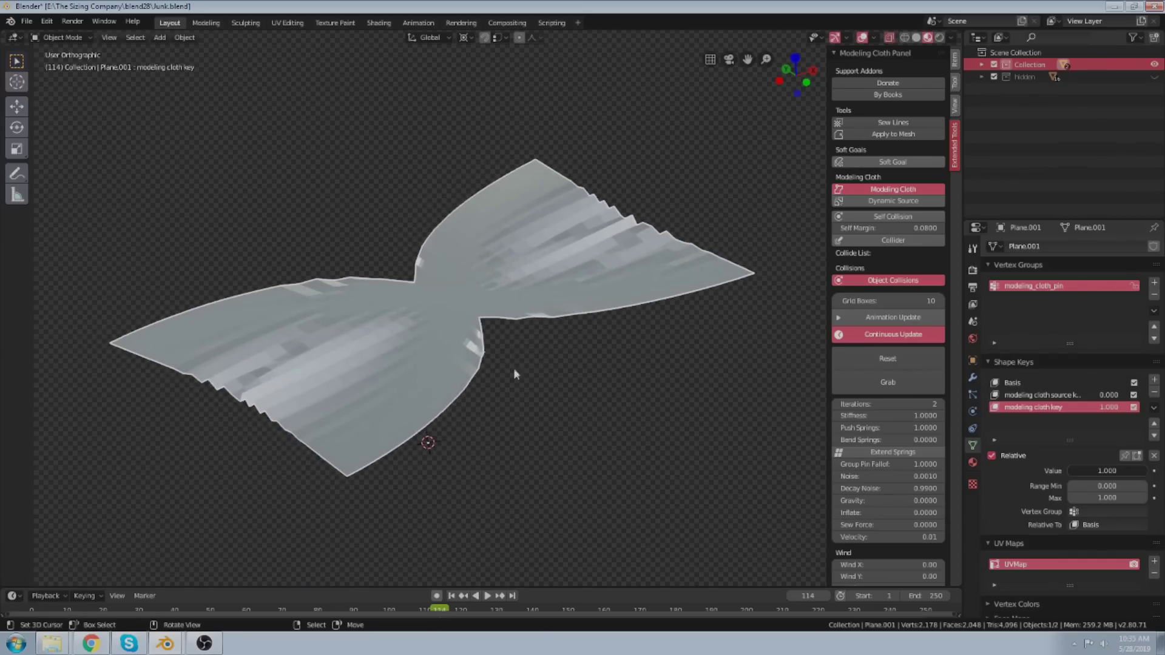
middle_drag(514, 368, 514, 329)
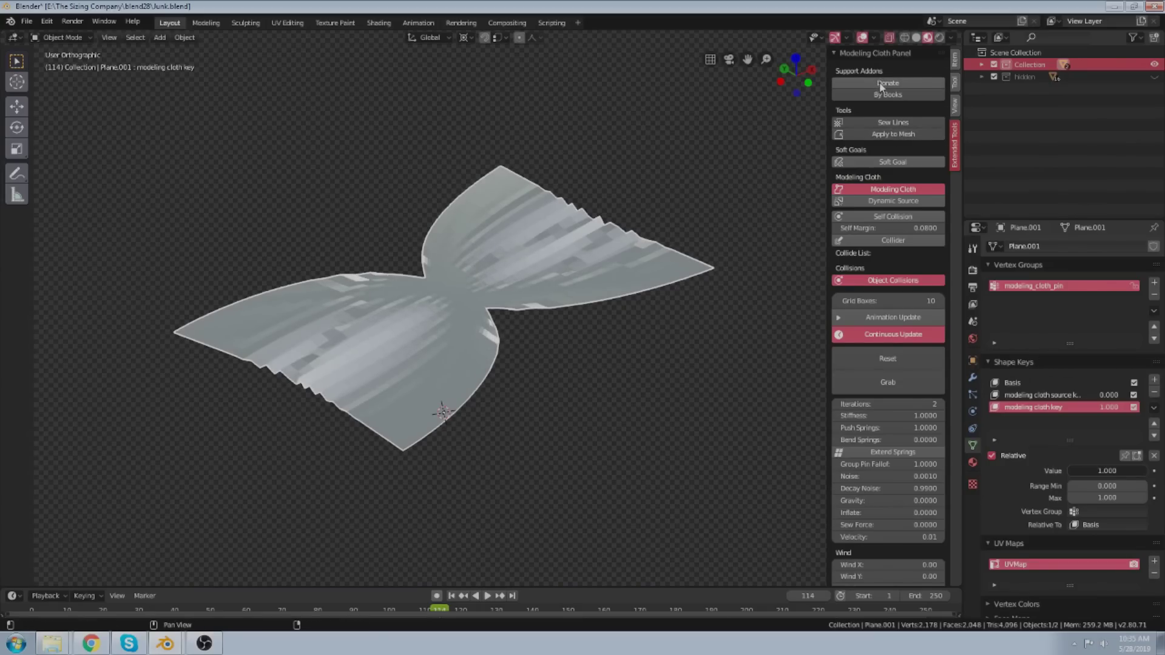
Apply the simulated shape to the mesh, and compare the Basis, source key and cloth key shapes in Edit Mode.
click(890, 136)
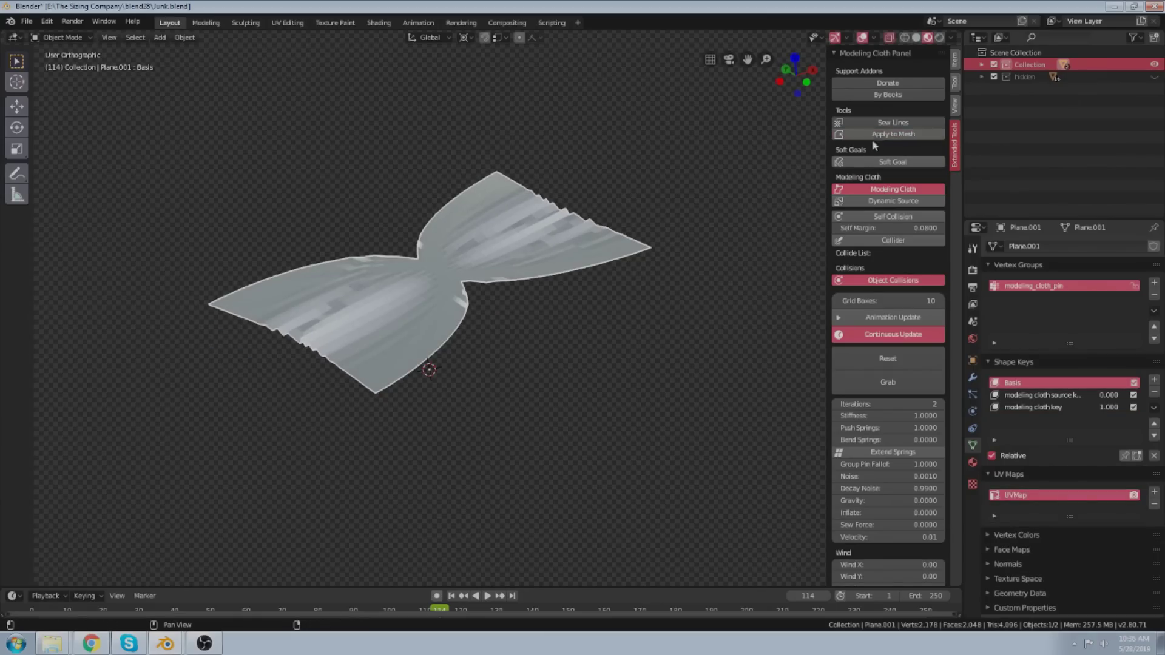
key(Tab)
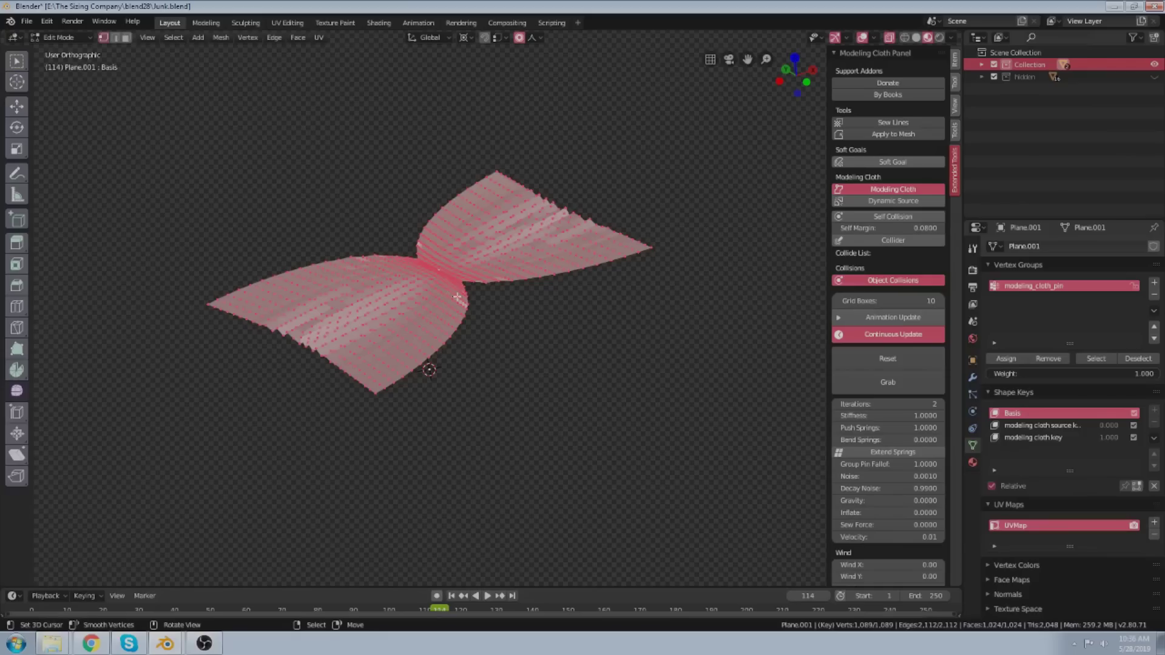
click(1028, 439)
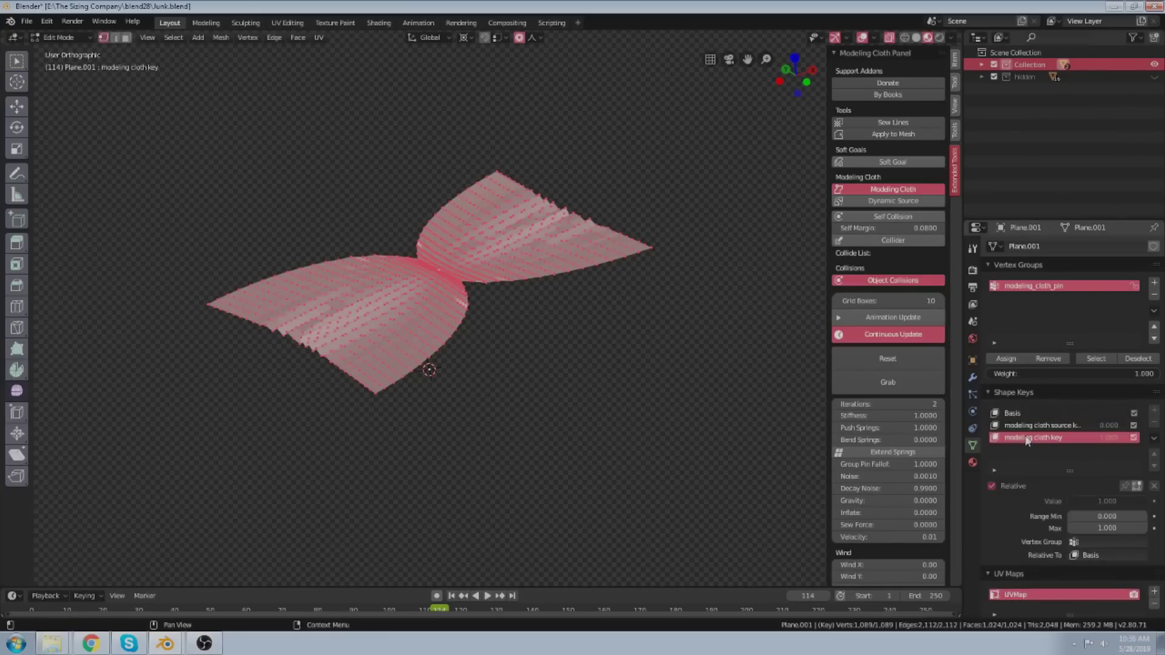
click(1017, 415)
click(1028, 426)
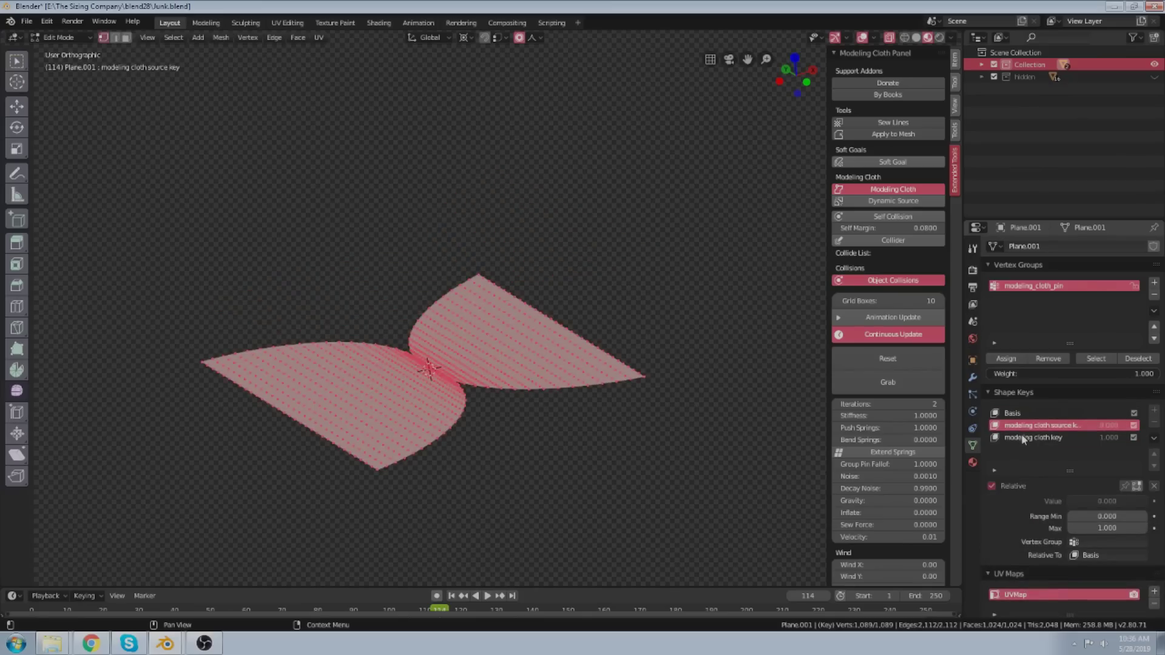
click(1024, 437)
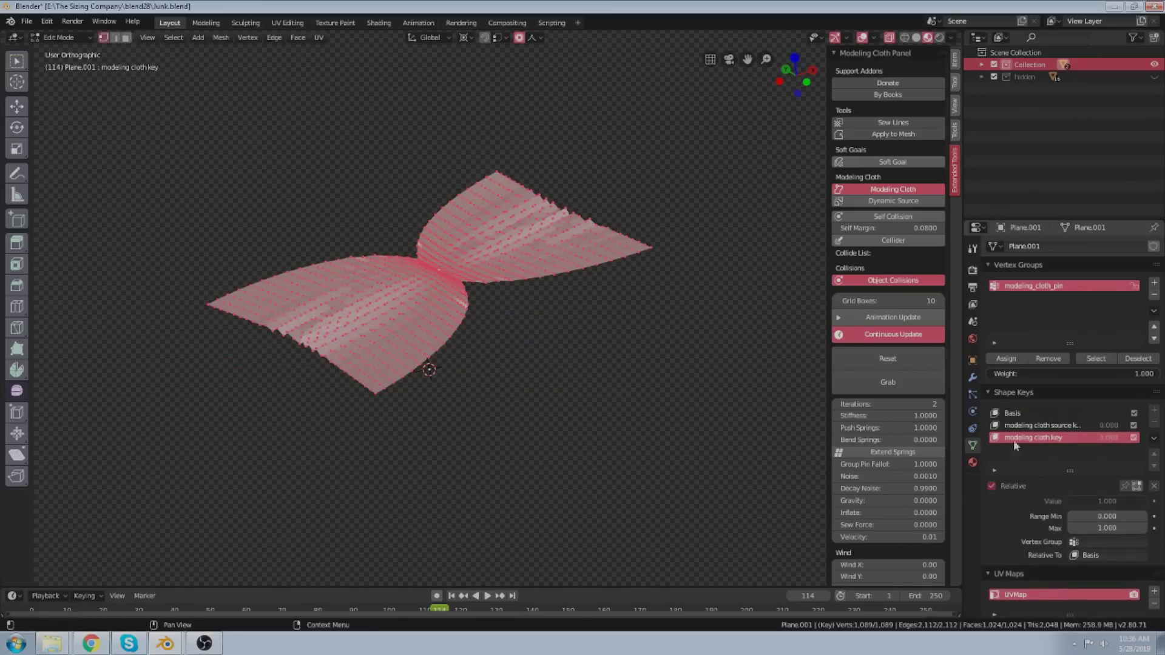
click(1008, 413)
scroll(401, 262, up, 3)
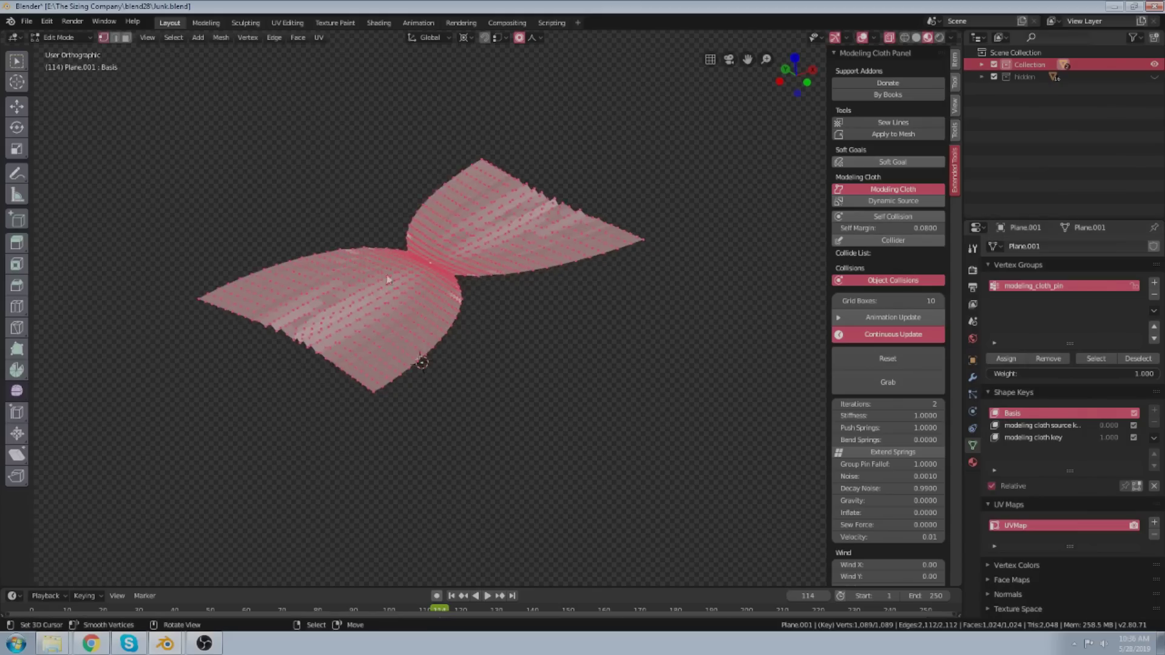
key(Tab)
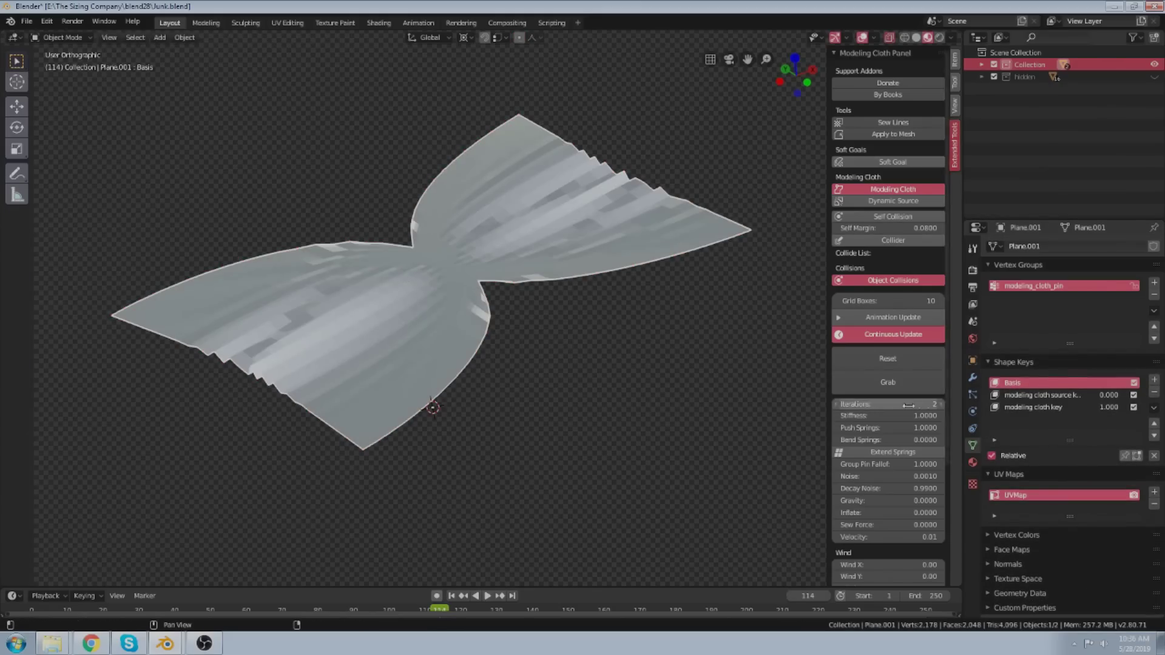
Delete the modeling cloth key and the modeling cloth source key, leaving only the Basis shape key.
click(1044, 408)
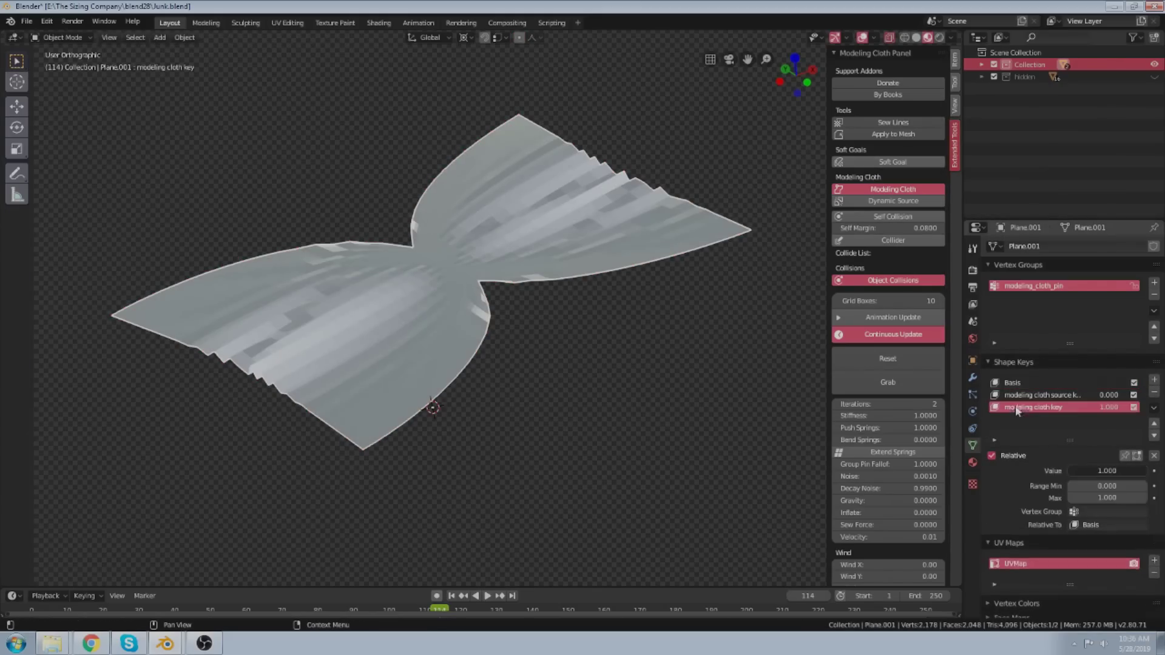
click(1154, 394)
click(1153, 394)
middle_drag(552, 301, 558, 293)
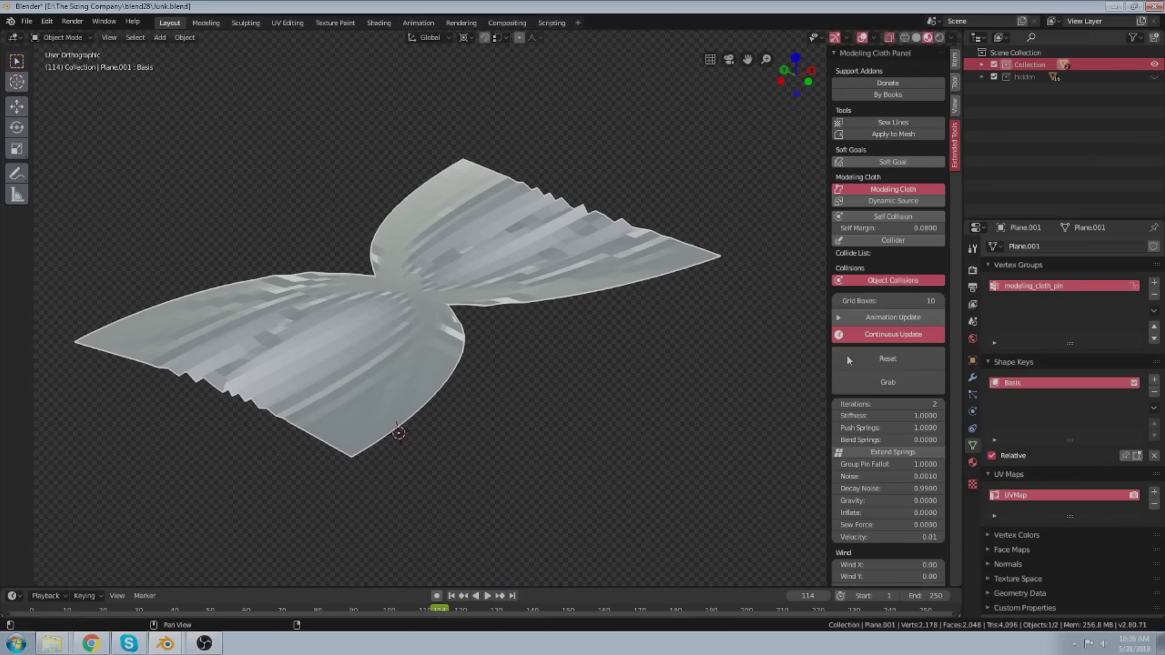
Toggle Continuous Update to regenerate the cloth shape keys, and inspect the Basis mesh in Edit Mode.
click(876, 335)
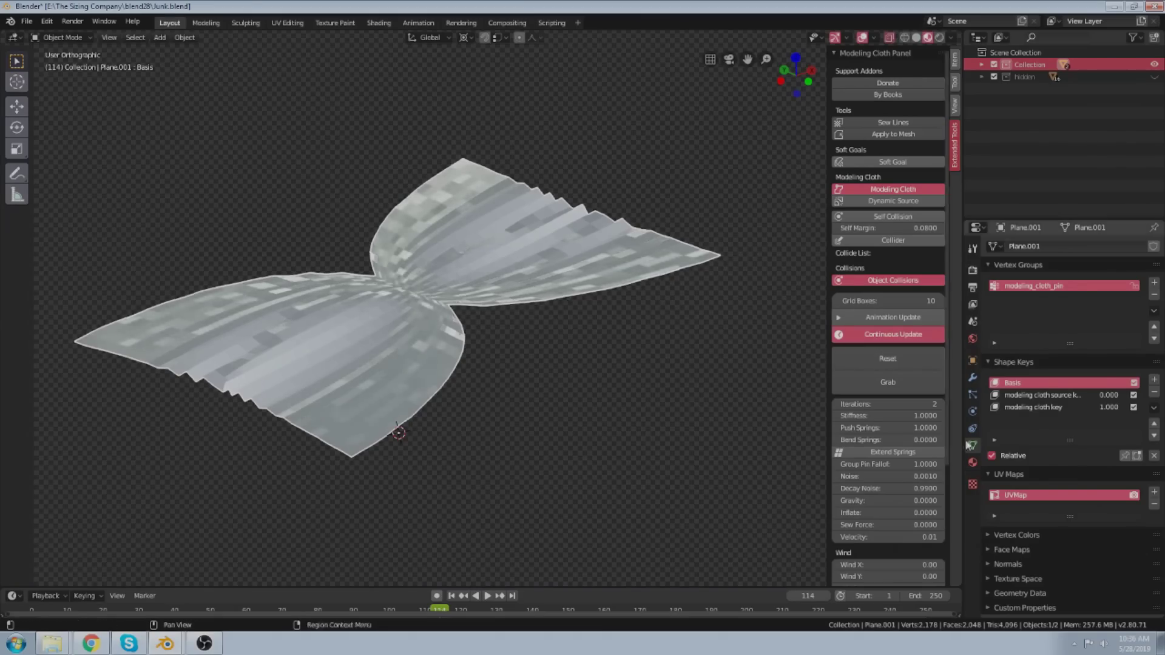
key(Tab)
middle_drag(552, 342, 551, 353)
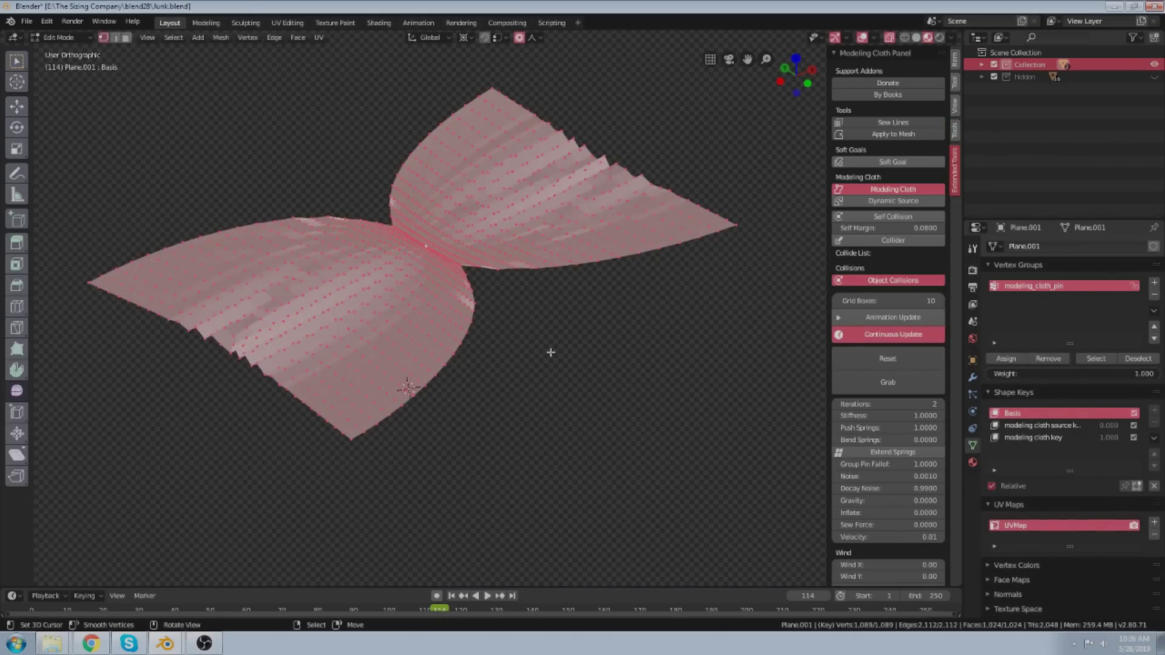
scroll(468, 269, down, 3)
scroll(442, 204, up, 5)
scroll(506, 316, down, 3)
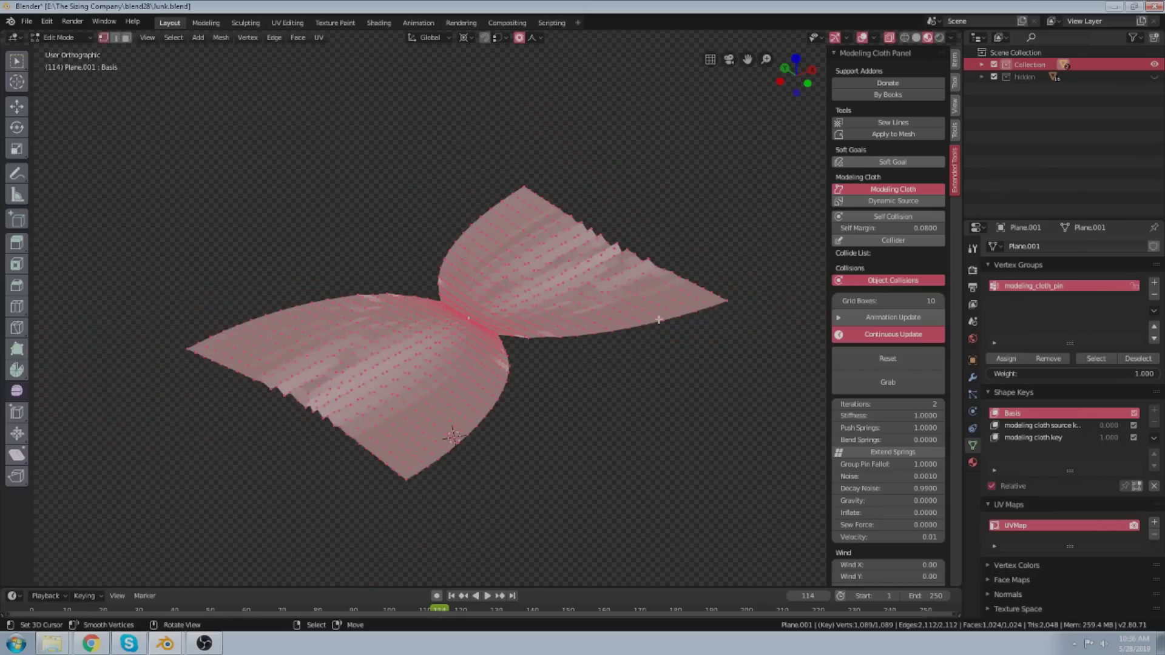
key(Tab)
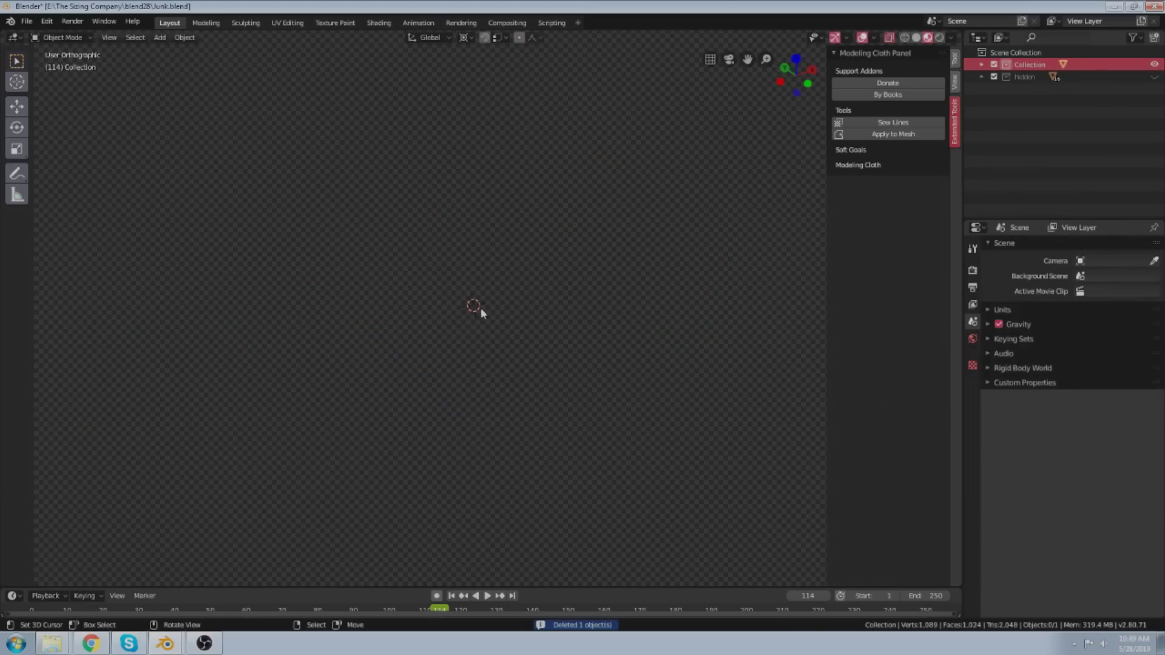
Add a new plane mesh and subdivide it in Edit Mode into 1,024 faces.
key(shift+a)
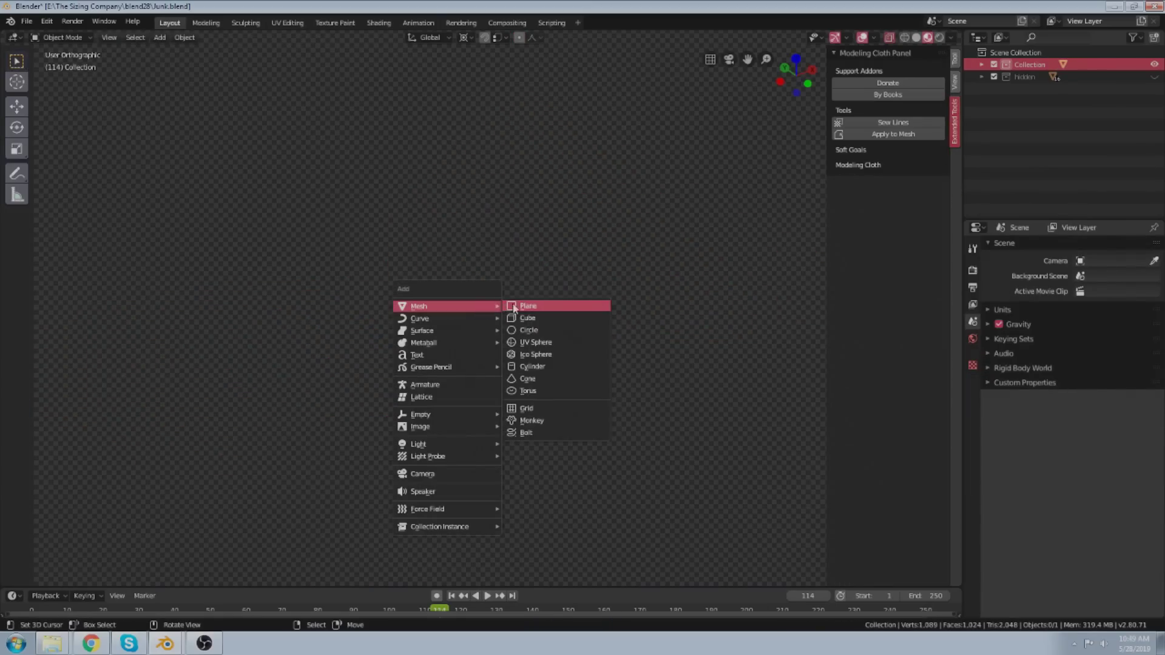
click(514, 308)
scroll(526, 325, down, 3)
key(Tab)
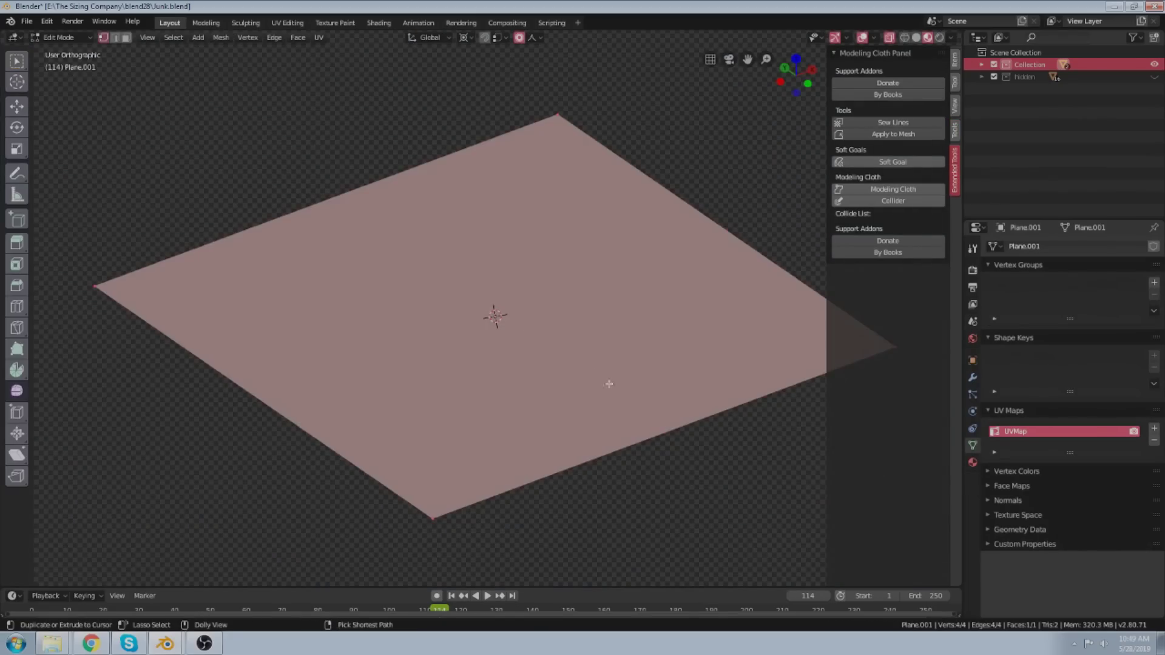
scroll(520, 317, down, 4)
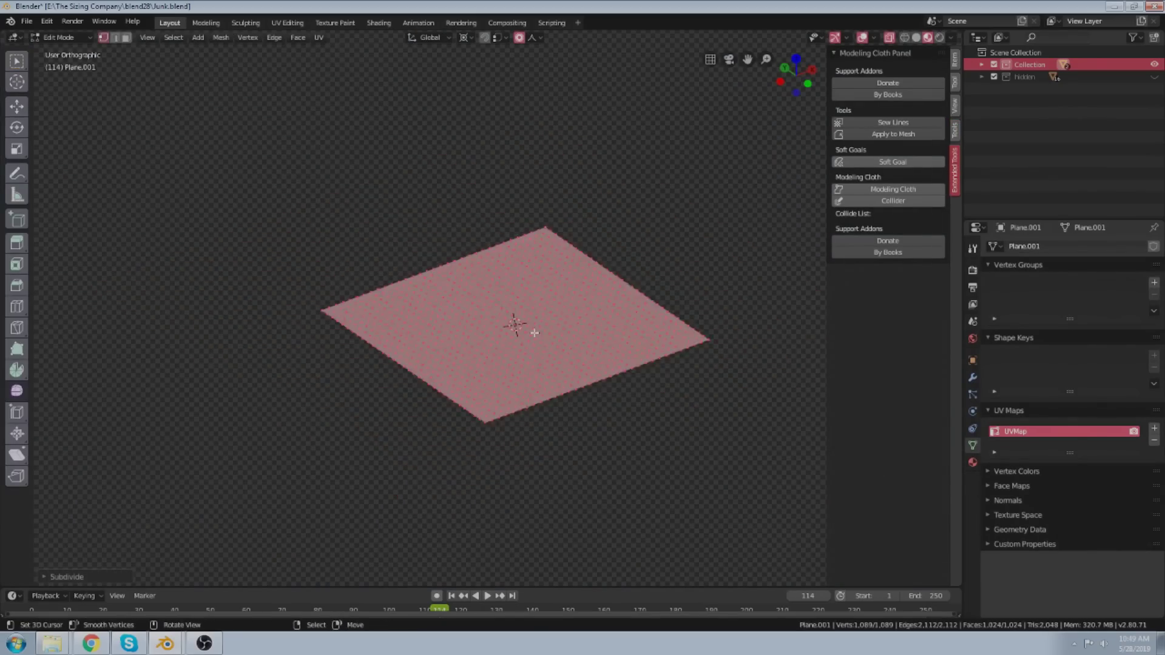
key(Tab)
scroll(596, 354, up, 3)
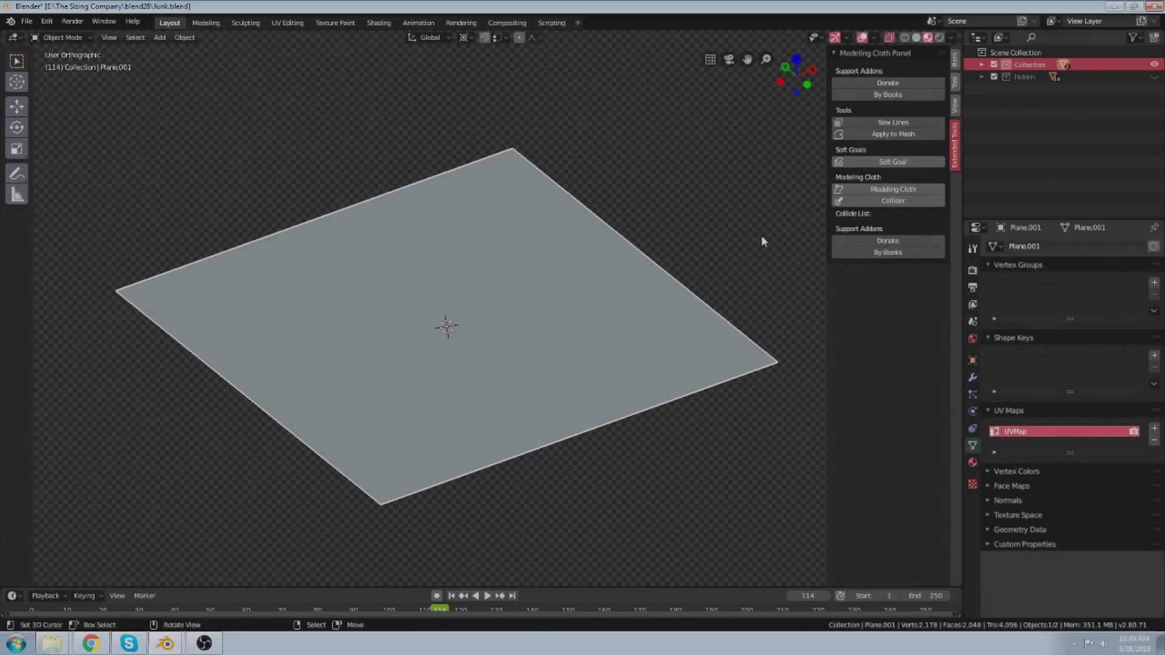
Duplicate the subdivided grid beside the original in Edit Mode and trackball-rotate the copy by about -12.6 and -6.4.
middle_drag(763, 241, 464, 267)
key(Tab)
scroll(601, 273, down, 2)
key(shift+d)
click(736, 164)
key(r)
key(r)
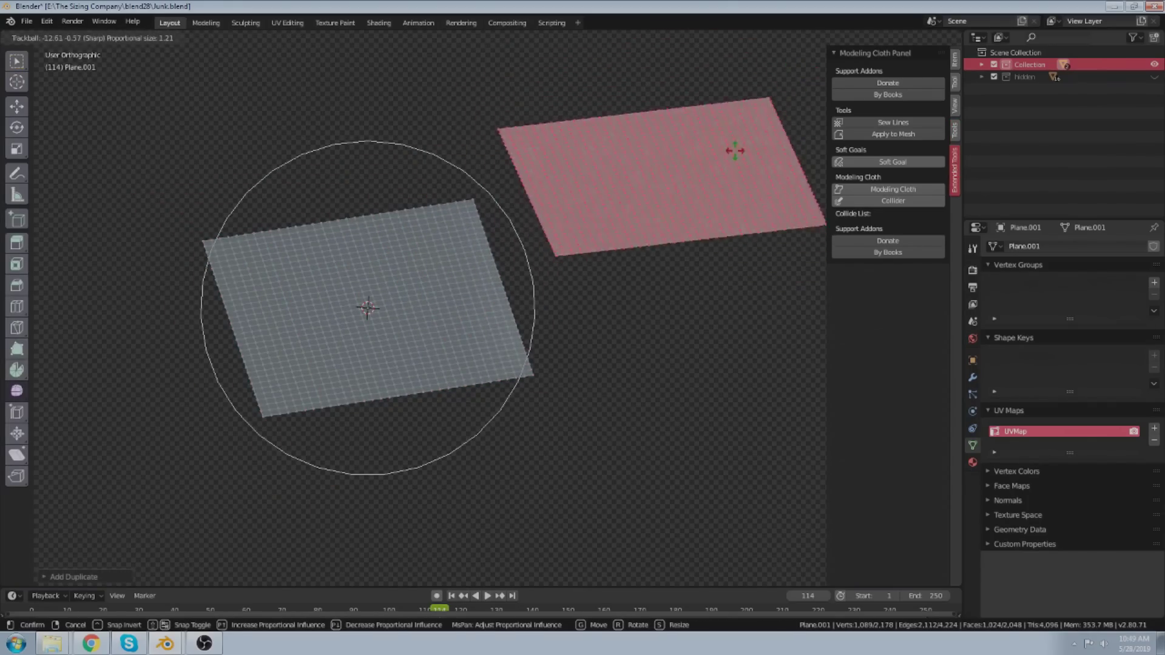
click(735, 151)
middle_drag(471, 247, 466, 261)
scroll(466, 260, up, 4)
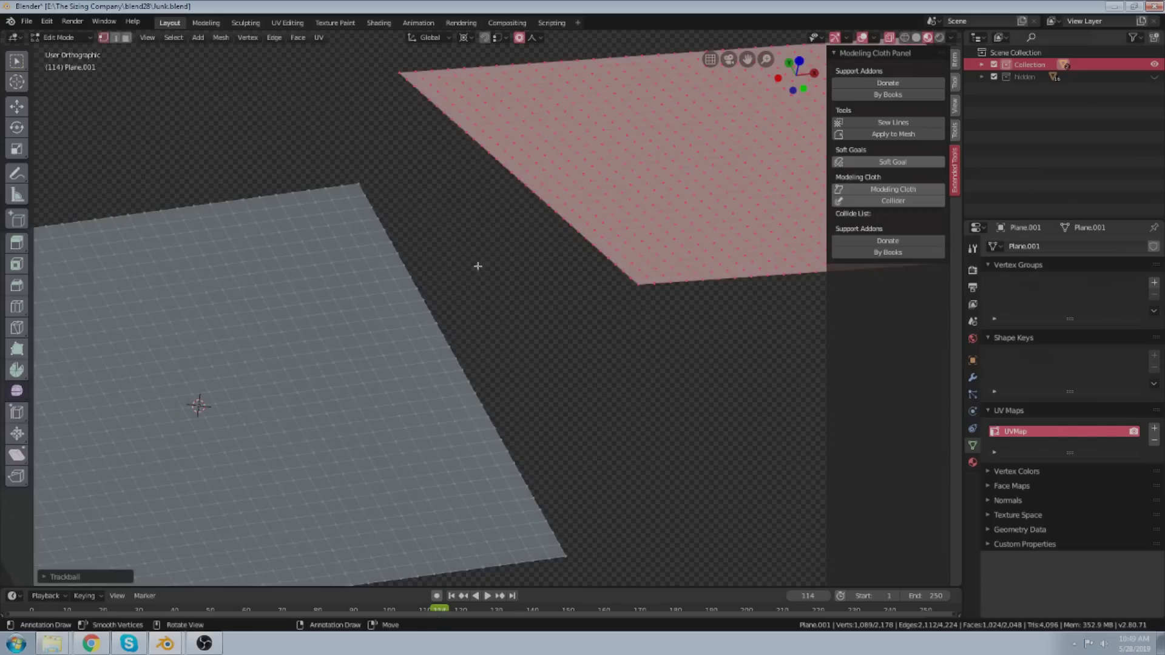
Select the facing border edge loops of both grids and connect them with Sew Lines.
alt+click(436, 289)
scroll(544, 235, down, 4)
middle_drag(563, 287, 569, 302)
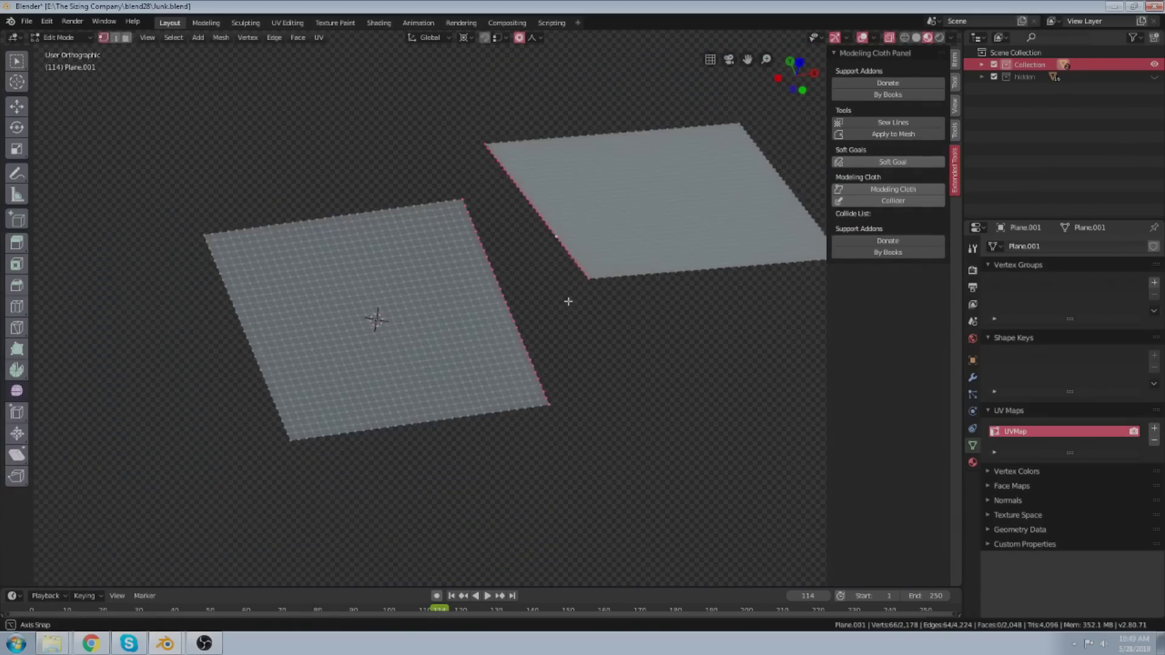
scroll(550, 209, up, 2)
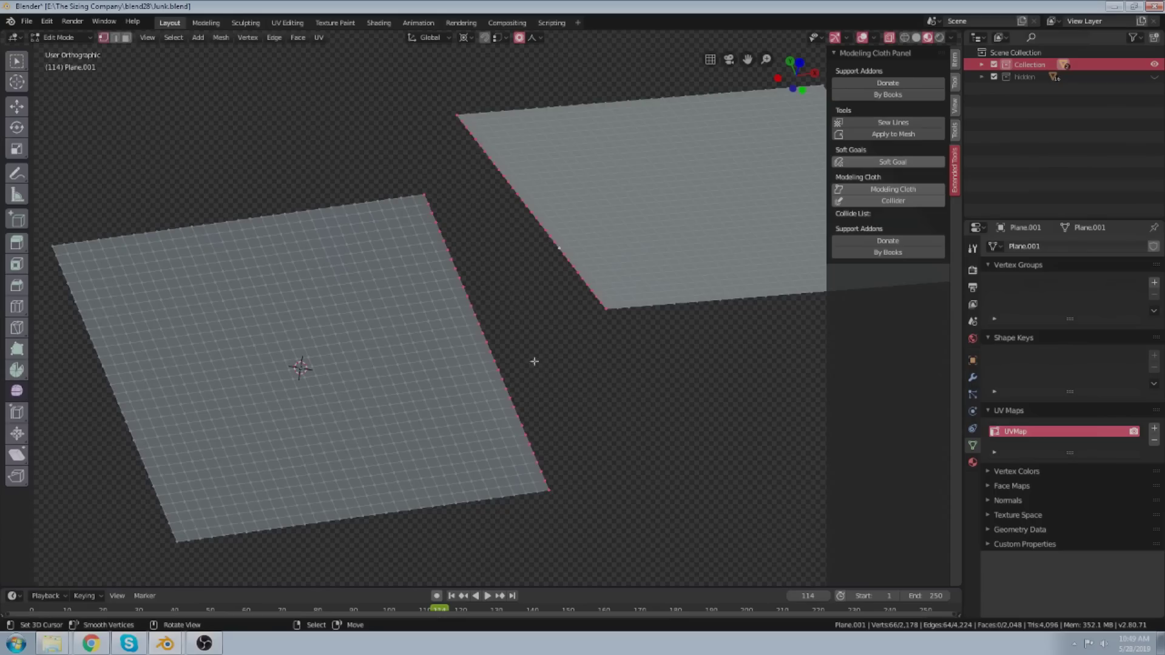
middle_drag(534, 361, 496, 297)
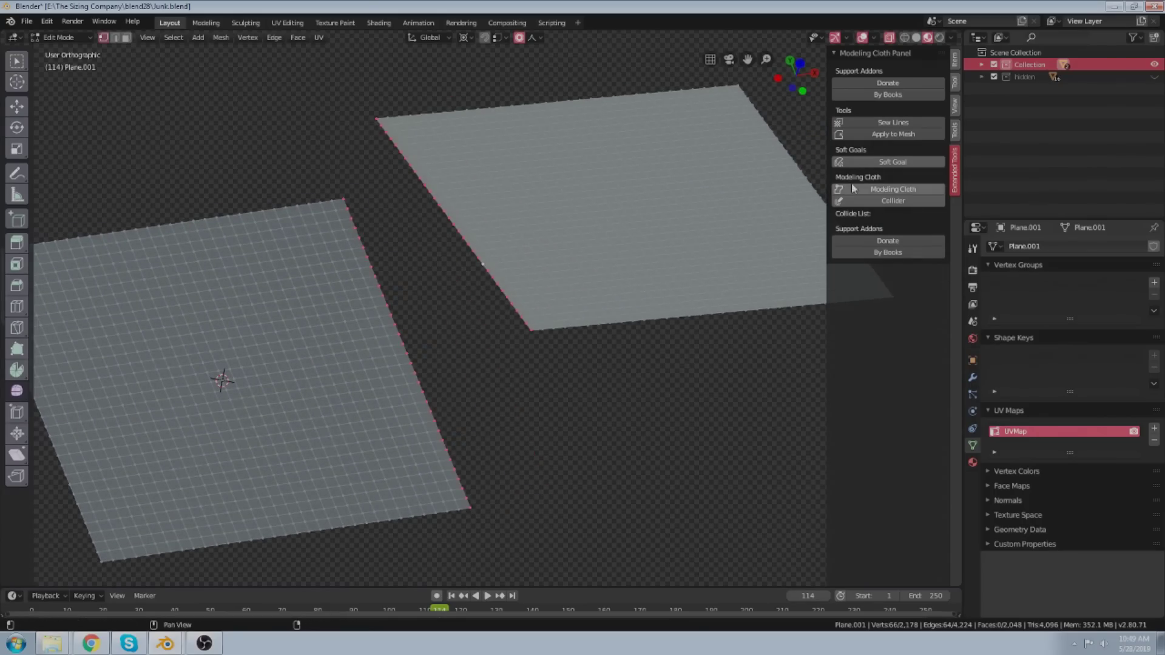
click(878, 128)
middle_drag(442, 333, 494, 317)
scroll(423, 336, down, 3)
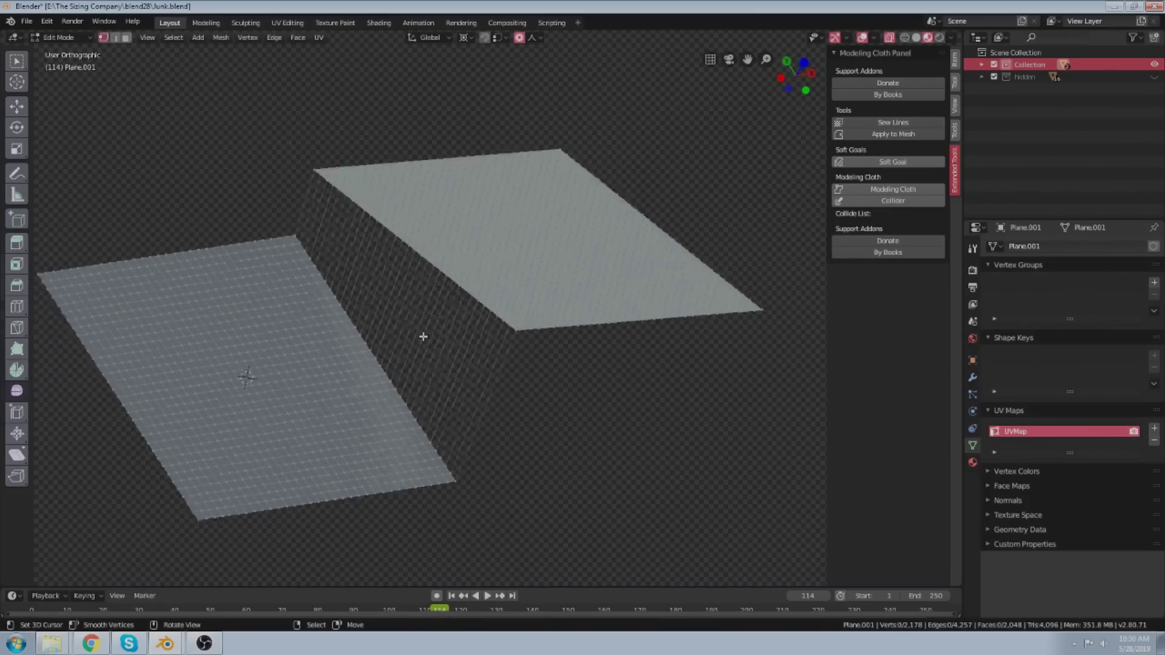
shift+middle_drag(424, 335, 570, 293)
scroll(508, 291, up, 3)
Enable Modeling Cloth on the joined grids in Object Mode and set the Velocity to 0.50.
key(Tab)
scroll(558, 294, up, 1)
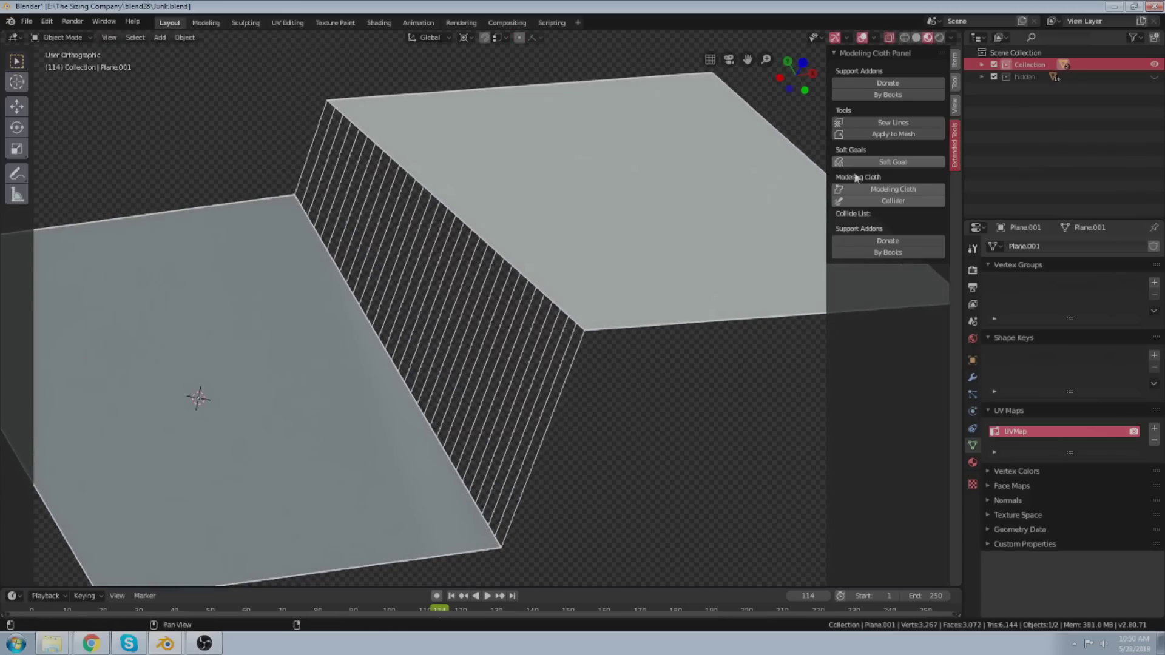
click(865, 190)
scroll(433, 255, down, 4)
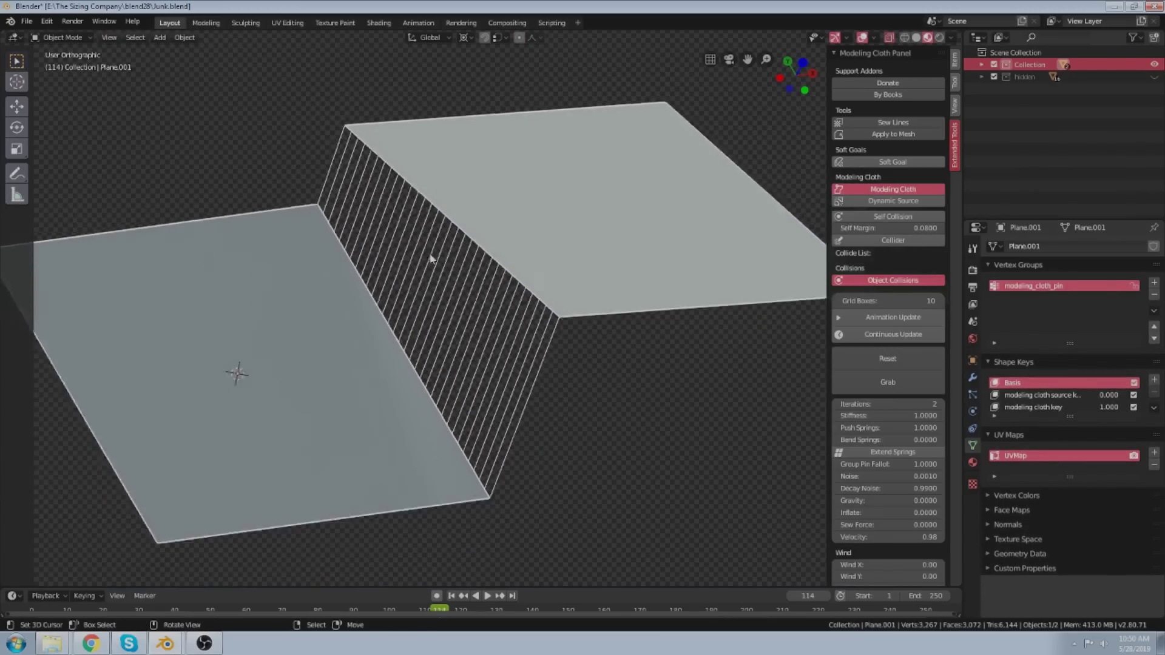
scroll(431, 282, up, 4)
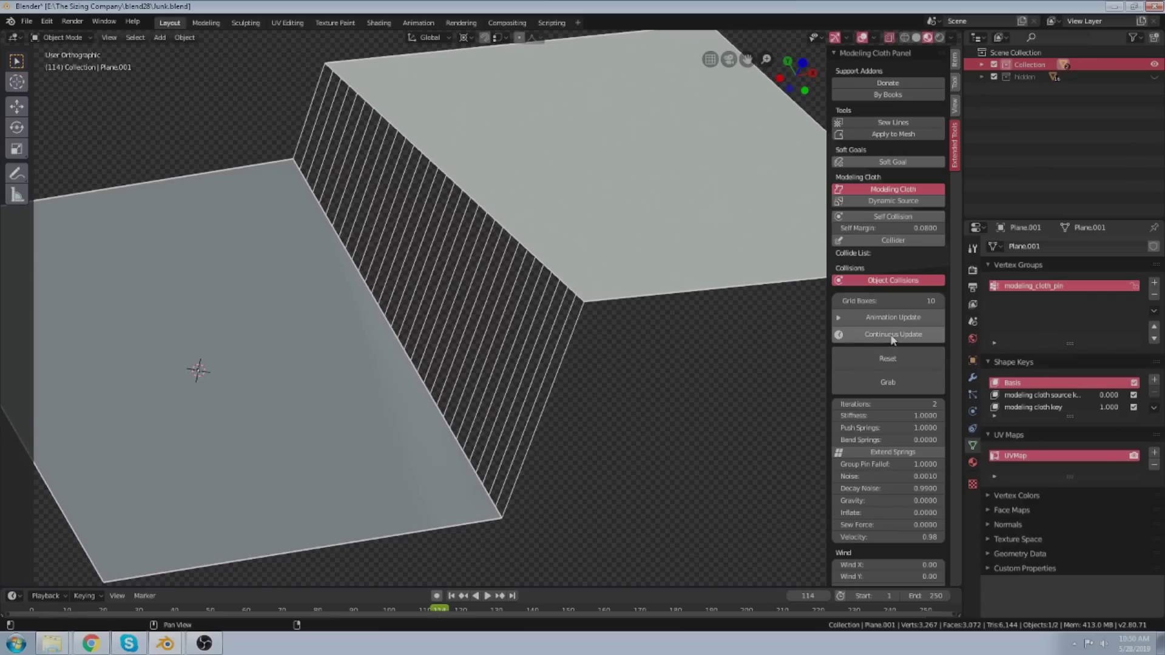
scroll(887, 443, down, 6)
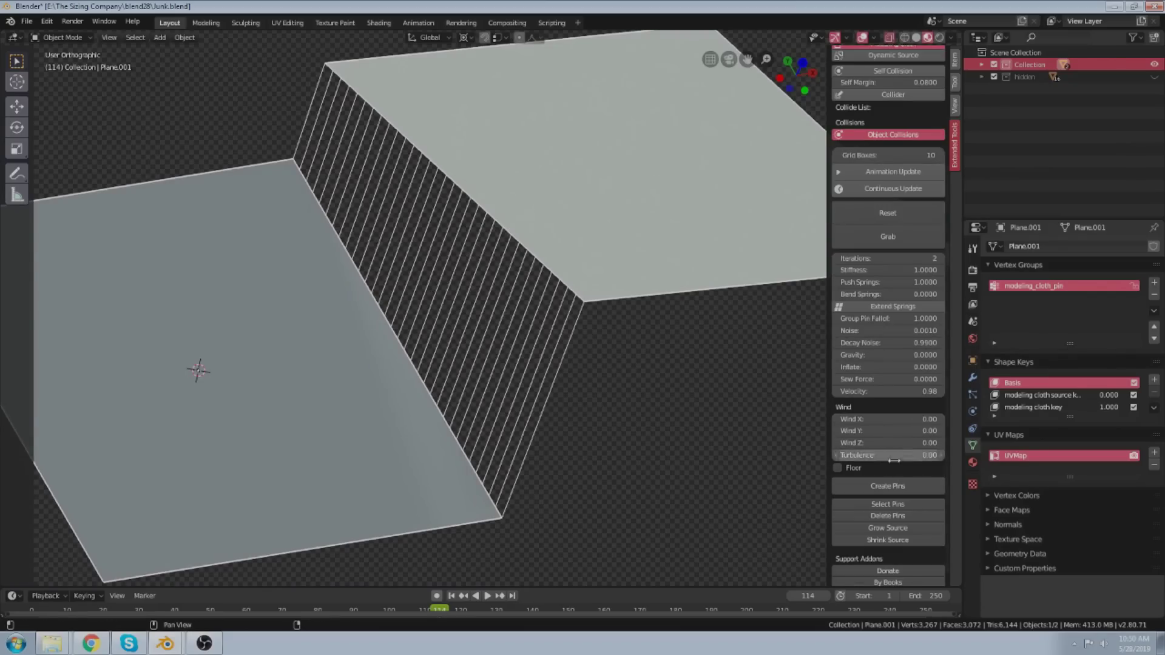
scroll(894, 462, down, 1)
click(886, 388)
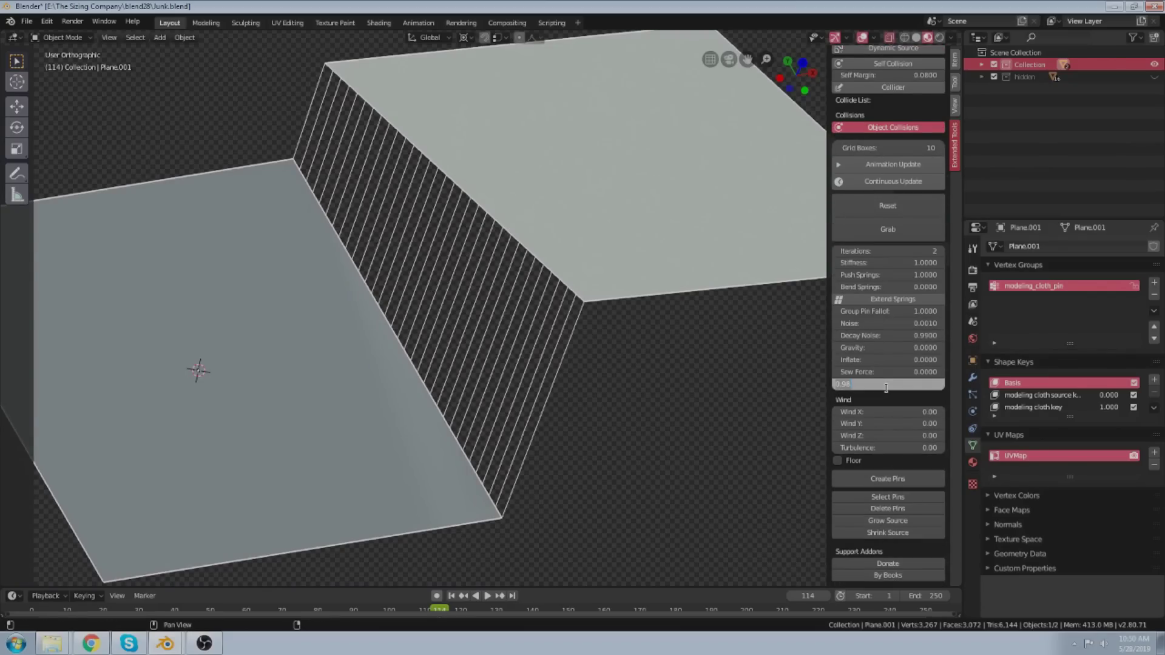
Start Continuous Update on the cloth and raise the Sew Force to 0.063.
scroll(516, 243, down, 4)
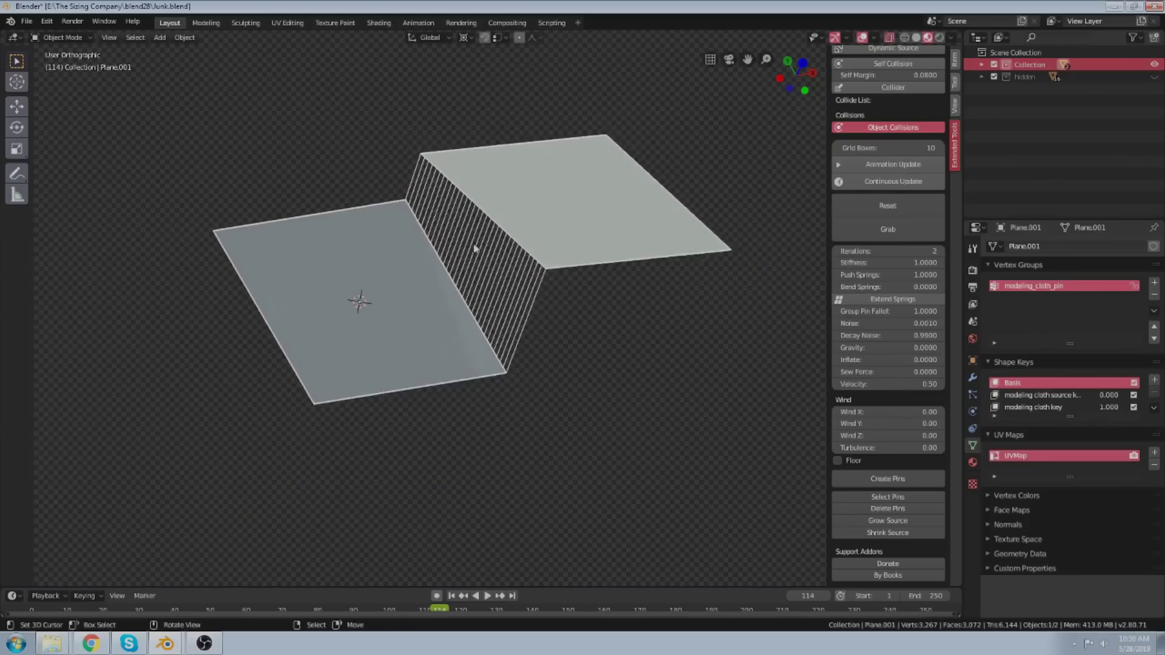
middle_drag(475, 249, 466, 261)
scroll(488, 183, up, 2)
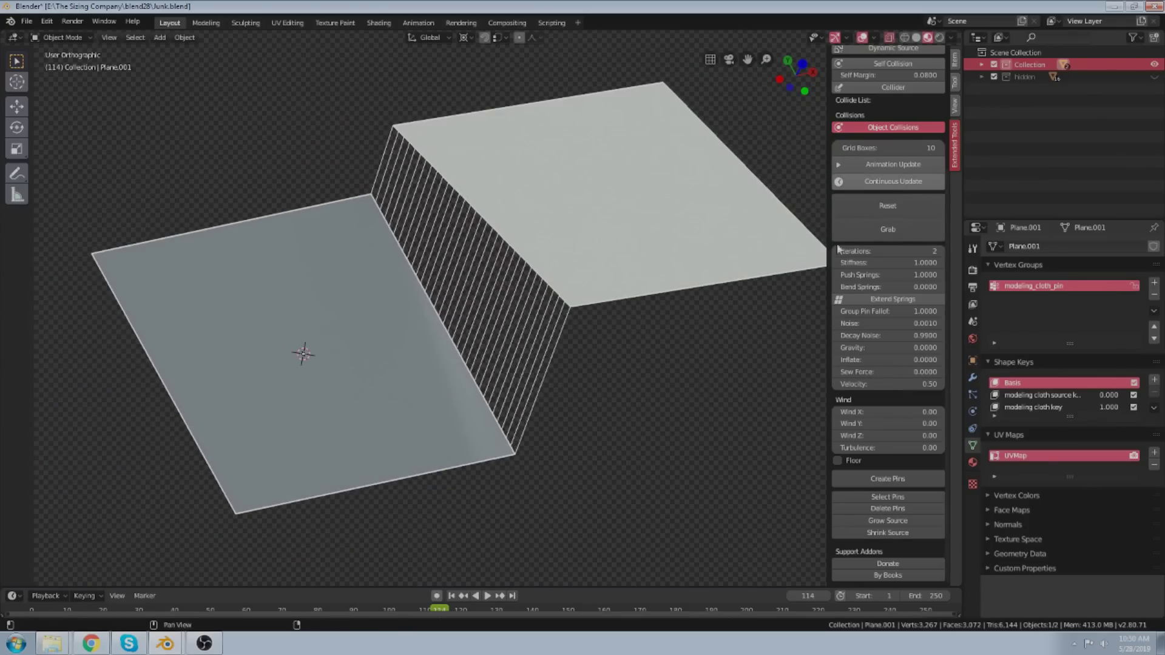
middle_drag(623, 407, 631, 390)
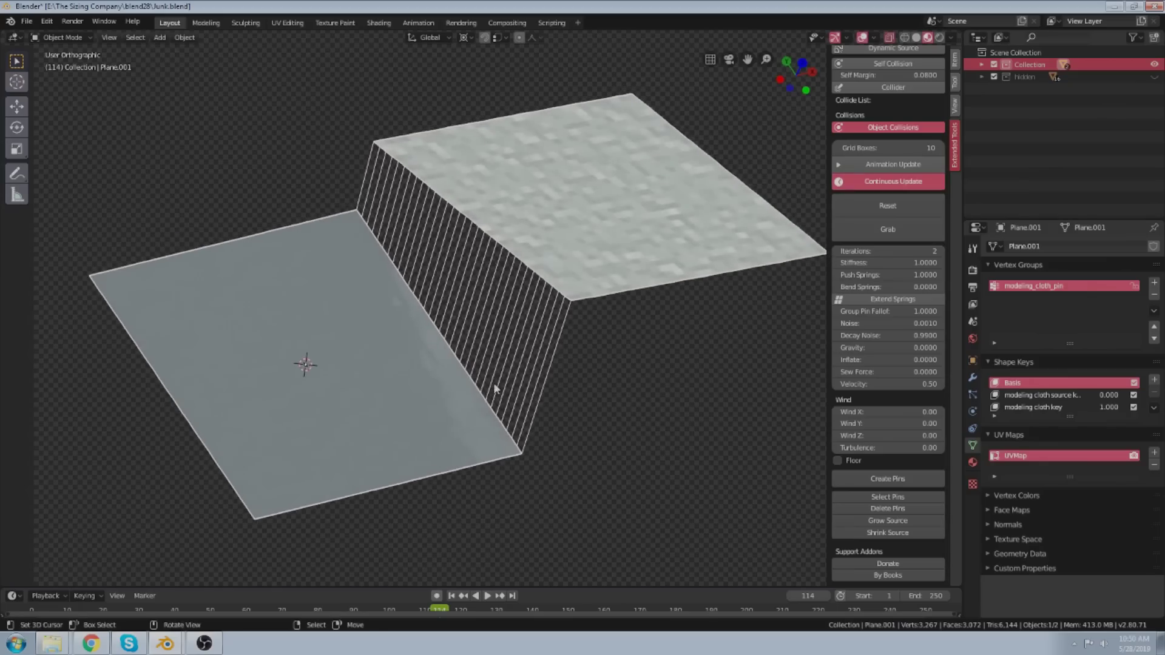
middle_drag(494, 384, 494, 338)
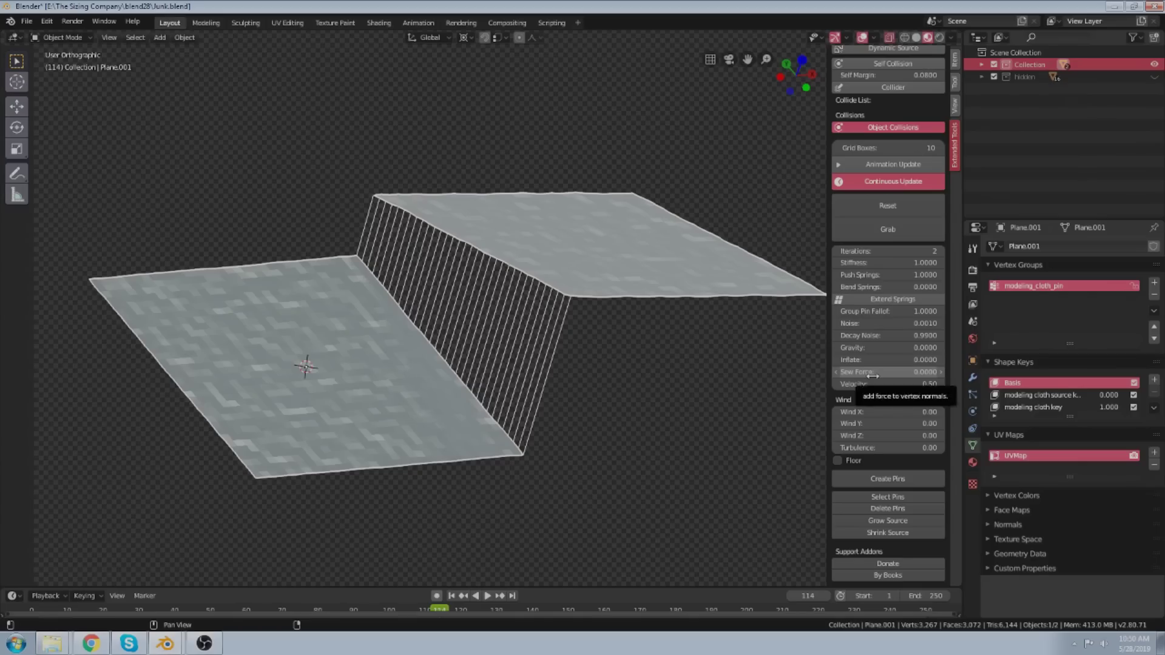
drag(873, 376, 887, 376)
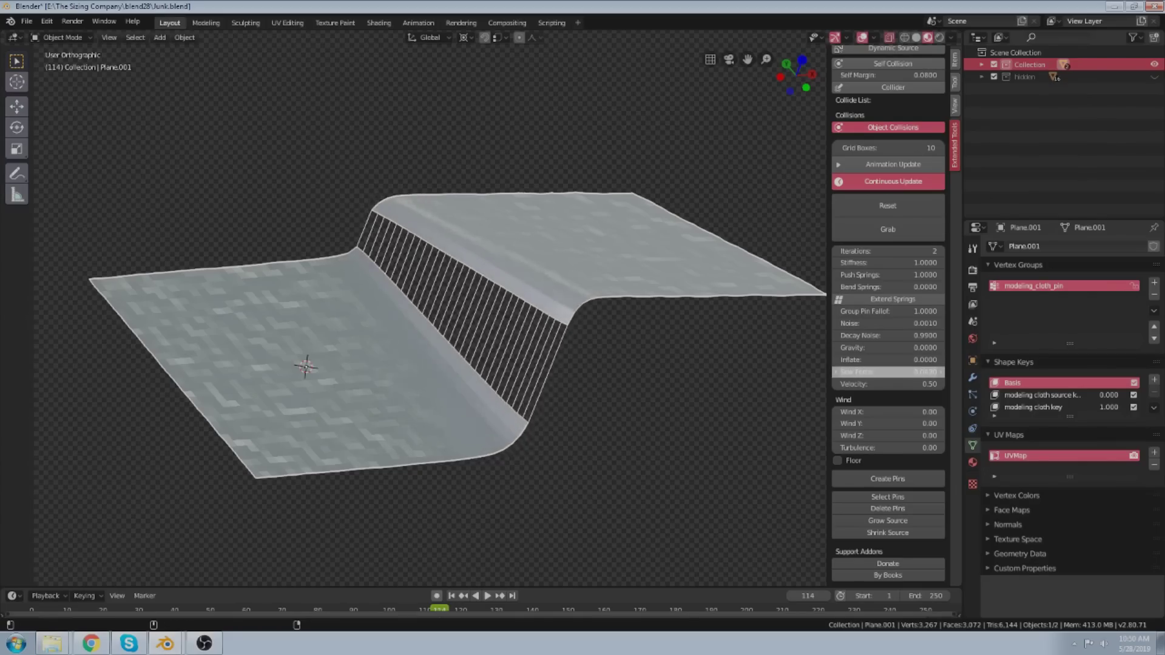
scroll(518, 350, up, 4)
middle_drag(518, 350, 487, 387)
scroll(506, 351, down, 3)
scroll(488, 387, up, 1)
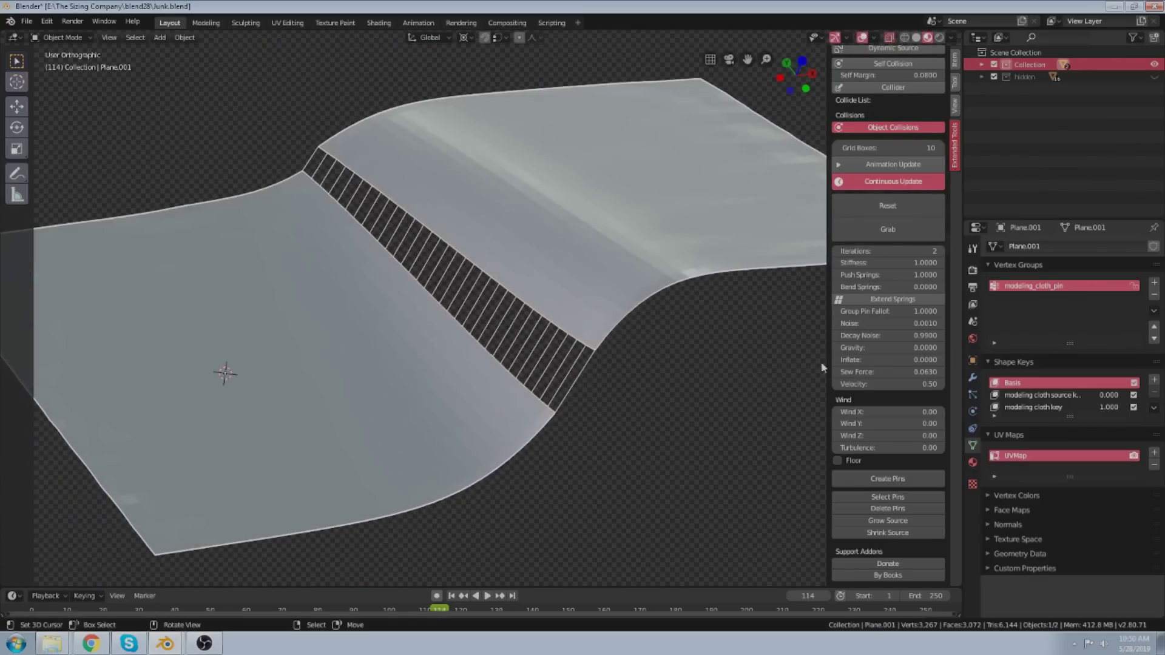
Set the Sew Force to 1.0, reduce it to 0.856, and pull the cloth at the seam with Grab.
drag(886, 373, 931, 374)
middle_drag(512, 346, 525, 323)
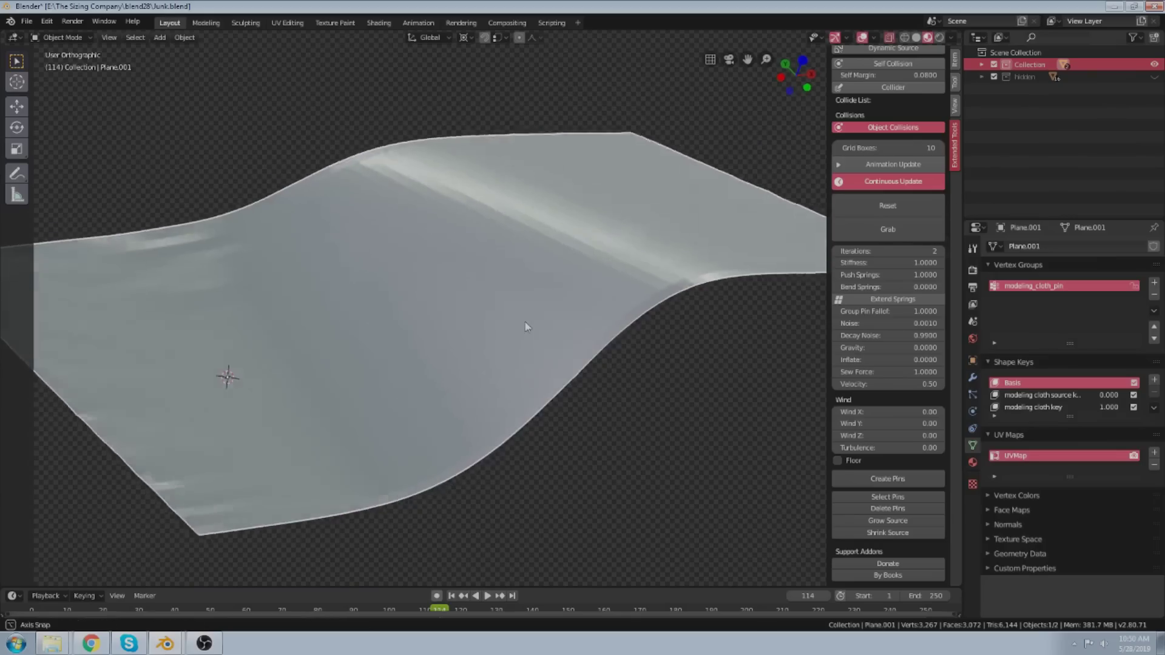
drag(886, 372, 873, 372)
click(888, 230)
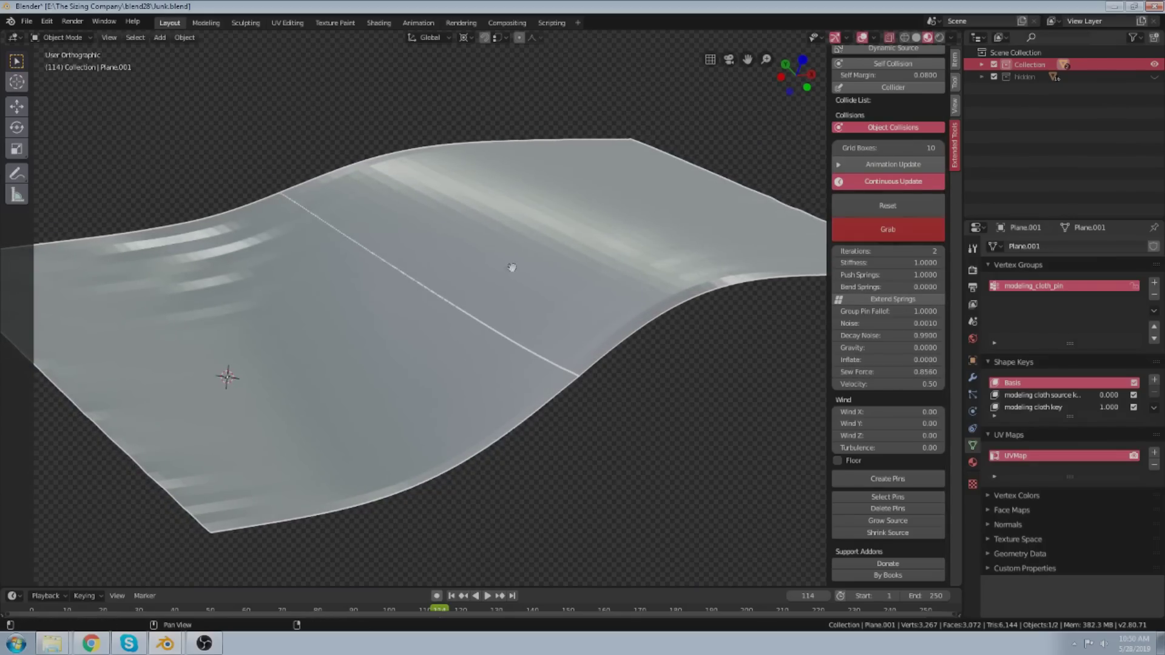
drag(429, 279, 446, 239)
key(Escape)
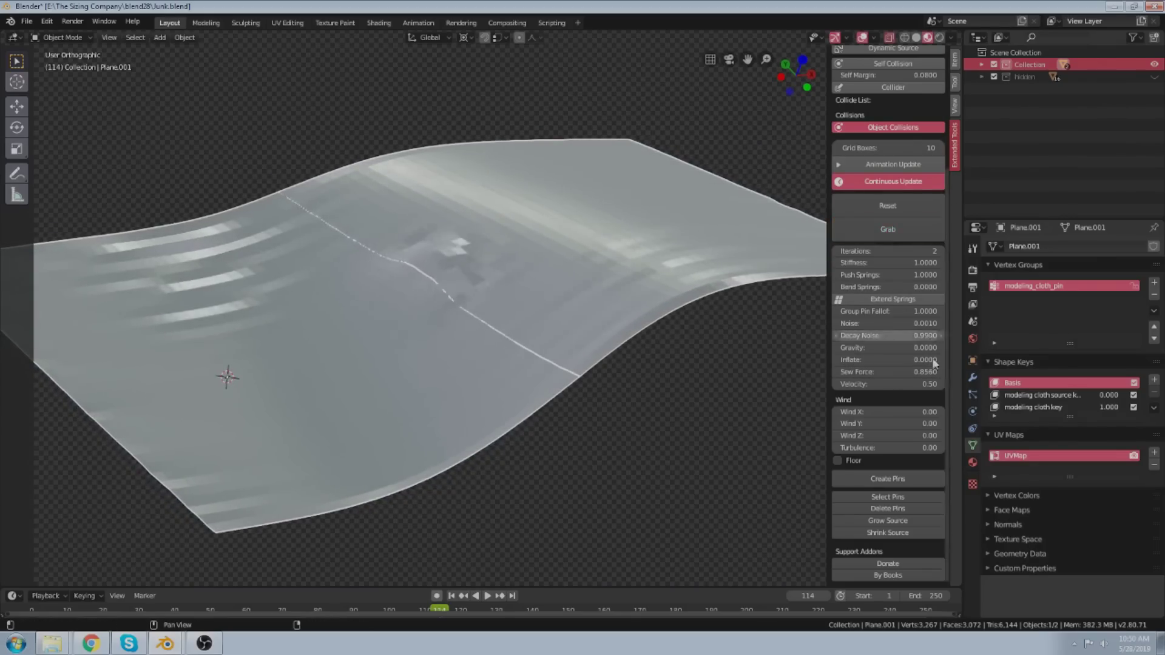
Lower the Sew Force to 0.256 and pull the seam apart with Grab.
mouse_move(873, 372)
mouse_down()
mouse_move(843, 372)
mouse_move(880, 372)
mouse_up()
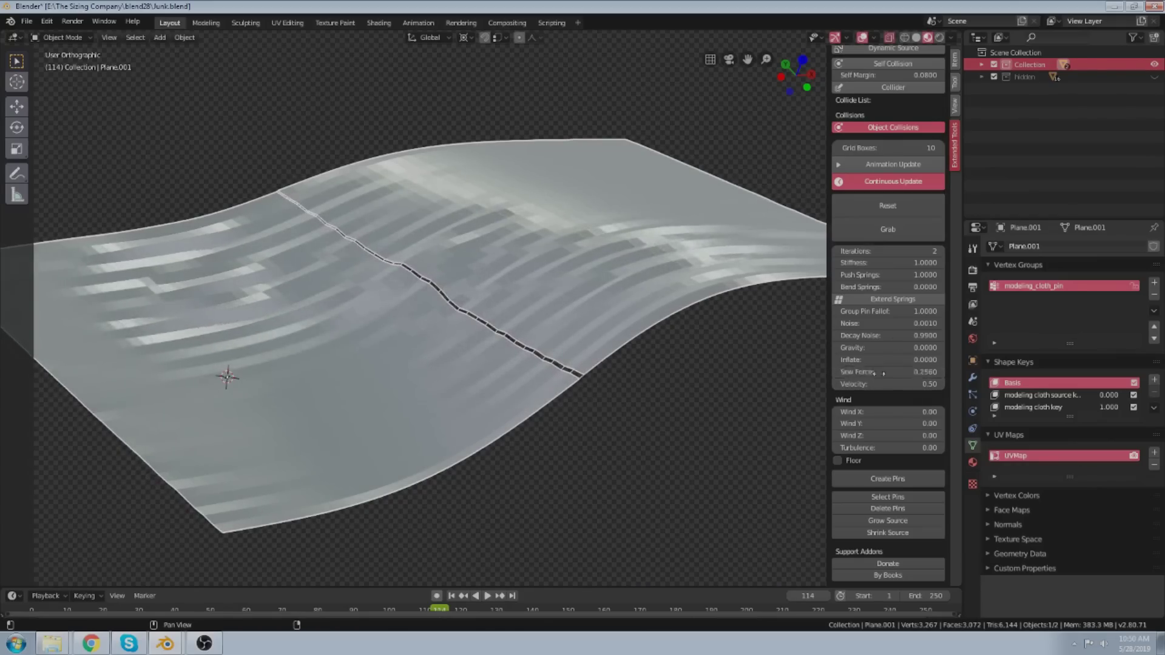
mouse_move(461, 285)
mouse_down()
mouse_move(479, 228)
mouse_move(424, 299)
mouse_move(403, 265)
mouse_move(313, 293)
mouse_move(400, 338)
mouse_up()
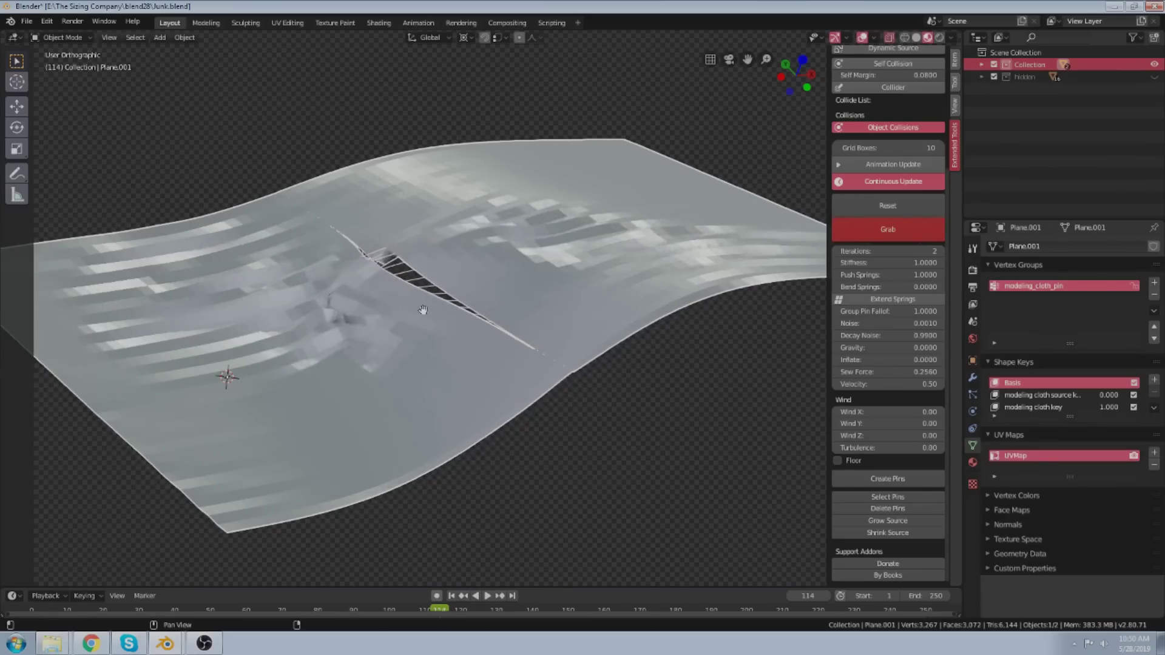
key(Escape)
scroll(415, 275, up, 1)
Set the Sew Force to 1.0 and pull the cloth with Grab at several places around the seam and border.
drag(882, 372, 934, 372)
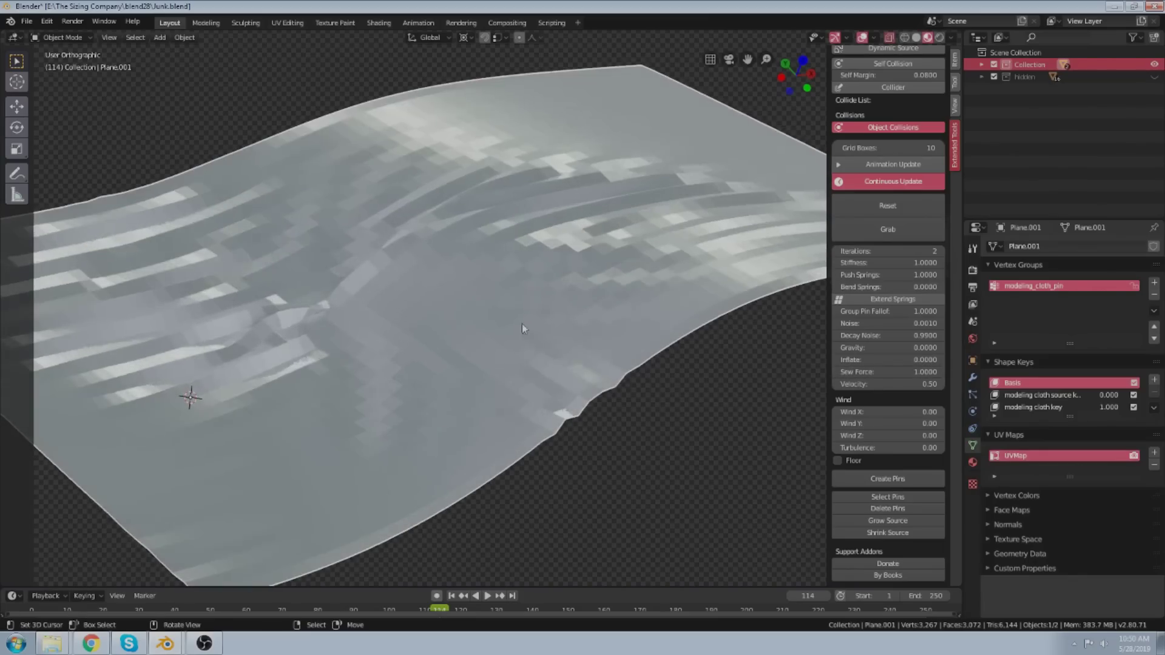
middle_drag(543, 303, 437, 310)
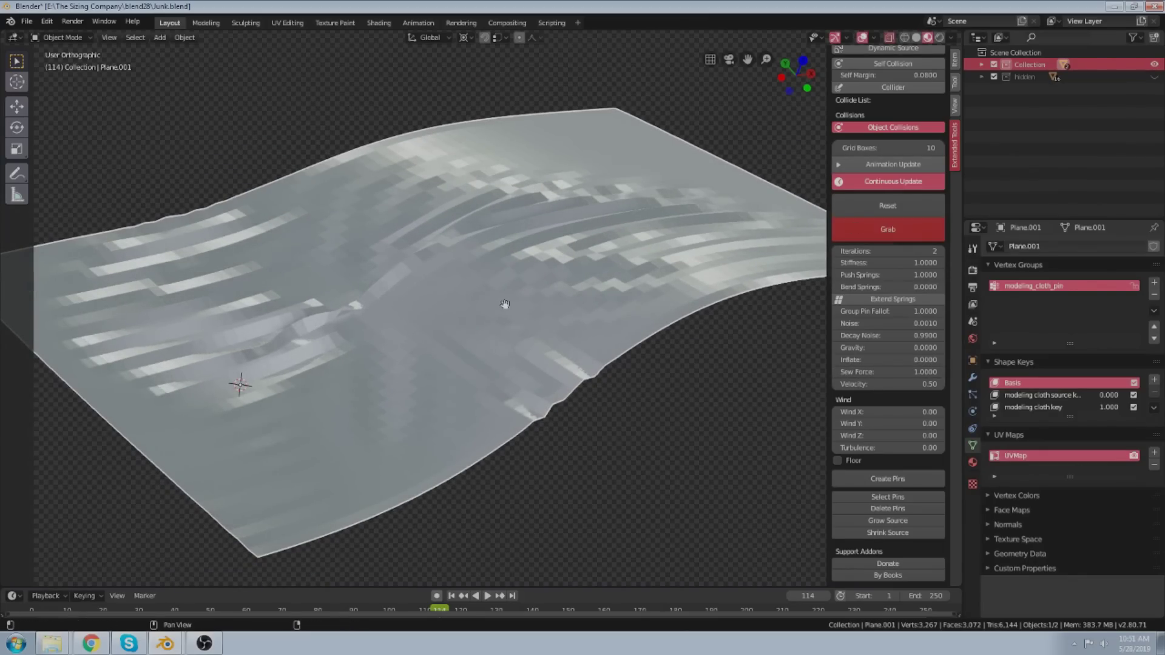
mouse_move(505, 303)
mouse_down()
mouse_move(487, 261)
mouse_move(494, 252)
mouse_move(470, 289)
mouse_move(325, 279)
mouse_move(520, 261)
mouse_move(629, 185)
mouse_up()
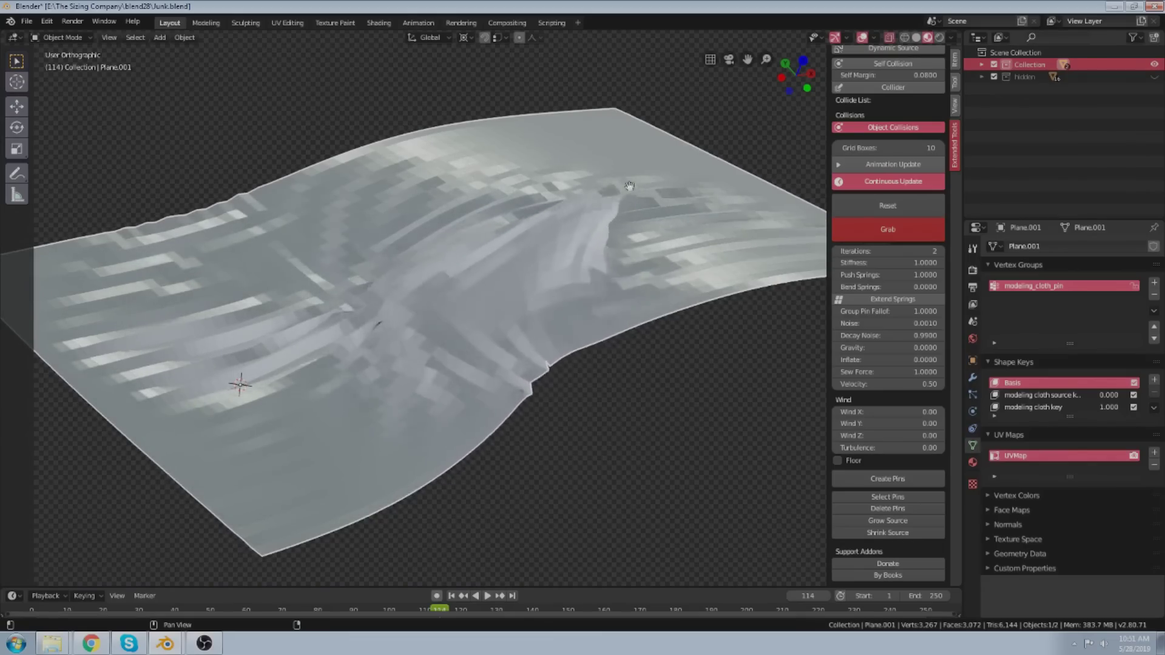
scroll(470, 226, up, 3)
middle_drag(470, 226, 471, 250)
scroll(481, 187, down, 2)
mouse_move(481, 188)
mouse_down()
mouse_move(570, 67)
mouse_move(481, 148)
mouse_move(307, 190)
mouse_move(349, 255)
mouse_up()
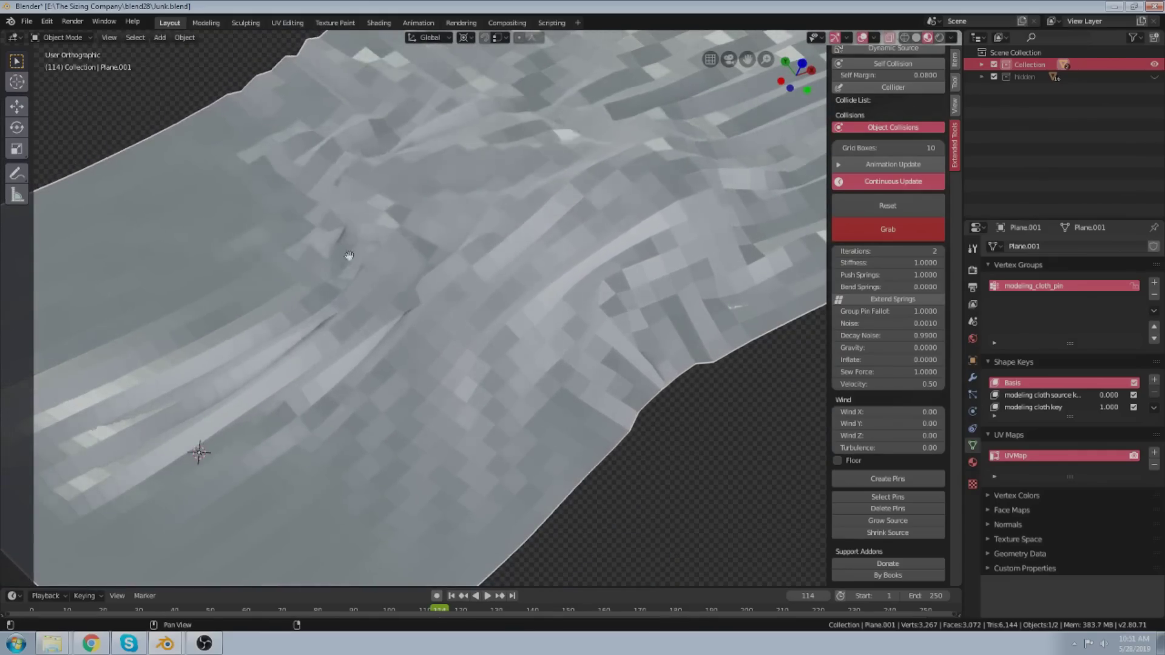
scroll(395, 263, down, 2)
drag(291, 144, 227, 126)
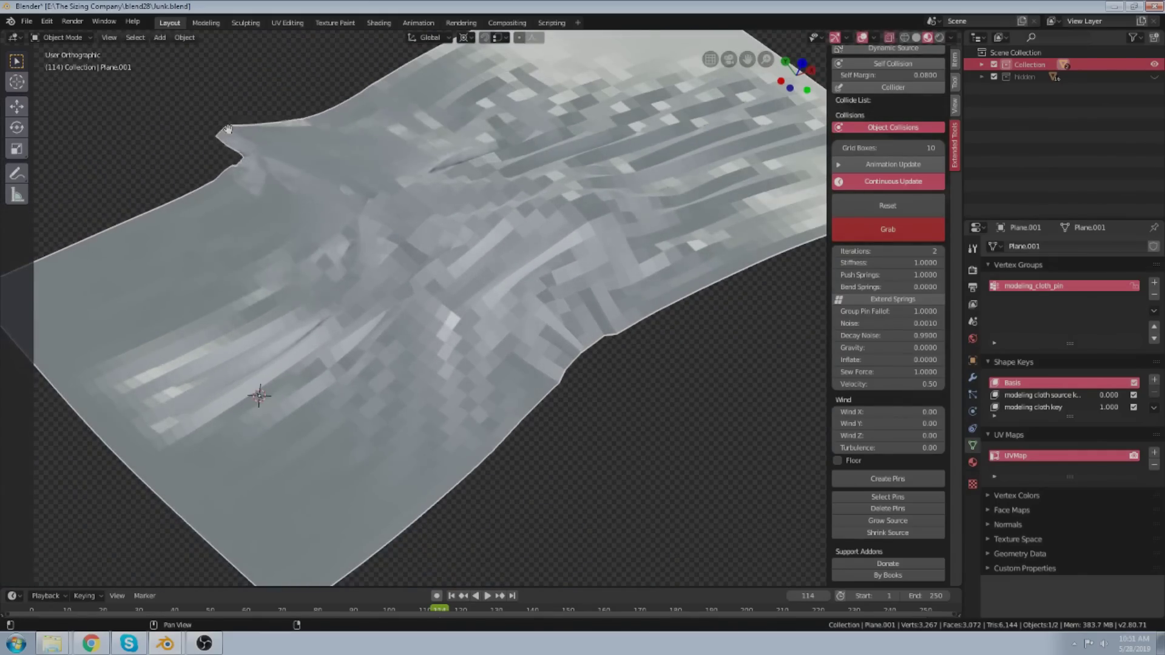
key(Escape)
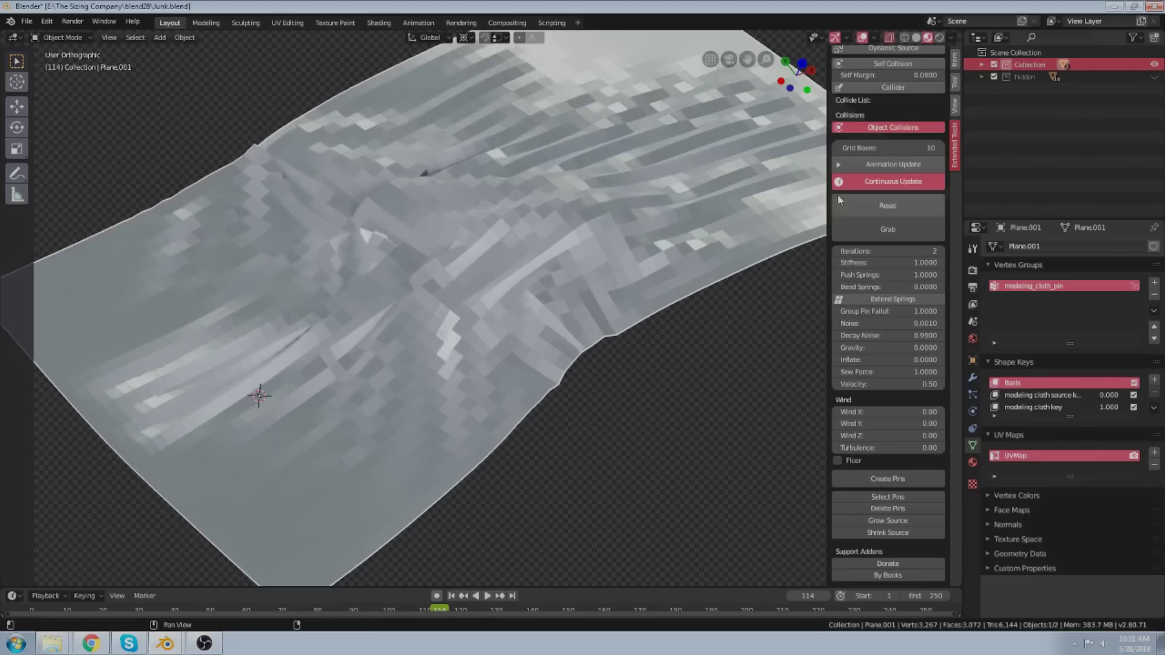
Reset the cloth, lower the Sew Force to 0.55, and reset again to replay the sewing.
click(847, 202)
scroll(514, 280, down, 2)
scroll(514, 281, up, 2)
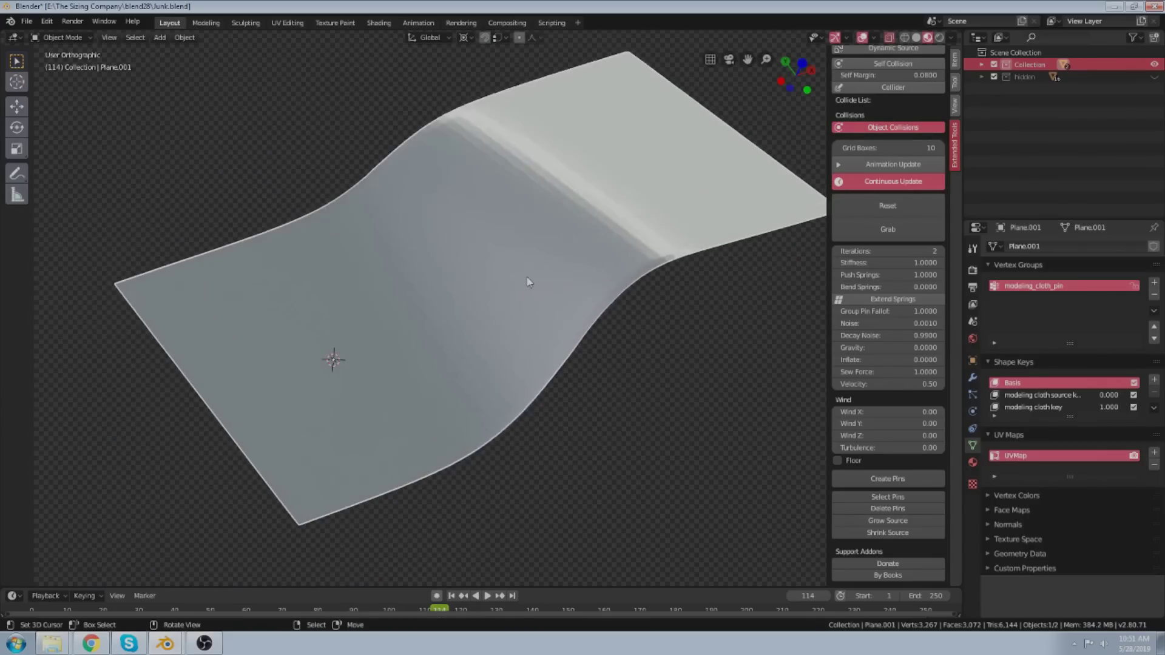
click(878, 373)
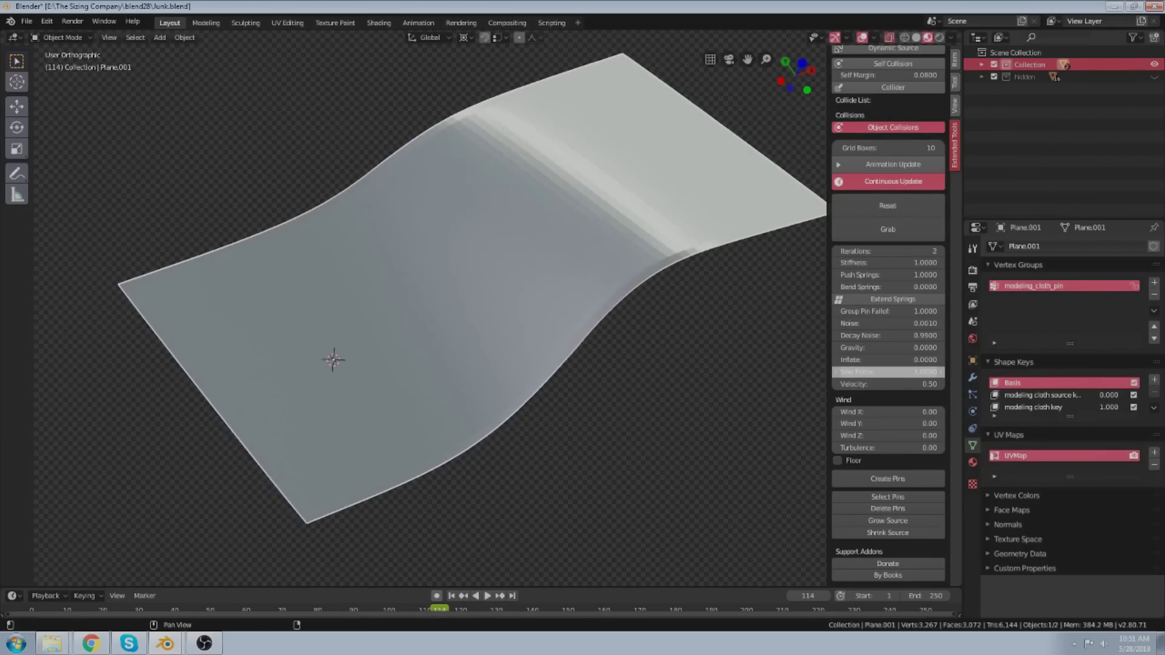
drag(877, 373, 862, 373)
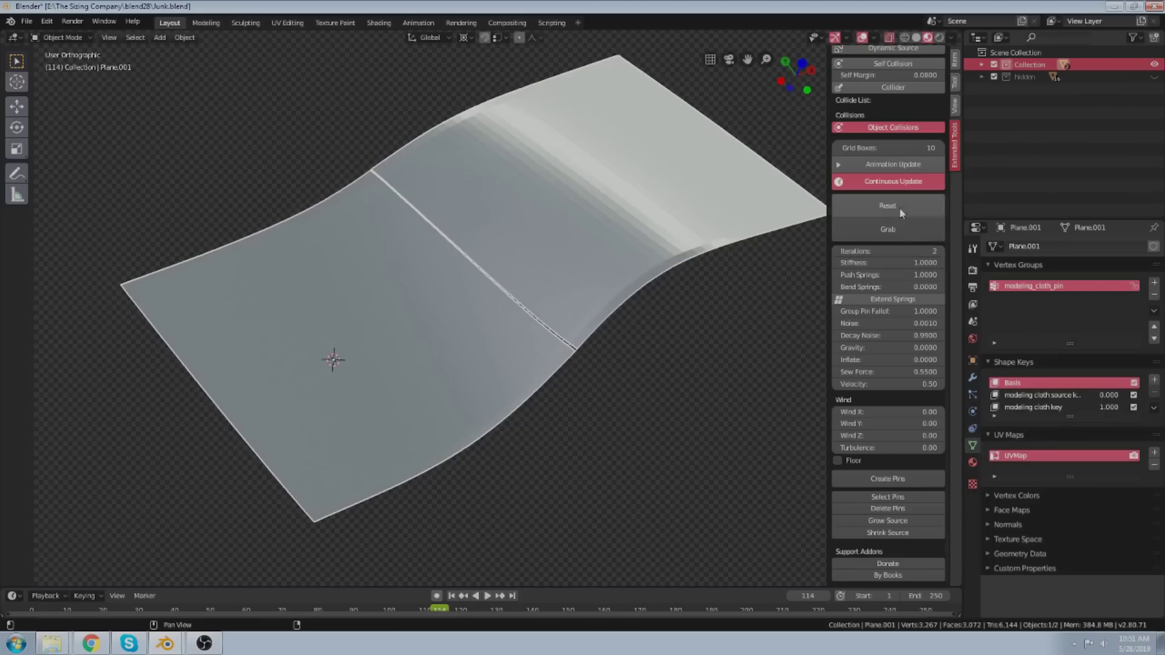
click(900, 206)
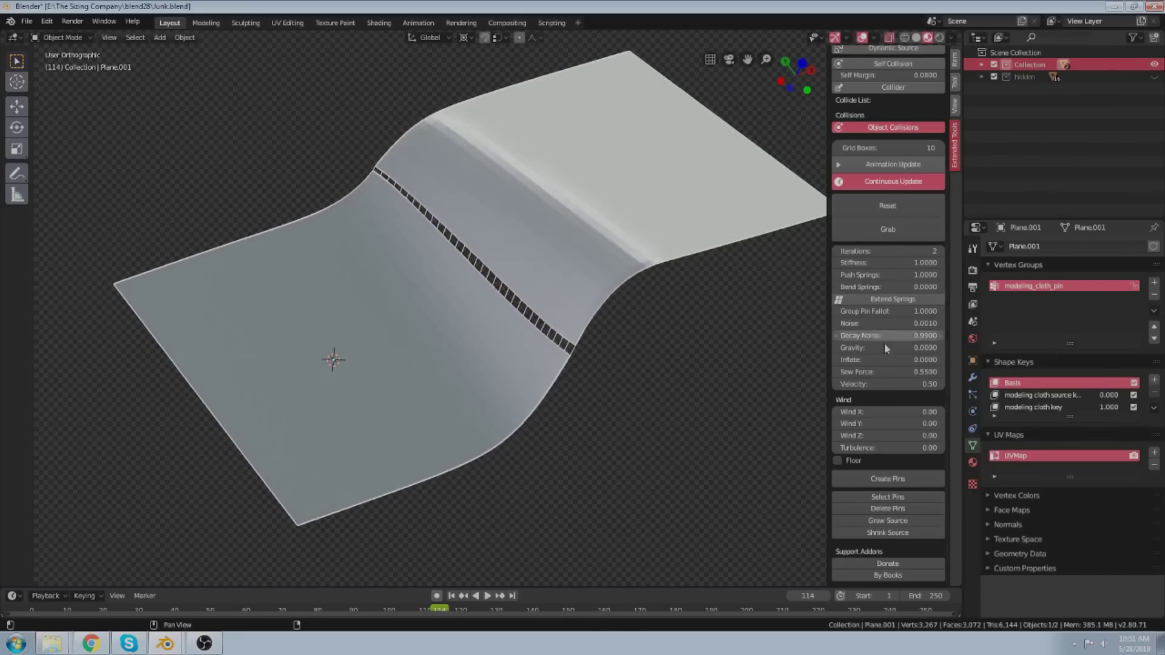
Set the Sew Force back to 1.0 and reset the cloth to rerun the sewing simulation.
click(886, 372)
drag(885, 372, 910, 372)
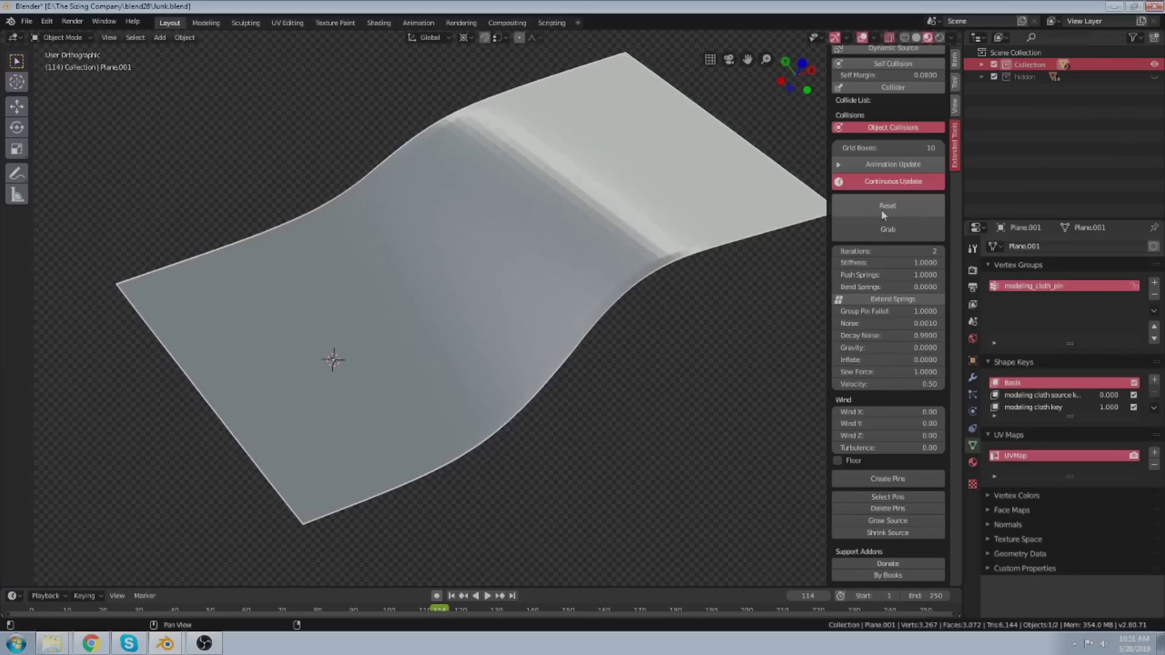
click(881, 209)
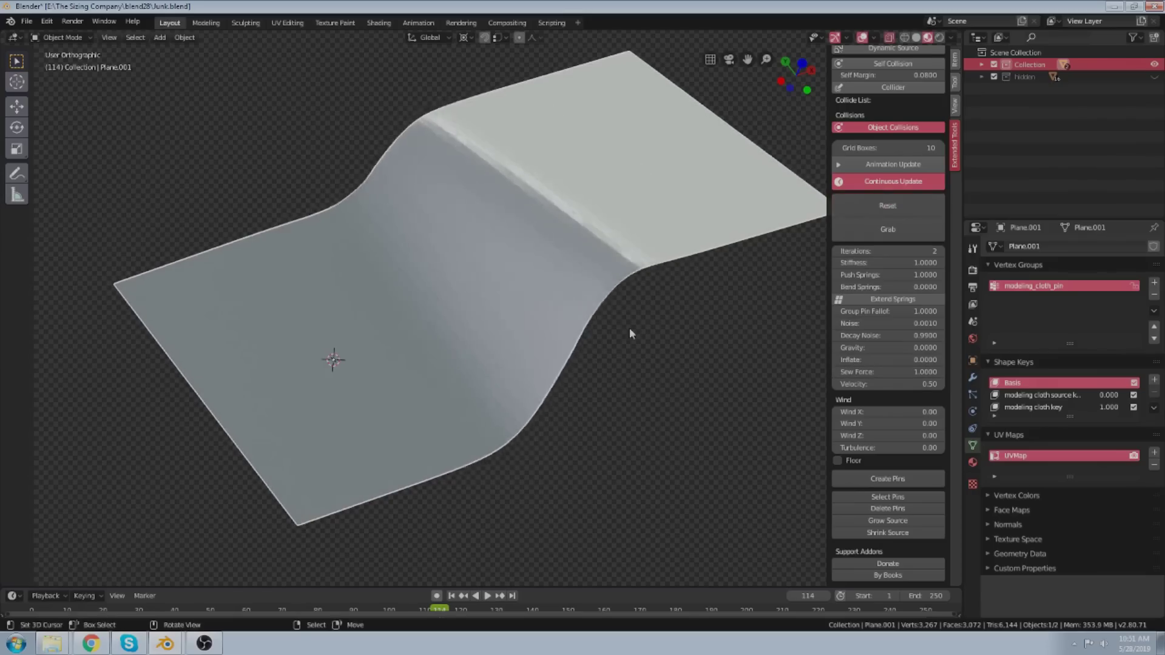
middle_drag(628, 327, 610, 249)
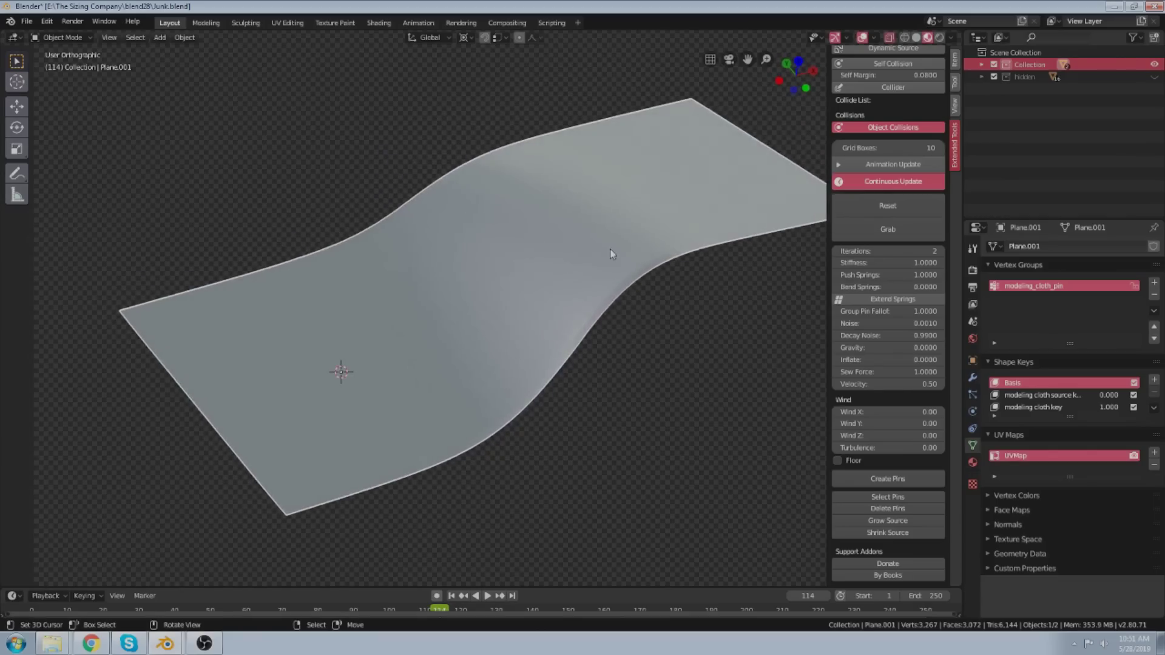
Replace the sewn cloth with a new plane subdivided into a 16 by 16 grid in Edit Mode.
key(Delete)
key(shift+a)
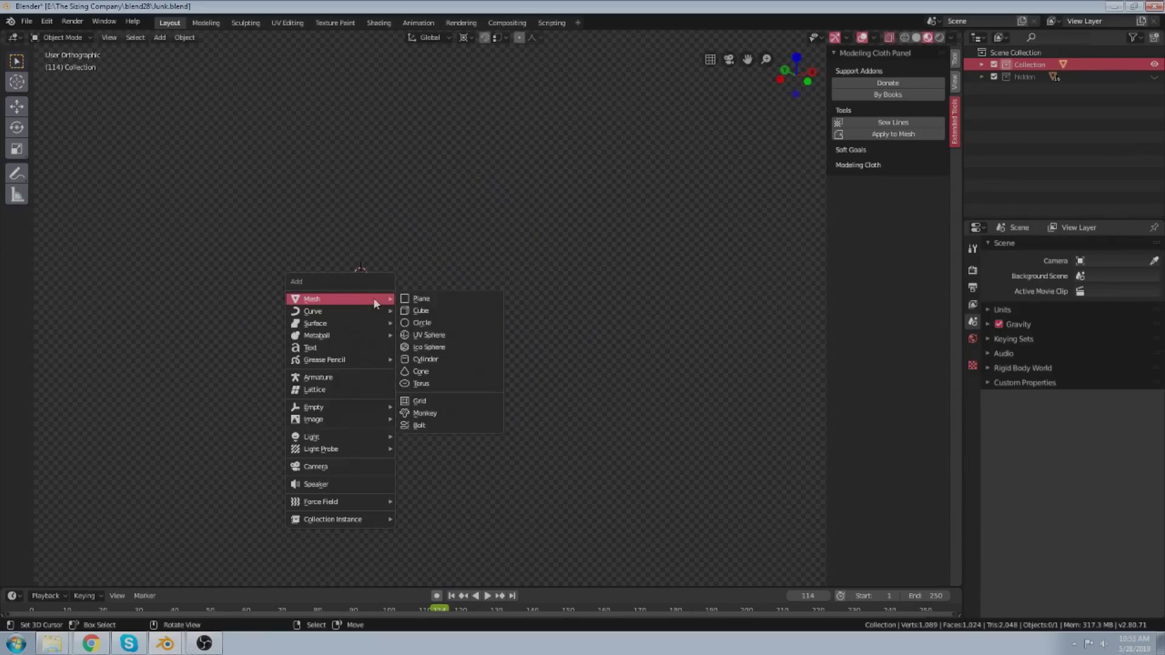
click(407, 300)
key(Tab)
middle_drag(492, 354, 479, 375)
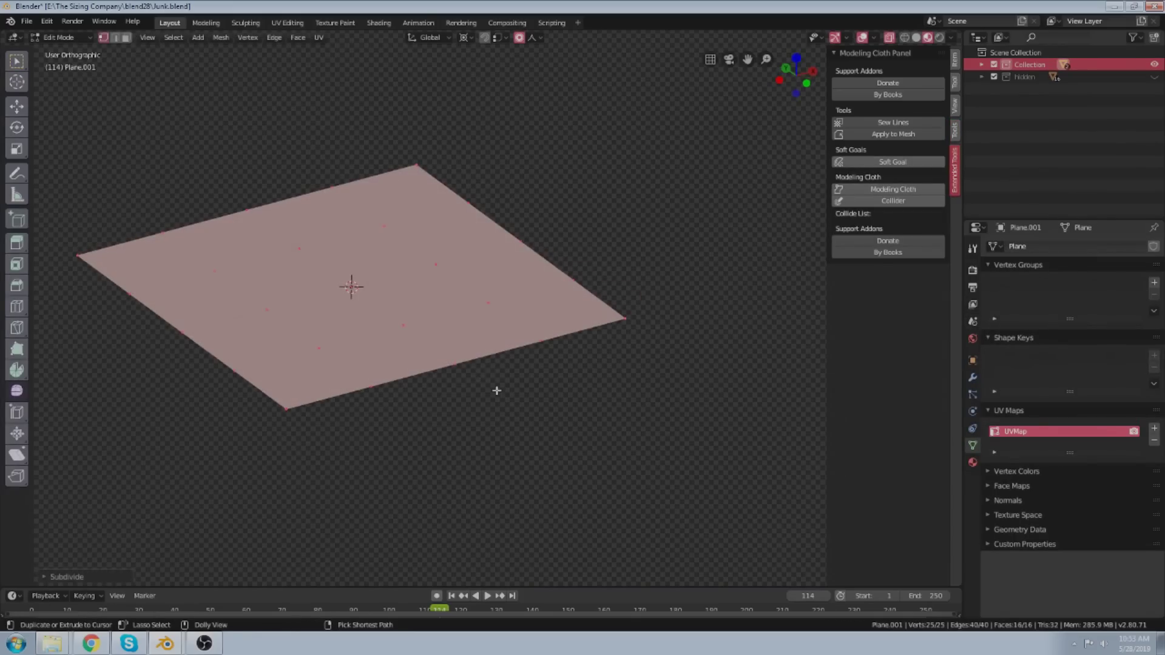
middle_drag(420, 337, 434, 312)
Duplicate the grid in front view, rotate the copy by about 99°, and stand it as a wall beside the original's side edge.
key(KP_1)
key(shift+d)
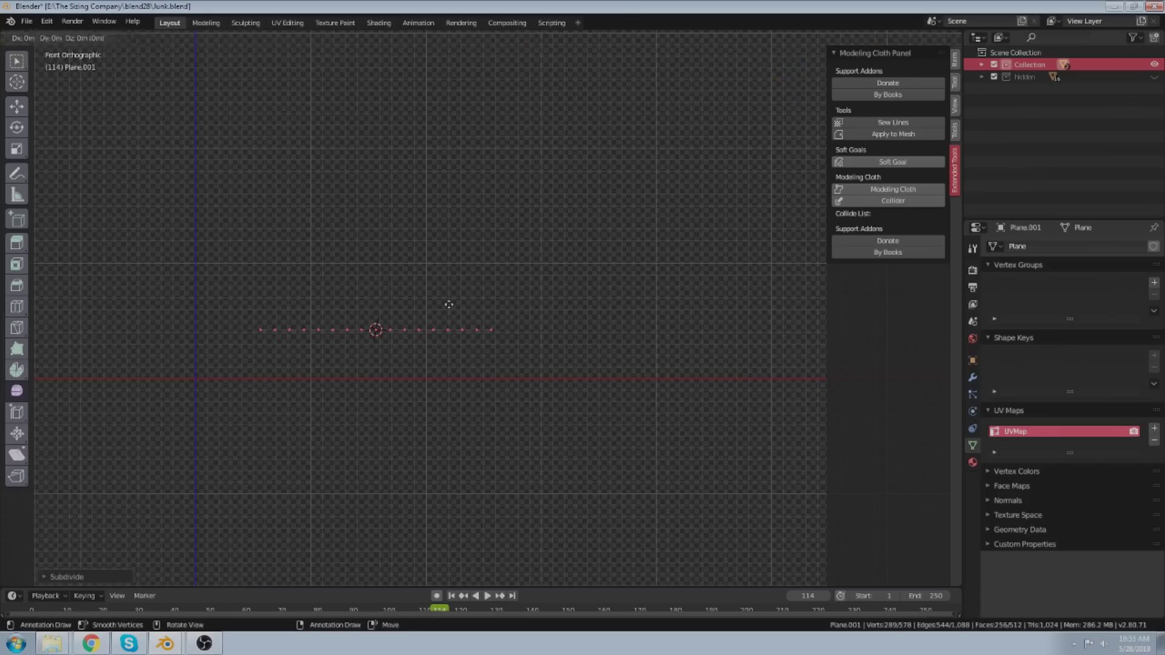
key(r)
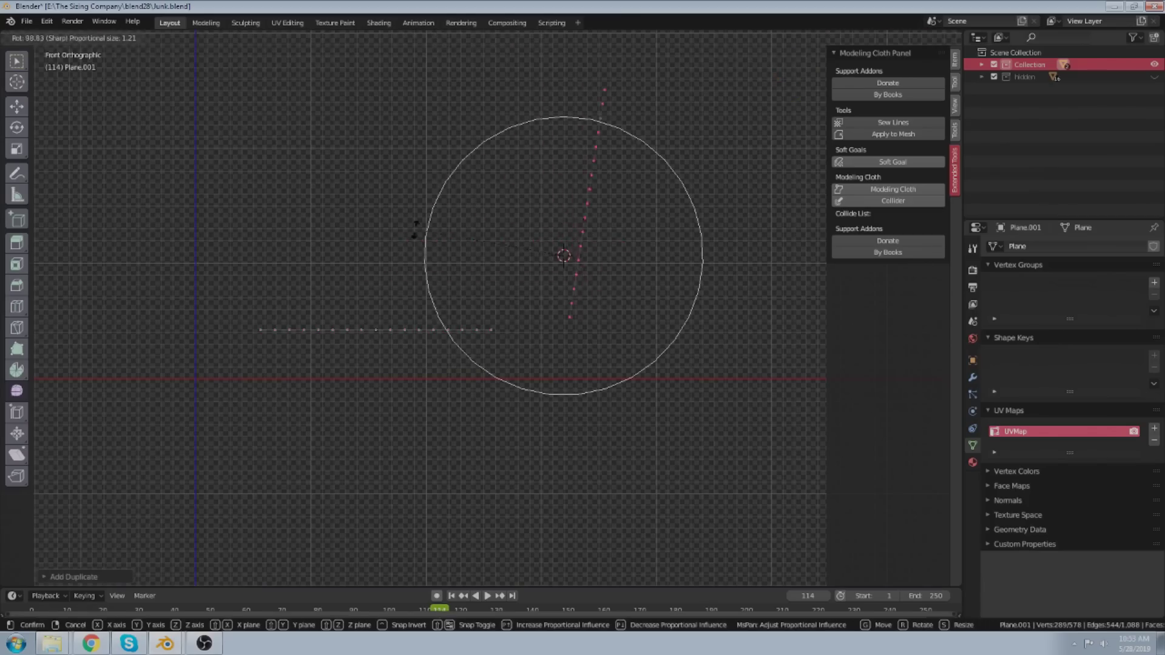
click(415, 230)
key(g)
click(336, 250)
middle_drag(335, 250, 585, 263)
Duplicate the upright grid, rotate the copy around the 3D cursor in top view, and place it along the flat grid's adjacent edge.
key(KP_3)
key(shift+d)
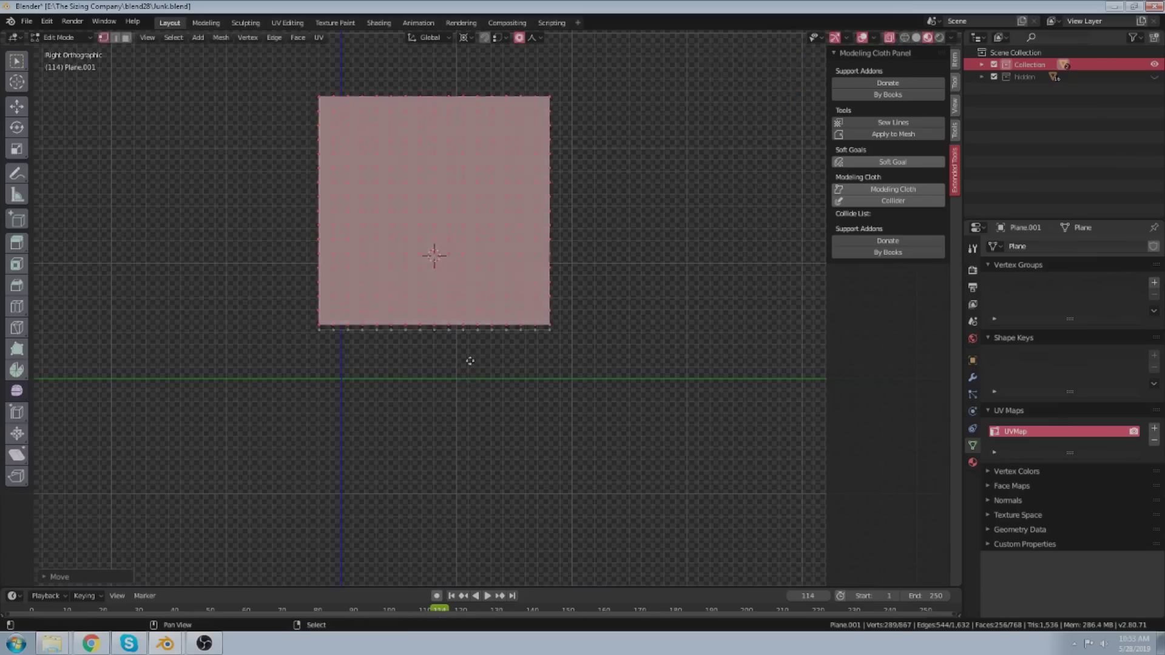
click(243, 366)
key(KP_7)
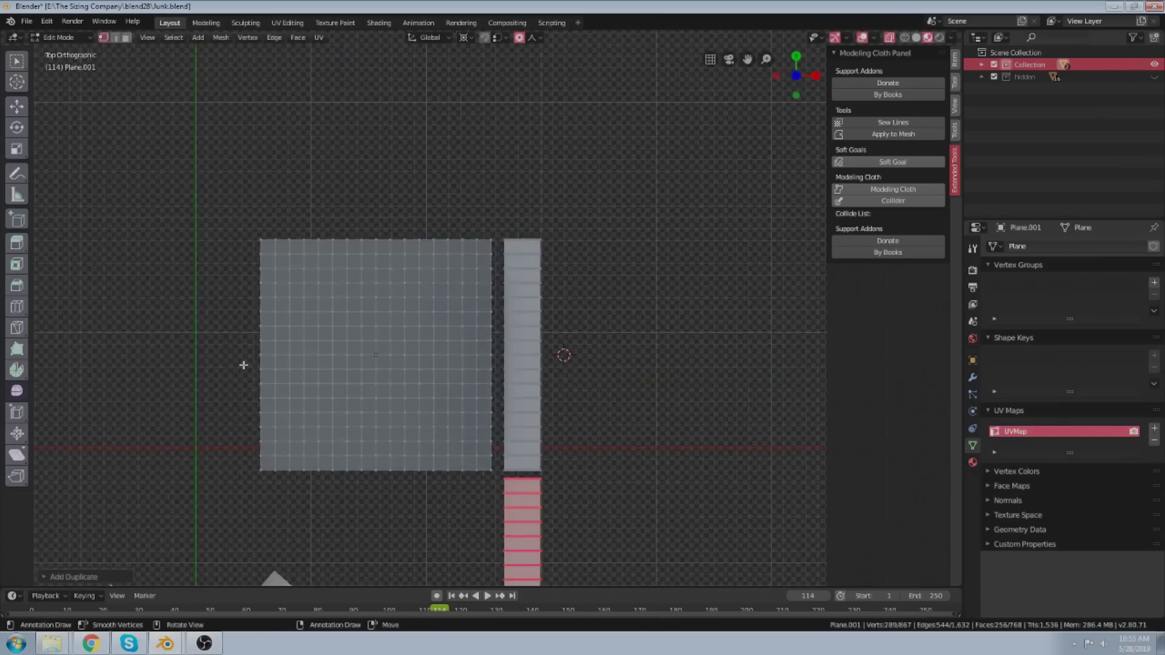
scroll(280, 344, down, 2)
shift+middle_drag(346, 498, 424, 358)
scroll(431, 350, up, 1)
click(435, 308)
key(r)
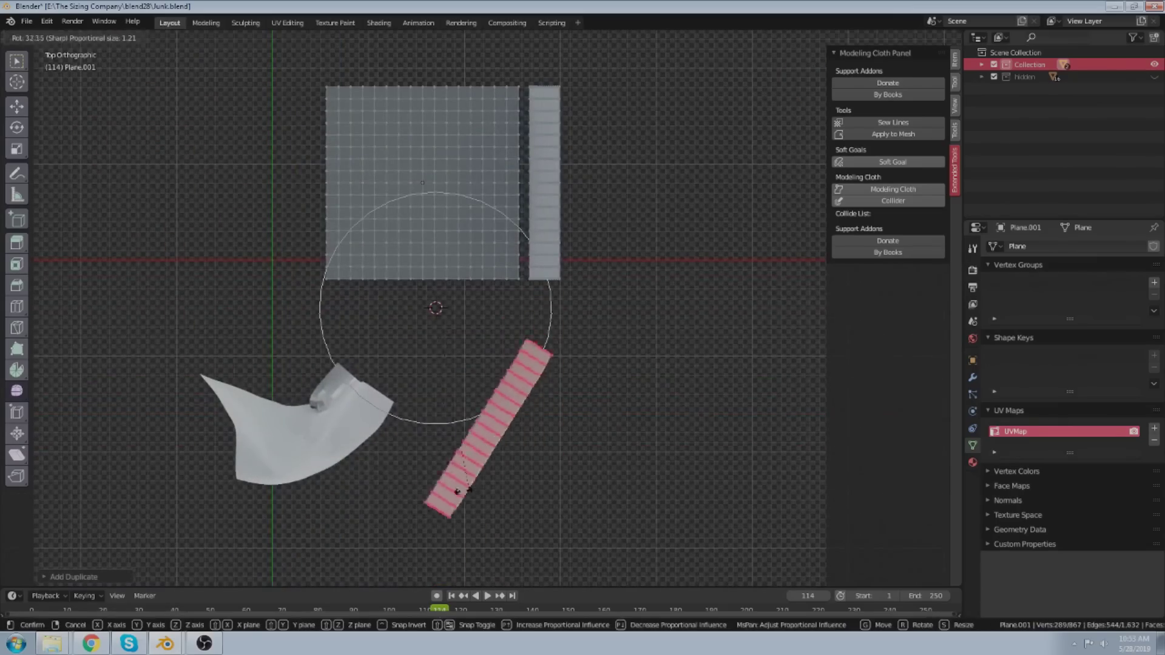
click(341, 429)
key(g)
click(397, 300)
key(Tab)
Delete the leftover cloth object lying near the three new grids.
middle_drag(396, 300, 339, 486)
key(x)
click(339, 485)
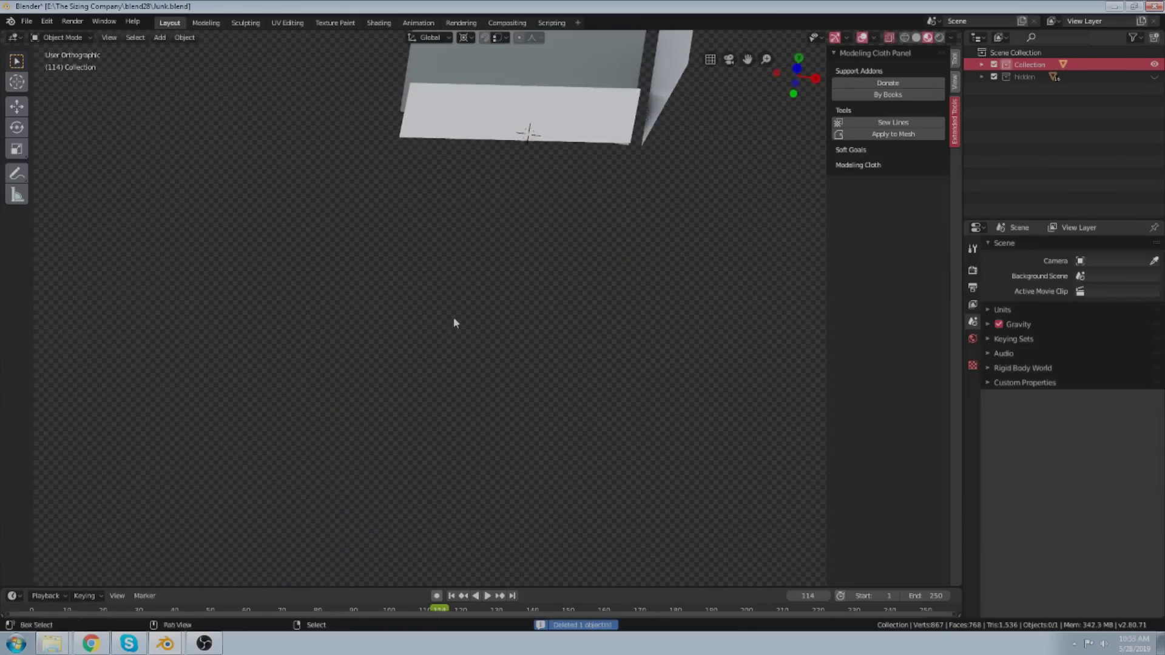
Add sew lines across the three gaps between the adjoining edges of the three grids.
shift+middle_drag(546, 68, 457, 328)
right_click(508, 282)
key(Tab)
scroll(400, 403, up, 4)
alt+click(419, 387)
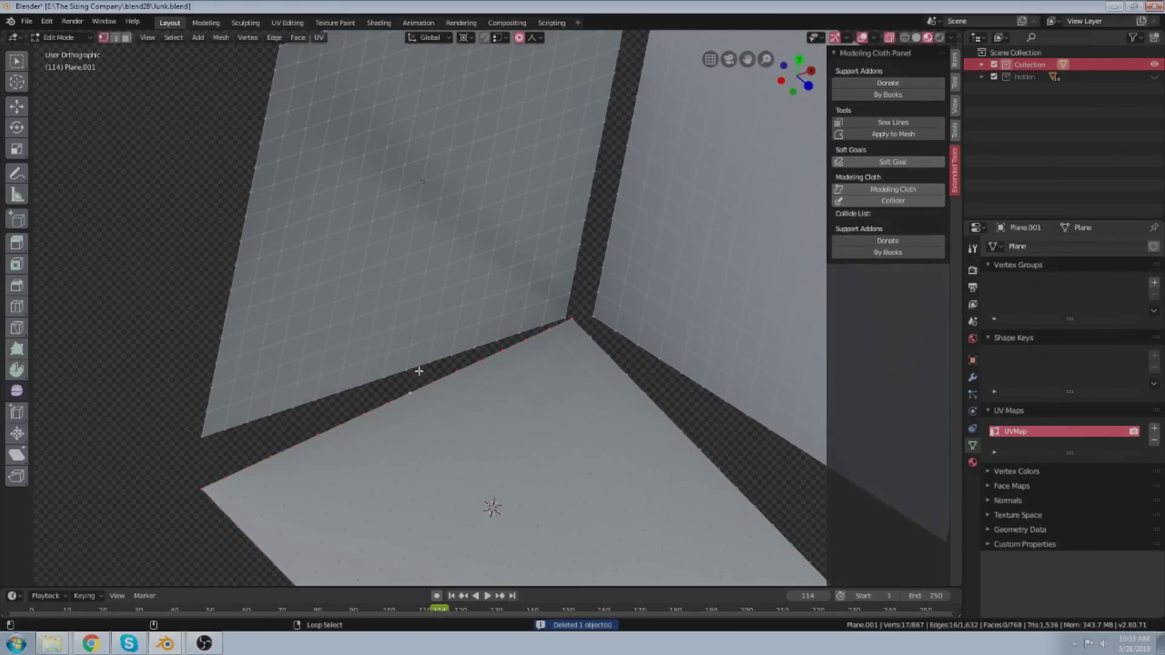
click(893, 122)
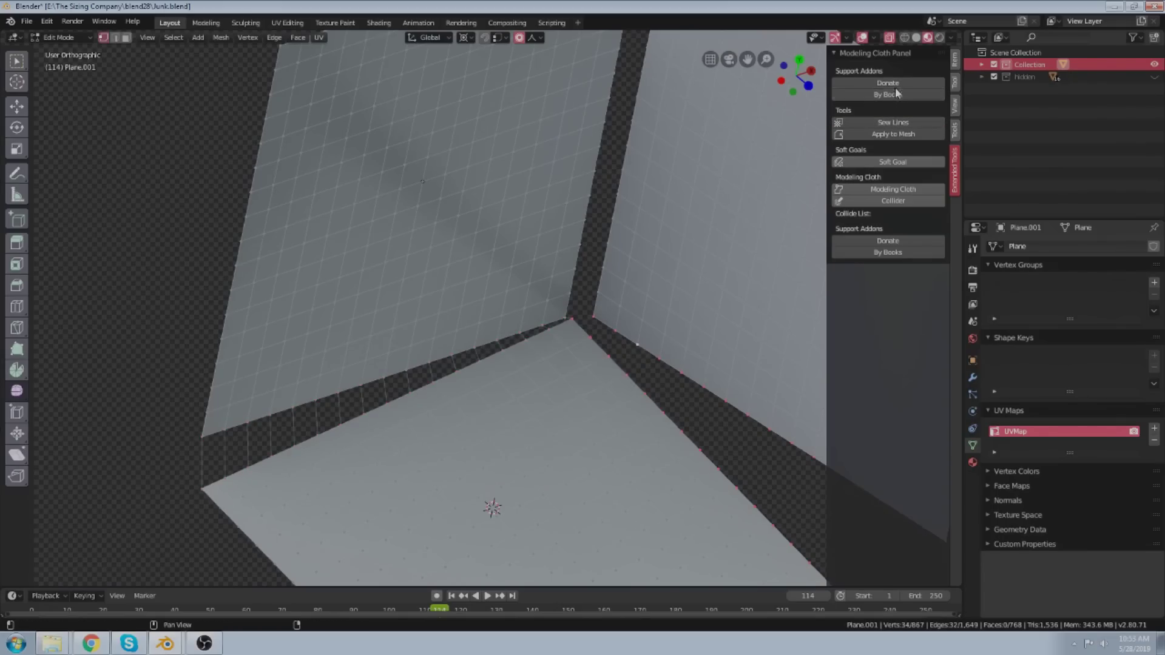
click(896, 123)
click(892, 128)
Leave Edit Mode and turn the three-grid mesh into Modeling Cloth.
scroll(480, 240, down, 5)
key(Tab)
middle_drag(489, 251, 441, 344)
click(896, 191)
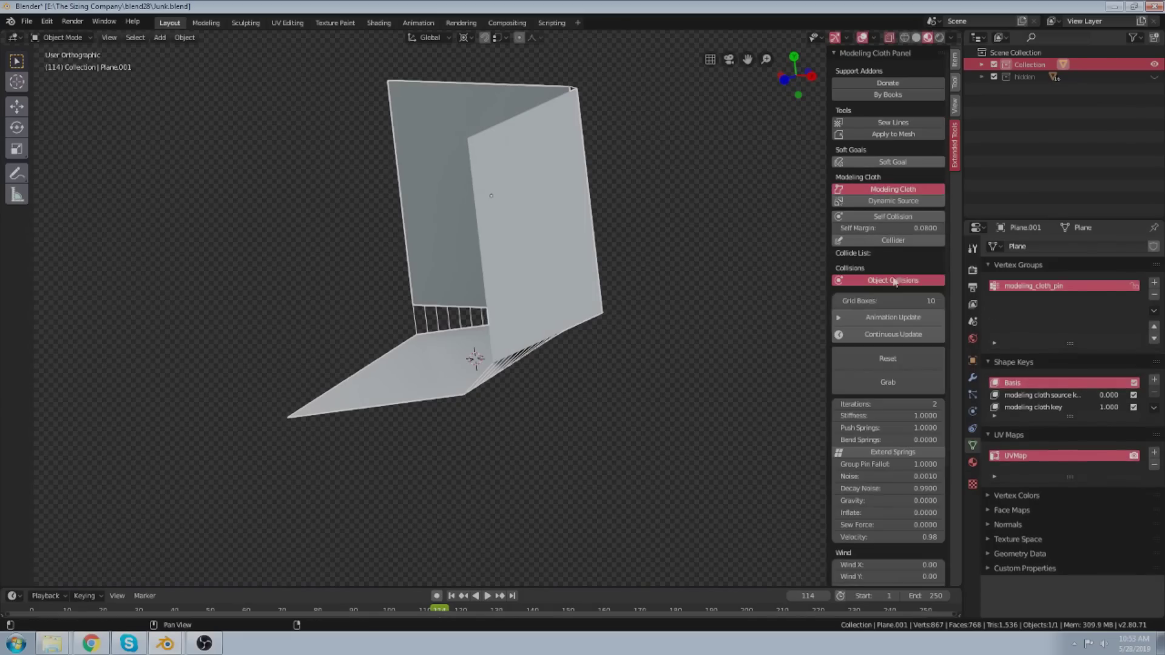
Run the cloth with Continuous Update and set the Sew Force to 0.714.
middle_drag(536, 281, 561, 260)
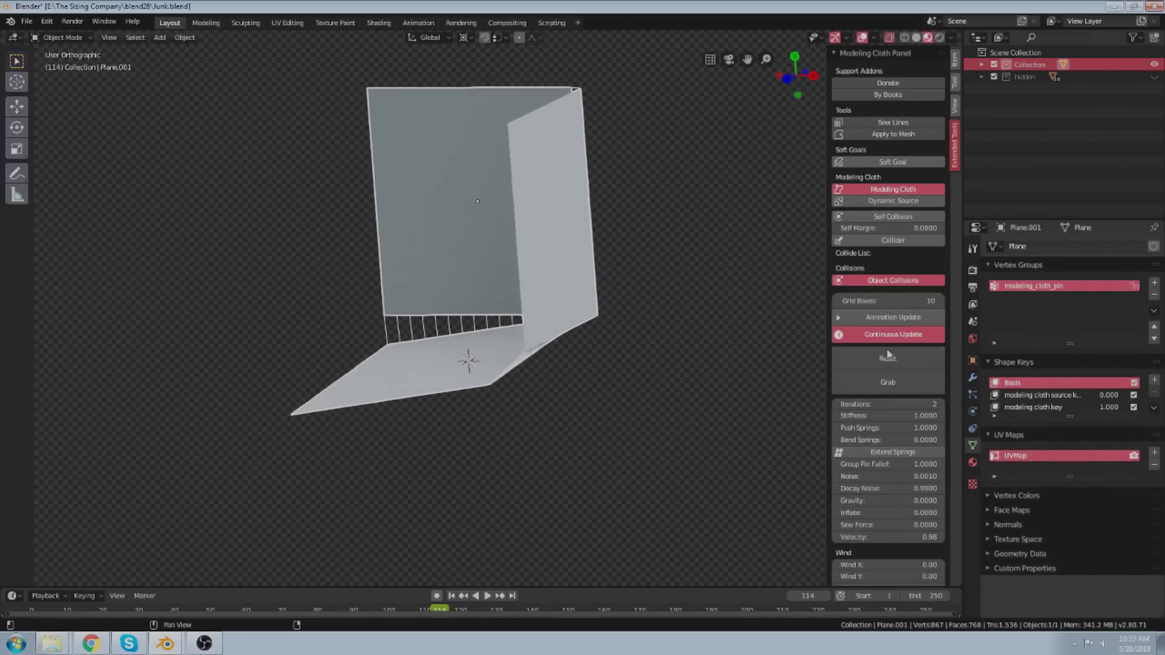
middle_drag(527, 323, 537, 319)
scroll(888, 452, down, 3)
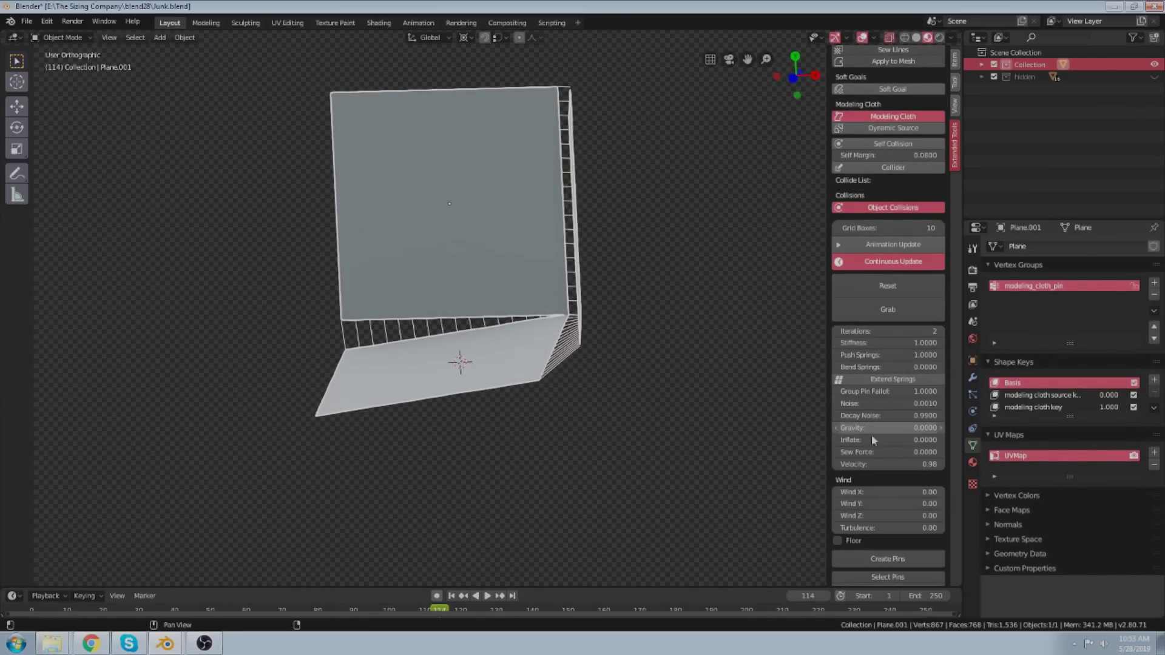
drag(888, 452, 929, 452)
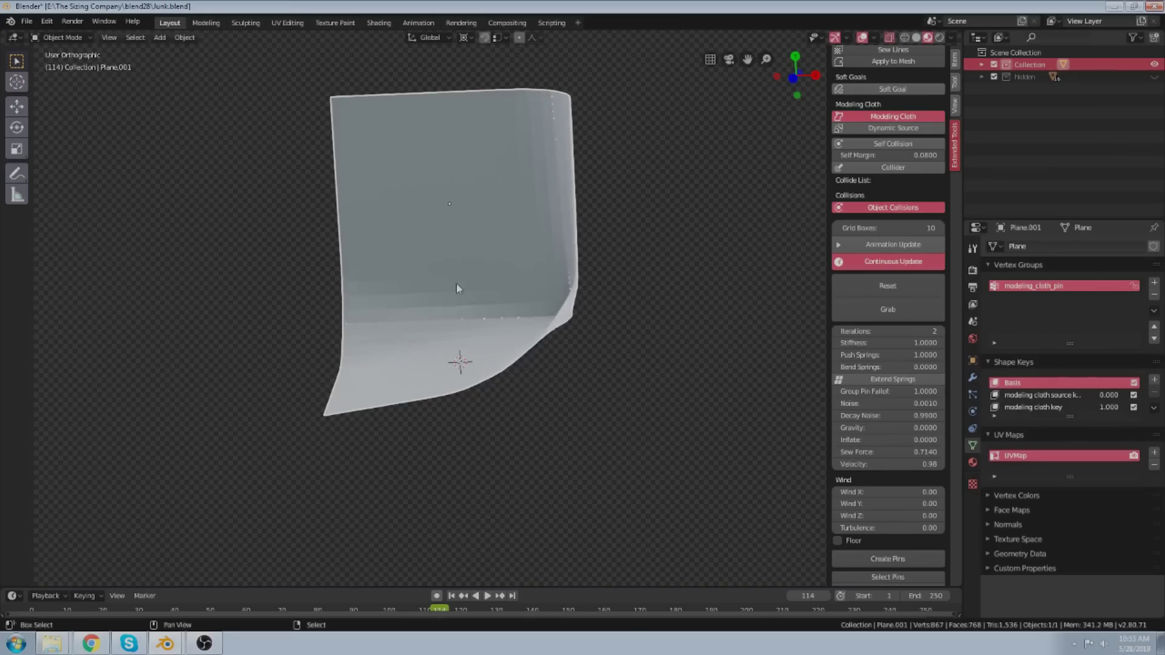
Add sew lines between the two far outer edges of the opposite grids and run the continuous cloth simulation again.
middle_drag(456, 288, 508, 455)
key(Tab)
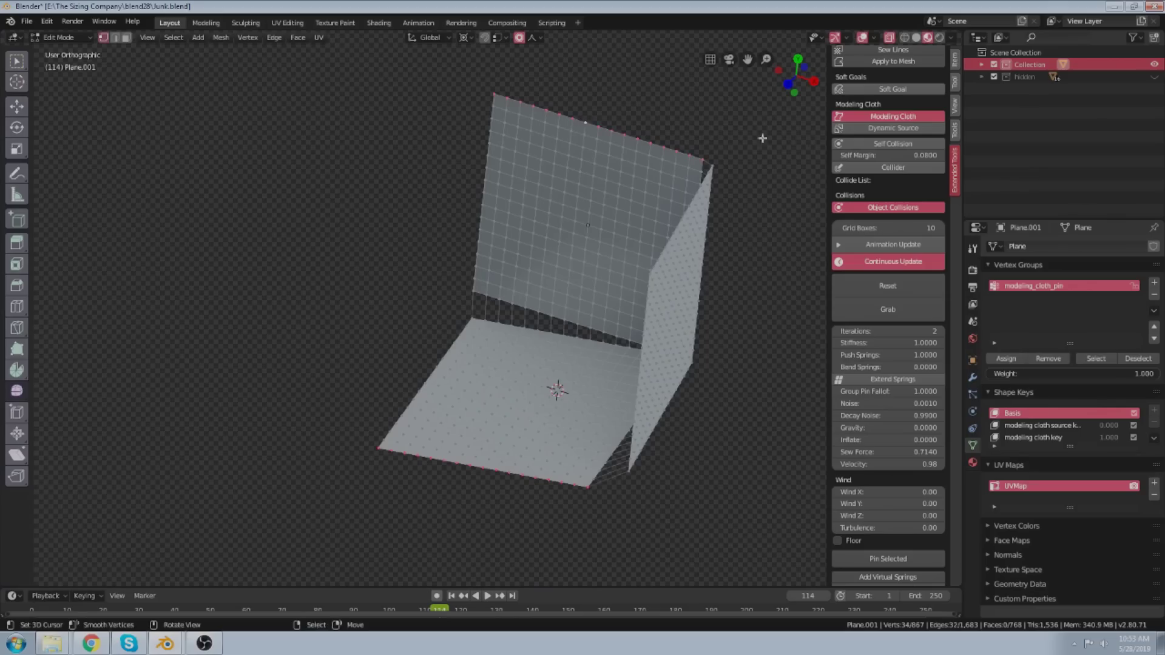
click(883, 51)
click(869, 262)
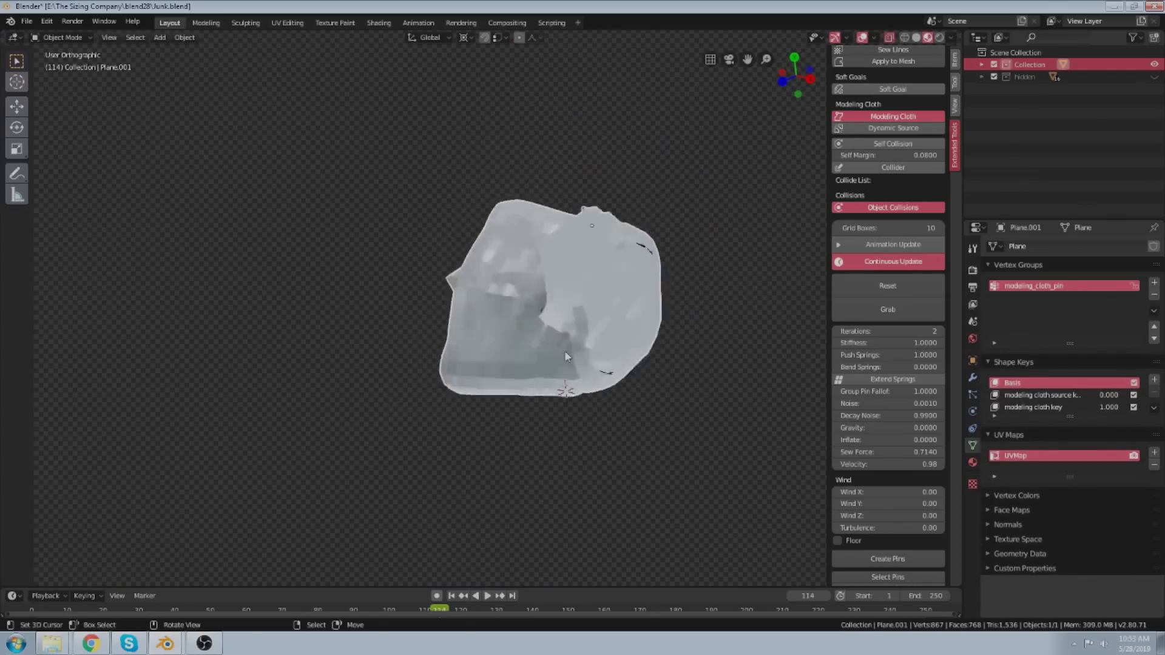
Reset the cloth, set its Velocity to 0.50, and rerun the sewing with Continuous Update.
click(886, 290)
click(889, 265)
click(885, 290)
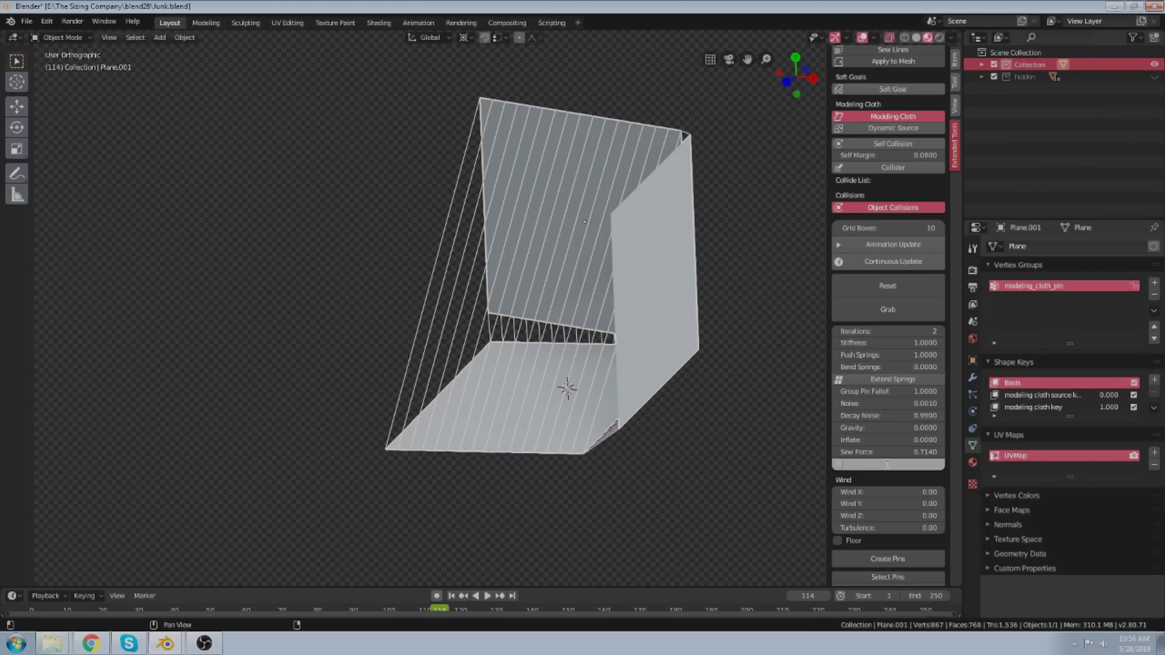
click(898, 265)
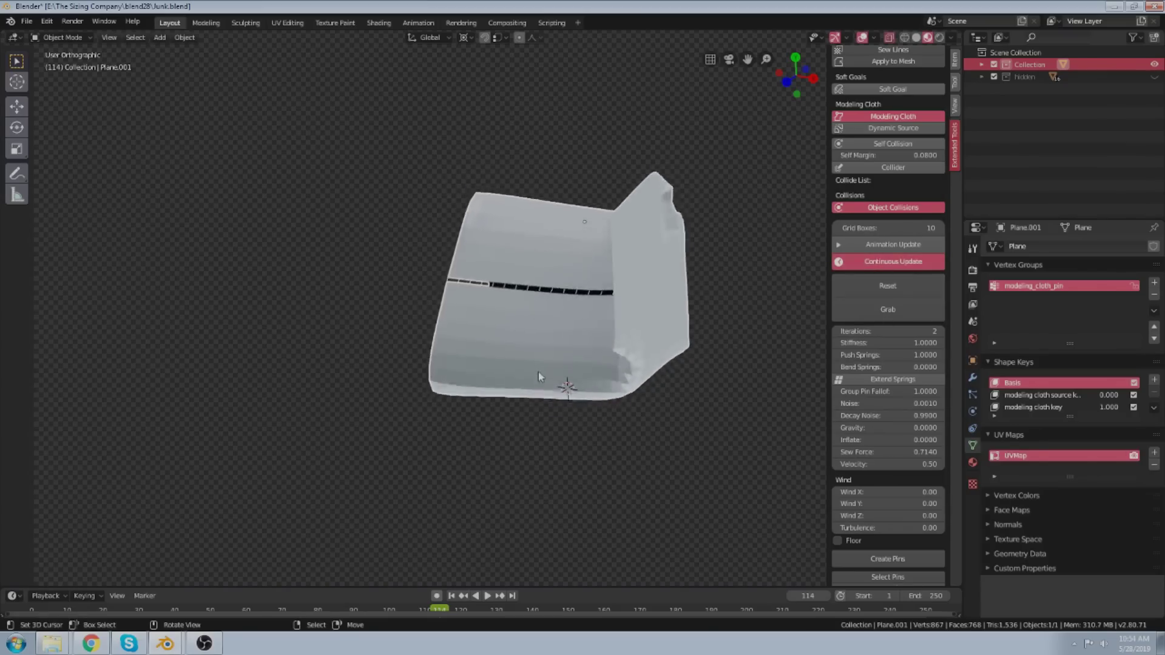
middle_drag(537, 372, 677, 316)
middle_drag(432, 333, 464, 374)
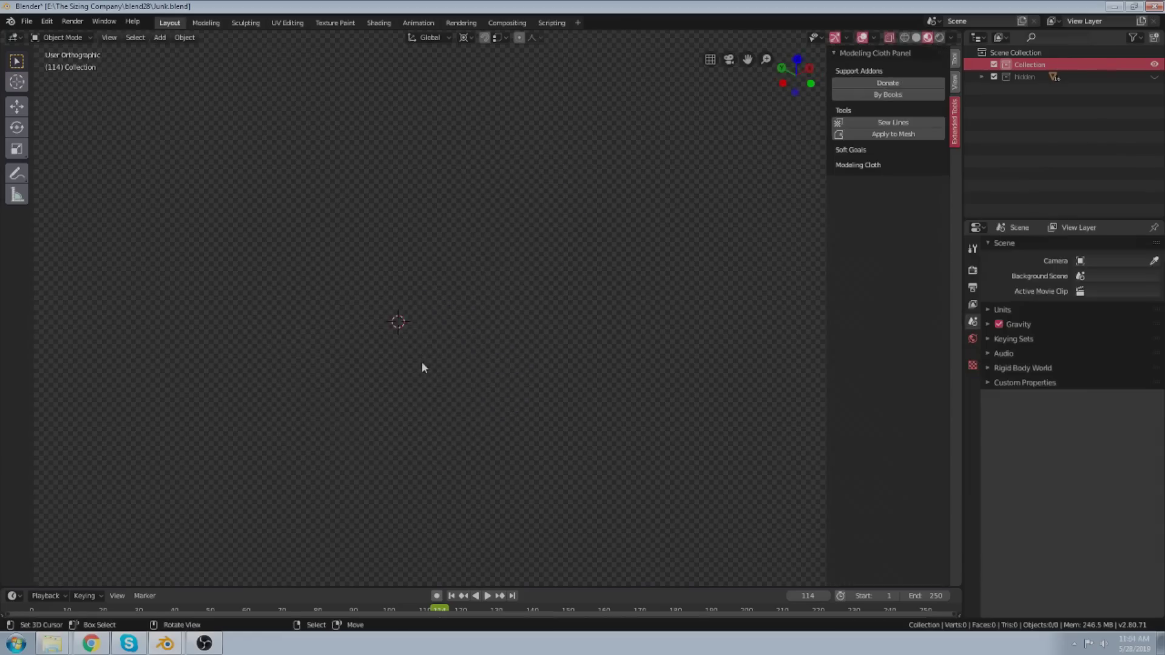
Add an ico sphere at the 3D cursor in the cleared scene.
key(shift+a)
mouse_move(422, 362)
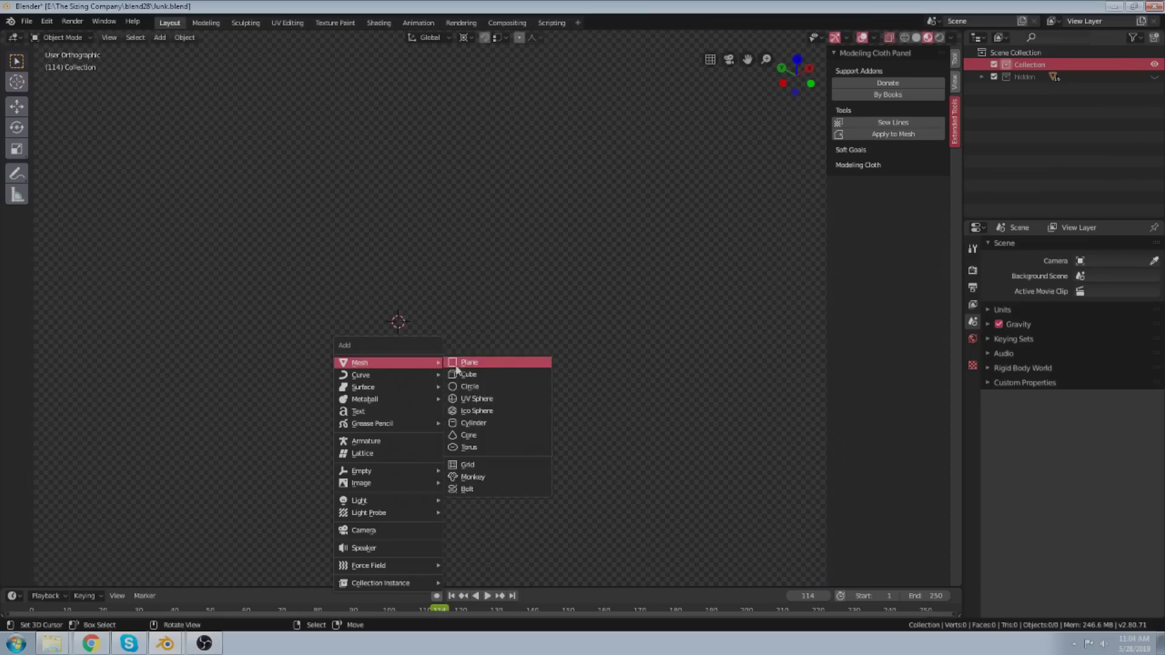
click(487, 412)
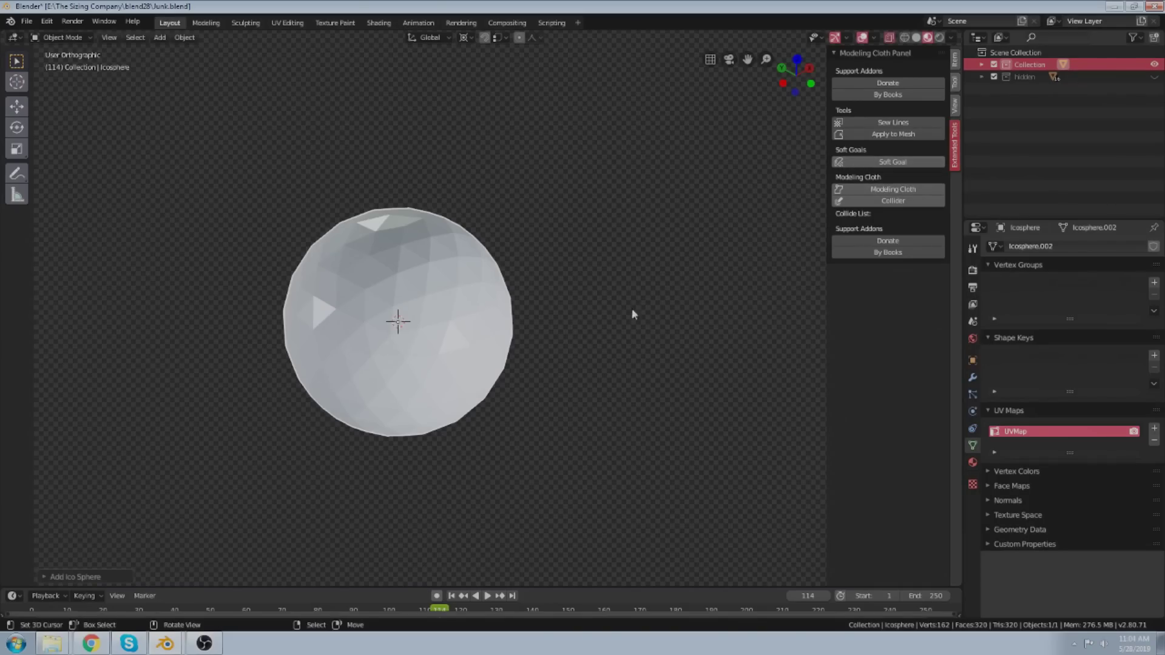
middle_drag(604, 306, 601, 304)
mouse_move(512, 308)
middle_down()
mouse_move(539, 284)
mouse_move(522, 303)
middle_up()
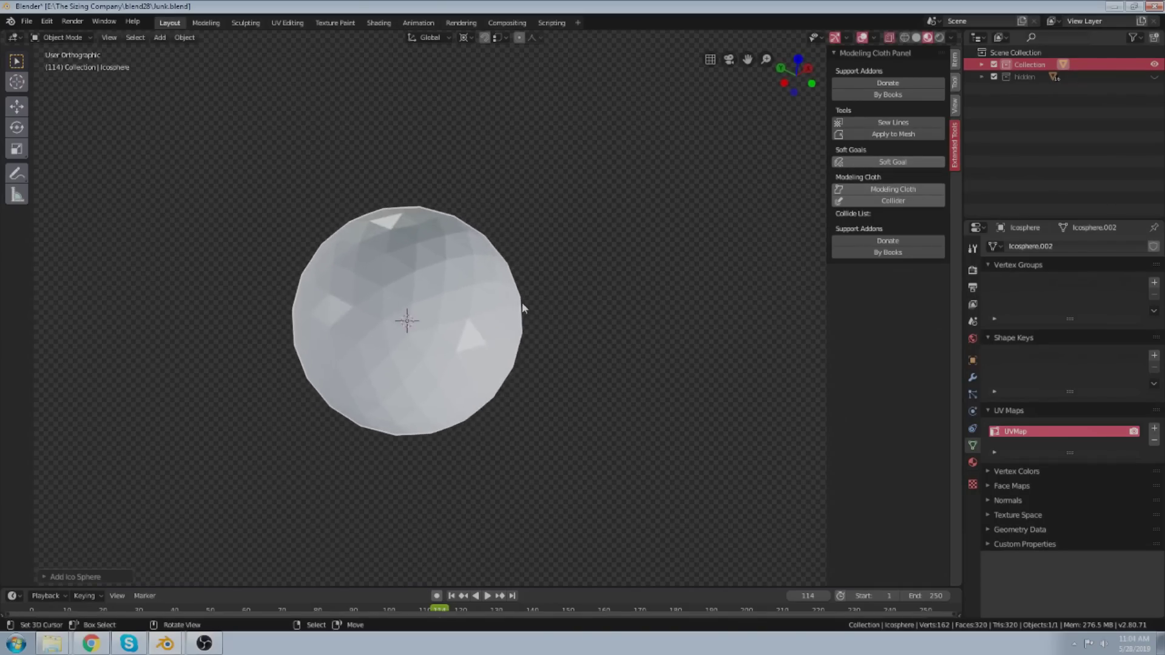
Add a Plain Axes empty at the sphere's center and scale it up until its axes extend well beyond the sphere.
key(shift+a)
mouse_move(545, 345)
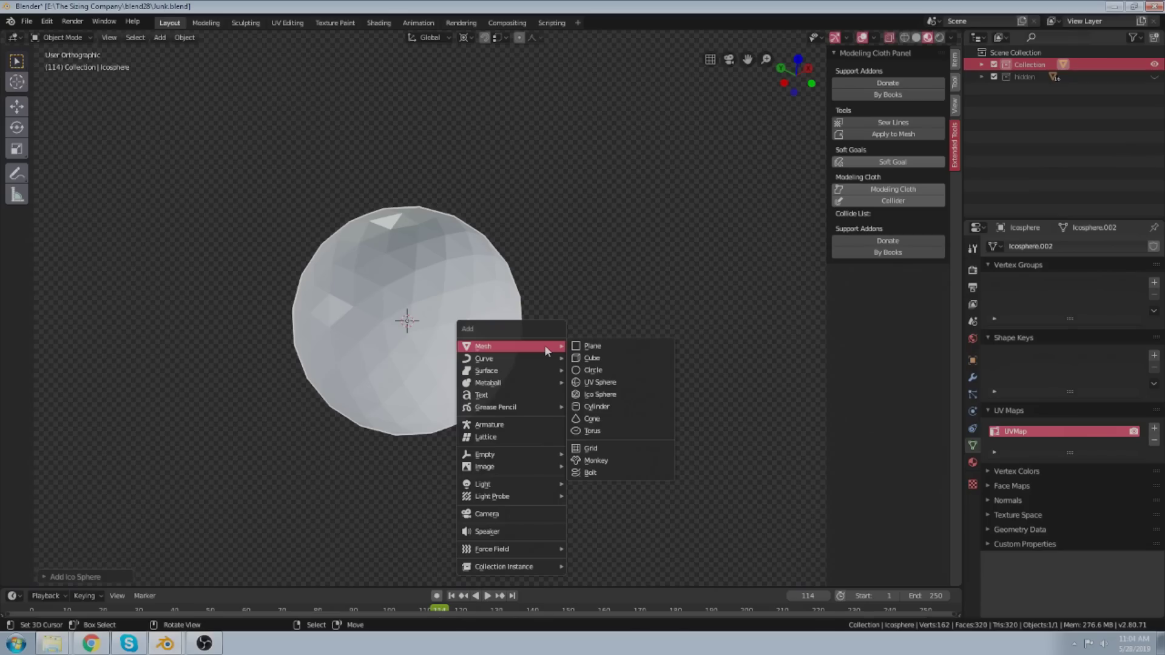
mouse_move(495, 455)
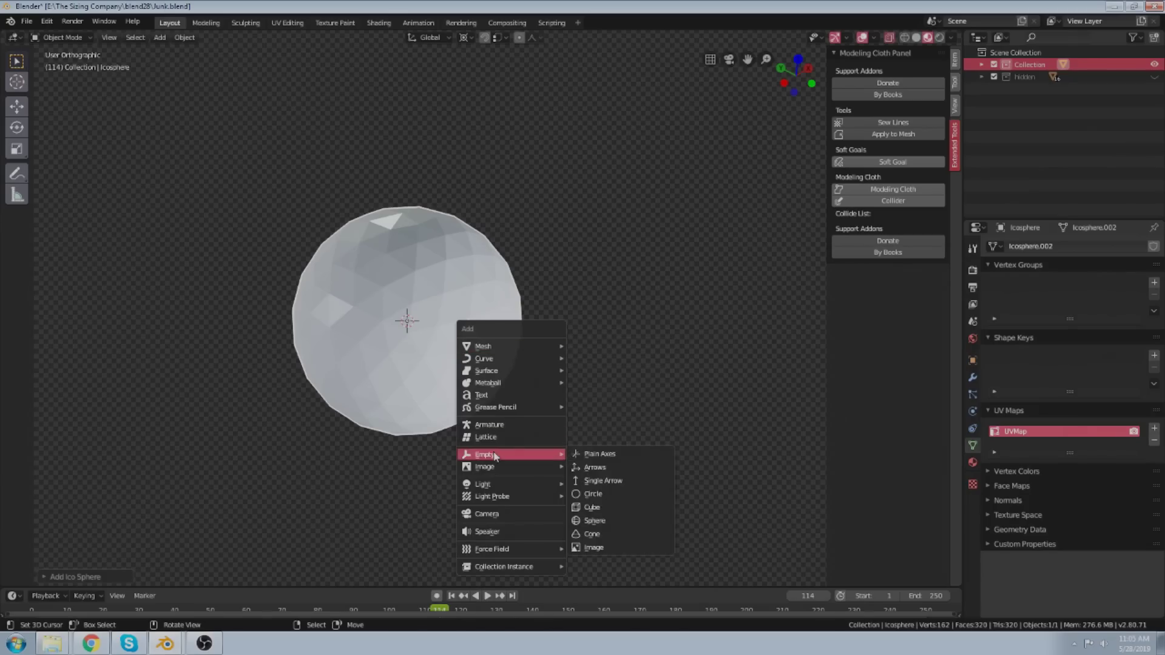
click(582, 452)
key(s)
click(620, 367)
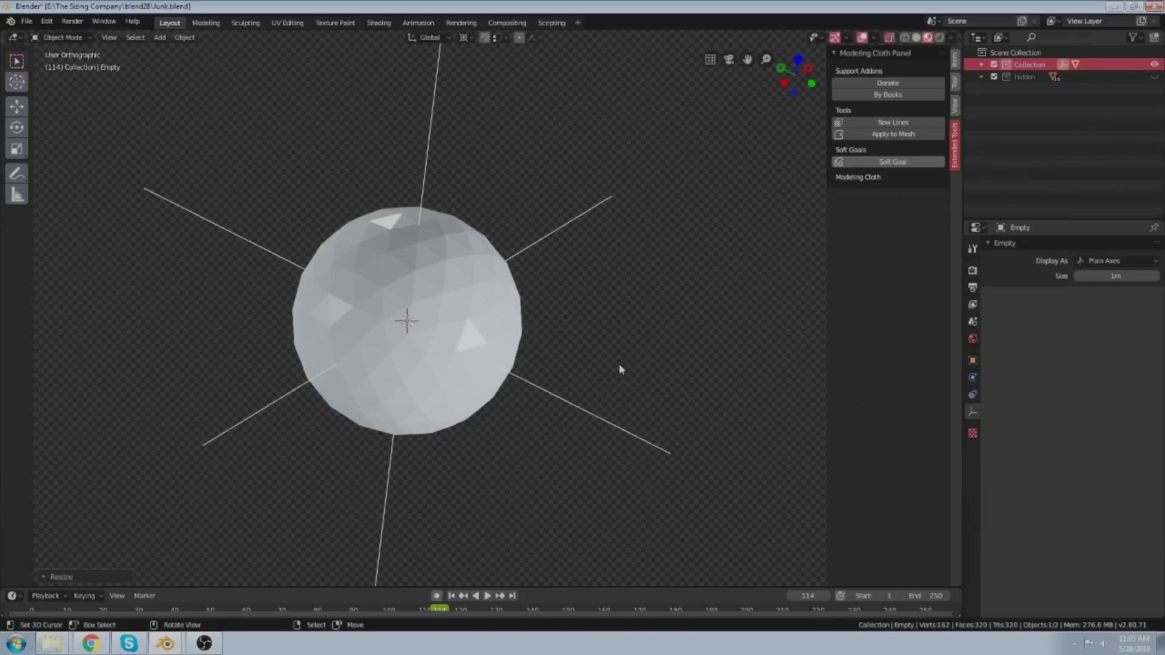
key(g)
right_click(715, 194)
middle_drag(654, 260, 648, 249)
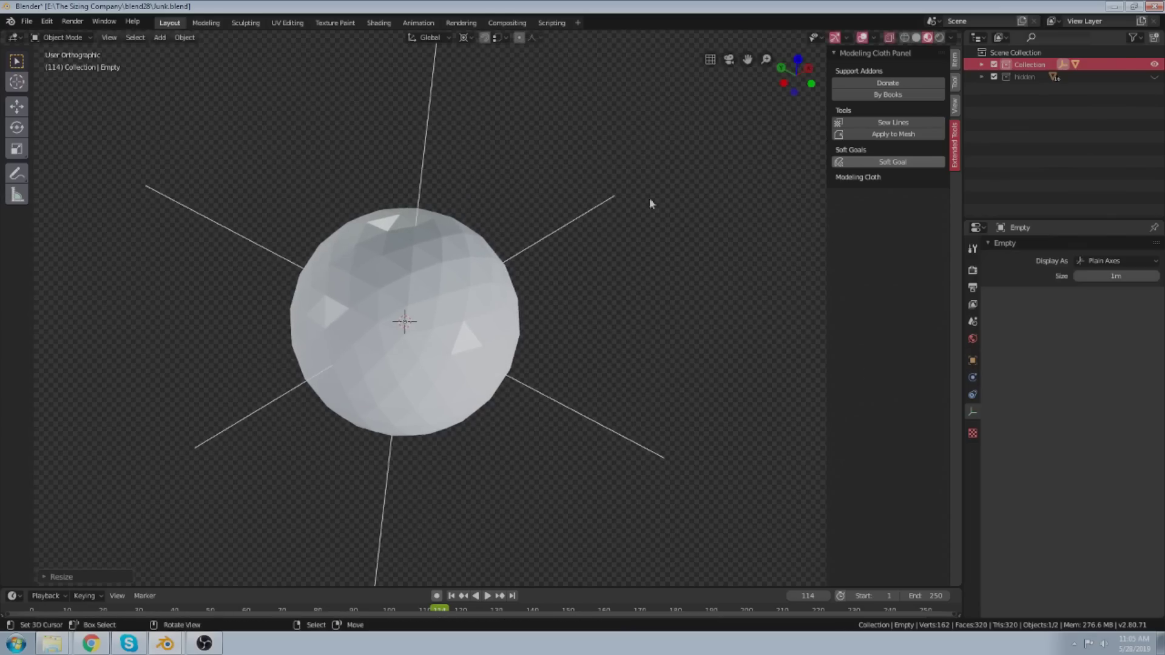
Make the empty a Soft Goal and turn the ico sphere into Modeling Cloth.
click(898, 163)
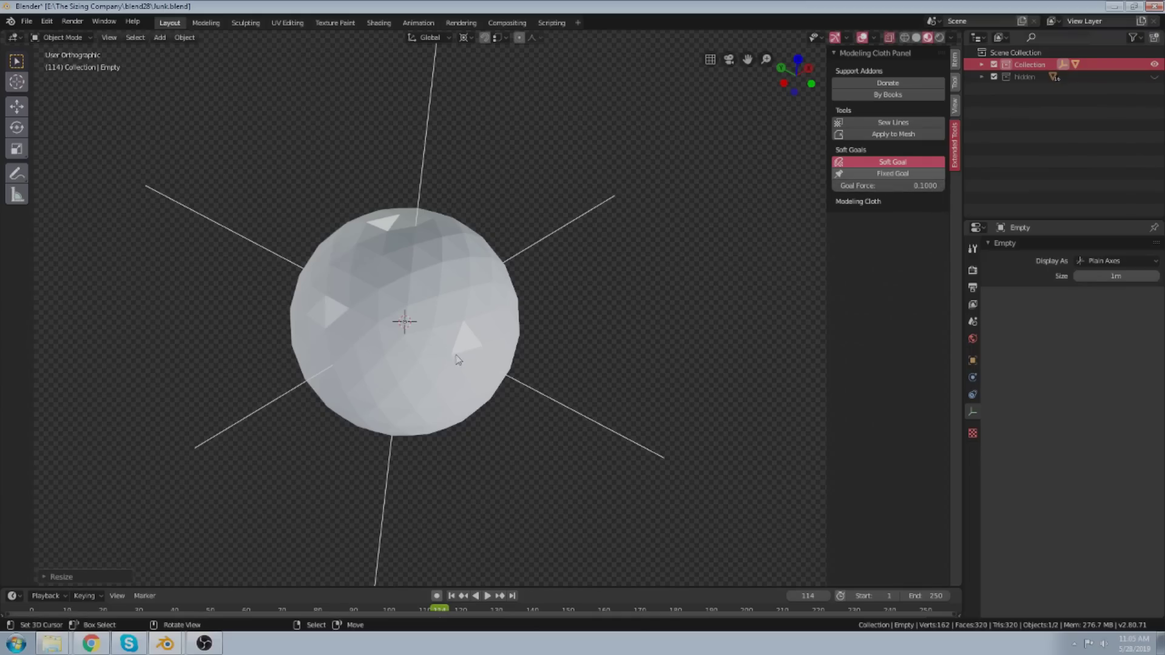
middle_drag(587, 322, 567, 258)
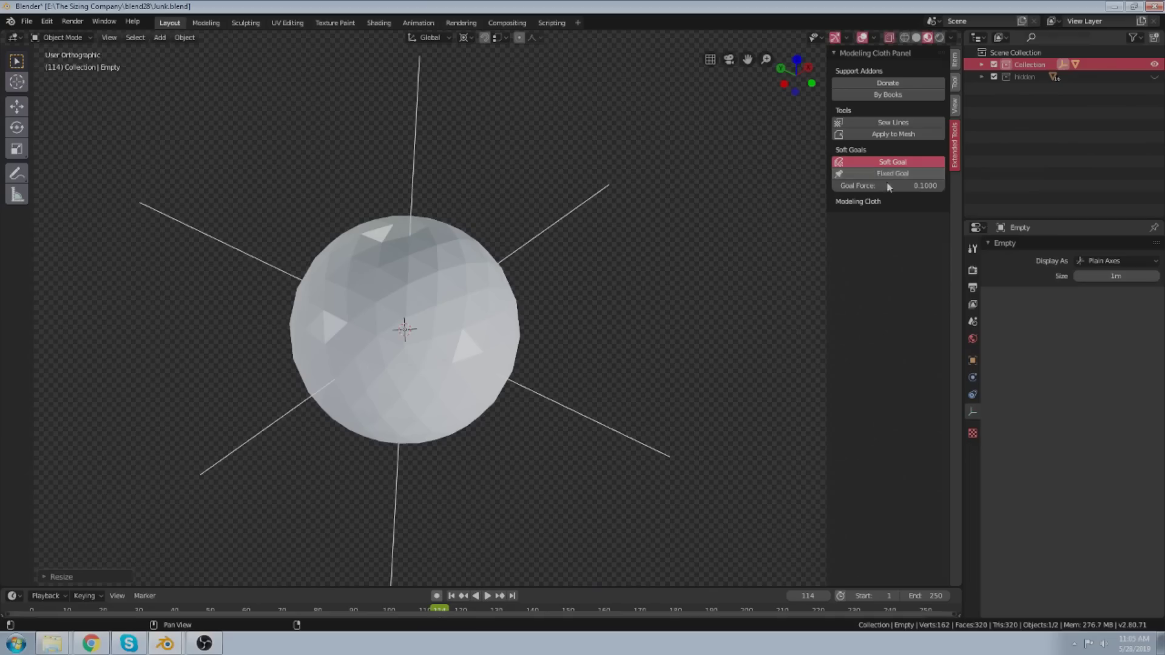
middle_drag(474, 277, 442, 289)
click(444, 256)
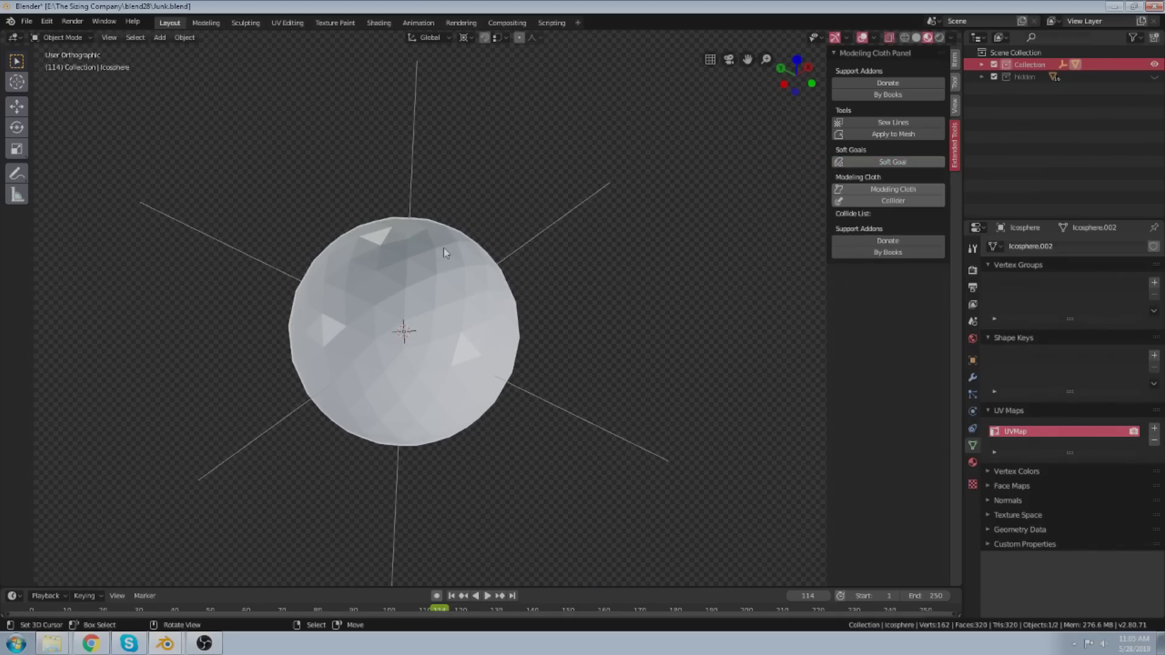
click(903, 191)
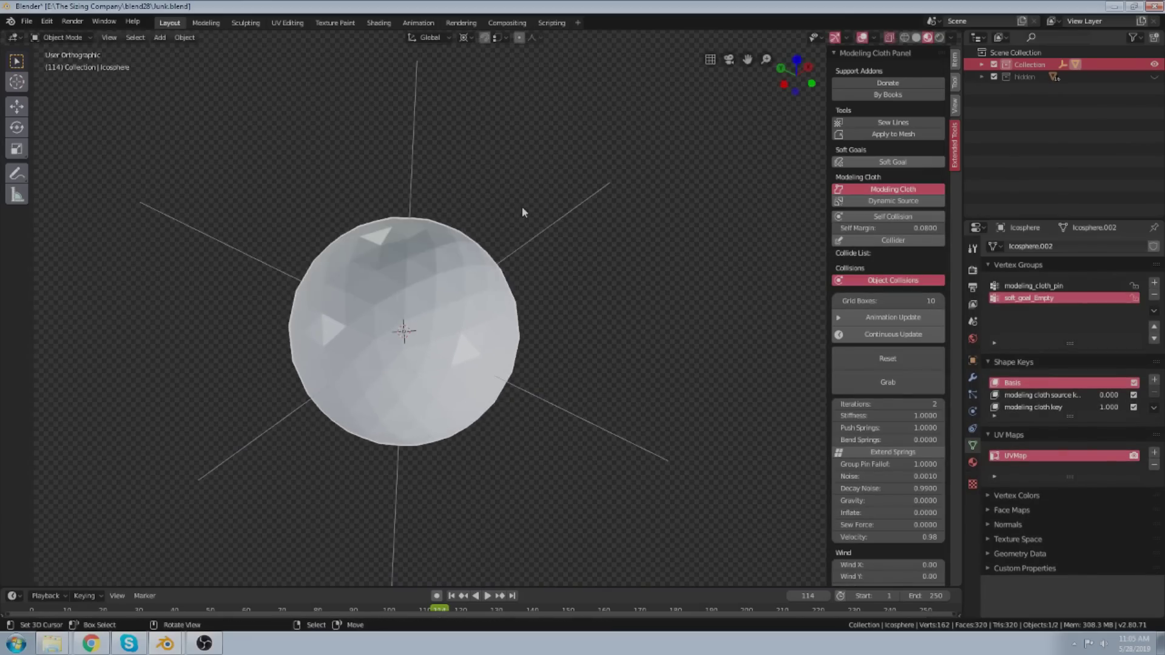
right_click(573, 202)
key(g)
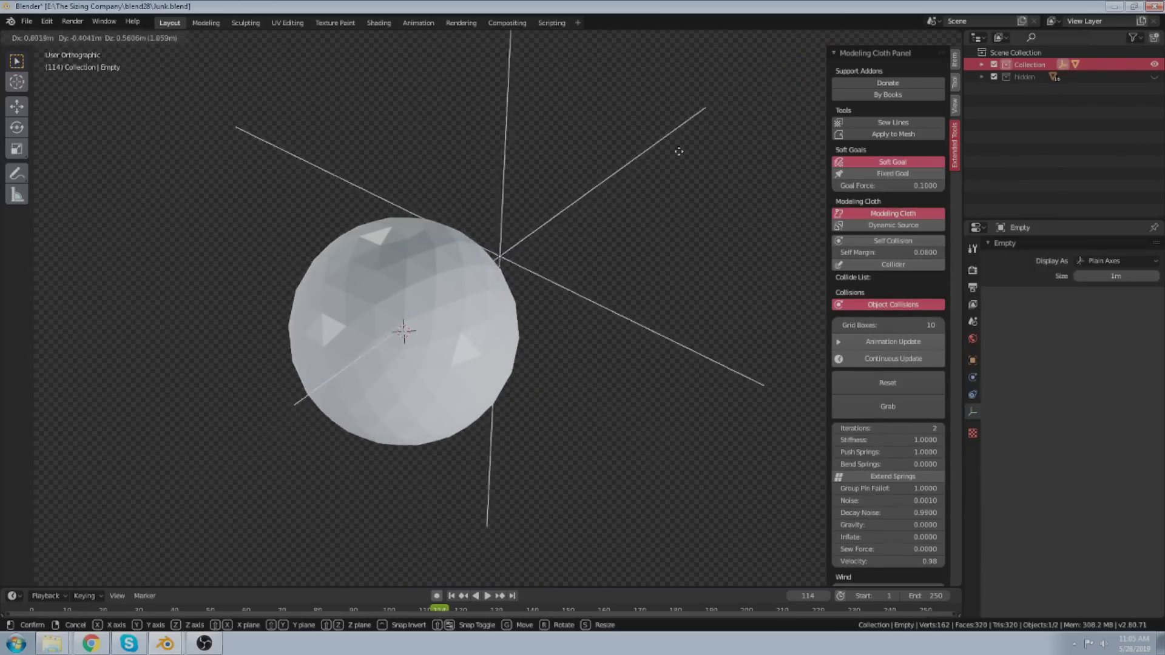
right_click(464, 226)
Assign all of the ico sphere's vertices to the soft_goal_Empty vertex group with weight 1.000.
right_click(442, 242)
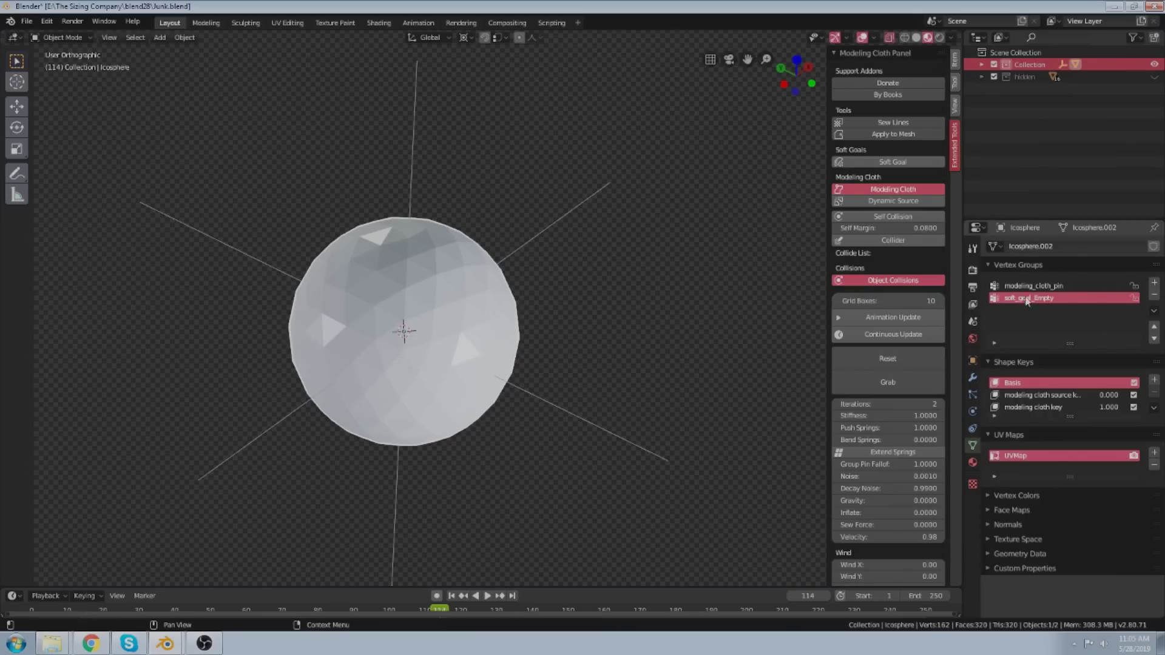
key(Tab)
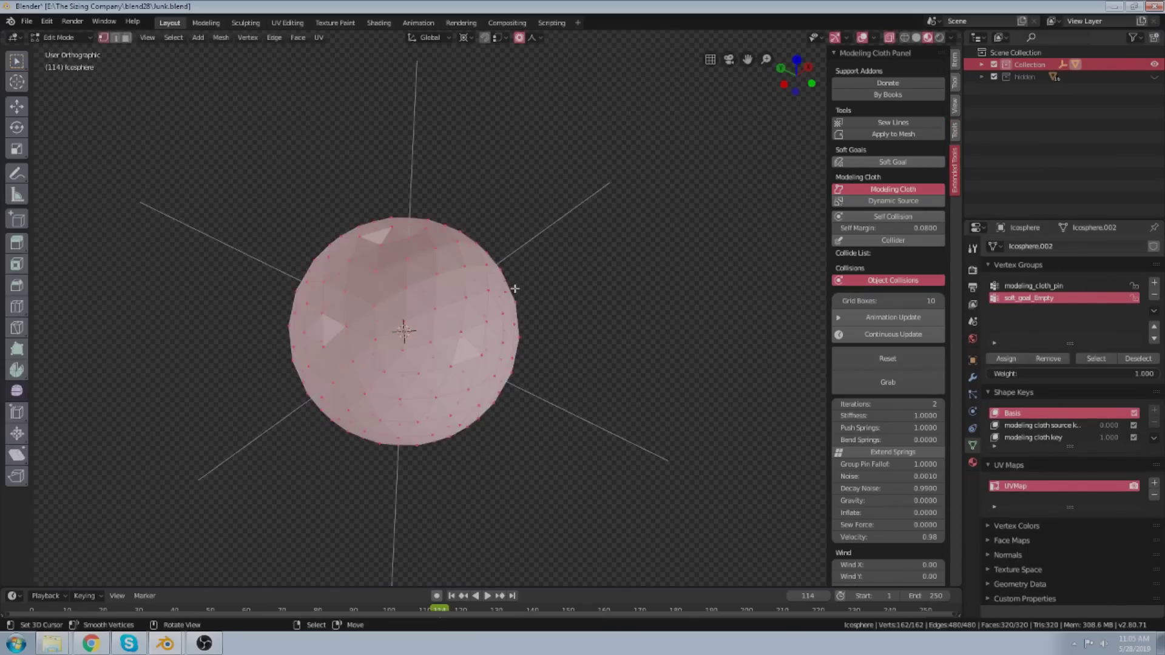
click(1005, 359)
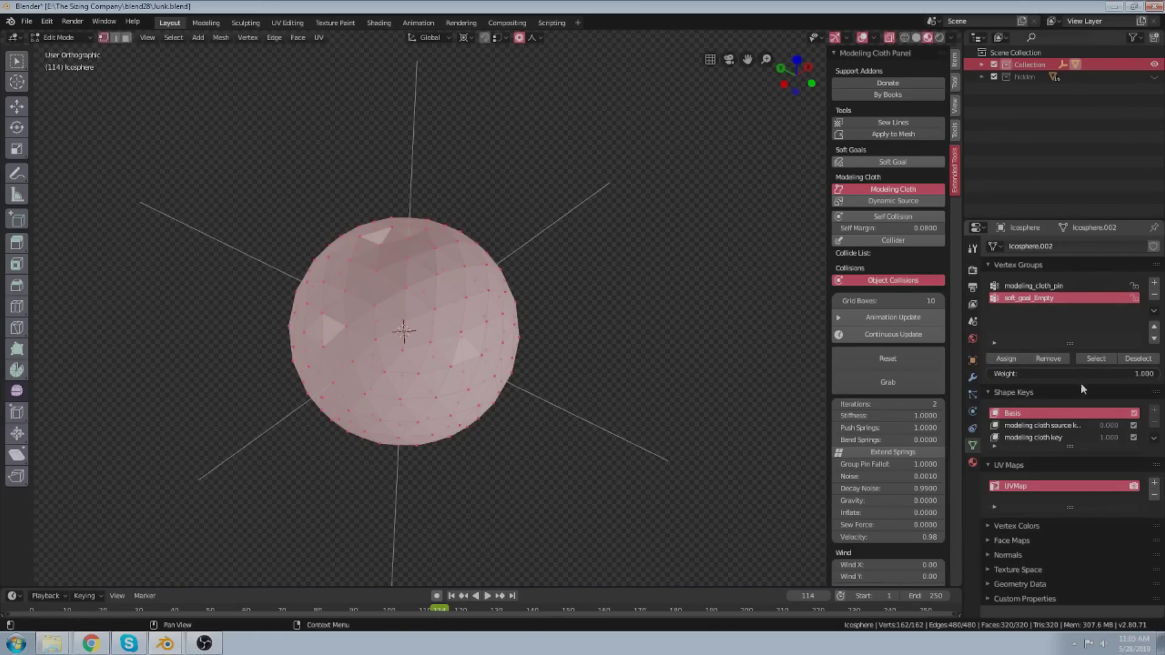
key(Tab)
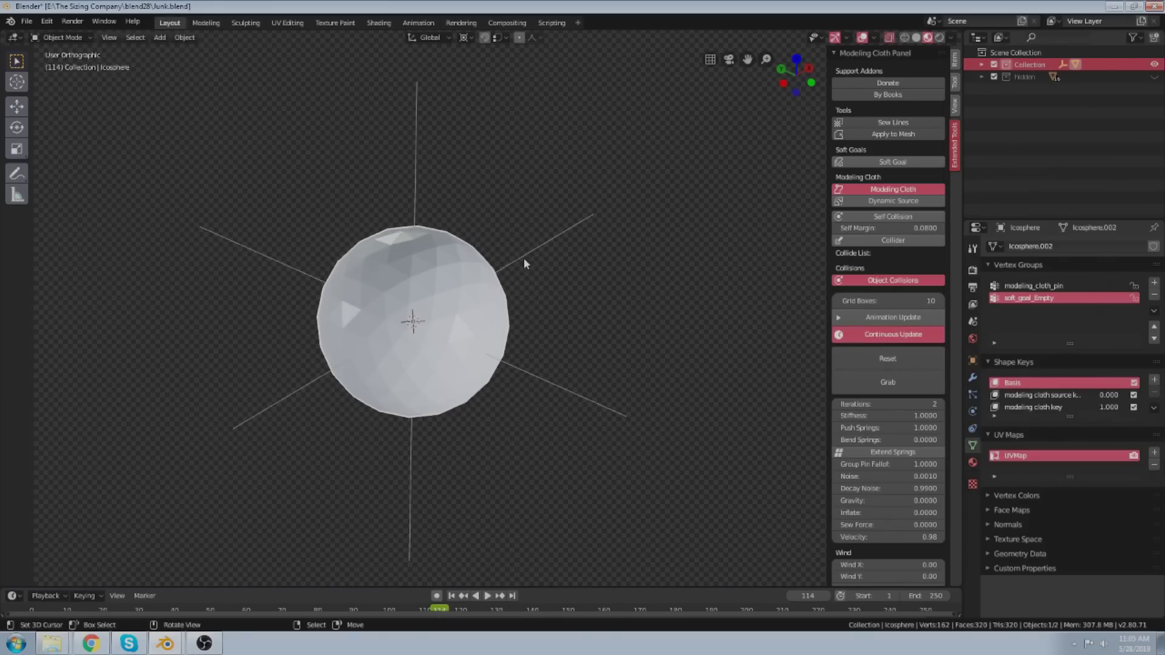
Move the Soft Goal empty from side to side a few times to pull the cloth ico sphere along.
click(524, 257)
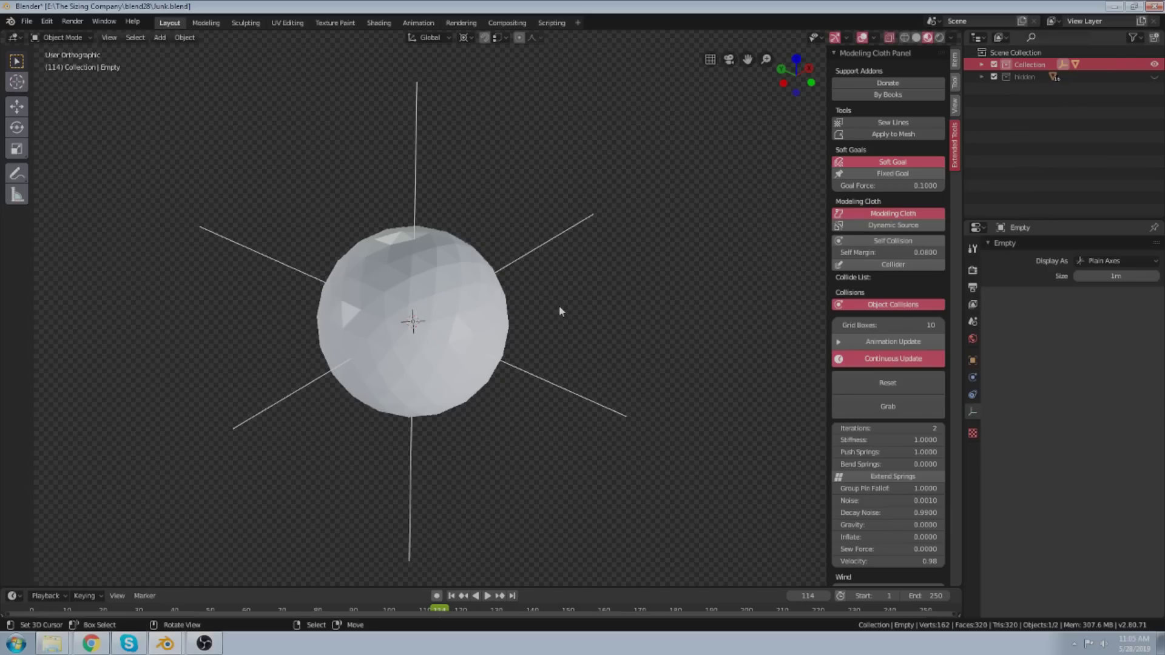
key(g)
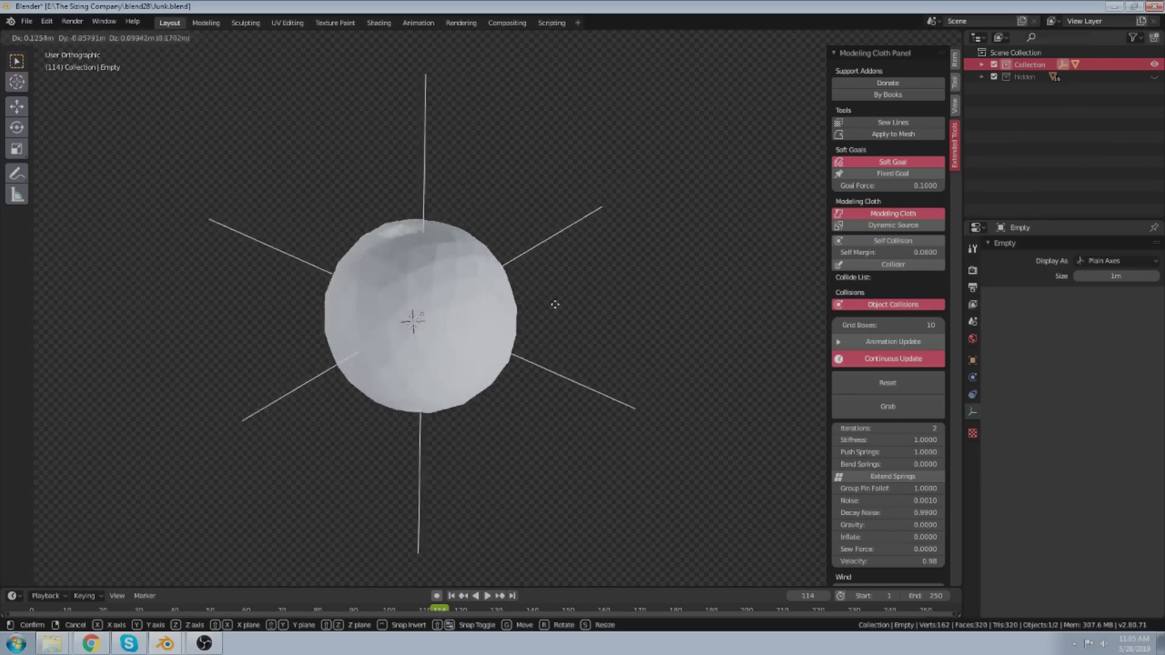
right_click(756, 292)
key(g)
right_click(597, 288)
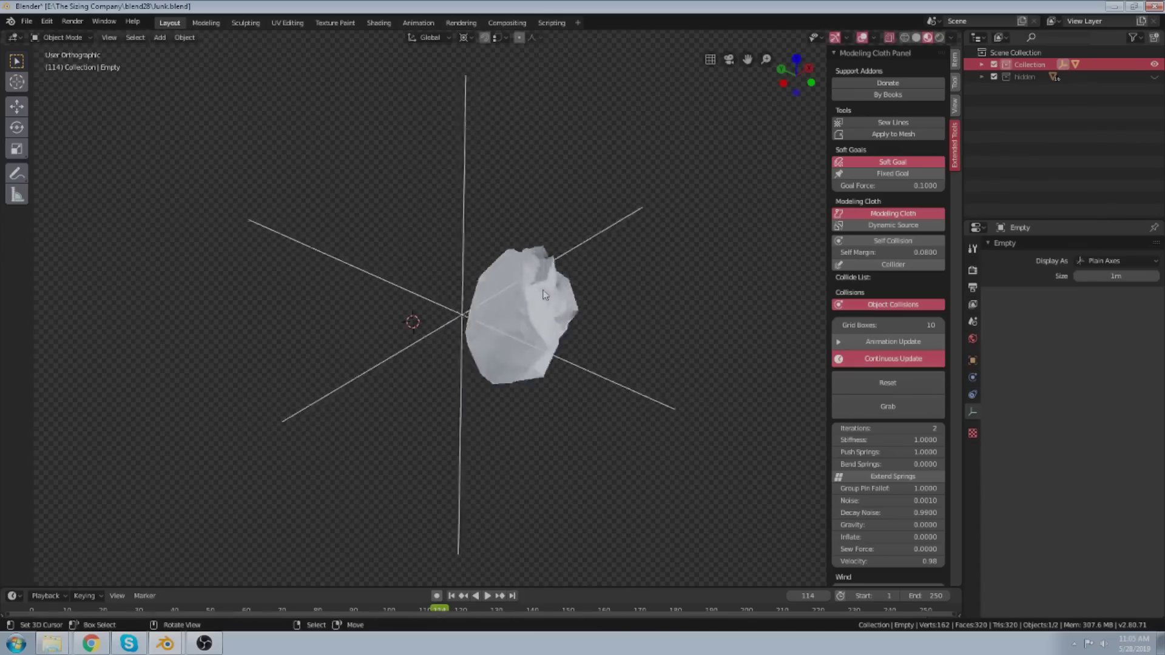
click(544, 295)
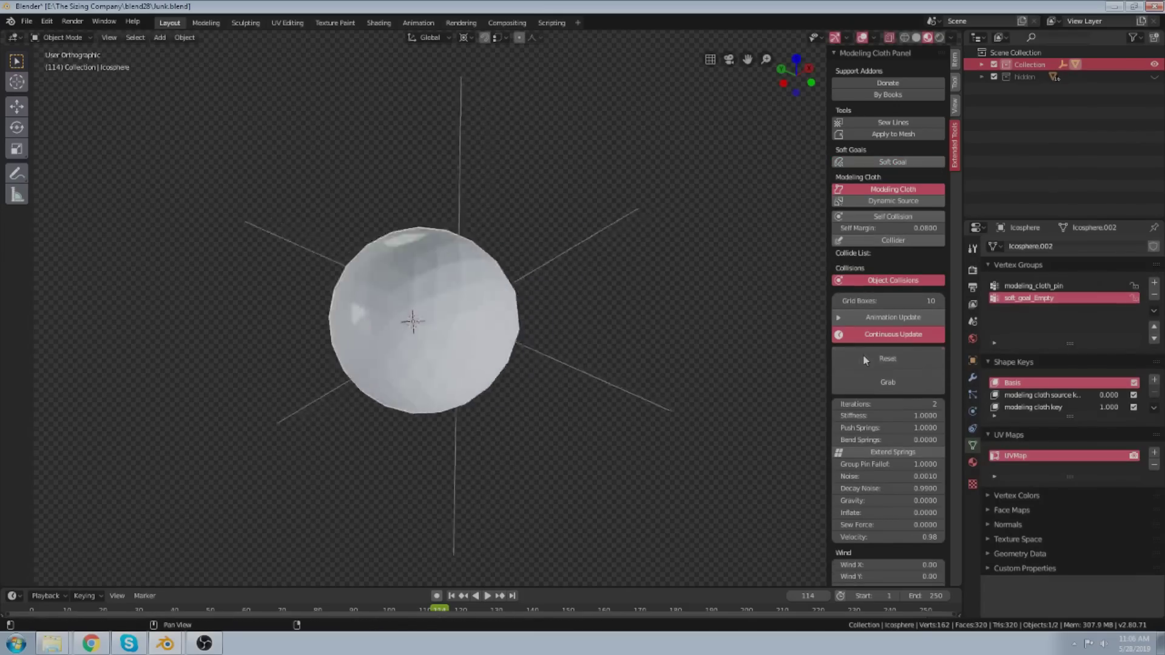
scroll(503, 195, up, 3)
right_click(443, 150)
scroll(444, 150, down, 3)
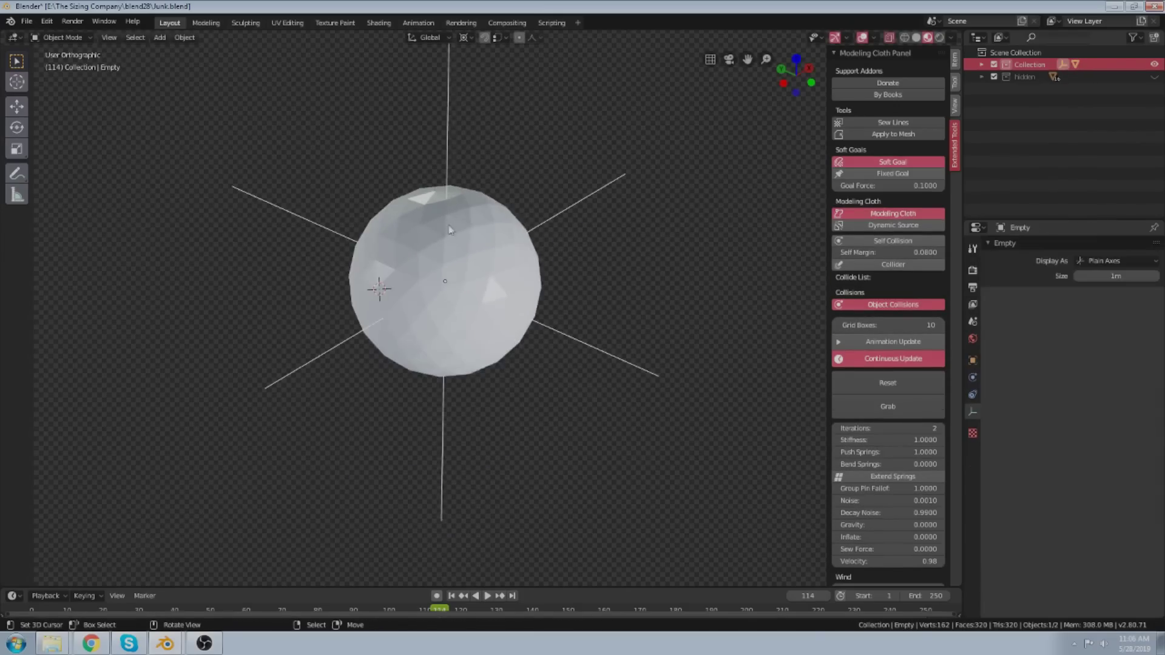
key(g)
click(239, 260)
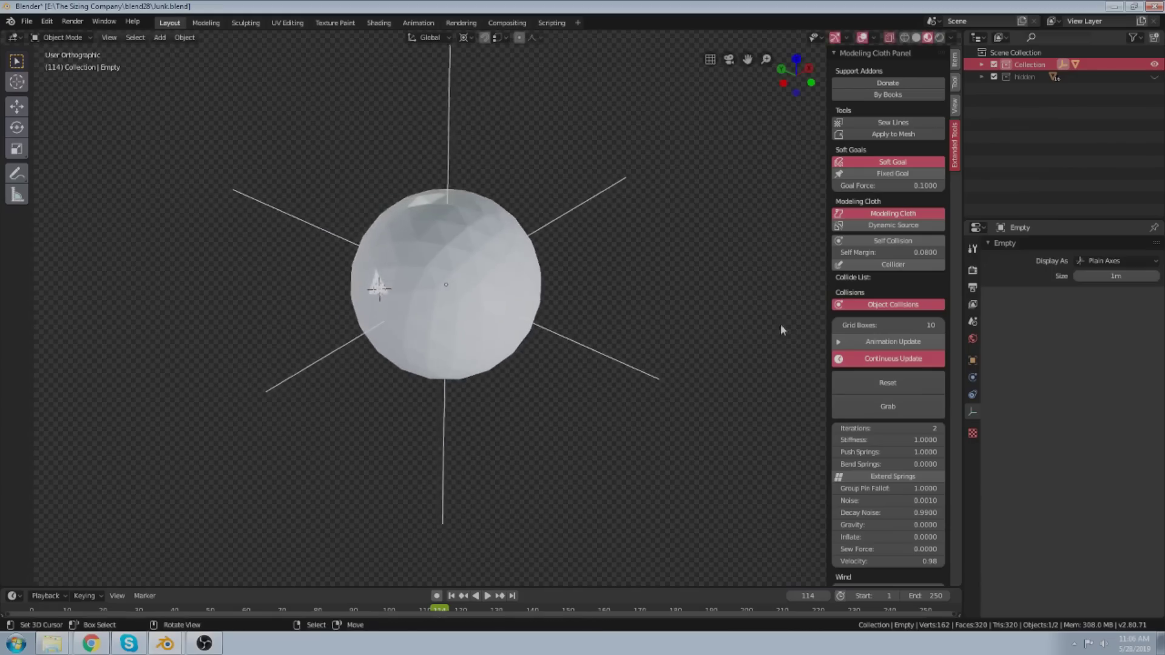
Use the cloth Grab tool to pull the ico sphere around and drag its empty with it.
click(888, 406)
drag(411, 228, 163, 222)
mouse_move(335, 227)
mouse_down()
mouse_move(390, 229)
mouse_move(631, 307)
mouse_move(679, 375)
mouse_up()
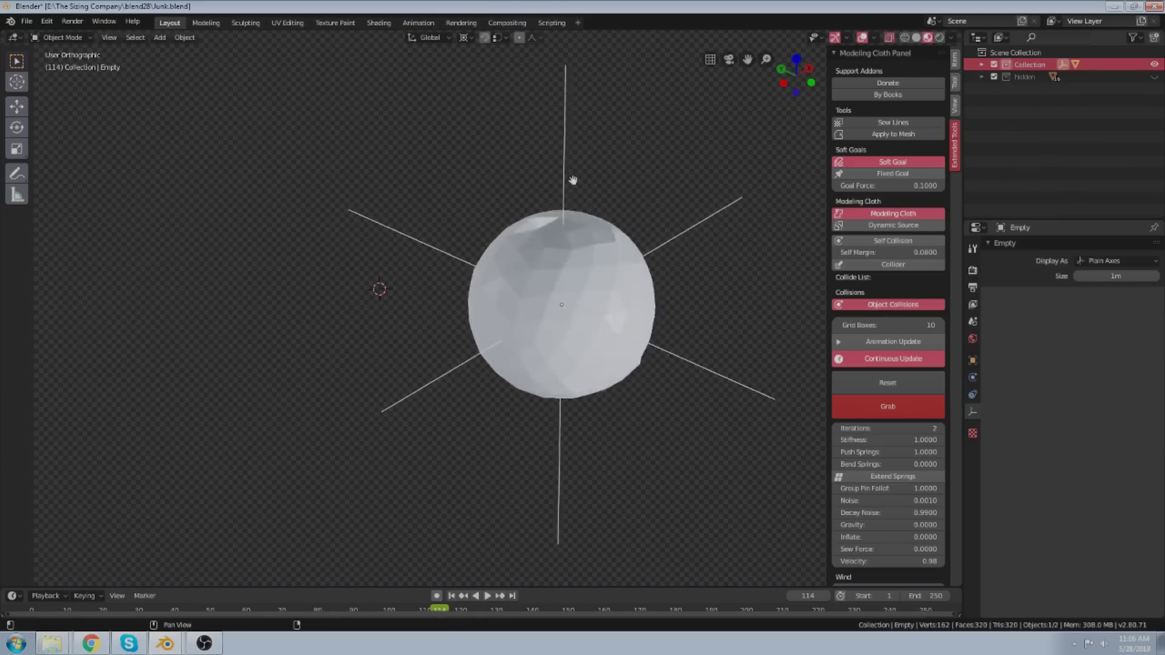
key(Escape)
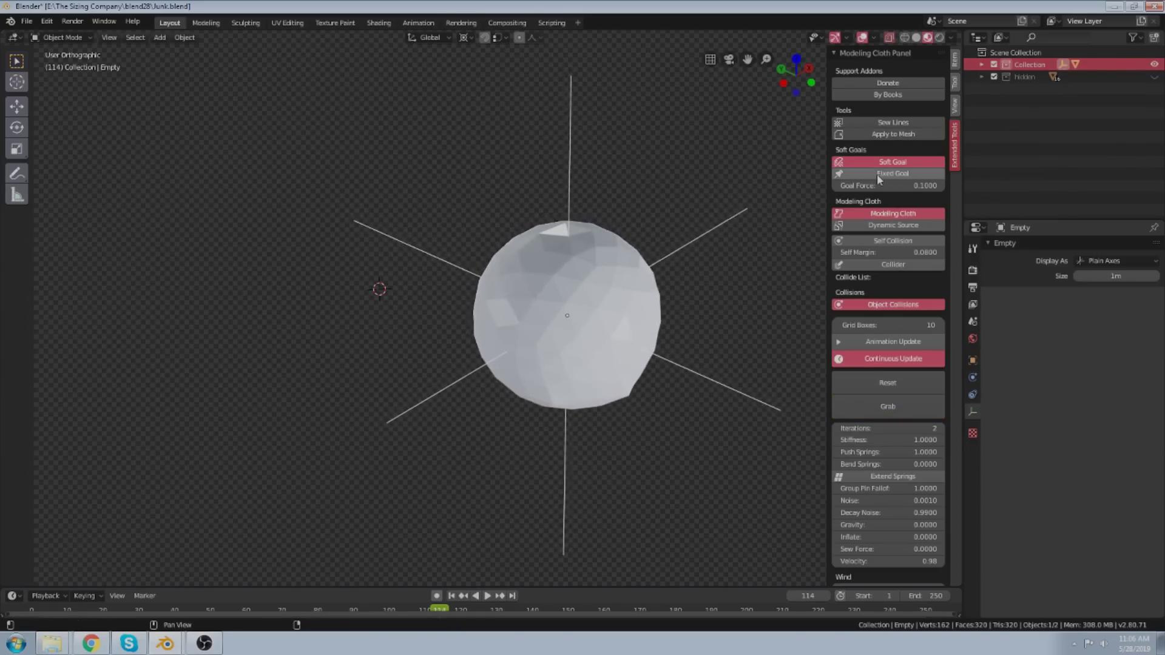
Enable Fixed Goal for the empty and pull the ico sphere's surface in several directions with the Grab tool.
click(870, 176)
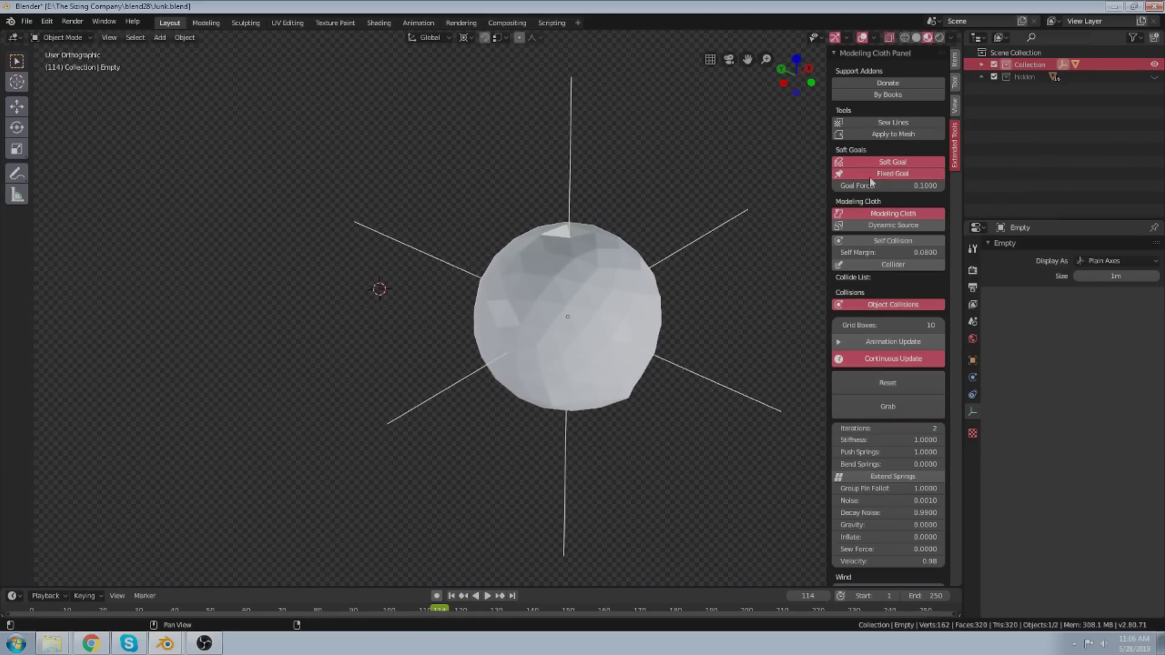
click(895, 405)
mouse_move(520, 297)
mouse_down()
mouse_move(473, 258)
mouse_move(368, 214)
mouse_up()
drag(502, 285, 400, 295)
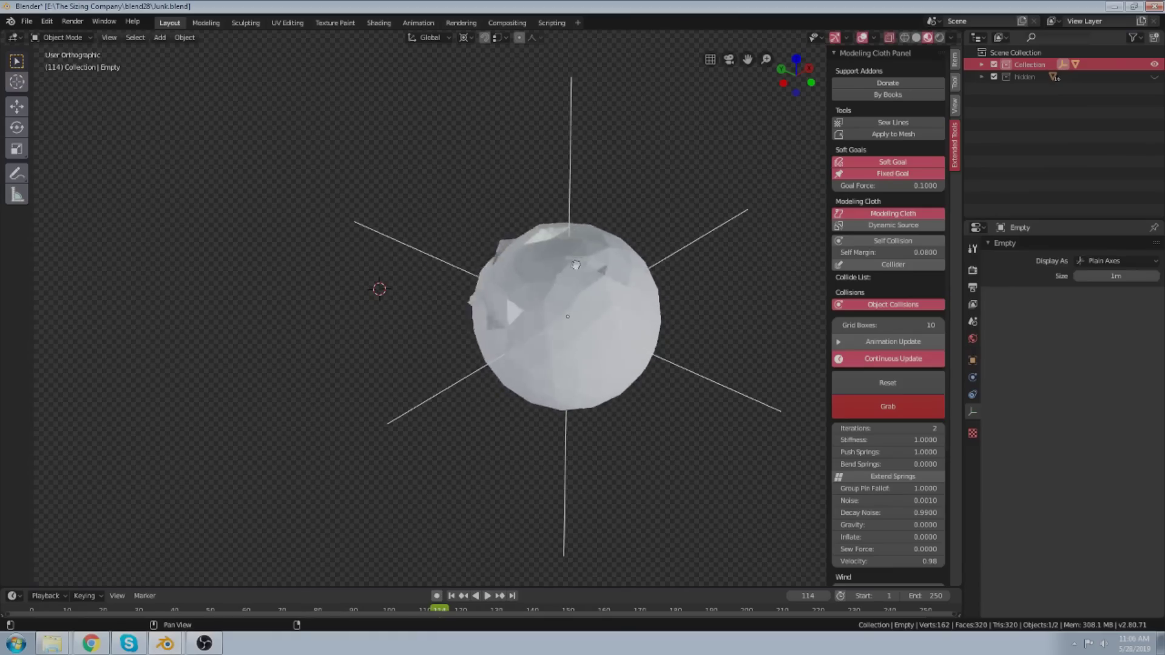
mouse_move(608, 245)
mouse_down()
mouse_move(593, 409)
mouse_move(609, 247)
mouse_move(712, 368)
mouse_move(617, 249)
mouse_move(617, 429)
mouse_up()
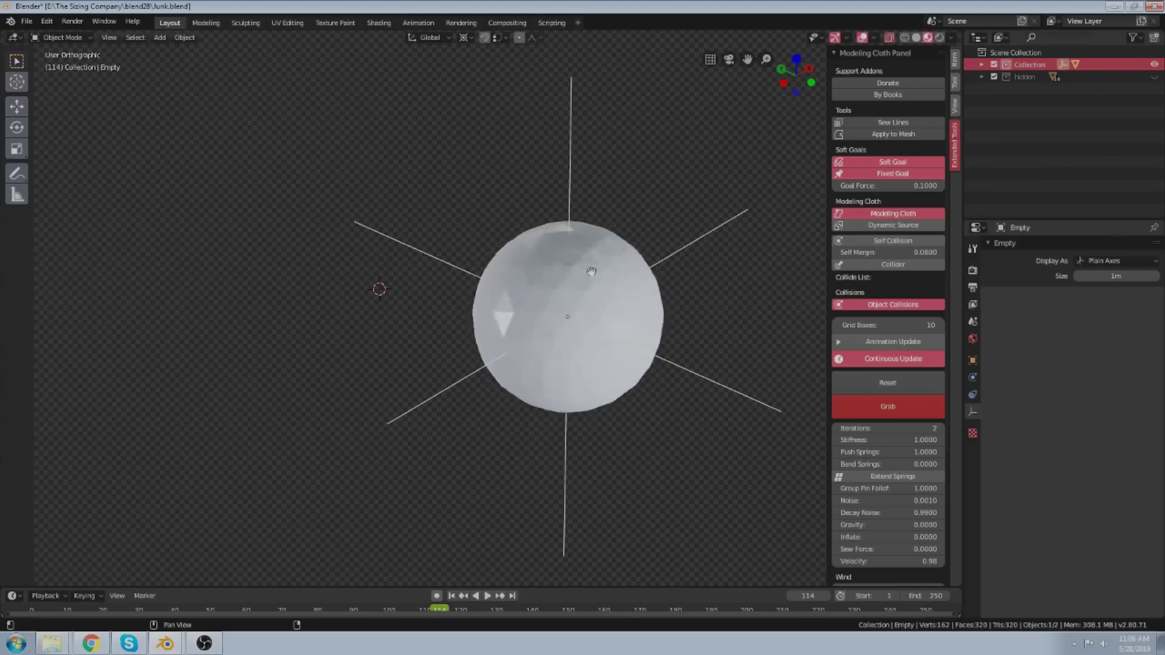
drag(590, 271, 434, 359)
drag(568, 314, 466, 383)
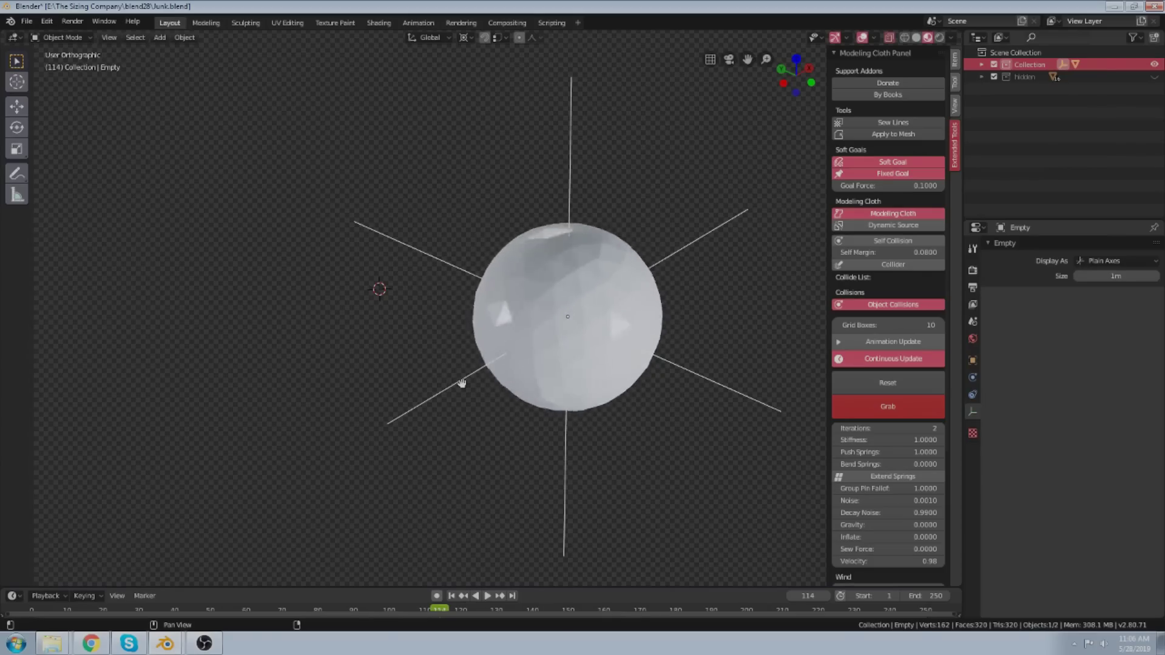
key(Escape)
middle_drag(600, 344, 538, 337)
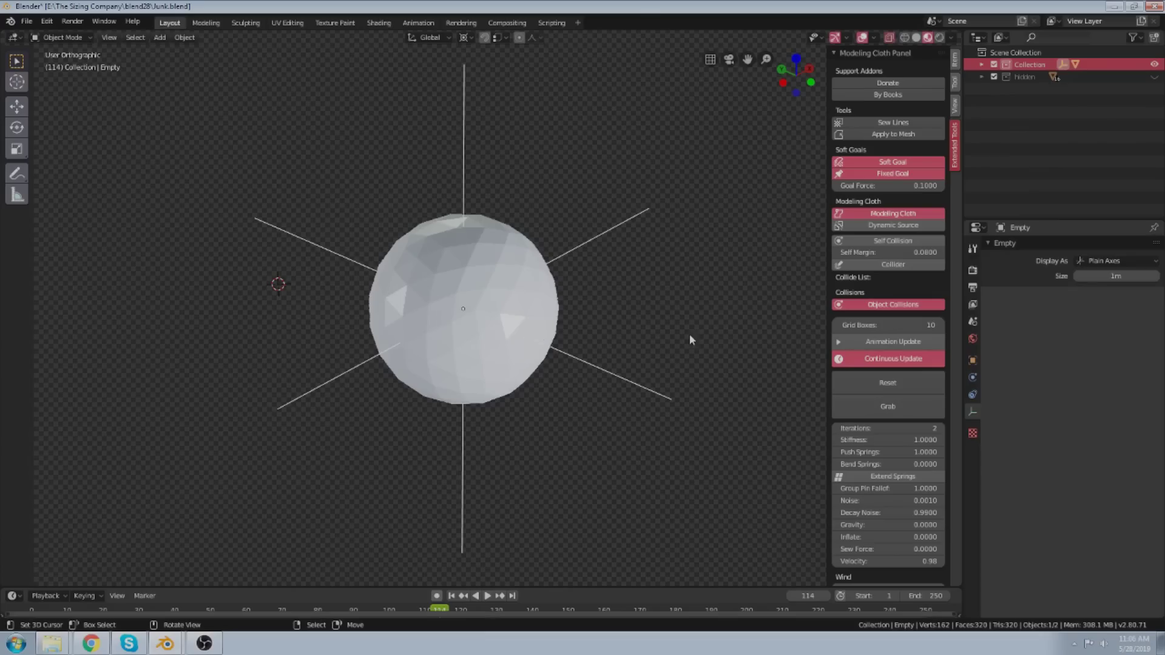
Set the empty's Goal Force to 0.001 and move the empty sideways and back to pull the cloth.
click(883, 162)
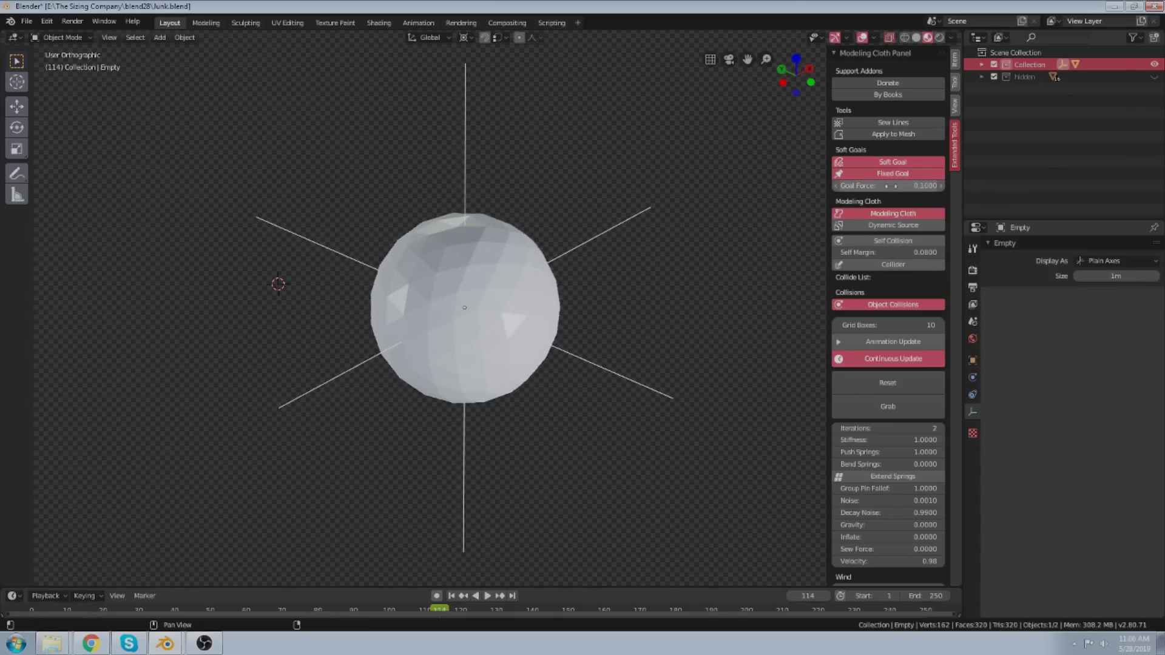
drag(892, 187, 879, 186)
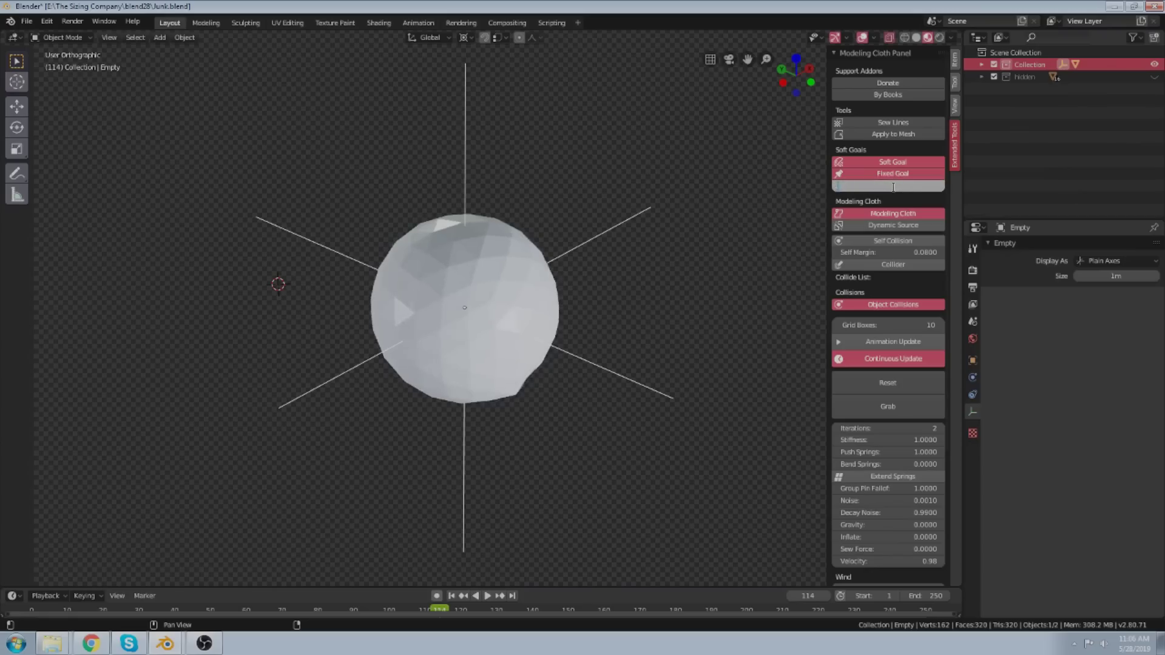
text(1)
key(Return)
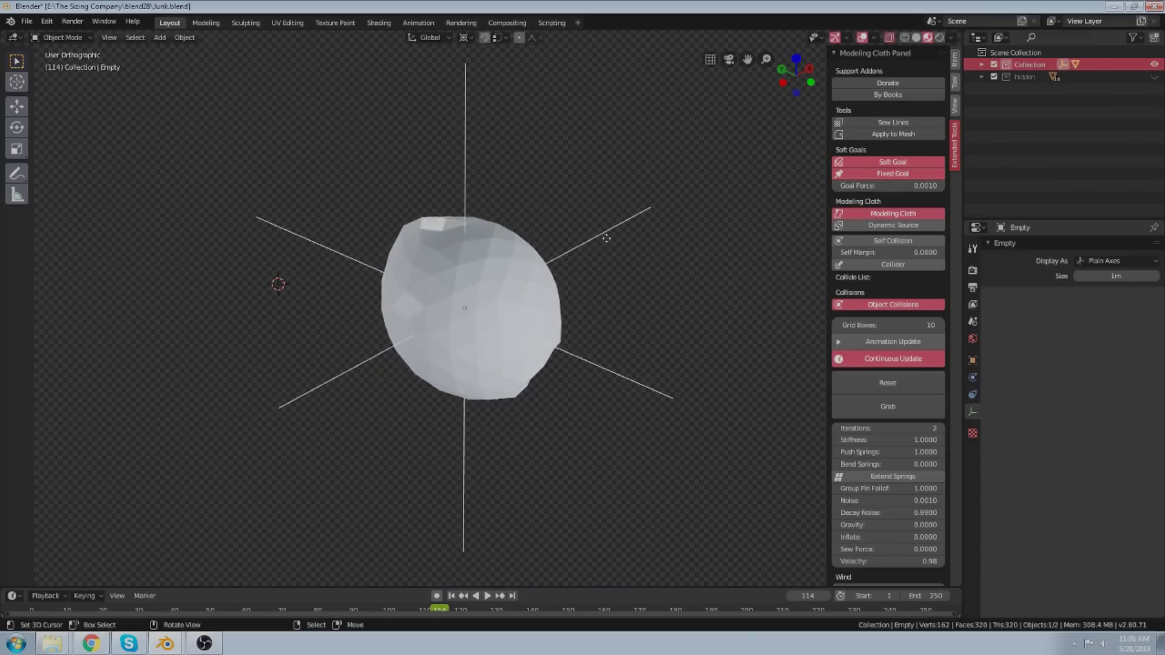
key(g)
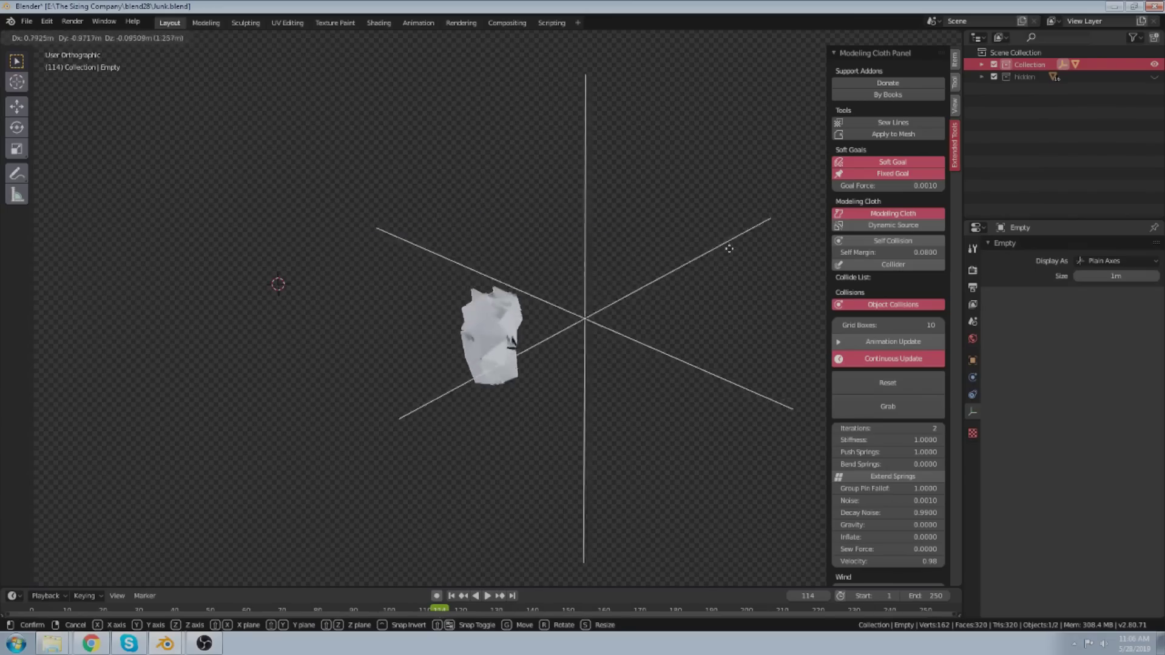
click(612, 242)
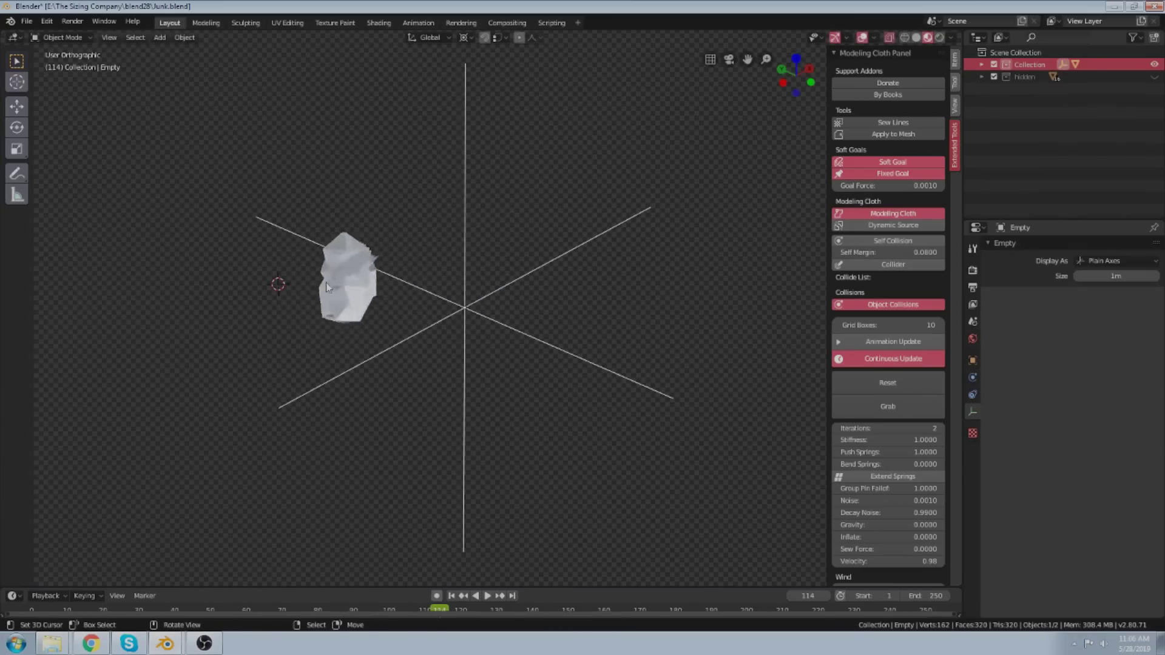
Set the ico sphere's Inflate to 0.03 and move the empty to pull the inflated cloth.
click(326, 287)
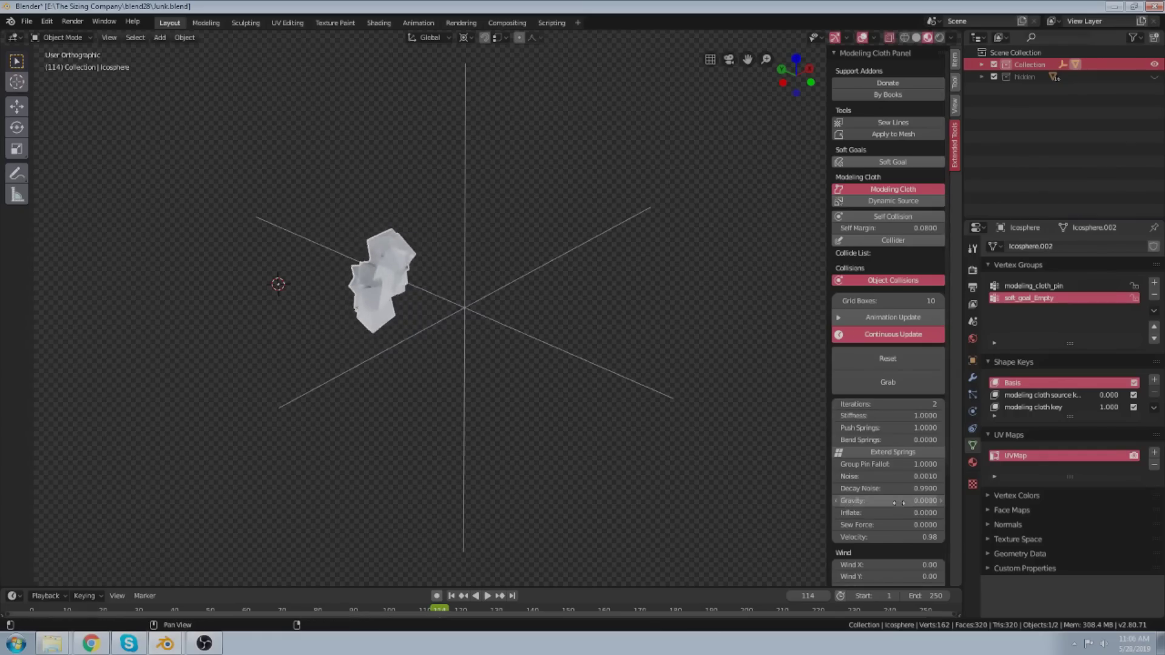
drag(902, 513, 931, 513)
click(613, 241)
key(g)
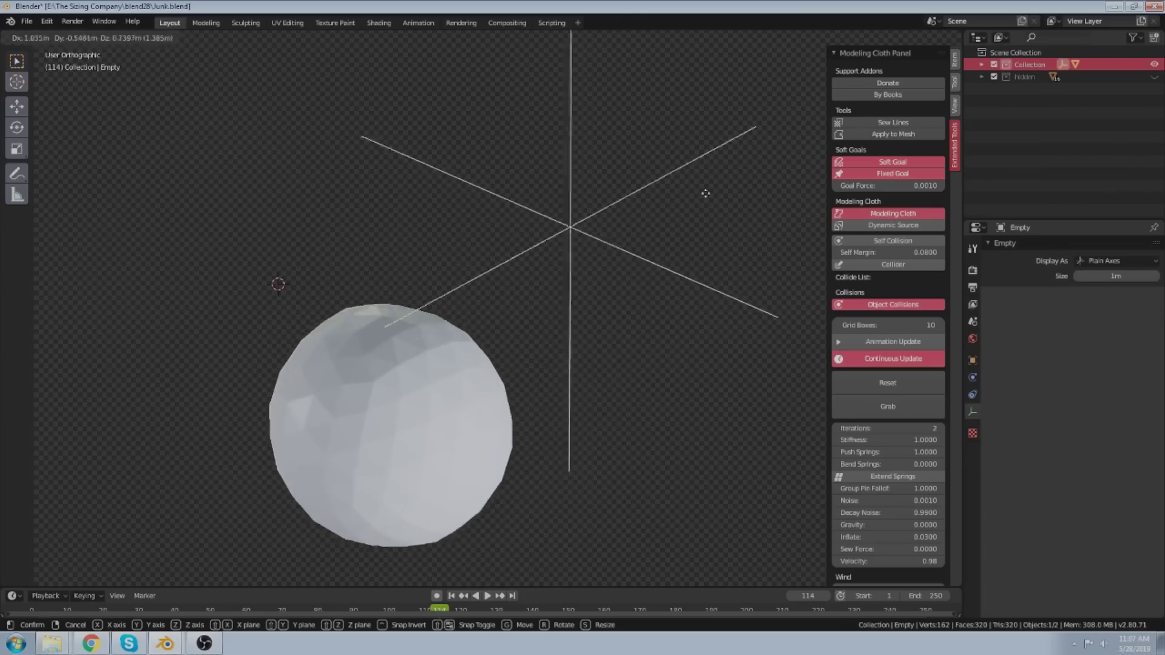
click(598, 276)
Swing the empty around in wide movements so the inflated cloth sphere trails behind it.
scroll(532, 221, down, 5)
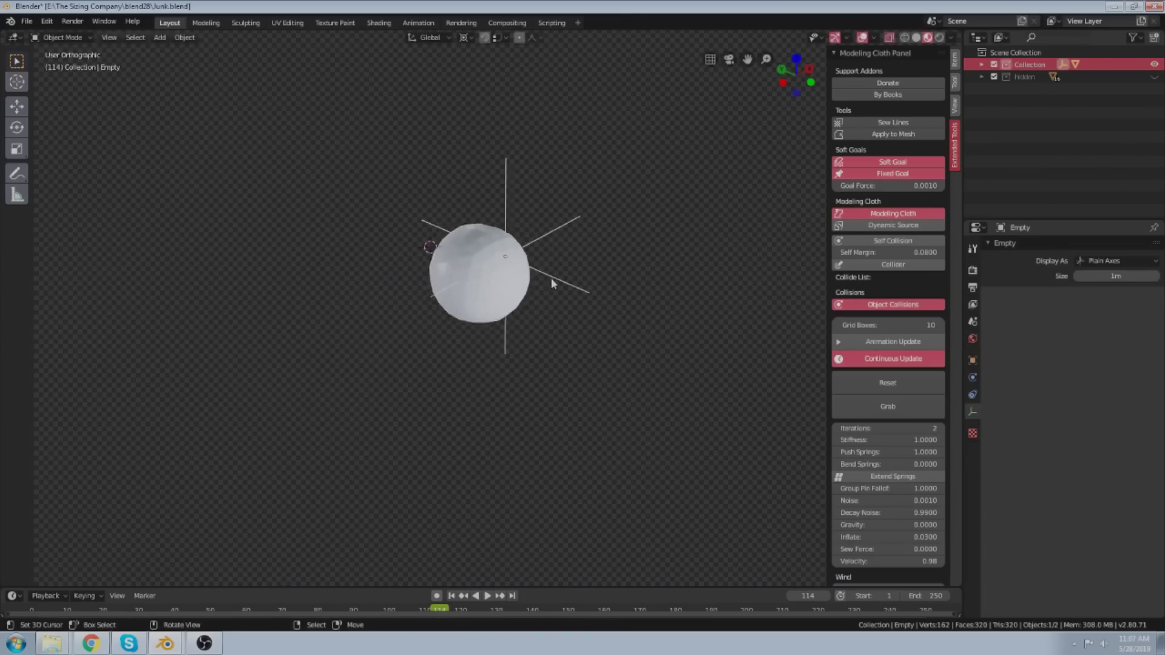
key(g)
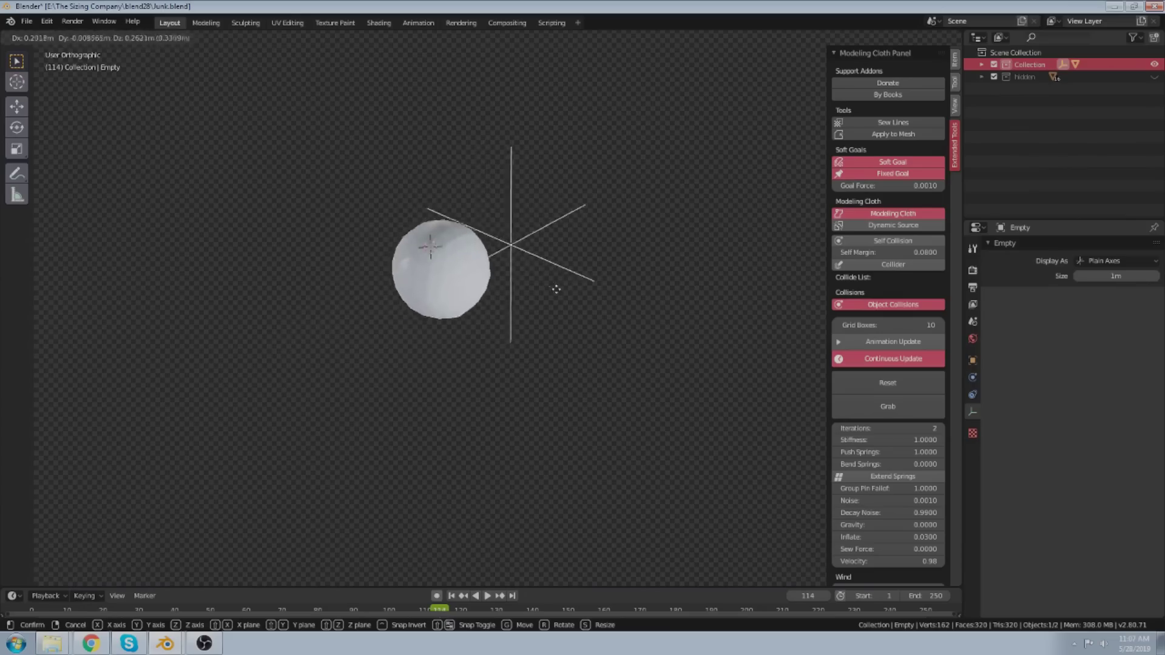
click(577, 327)
scroll(576, 327, up, 3)
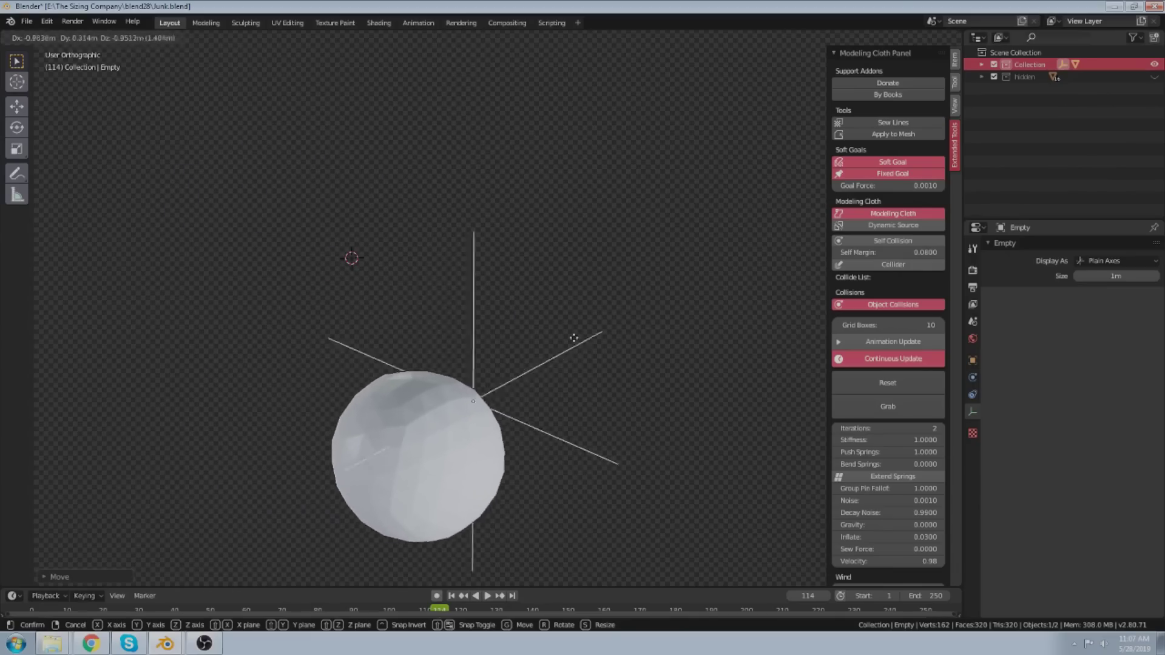
click(632, 266)
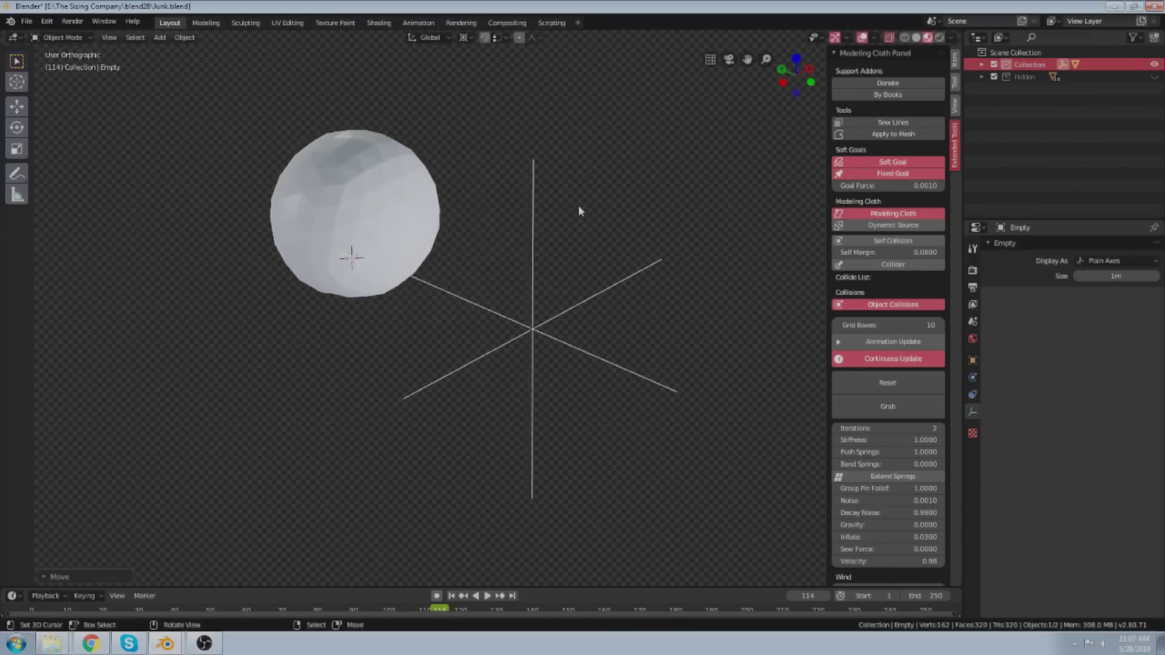
Disable Fixed Goal for the empty and pull the inflated sphere across the scene with the Grab tool.
click(920, 175)
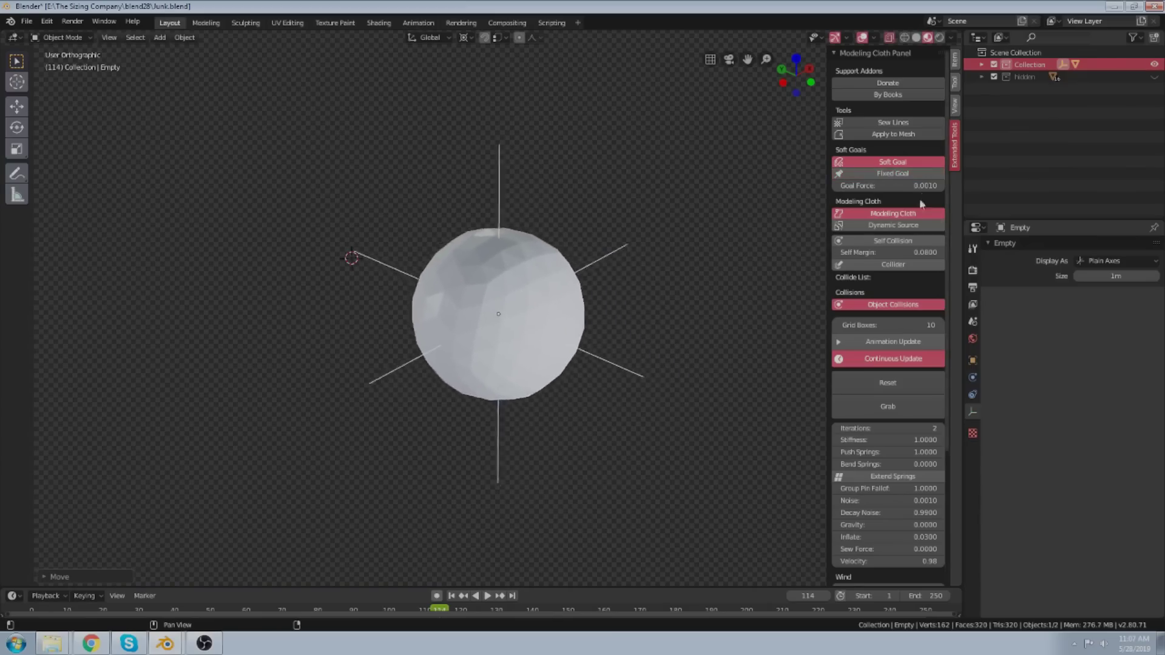
click(887, 407)
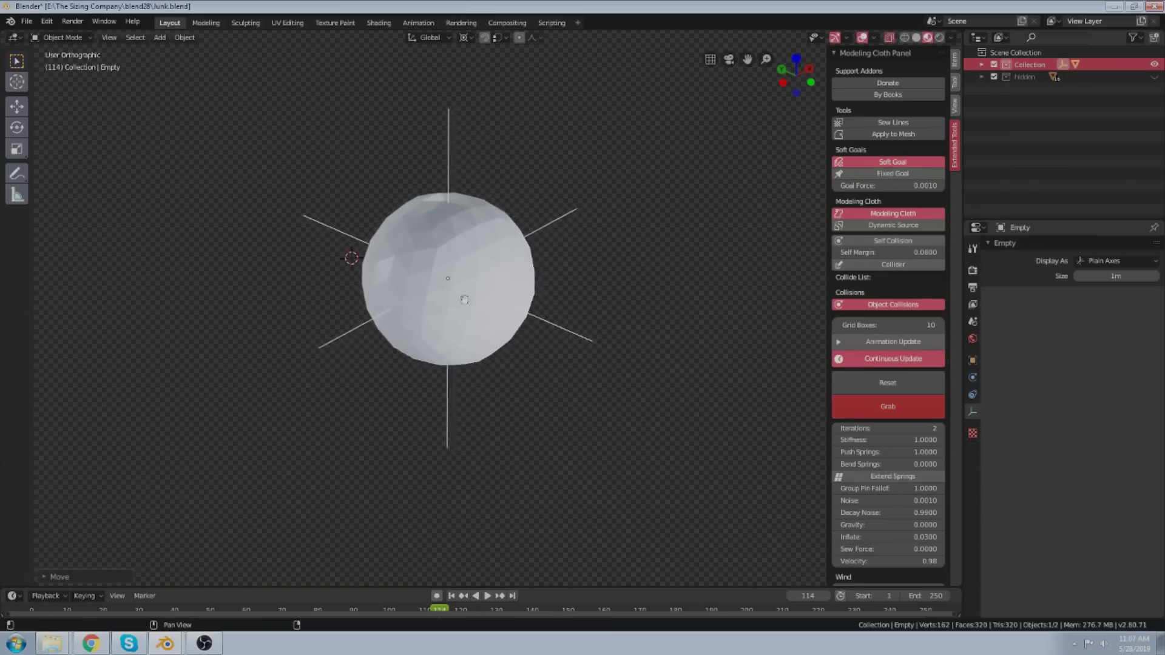
mouse_move(464, 299)
mouse_down()
mouse_move(328, 299)
mouse_move(516, 305)
mouse_move(713, 276)
mouse_up()
drag(625, 268, 372, 341)
key(Escape)
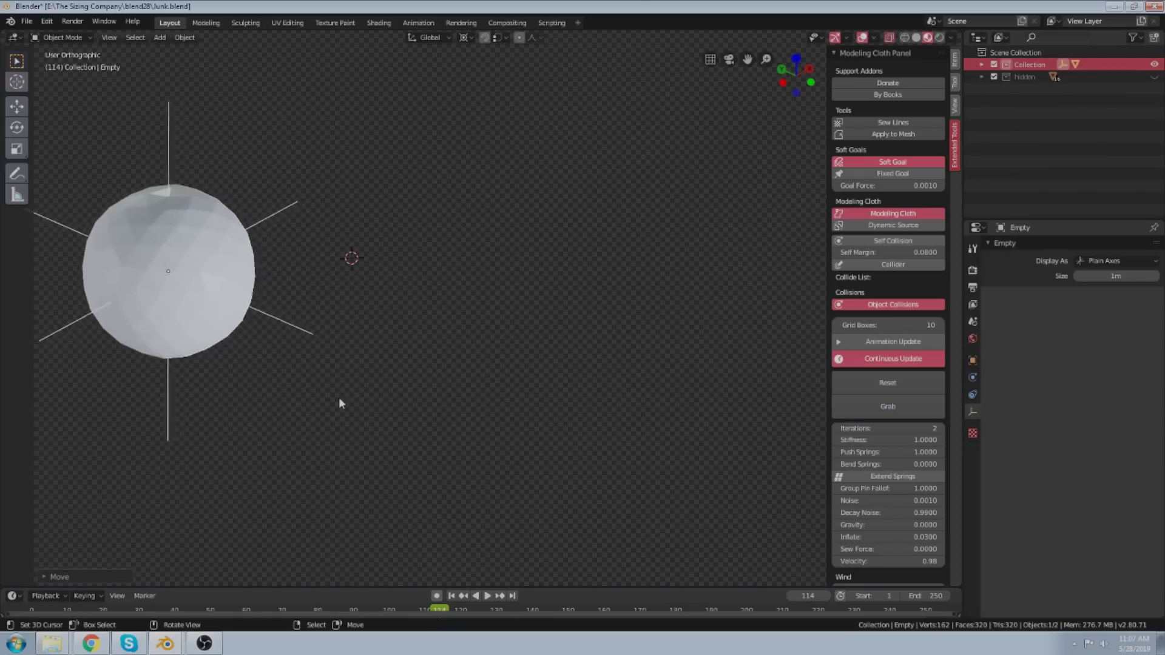
Examine the inflated cloth sphere and its empty from several angles and distances.
middle_drag(267, 336, 318, 347)
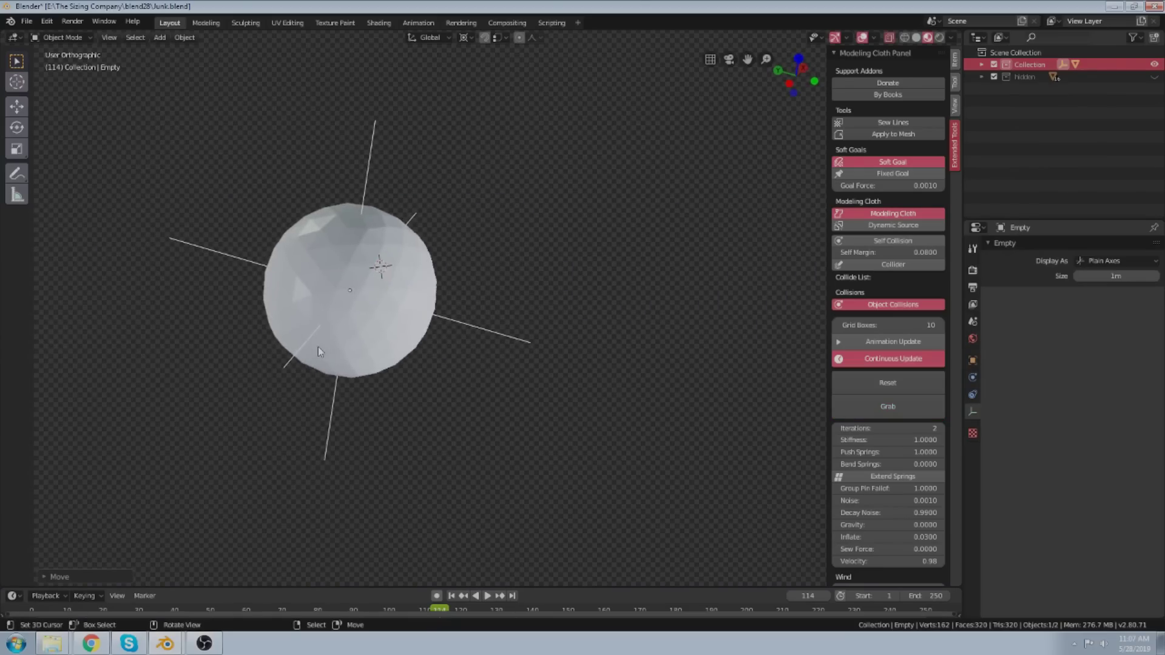
key(KP_Decimal)
middle_drag(423, 353, 512, 347)
scroll(553, 314, up, 2)
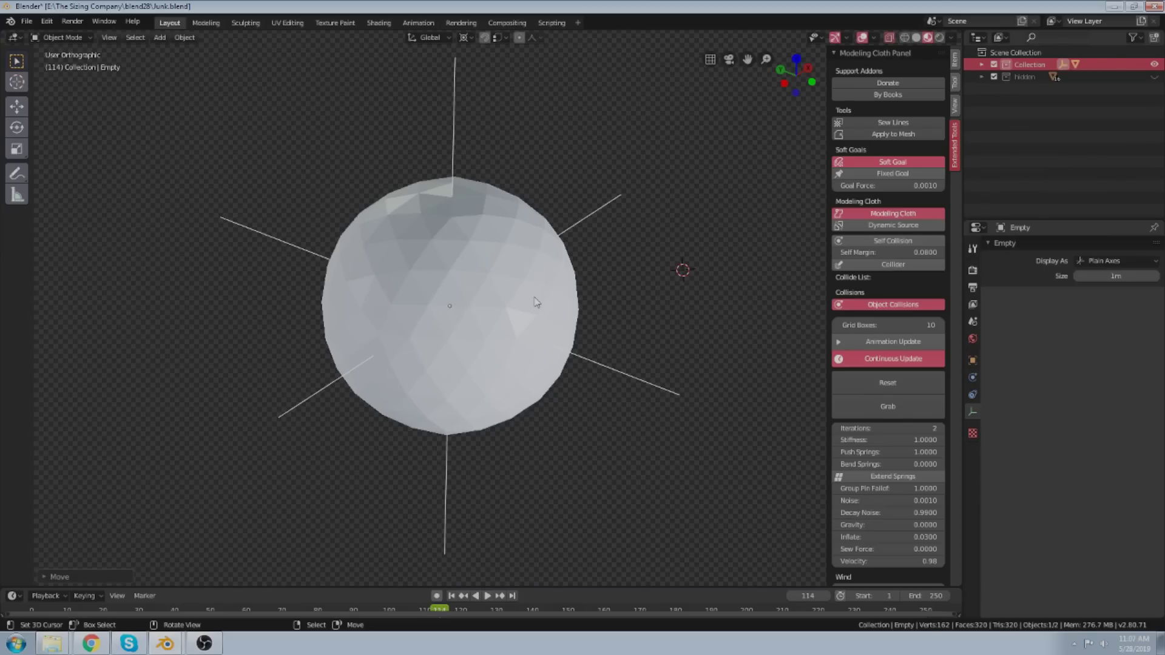
scroll(475, 242, up, 1)
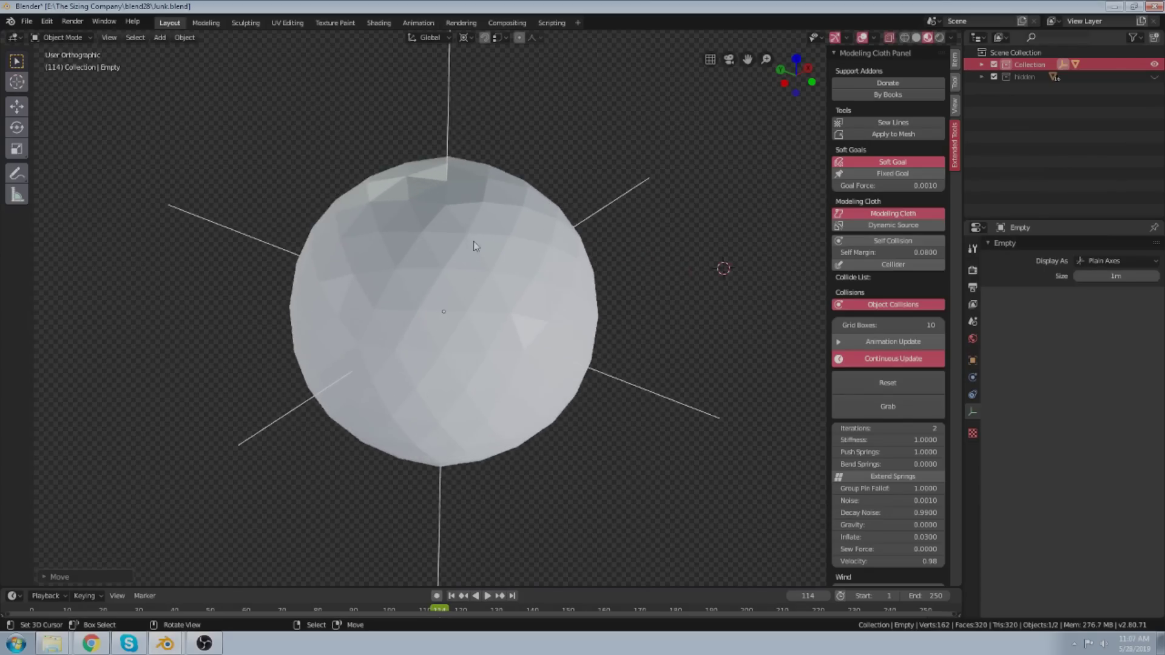
scroll(465, 250, down, 2)
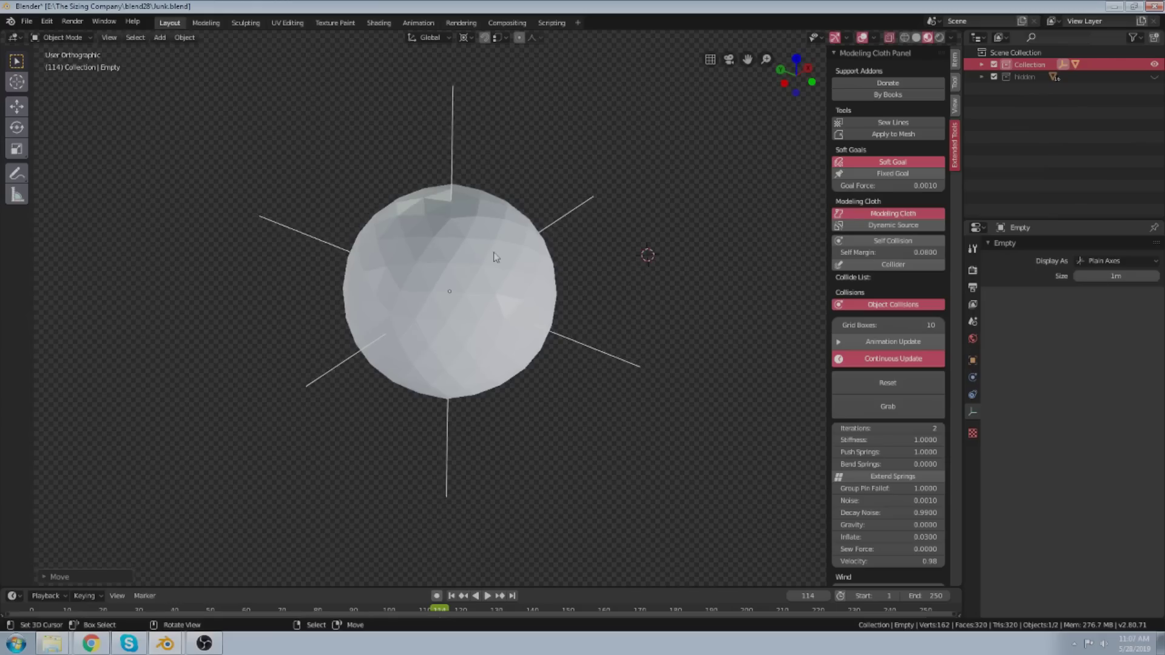
middle_drag(498, 255, 486, 283)
scroll(483, 279, up, 2)
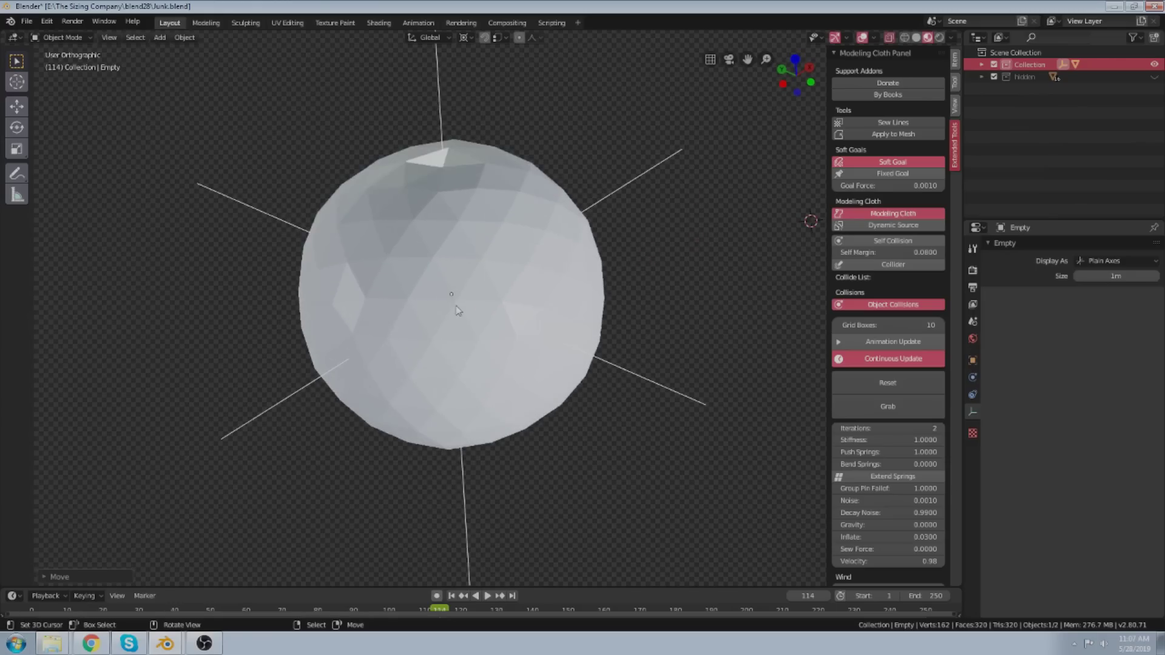
middle_drag(521, 344, 513, 352)
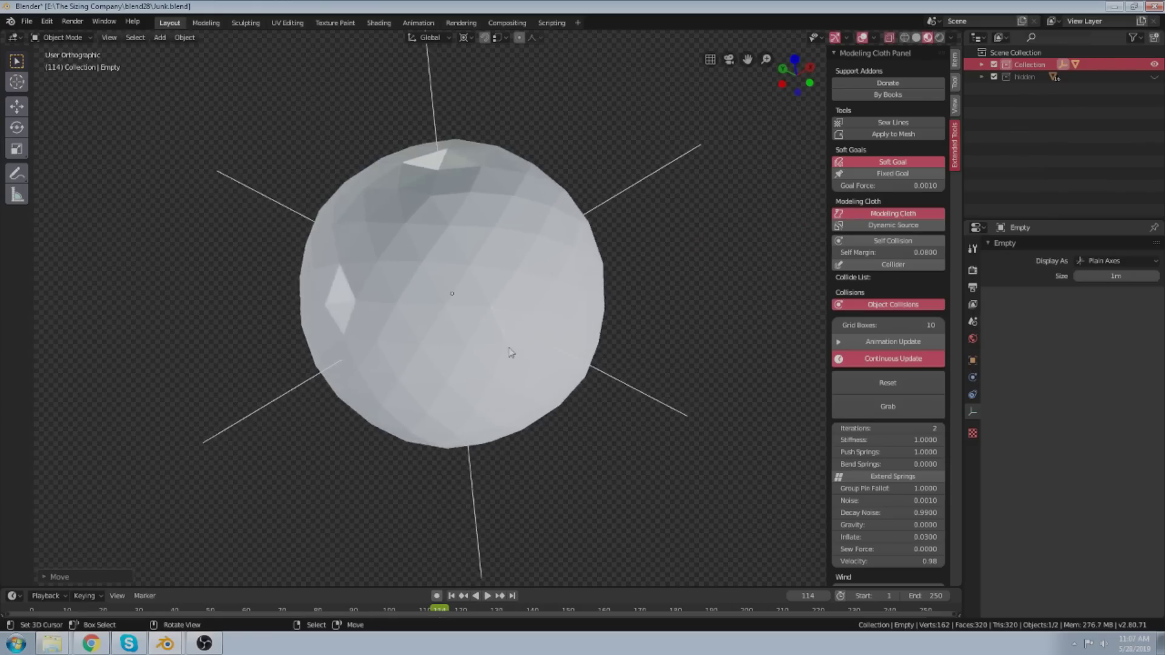
scroll(465, 279, down, 2)
scroll(464, 279, up, 2)
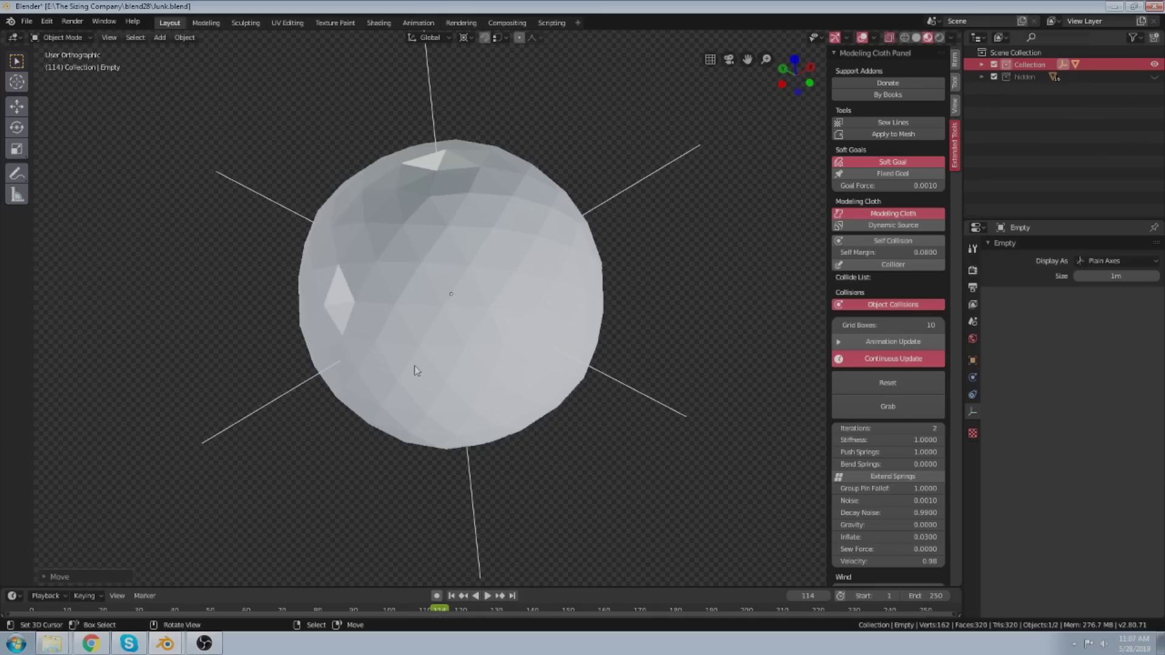
middle_drag(277, 496, 357, 460)
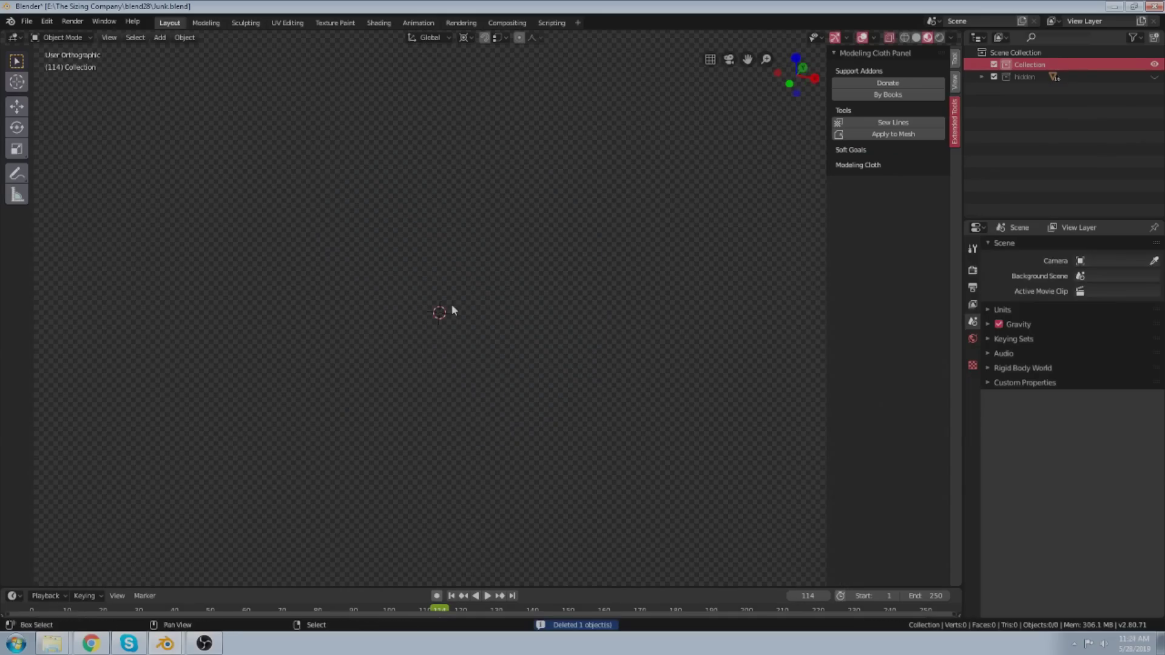
Add a plane mesh and subdivide it repeatedly into a dense grid of 1,024 faces.
key(shift+a)
mouse_move(451, 304)
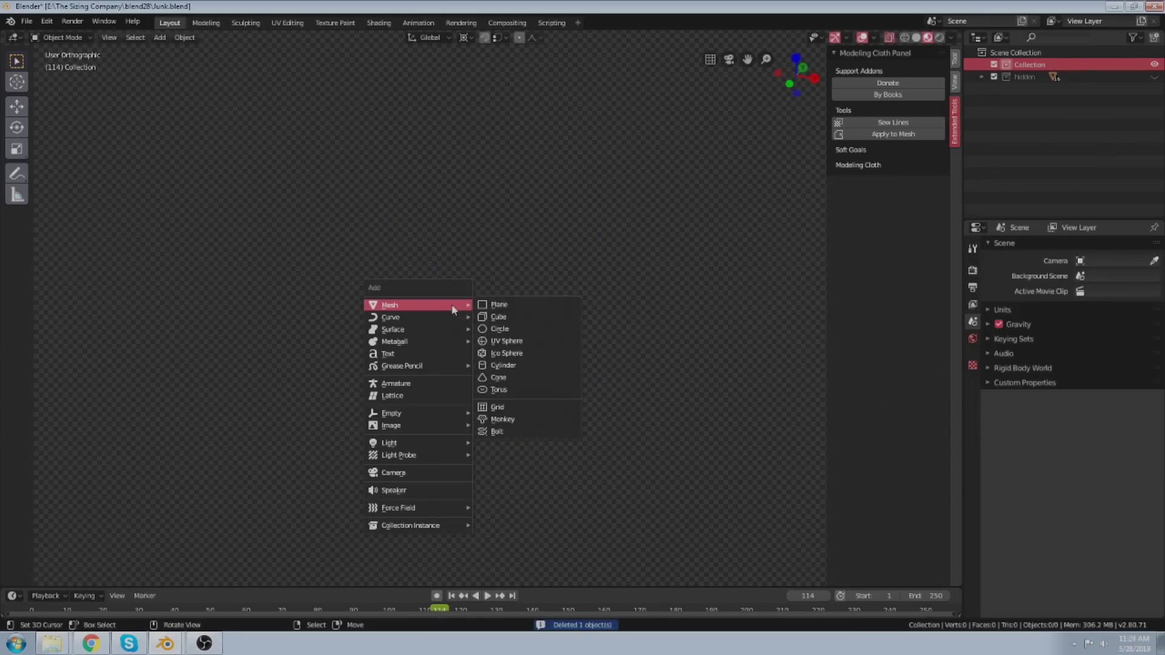
click(486, 308)
key(Tab)
key(ctrl+d)
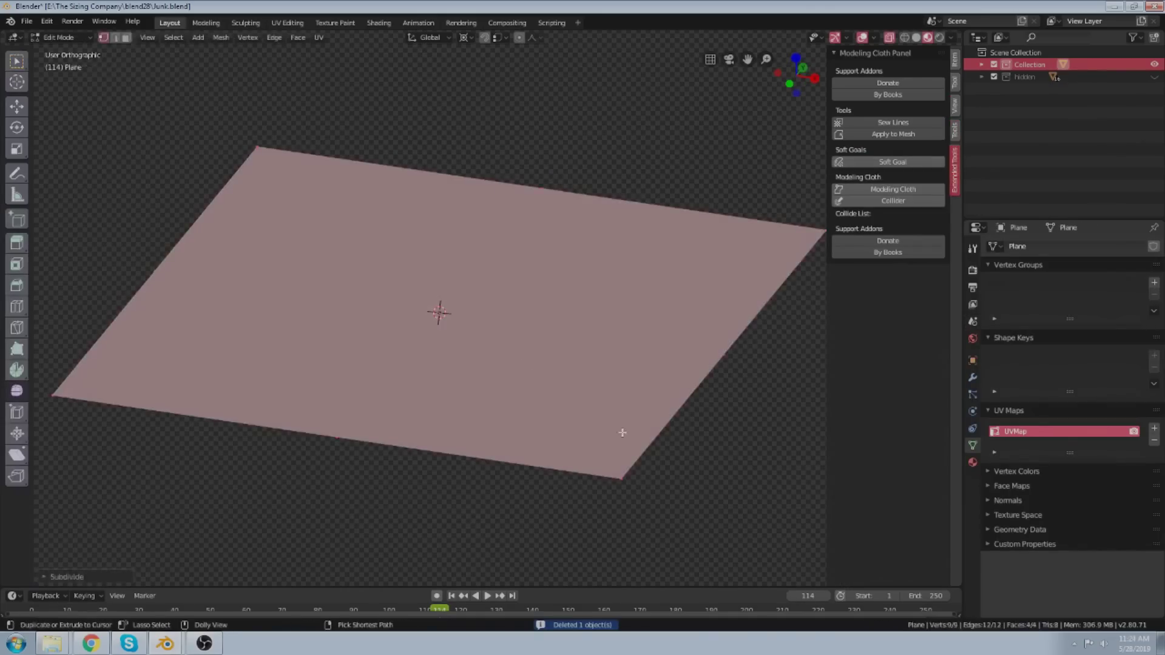
key(Tab)
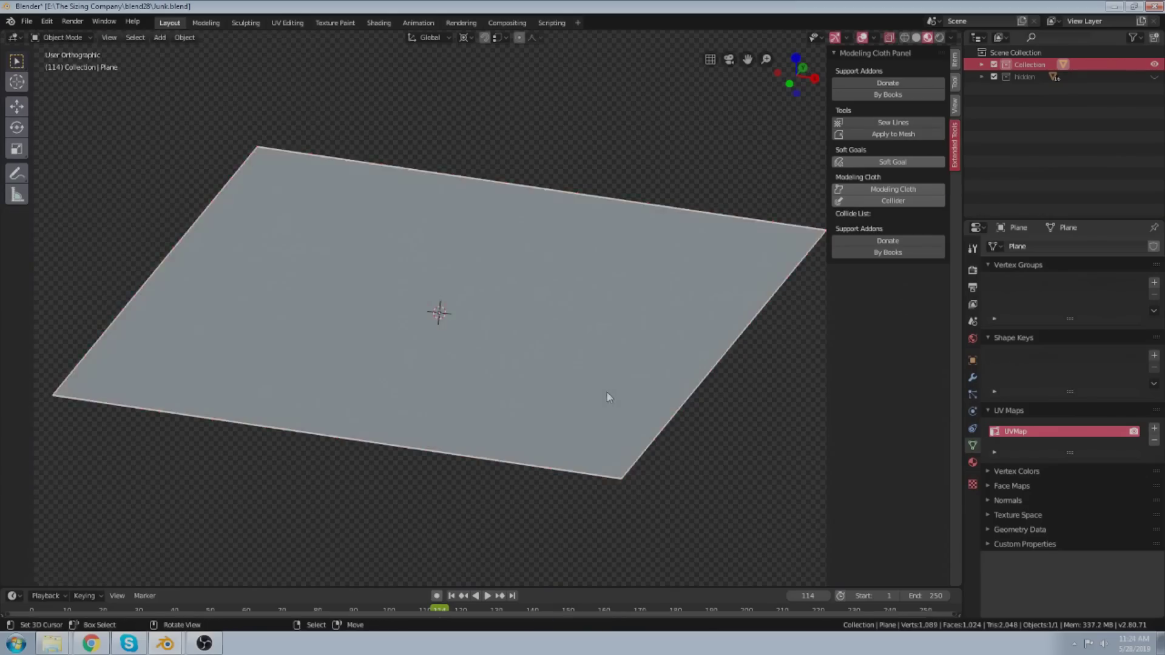
Turn the subdivided plane into a Modeling Cloth object and leave Self Collision disabled after trying it.
middle_drag(608, 398, 592, 294)
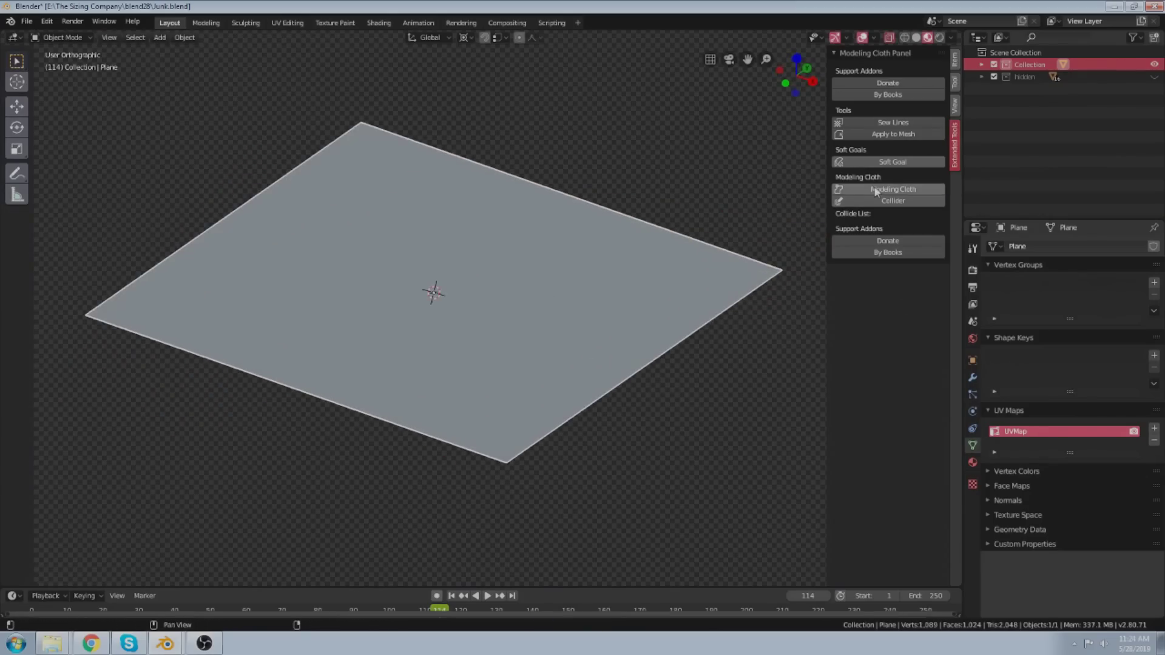
middle_drag(497, 374, 506, 361)
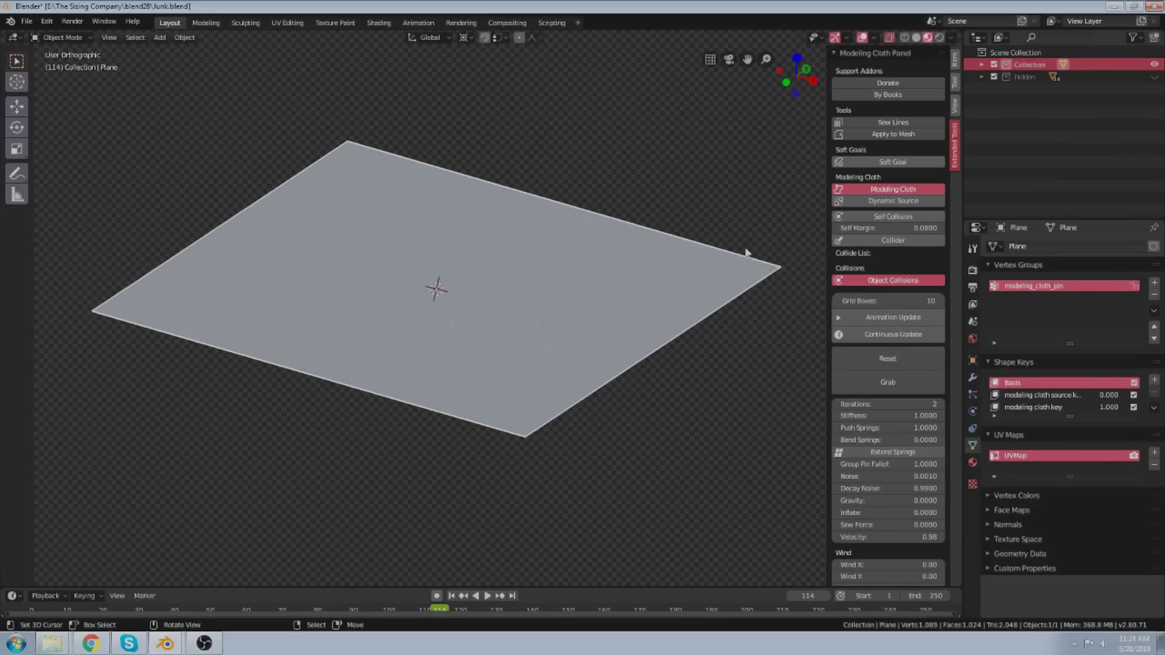
click(865, 215)
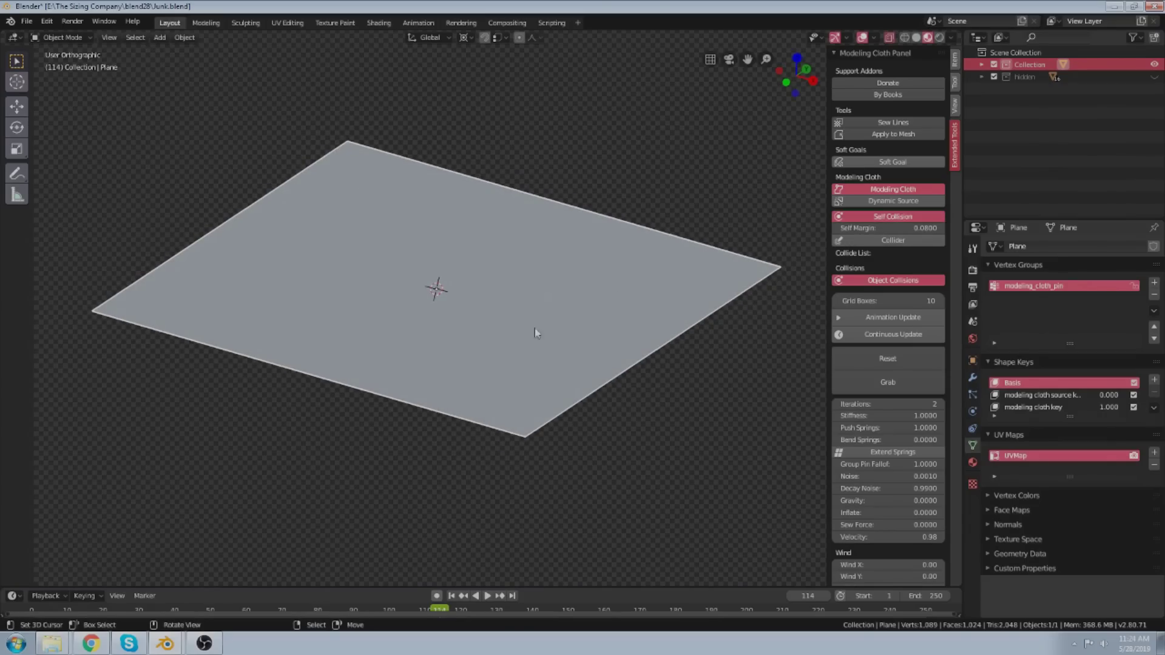
middle_drag(534, 329, 644, 252)
click(865, 215)
middle_drag(573, 314, 510, 284)
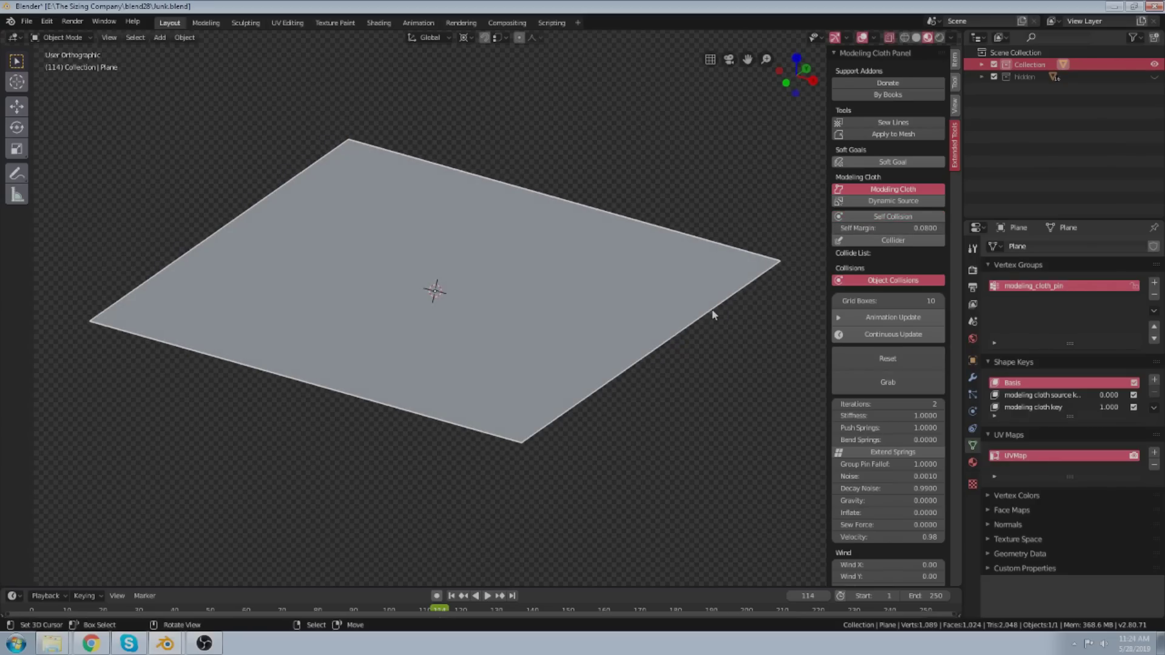
Set the cloth's Velocity to 0.60 and start the simulation with Continuous Update.
click(886, 537)
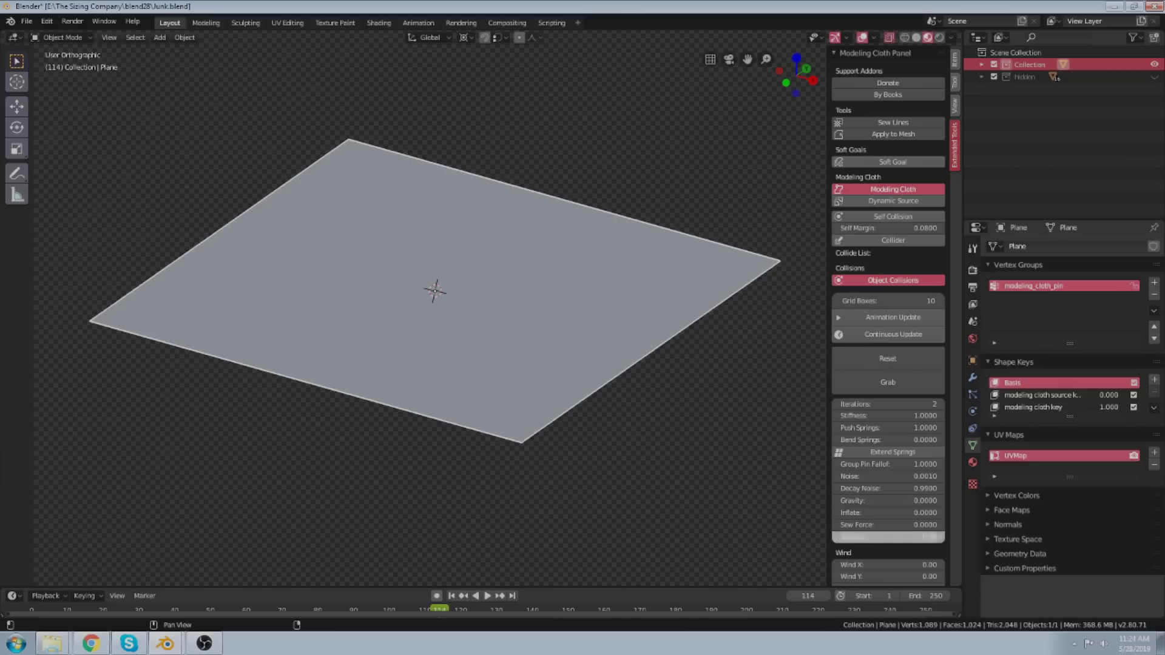
key(Return)
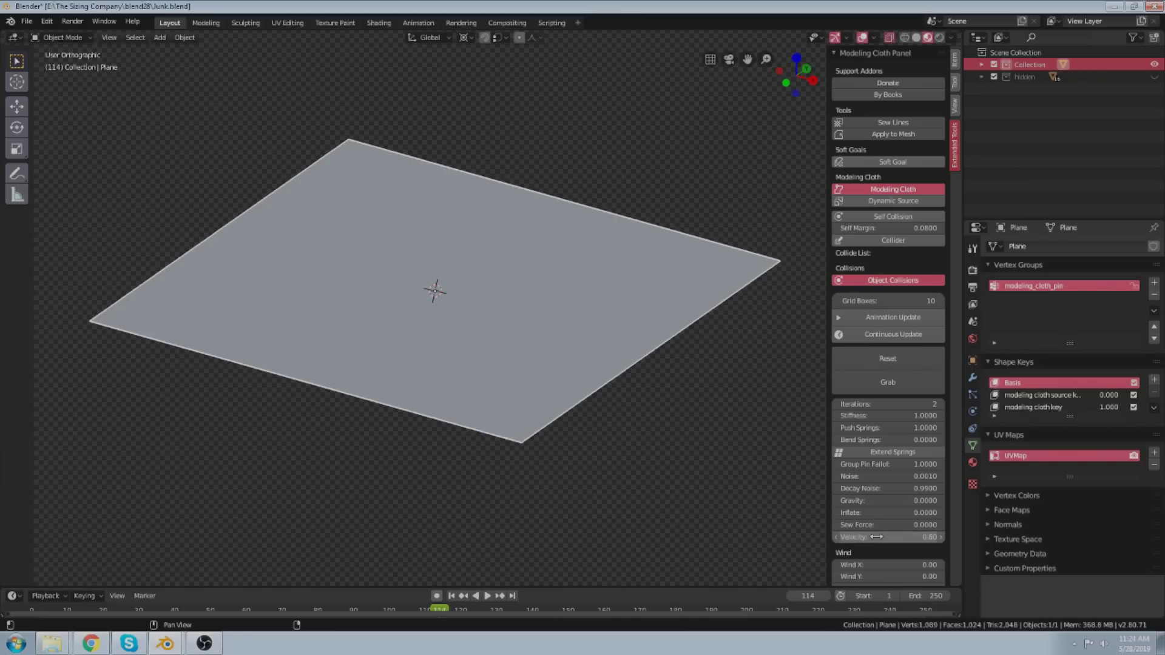
middle_drag(520, 248, 493, 256)
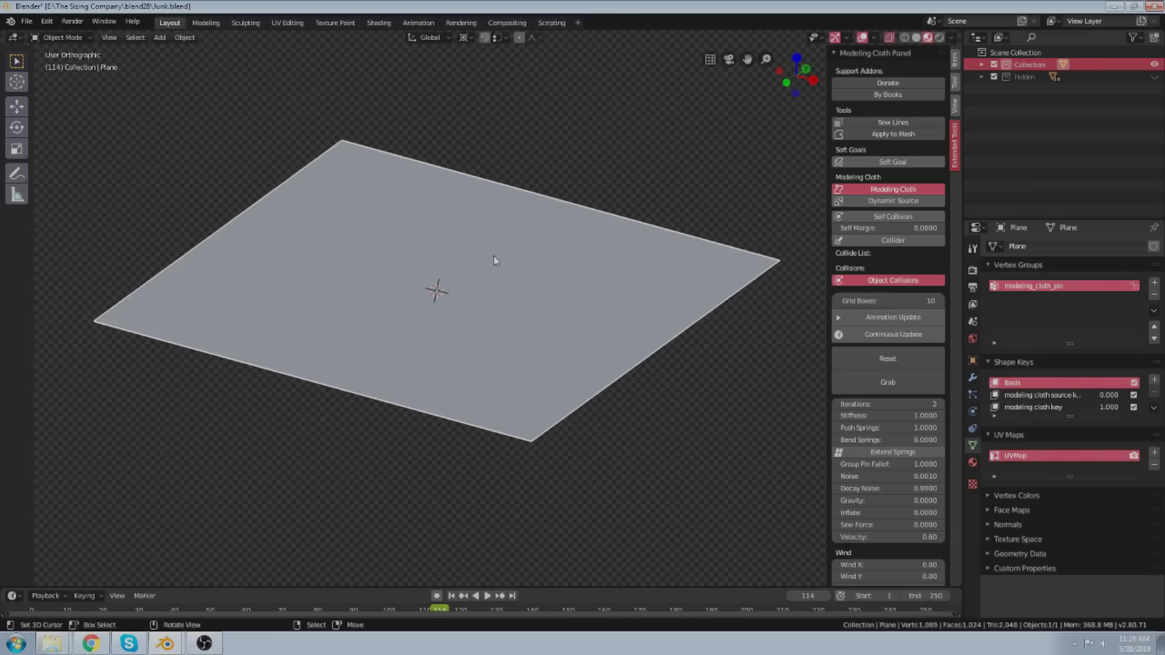
click(876, 334)
middle_drag(527, 320, 532, 323)
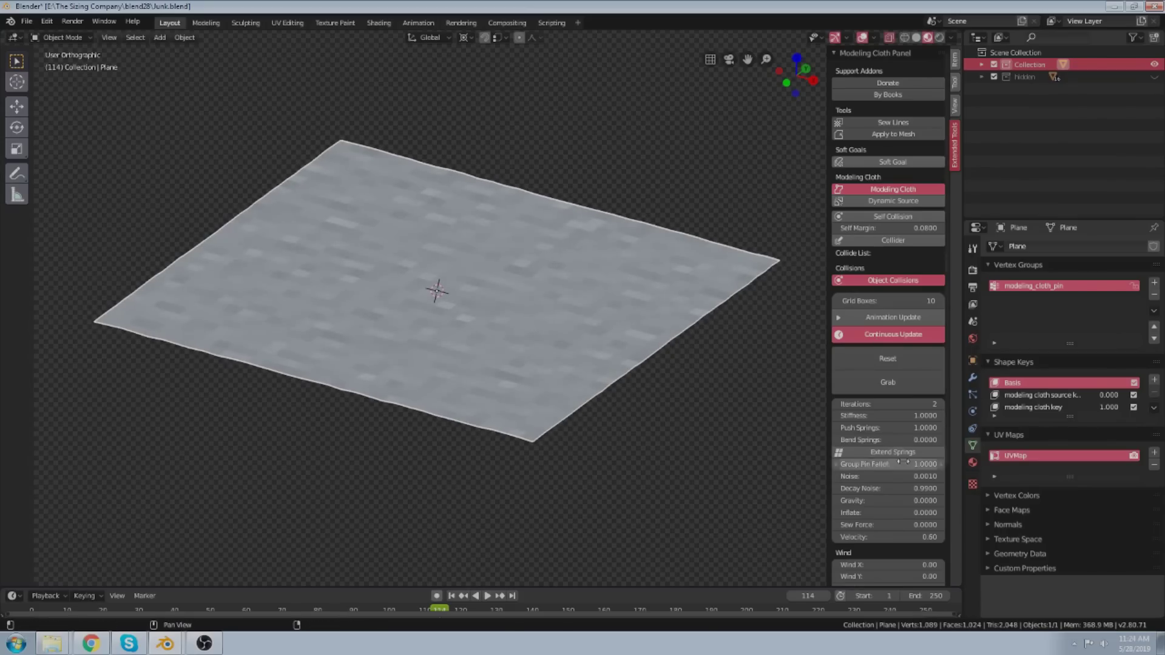
Create a single cloth pin at the centre of the plane and leave pin creation.
scroll(900, 463, down, 4)
scroll(874, 425, down, 2)
click(886, 479)
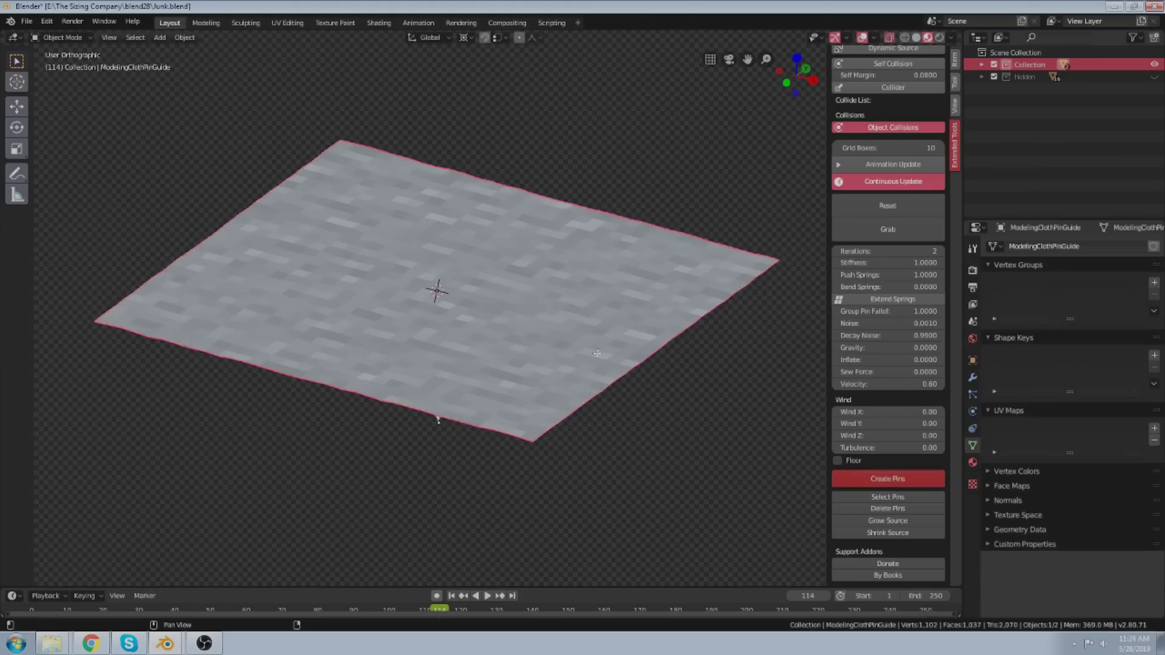
key(Escape)
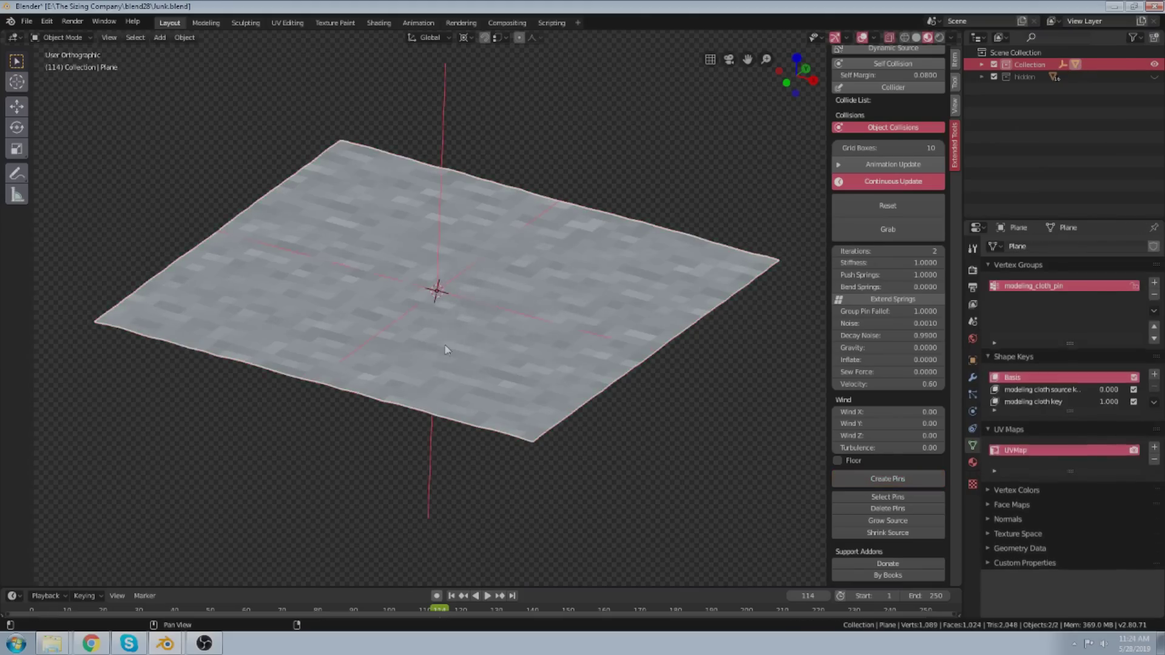
middle_drag(533, 323, 536, 318)
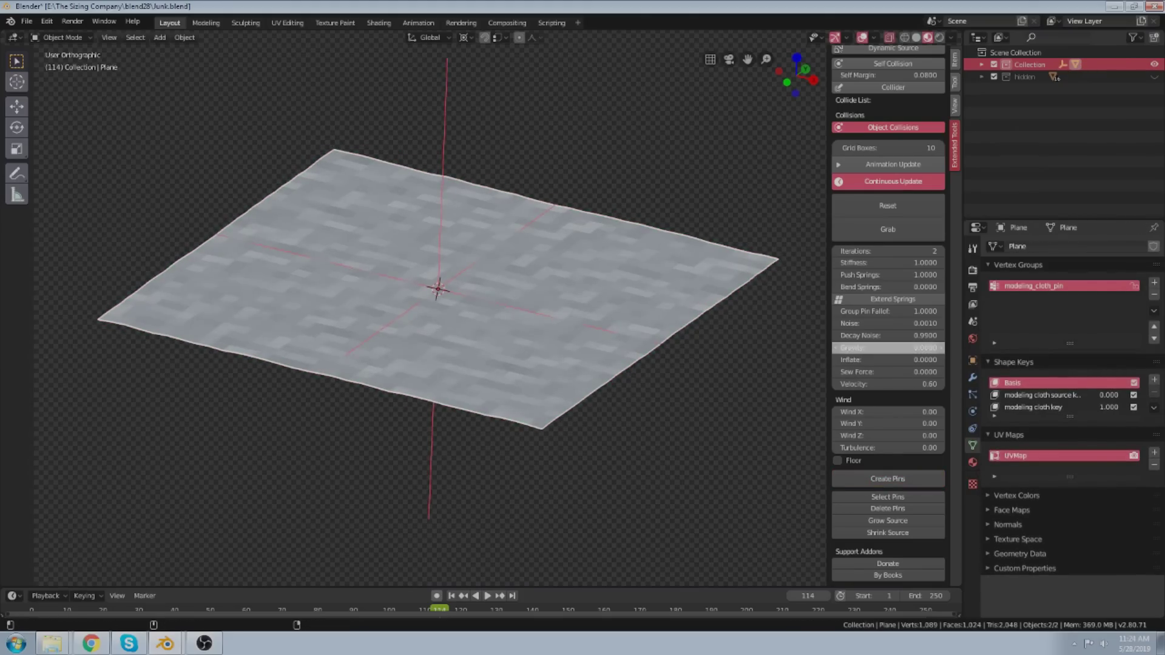
Set the cloth's Gravity to -0.1320 so the plane drops around its pinned centre.
drag(888, 347, 866, 347)
middle_drag(441, 368, 407, 369)
scroll(412, 364, up, 1)
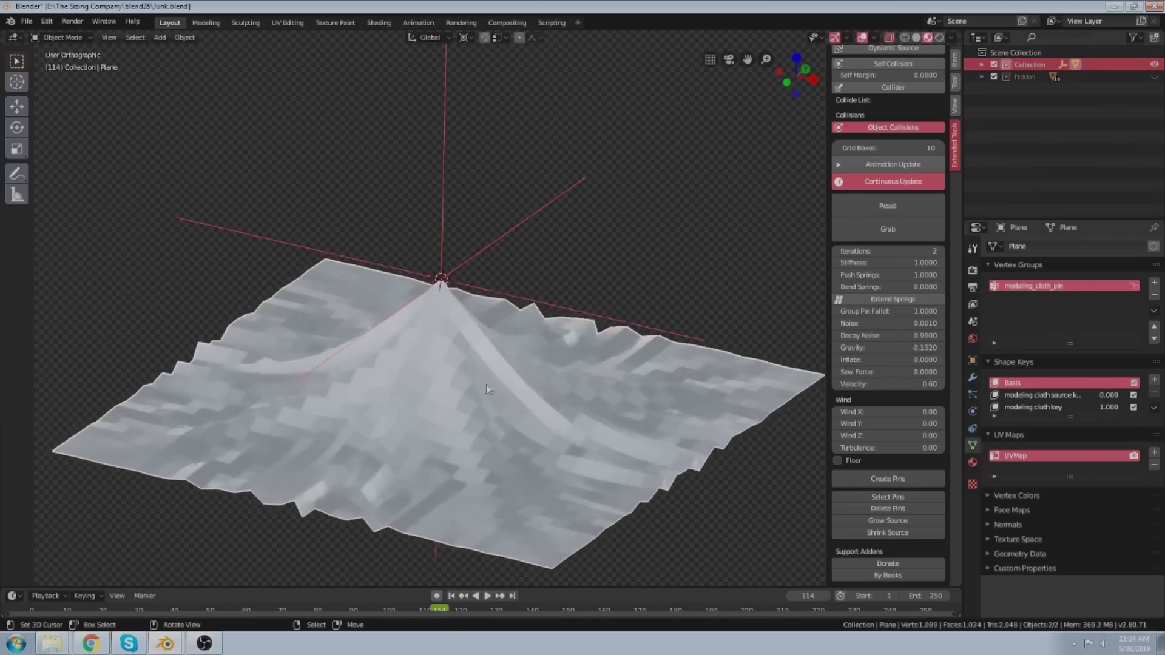
Add a level 1 subdivision surface to the falling cloth and shade it smooth.
middle_drag(477, 441, 532, 230)
key(ctrl+1)
key(F3)
key(Return)
scroll(475, 193, down, 2)
scroll(415, 159, up, 7)
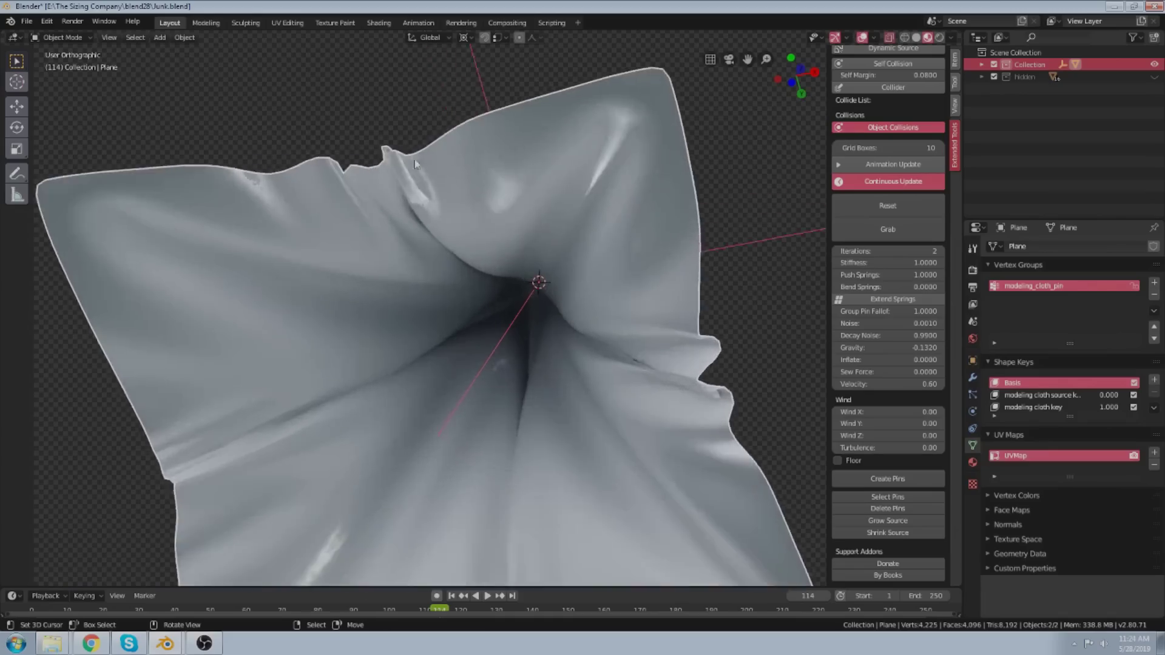
Examine the draped cloth's folds and edges from several angles for places where it passes through itself.
middle_drag(440, 174, 450, 196)
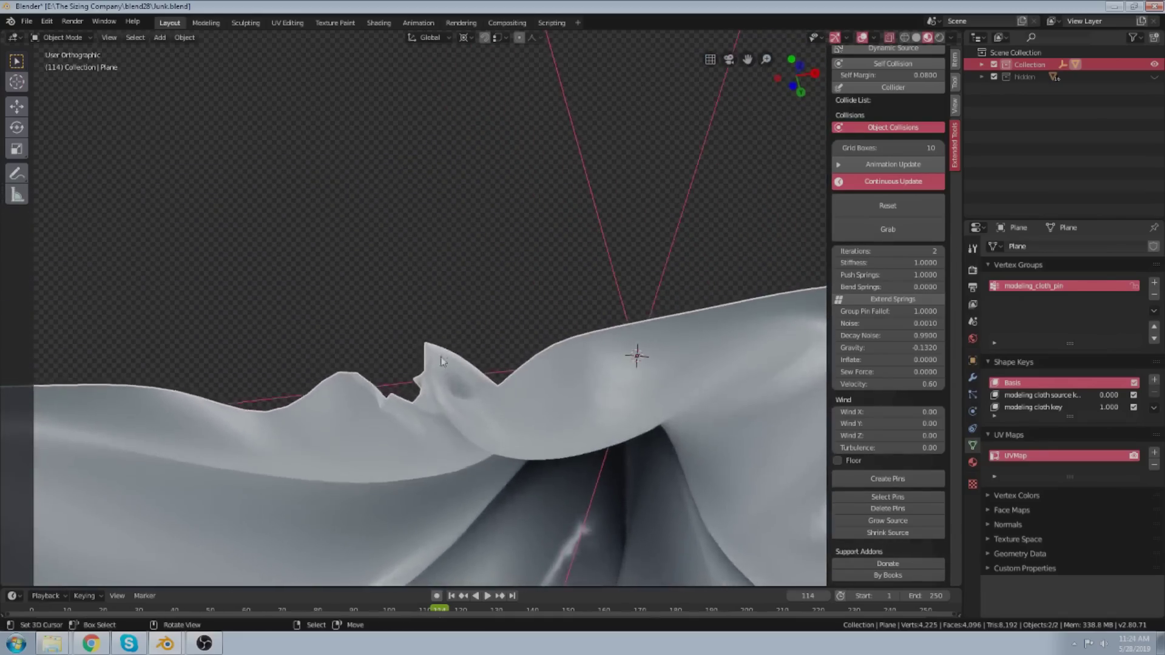
scroll(450, 391, up, 4)
scroll(358, 266, down, 5)
scroll(359, 267, down, 5)
middle_drag(363, 280, 364, 242)
scroll(271, 366, up, 6)
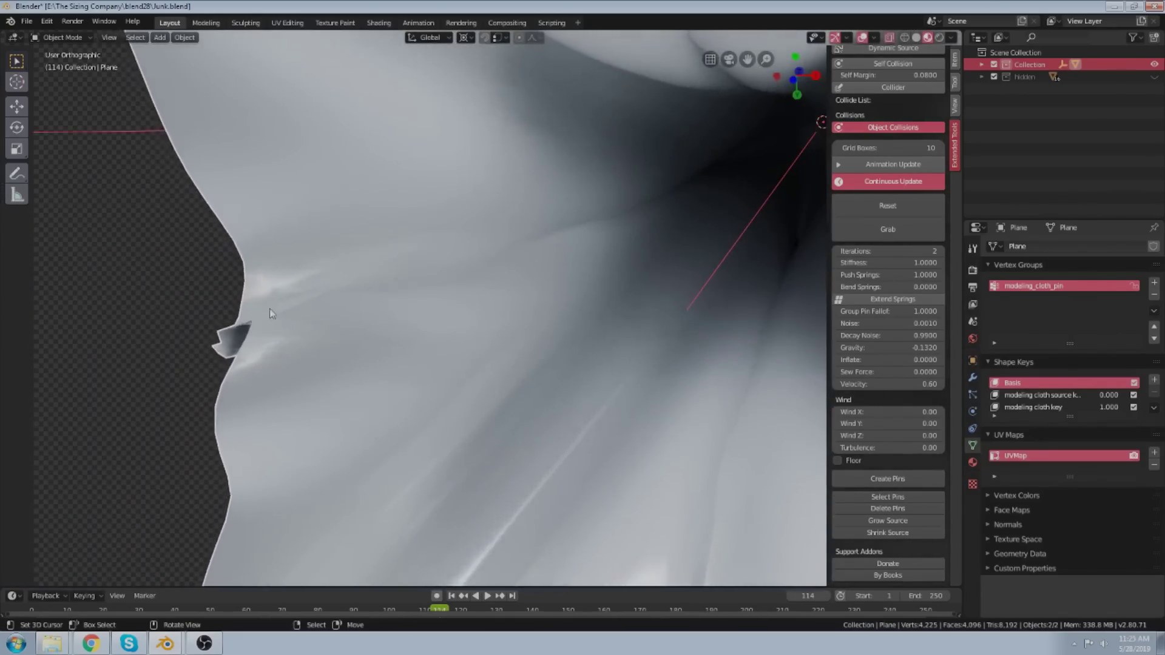
scroll(332, 296, down, 4)
middle_drag(509, 236, 515, 198)
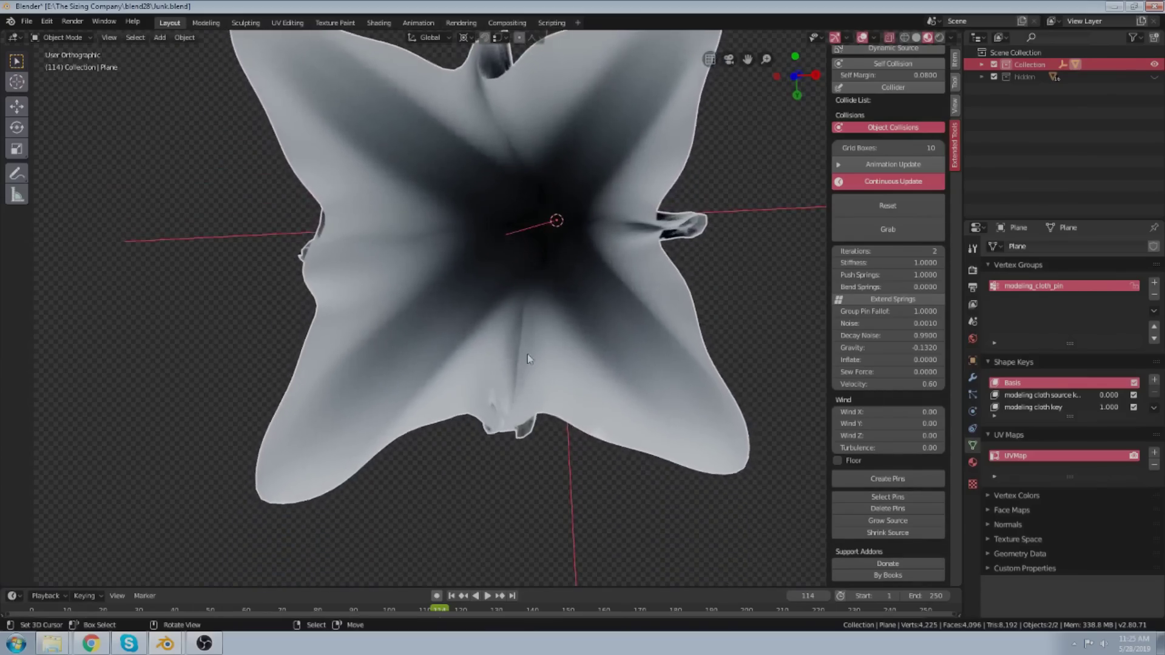
scroll(513, 416, up, 4)
middle_drag(510, 418, 511, 233)
shift+middle_drag(495, 316, 461, 565)
scroll(475, 399, up, 2)
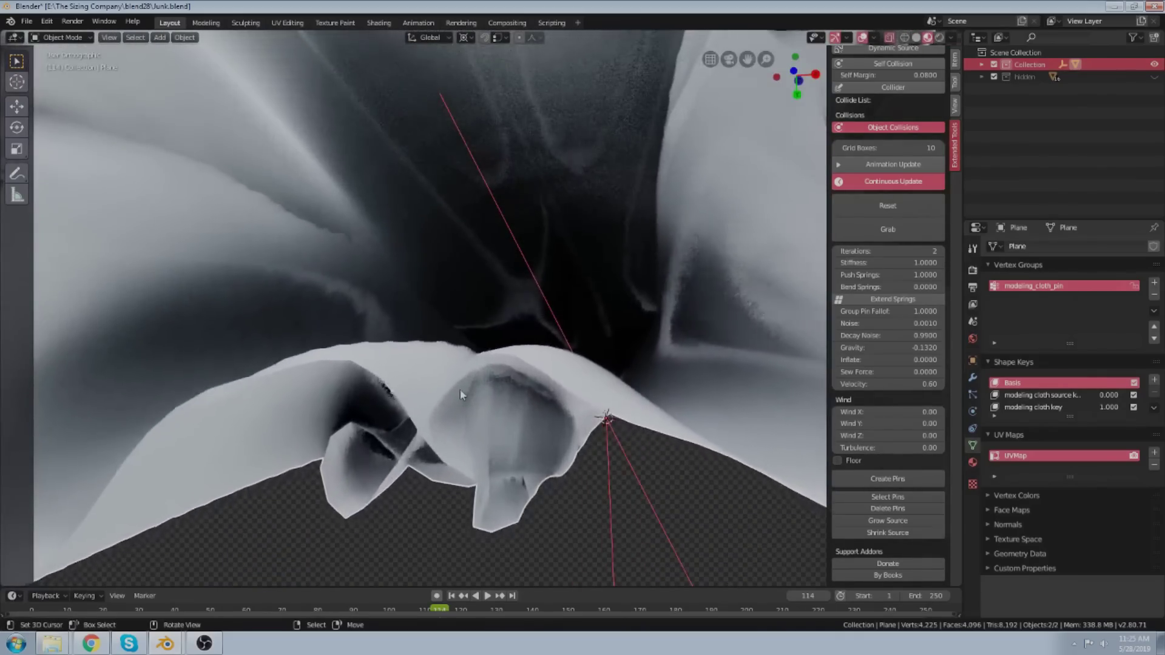
scroll(437, 355, down, 5)
middle_drag(476, 347, 510, 316)
scroll(475, 424, up, 4)
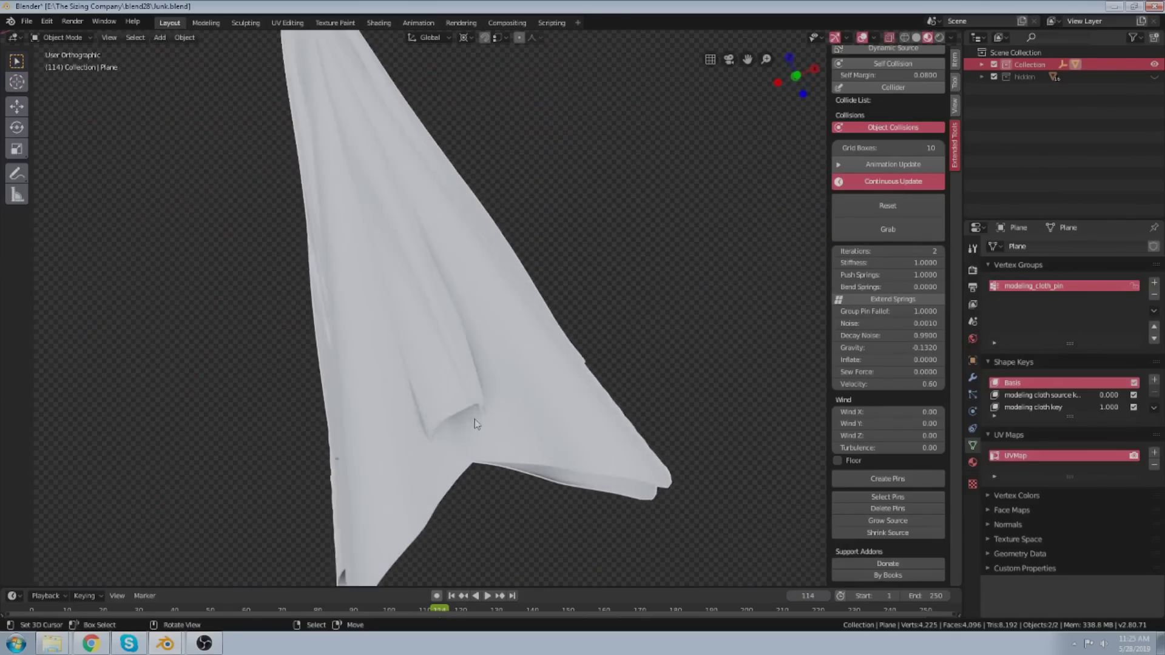
middle_drag(531, 395, 568, 339)
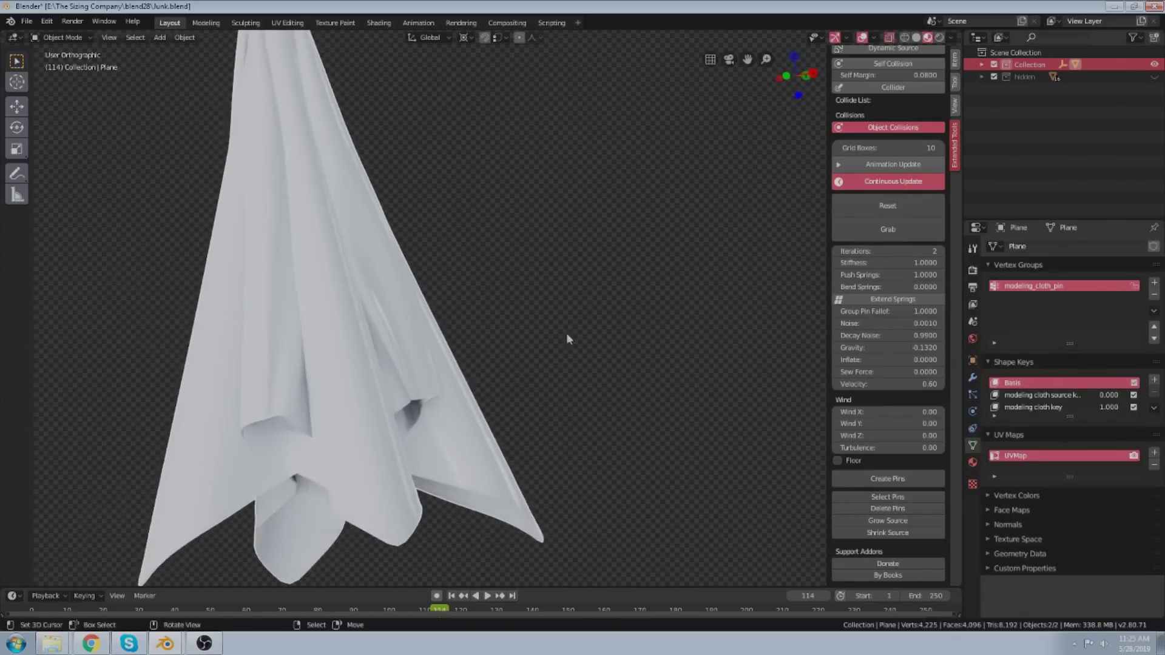
Reset the cloth and restart Continuous Update with Self Collision enabled.
click(869, 204)
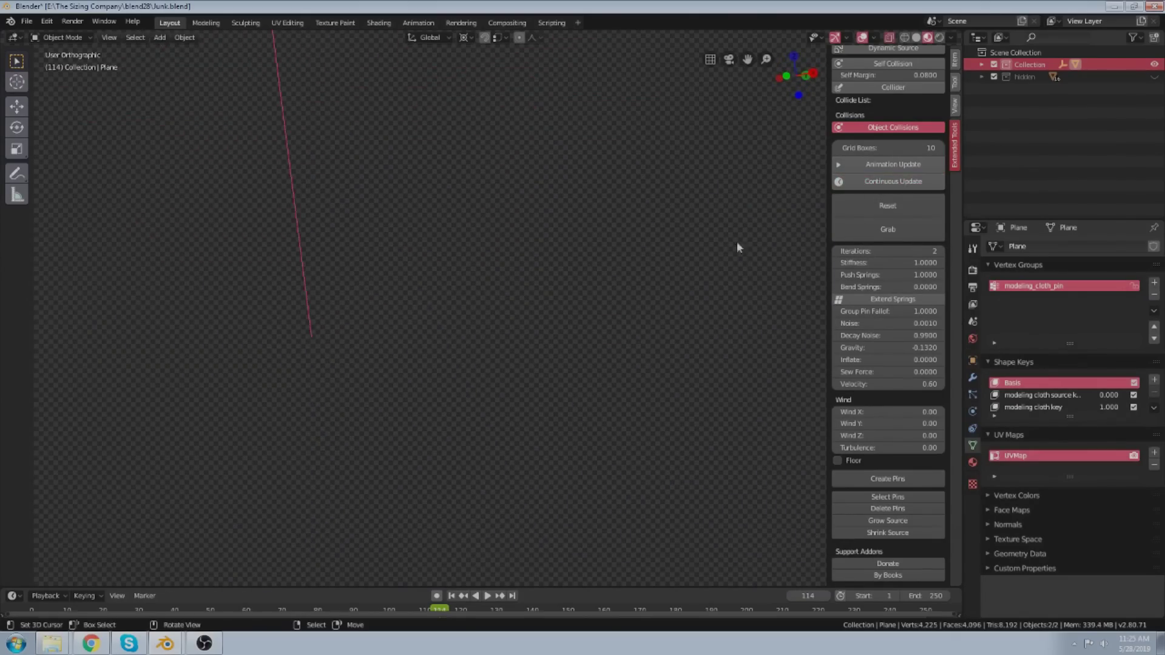
middle_drag(737, 241, 869, 155)
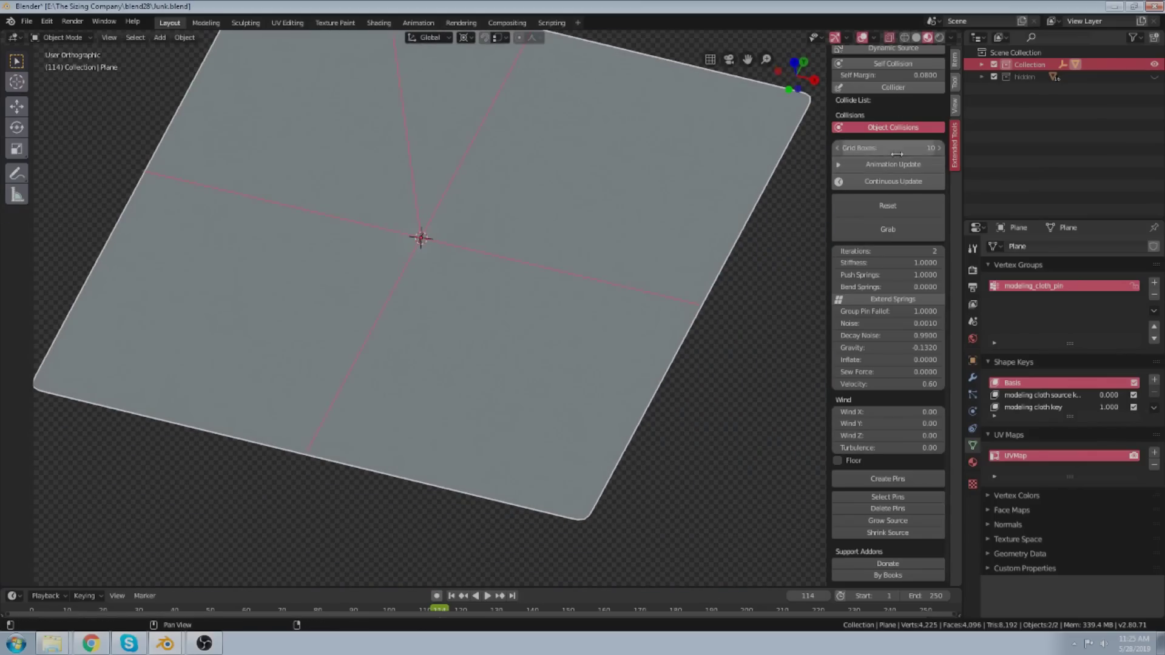
scroll(893, 161, up, 3)
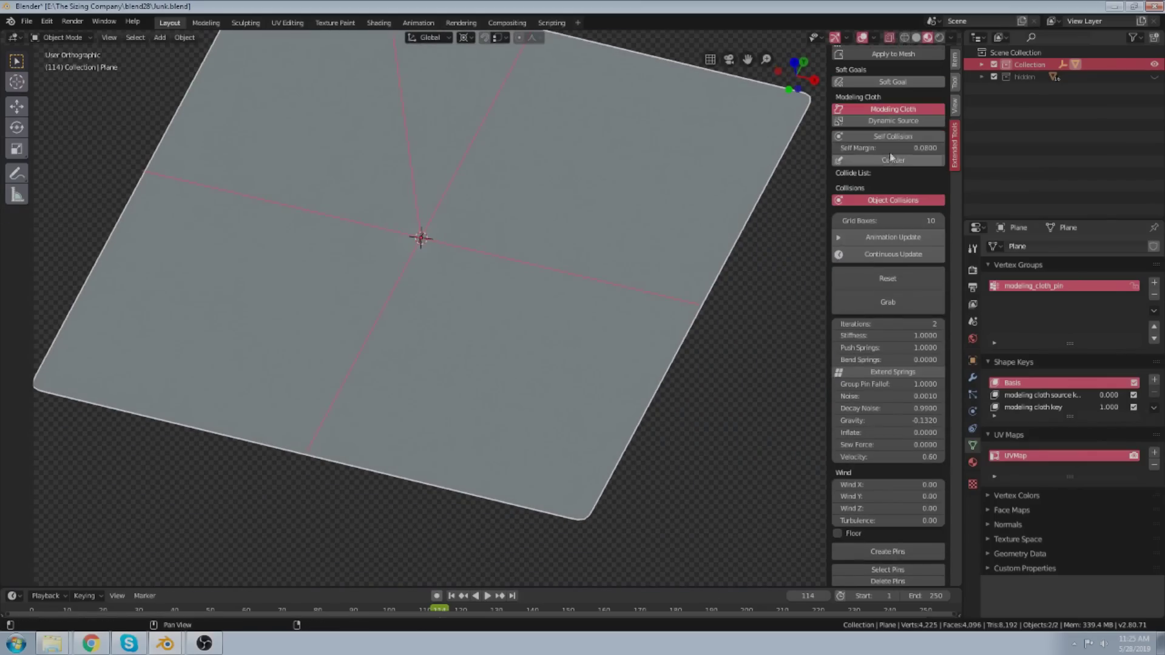
click(889, 258)
middle_drag(606, 346, 497, 346)
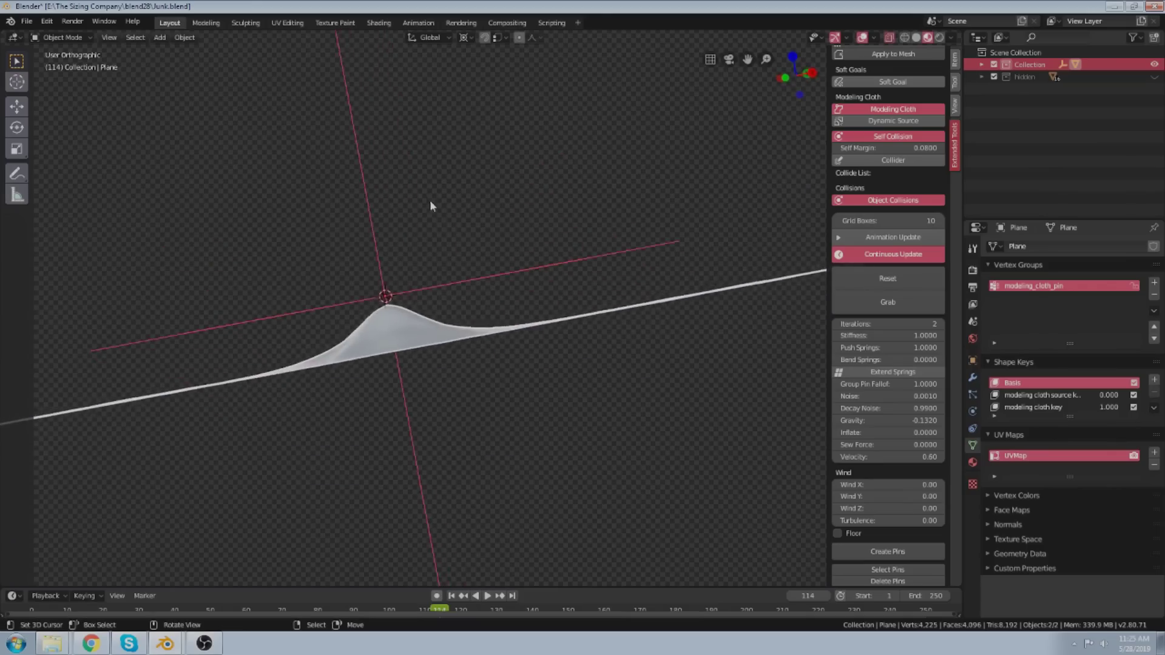
Watch the self-colliding cloth drape from its centre pin and set the Self Margin to 0.03.
middle_drag(429, 199, 473, 234)
scroll(492, 314, up, 2)
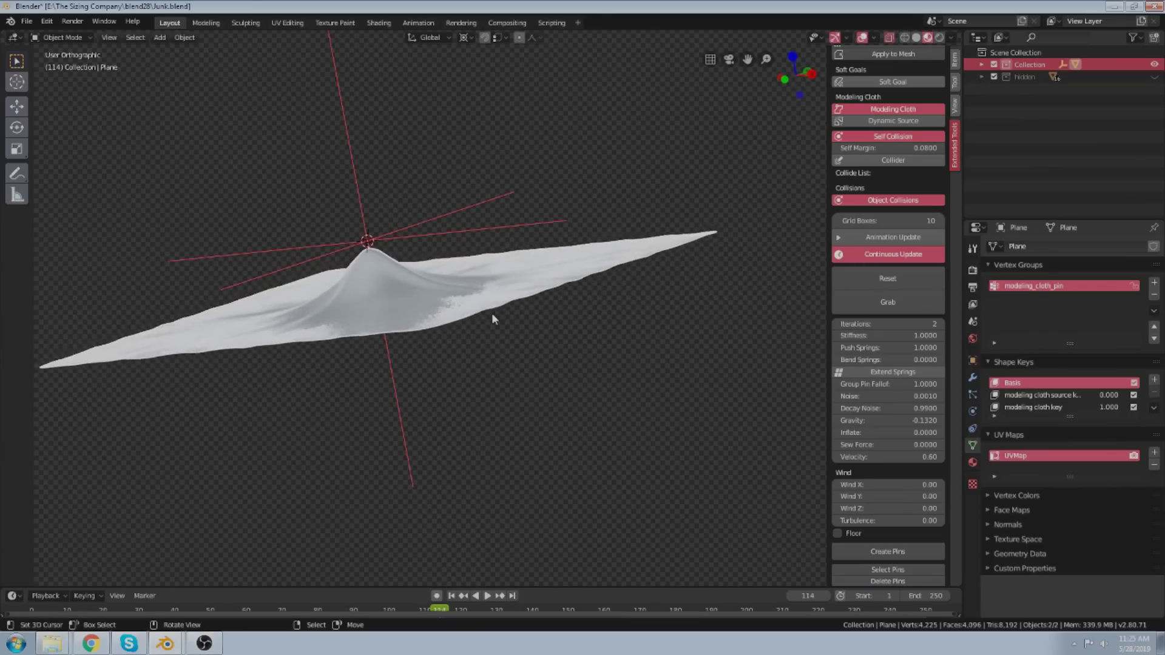
middle_drag(593, 342, 480, 381)
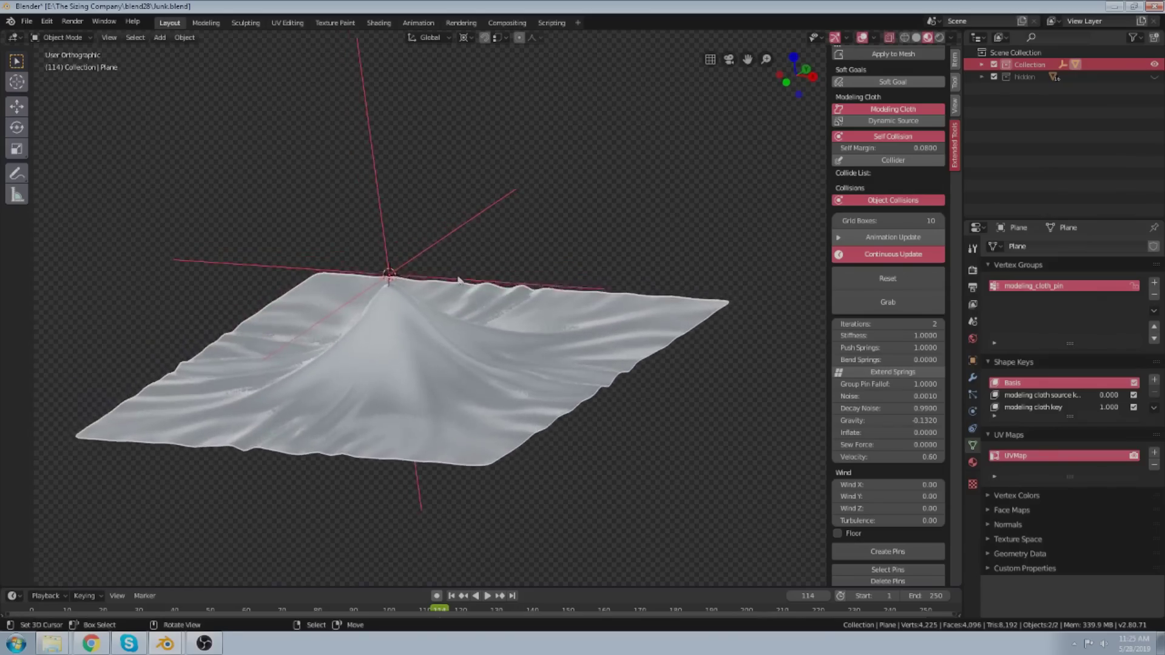
middle_drag(459, 277, 469, 271)
scroll(435, 428, up, 2)
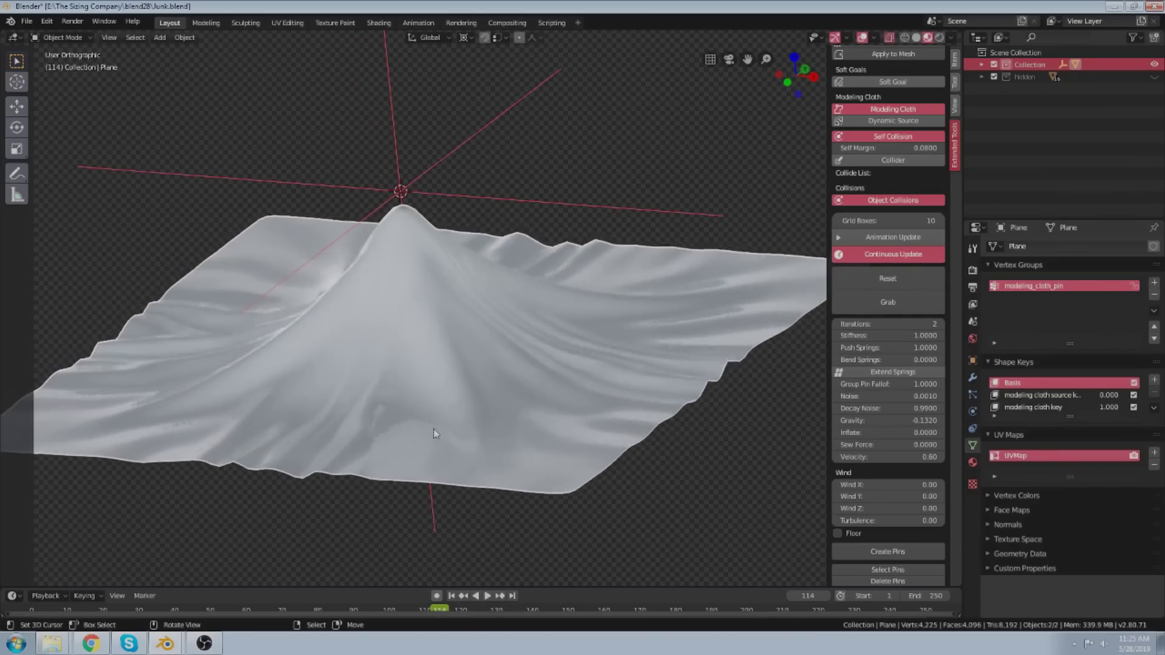
middle_drag(434, 433, 535, 381)
middle_drag(477, 357, 477, 260)
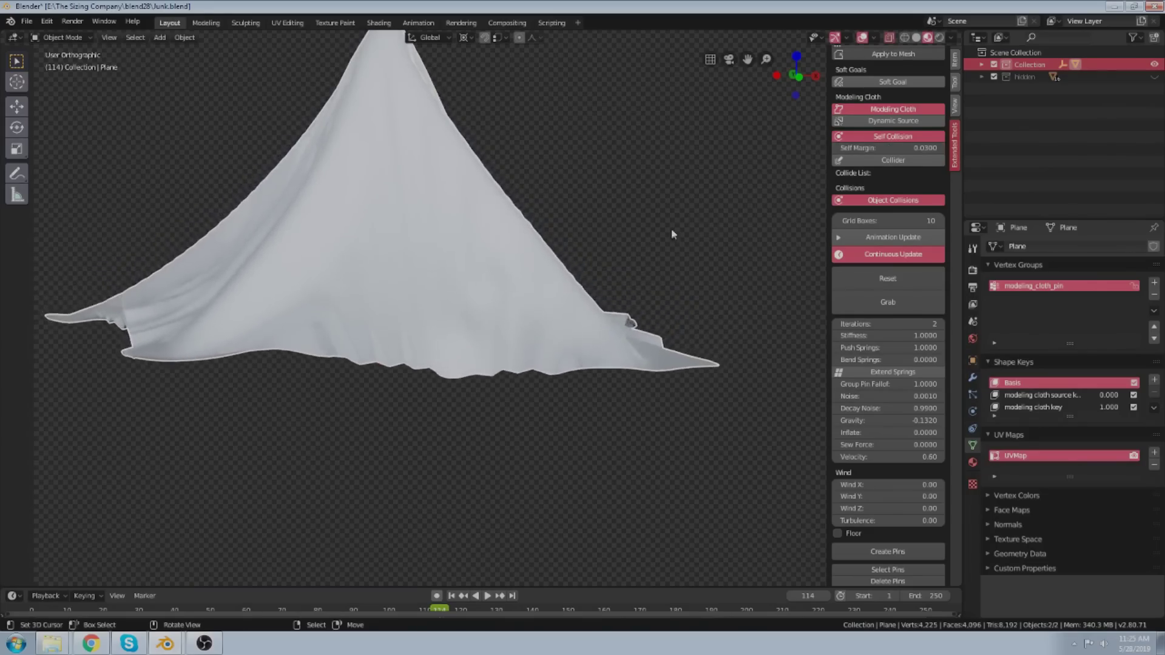
Examine the self-colliding cloth's folds and crumpled edges from below, close up and from the side.
middle_drag(393, 280, 321, 148)
scroll(520, 267, down, 5)
scroll(321, 149, up, 4)
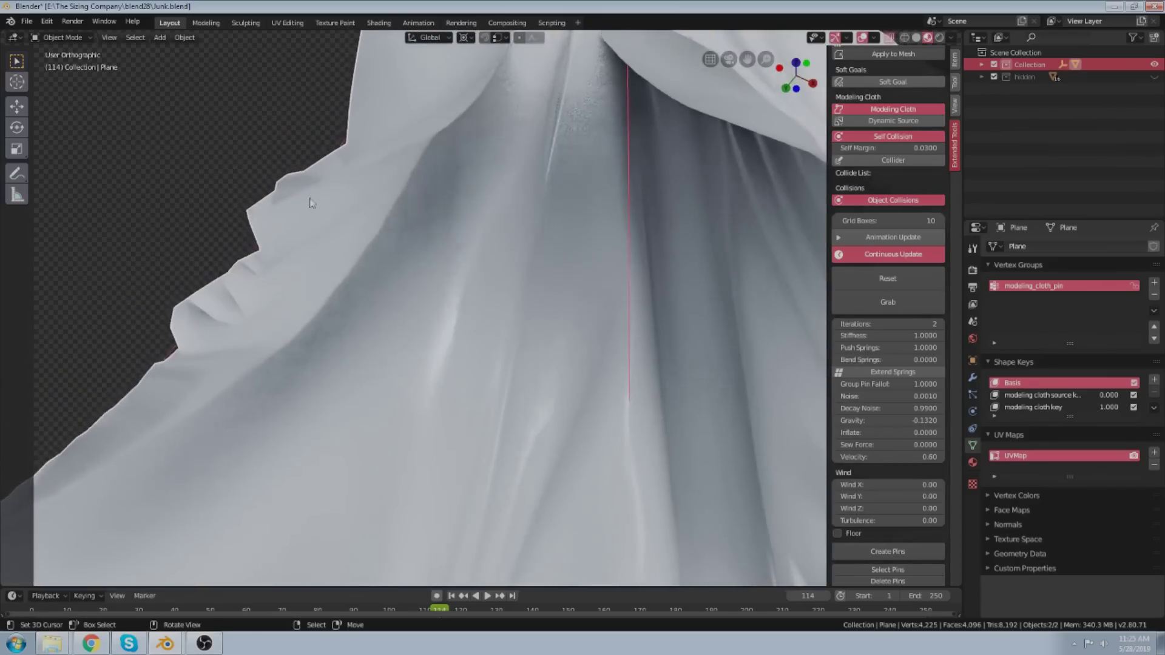
scroll(322, 242, down, 2)
middle_drag(390, 244, 418, 172)
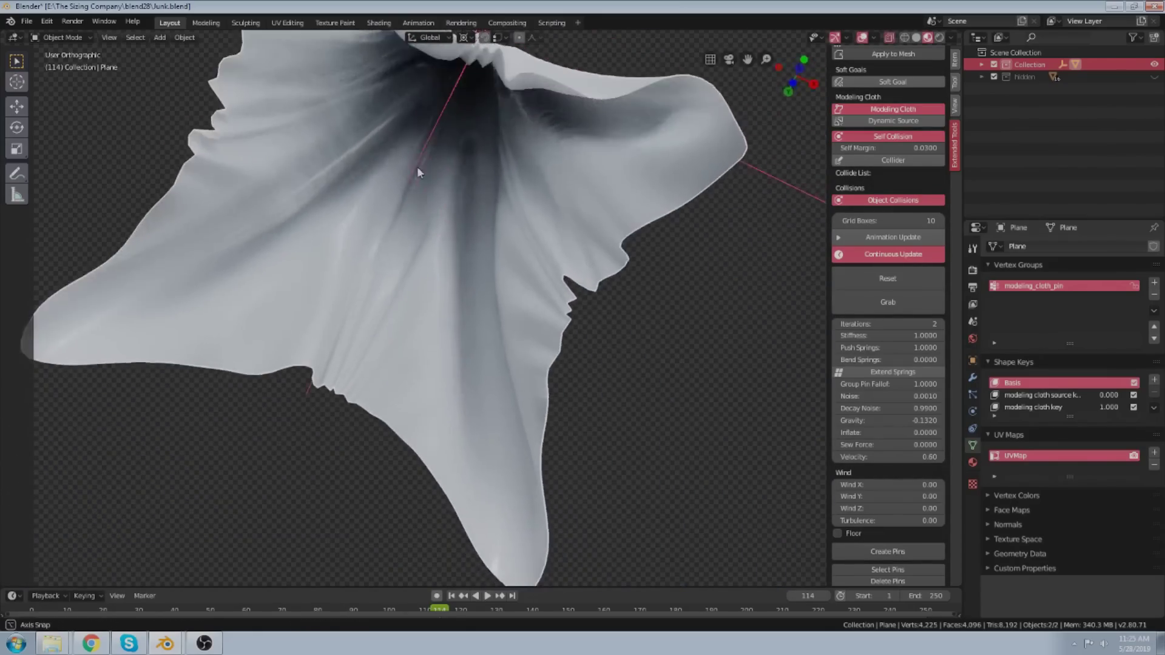
scroll(574, 292, up, 4)
scroll(525, 293, down, 2)
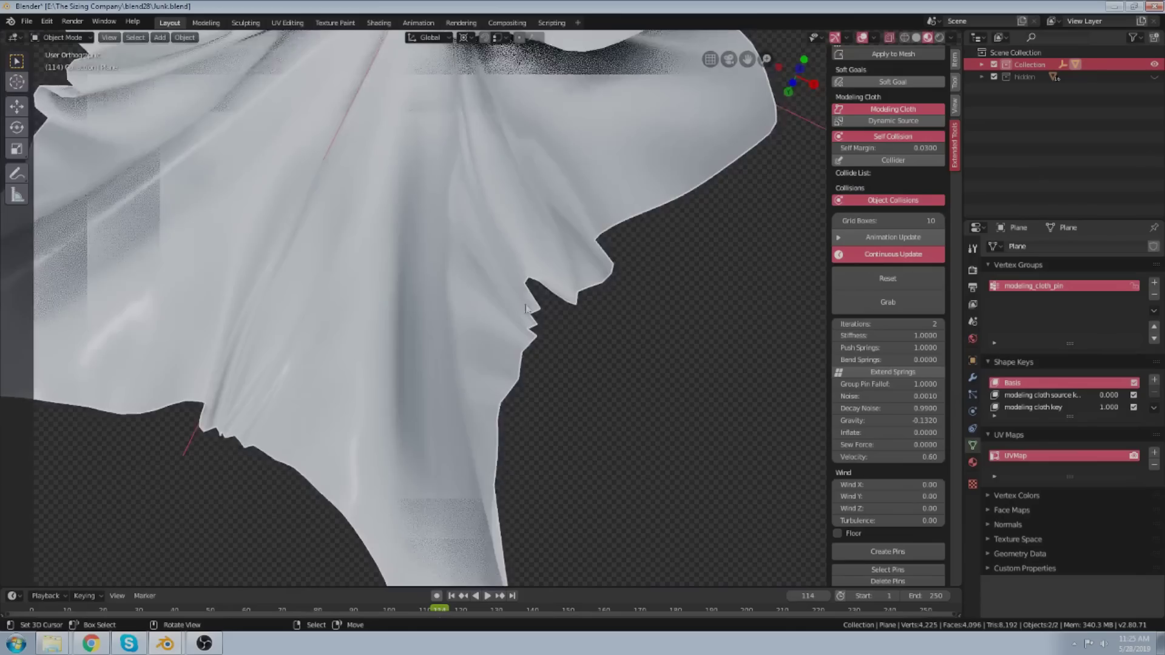
scroll(568, 310, down, 5)
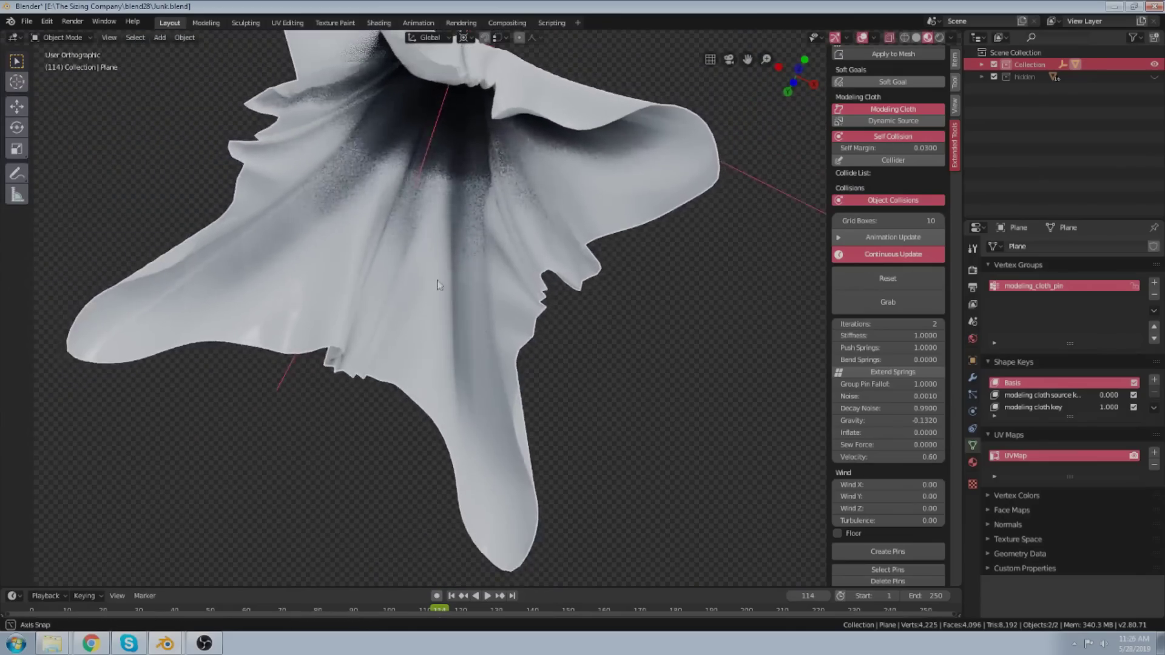
middle_drag(442, 310, 573, 258)
scroll(544, 346, up, 4)
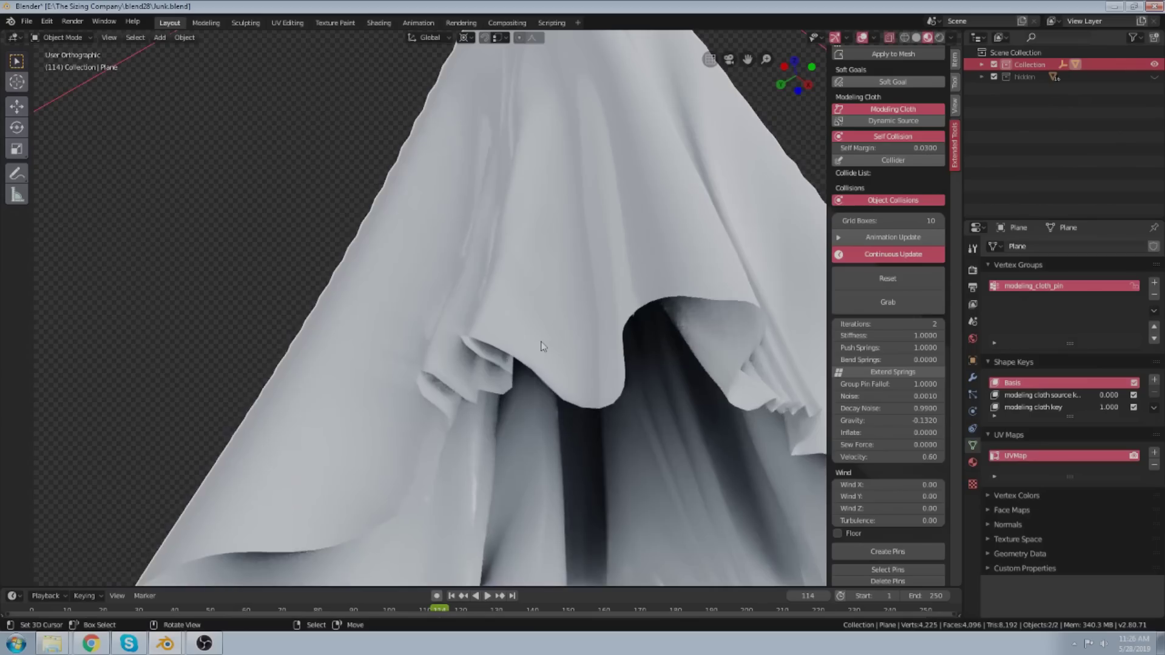
middle_drag(545, 344, 401, 208)
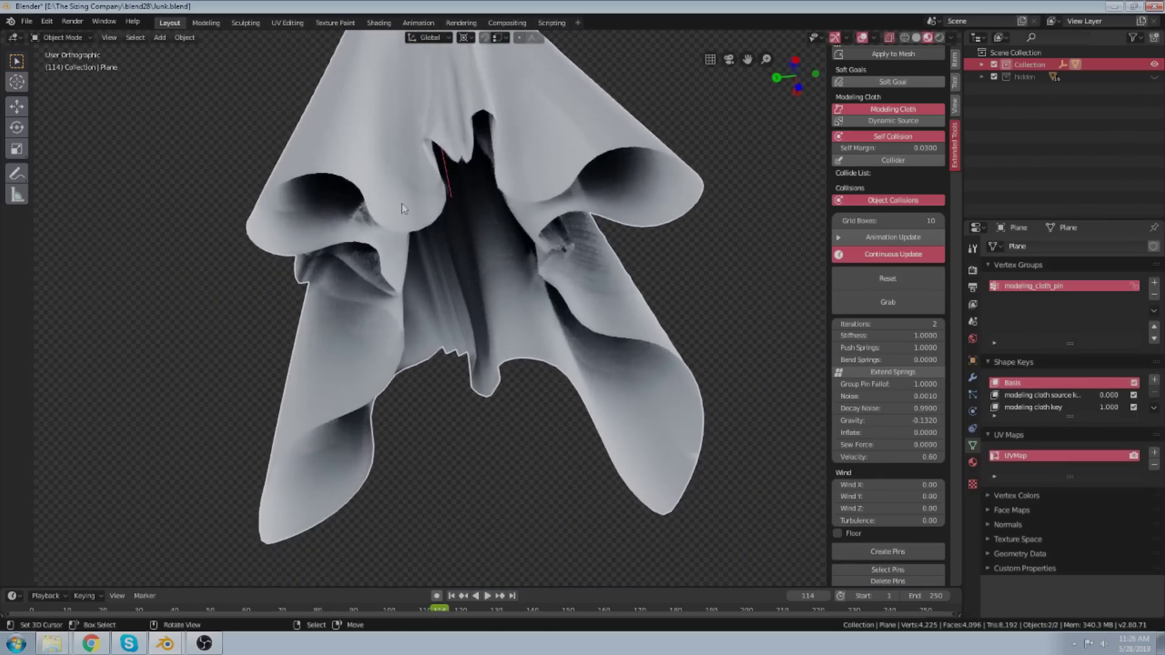
Examine the folds along the underside and inside of the draped cloth from several angles and up close.
scroll(441, 153, up, 2)
middle_drag(473, 202, 485, 231)
scroll(393, 204, up, 3)
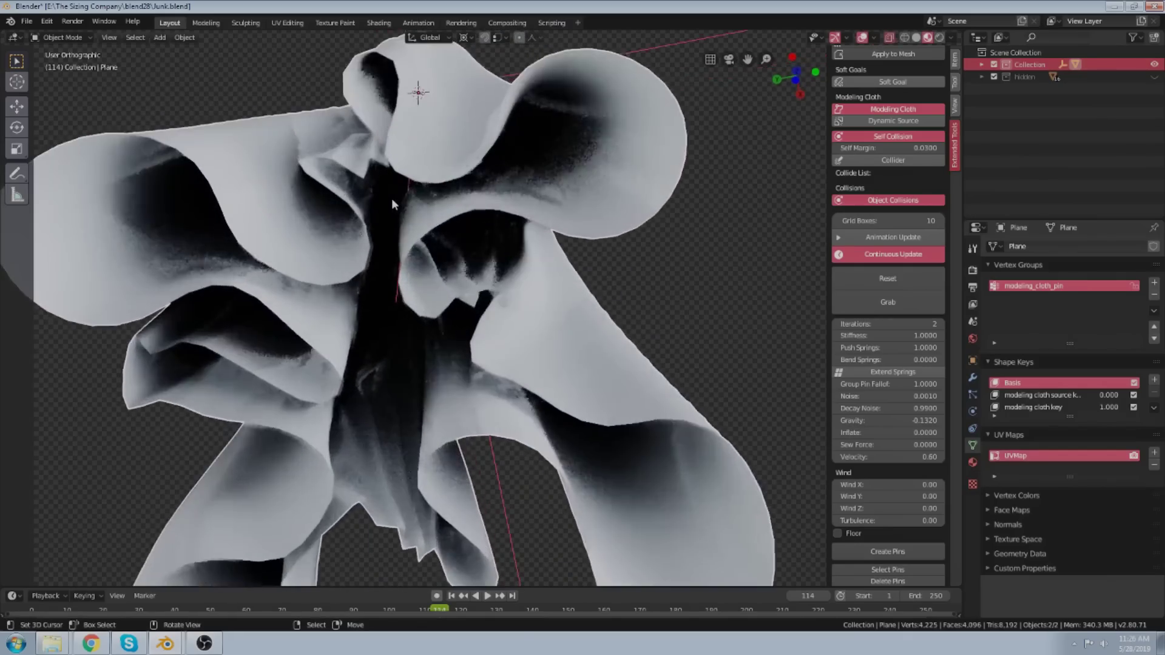
scroll(393, 194, down, 2)
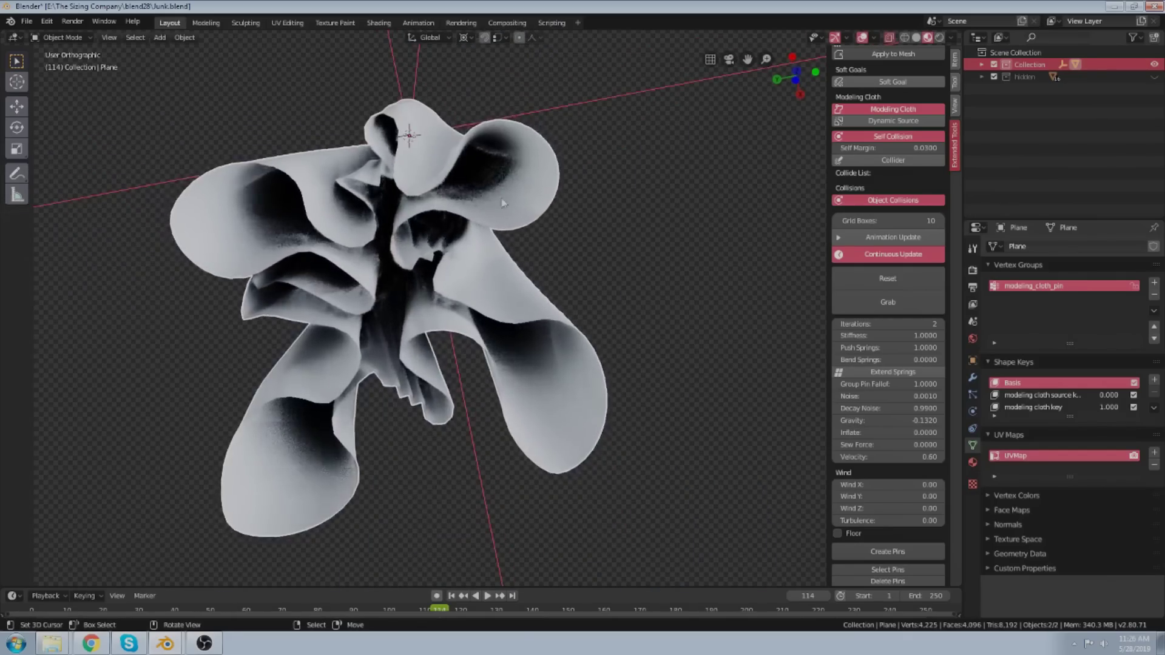
scroll(485, 194, up, 3)
scroll(458, 182, down, 3)
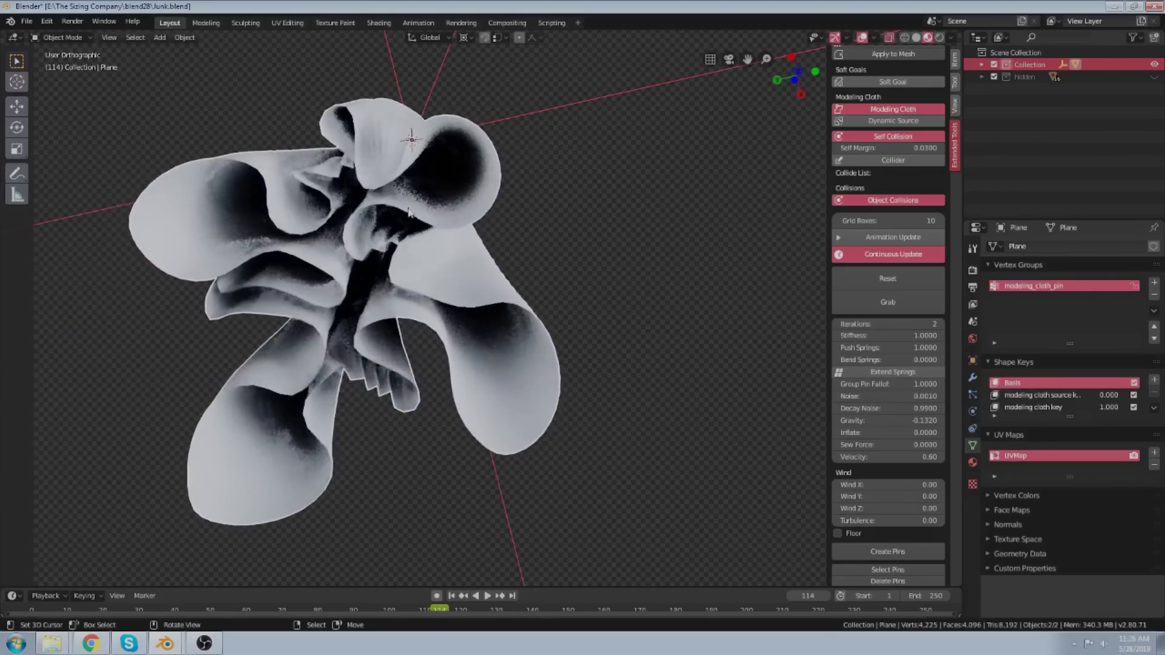
scroll(410, 213, up, 2)
scroll(395, 217, down, 2)
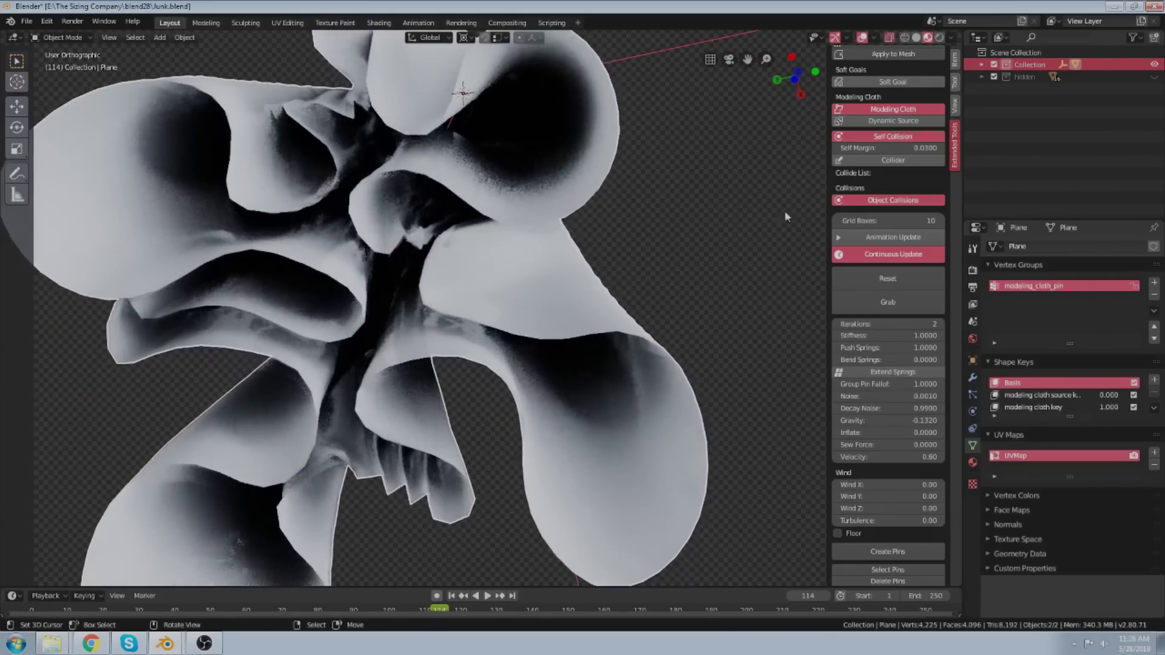
scroll(456, 221, up, 4)
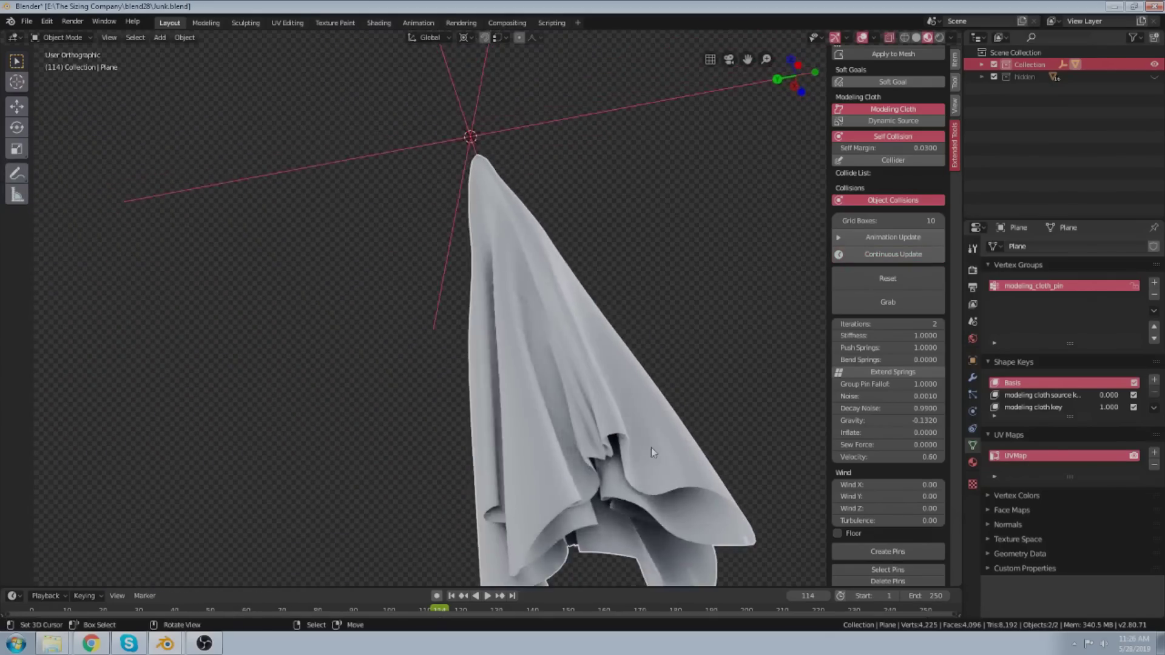
scroll(456, 222, down, 2)
middle_drag(456, 221, 450, 317)
scroll(473, 325, up, 4)
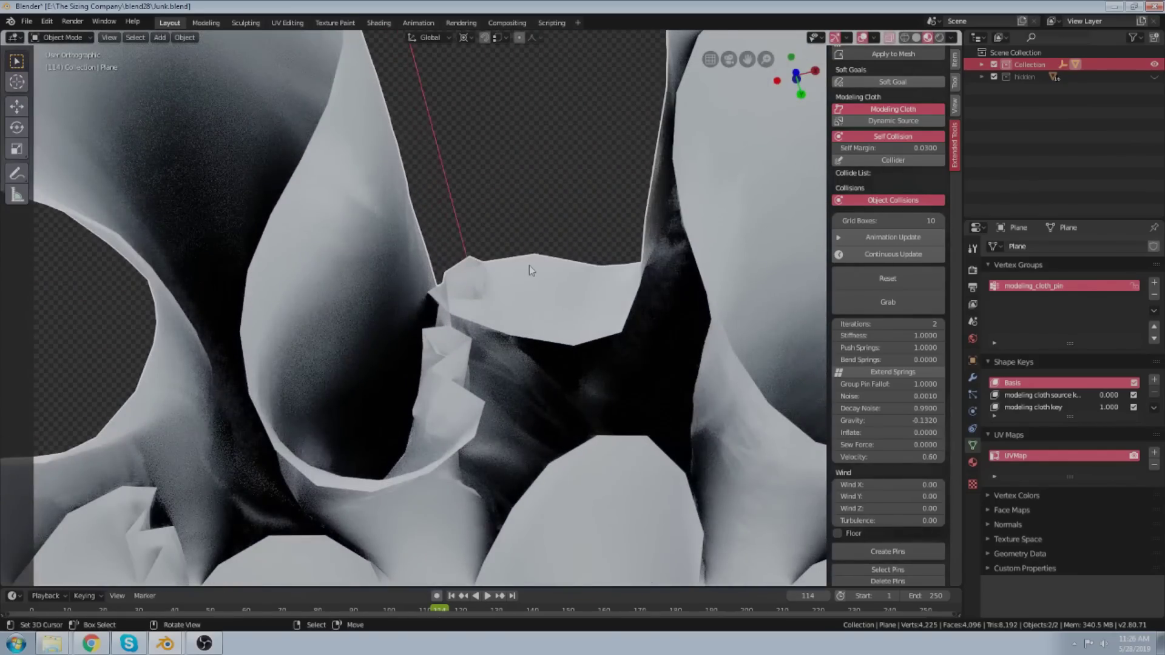
Activate the "modeling cloth key" shape key and select an edge loop at the inner fold of the cloth in Edit Mode.
key(Tab)
key(Tab)
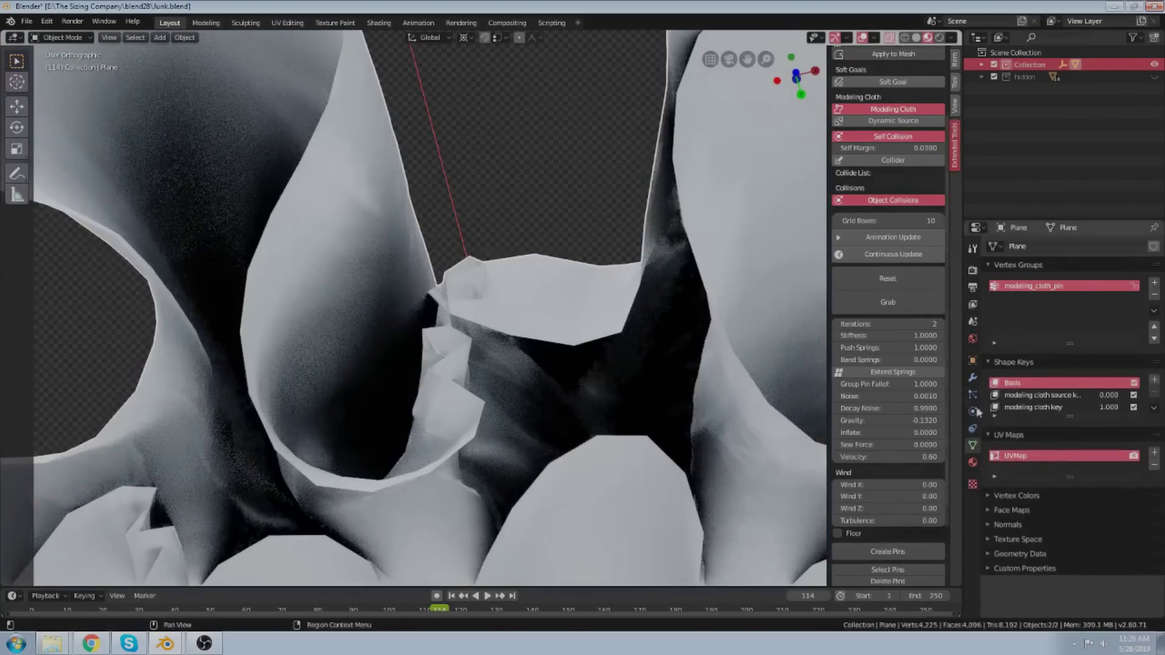
click(1020, 407)
key(Tab)
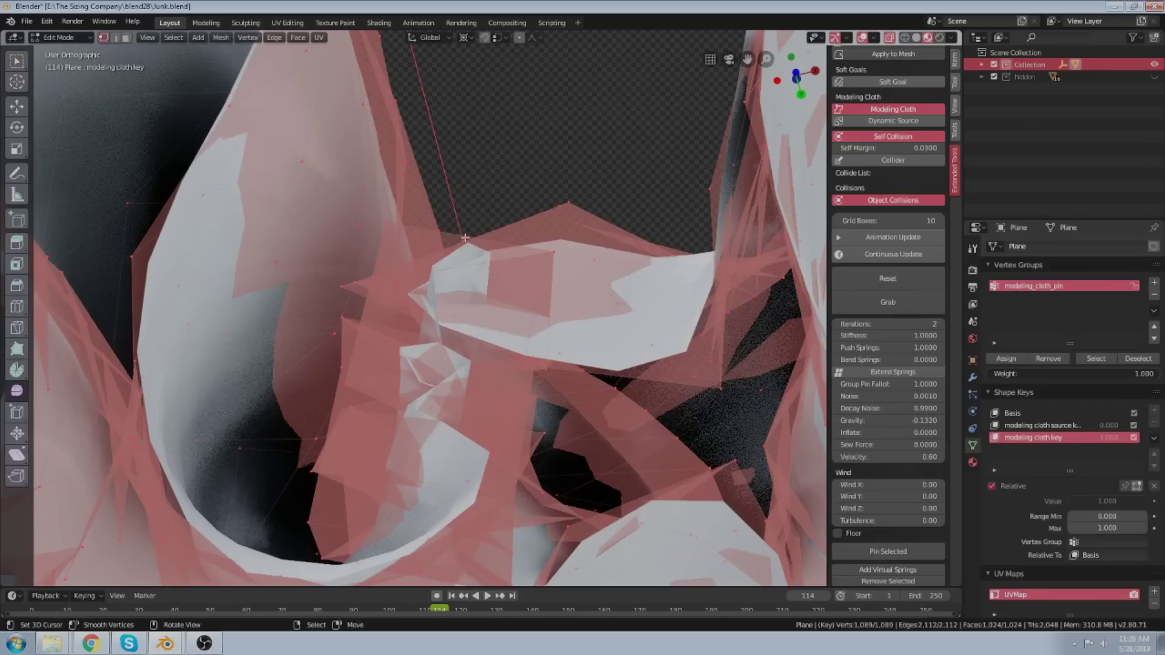
middle_drag(464, 237, 471, 225)
alt+click(500, 251)
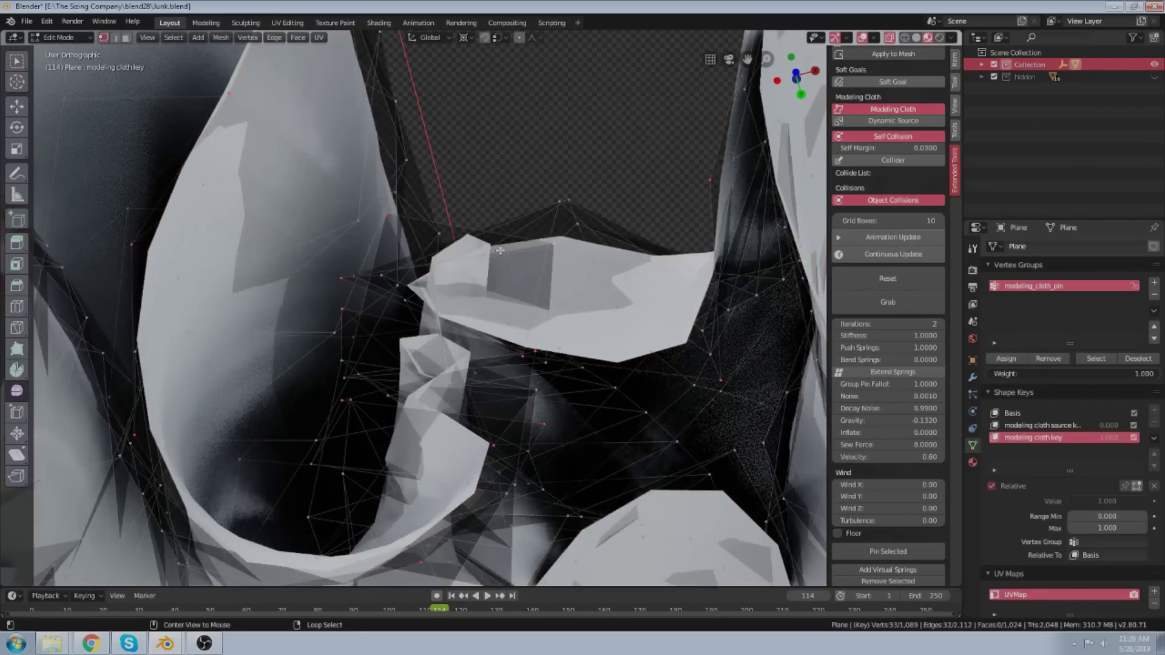
Hide all of the cloth mesh except the selected vertices around the inner fold.
scroll(493, 245, down, 4)
middle_drag(489, 221, 505, 261)
scroll(505, 263, up, 4)
key(shift+h)
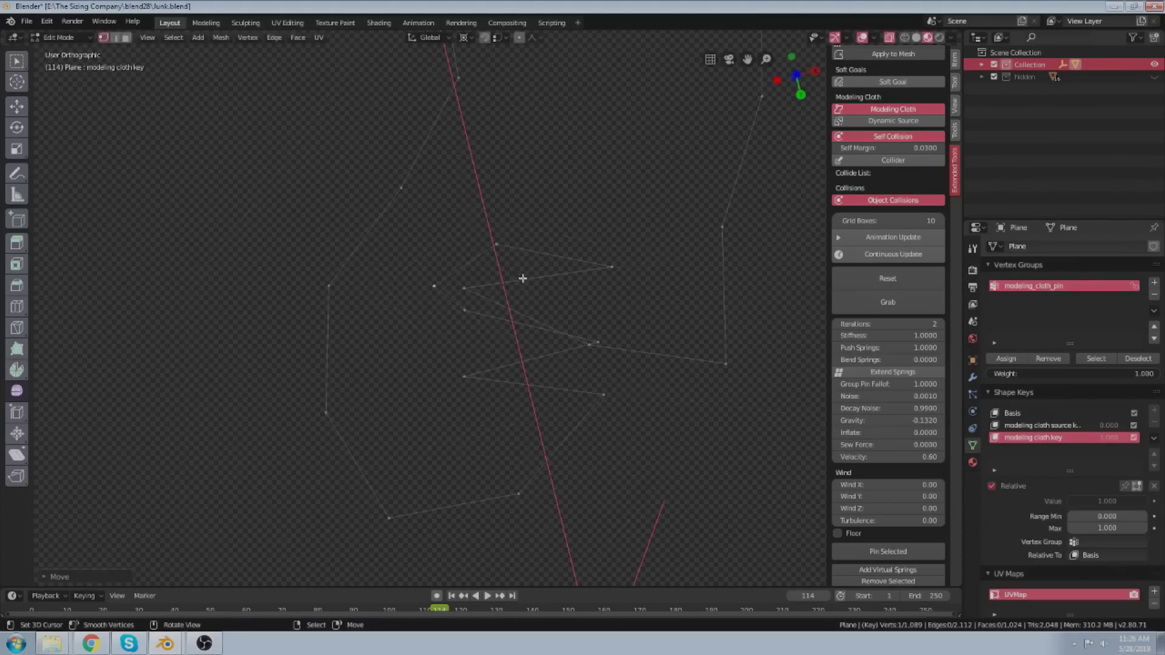
Return to Object Mode, restart the continuous cloth update and activate Grab for the cloth around the inner fold.
key(Tab)
middle_drag(566, 282, 493, 396)
key(Tab)
key(Tab)
scroll(553, 286, down, 2)
scroll(492, 396, up, 6)
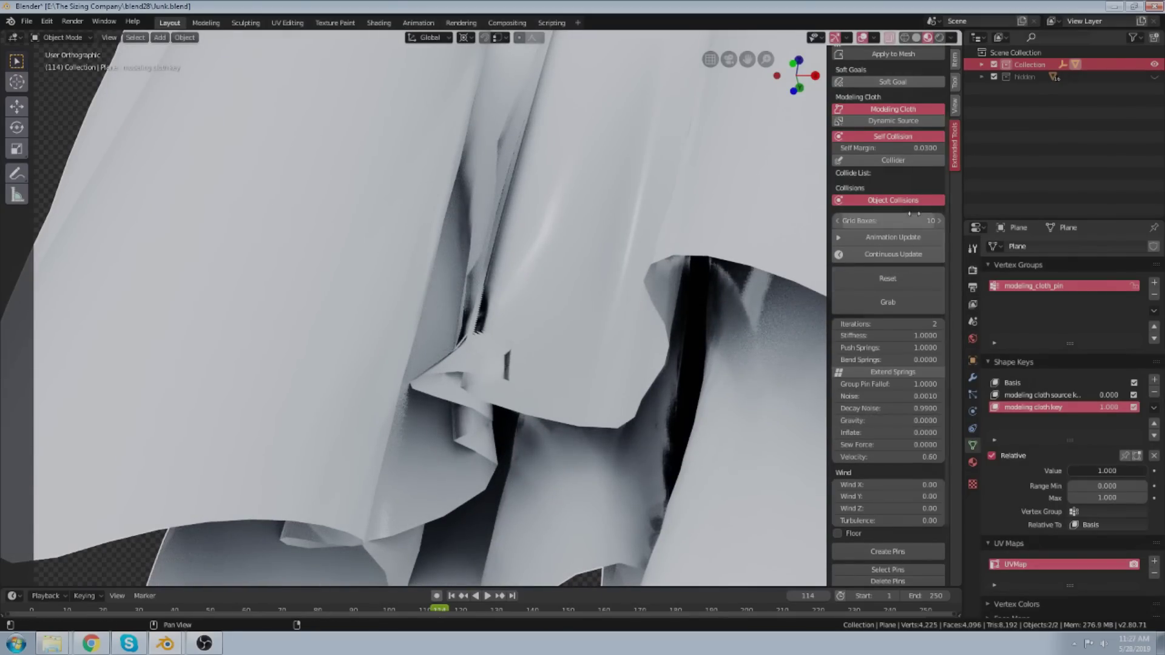
click(897, 254)
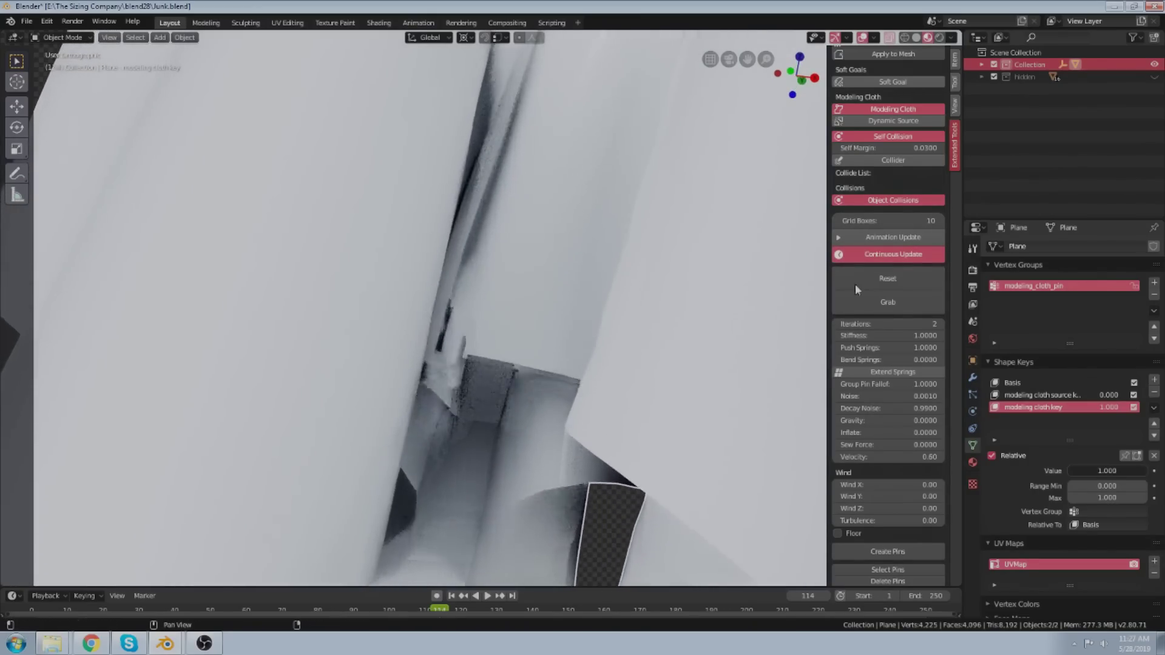
click(886, 302)
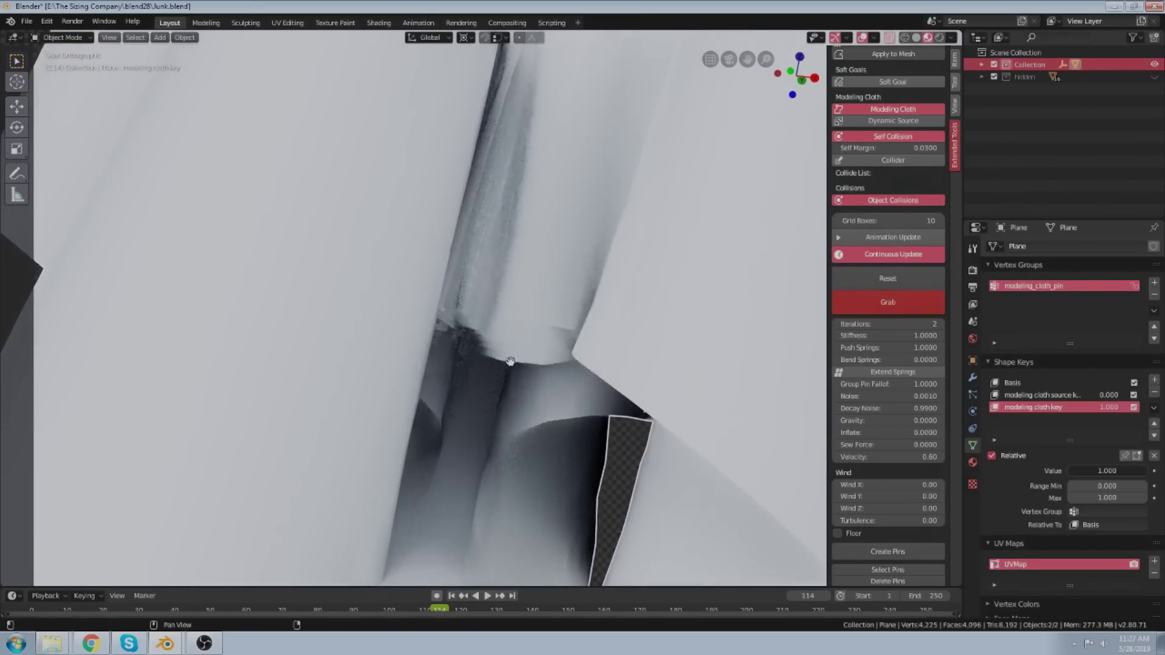
scroll(513, 368, down, 5)
middle_drag(509, 386, 509, 118)
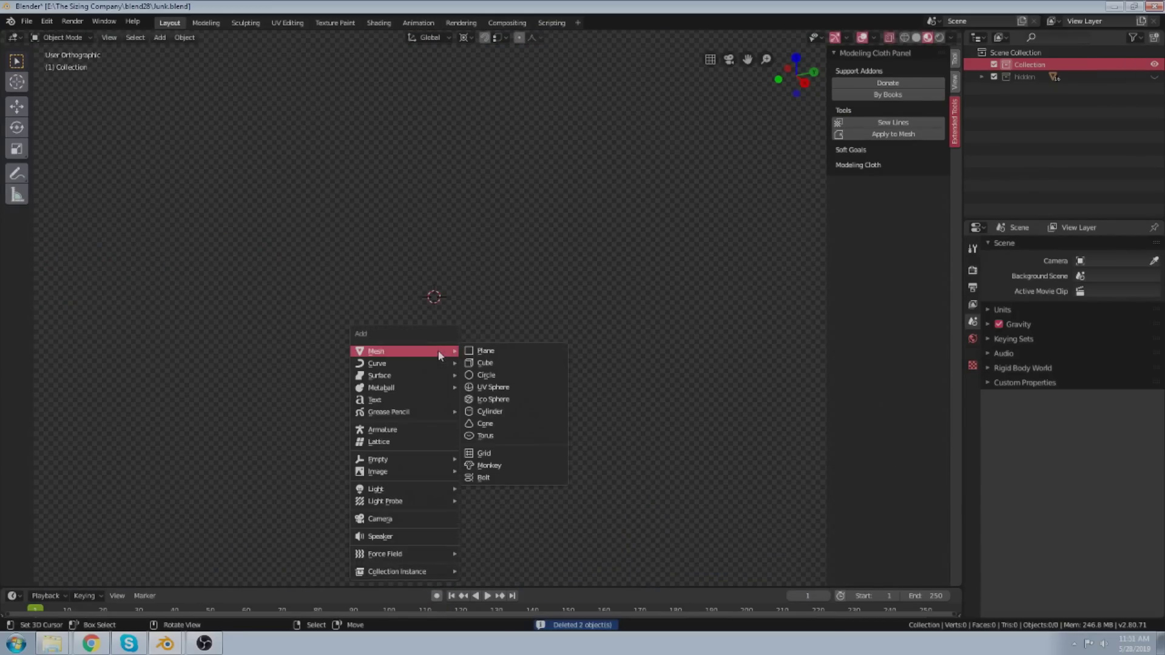
Add a plane mesh and subdivide it evenly into 256 faces.
click(485, 350)
key(Tab)
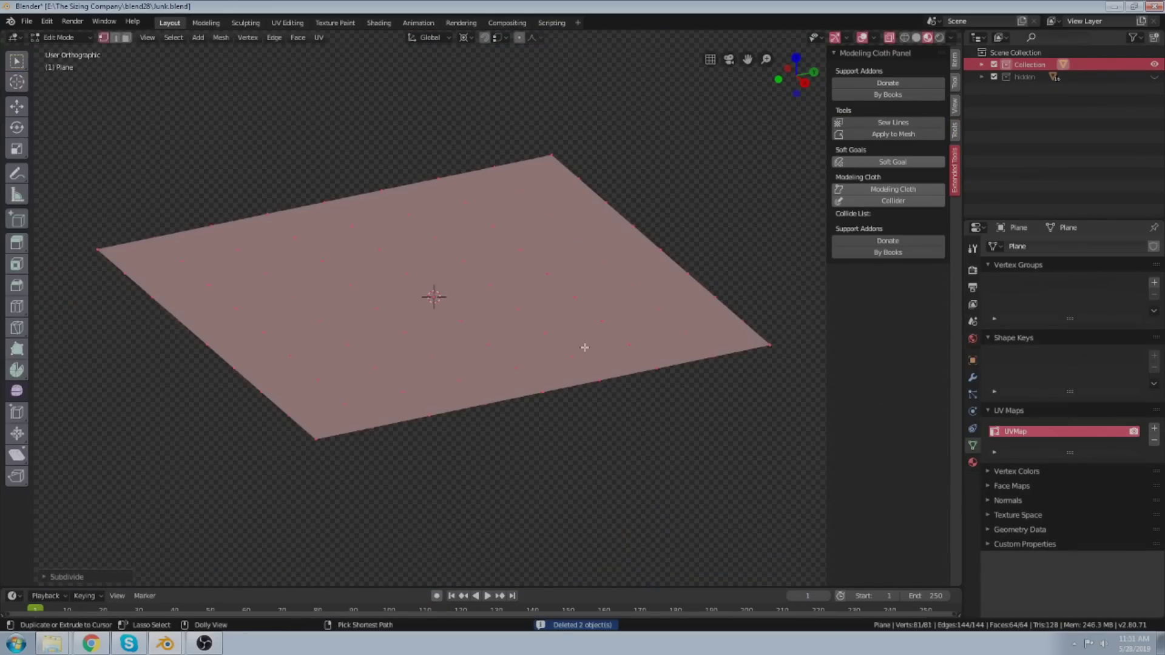
key(Tab)
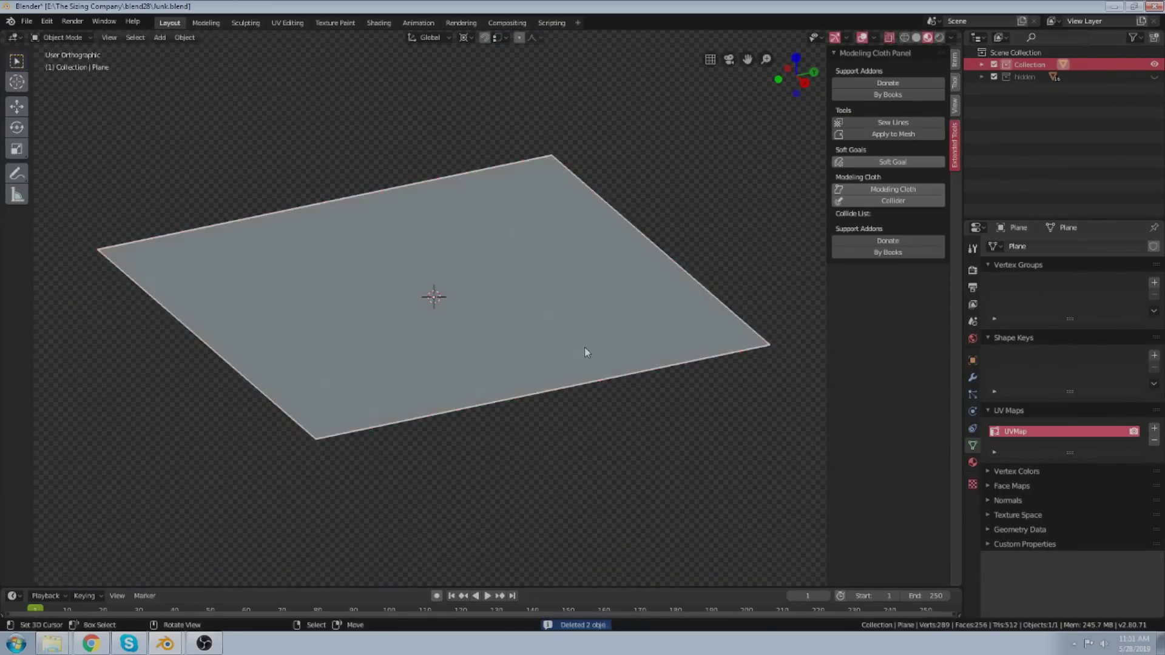
Turn the subdivided plane into a Modeling Cloth object and enable Object Collisions for it.
click(869, 189)
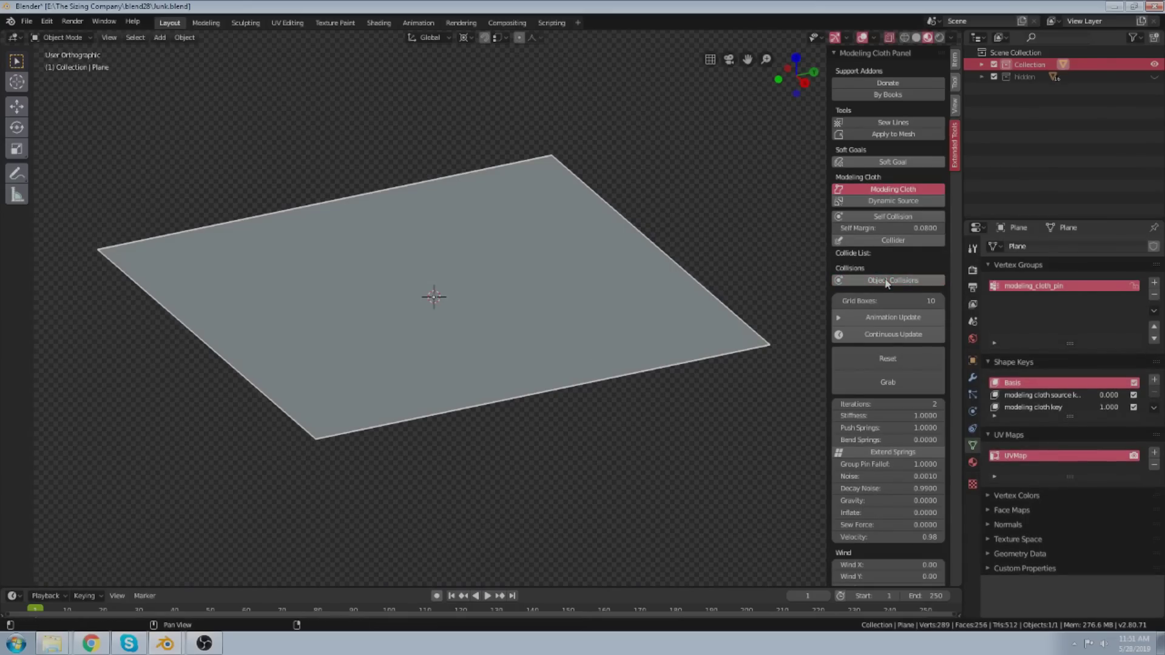
scroll(586, 285, down, 2)
scroll(504, 336, up, 2)
Add a UV sphere and scale it down until it is clearly smaller than the plane.
key(shift+a)
mouse_move(512, 373)
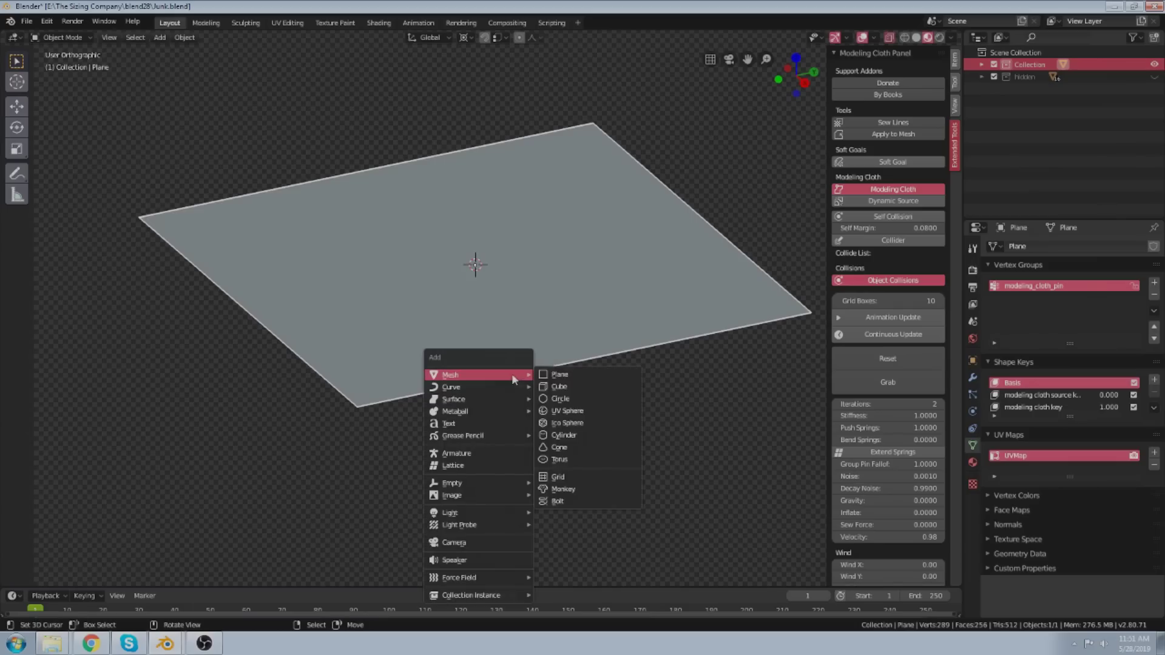
click(565, 410)
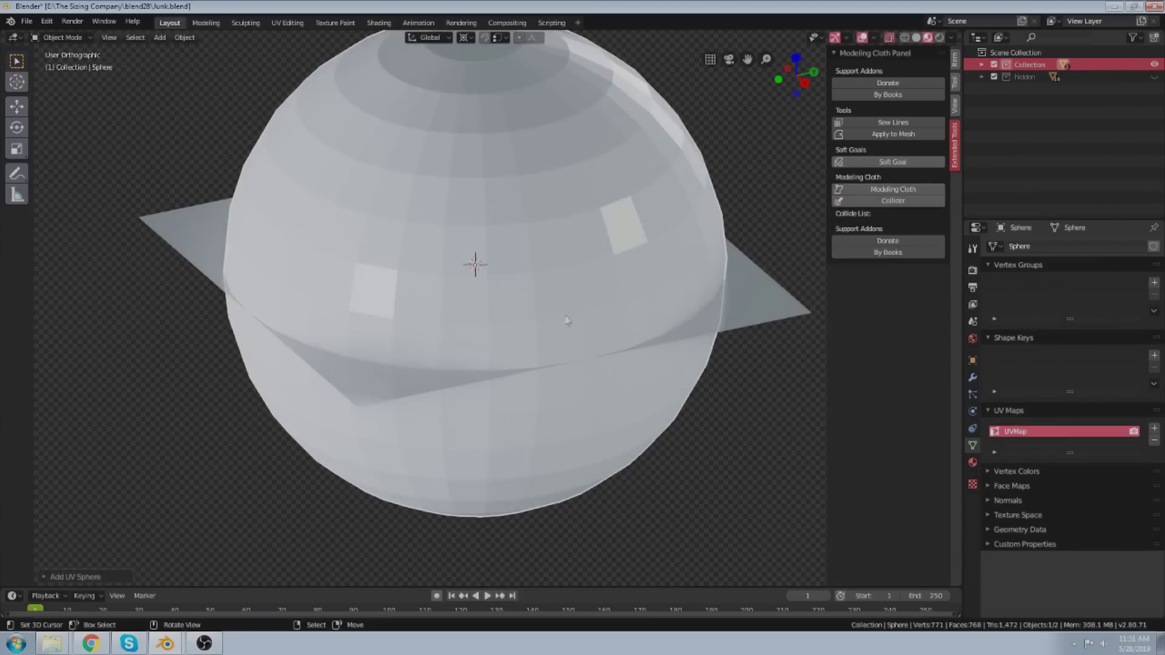
key(s)
click(559, 351)
Move the sphere straight down along Z below the cloth plane and make it a Collider.
key(g)
key(z)
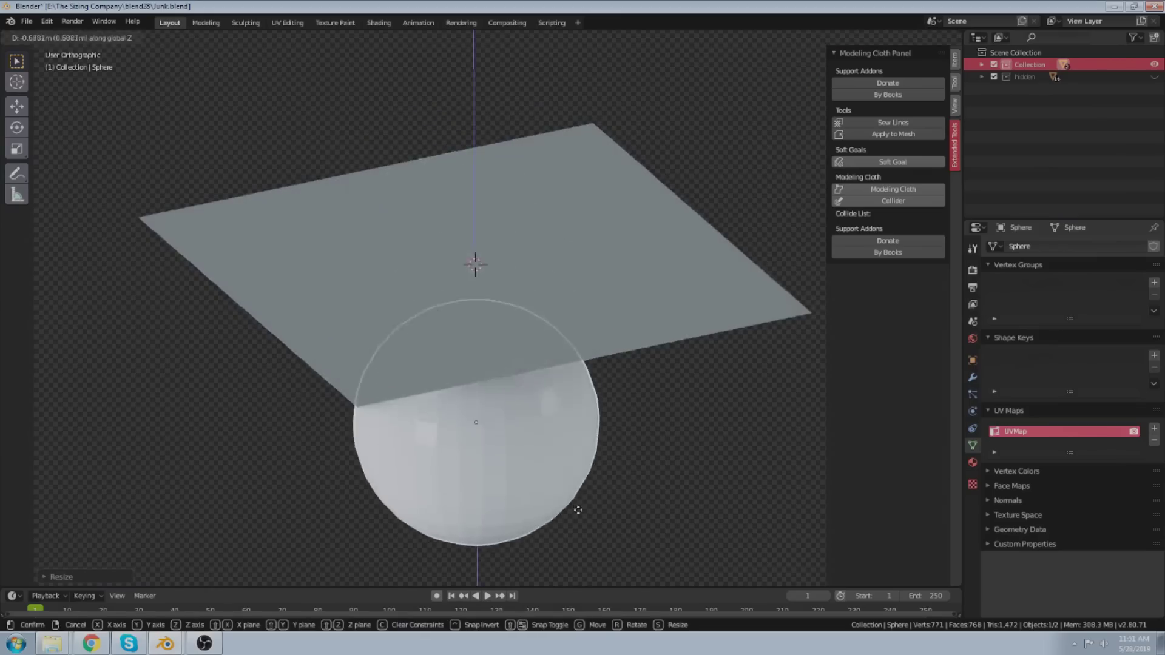
click(574, 530)
scroll(538, 362, down, 3)
scroll(542, 348, up, 2)
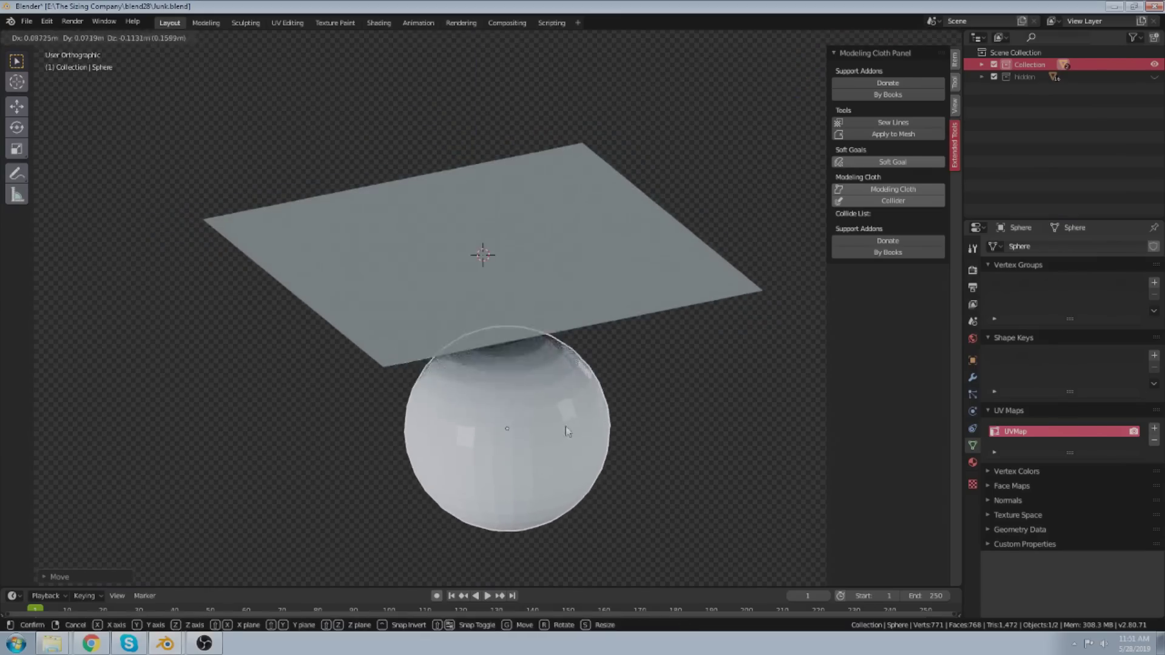
click(897, 206)
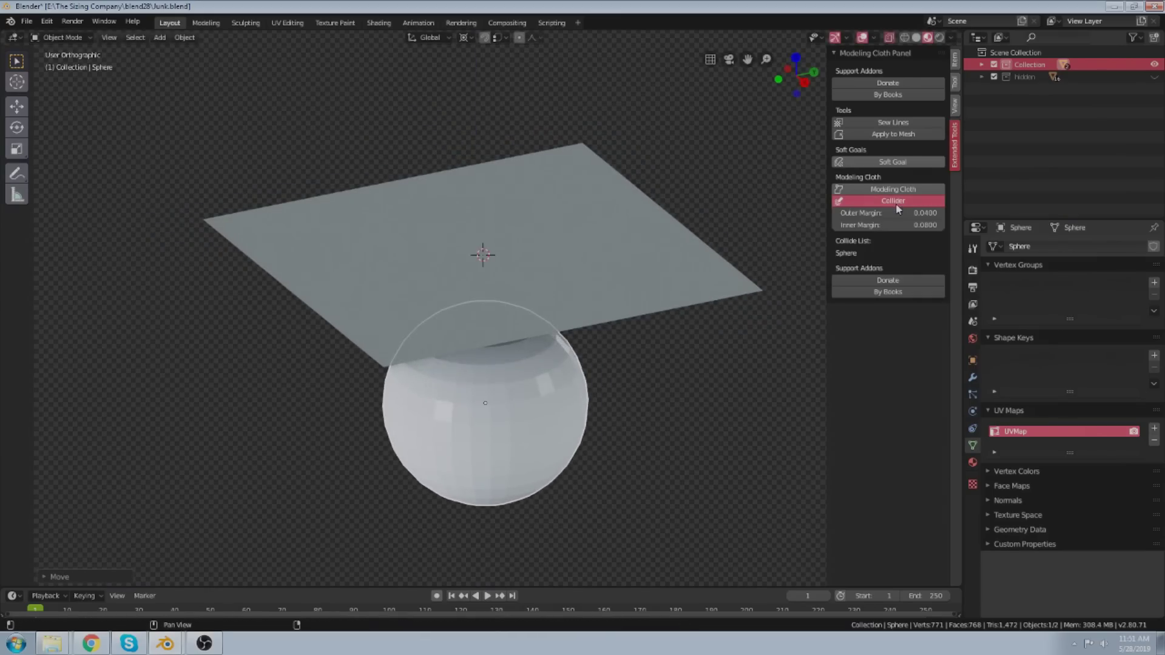
Run Continuous Update on the cloth plane with gravity set to -0.03 so it falls onto the sphere.
click(595, 230)
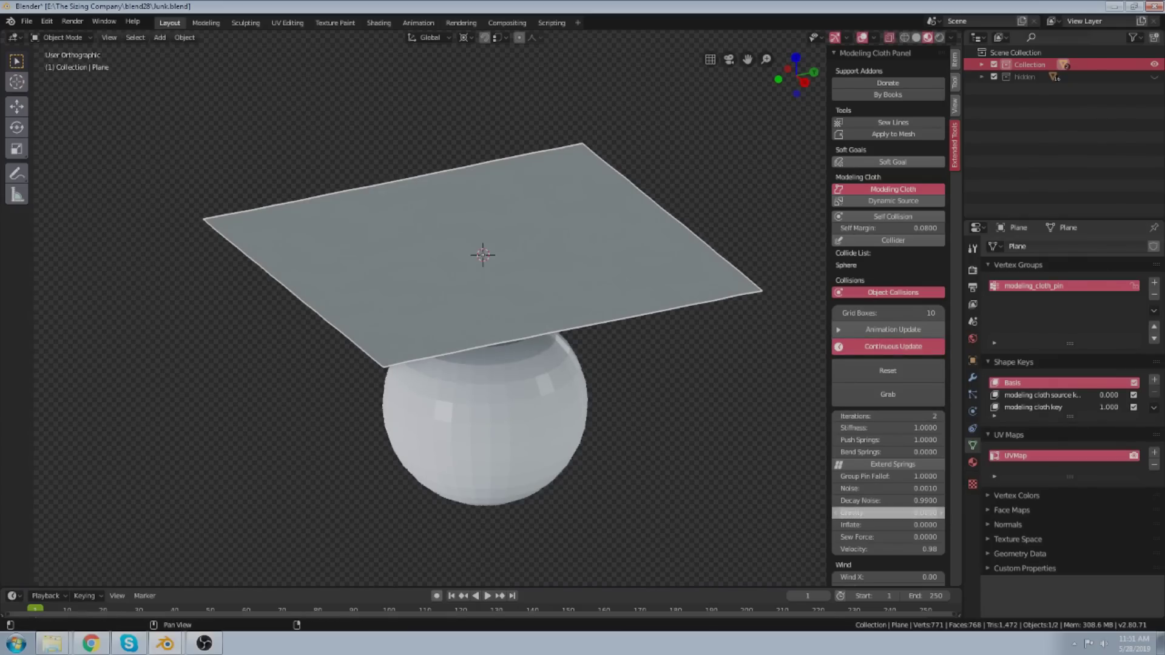
drag(868, 515, 851, 515)
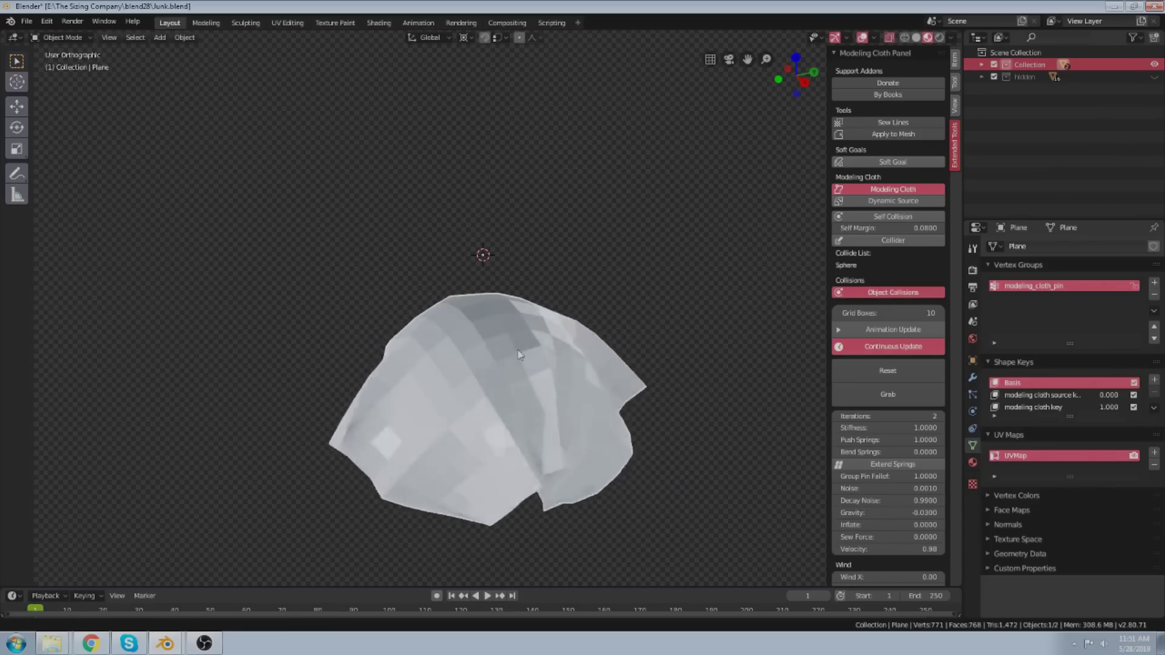
shift+middle_drag(519, 355, 507, 310)
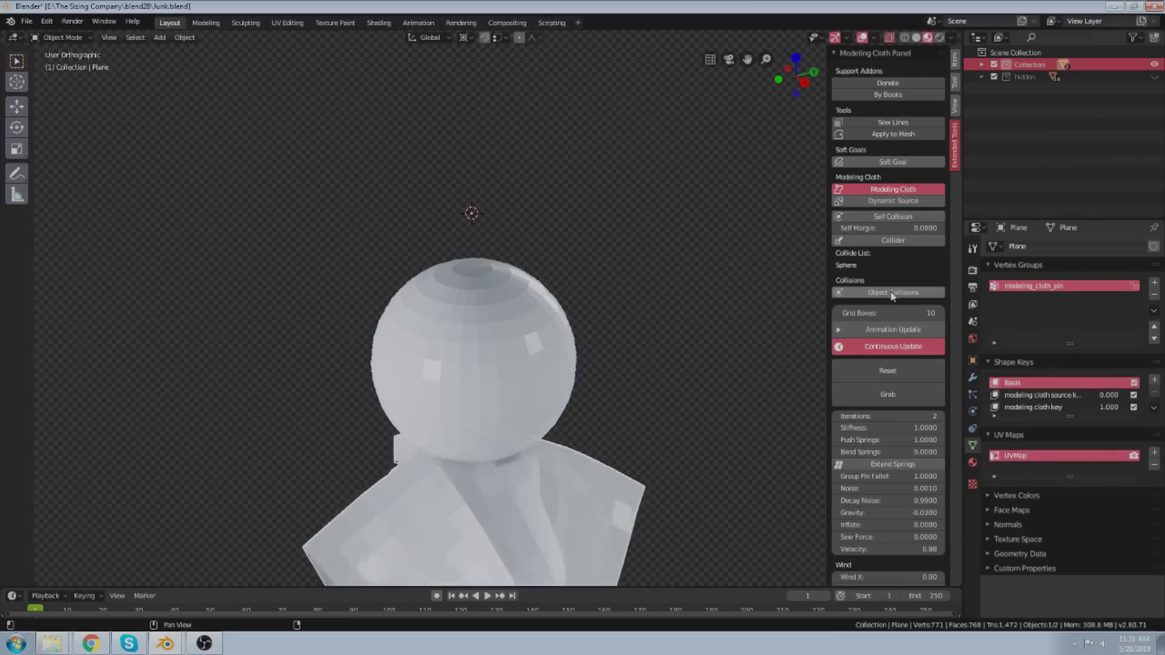
Reset the cloth to its flat starting shape and stop Continuous Update.
click(887, 373)
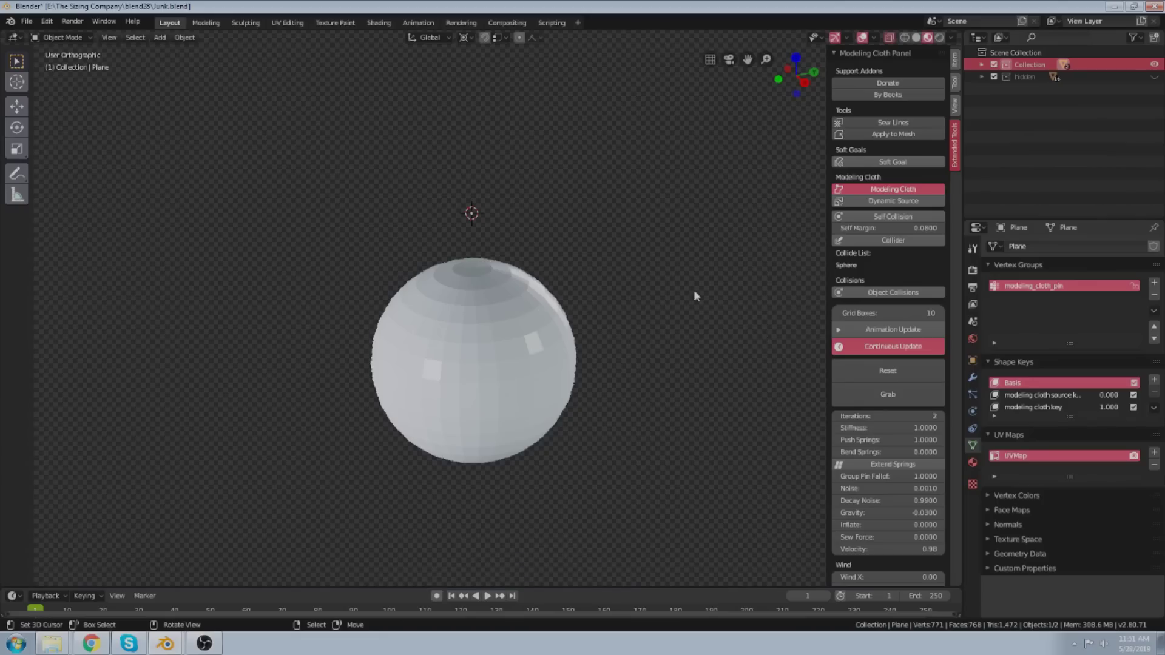
click(864, 367)
click(874, 348)
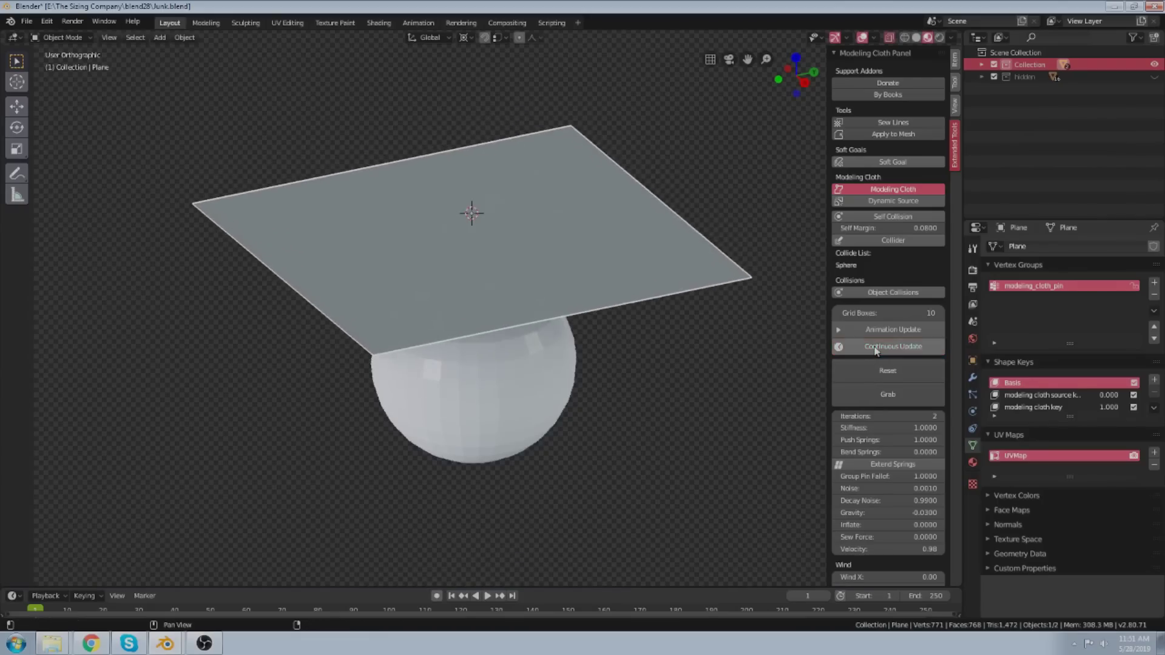
Enable Object Collisions on the cloth and run Continuous Update until it drapes over the sphere, stopping it there.
click(884, 293)
click(887, 347)
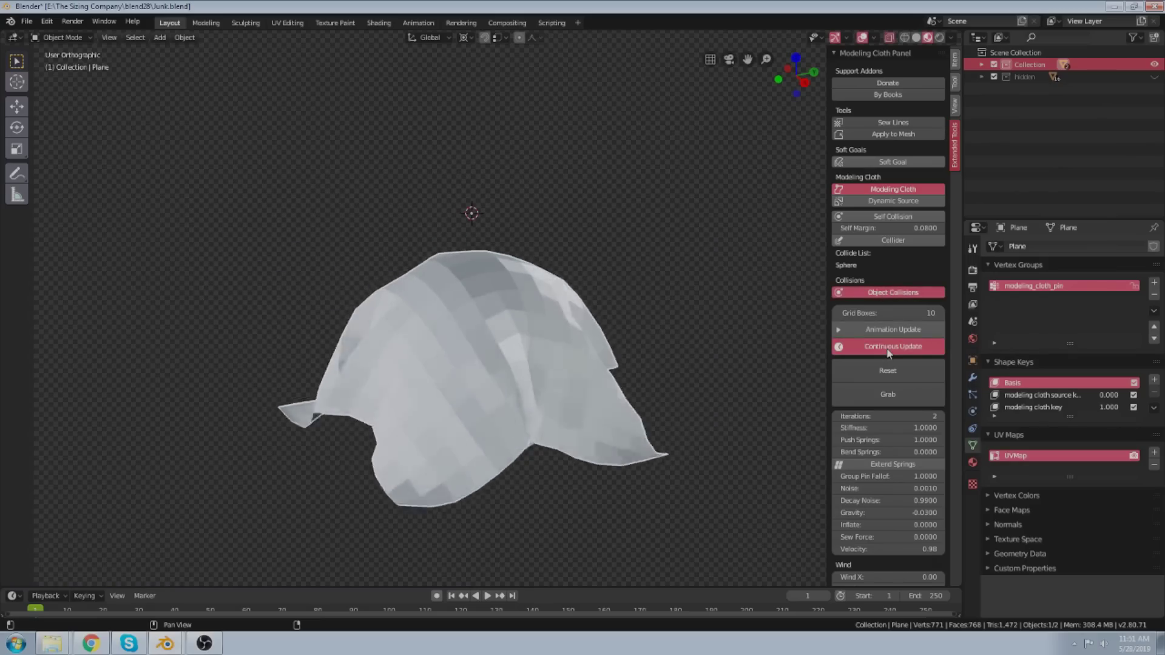
click(887, 349)
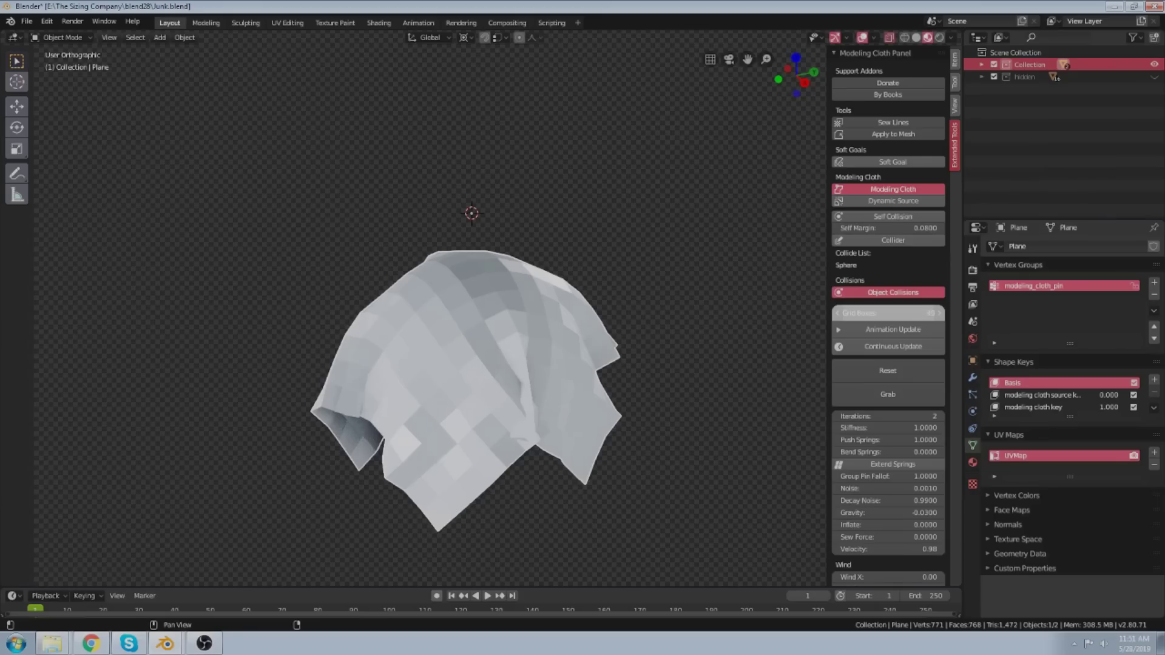
Set the cloth's Grid Boxes to 49.
drag(874, 312, 877, 312)
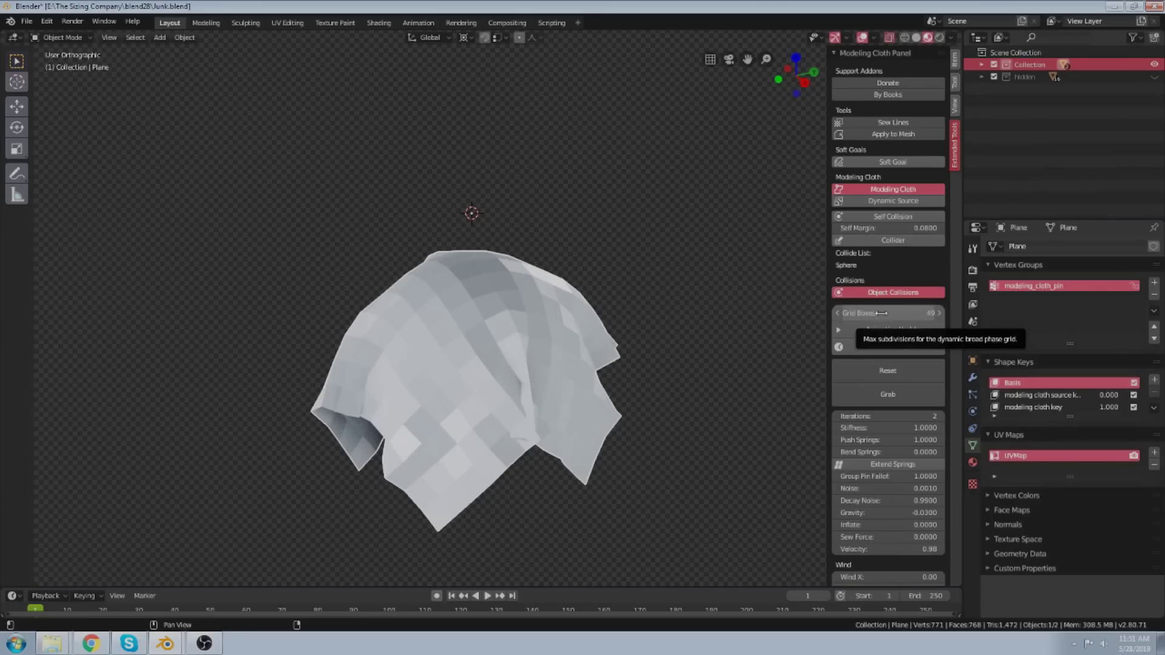
middle_drag(542, 326, 526, 301)
middle_drag(527, 300, 527, 306)
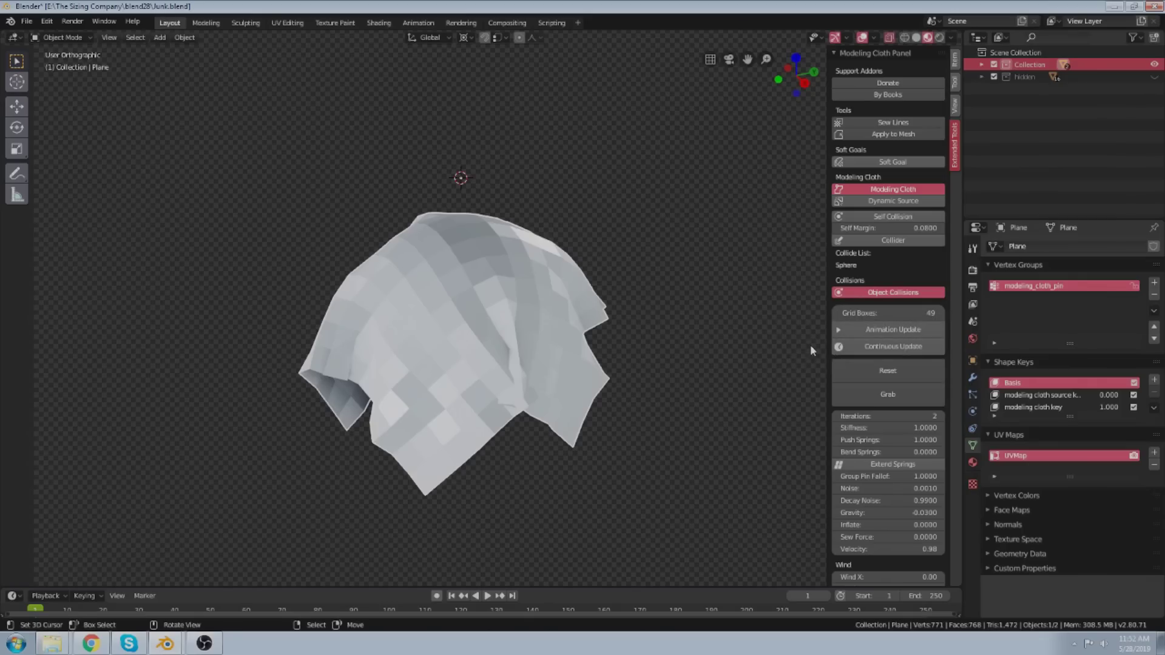
Reset the cloth and rerun the drape over the sphere using the new grid setting, stopping the update at the end.
click(872, 373)
click(887, 348)
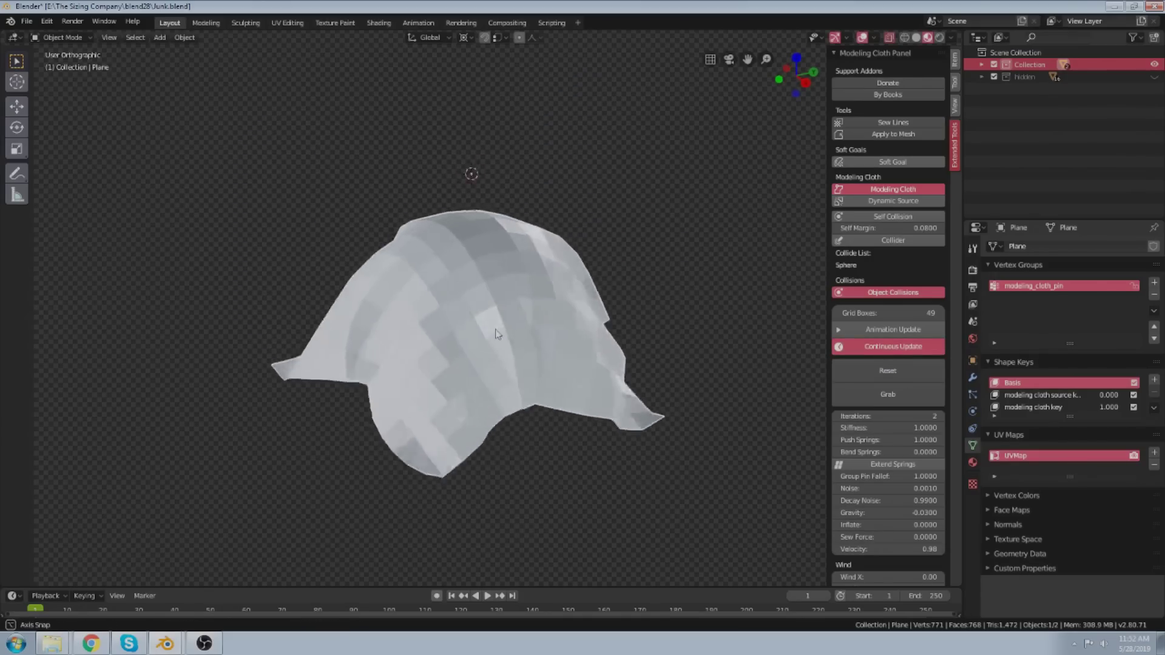
click(858, 347)
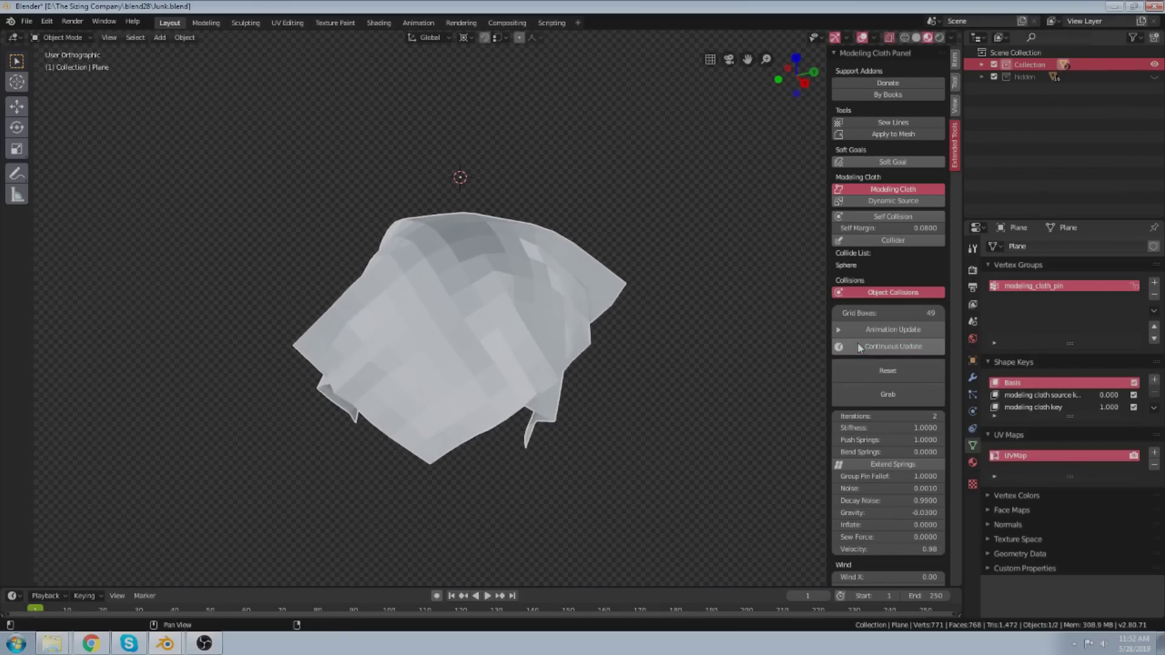
Reset the cloth, switch its simulation to Animation Update and play the timeline.
click(864, 370)
click(887, 331)
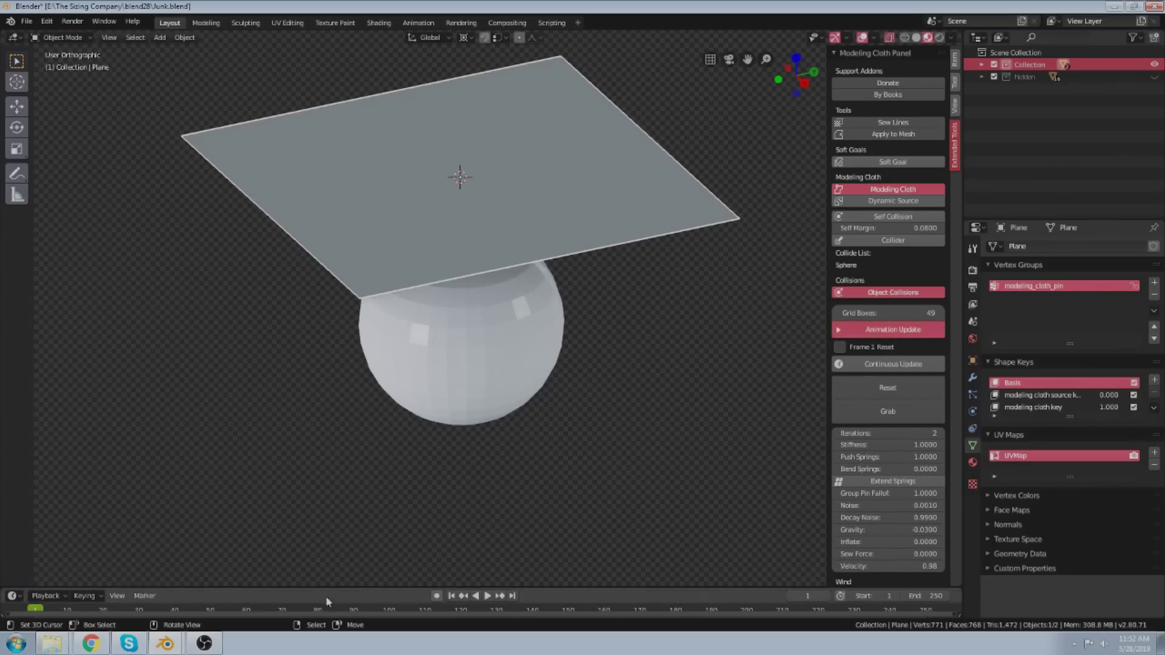
click(487, 596)
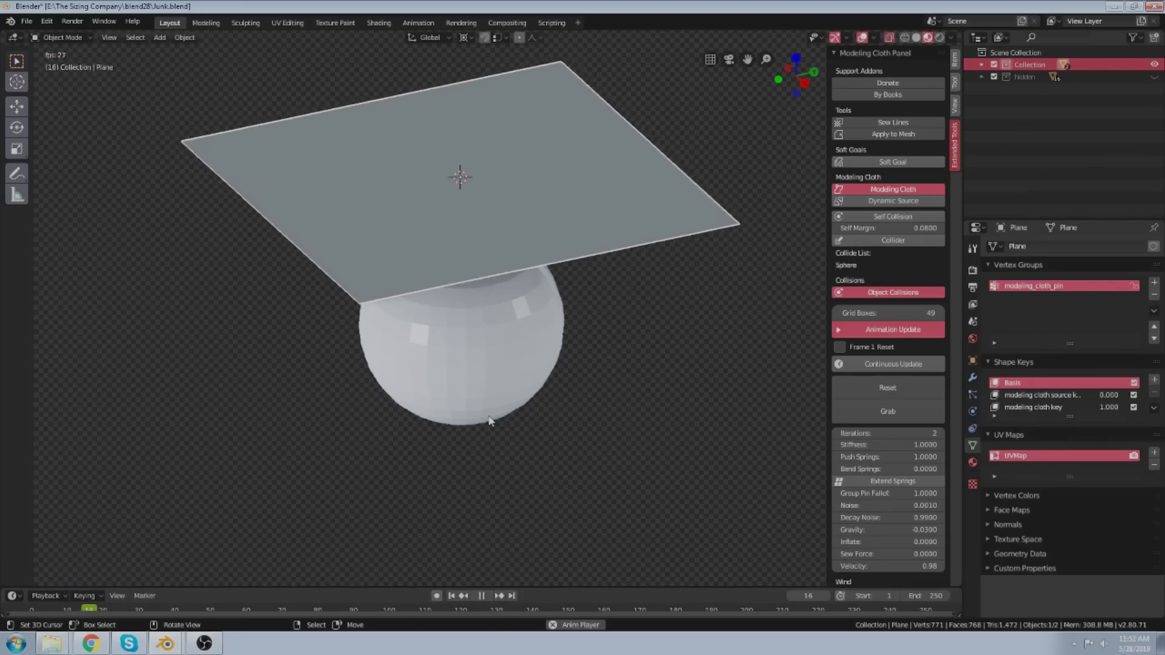
Watch the cloth drape over the sphere from several angles as the timeline loops past its last frame without a reset.
mouse_move(490, 420)
middle_down()
mouse_move(506, 368)
mouse_move(500, 410)
middle_up()
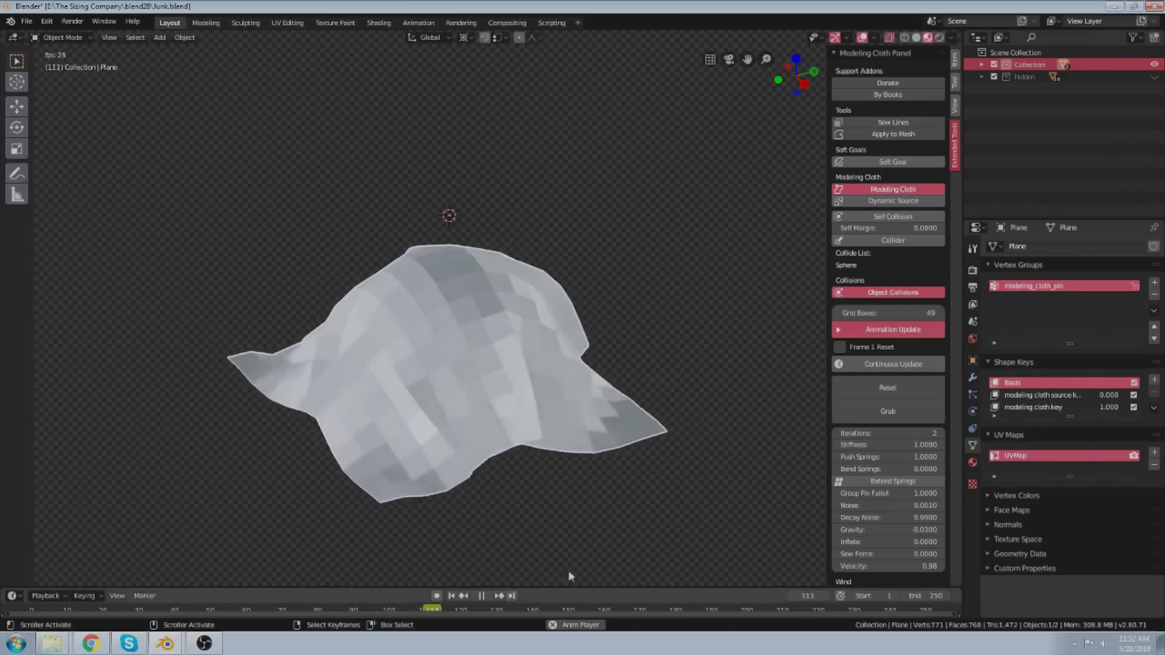
middle_drag(516, 419, 501, 392)
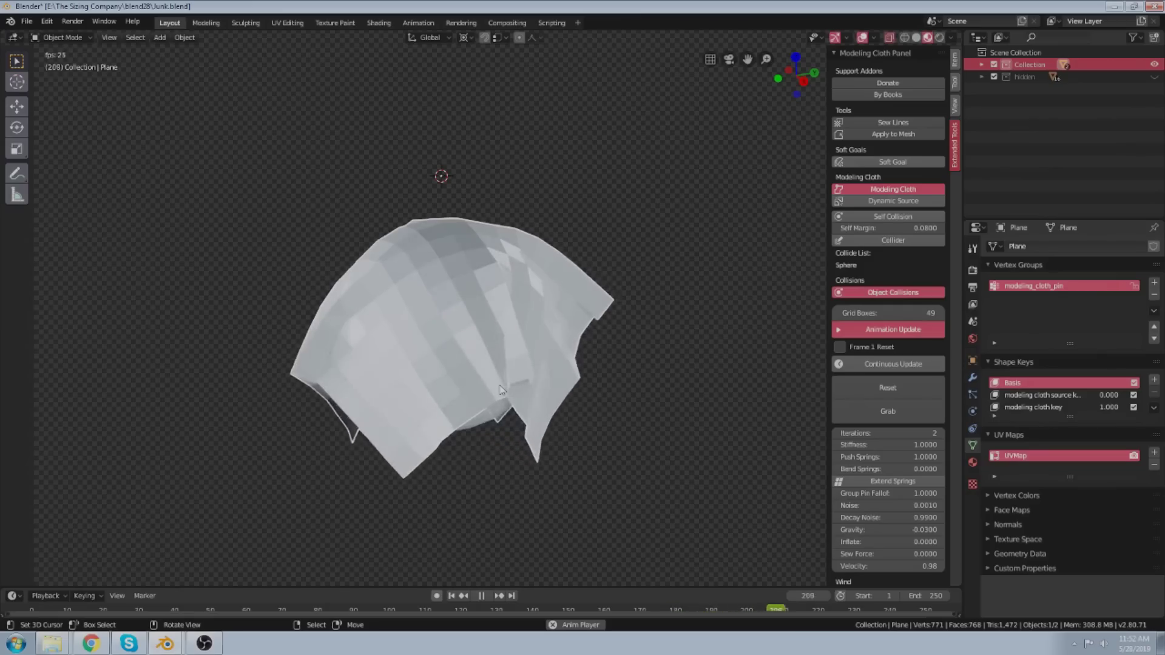
middle_drag(504, 263, 503, 277)
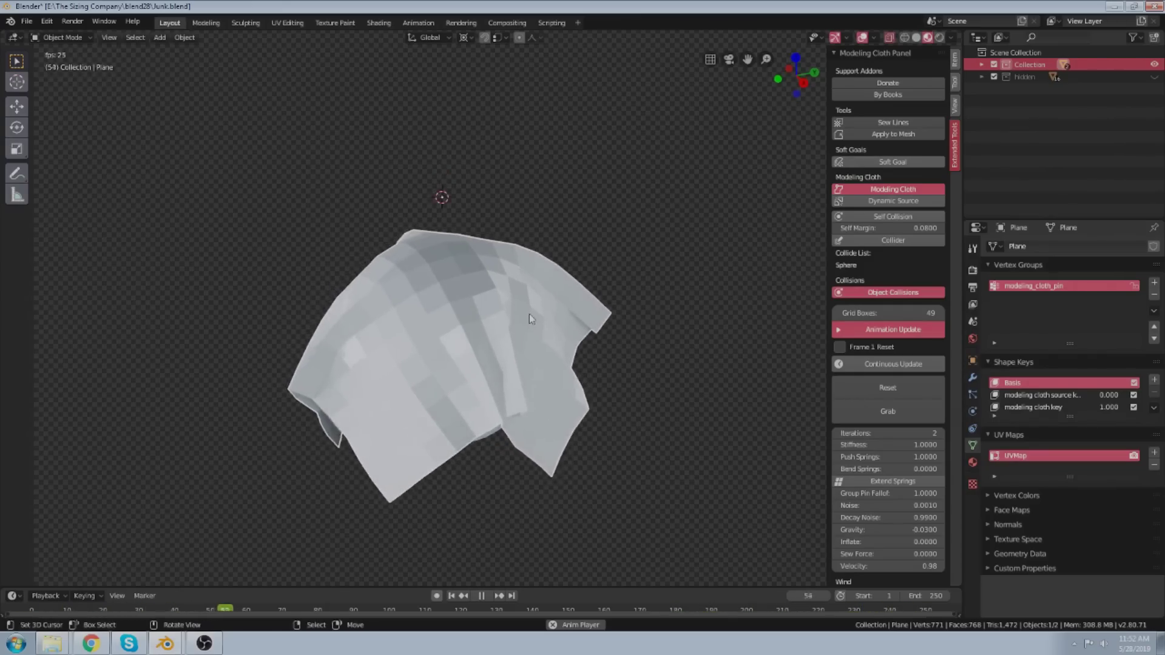
shift+middle_drag(482, 369, 472, 327)
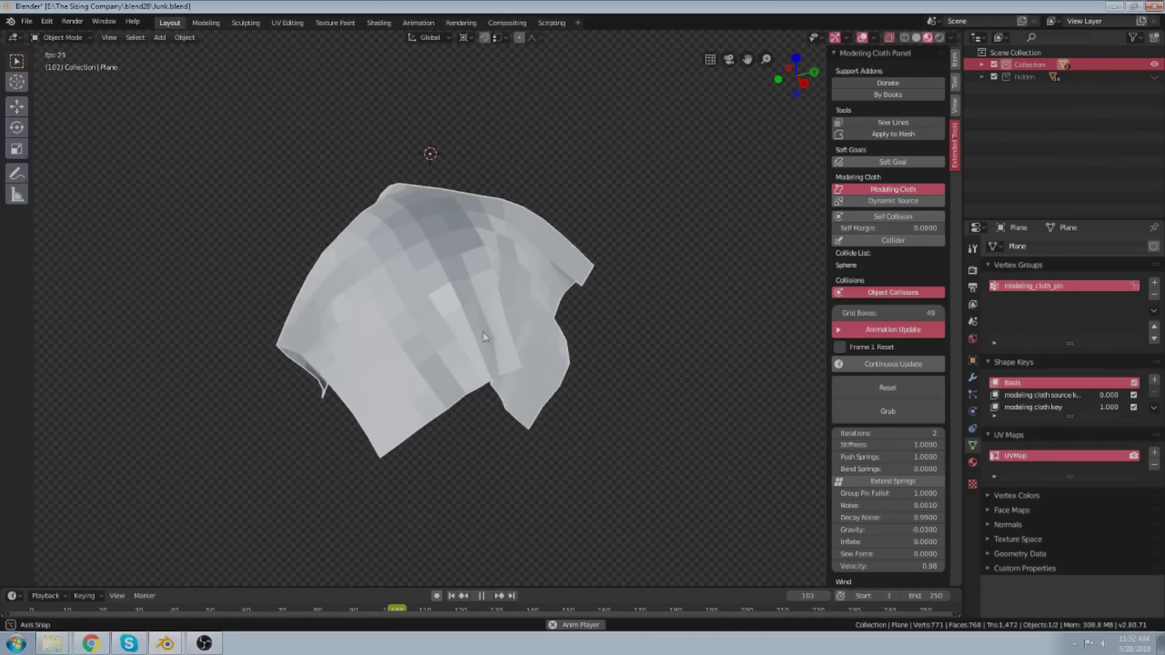
middle_drag(499, 371, 507, 379)
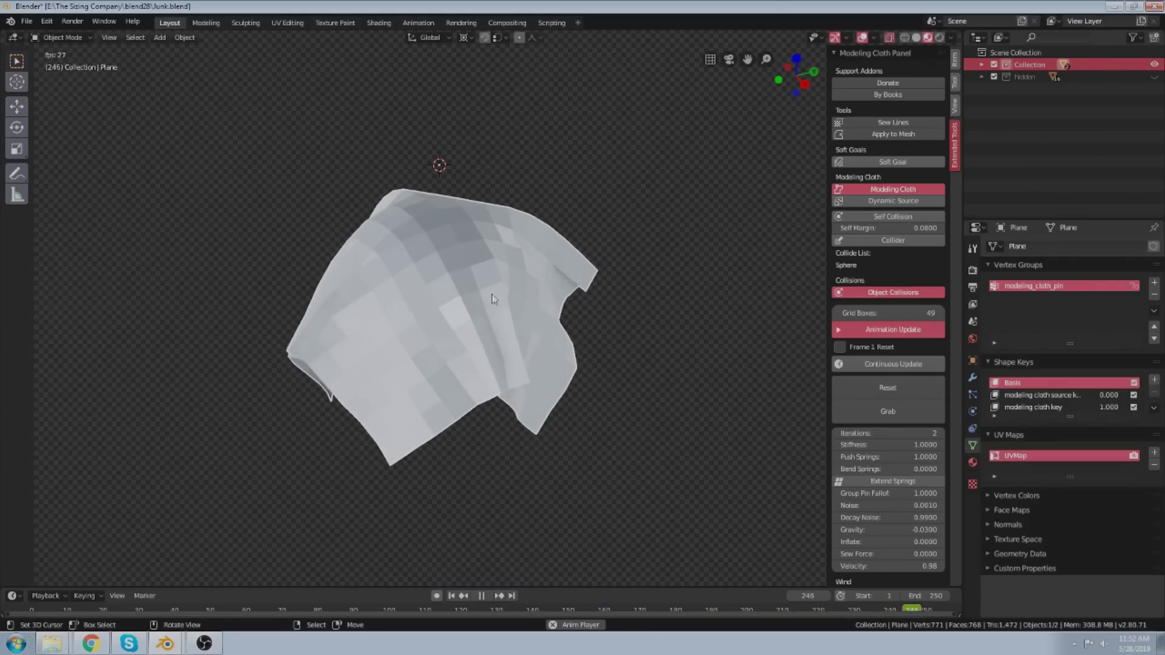
middle_drag(492, 295, 503, 306)
middle_drag(490, 248, 495, 250)
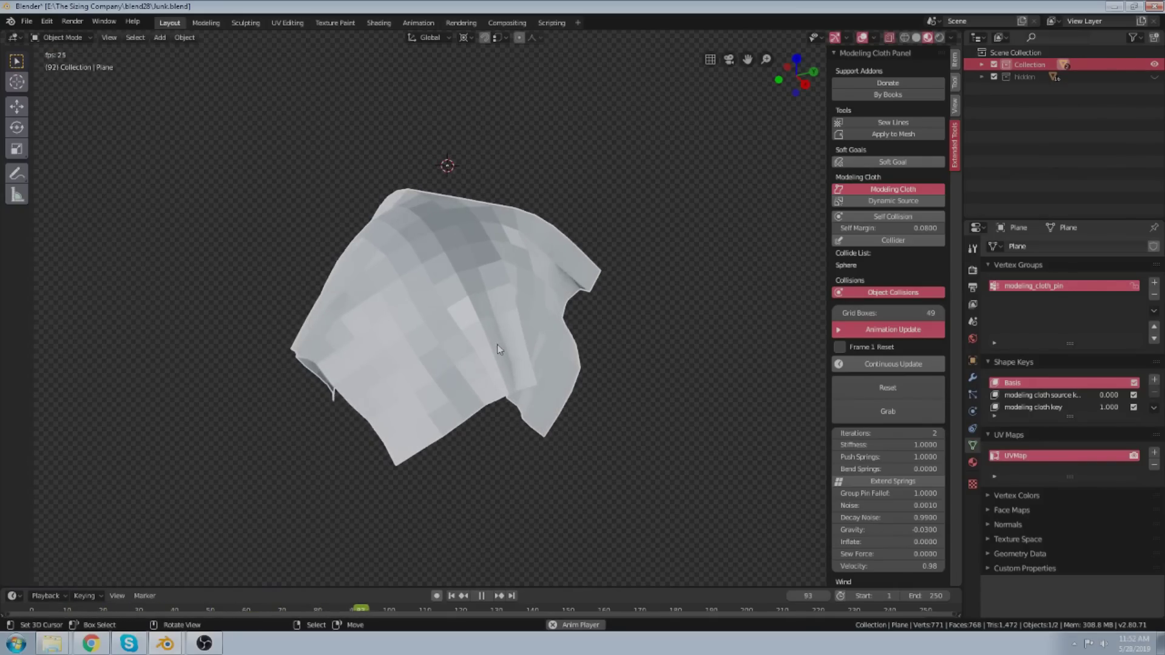
middle_drag(465, 310, 469, 316)
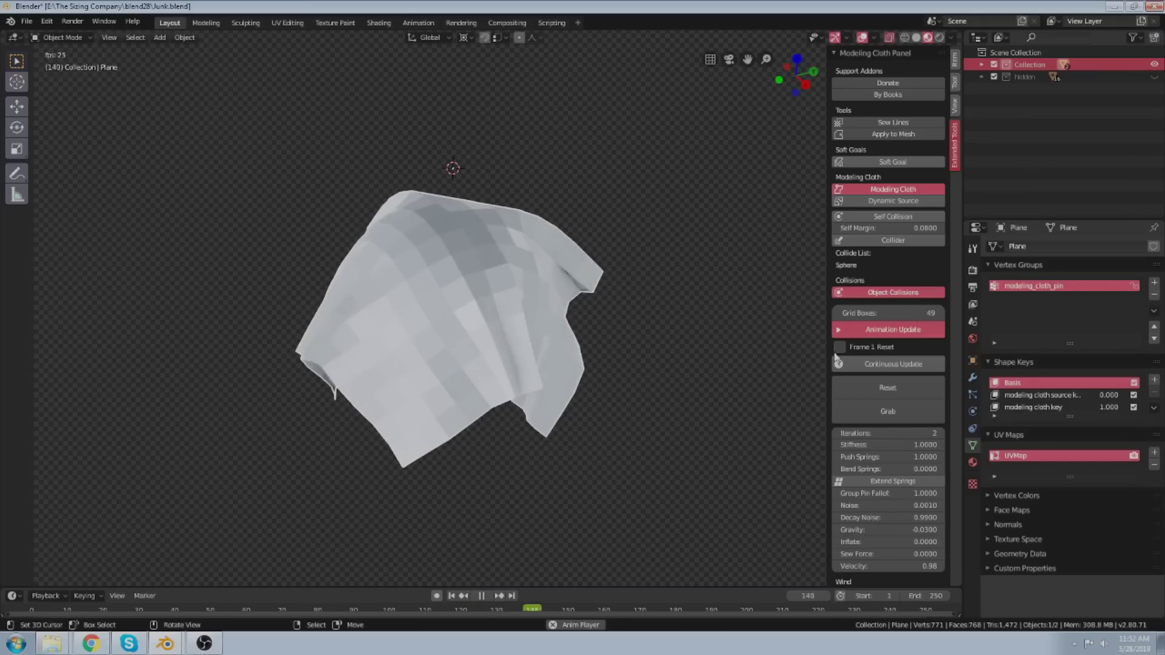
Enable Frame 1 Reset for the cloth, replay the animation from its first frame, and stop playback as the cloth drapes over the sphere.
click(841, 348)
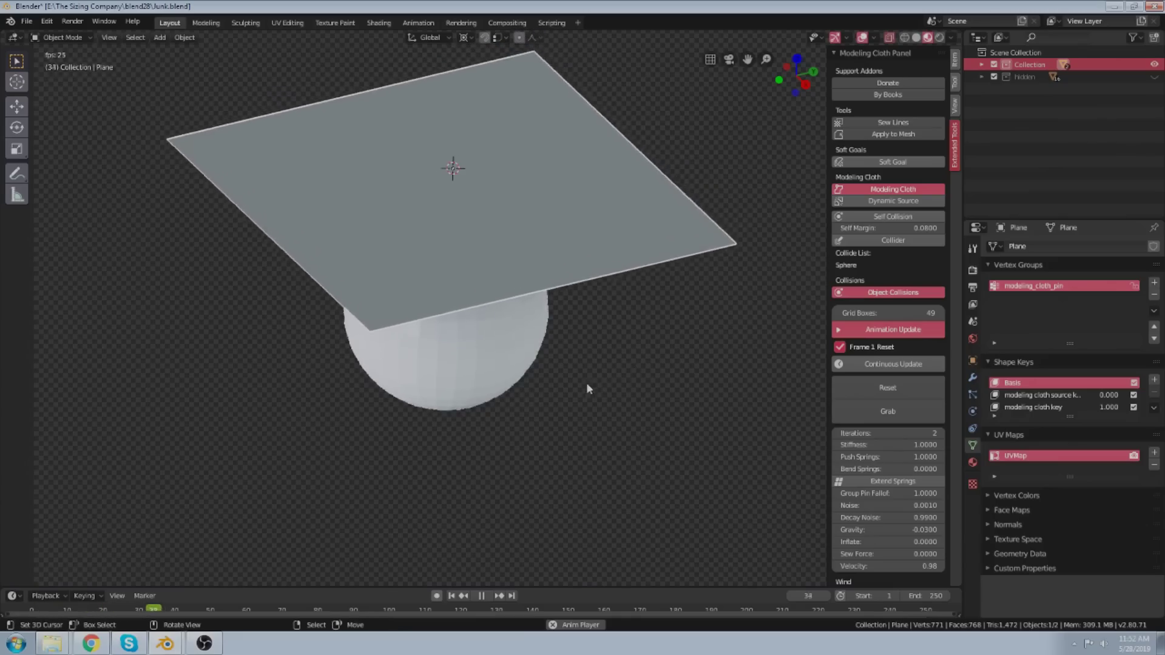
scroll(508, 252, up, 2)
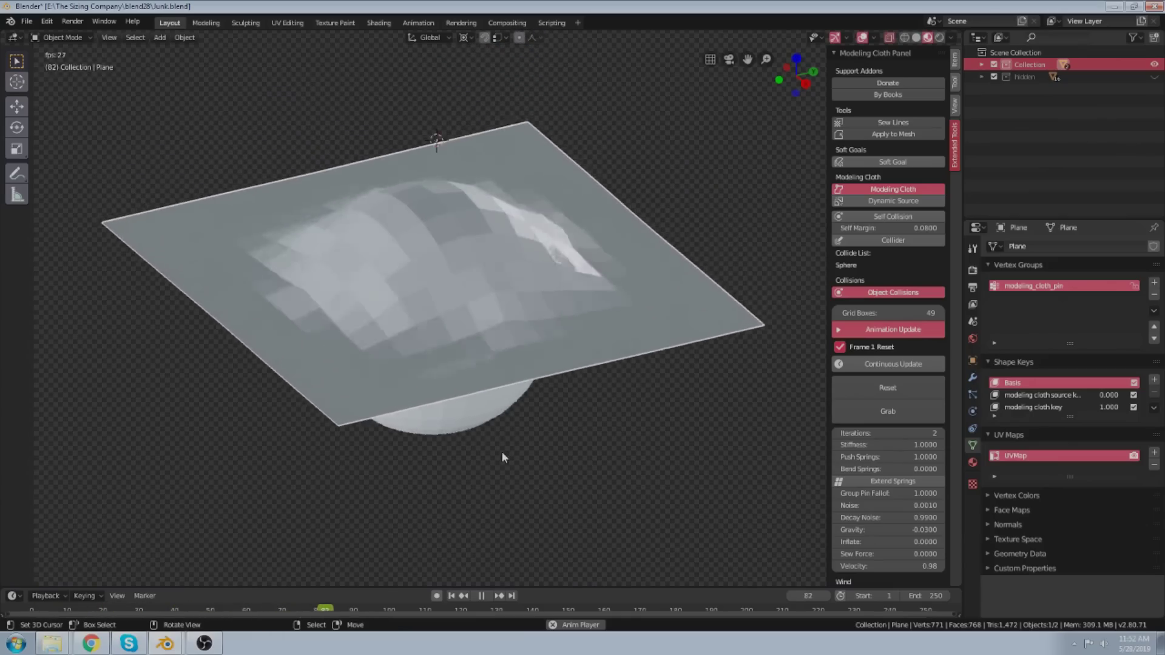
click(452, 596)
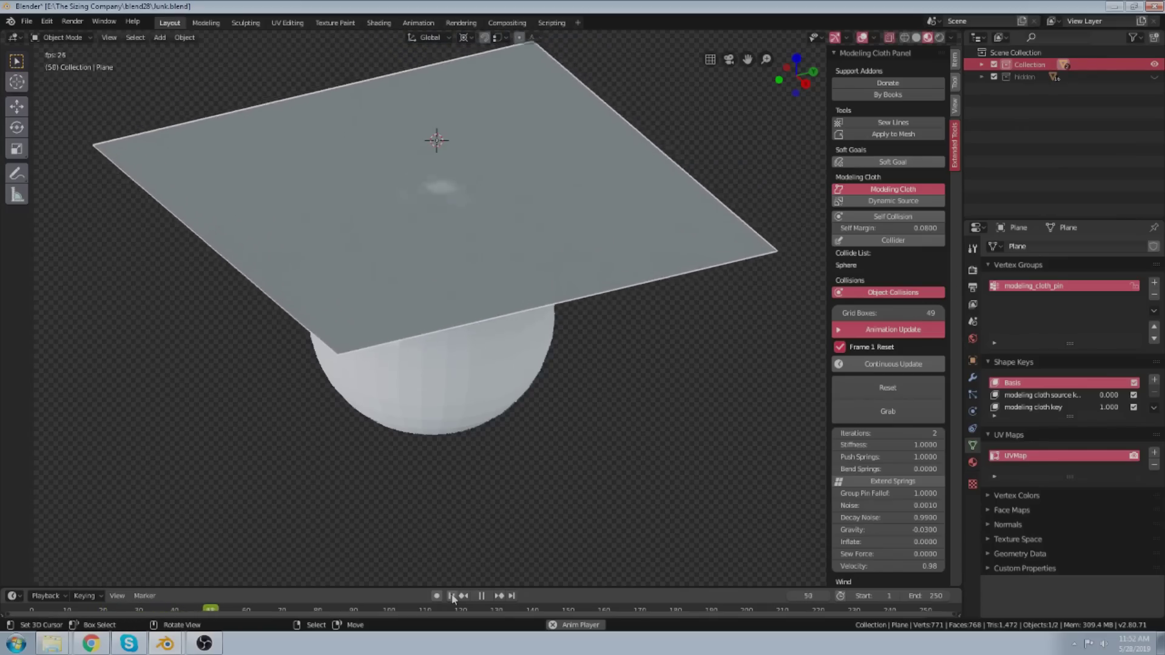
click(452, 596)
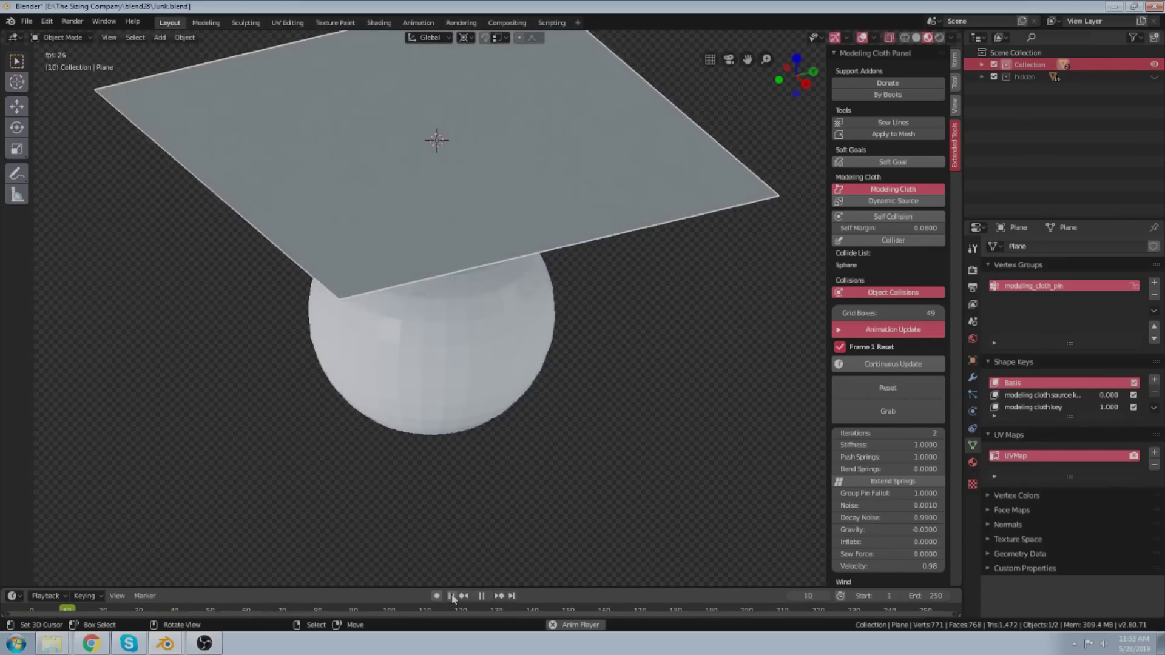
shift+middle_drag(558, 350, 562, 394)
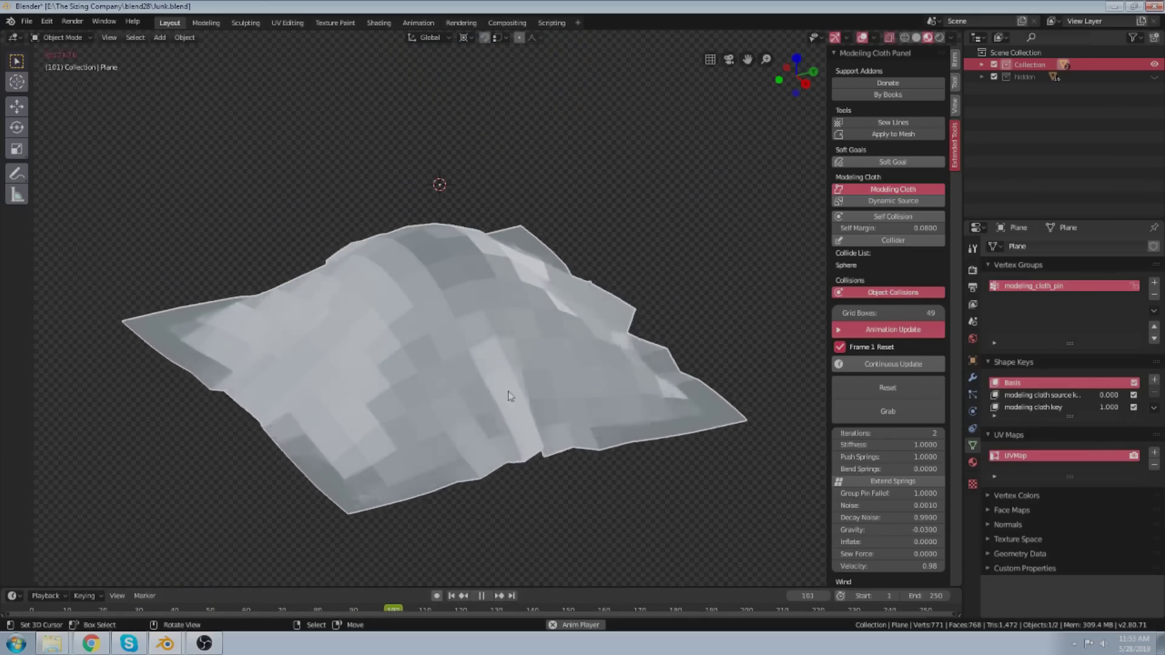
key(space)
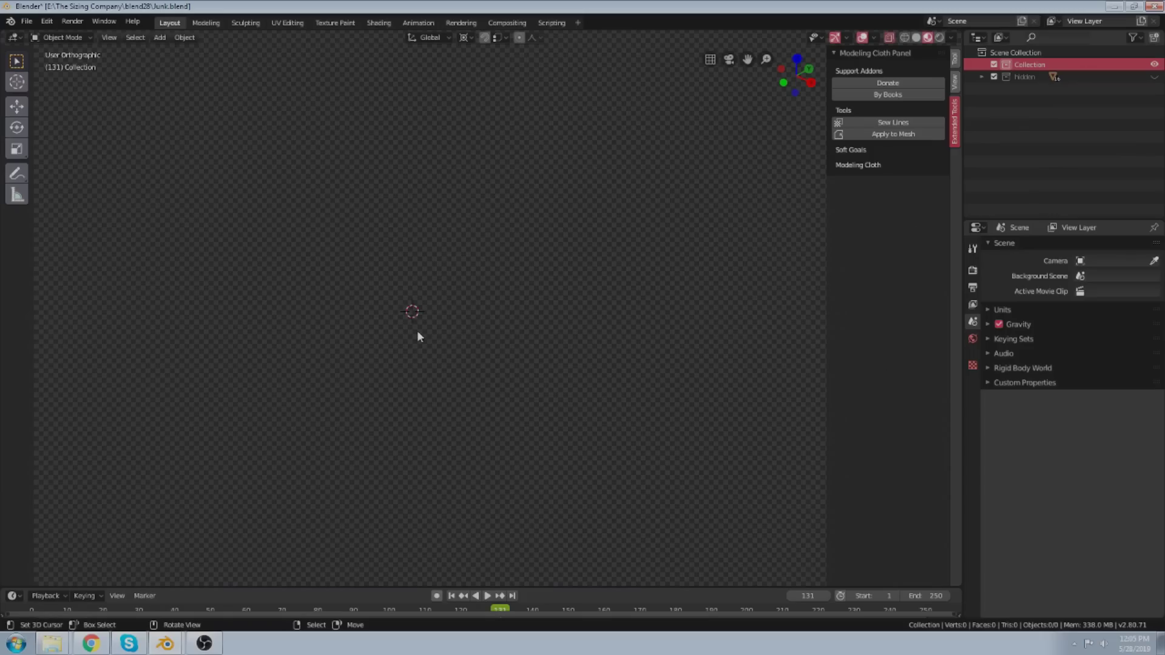
Add a plane subdivided into 1,024 faces and turn it into a Modeling Cloth object.
key(shift+a)
mouse_move(417, 333)
click(477, 334)
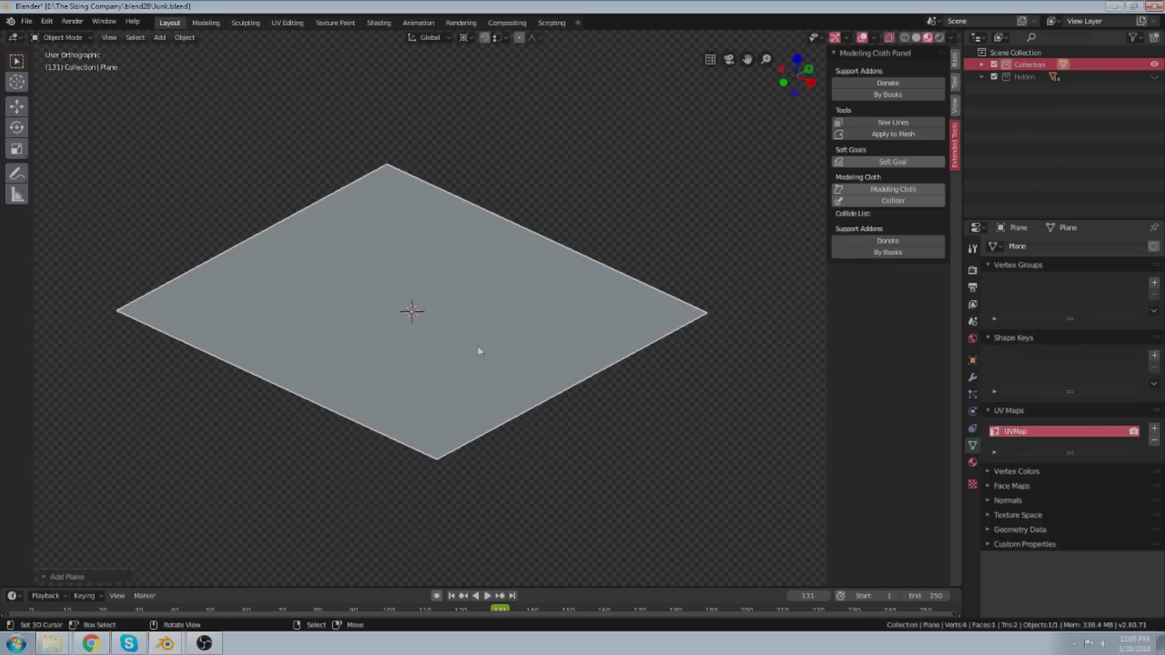
key(Tab)
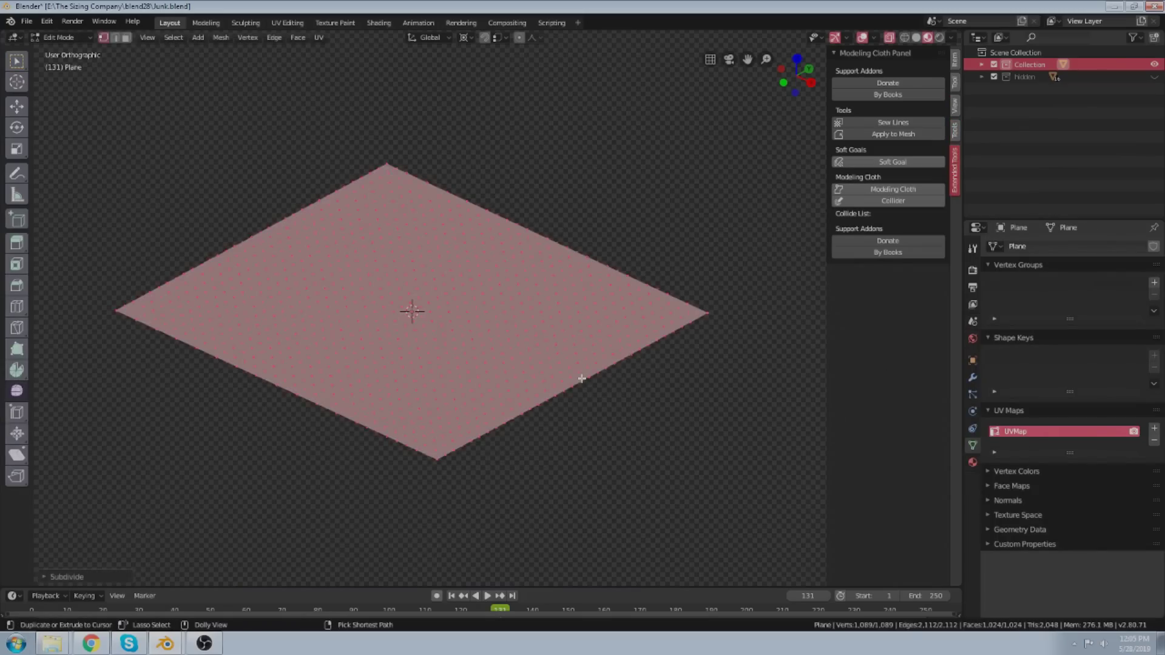
key(Tab)
click(879, 190)
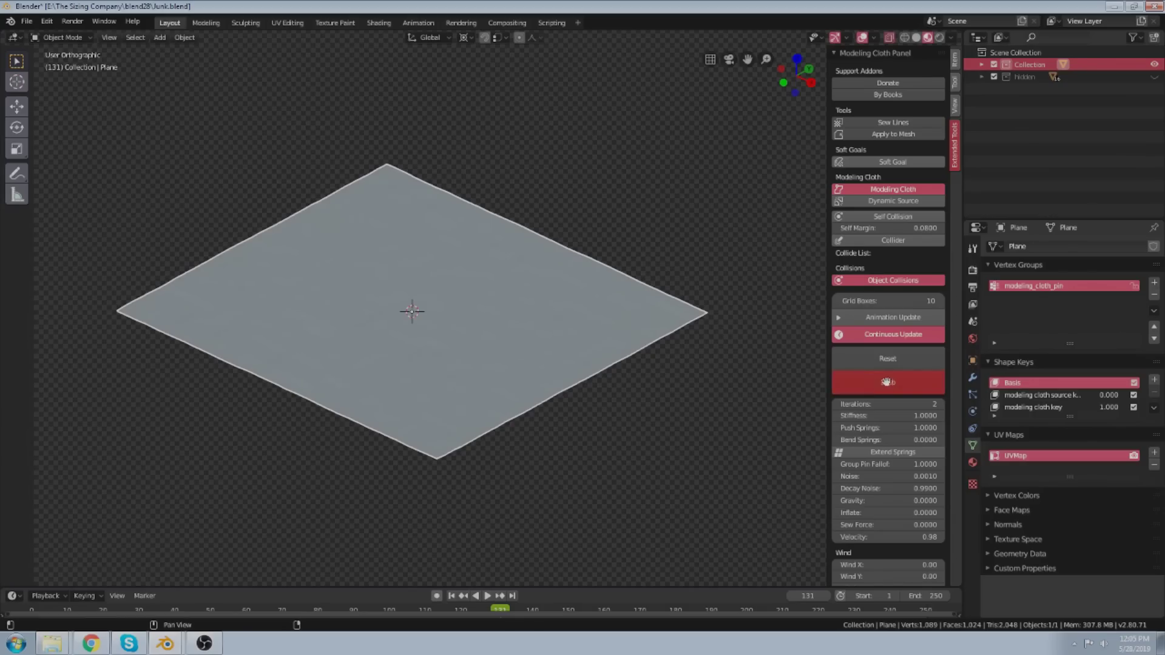
Pull the continuously updating cloth at two spots with Grab, then reset it to its flat shape.
drag(537, 283, 545, 273)
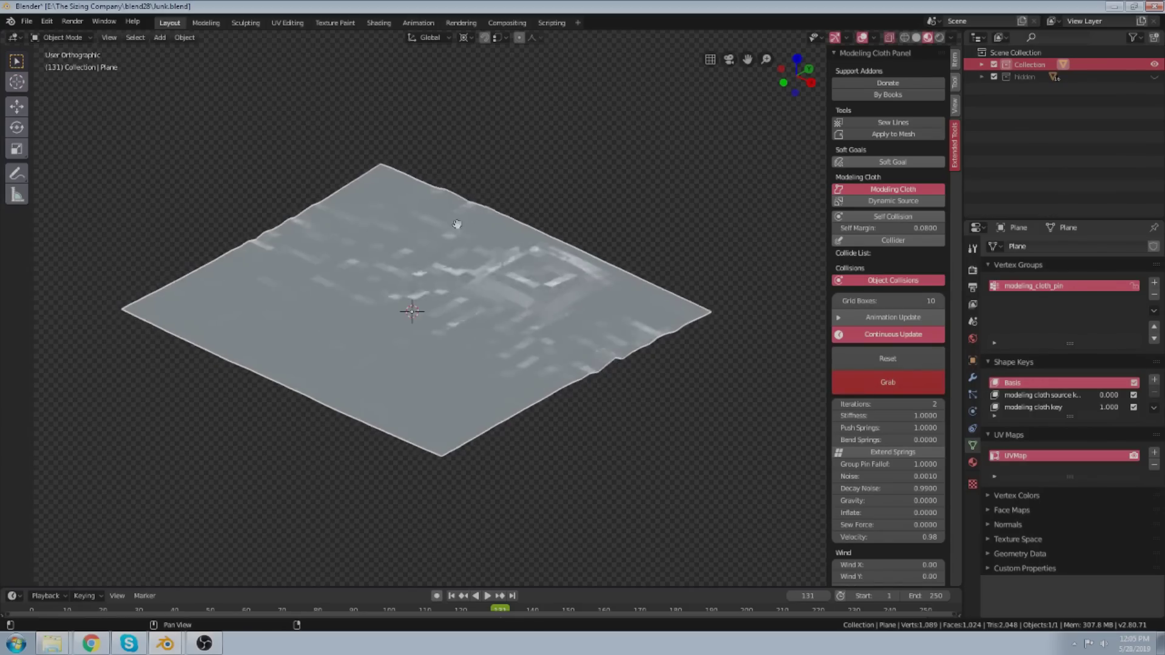
mouse_move(384, 289)
mouse_down()
mouse_move(443, 385)
mouse_move(528, 341)
mouse_move(533, 236)
mouse_up()
key(Escape)
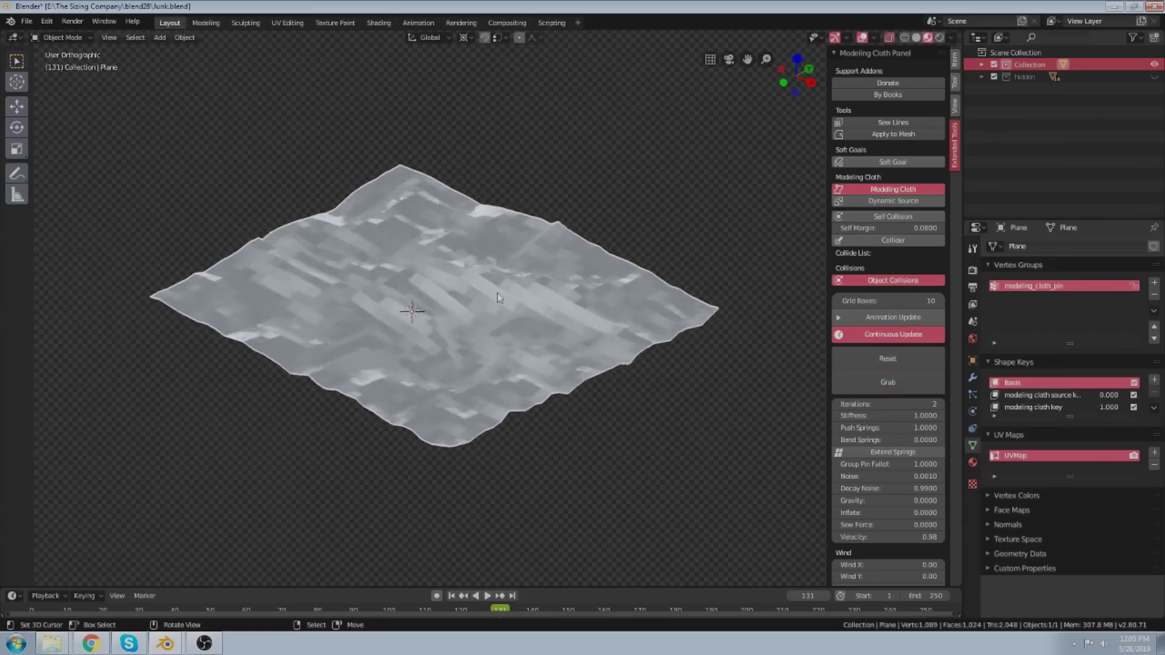
click(877, 361)
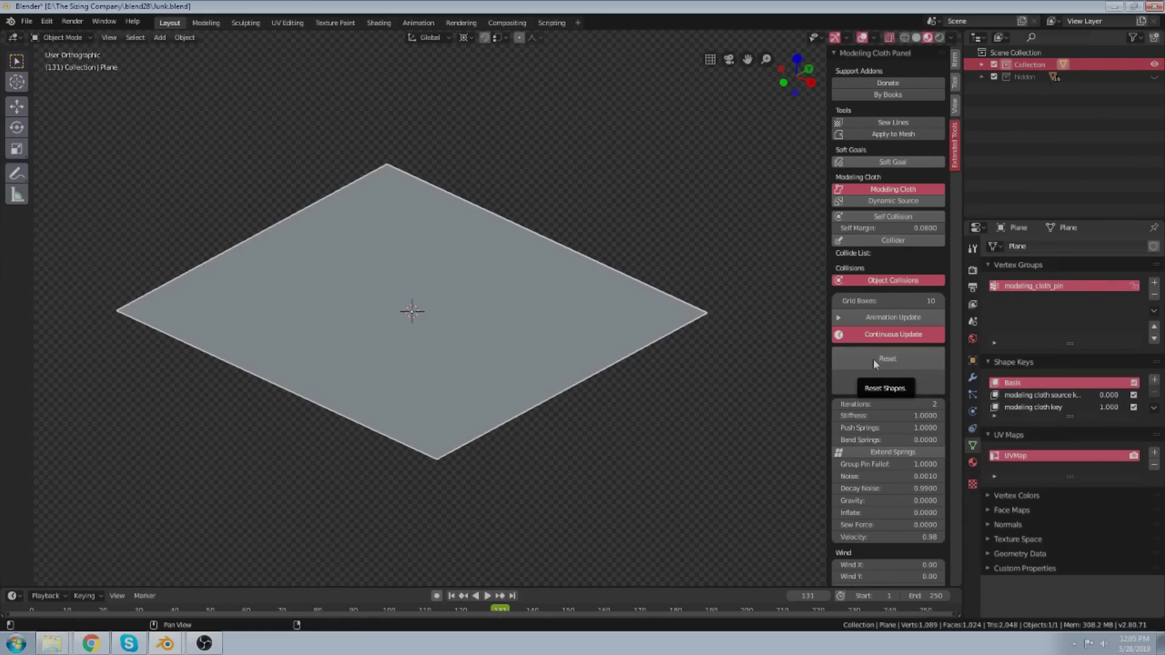
Delete the cloth plane.
scroll(619, 282, down, 1)
scroll(619, 282, up, 1)
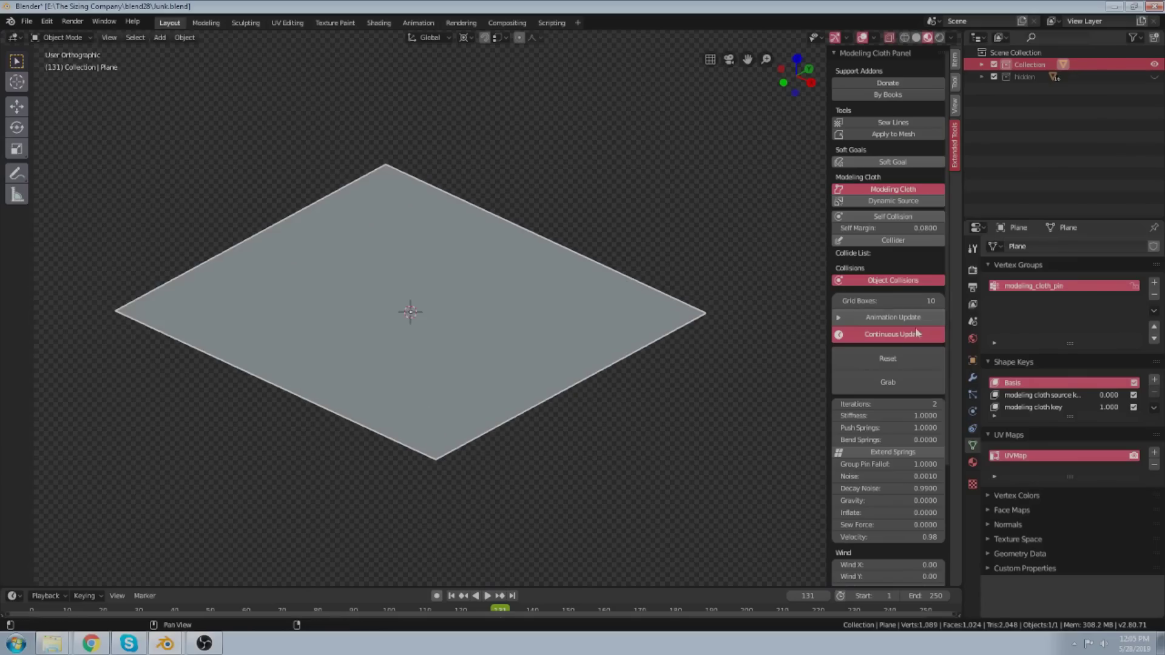
scroll(894, 344, down, 5)
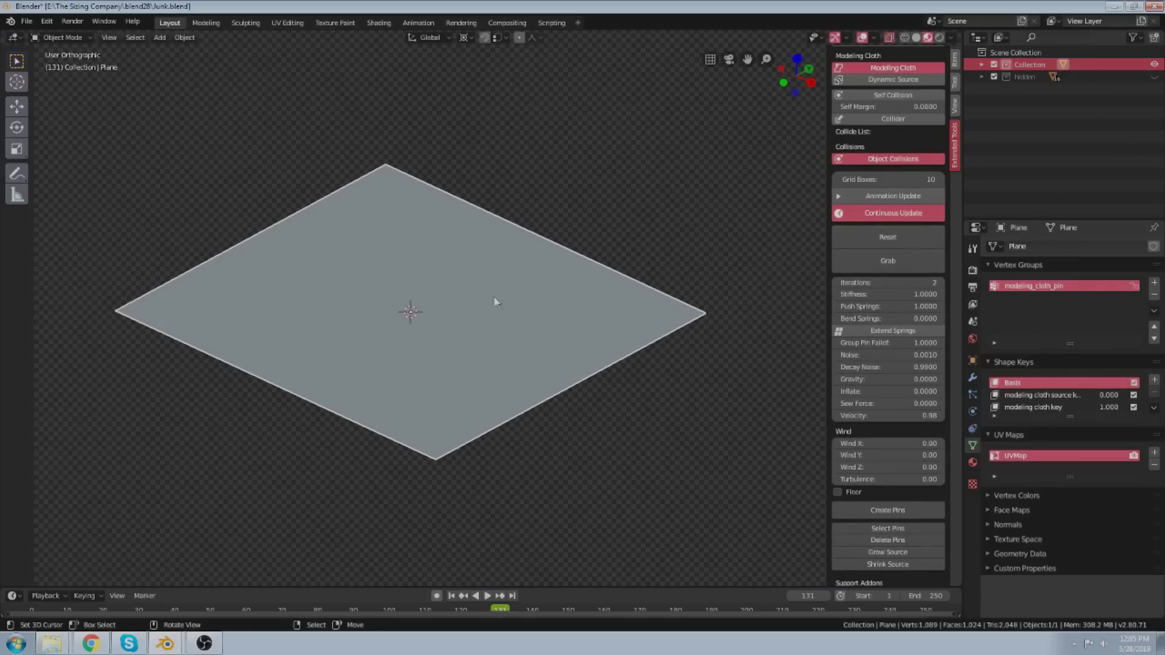
middle_drag(610, 336, 606, 343)
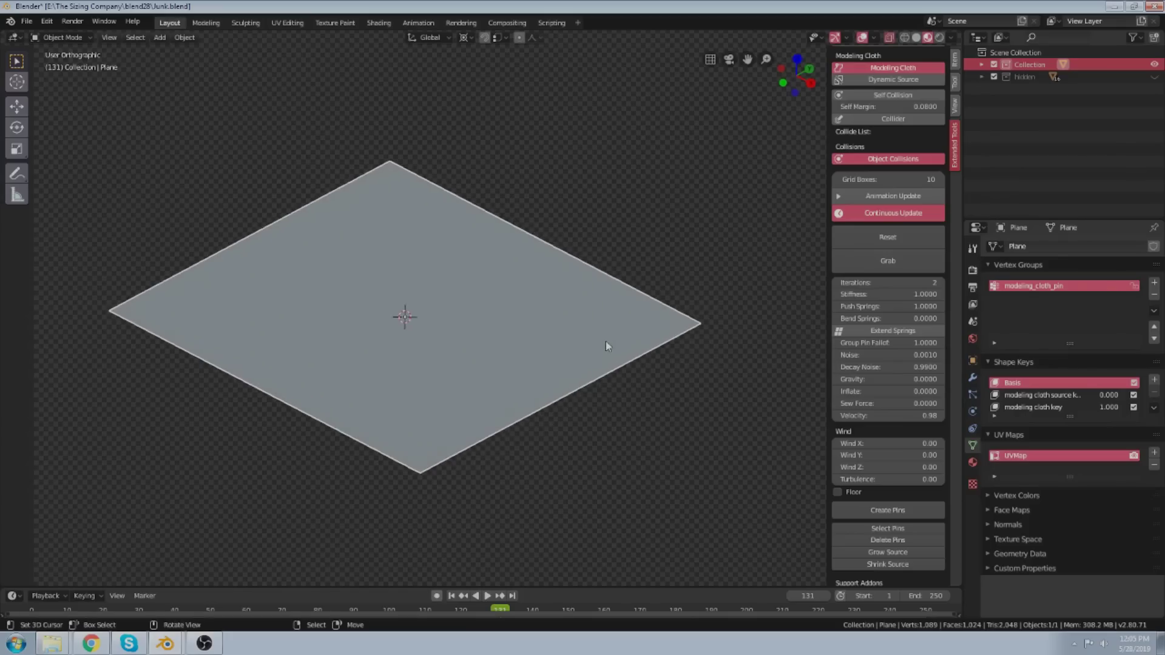
middle_drag(642, 302, 641, 305)
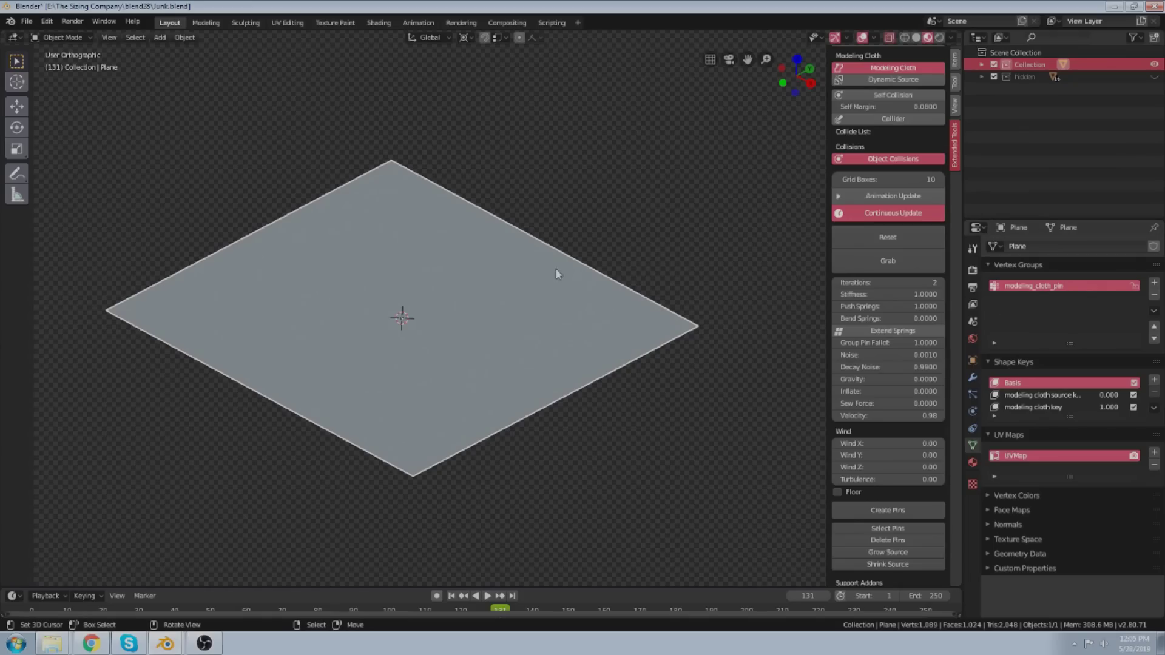
key(x)
click(489, 356)
Create a new plane subdivided into 1,024 faces and enable Modeling Cloth on it.
key(shift+a)
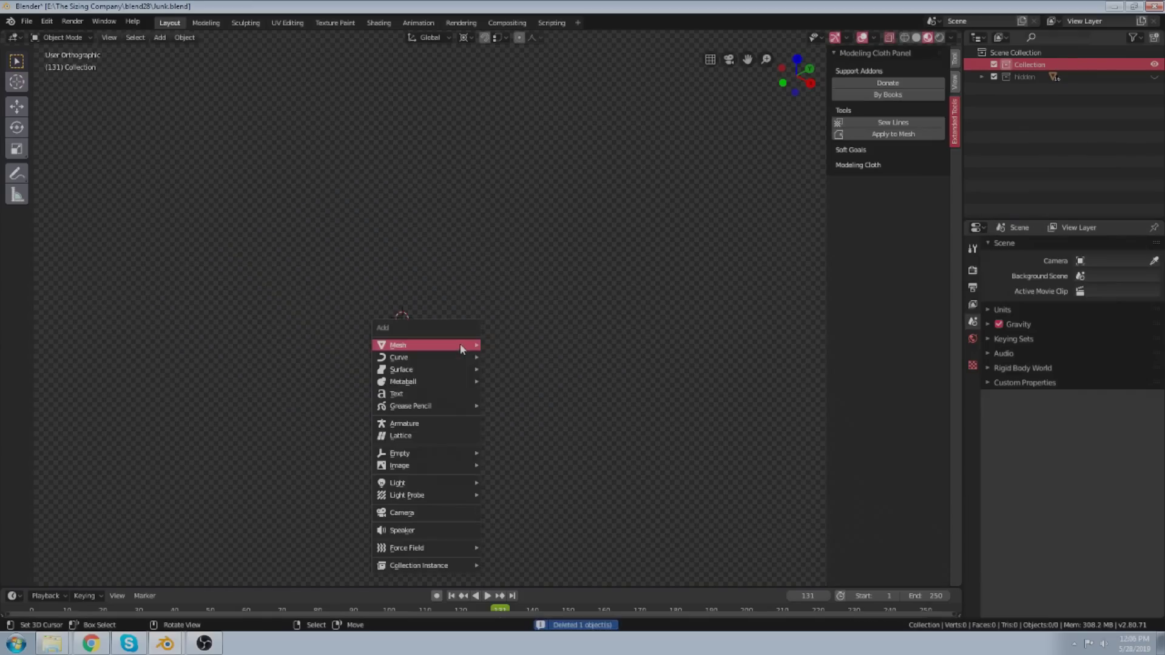
mouse_move(463, 346)
click(499, 346)
key(Tab)
key(ctrl+d)
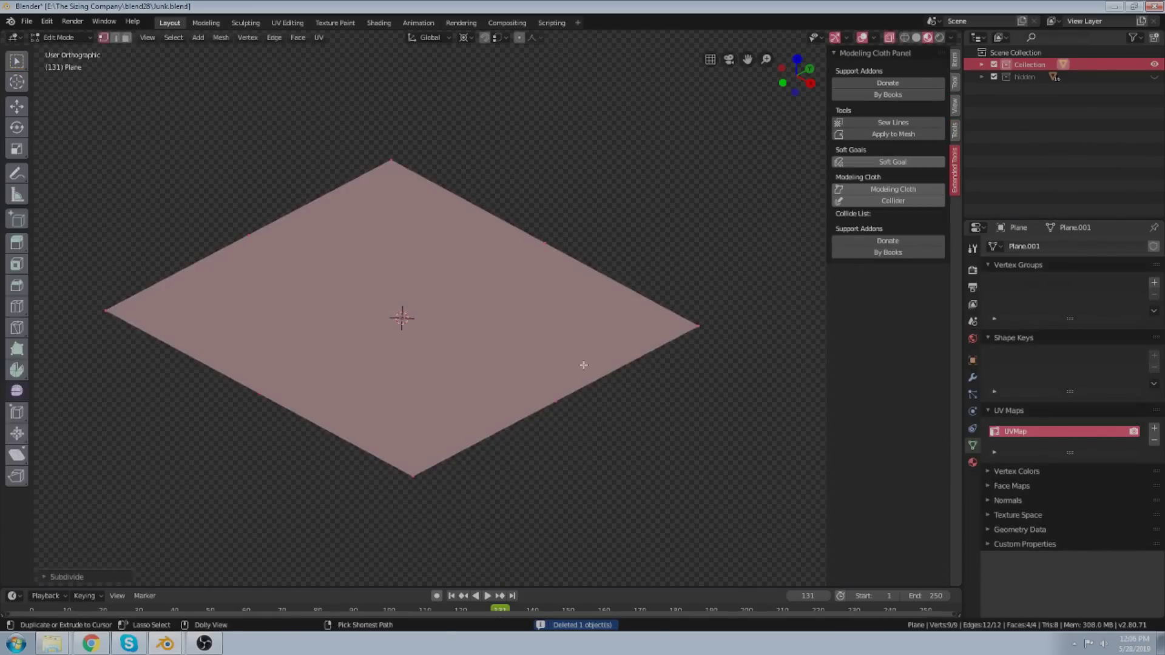
key(Tab)
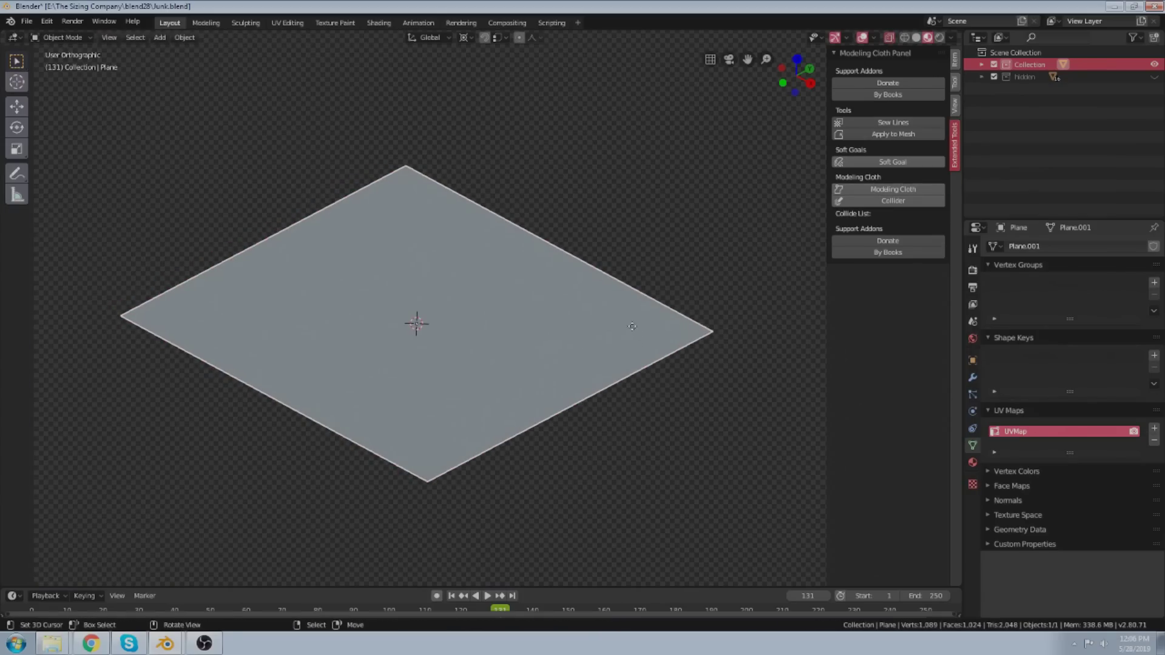
click(878, 192)
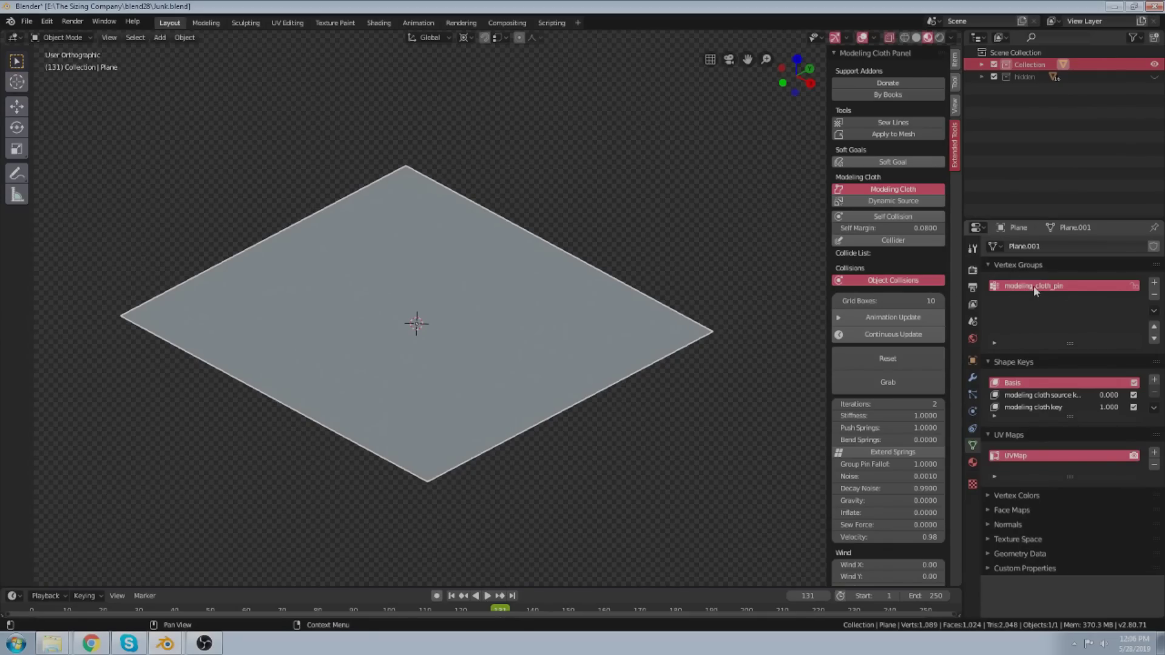
Assign all vertices along the plane's upper-right edge to the modeling_cloth_pin vertex group with weight 1.000 and return to Object Mode.
key(Tab)
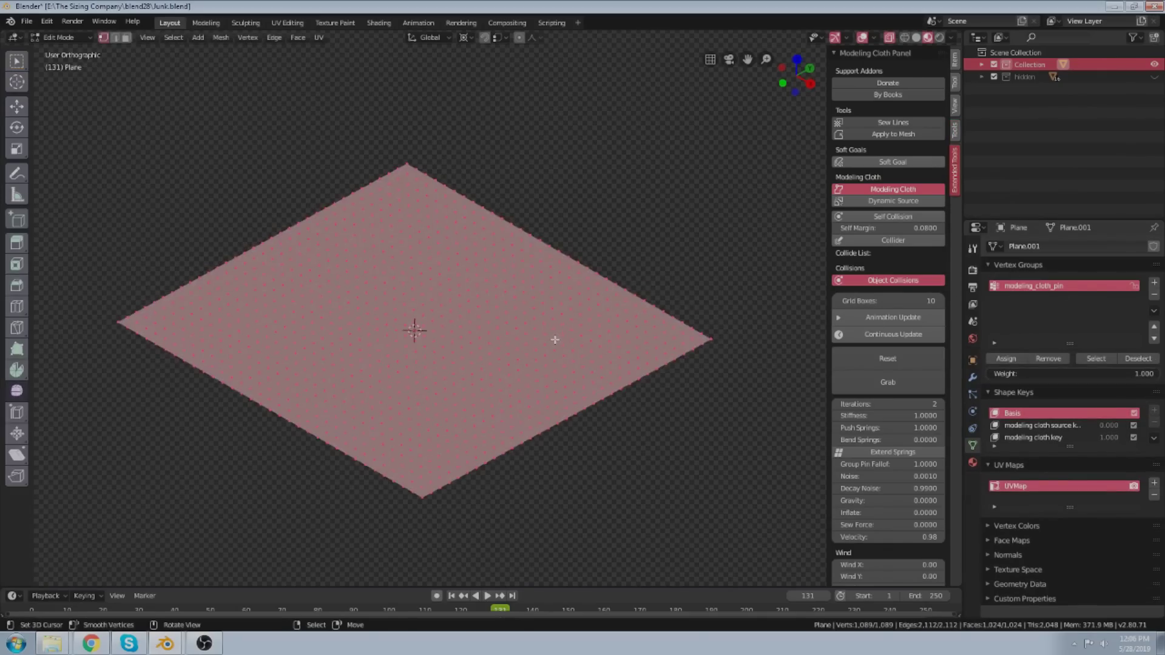
key(alt+a)
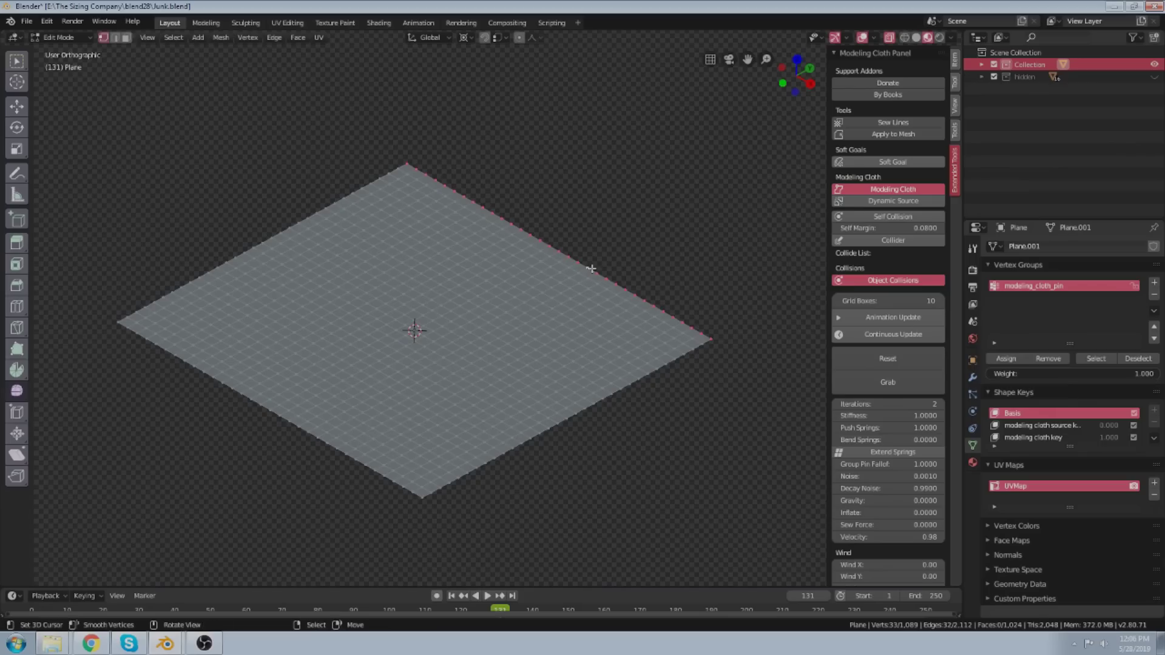
middle_drag(631, 375, 651, 378)
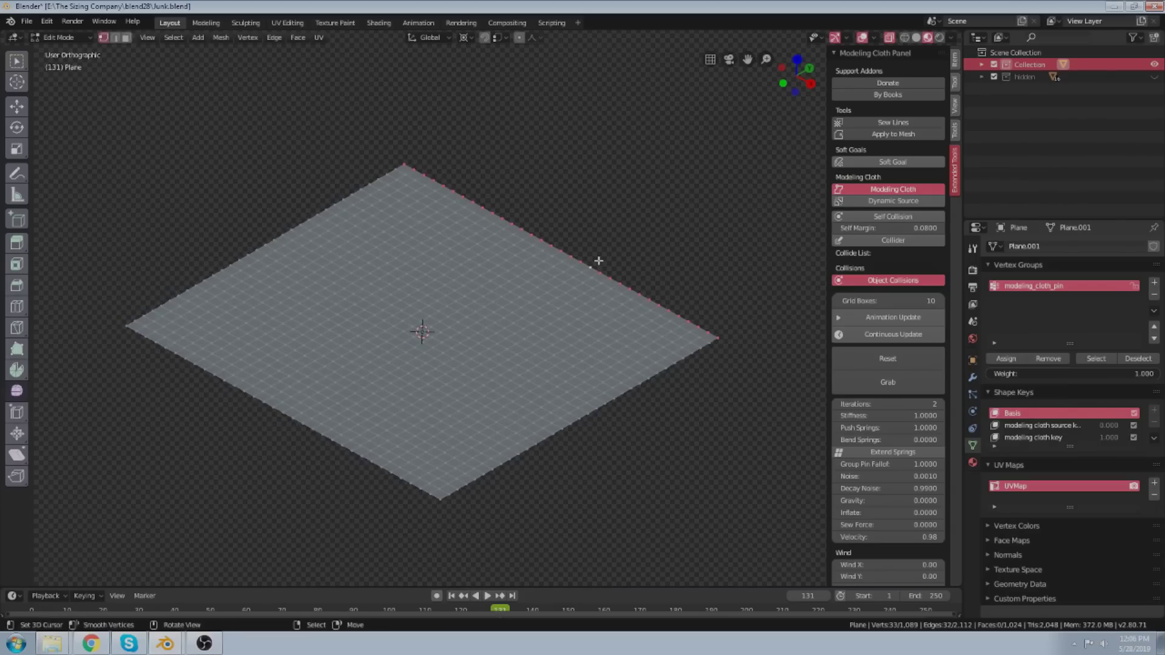
middle_drag(615, 335, 619, 333)
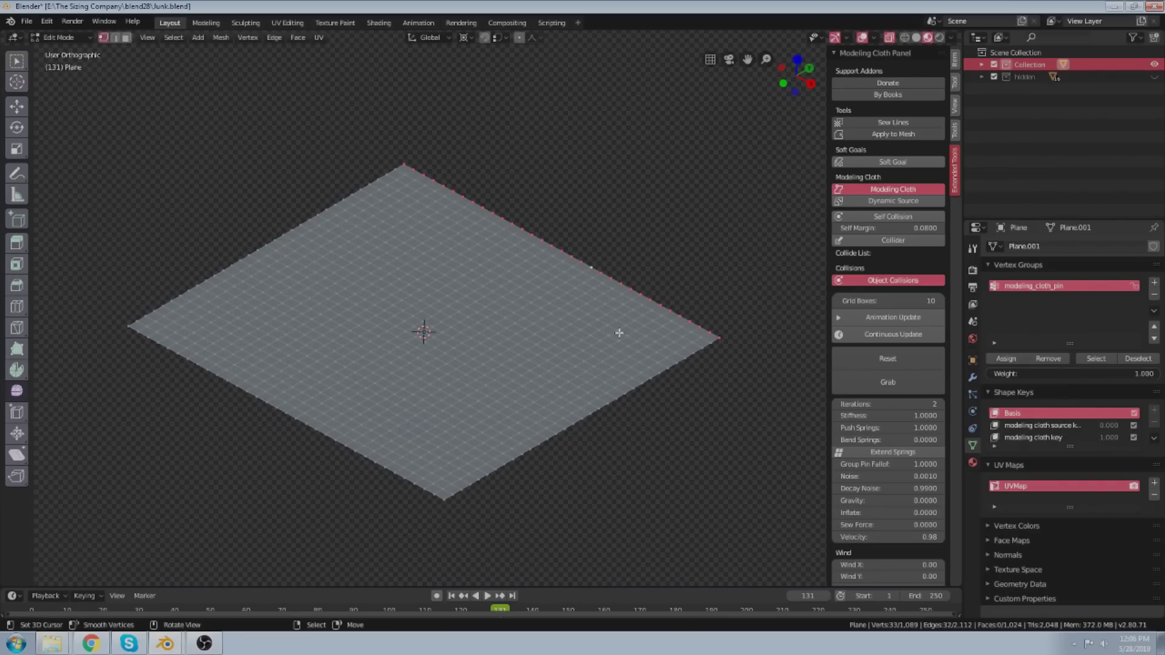
click(1008, 362)
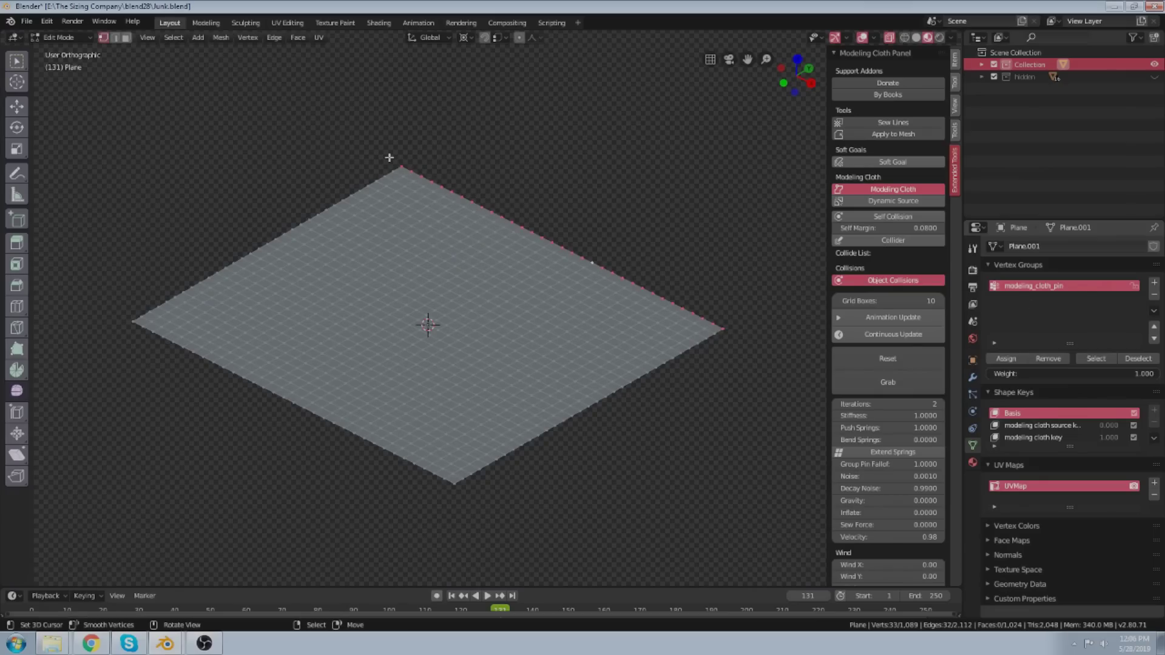
scroll(405, 154, up, 2)
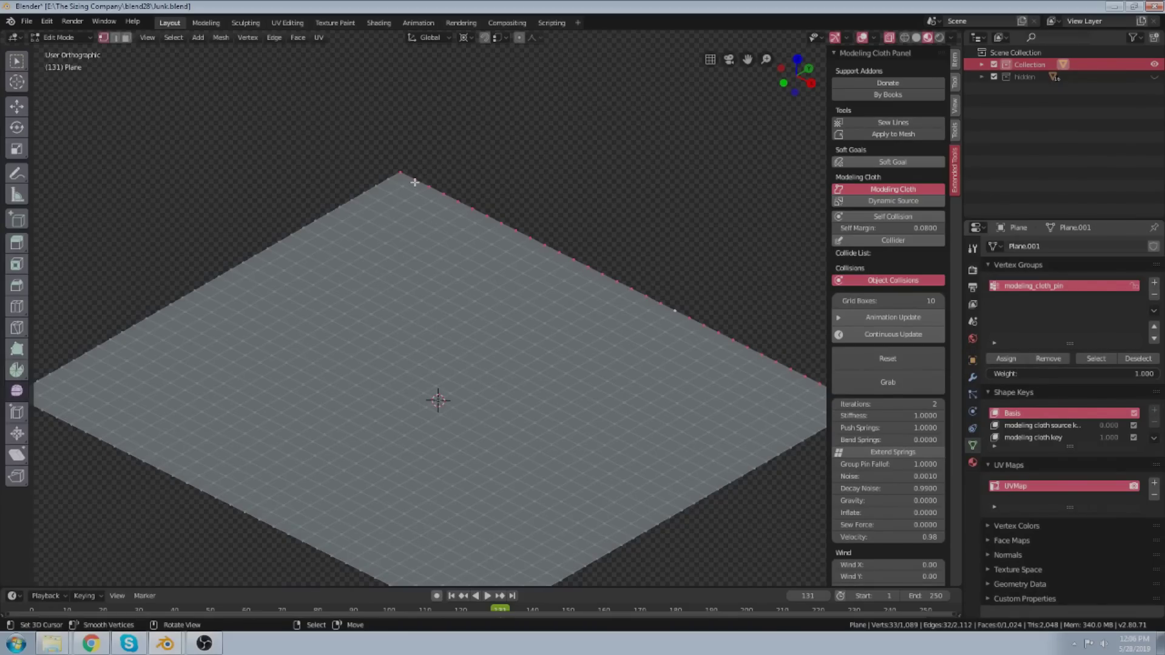
scroll(415, 182, down, 1)
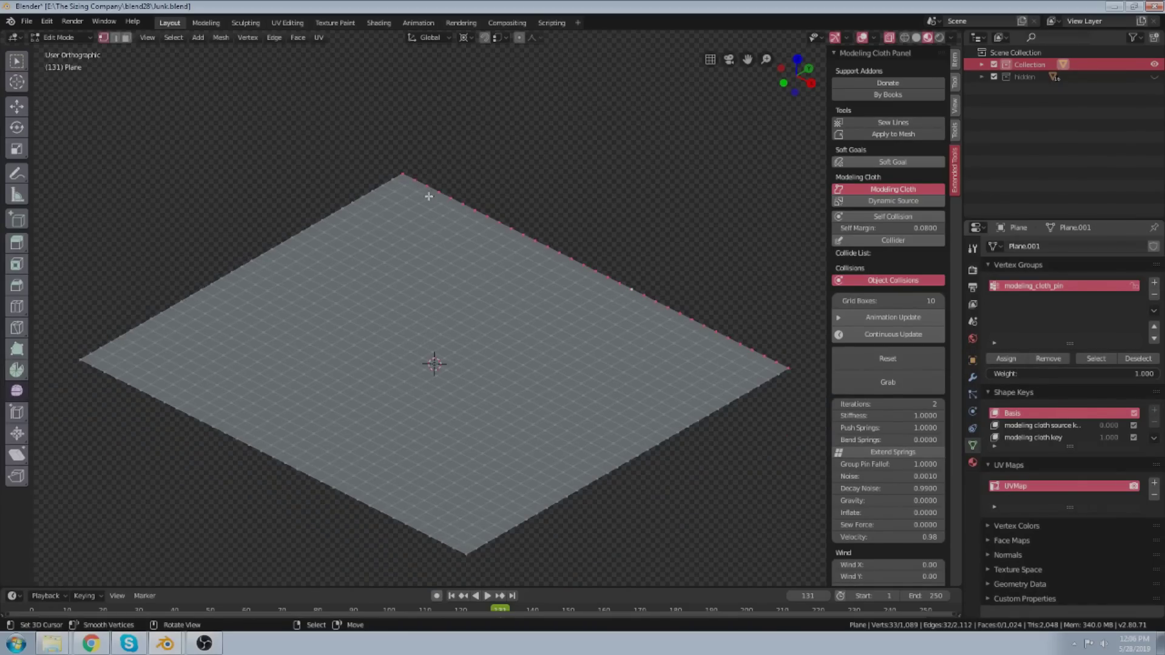
middle_drag(430, 179, 447, 225)
key(Tab)
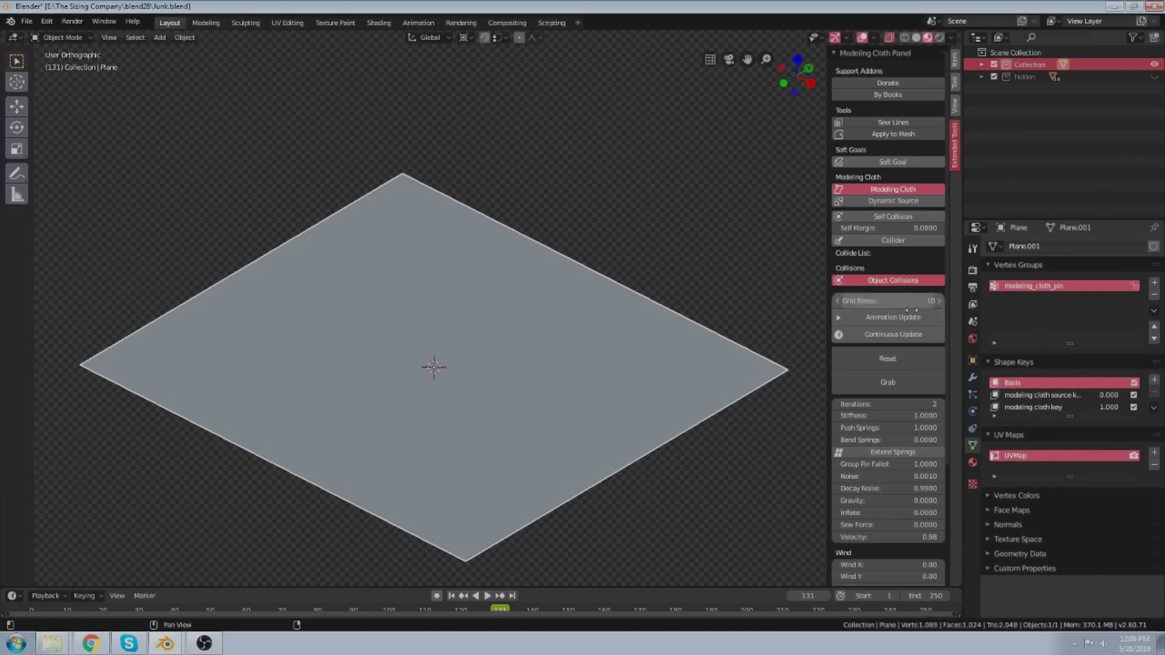
Turn on Continuous Update for the pinned cloth and set its Gravity to 0.03.
shift+middle_drag(541, 313, 528, 260)
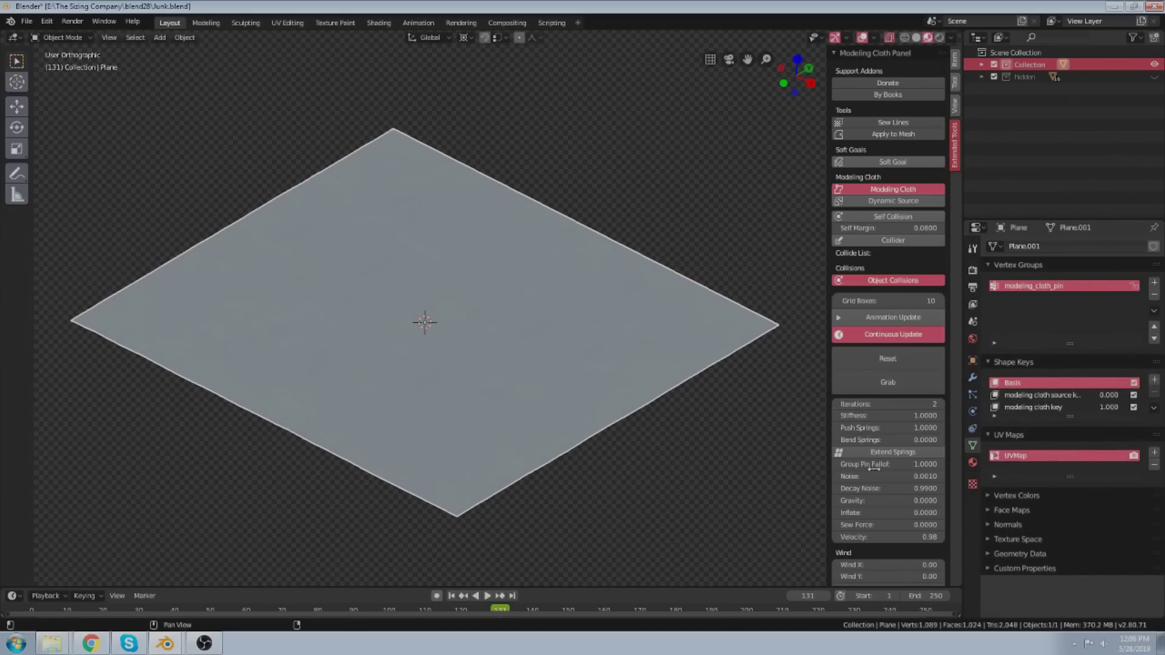
drag(874, 499, 850, 500)
scroll(504, 213, down, 4)
scroll(571, 312, up, 1)
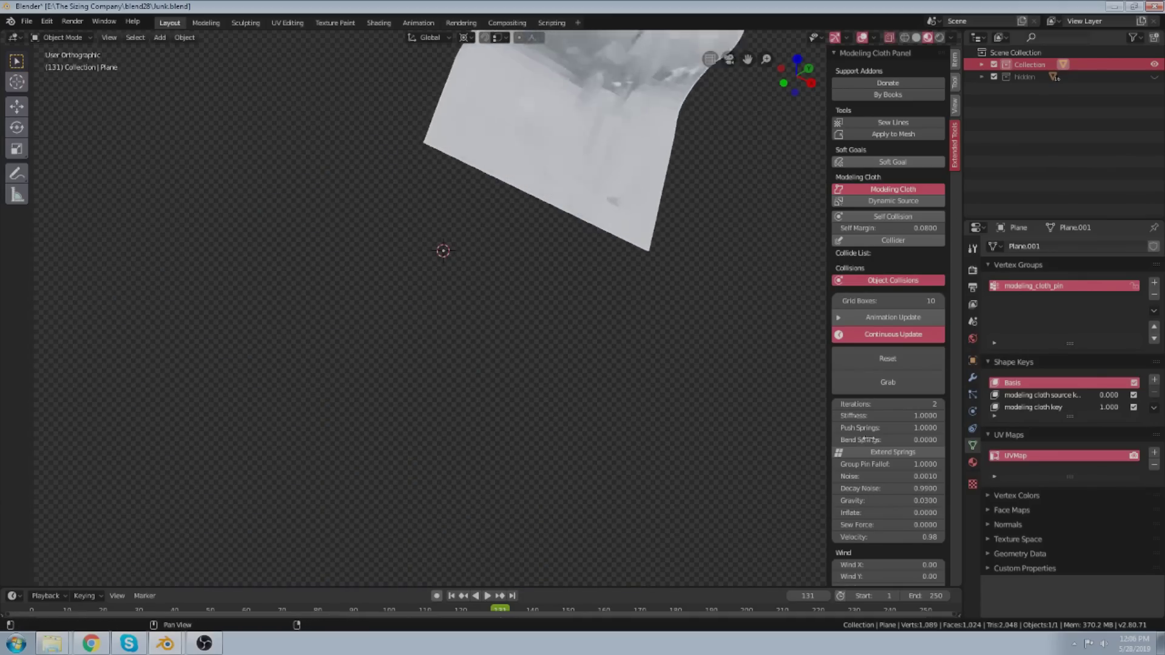
Set the cloth's Gravity to -0.018 and reset the simulation.
click(879, 499)
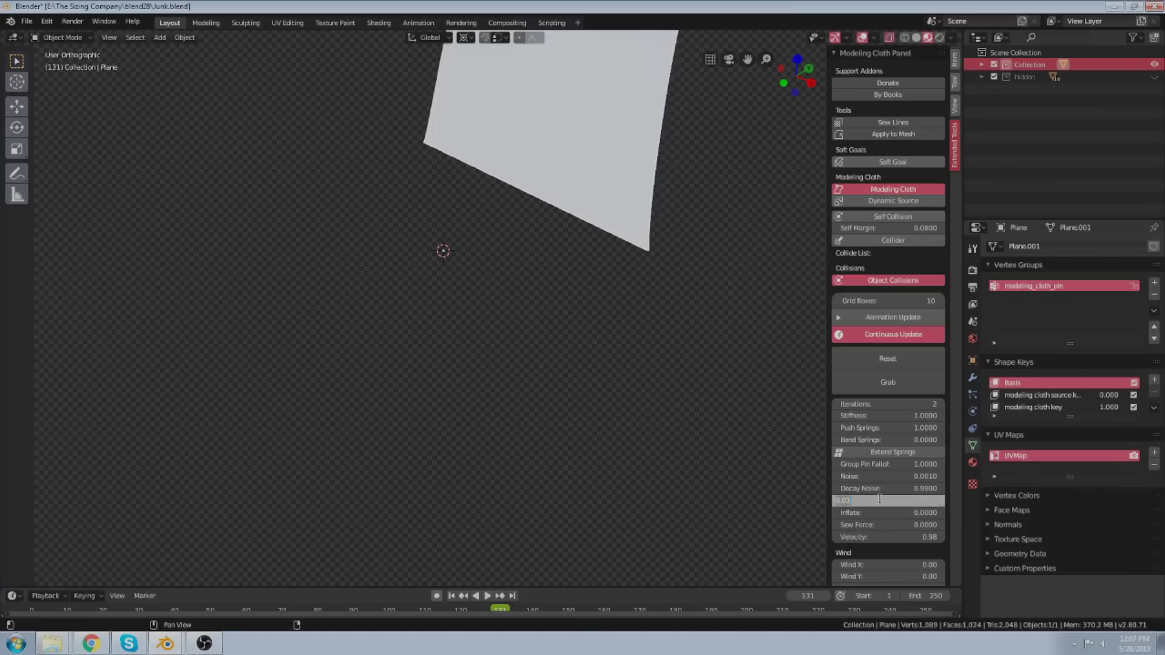
key(Escape)
drag(880, 499, 871, 499)
click(888, 358)
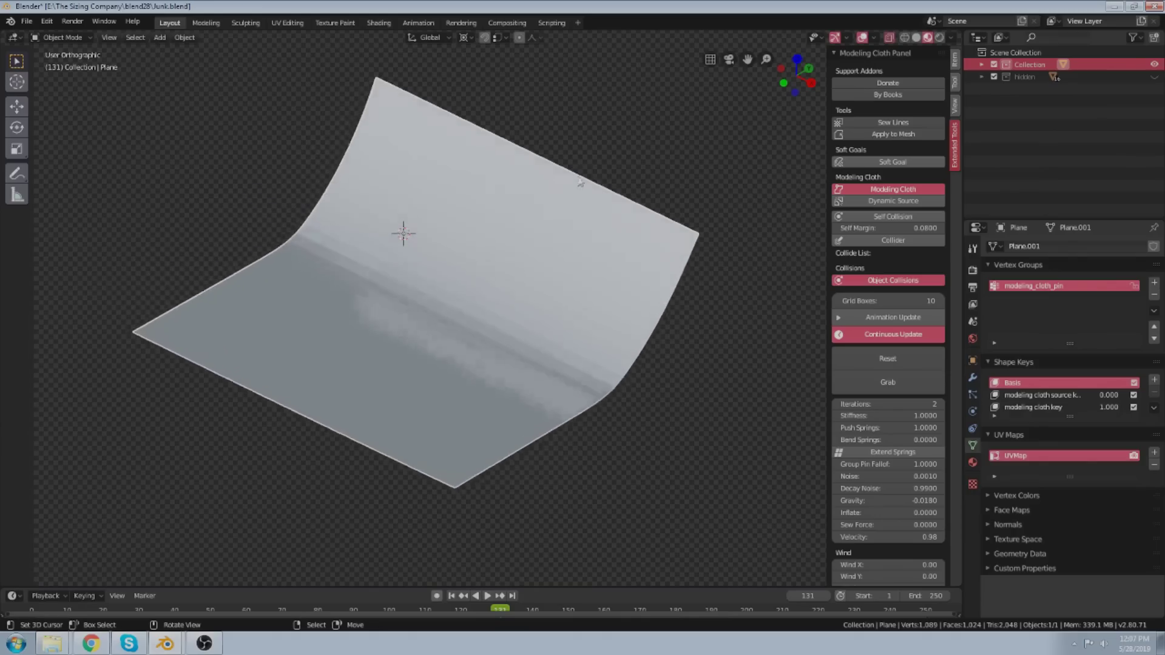
Examine how the cloth hangs from its pinned edge and look through the remaining cloth settings.
shift+middle_drag(470, 215, 465, 236)
middle_drag(567, 232, 549, 210)
scroll(550, 210, down, 2)
middle_drag(588, 305, 610, 303)
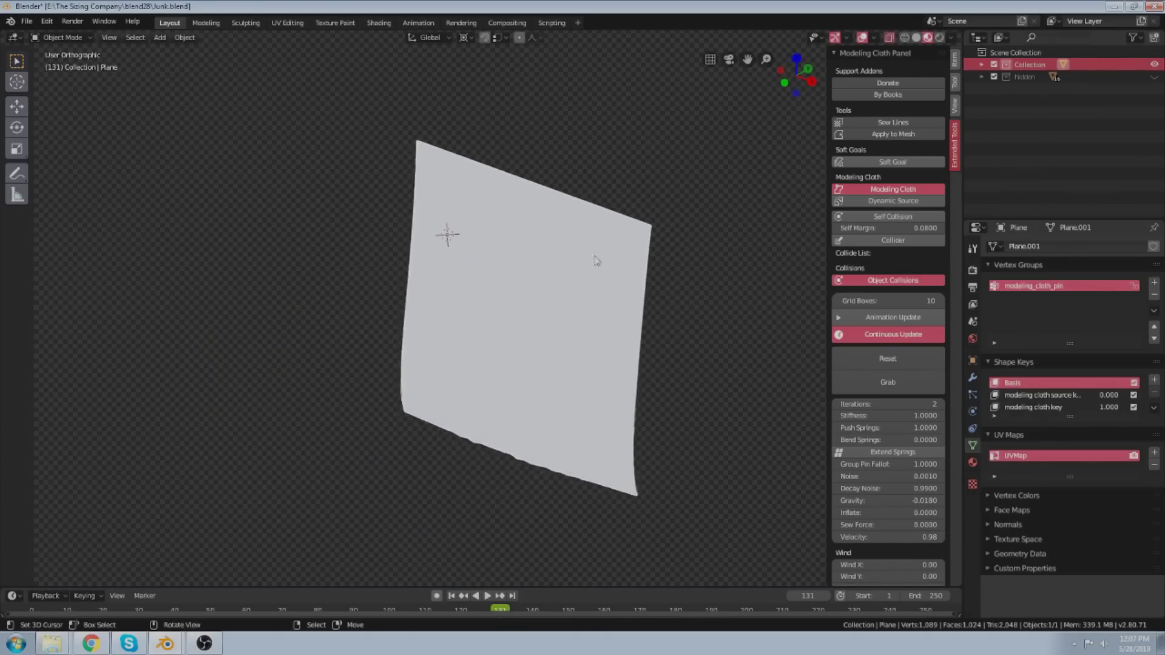
scroll(594, 256, up, 1)
scroll(888, 426, down, 5)
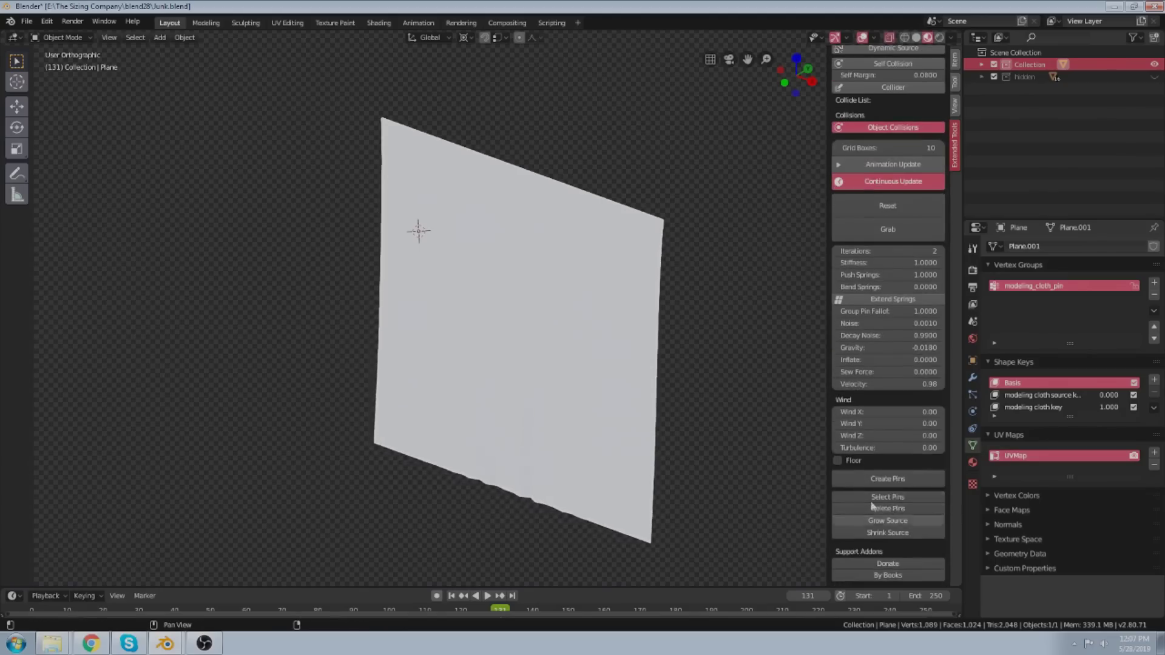
scroll(887, 426, up, 2)
scroll(887, 426, up, 3)
scroll(510, 224, up, 2)
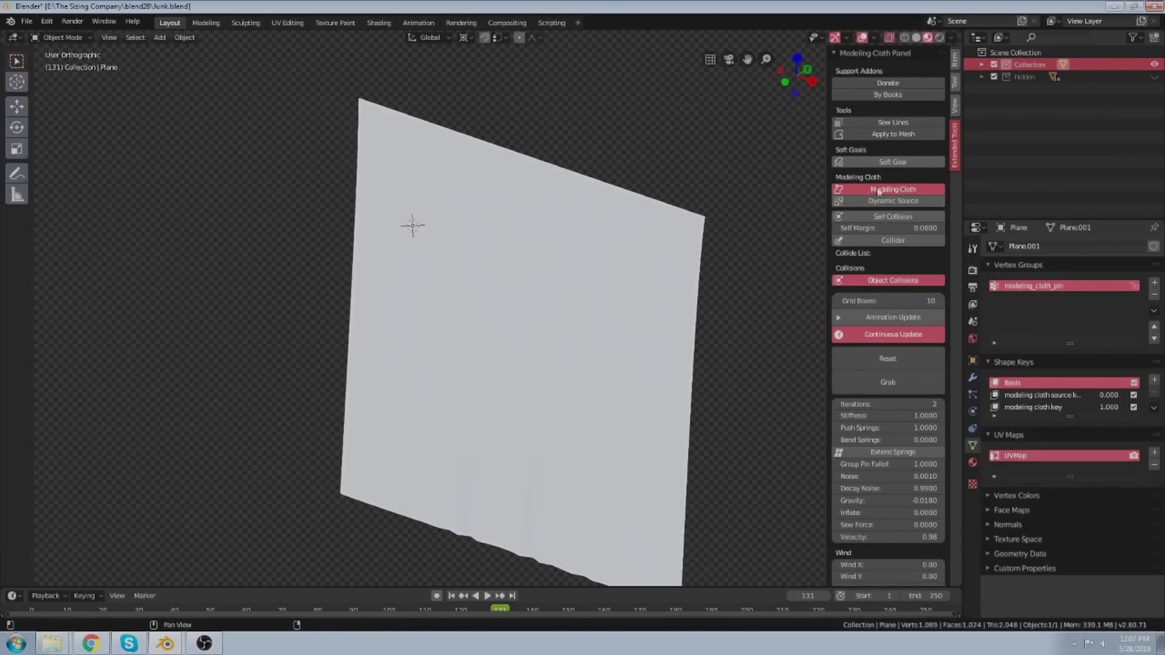
Pull two spots of the cloth's pinned edge upward with Grab, and leave Grab mode.
click(885, 380)
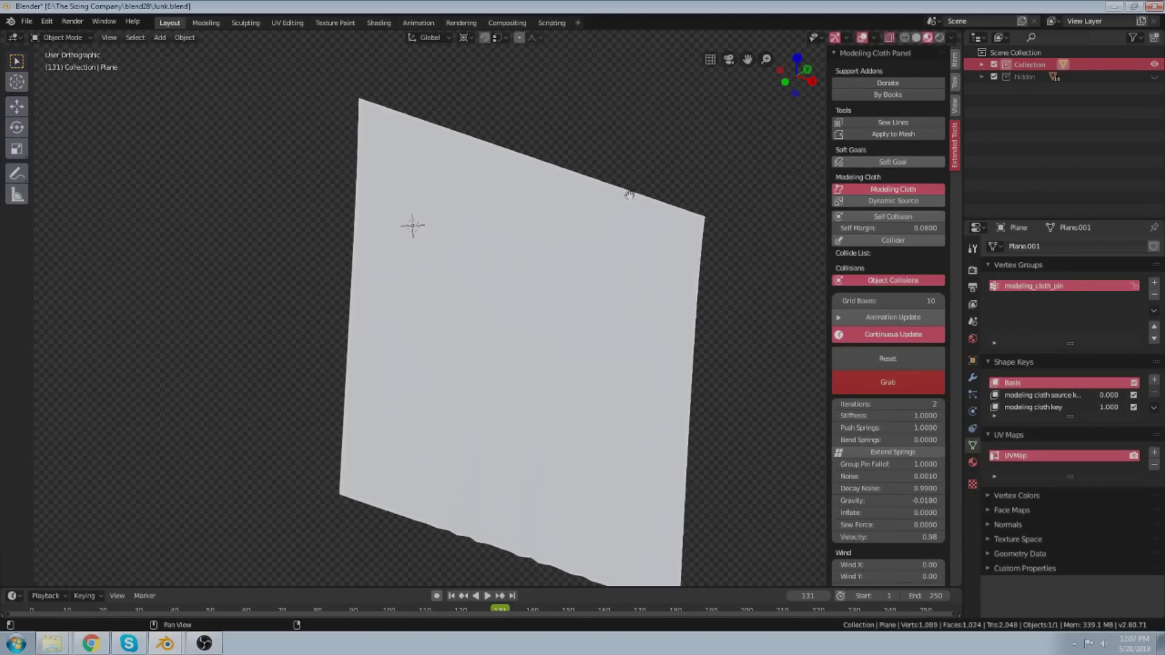
scroll(486, 154, up, 3)
drag(483, 141, 487, 94)
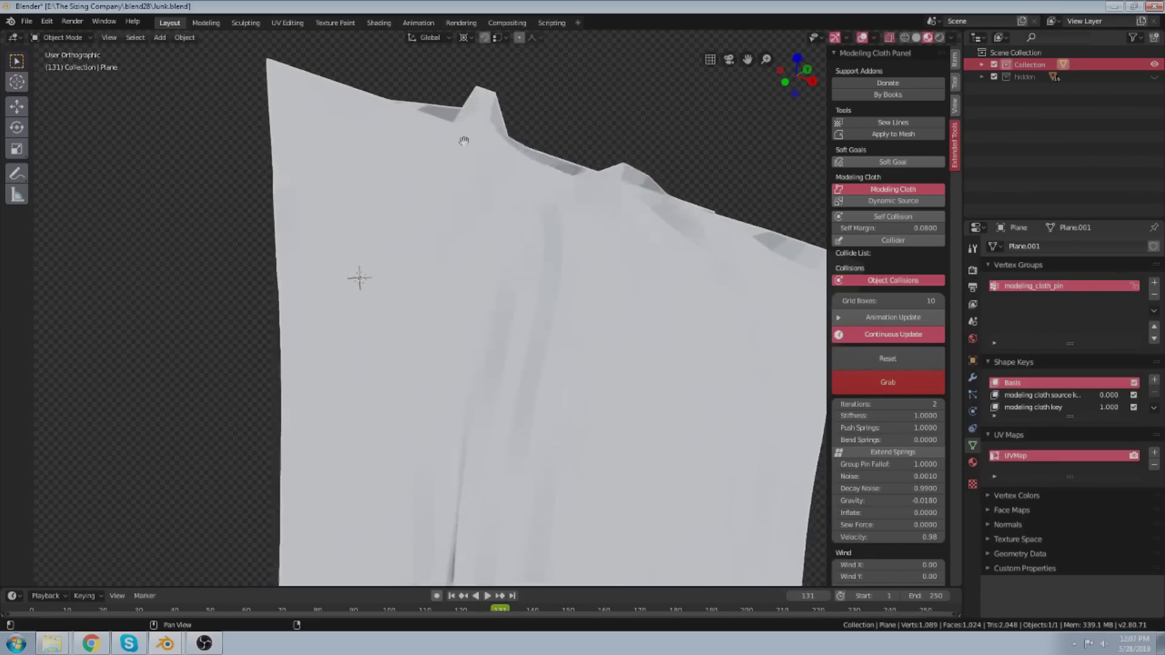
shift+drag(355, 98, 362, 67)
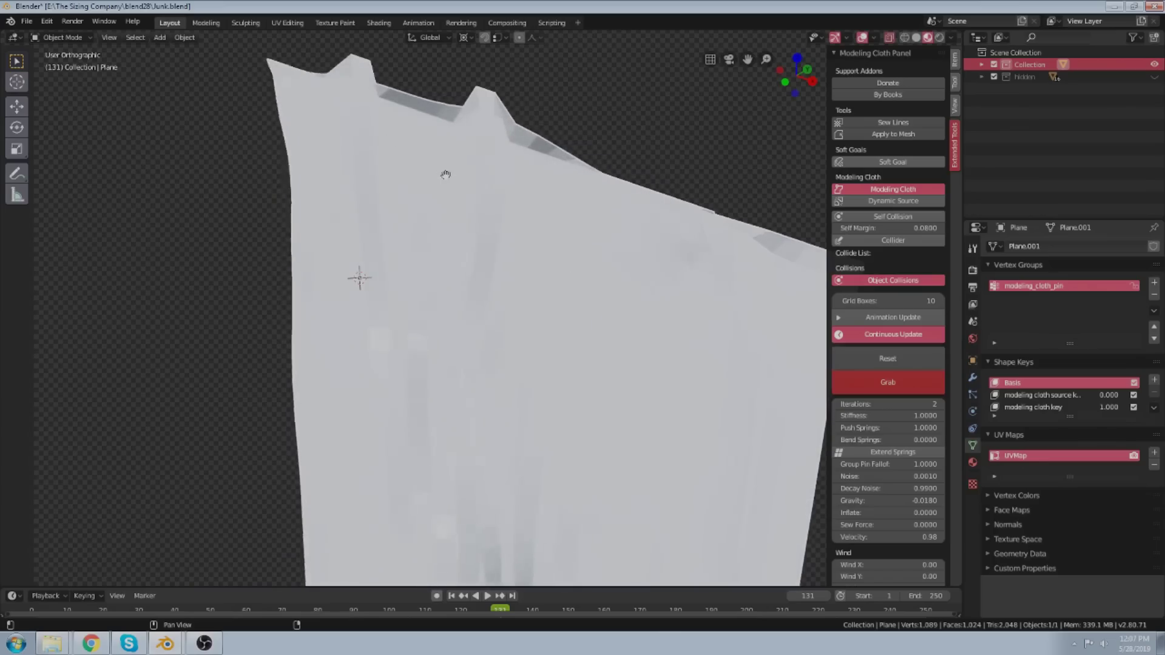
key(Escape)
scroll(504, 216, down, 4)
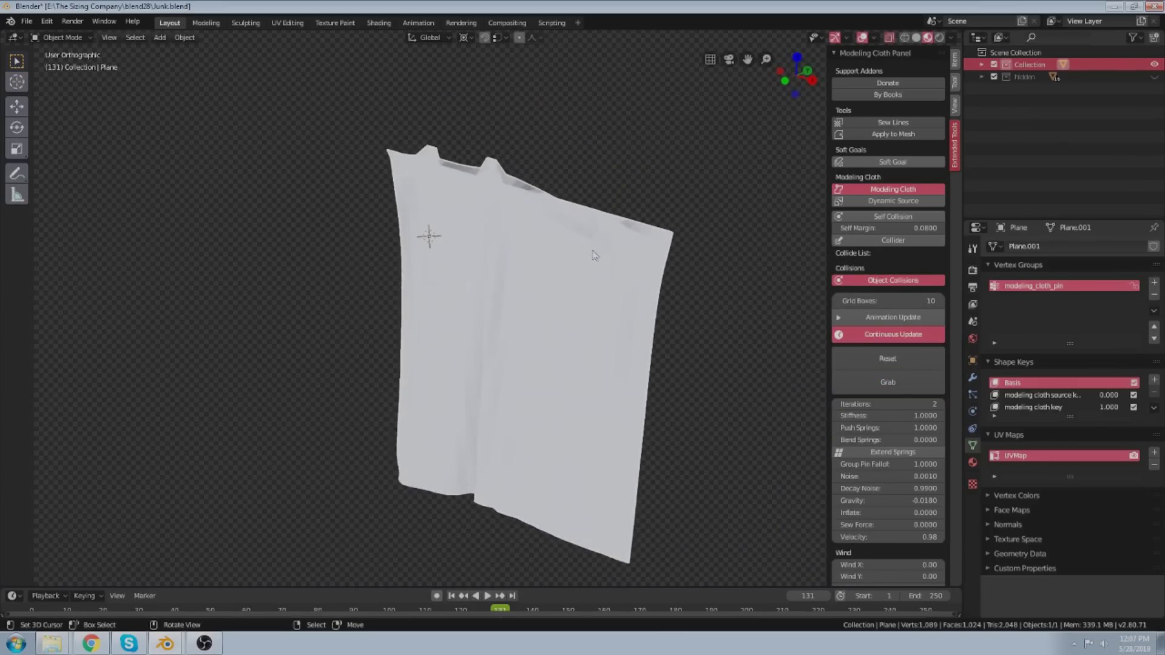
Assign the vertices along the edge opposite the pinned one to modeling_cloth_pin with weight 0.094 and return to Object Mode.
key(Tab)
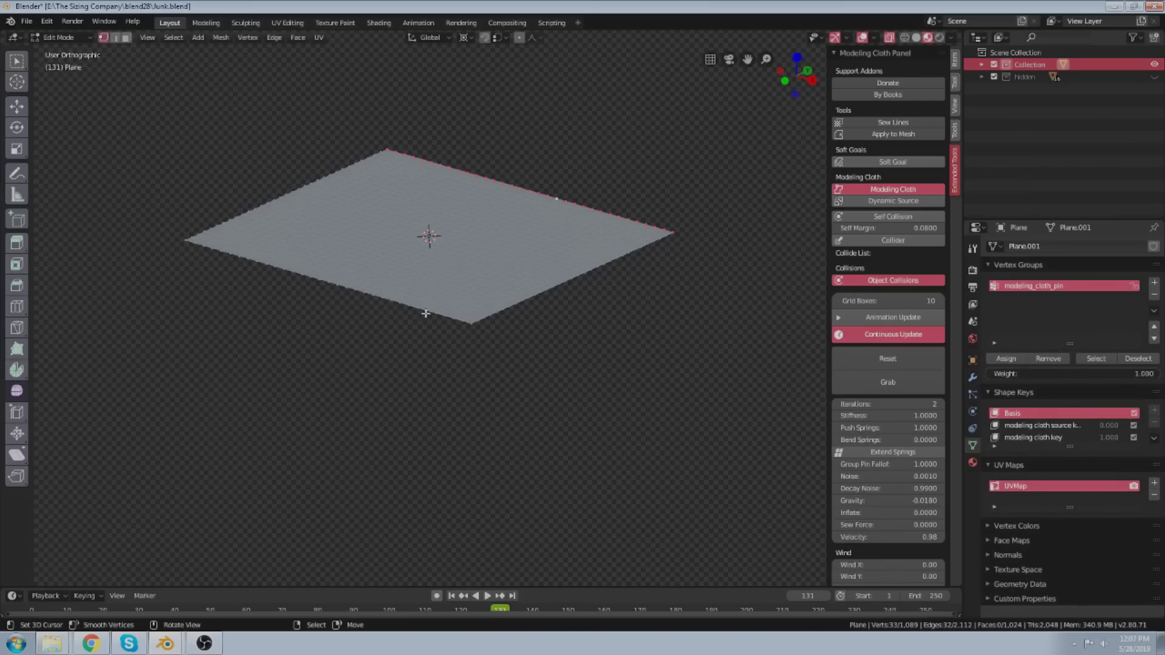
middle_drag(477, 346, 525, 372)
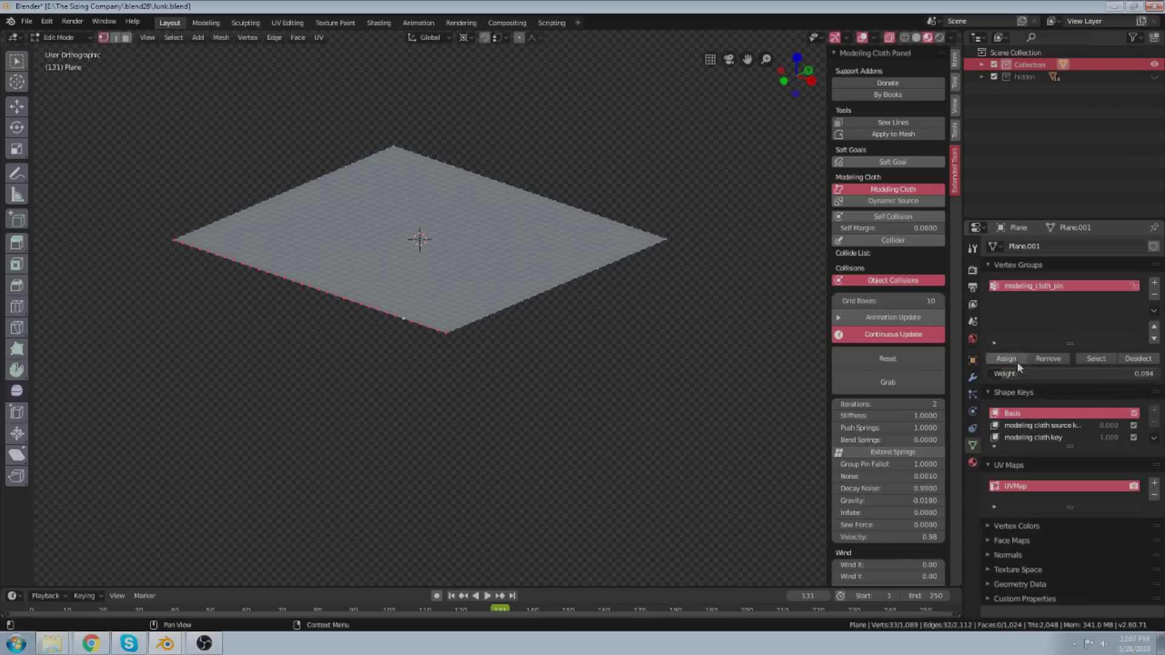
key(Tab)
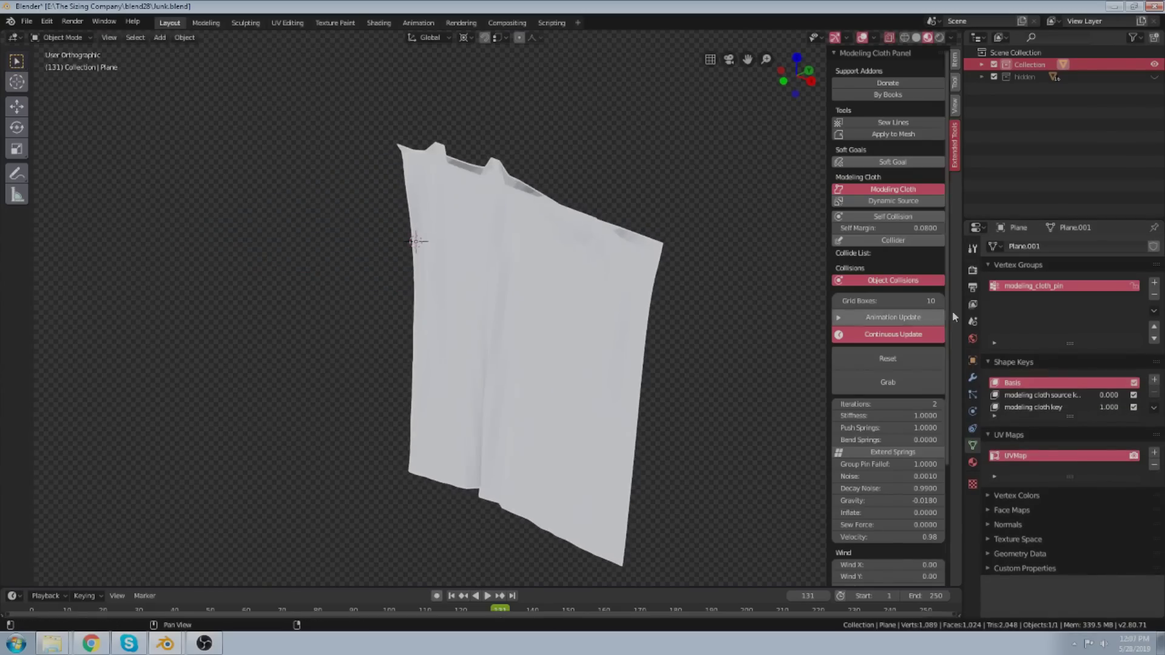
Reset the cloth to its flat shape and restart Continuous Update.
click(871, 356)
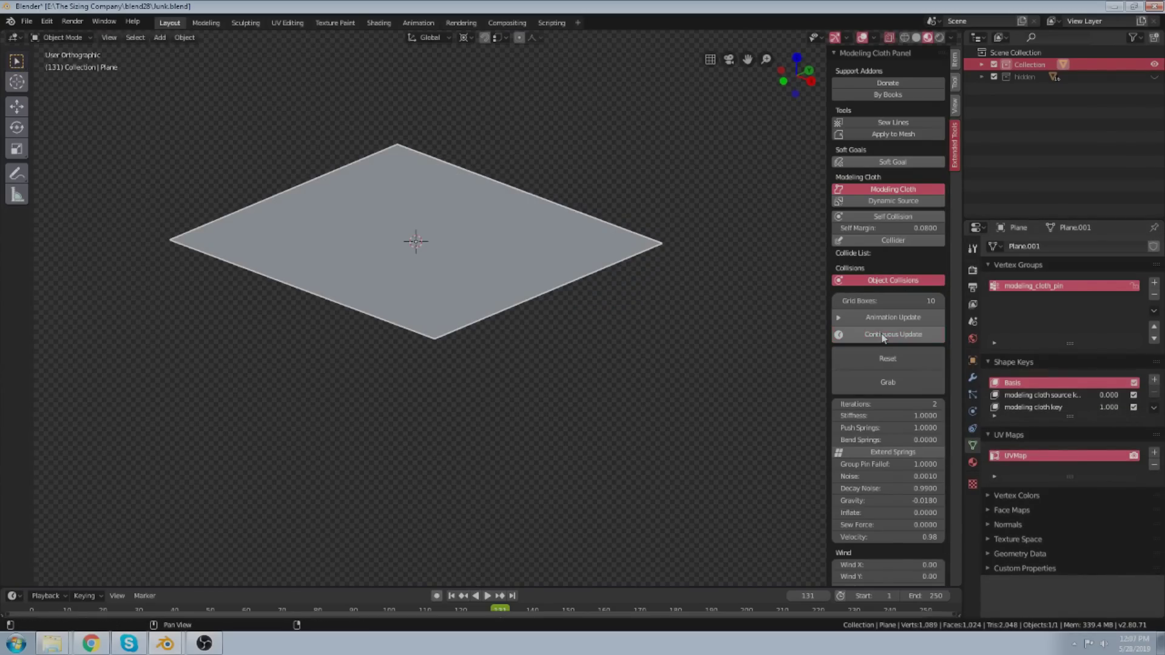
middle_drag(646, 371, 461, 315)
middle_drag(251, 256, 338, 244)
scroll(177, 228, up, 2)
shift+middle_drag(338, 244, 528, 305)
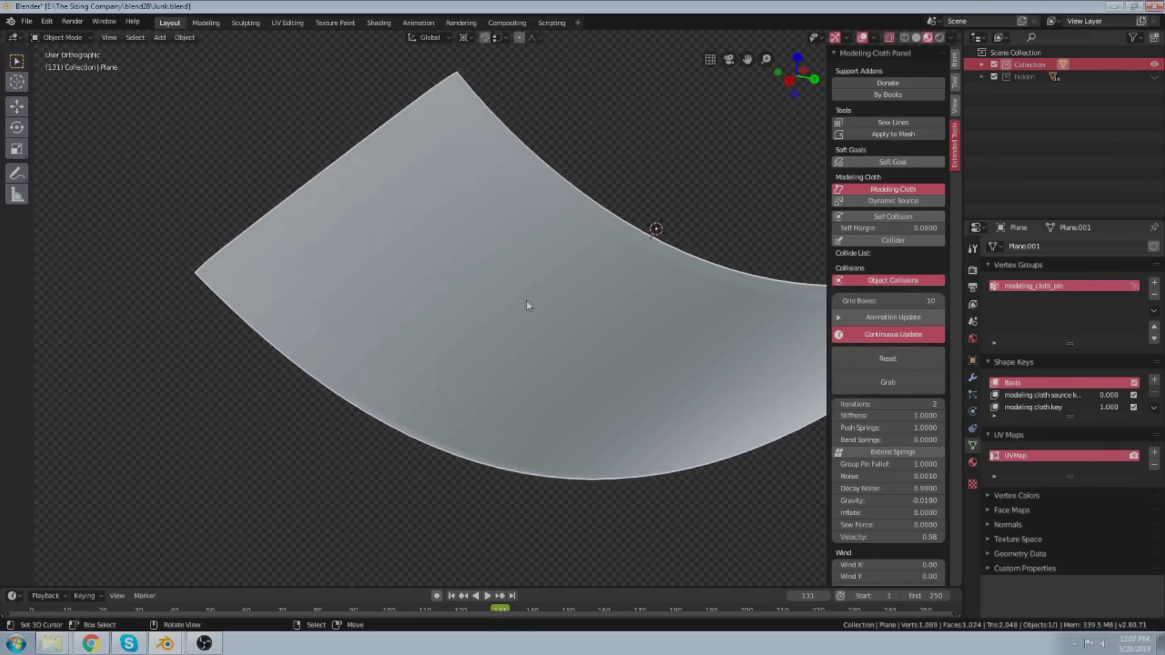
Pull the cloth at two spots near one pinned edge with Grab, and leave Grab mode.
click(887, 383)
mouse_move(341, 172)
mouse_down()
mouse_move(361, 215)
mouse_move(432, 254)
mouse_move(466, 305)
mouse_up()
drag(362, 254, 448, 386)
key(Escape)
scroll(463, 227, down, 4)
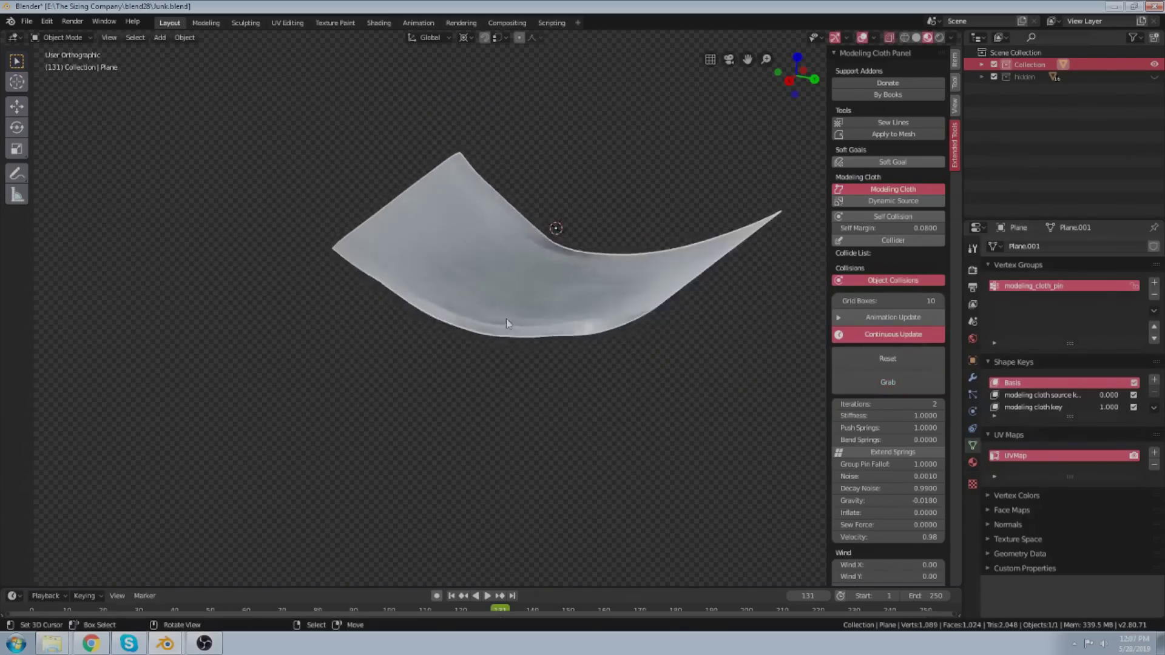
Examine from several angles how the cloth hangs between its two pinned edges.
middle_drag(508, 322, 653, 327)
scroll(672, 266, up, 3)
scroll(419, 217, down, 1)
middle_drag(419, 217, 669, 365)
scroll(410, 245, up, 1)
scroll(477, 286, down, 2)
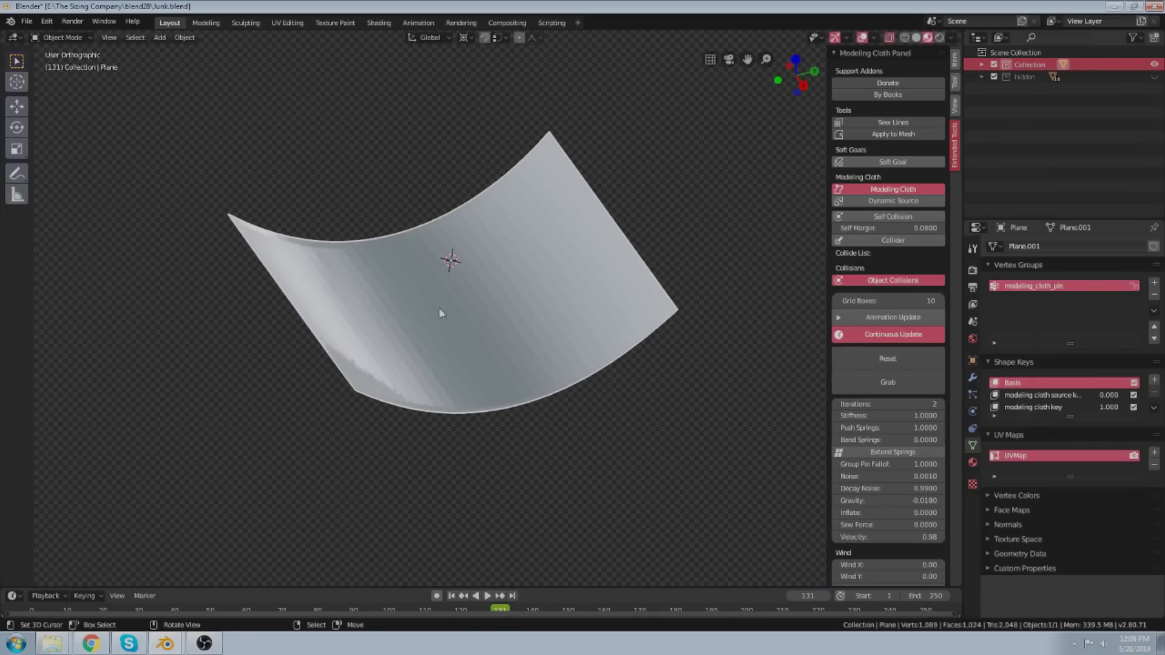
middle_drag(563, 228, 560, 203)
scroll(540, 314, up, 1)
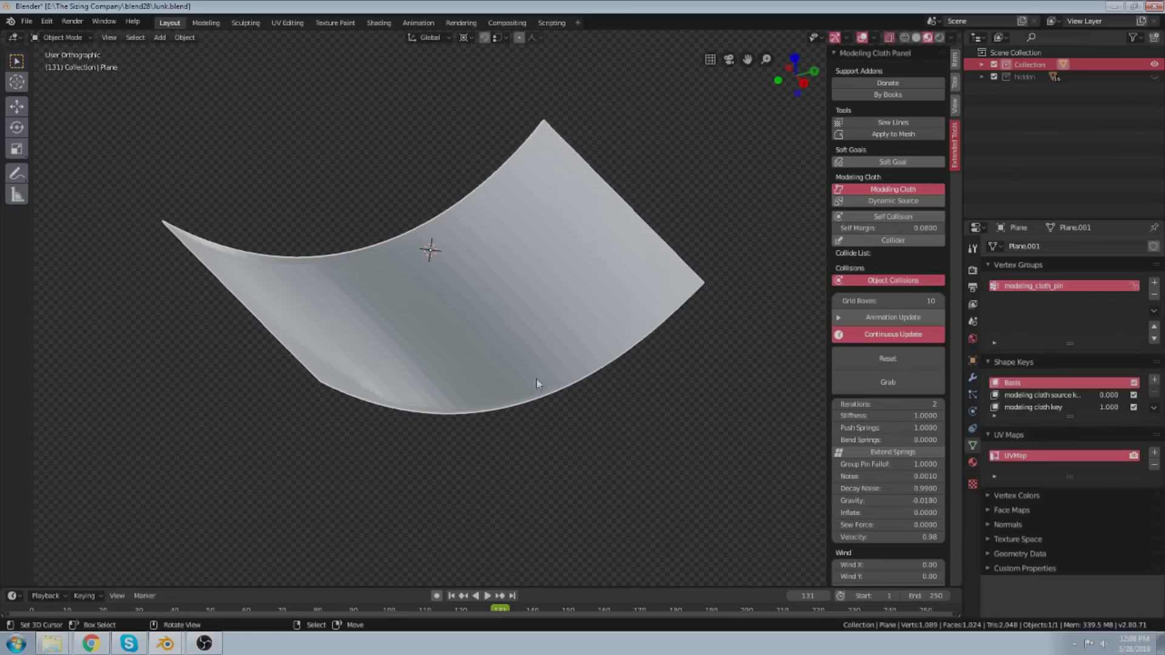
middle_drag(536, 380, 563, 373)
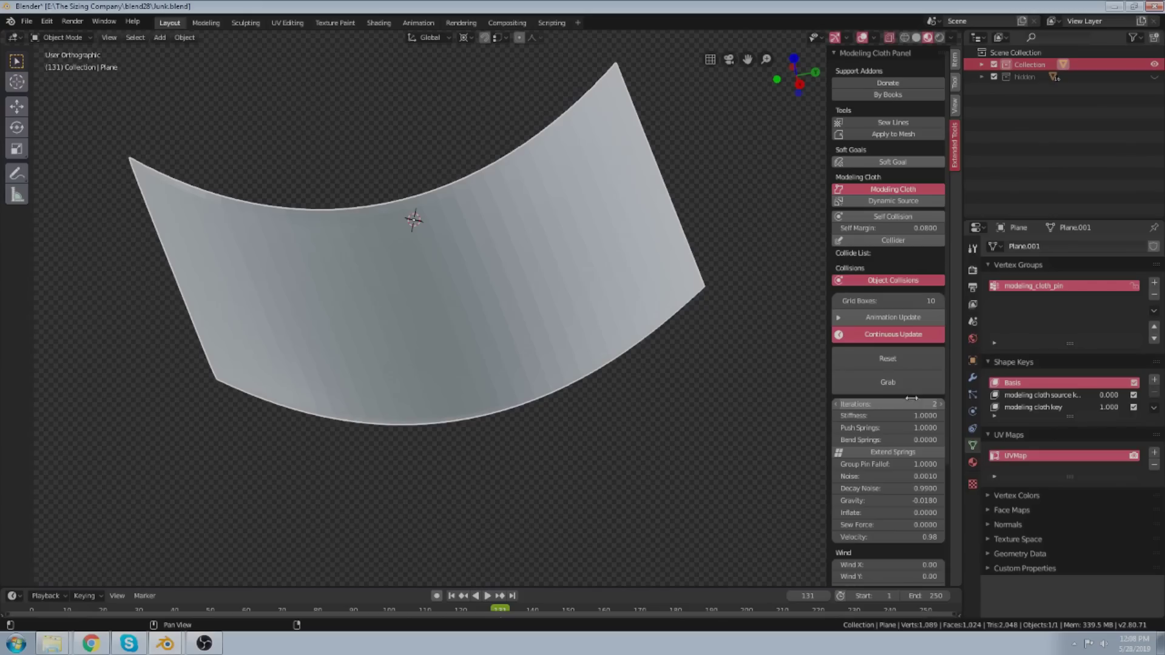
Raise the cloth's Iterations to 10.
click(941, 405)
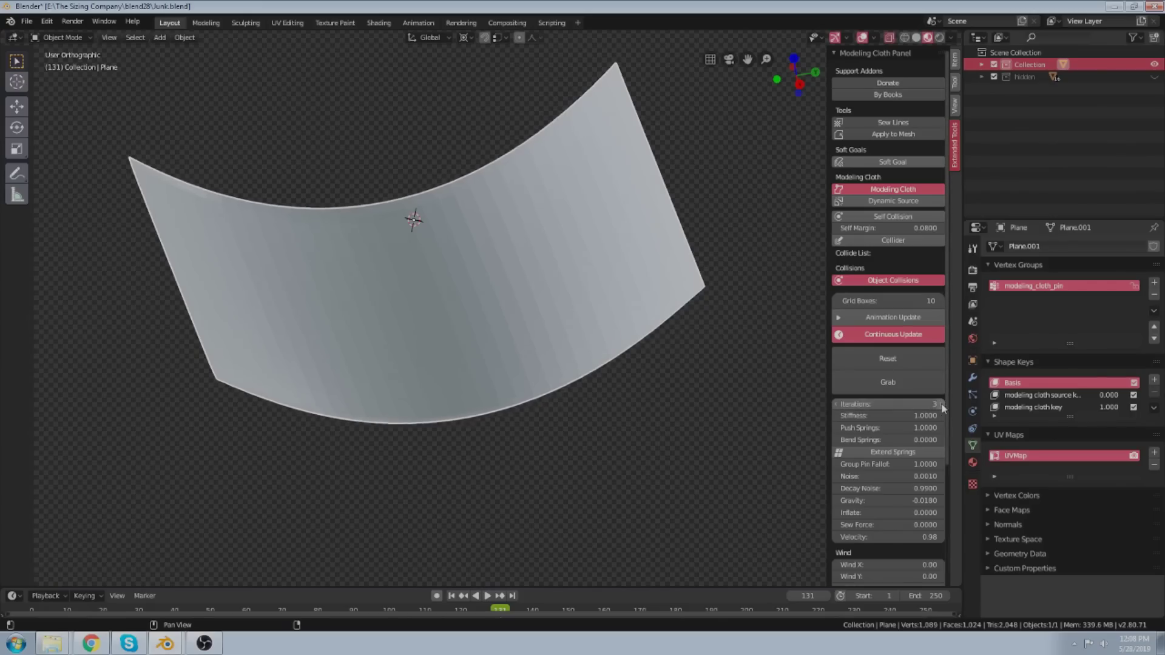
click(941, 406)
click(941, 406)
click(942, 406)
click(941, 406)
click(941, 405)
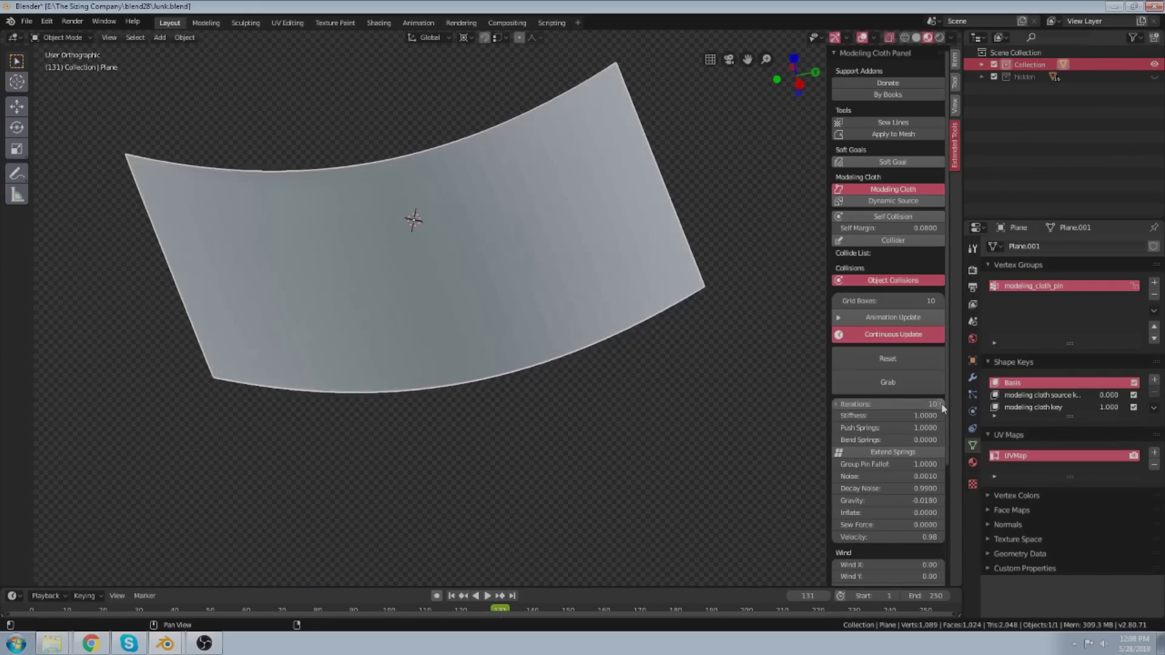
Pull the middle of the cloth downward with Grab to test its stretch at 10 iterations.
click(908, 381)
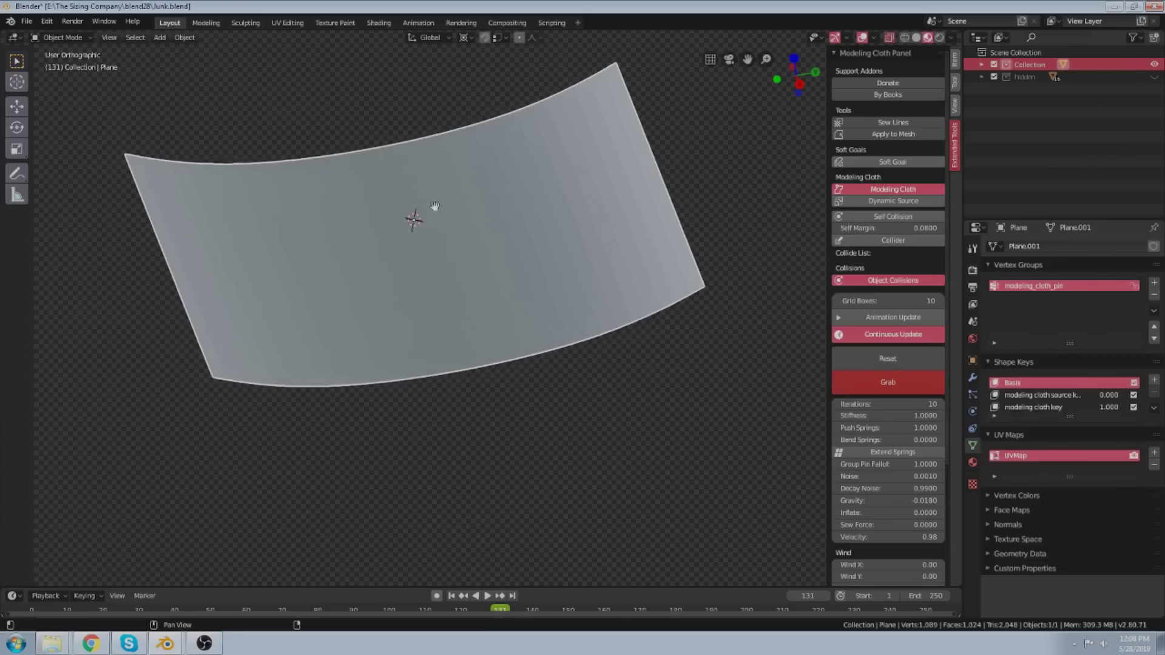
drag(435, 206, 478, 374)
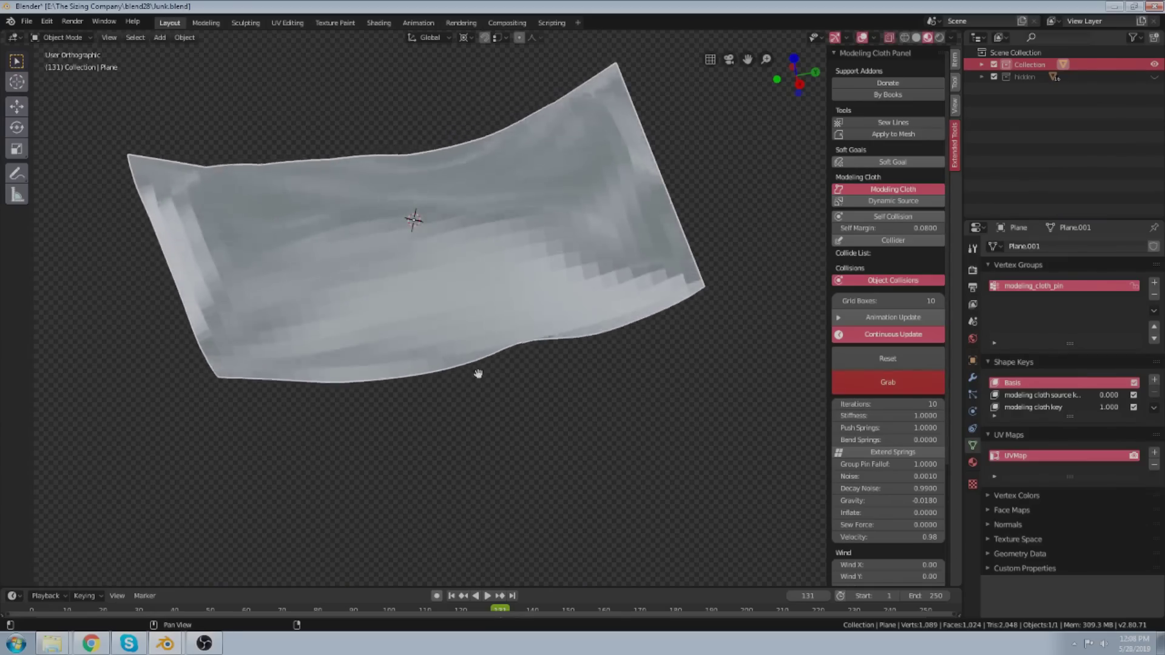
key(Escape)
Set the cloth's Iterations to 2.
middle_drag(483, 370, 520, 341)
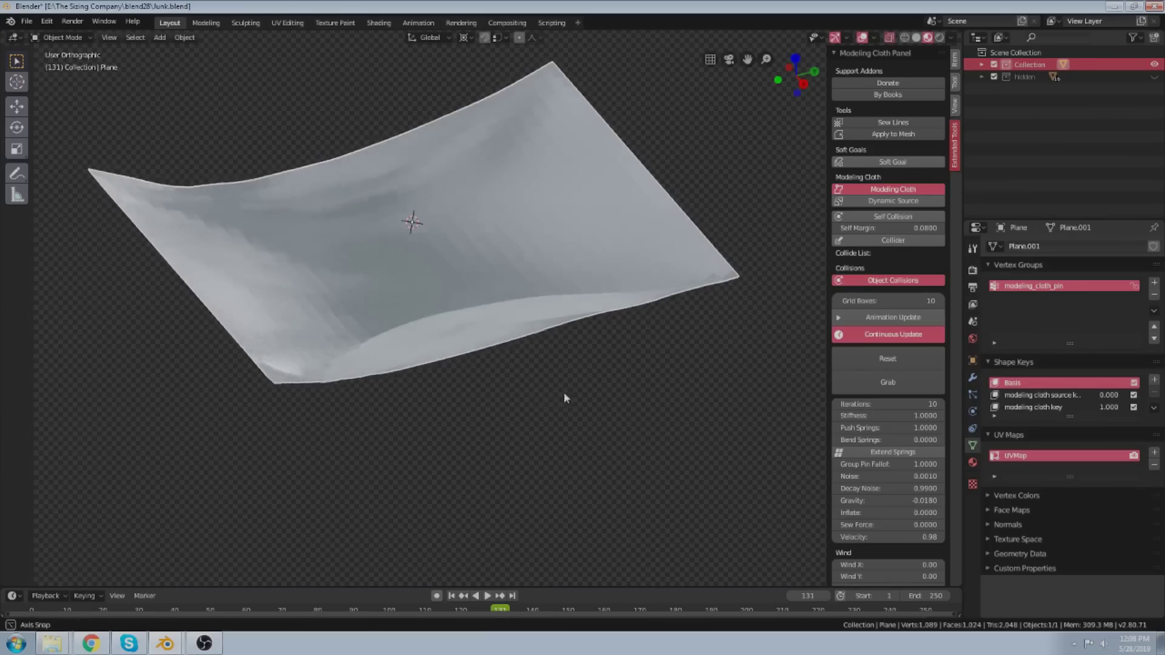
middle_drag(564, 398, 606, 365)
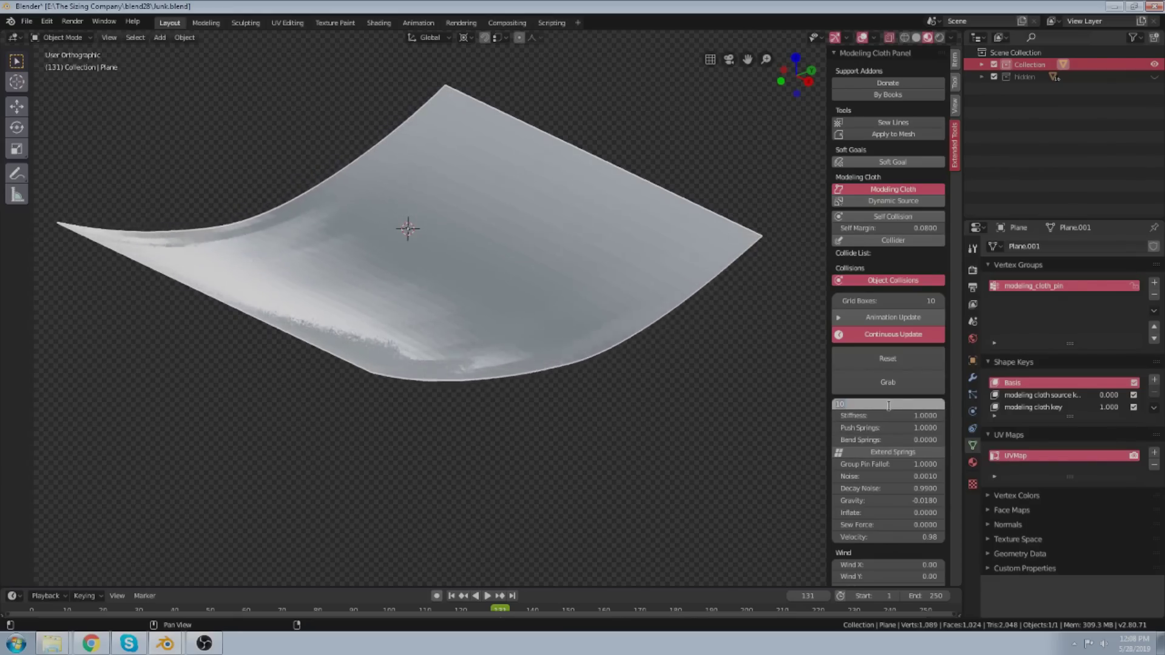
text(2)
key(Return)
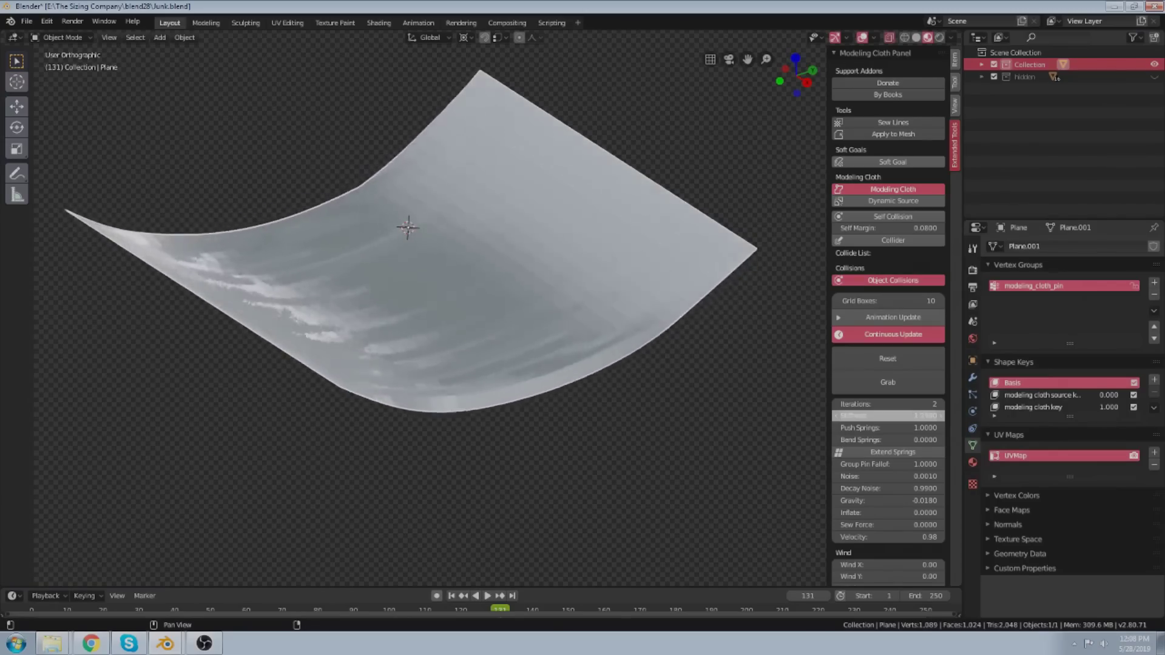
Try a Stiffness of 1.99 on the cloth and set it back to 1.
drag(878, 418, 929, 418)
click(881, 417)
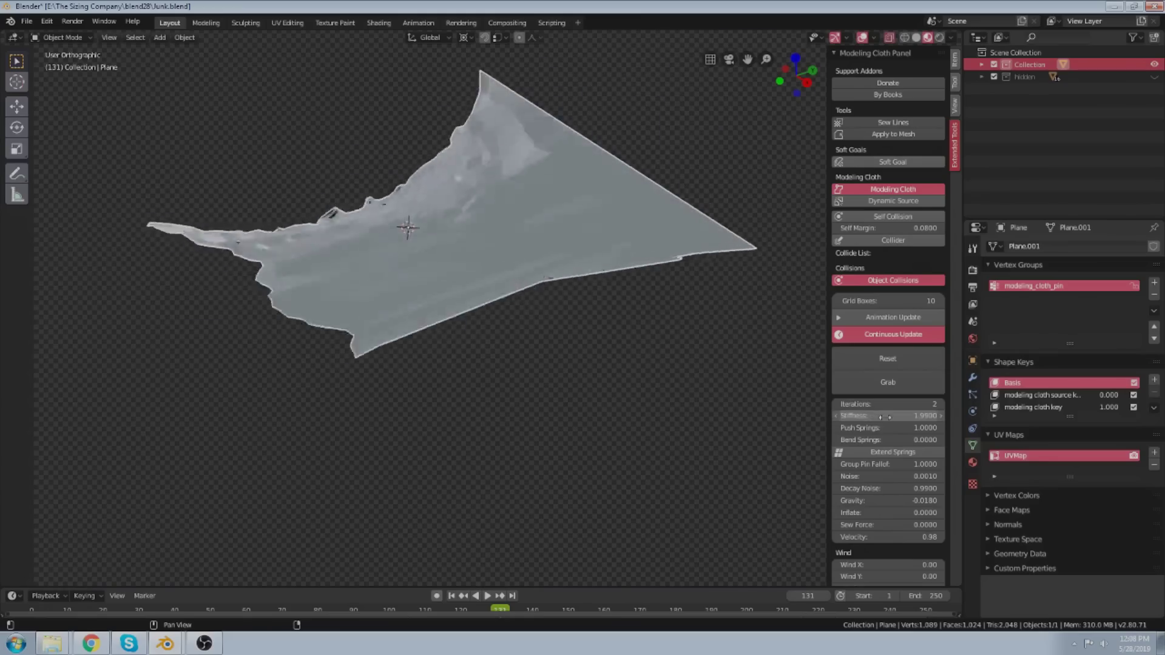
text(1)
key(Return)
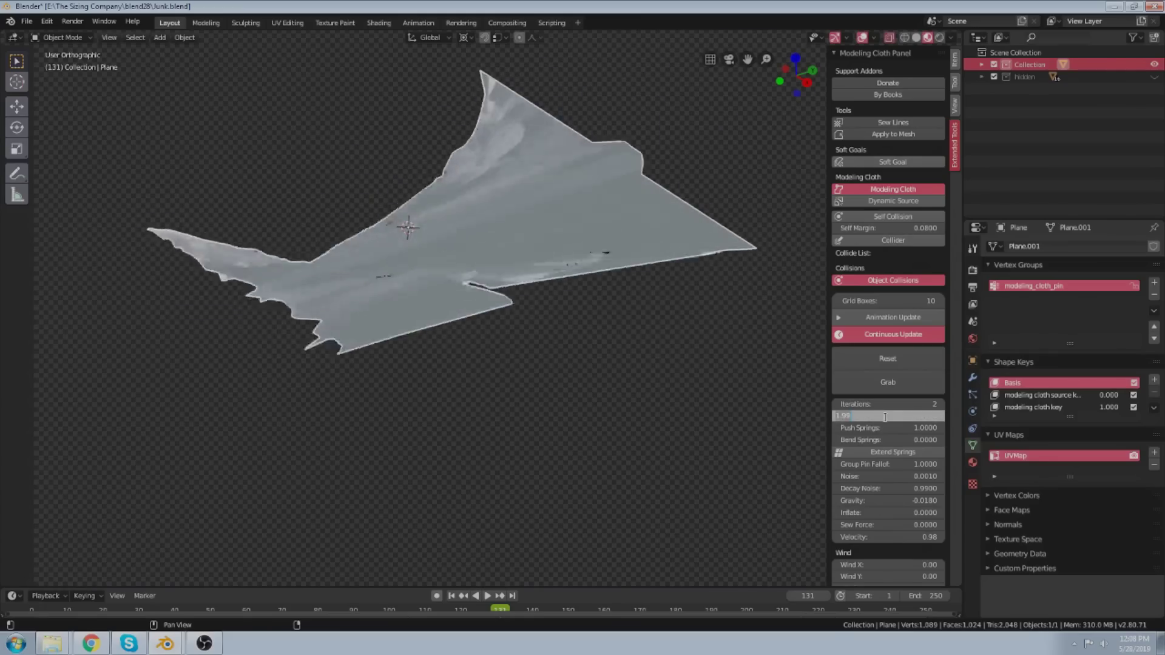
Set Stiffness to 1.5 and pull the cloth's lower free edge downward with Grab.
middle_drag(715, 390, 573, 318)
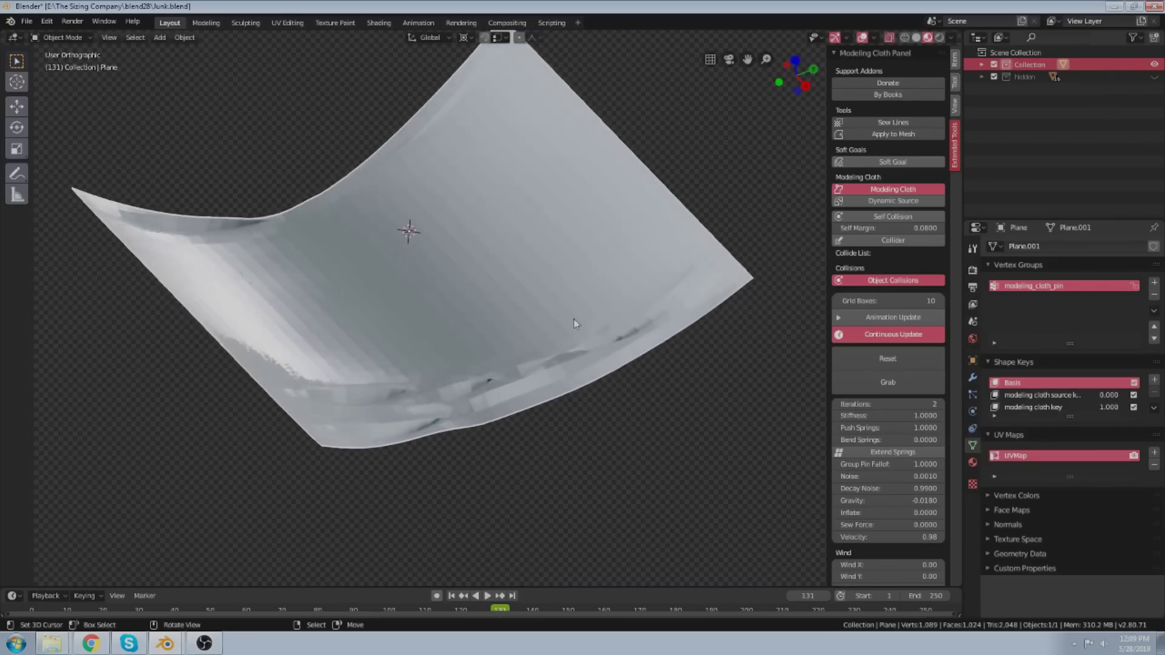
middle_drag(387, 266, 457, 238)
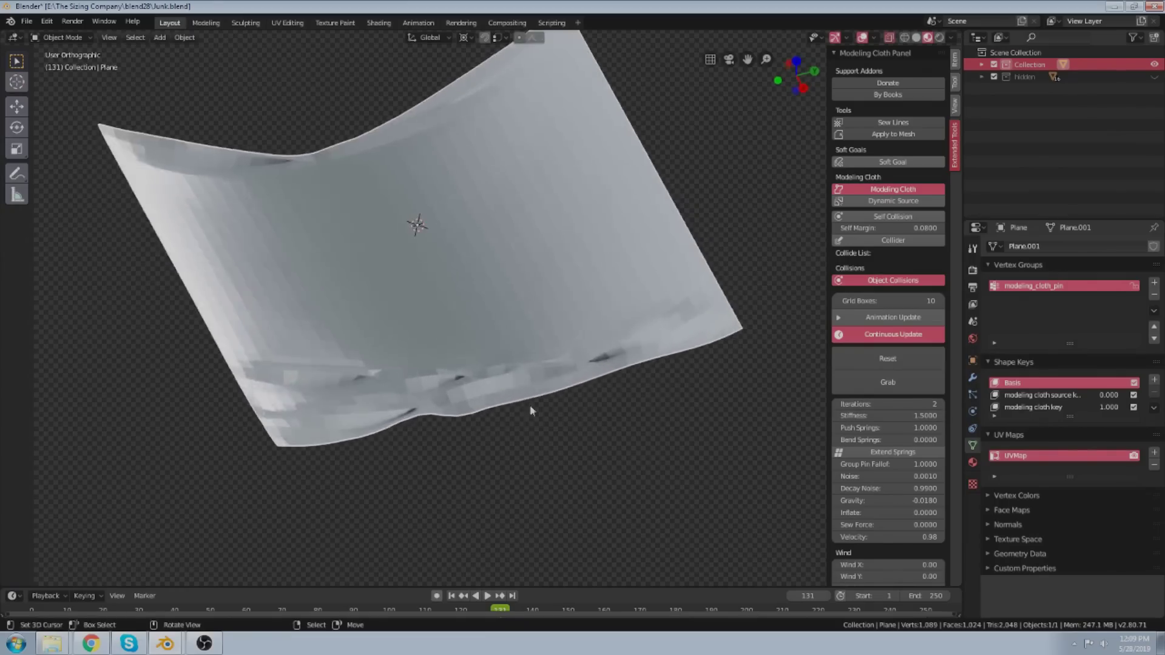
click(882, 387)
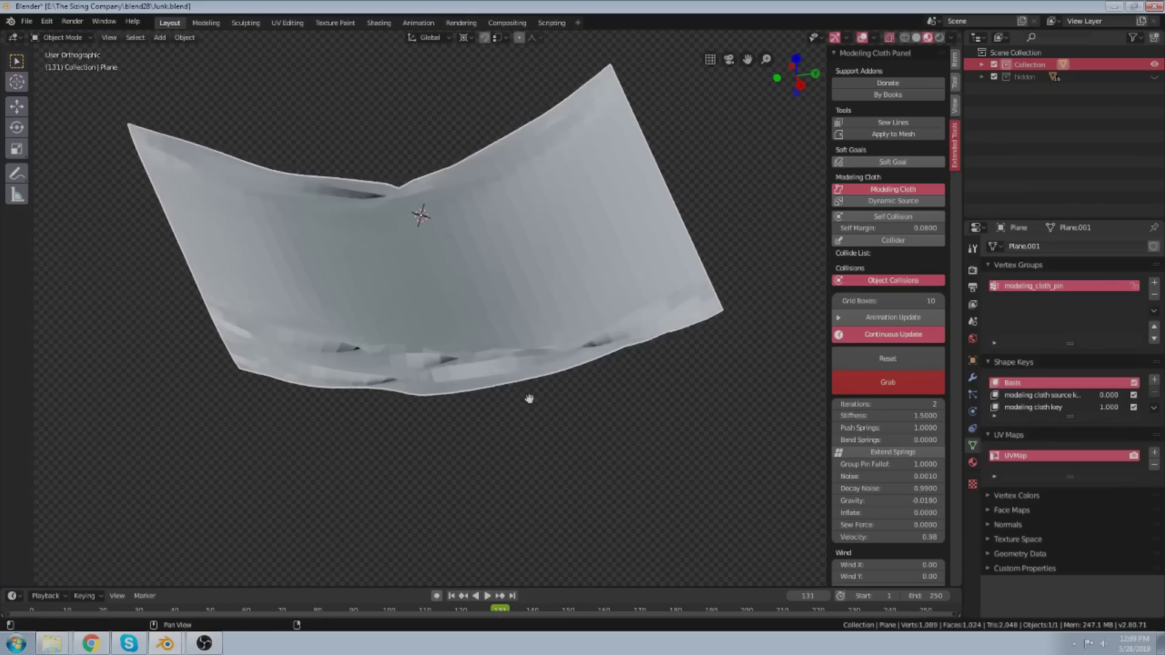
drag(473, 372, 507, 496)
key(Escape)
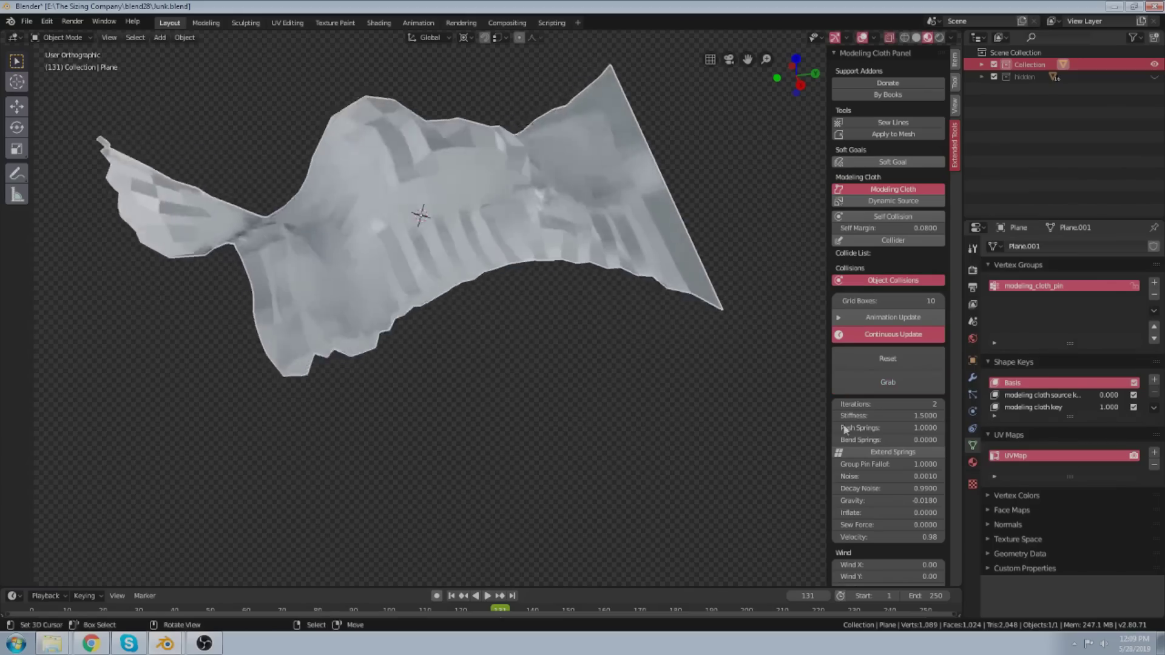
Set the cloth's Stiffness to 1.
click(853, 417)
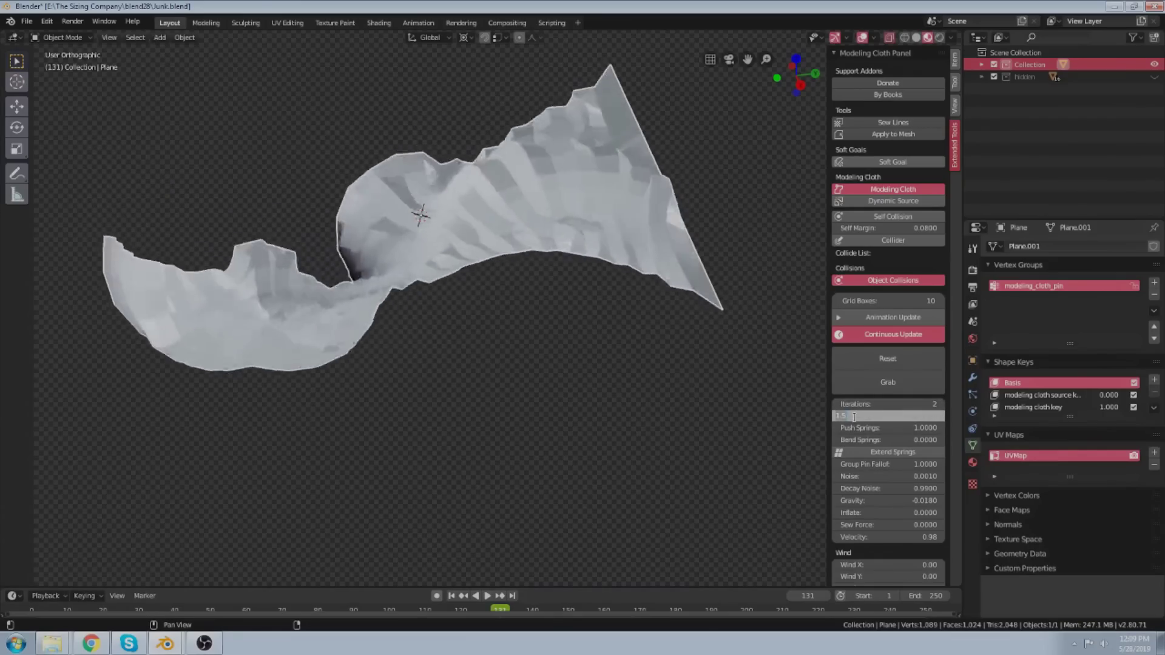
text(1)
key(Return)
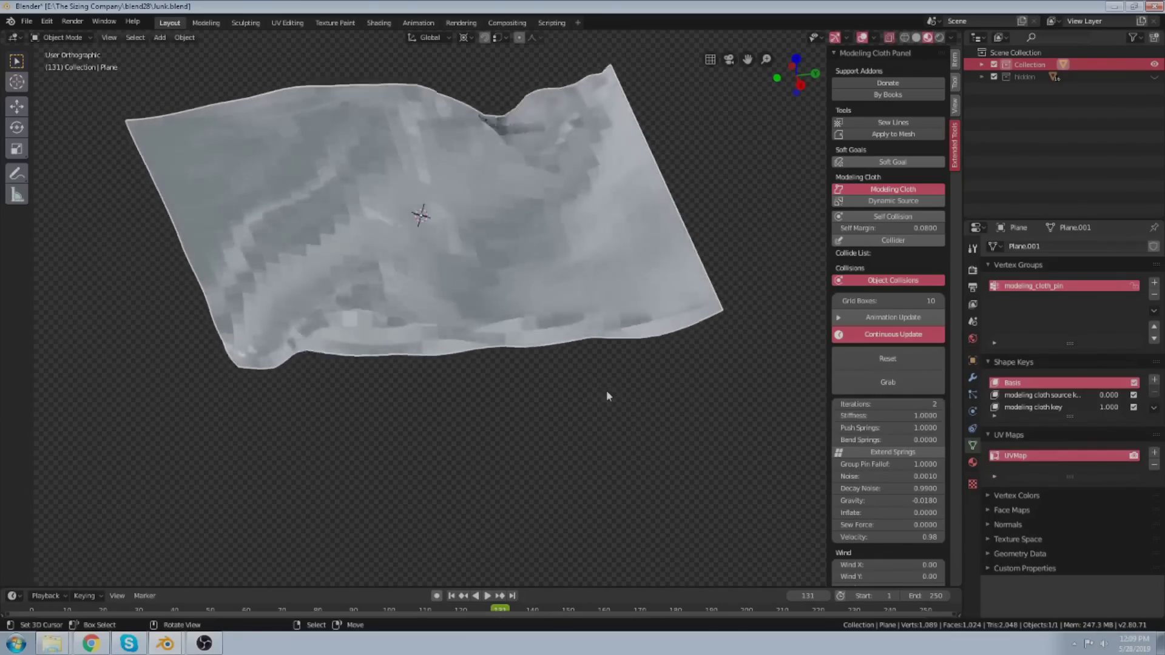
Place the 3D cursor in the empty view's centre, add a plane there and subdivide it into 256 faces.
middle_drag(593, 373, 629, 373)
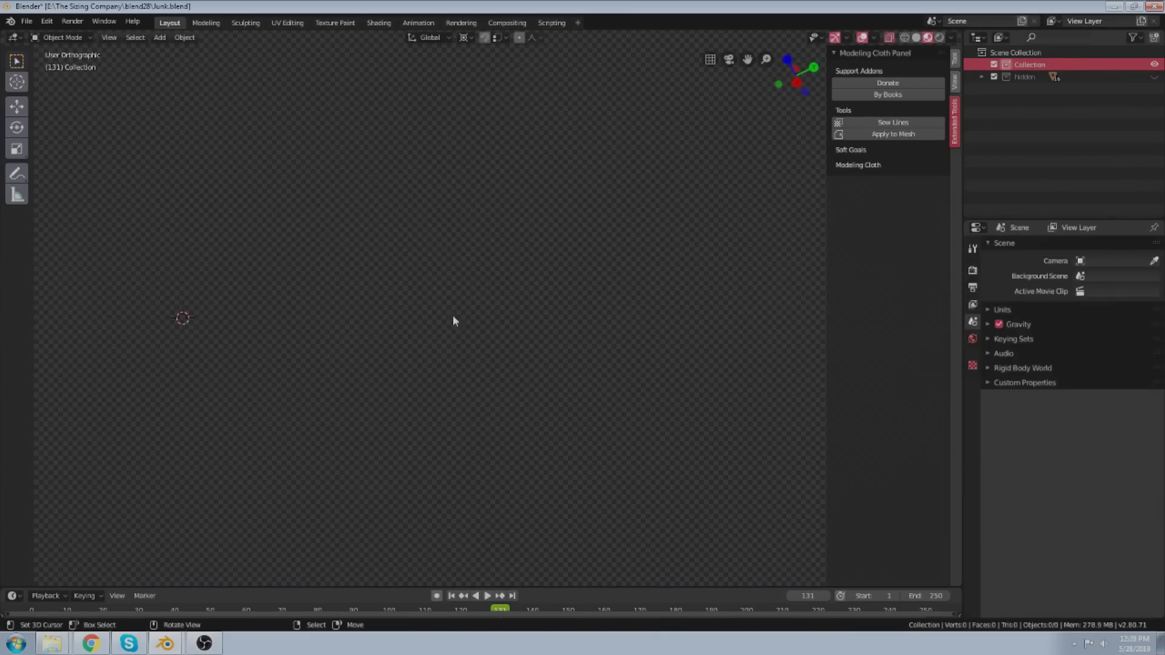
click(453, 316)
key(shift+a)
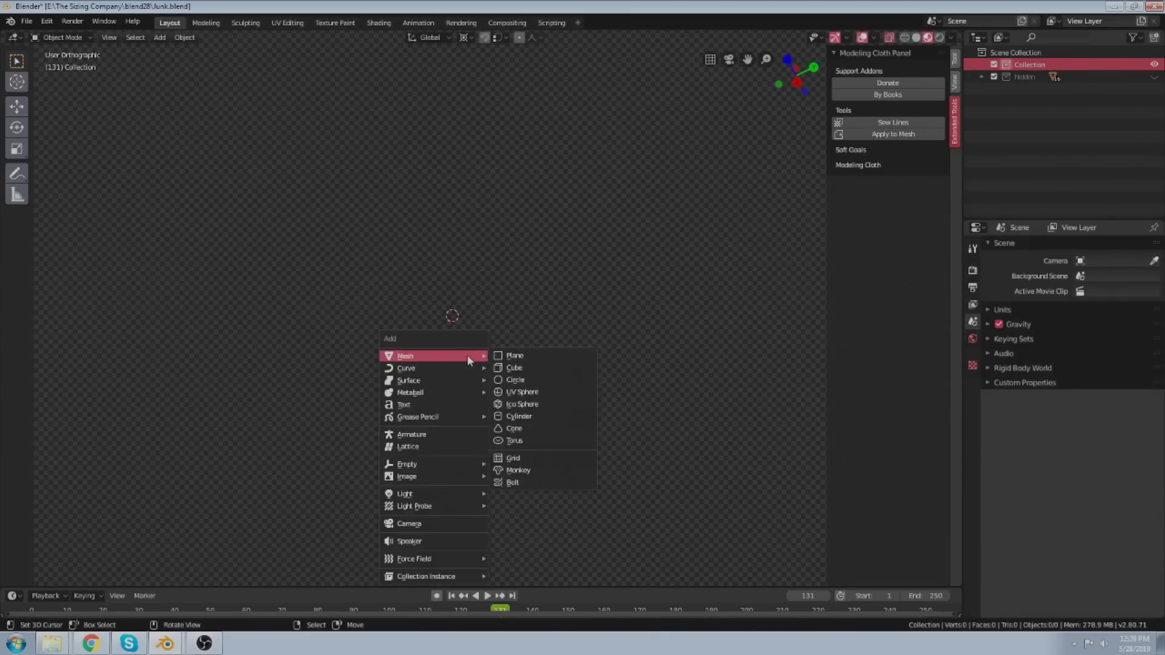
click(496, 356)
key(Tab)
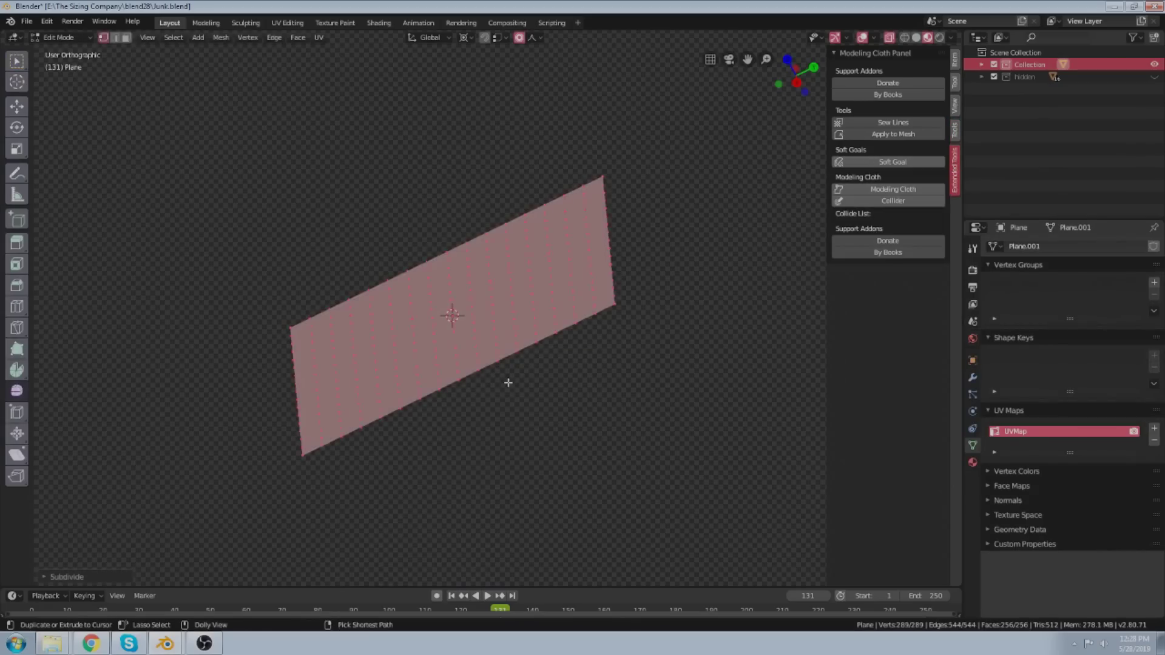
Enable Modeling Cloth on the subdivided plane and set its Bend Springs to 0.48.
key(Tab)
click(887, 189)
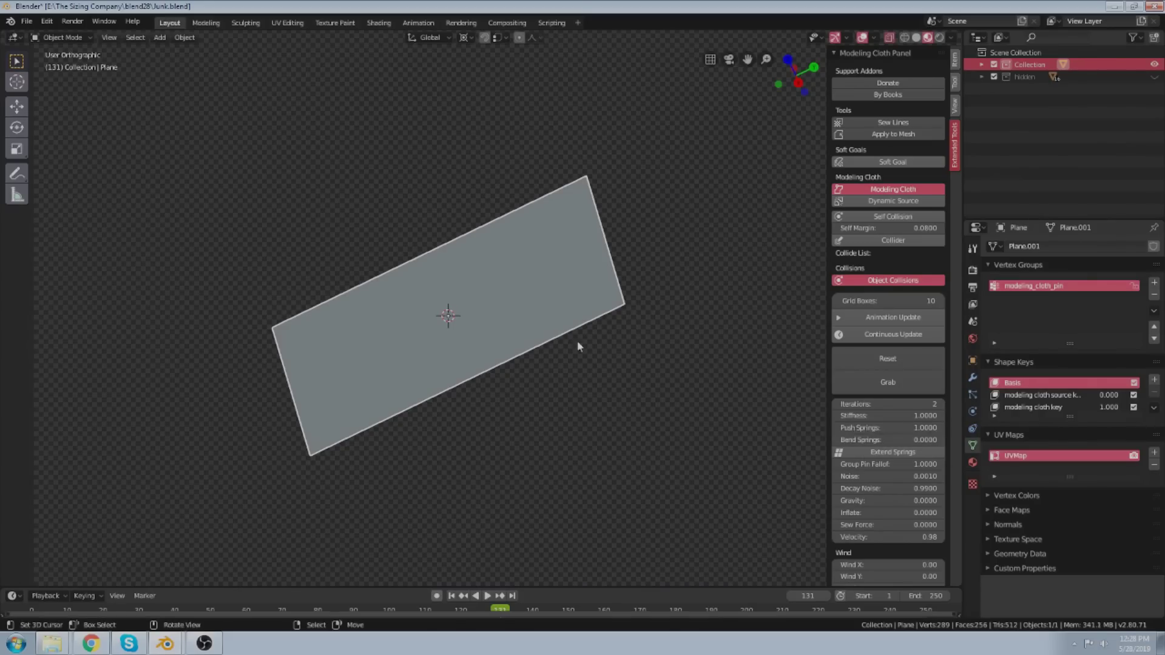
middle_drag(577, 346, 613, 303)
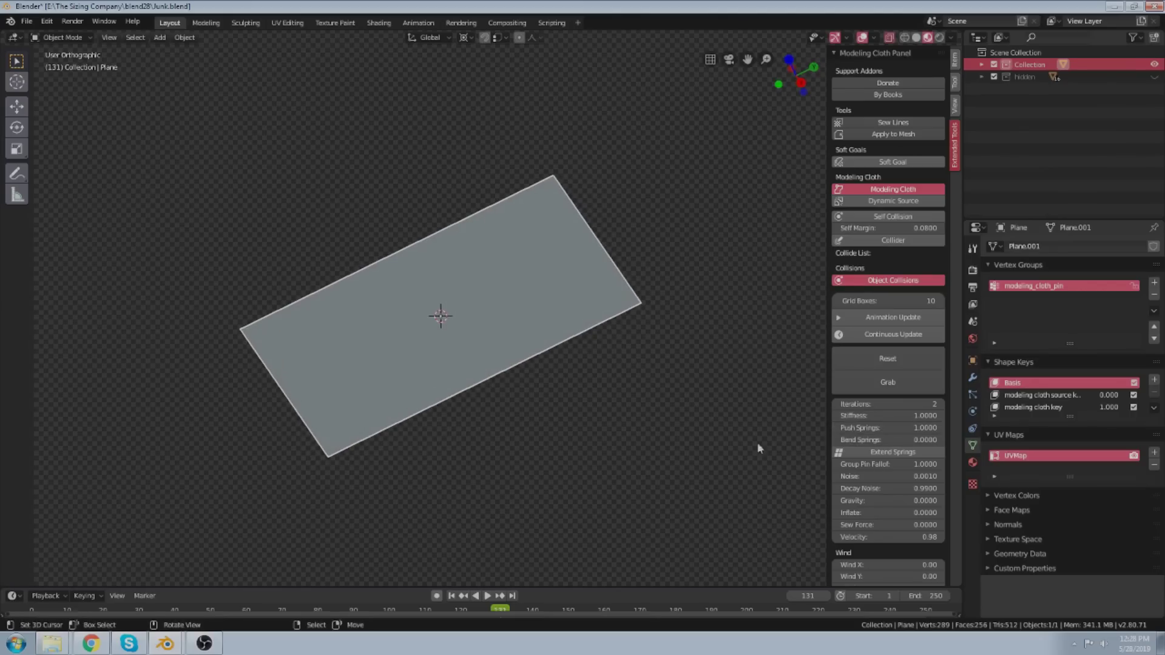
mouse_move(592, 361)
middle_down()
mouse_move(502, 317)
mouse_move(582, 340)
middle_up()
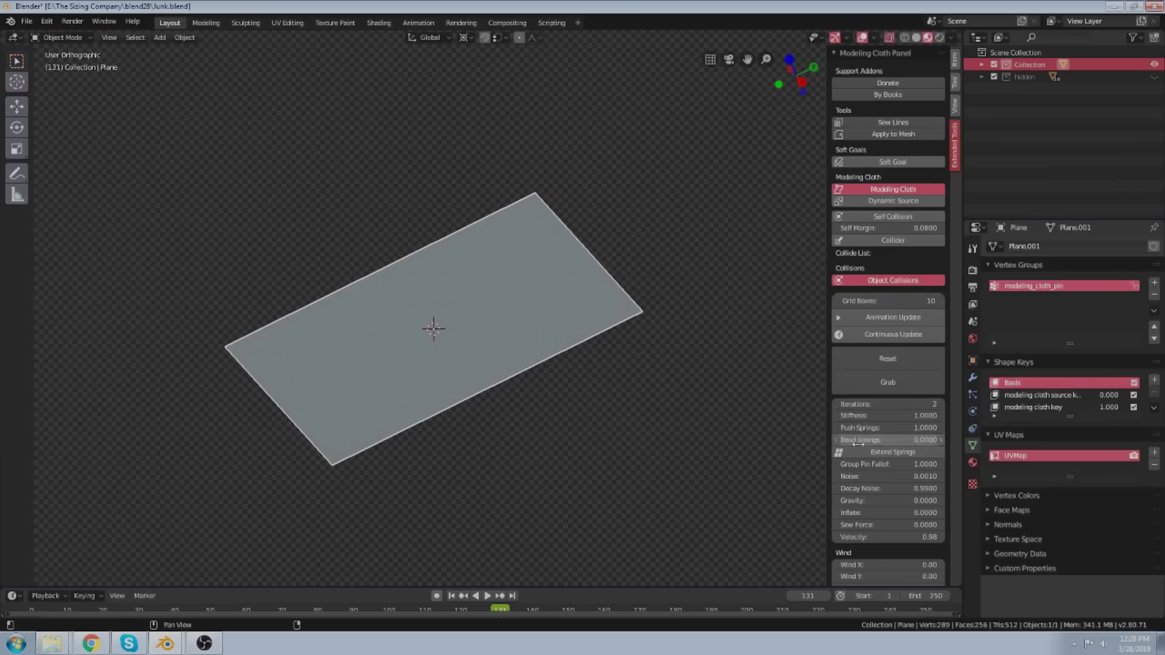
key(Tab)
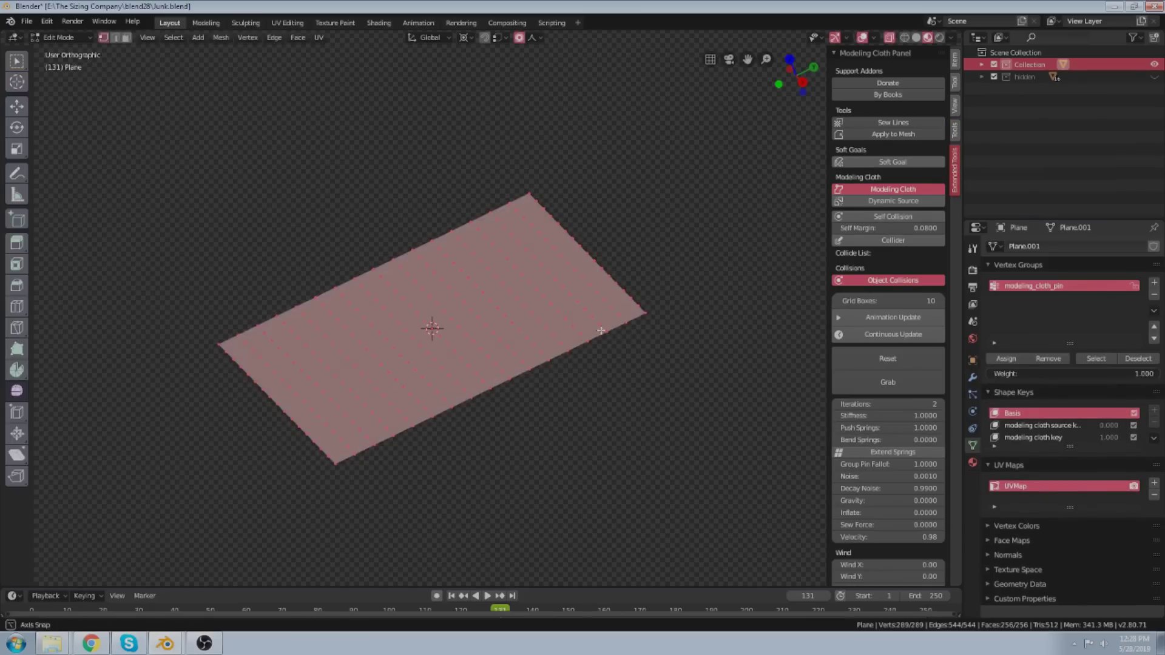
key(Tab)
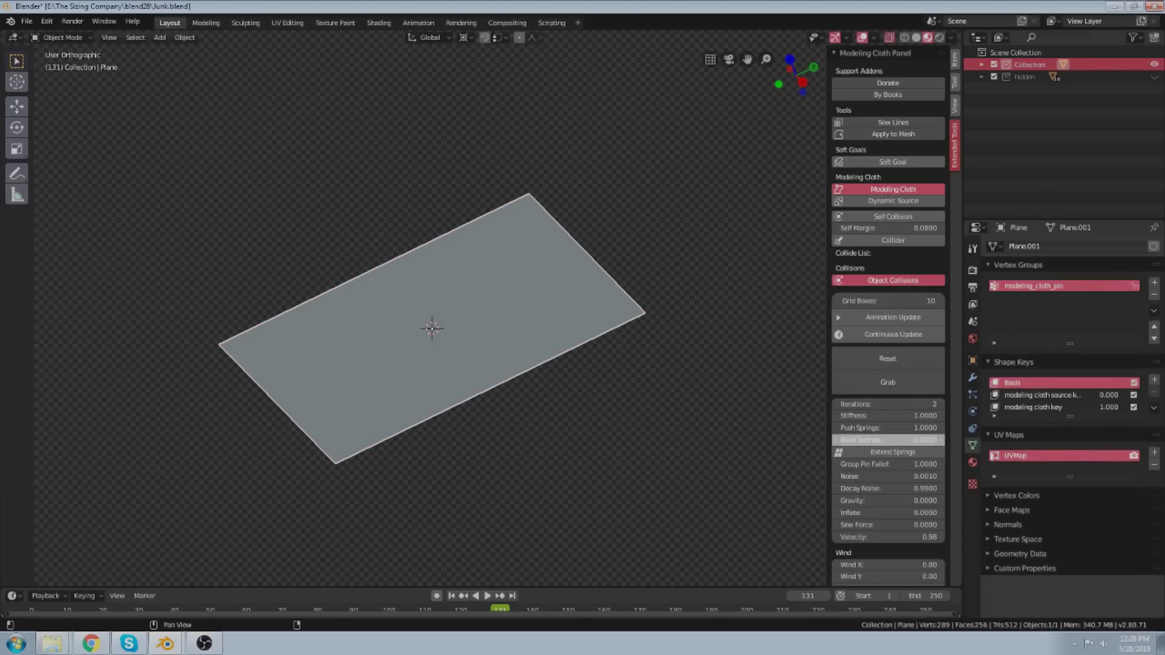
click(580, 304)
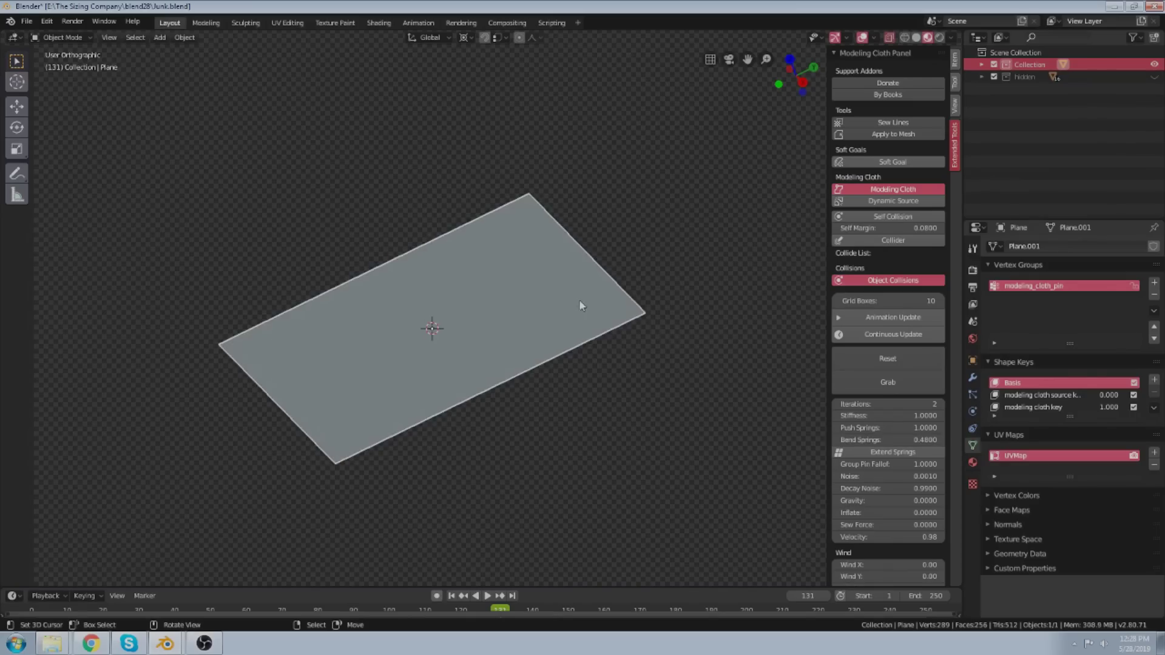
Assign the vertices along one end edge of the plane to the modeling_cloth_pin vertex group.
key(Tab)
alt+click(602, 268)
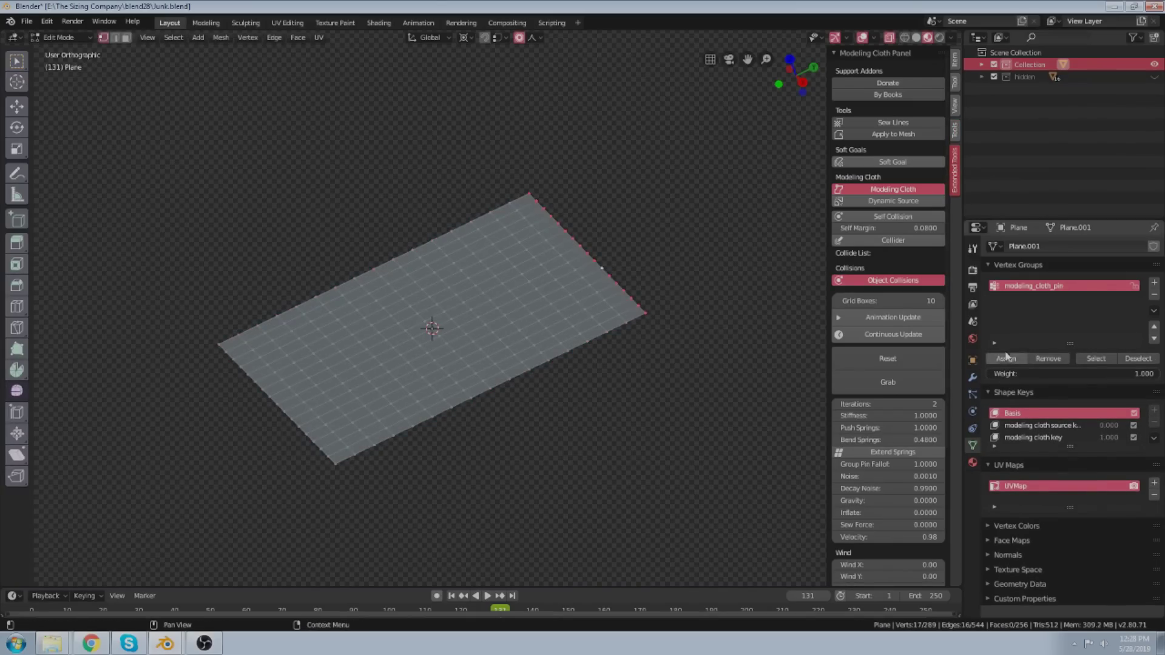
key(Tab)
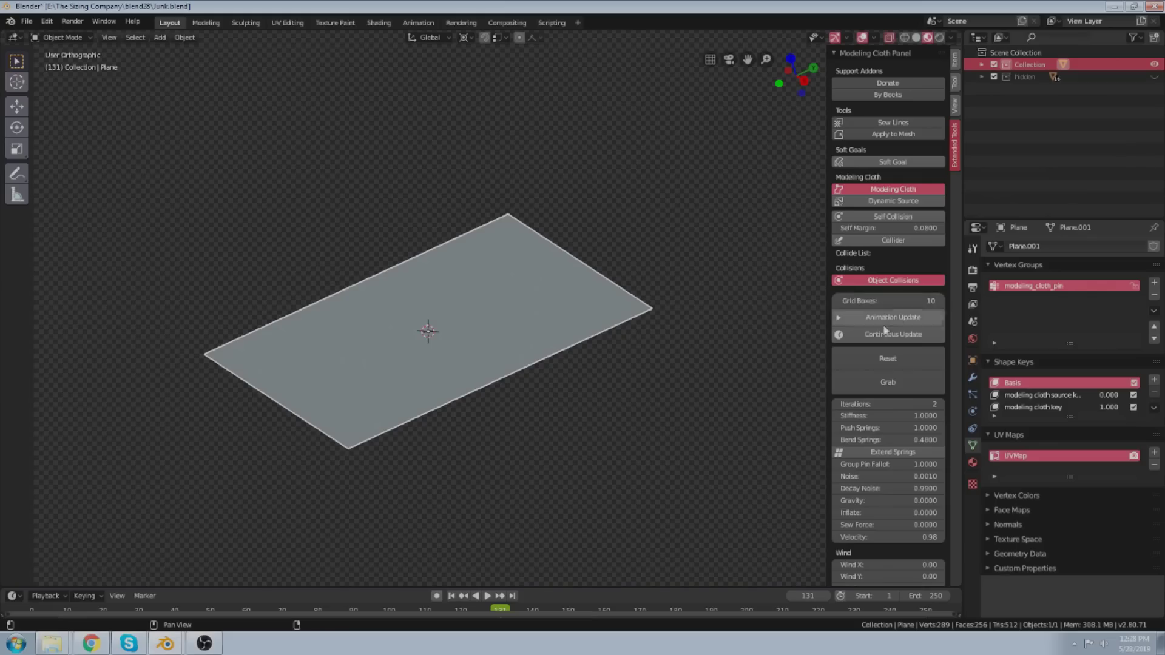
Turn on Continuous Update for the cloth and set Gravity to -0.09.
scroll(887, 335, down, 3)
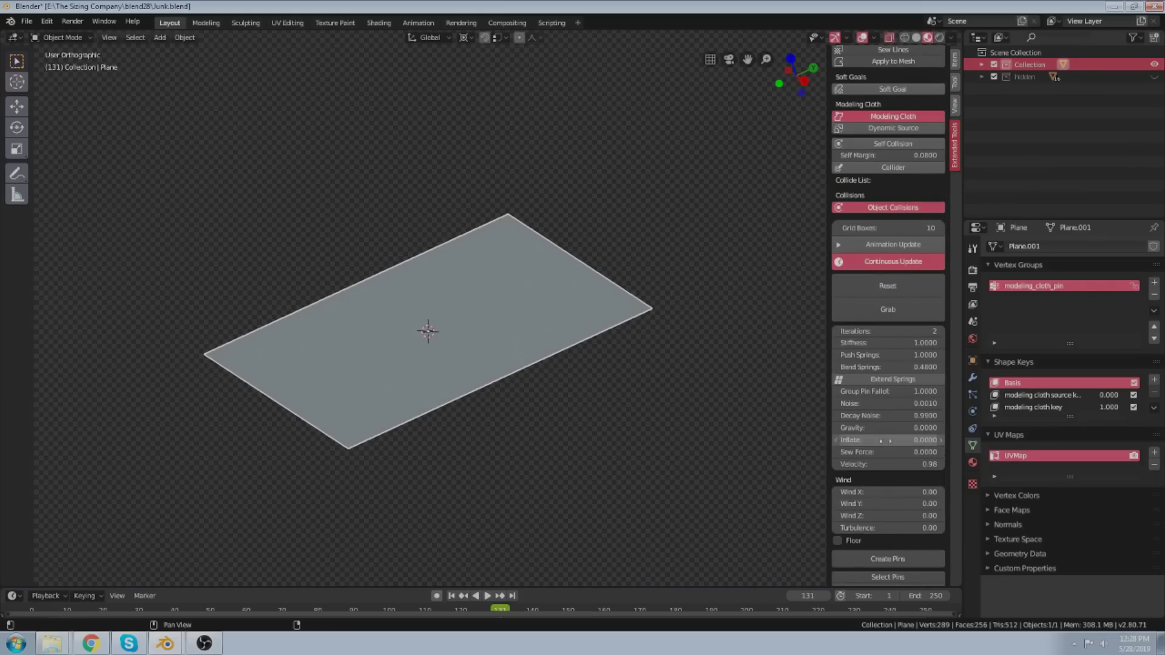
drag(890, 430, 874, 430)
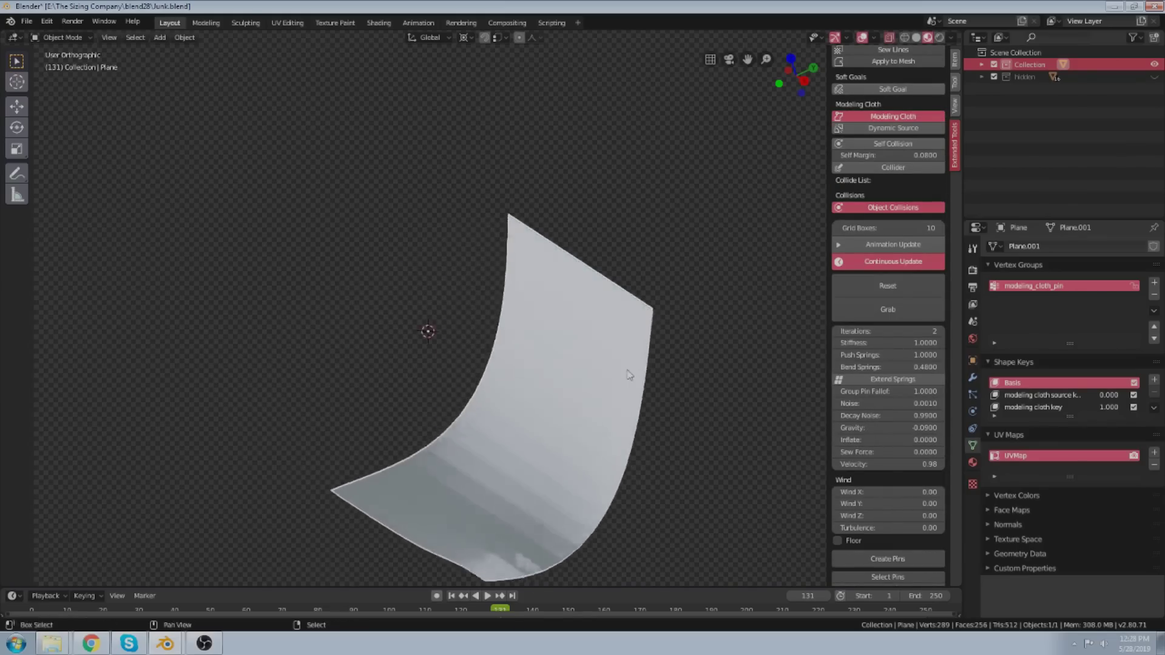
Set the hanging cloth's Bend Springs to 0.
shift+middle_drag(626, 372, 497, 323)
middle_drag(450, 291, 456, 245)
shift+middle_drag(459, 363, 433, 289)
scroll(431, 470, up, 3)
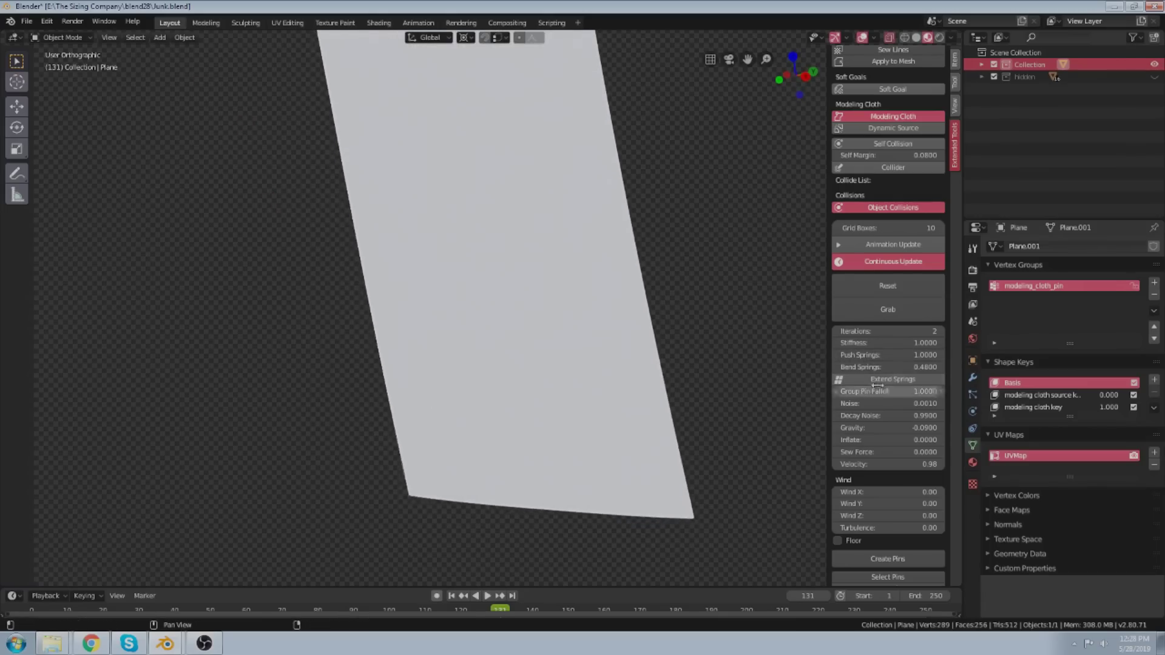
drag(874, 367, 844, 367)
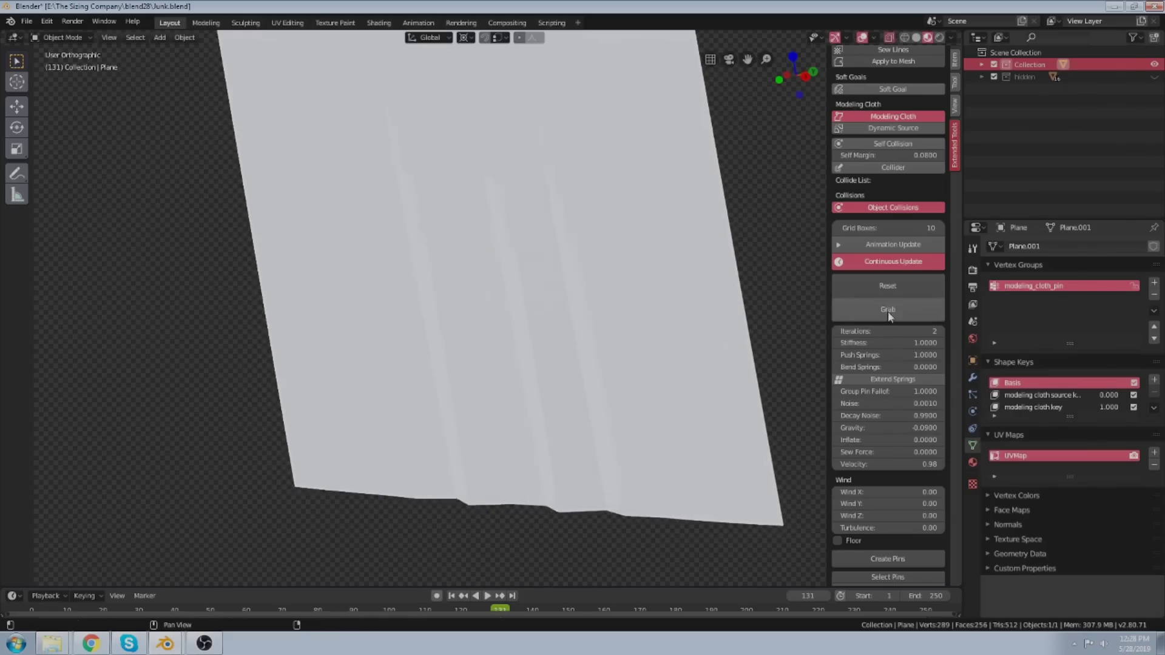
Pull the hanging cloth's lower free edge sideways several times with Grab.
drag(355, 459, 208, 429)
scroll(316, 428, down, 3)
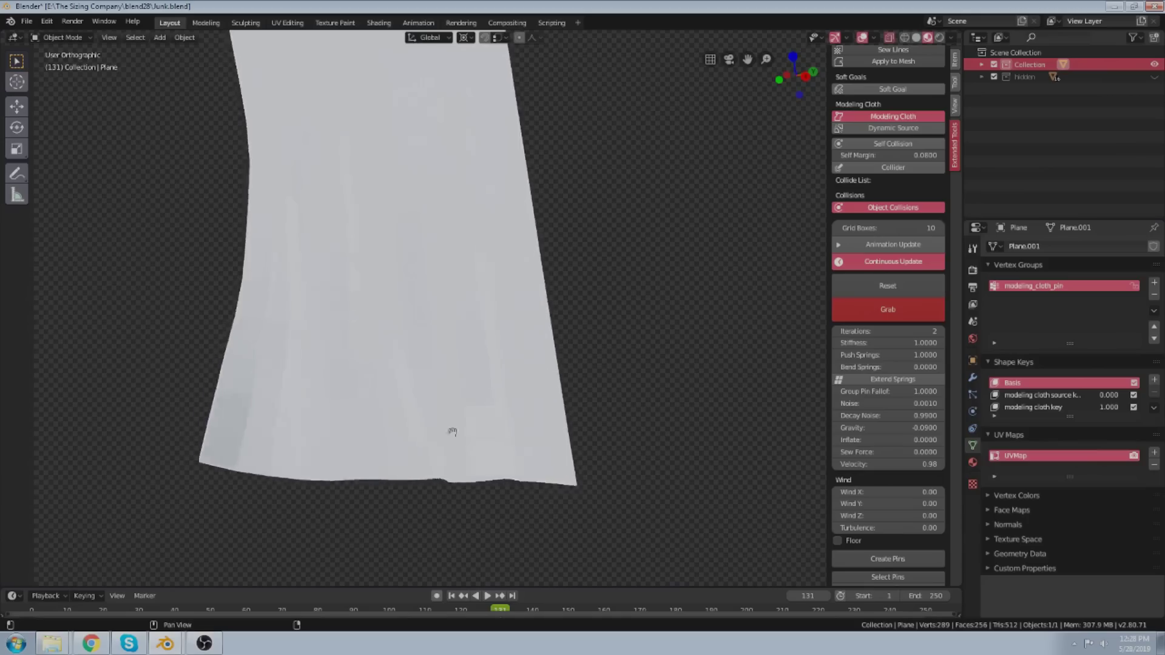
scroll(466, 474, down, 3)
middle_drag(485, 471, 470, 488)
drag(435, 385, 358, 376)
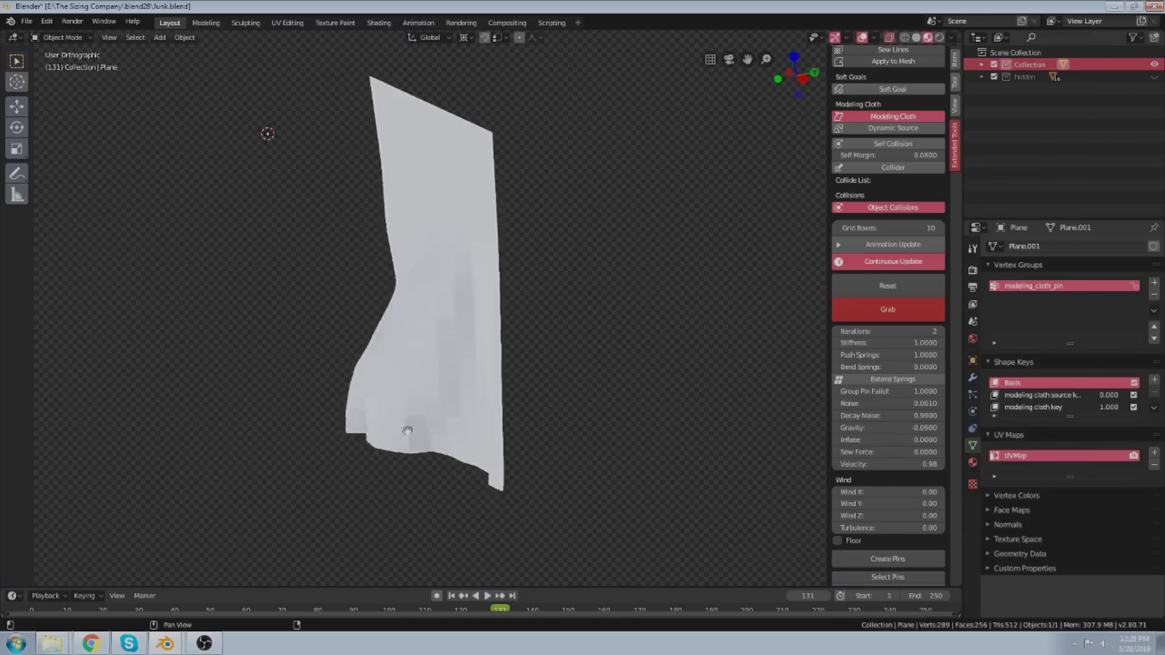
middle_drag(406, 432, 512, 401)
drag(466, 424, 359, 398)
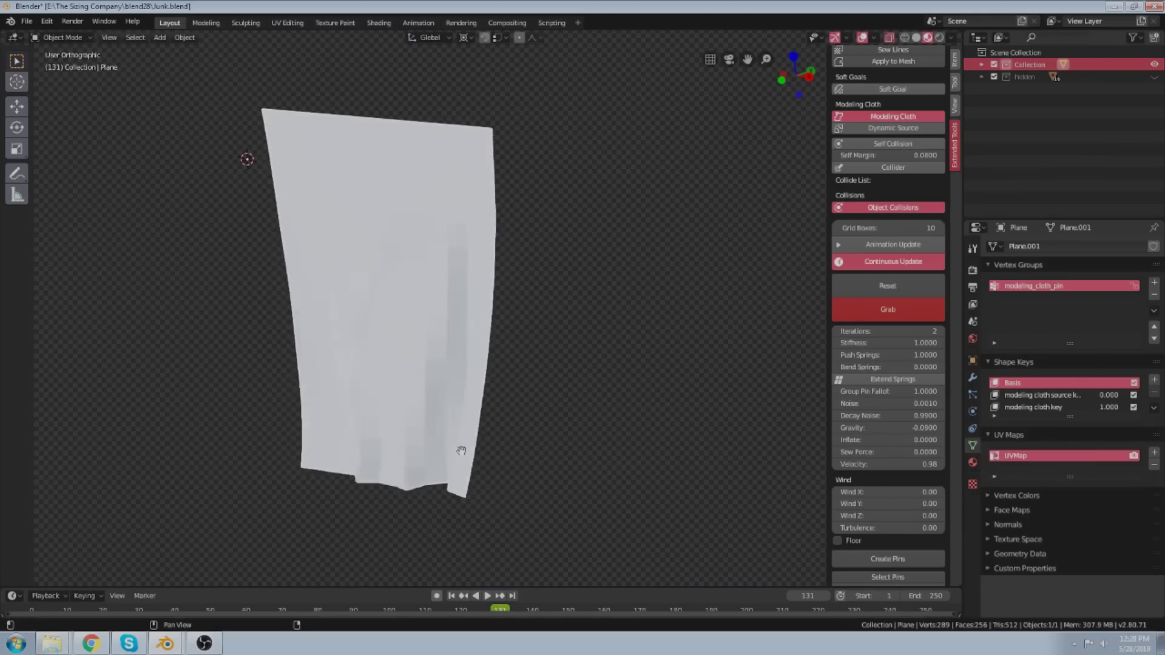
middle_drag(463, 450, 397, 425)
key(Escape)
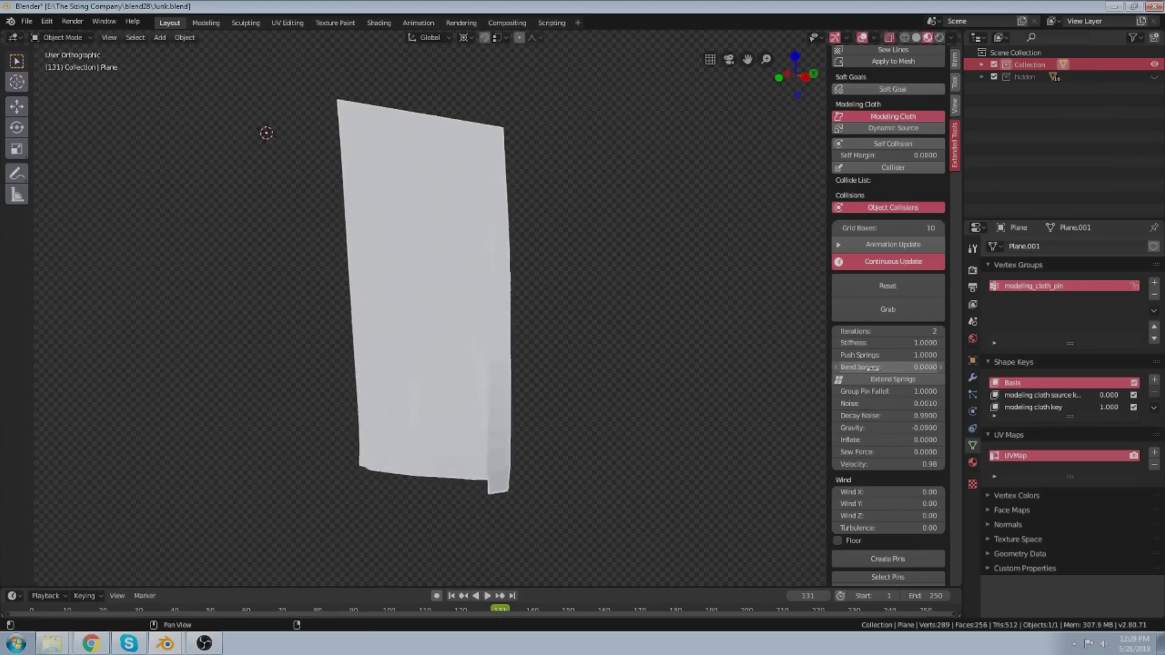
Set Bend Springs to 0.75 and pull the cloth's lower free corner sideways and upward with Grab.
drag(871, 367, 876, 371)
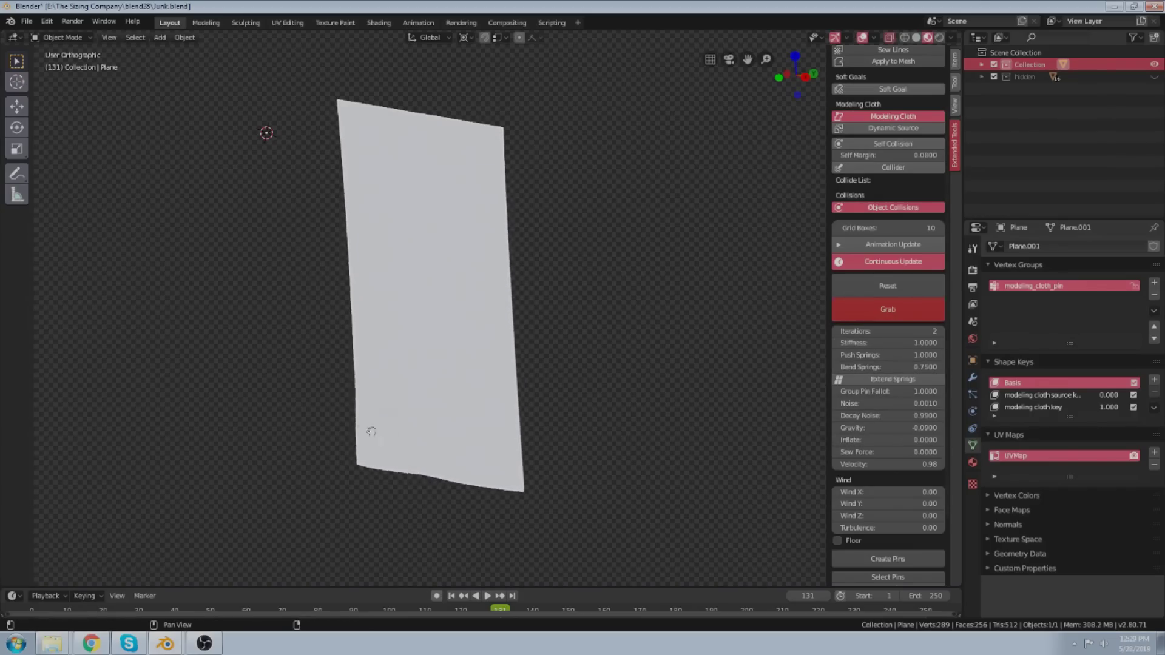
drag(371, 432, 280, 354)
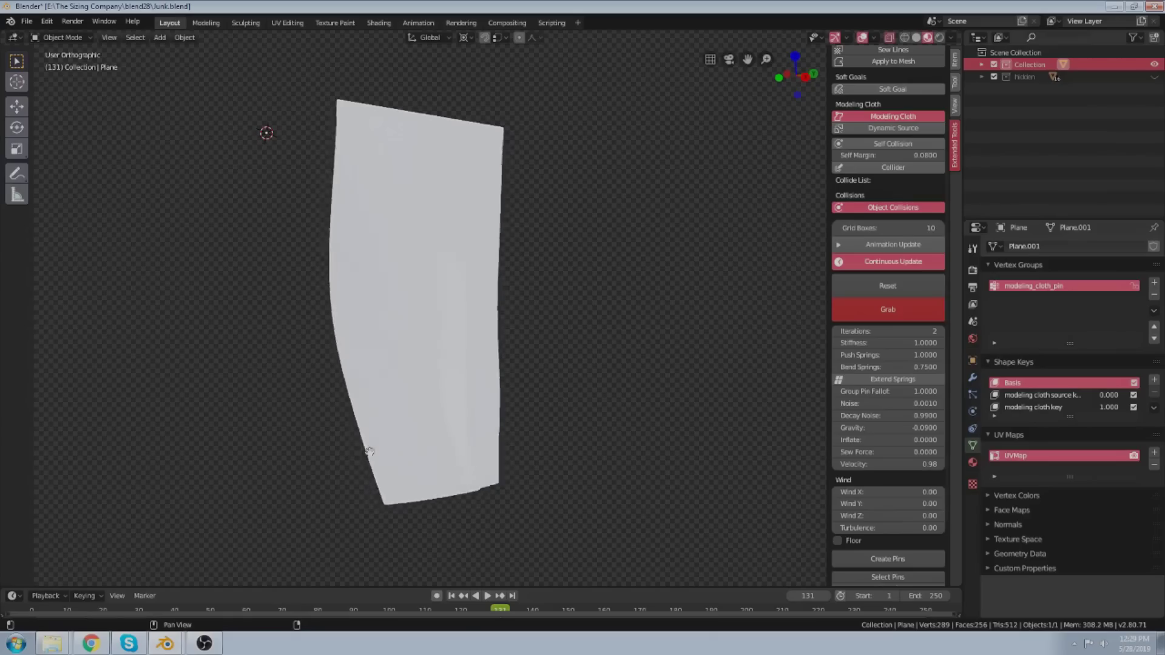
key(Escape)
middle_drag(372, 412, 569, 464)
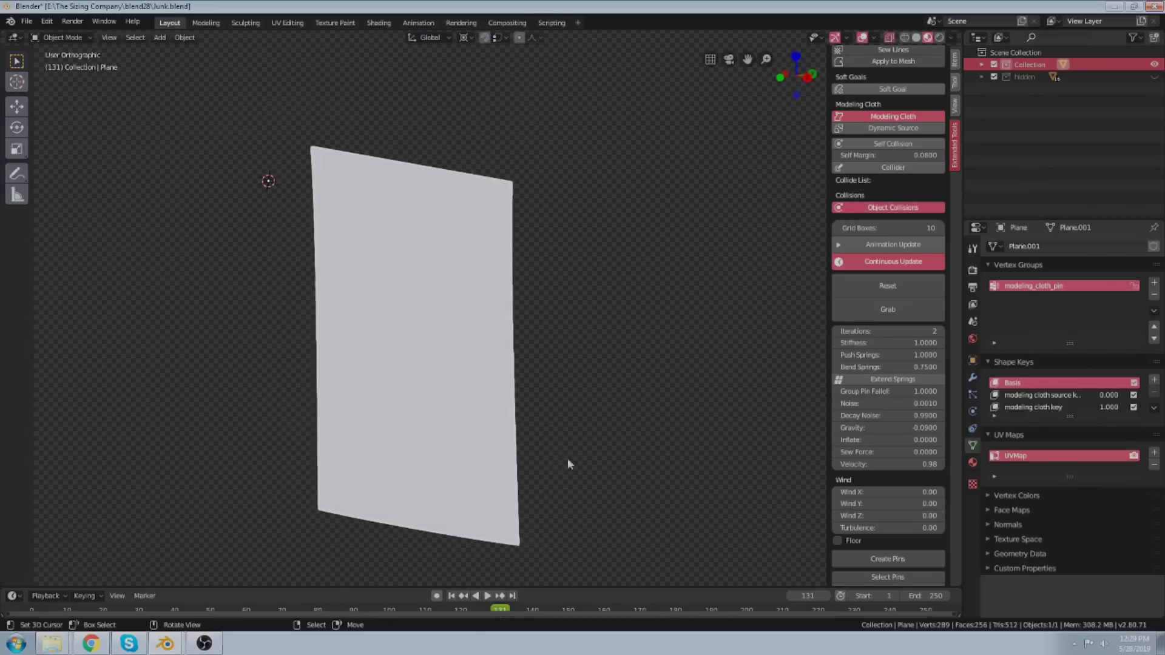
Turn off Continuous Update and reset the cloth to its flat starting shape.
click(866, 266)
click(871, 283)
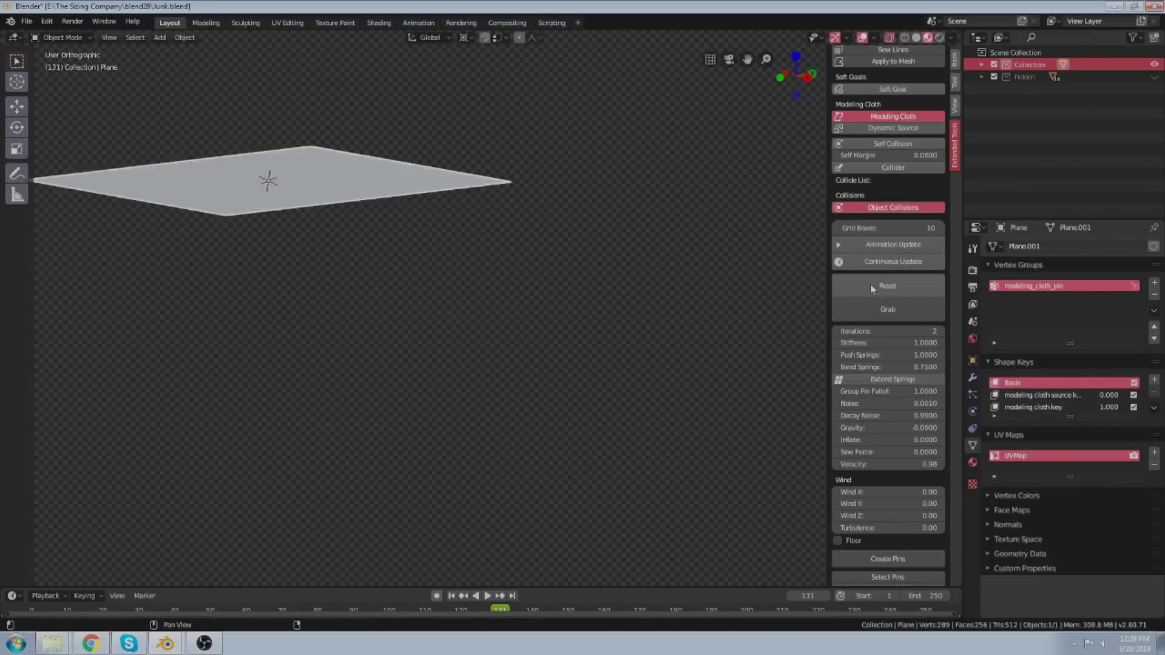
Add a UV sphere at the centre of the cloth plane.
shift+middle_drag(382, 370, 557, 475)
key(shift+a)
mouse_move(493, 362)
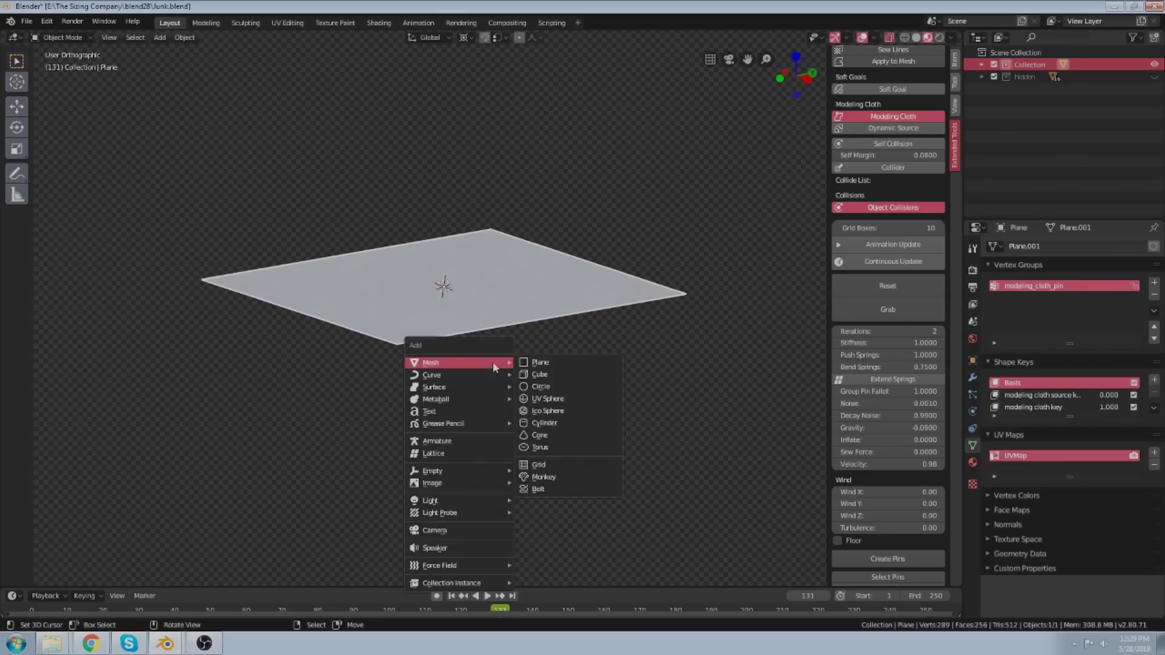
click(543, 399)
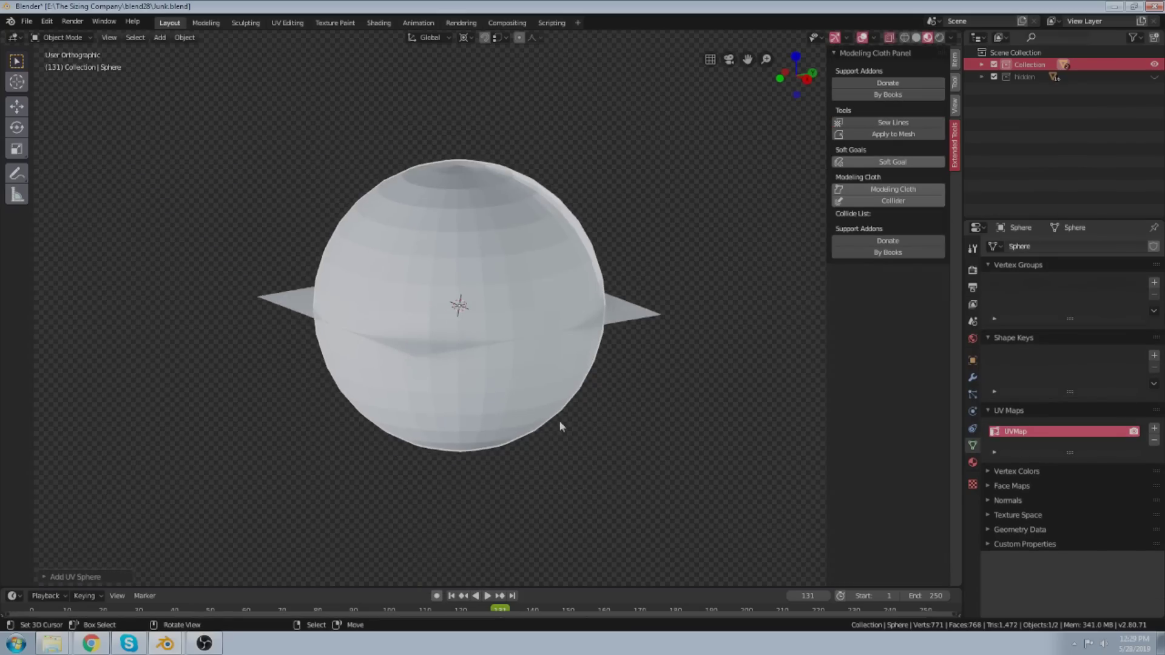
Lower the sphere along the Z axis beneath the cloth plane and scale it down.
key(g)
key(z)
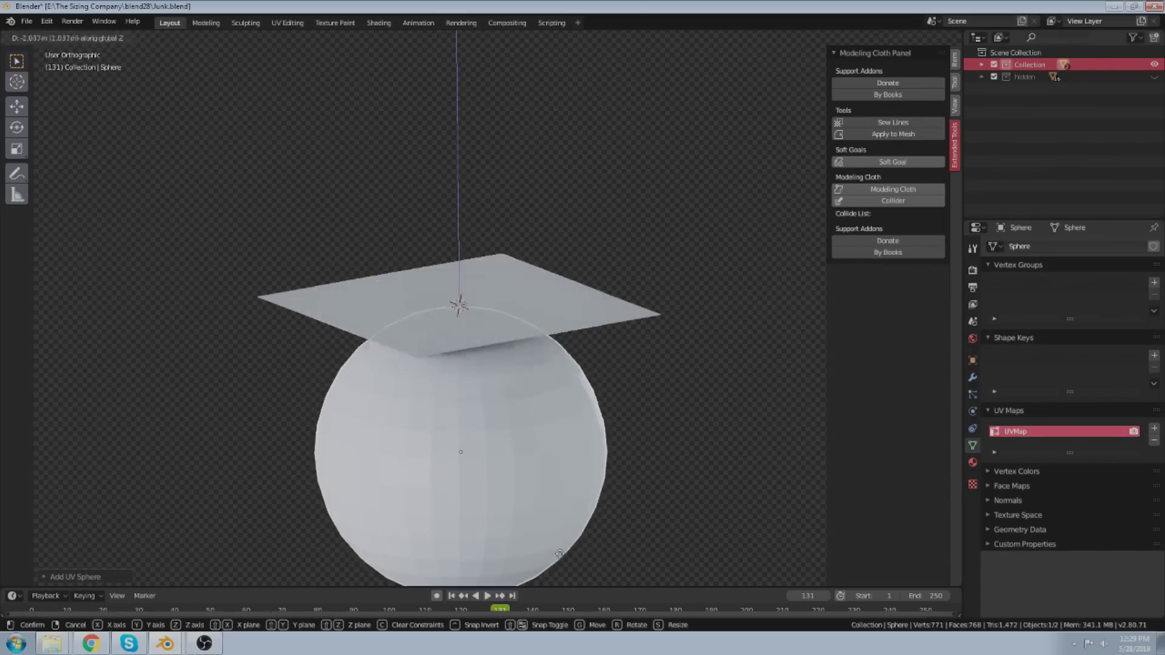
click(553, 512)
key(s)
click(519, 459)
Make the sphere a Modeling Cloth Collider.
middle_drag(508, 436, 520, 384)
right_click(520, 385)
click(889, 201)
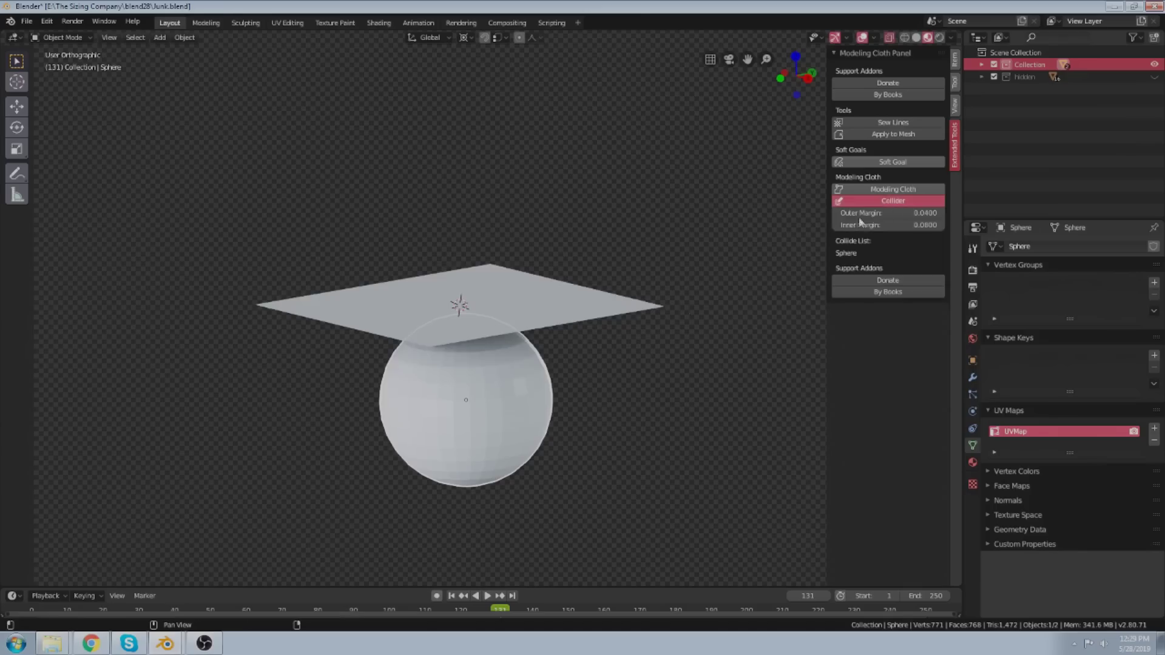
Select the cloth plane and turn on Continuous Update so it drapes over the sphere.
middle_drag(446, 408, 447, 423)
right_click(479, 305)
click(895, 350)
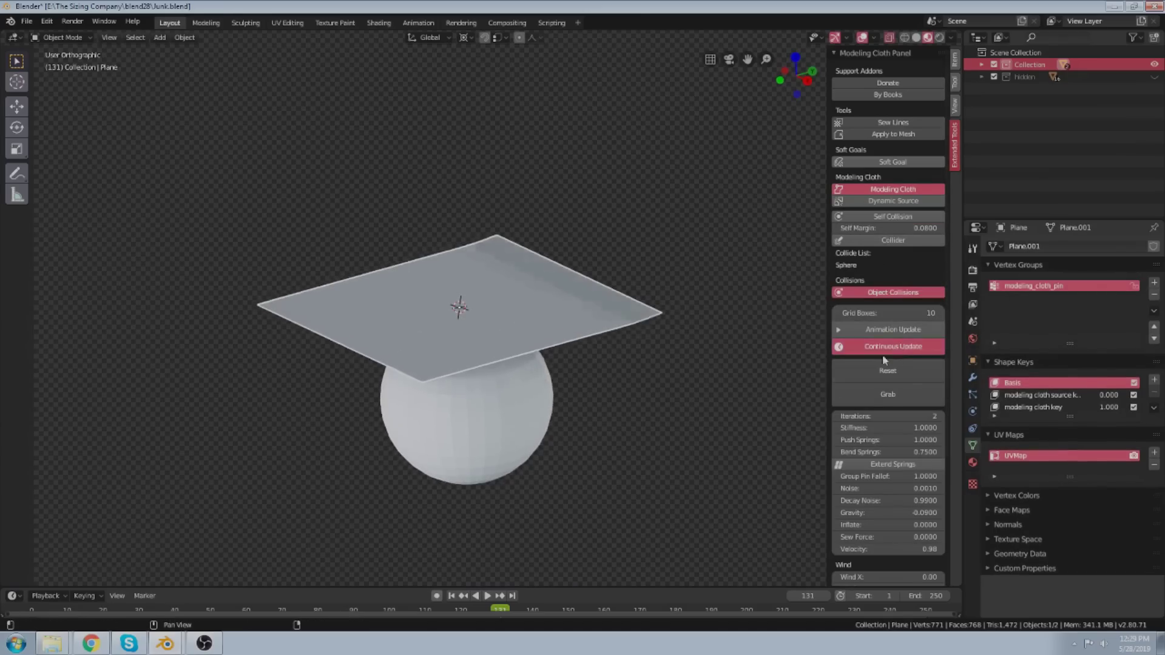
middle_drag(530, 410, 595, 373)
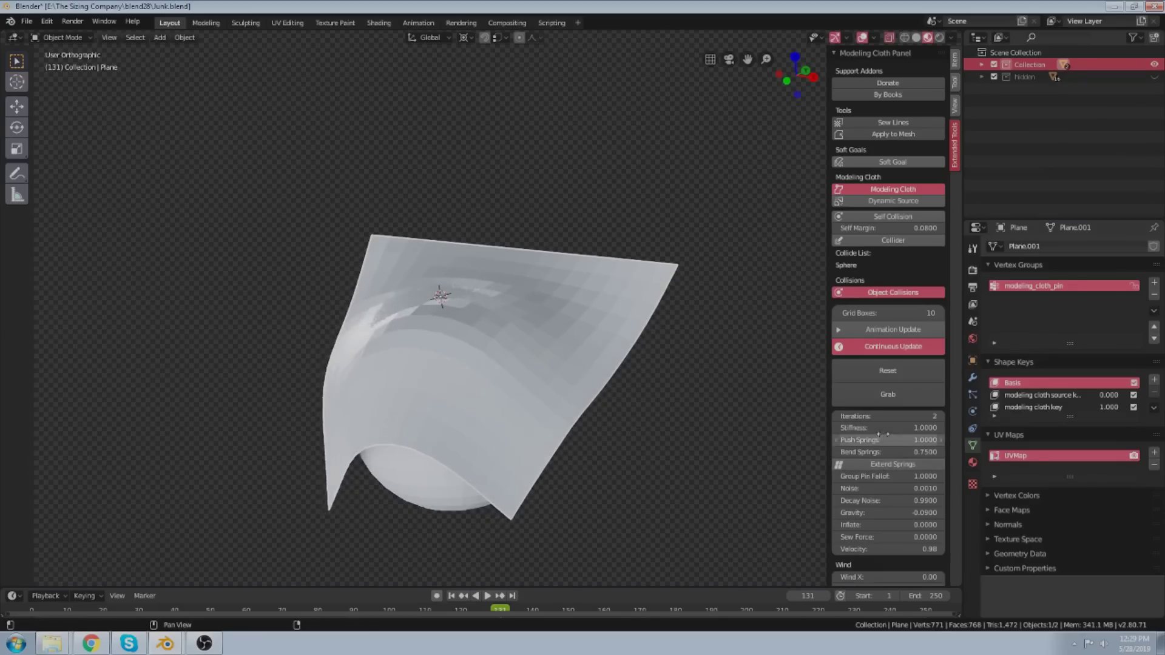
Try Bend Springs at 0 on the cloth draped over the sphere, and set it to 1.
drag(880, 451, 837, 452)
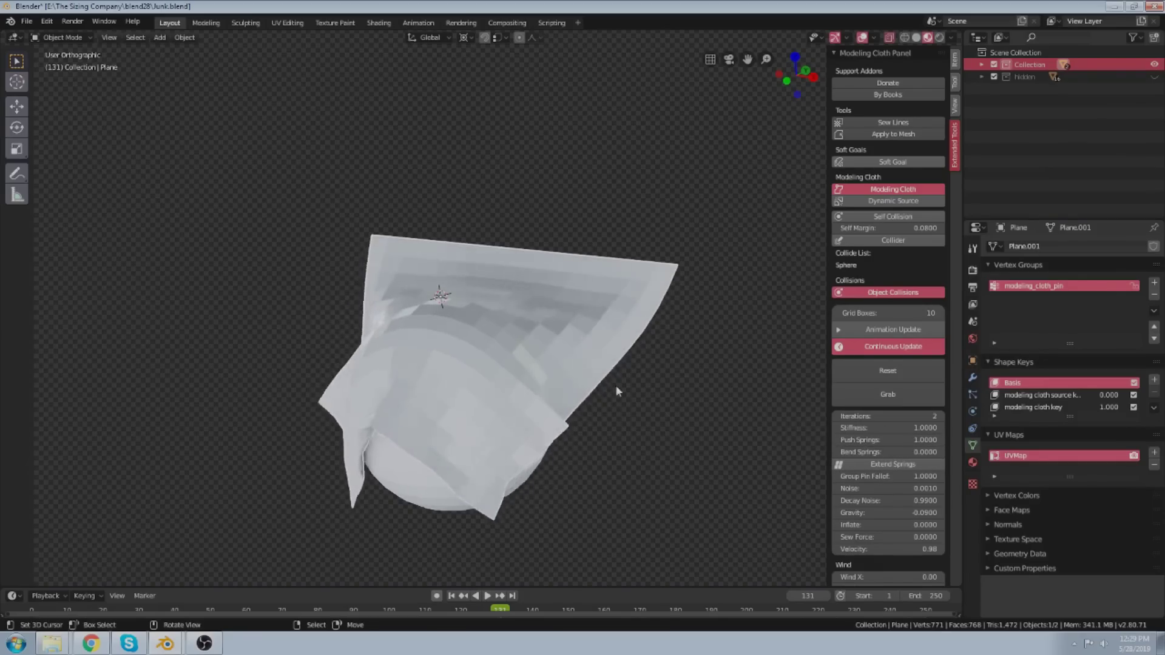
click(876, 451)
text(1)
key(Return)
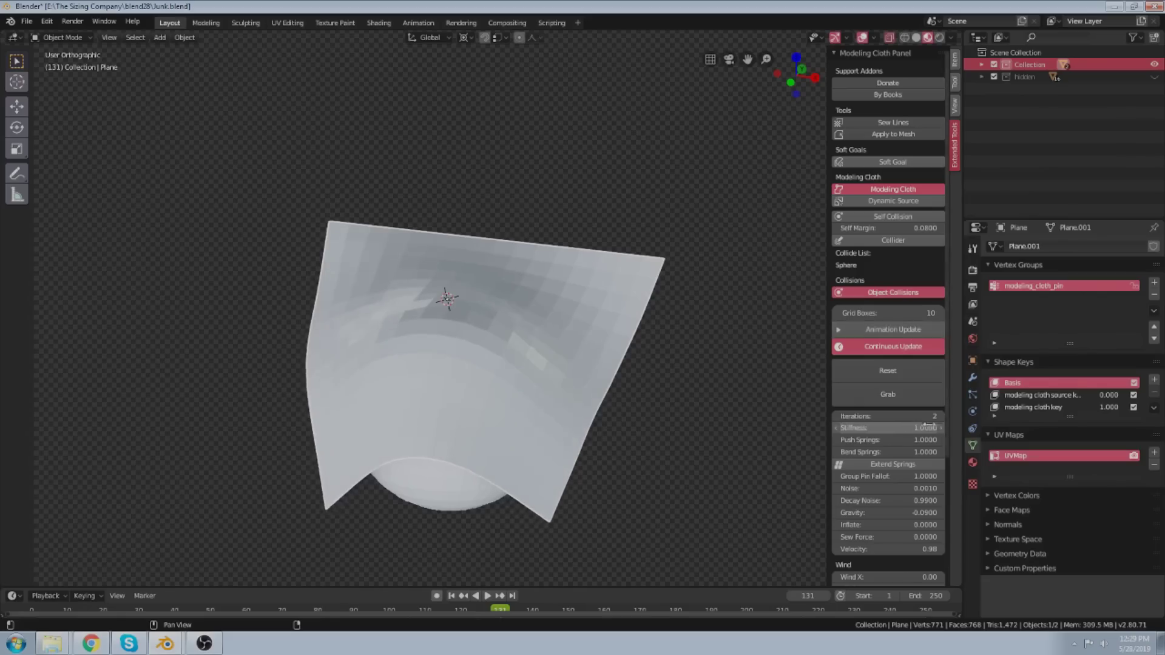
Raise the cloth's Iterations to 17.
click(941, 416)
click(941, 416)
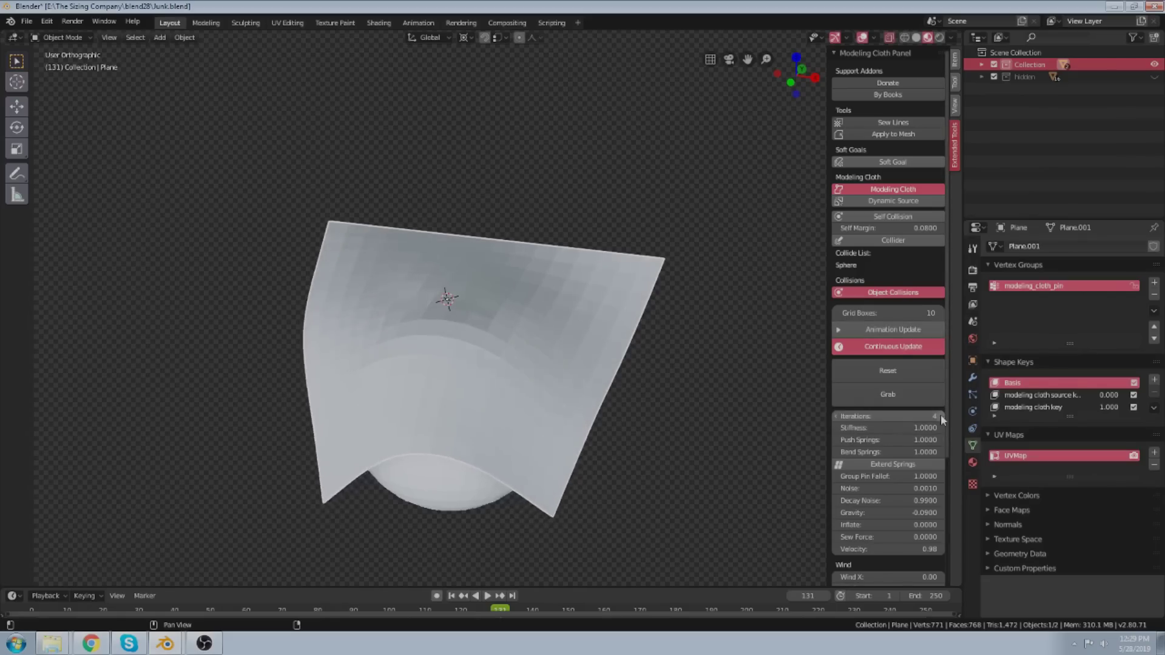
click(941, 415)
click(941, 416)
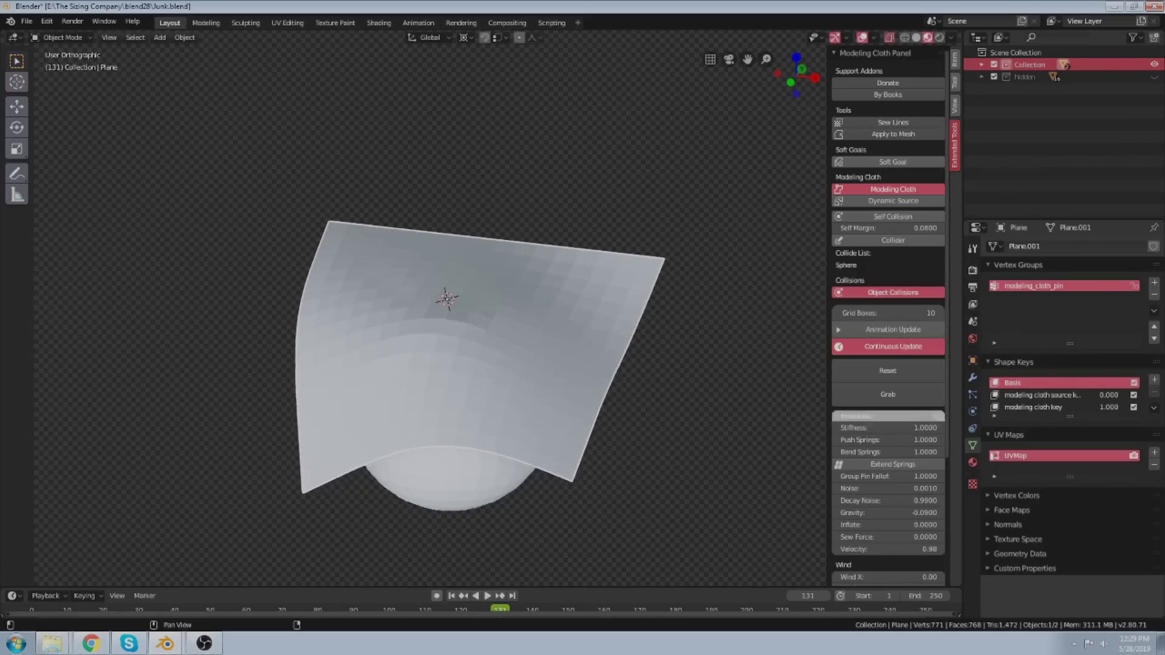
click(941, 416)
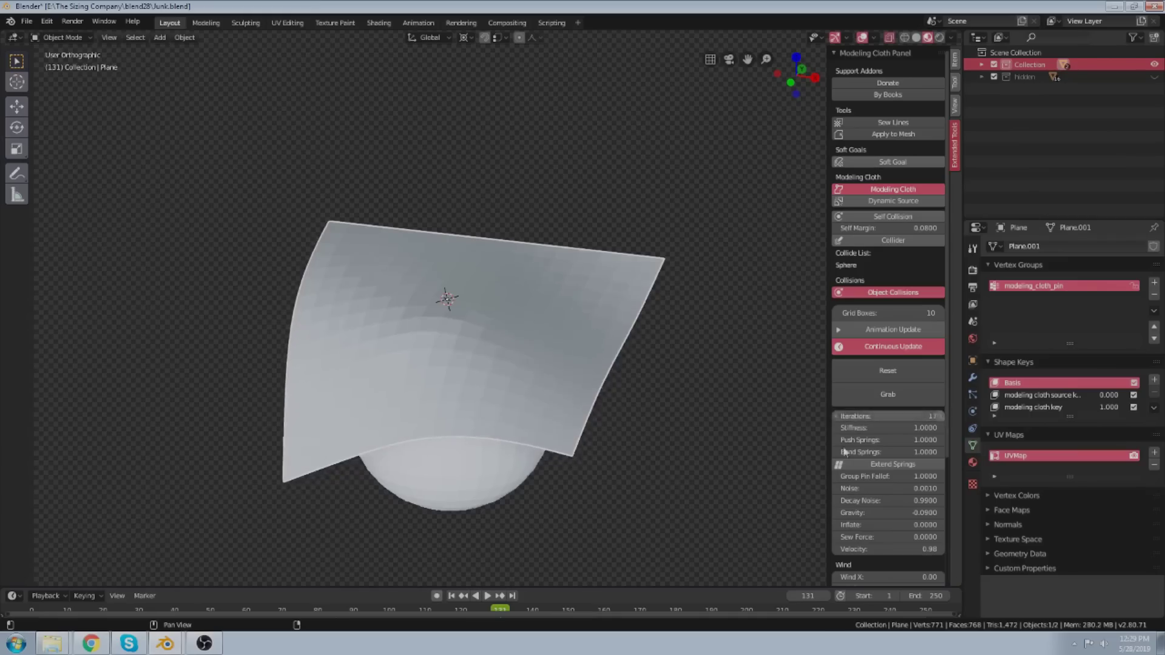
middle_drag(416, 409, 298, 440)
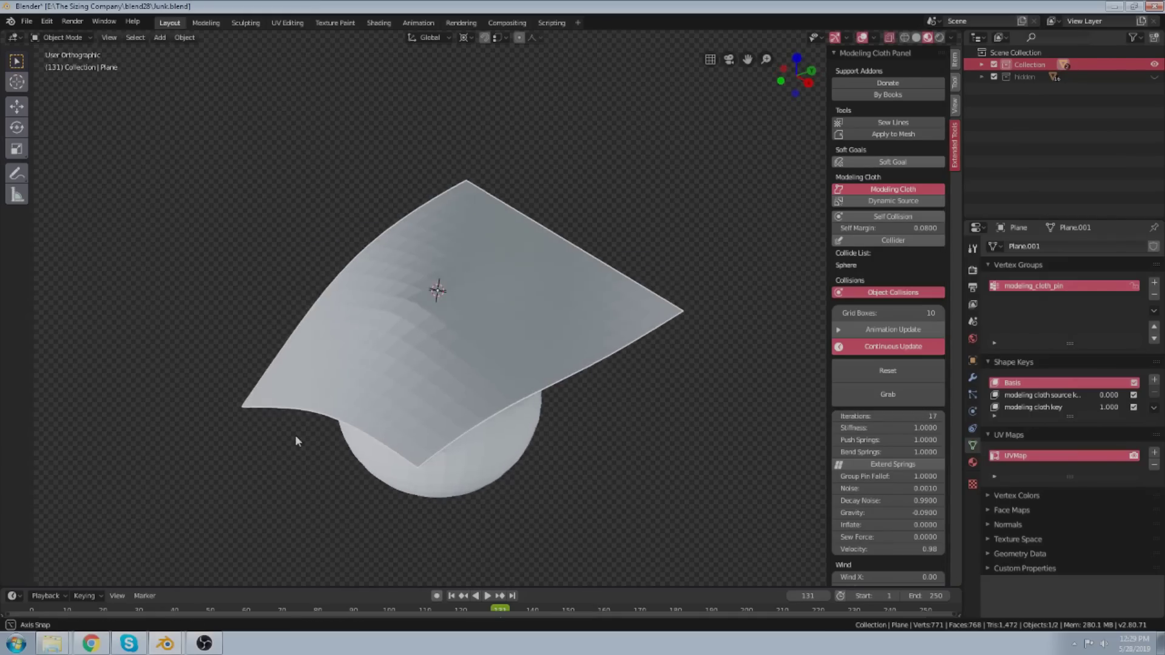
Pull the edge of the cloth draped over the sphere with Grab, and leave Grab.
click(851, 394)
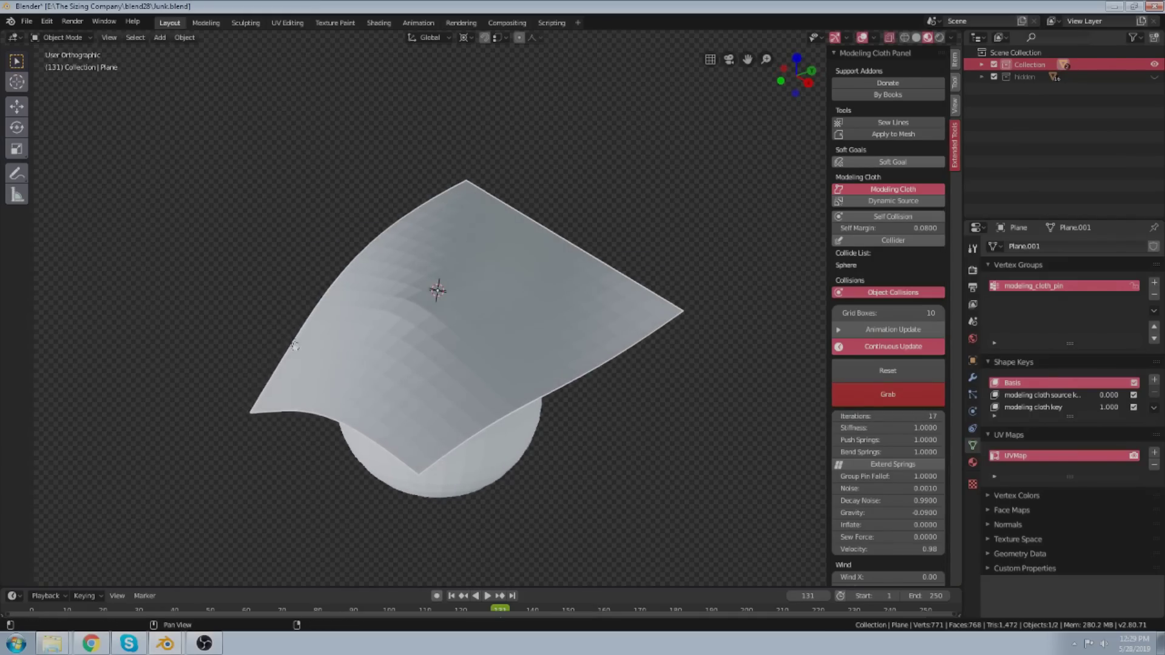
drag(295, 346, 269, 392)
key(Escape)
middle_drag(391, 358, 530, 328)
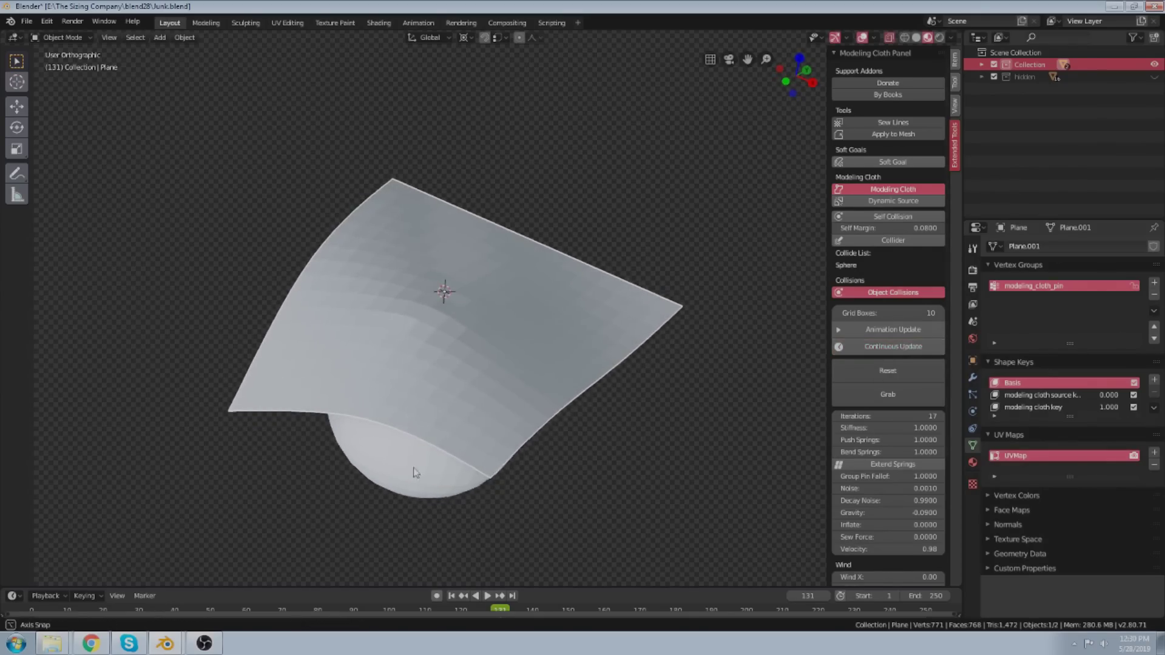
In the modeling cloth source key, raise one row of the plane's vertices along Z into a ridge, using a small proportional radius.
key(Tab)
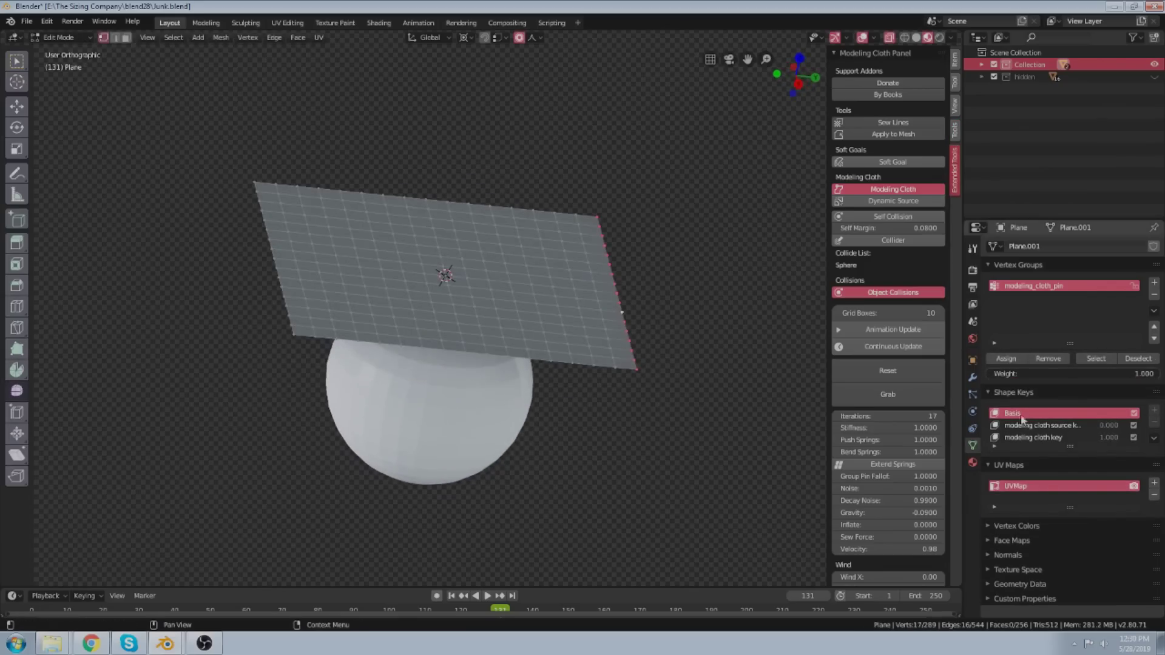
click(1036, 426)
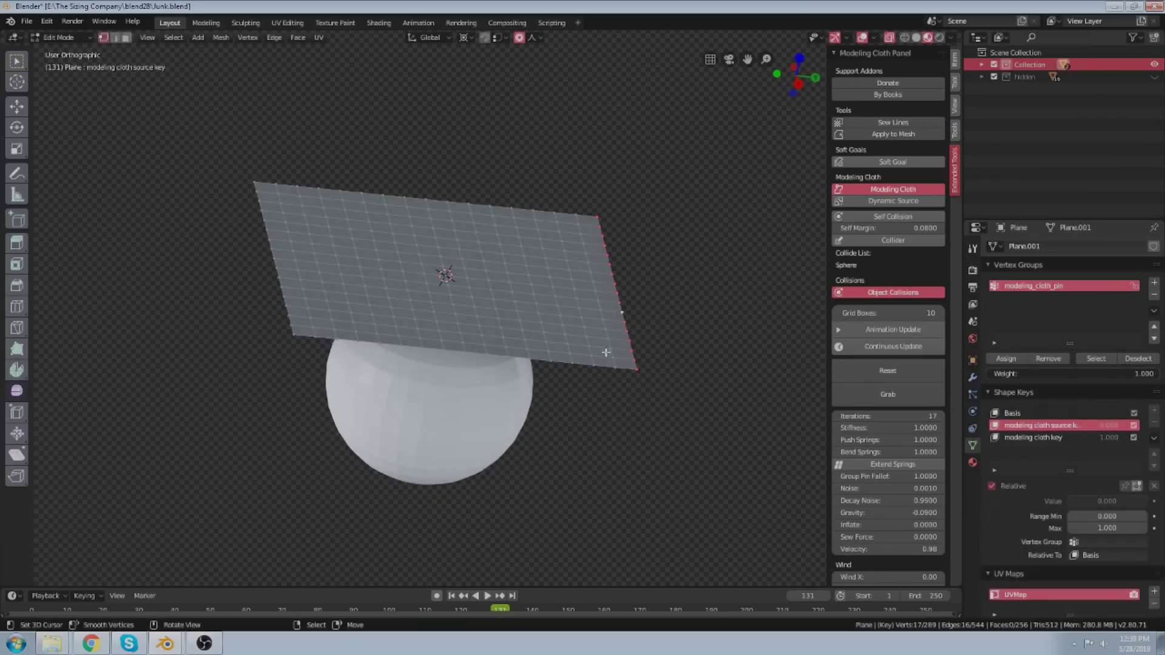
scroll(364, 283, up, 4)
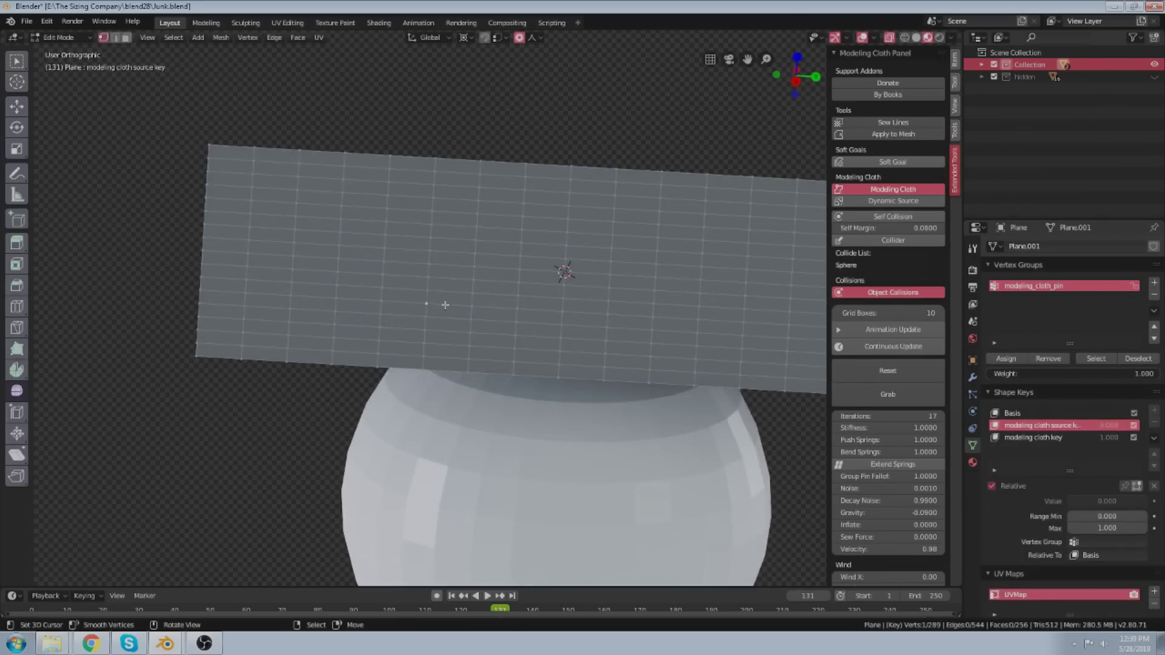
key(g)
key(z)
scroll(449, 301, up, 8)
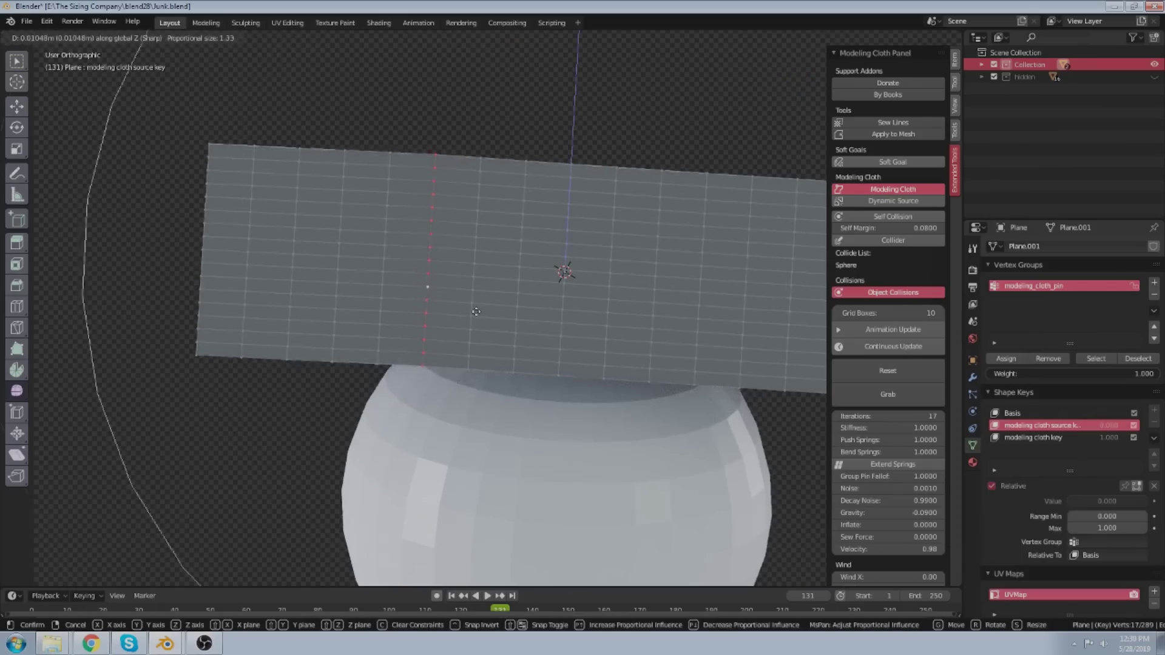
click(479, 299)
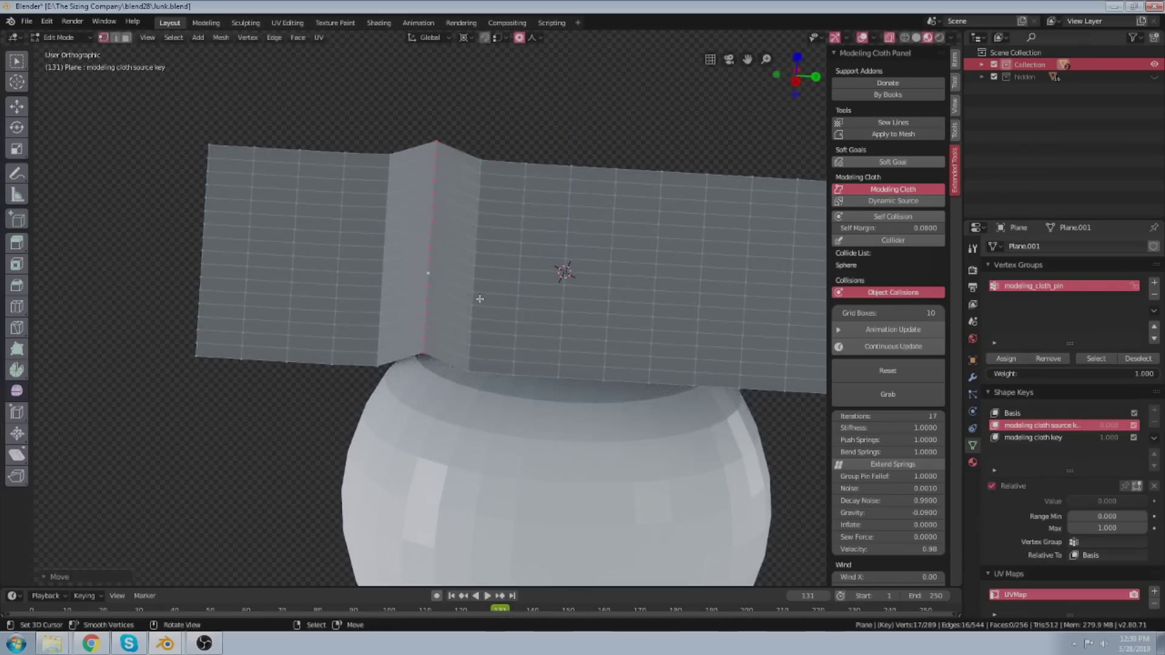
Return to Object Mode and run Continuous Update so the cloth takes on the raised ridge over the sphere.
scroll(480, 299, down, 2)
key(Tab)
middle_drag(443, 439, 581, 414)
click(893, 347)
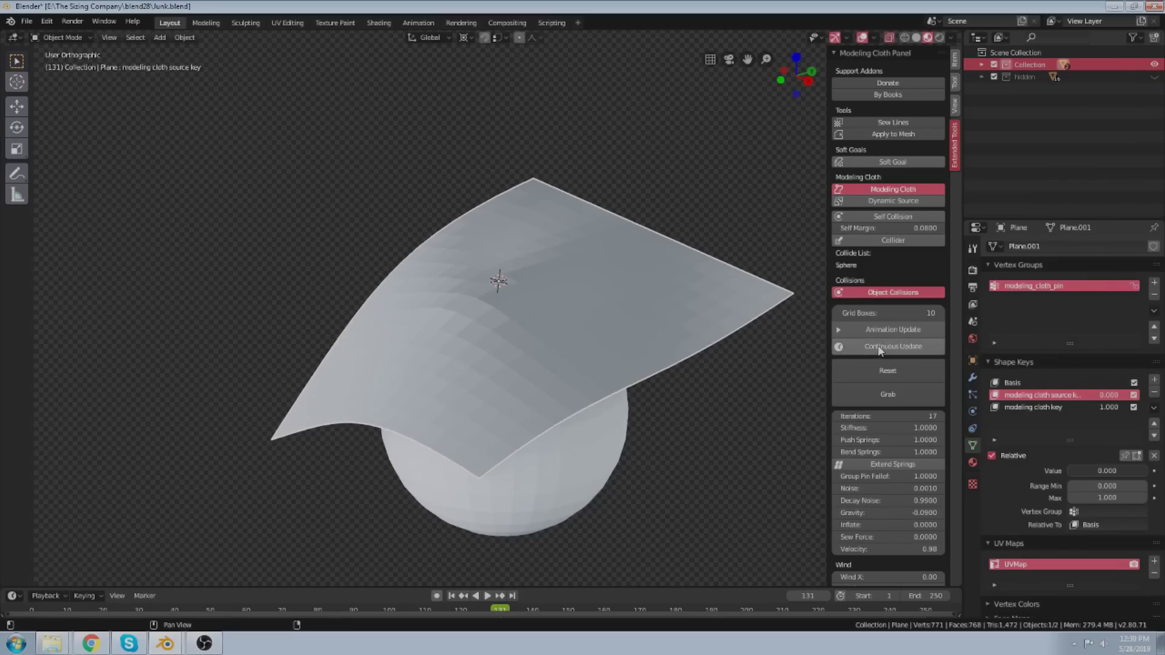
middle_drag(516, 436, 570, 395)
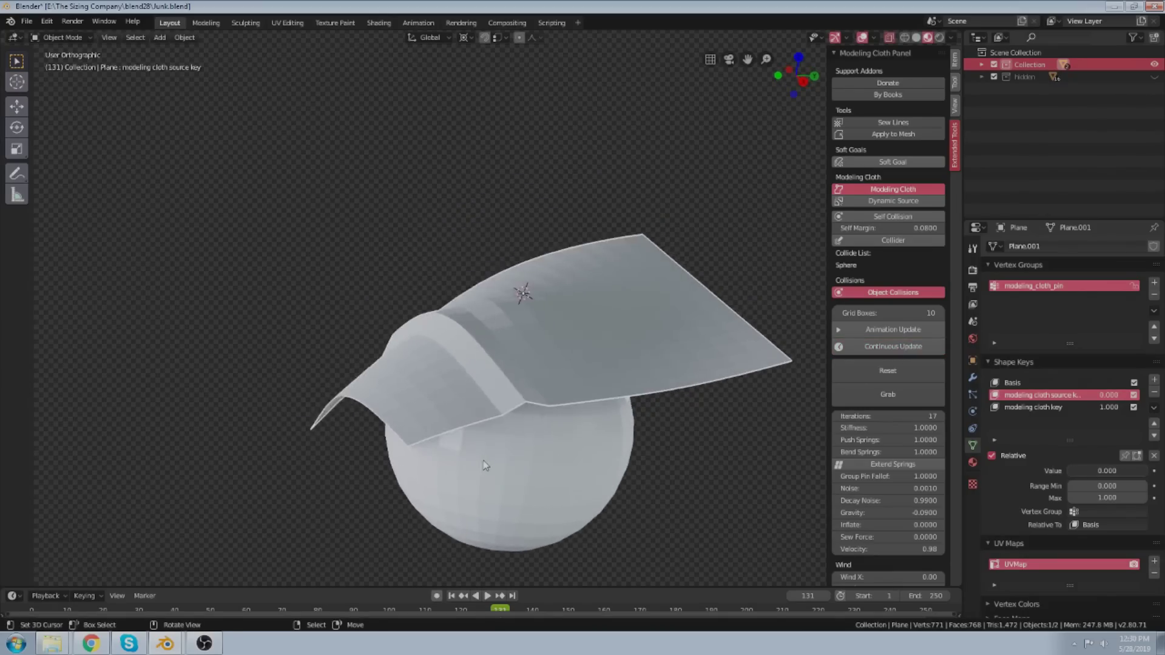
In the modeling cloth source key, rotate the edge loop at the plane's end nearest the ridge so that end bends upward.
key(Tab)
scroll(340, 316, up, 1)
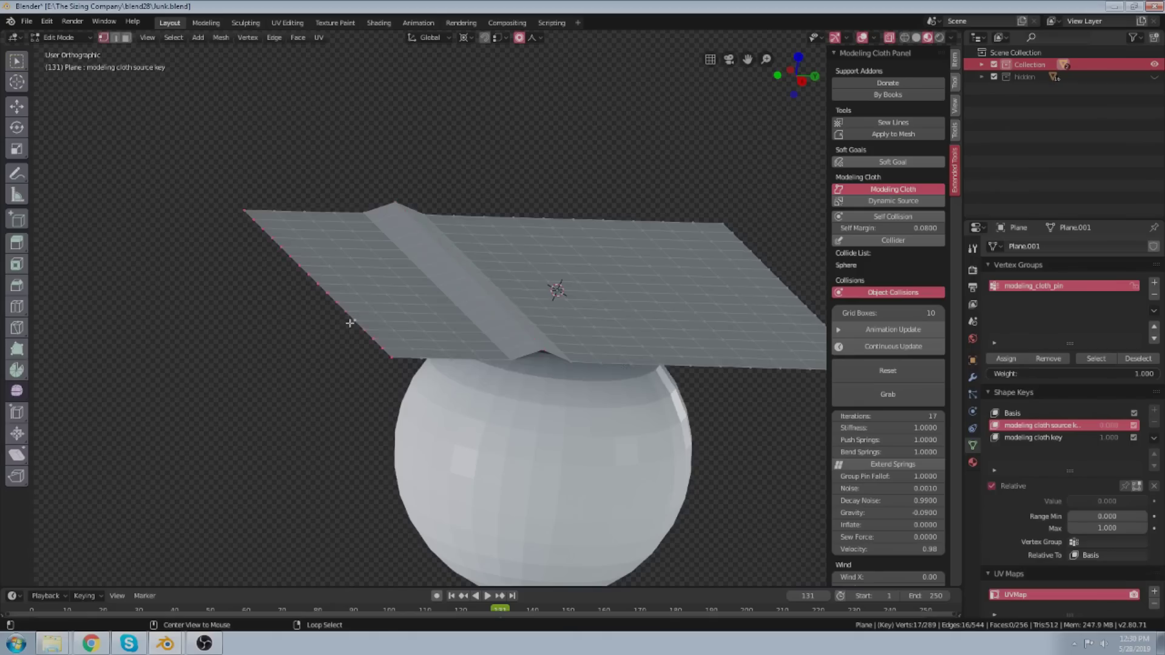
middle_drag(385, 322, 457, 303)
key(r)
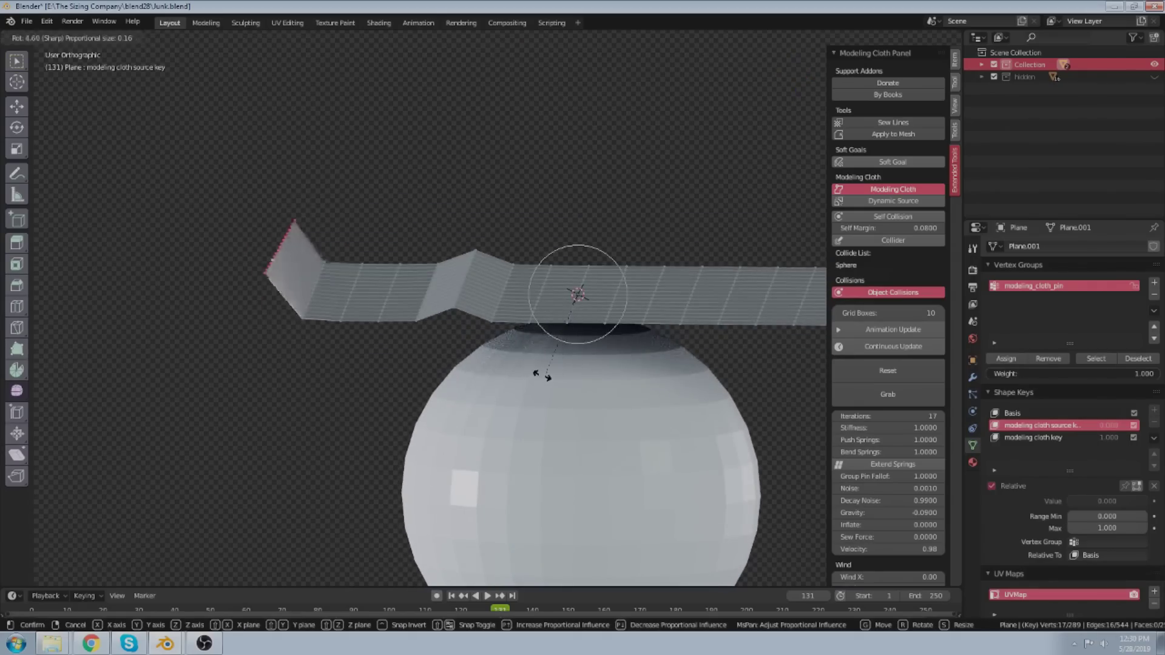
scroll(537, 377, down, 5)
click(531, 379)
Return to Object Mode and turn on Continuous Update so the cloth takes on the bent end.
key(Tab)
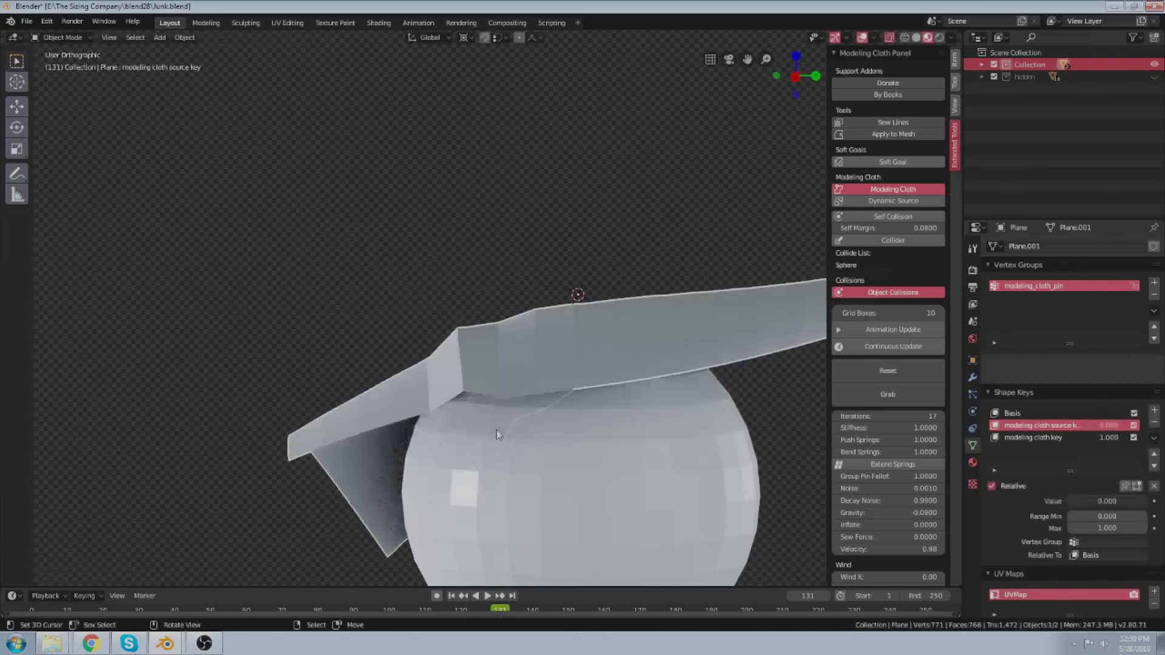
click(873, 347)
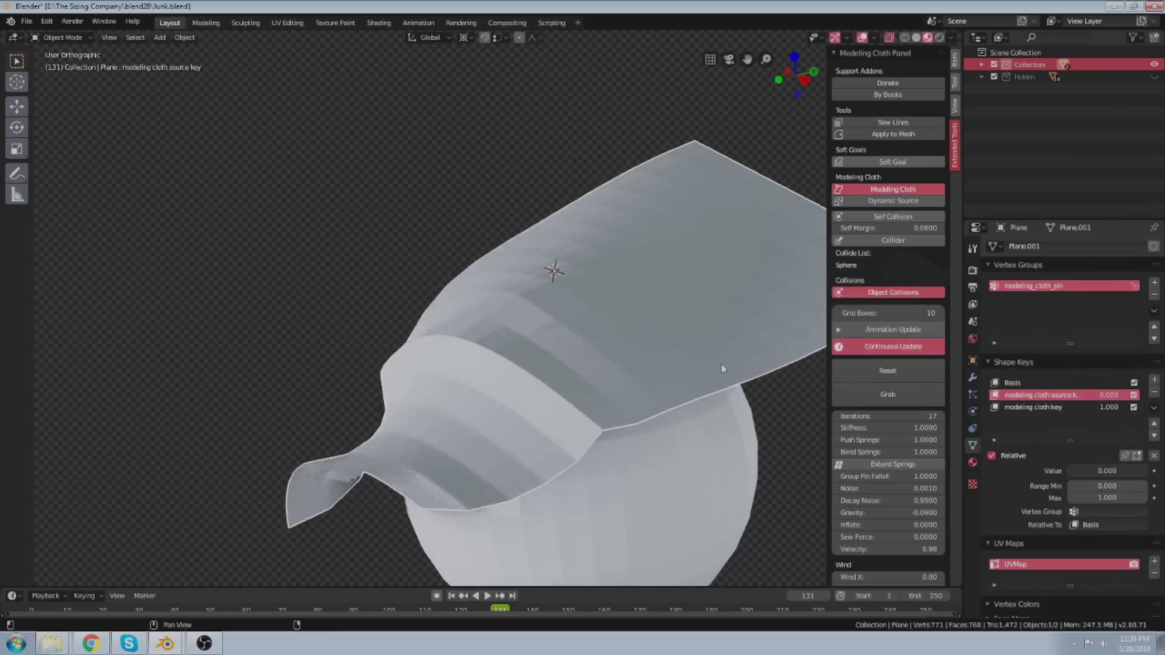
middle_drag(333, 417, 519, 344)
scroll(489, 352, up, 1)
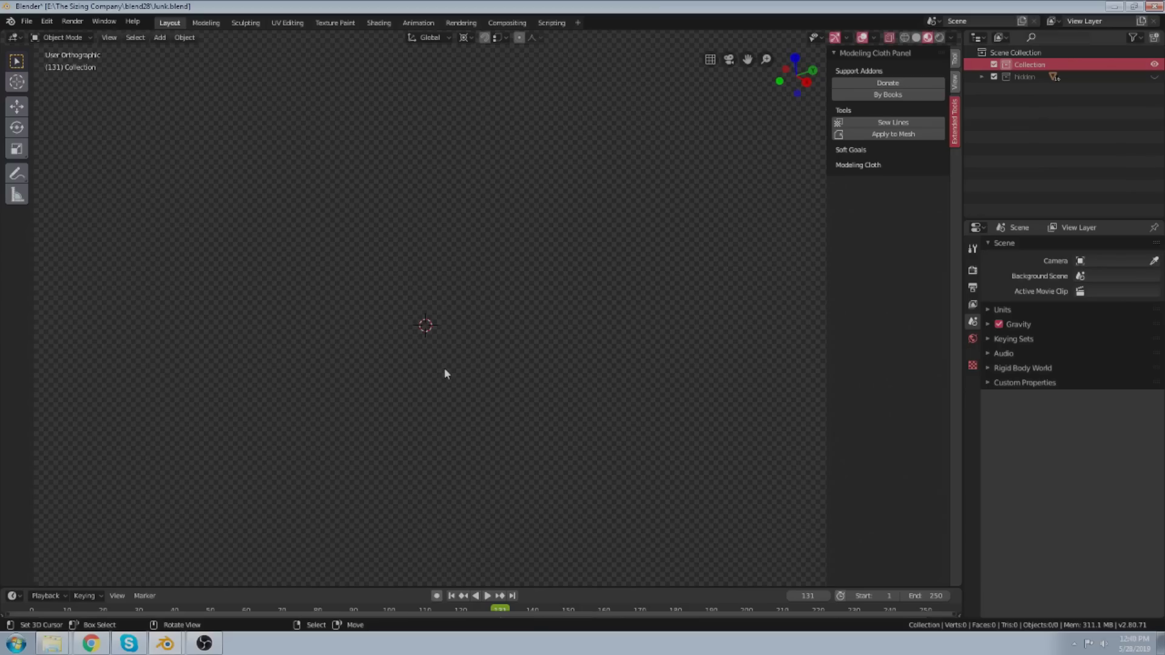
Add an ico sphere to the empty scene and enable Modeling Cloth on it.
key(shift+a)
mouse_move(445, 369)
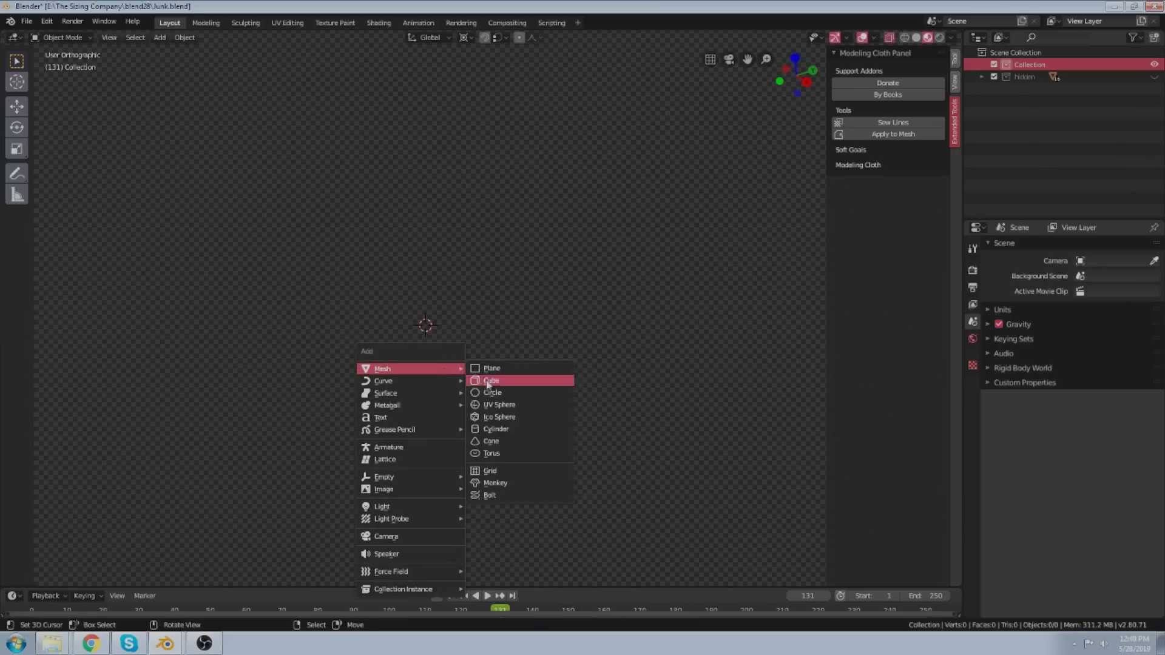
click(504, 416)
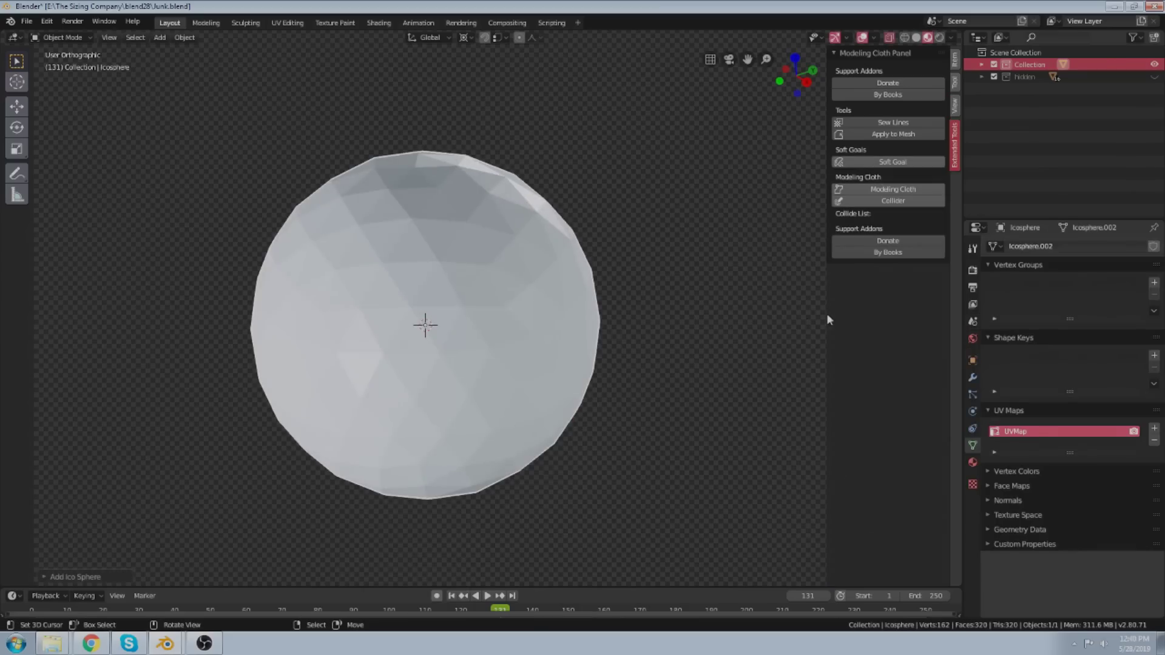
click(871, 190)
scroll(877, 463, down, 3)
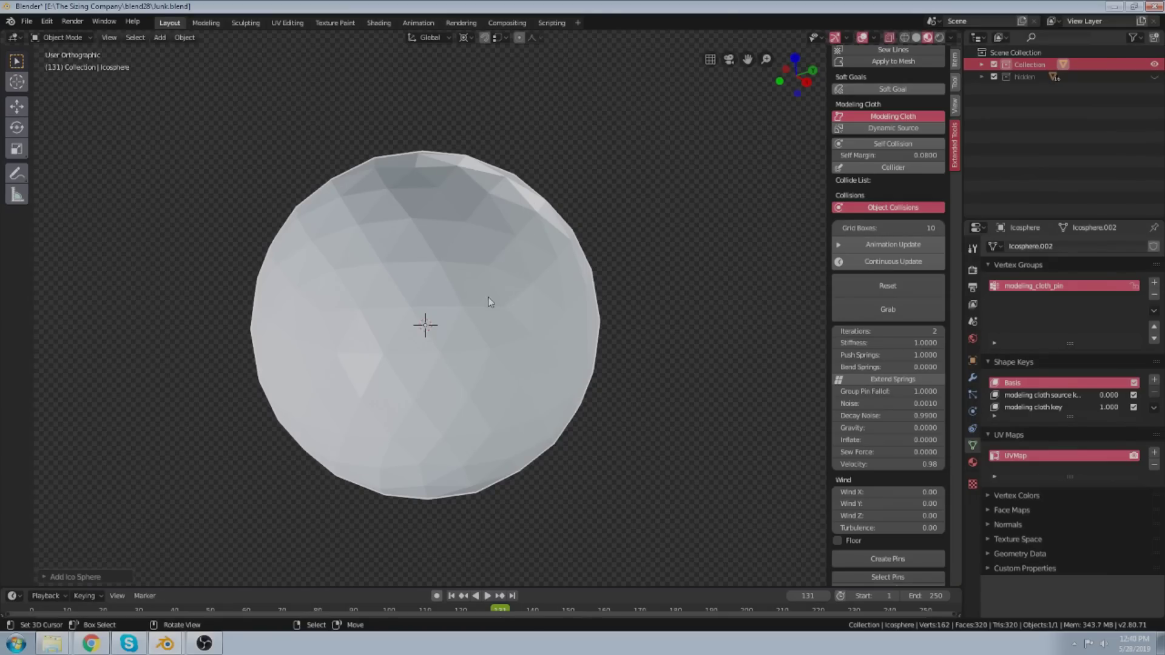
Turn on Continuous Update and try deforming the ico sphere with Grab.
click(858, 265)
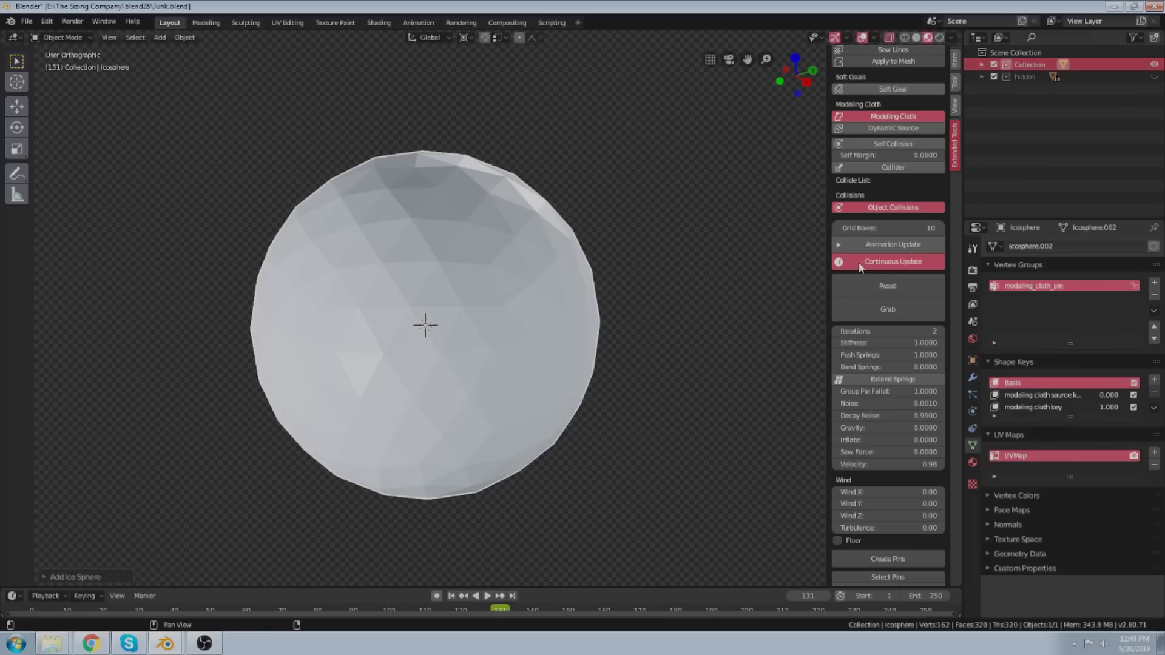
click(887, 311)
drag(499, 208, 512, 230)
key(Escape)
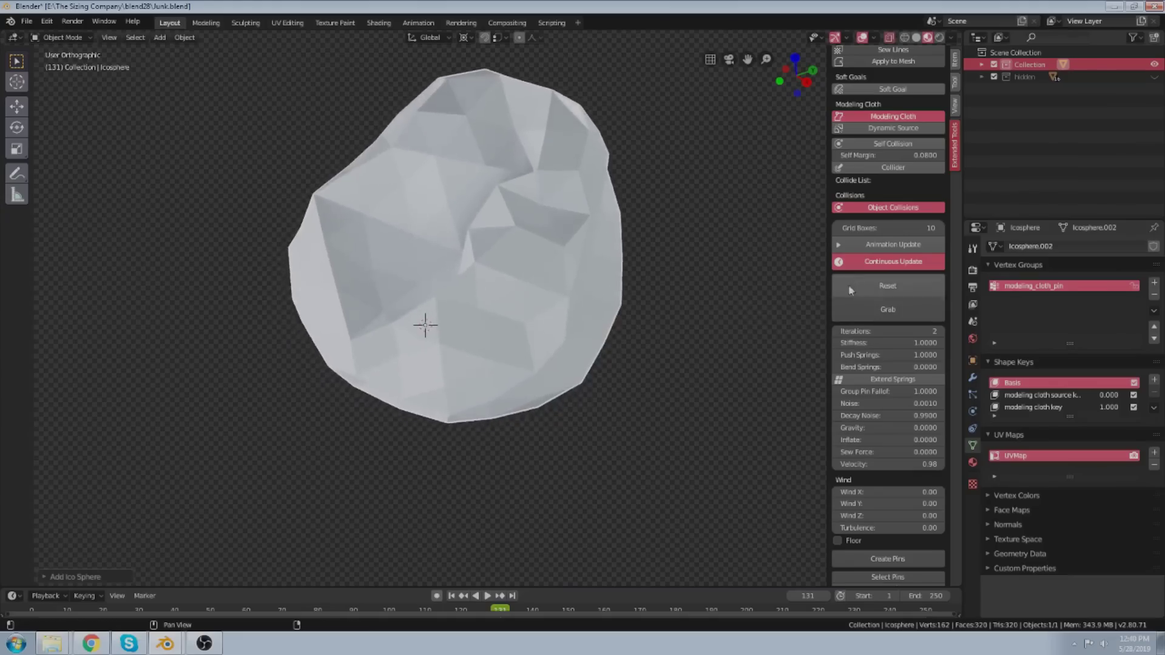
Reset the ico sphere, enable Extend Springs, and pull the surface in two places with Grab to test it.
click(860, 286)
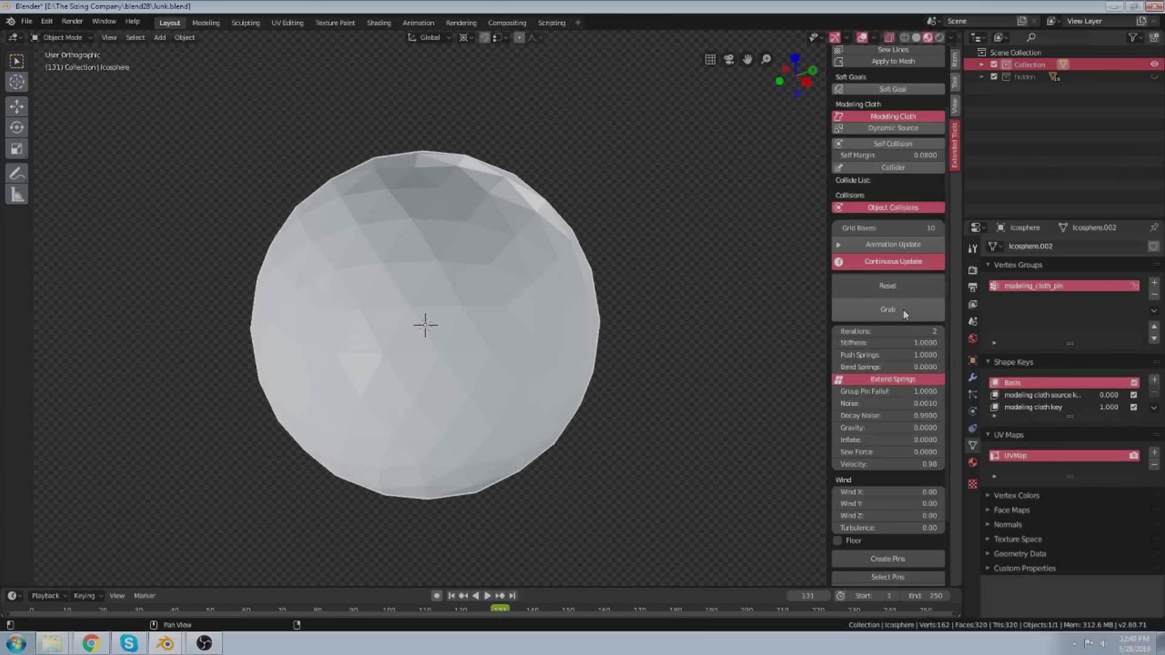
drag(525, 223, 563, 189)
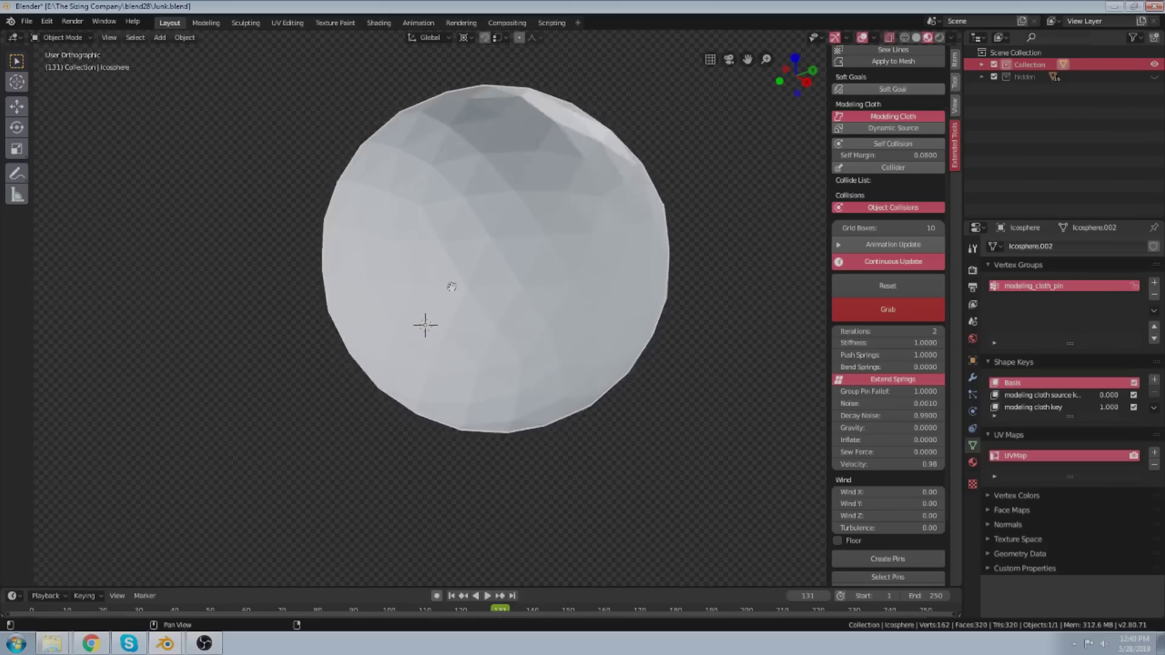
drag(450, 286, 396, 262)
key(Escape)
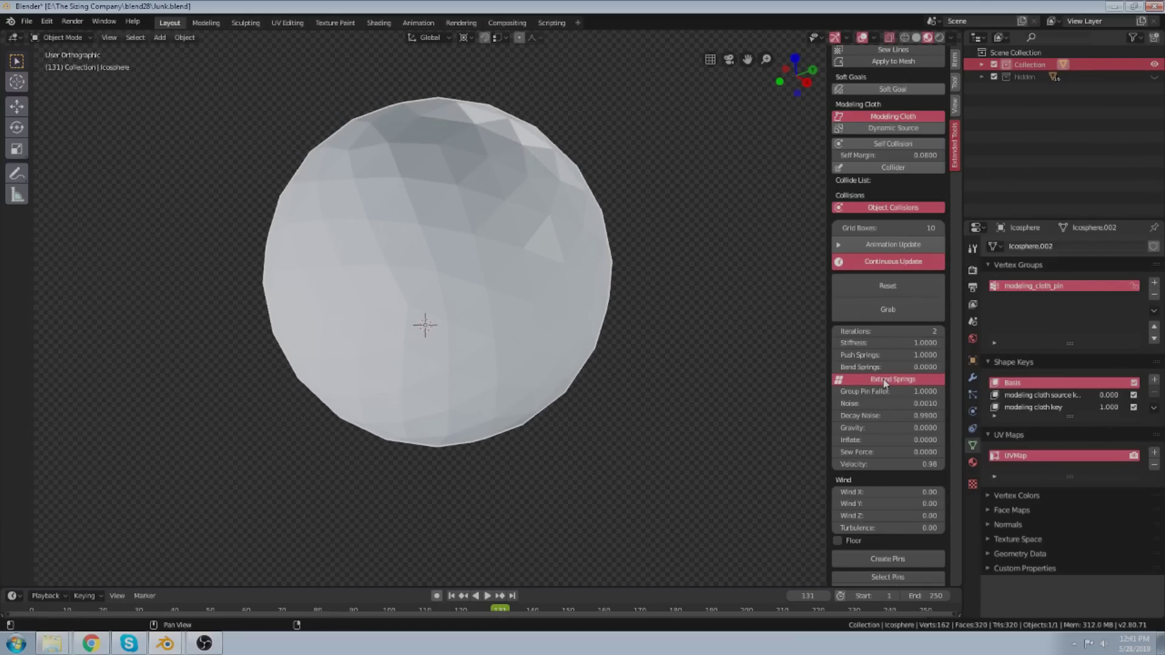
Delete the ico sphere and add a plane subdivided into 256 faces.
key(Delete)
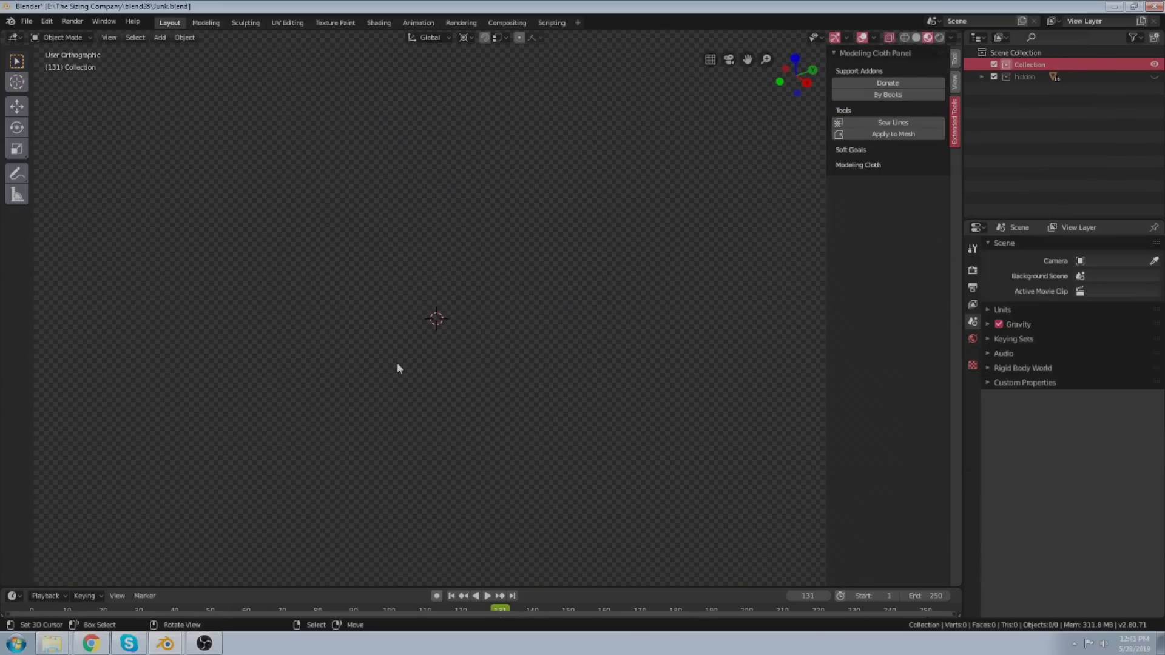
key(shift+a)
mouse_move(401, 362)
click(448, 356)
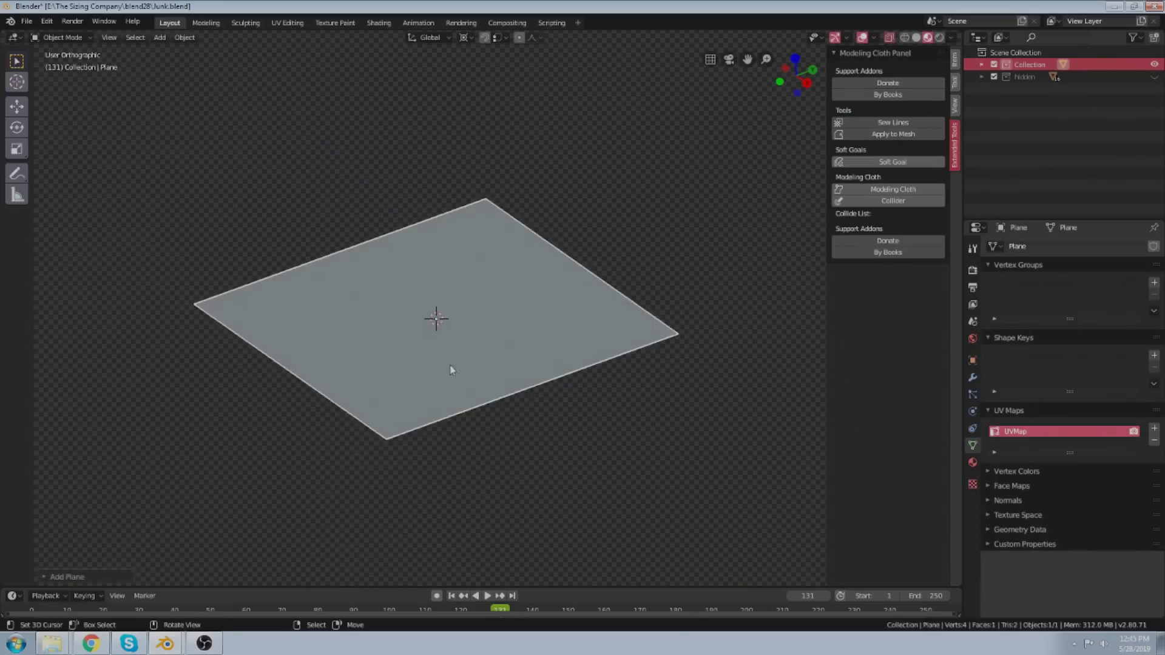
key(Tab)
key(Tab)
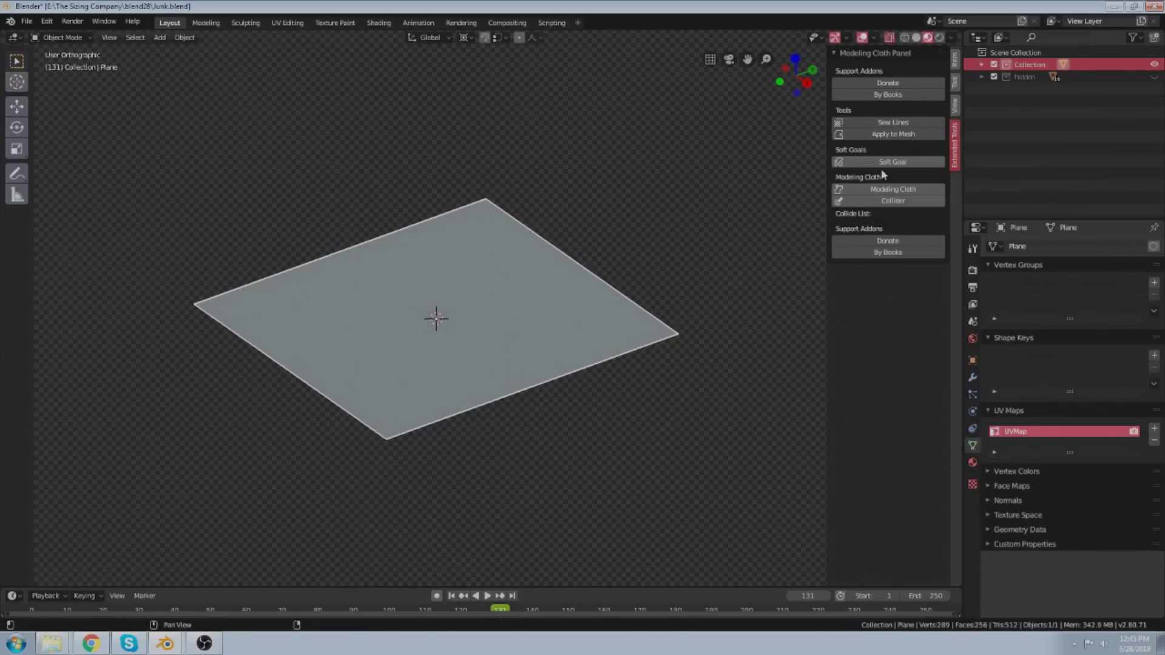
Enable Modeling Cloth on the plane and assign one edge loop to modeling_cloth_pin with a weight of 0.25.
click(881, 189)
scroll(877, 319, down, 5)
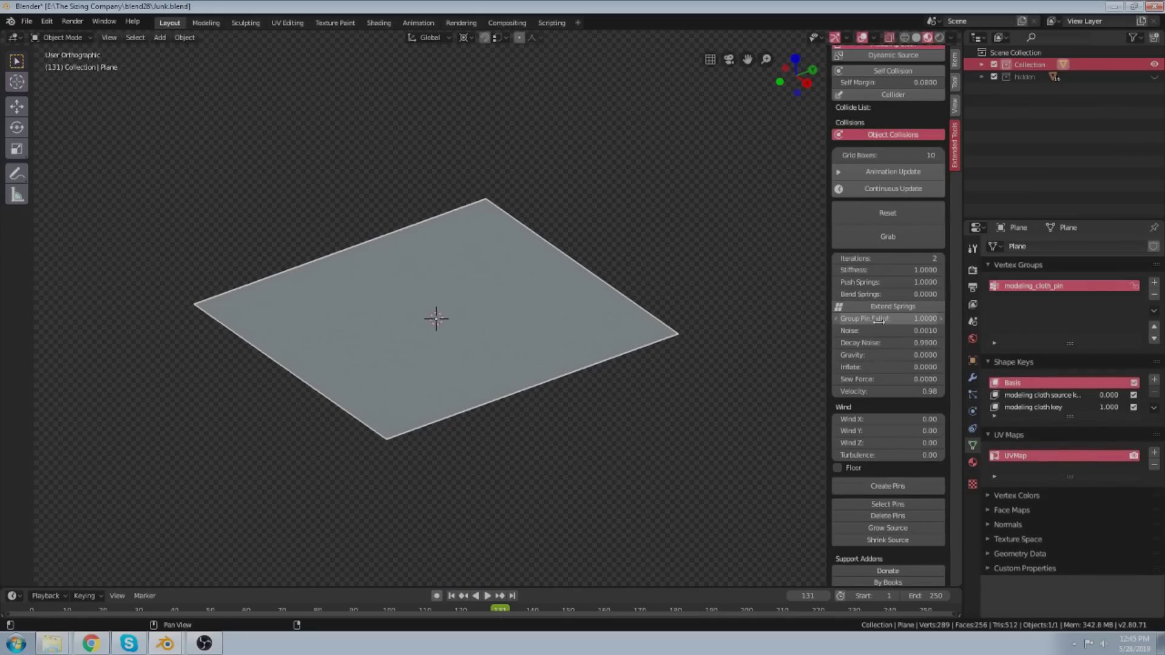
key(Tab)
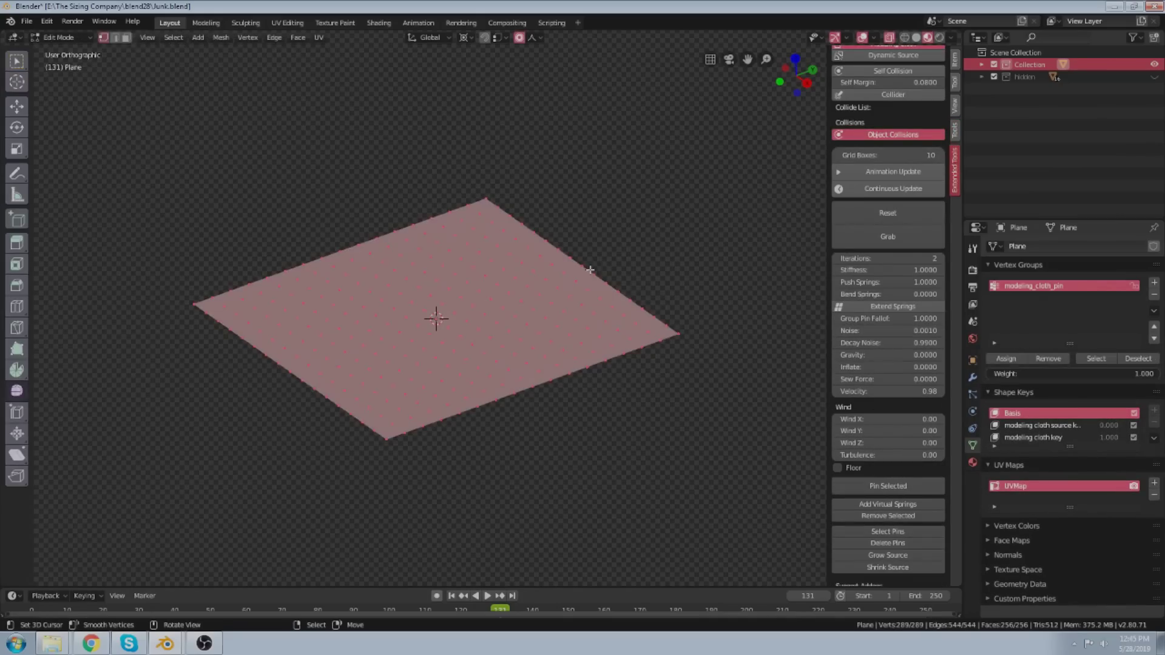
click(591, 270)
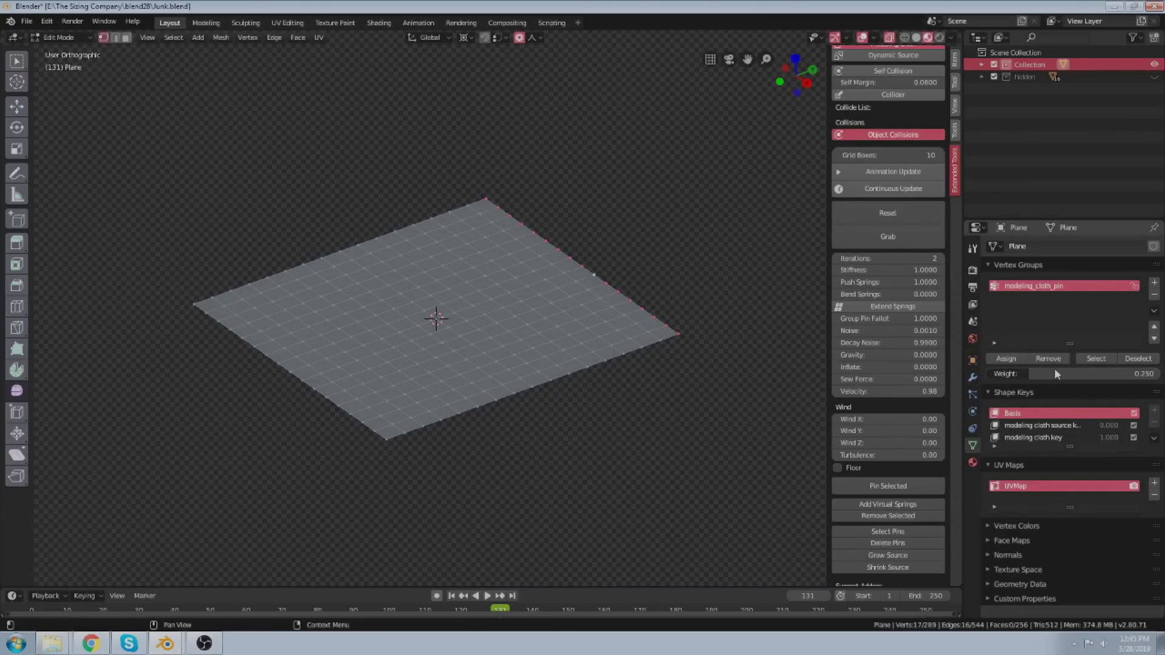
key(Tab)
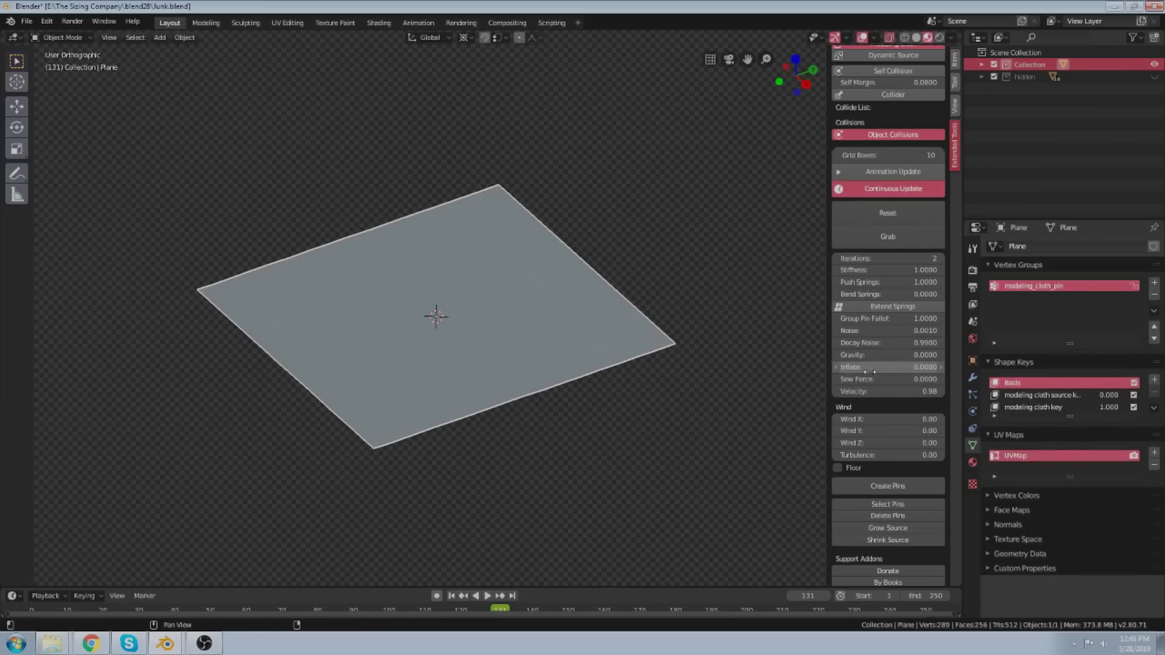
Set the cloth's Gravity to -0.06 with Continuous Update running, and pull the hanging cloth with Grab.
drag(866, 357, 860, 356)
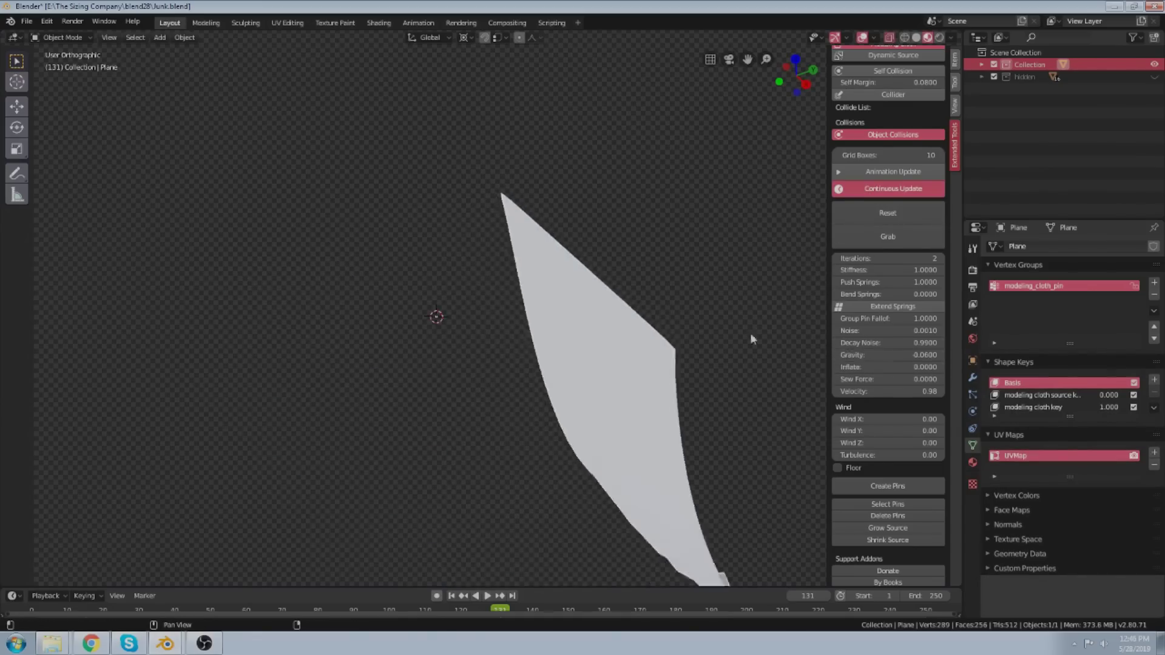
shift+middle_drag(556, 273, 565, 192)
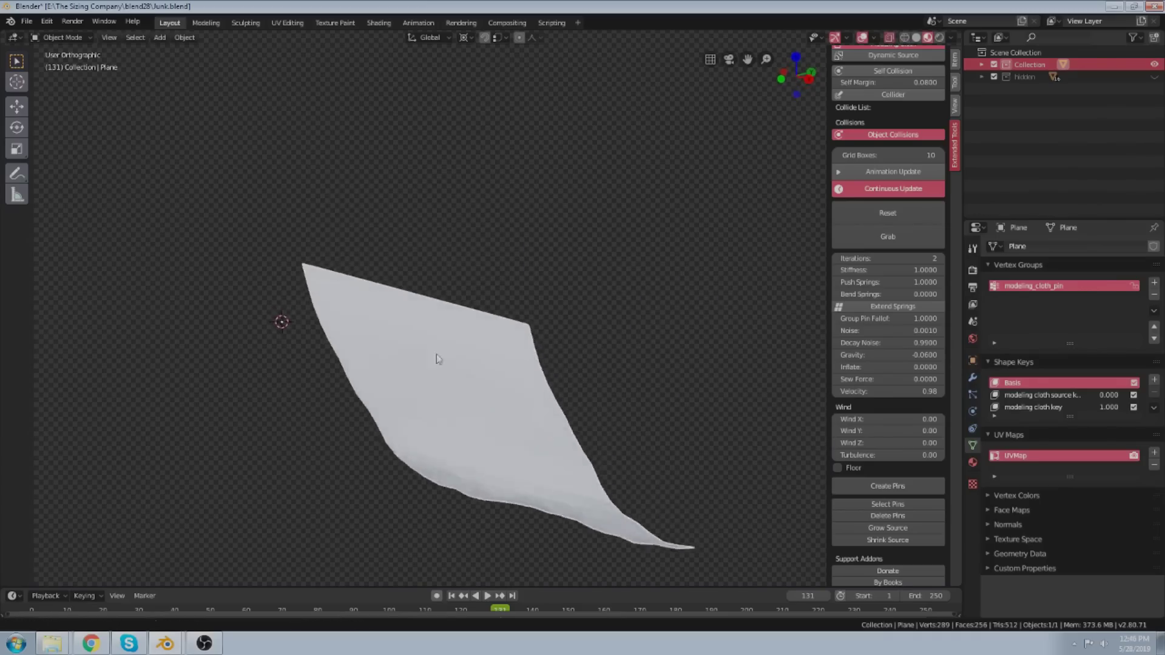
middle_drag(436, 355, 428, 290)
click(888, 238)
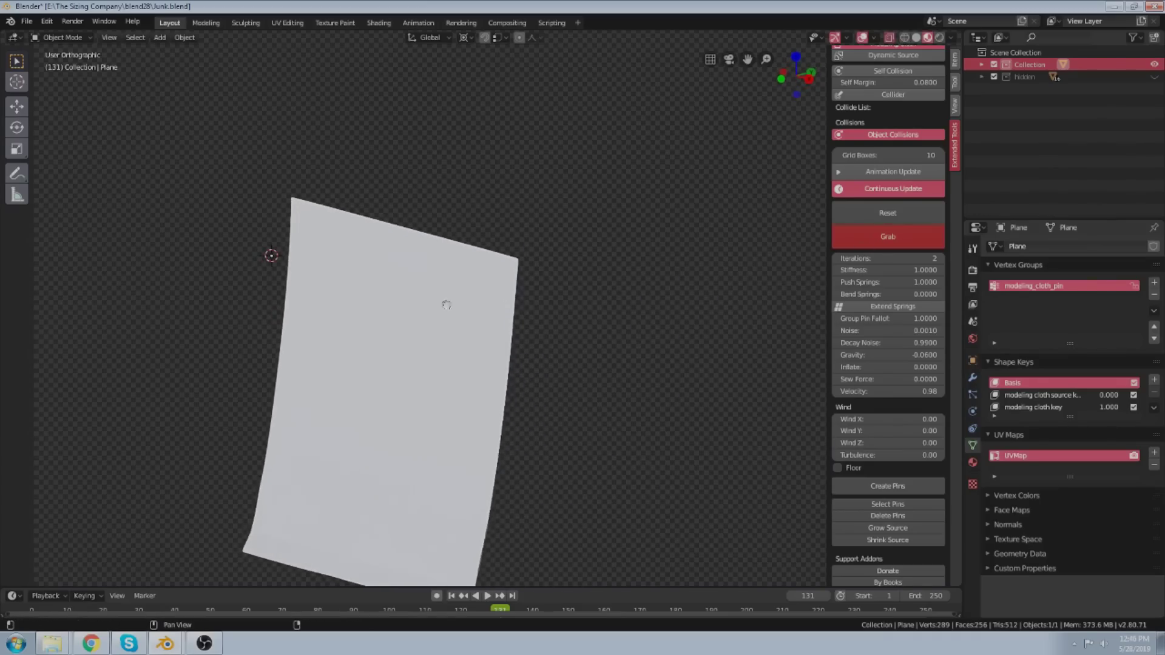
mouse_move(445, 305)
mouse_down()
mouse_move(413, 297)
mouse_move(404, 342)
mouse_move(435, 356)
mouse_move(424, 294)
mouse_up()
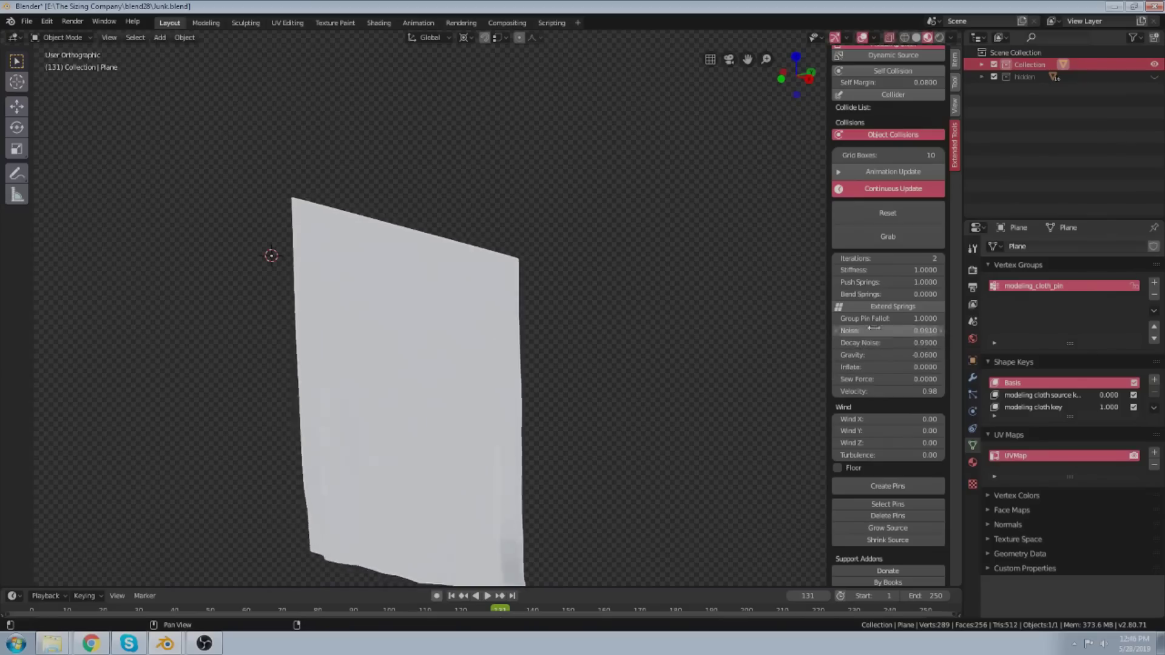
Lower the cloth's Group Pin Falloff to 0.07.
drag(869, 319, 833, 319)
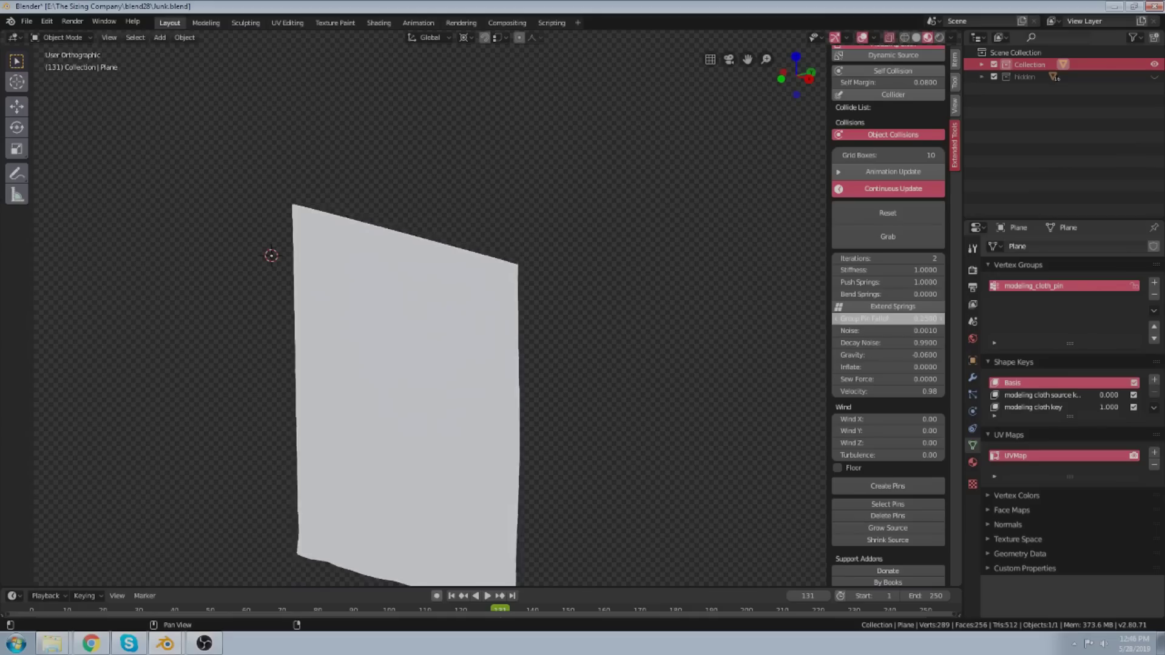
drag(869, 319, 872, 319)
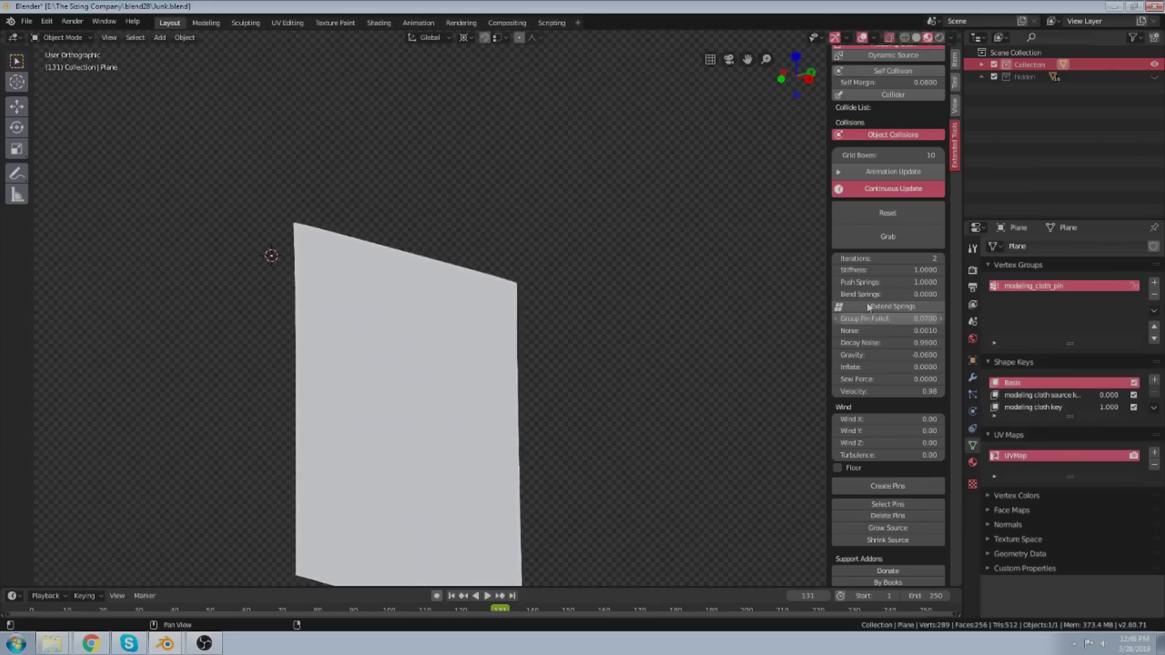
Raise the hanging cloth's Noise to 0.334 with Decay Noise at 1.
shift+middle_drag(446, 360, 459, 299)
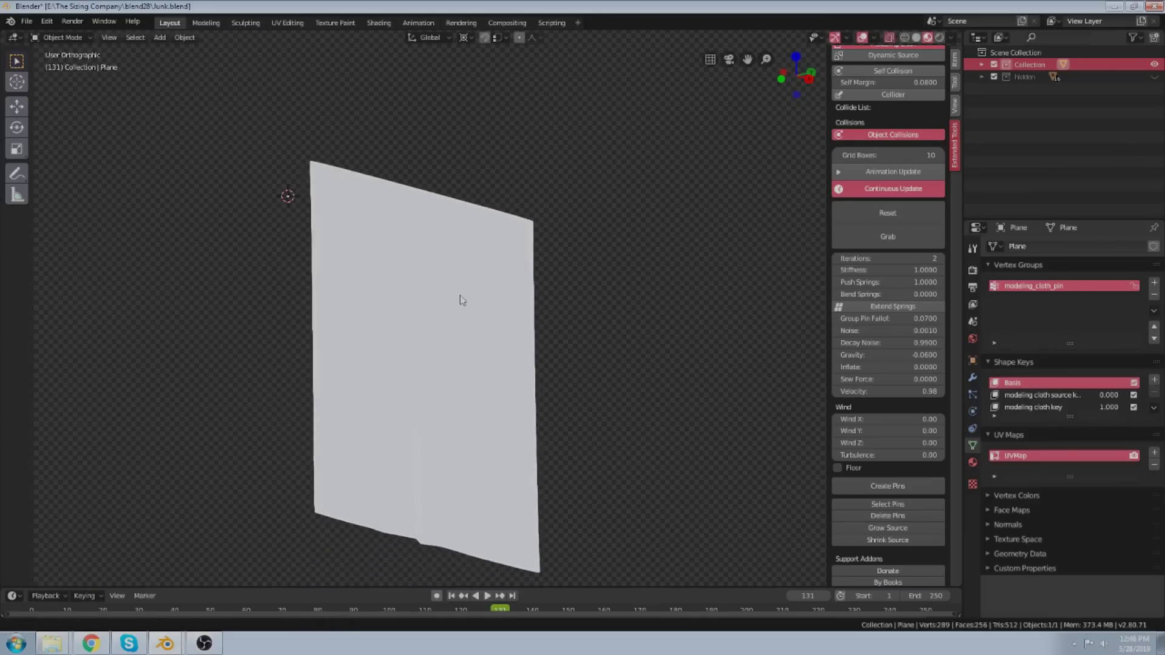
middle_drag(616, 399, 612, 399)
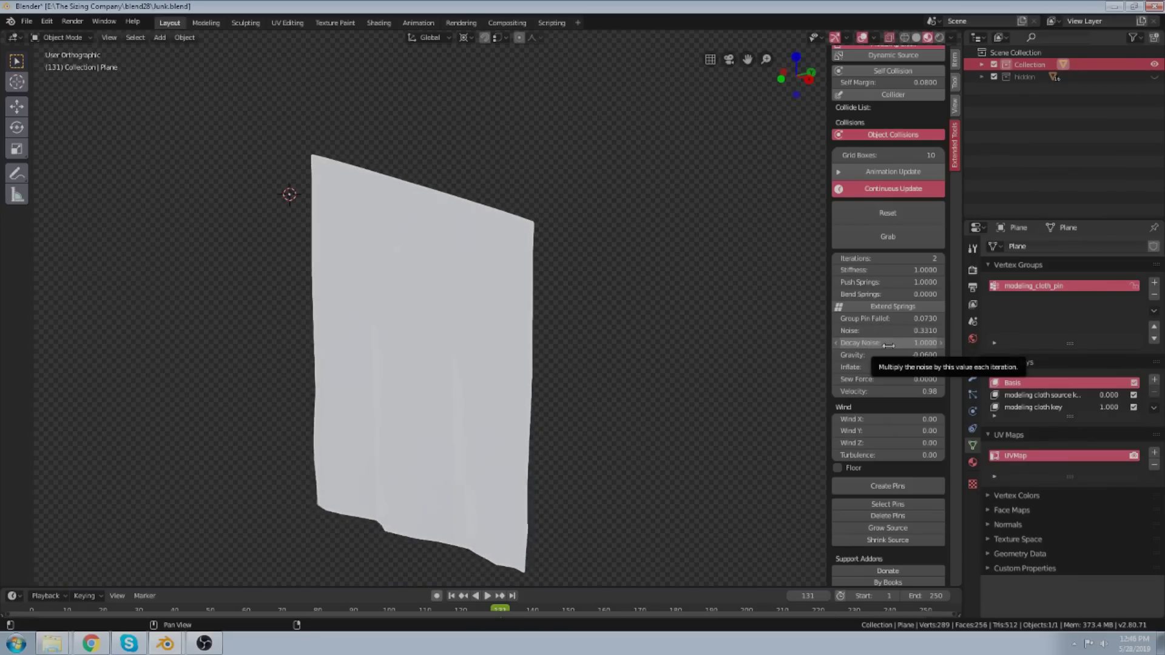
drag(880, 331, 884, 331)
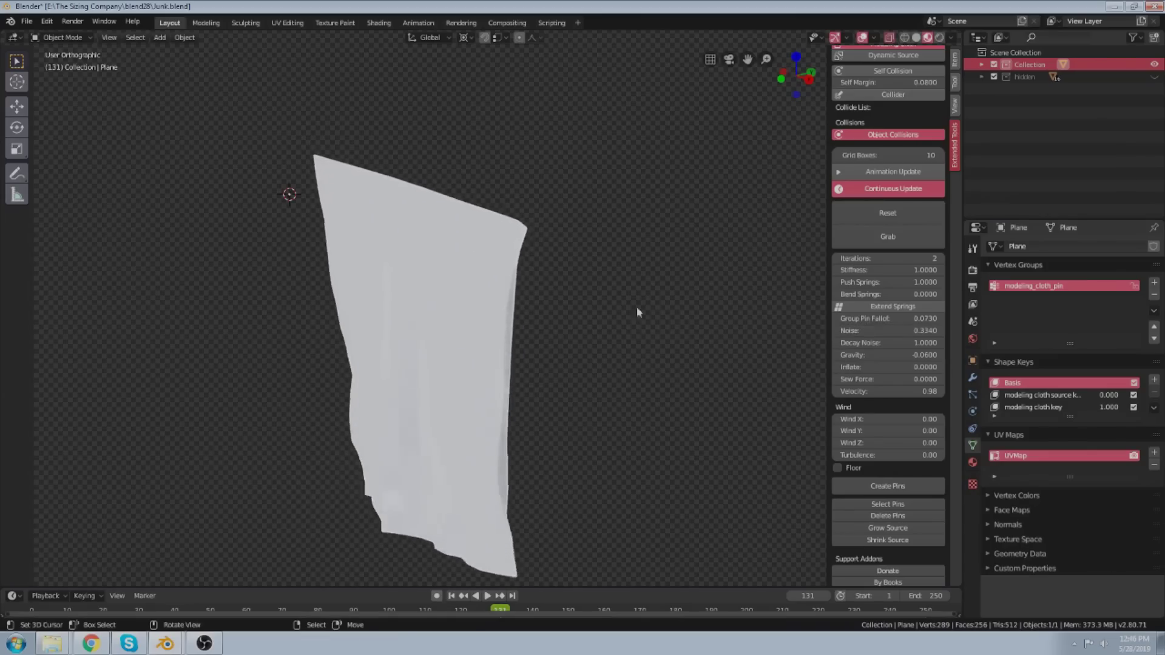
Stop Continuous Update on the hanging cloth and delete the plane.
click(888, 188)
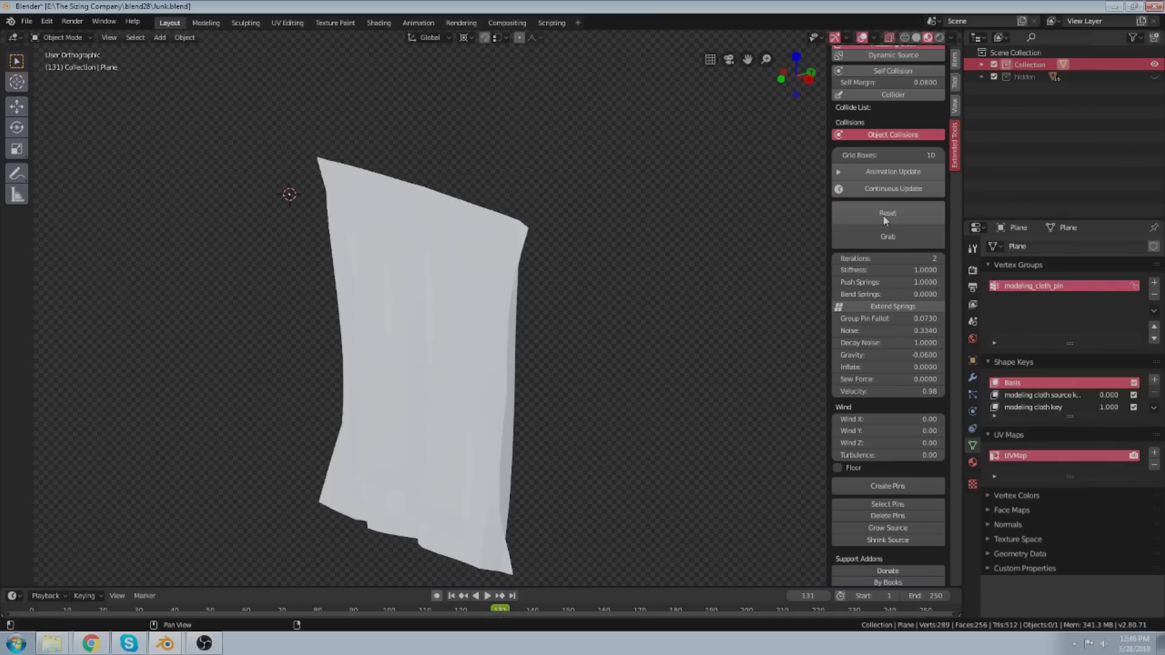
click(883, 216)
shift+drag(389, 266, 469, 340)
click(468, 293)
key(x)
click(467, 290)
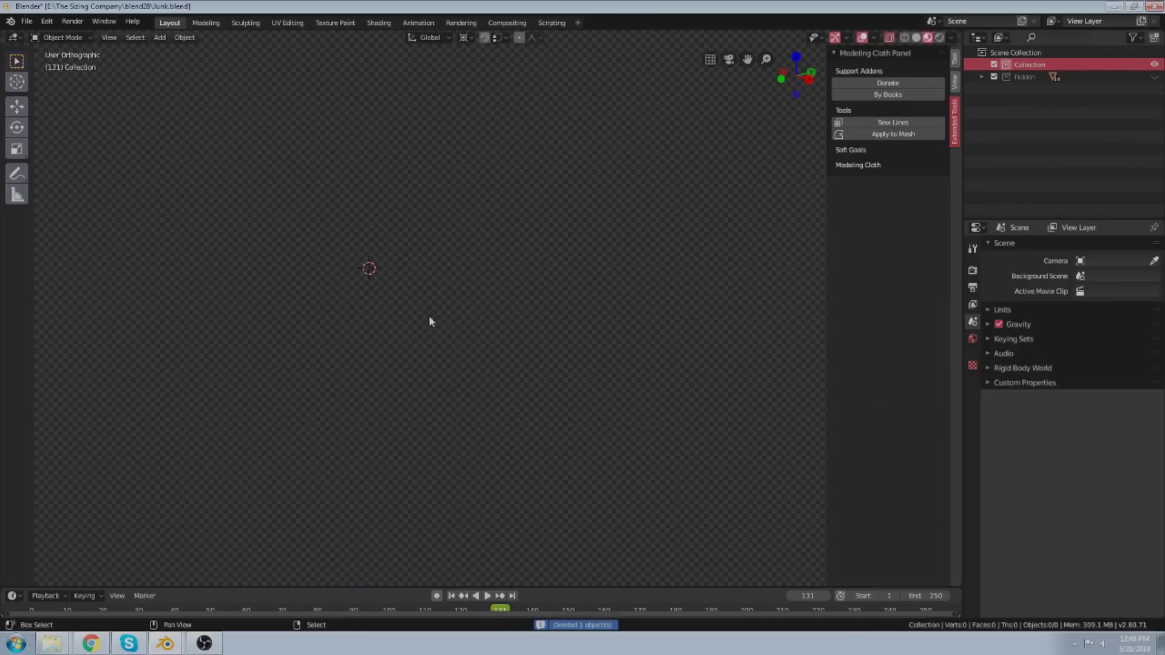
Add a new plane and subdivide it into 1,024 faces.
key(shift+a)
mouse_move(429, 316)
click(473, 319)
key(Tab)
middle_drag(479, 339, 473, 383)
key(ctrl+d)
key(ctrl+d)
key(ctrl+d)
key(Tab)
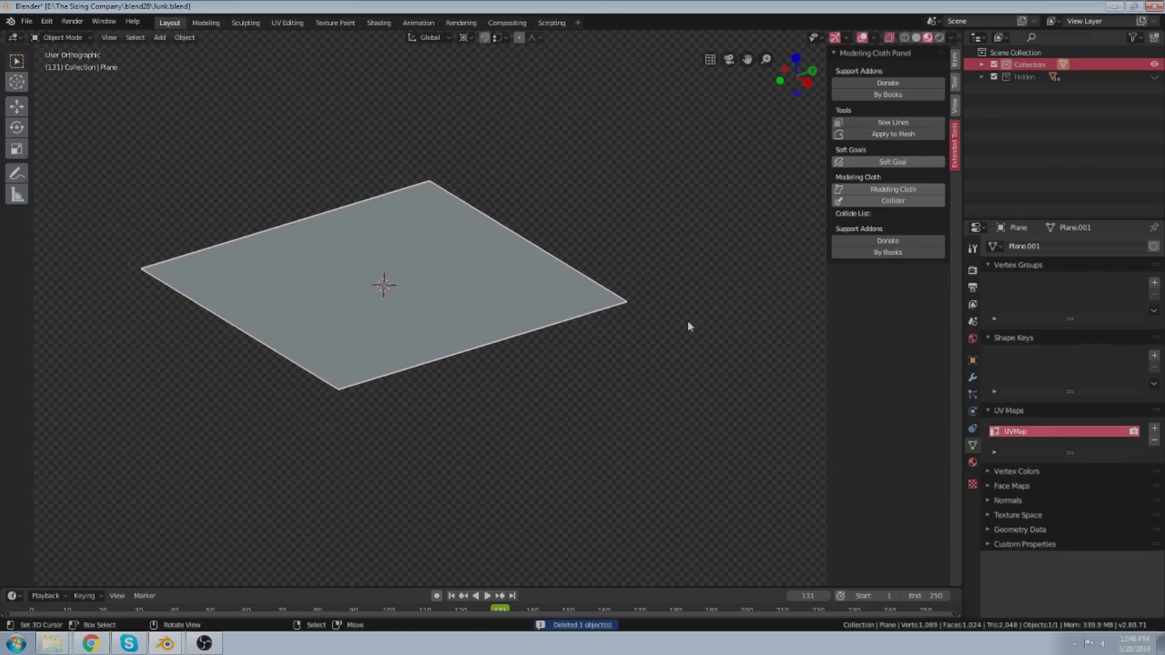
Enable Modeling Cloth on the new plane, set Noise to 0.181 and start Continuous Update.
click(850, 189)
scroll(873, 365, down, 3)
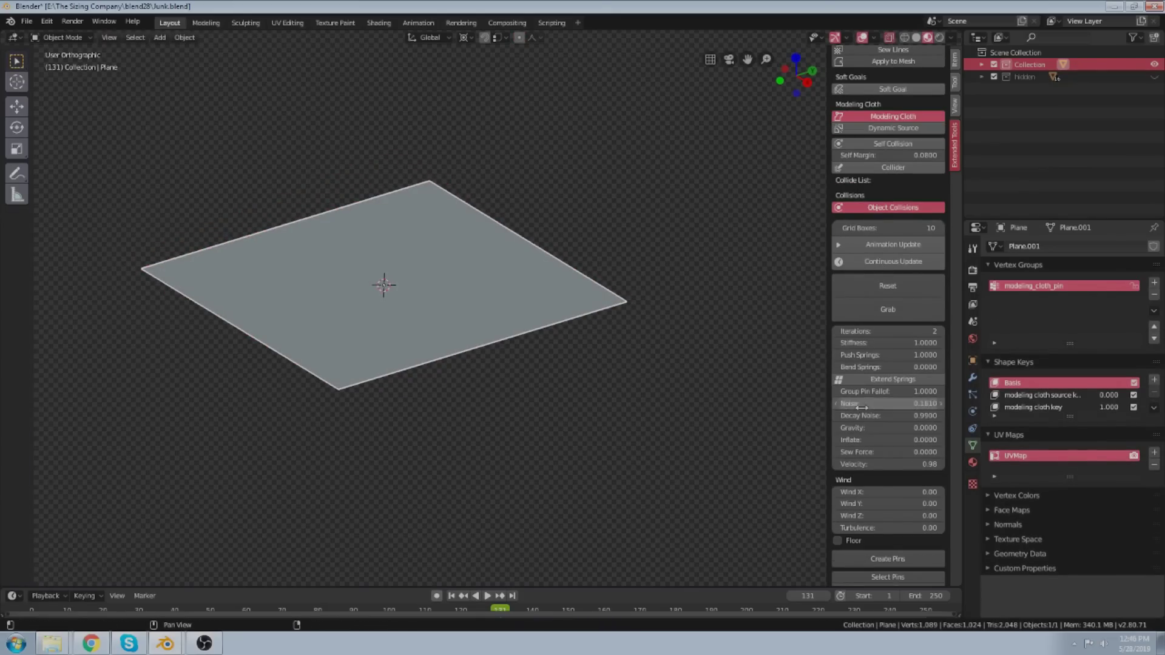
click(899, 260)
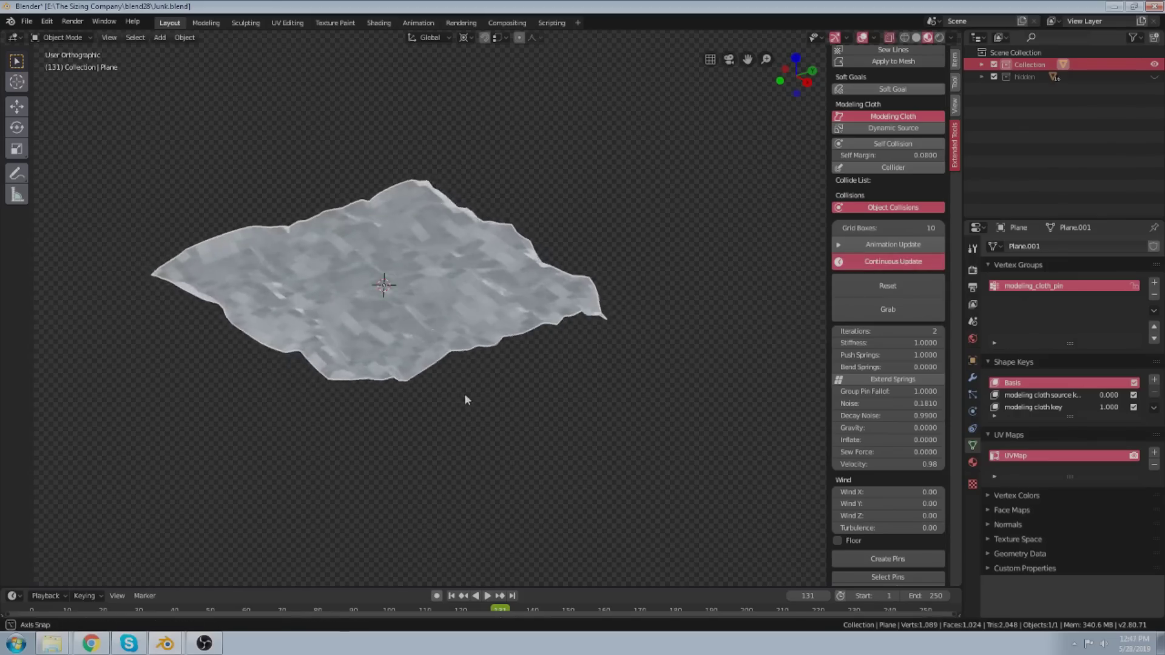
Set the cloth's Noise to 0 and reset the cloth to its original shape.
click(867, 404)
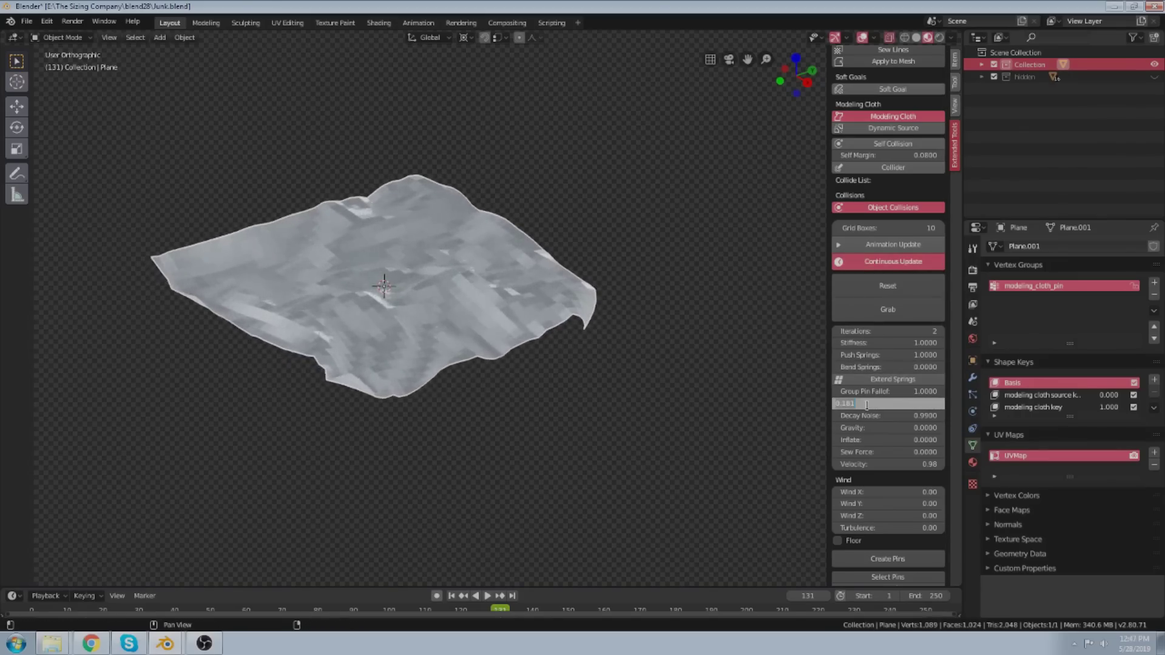
text(0)
key(Return)
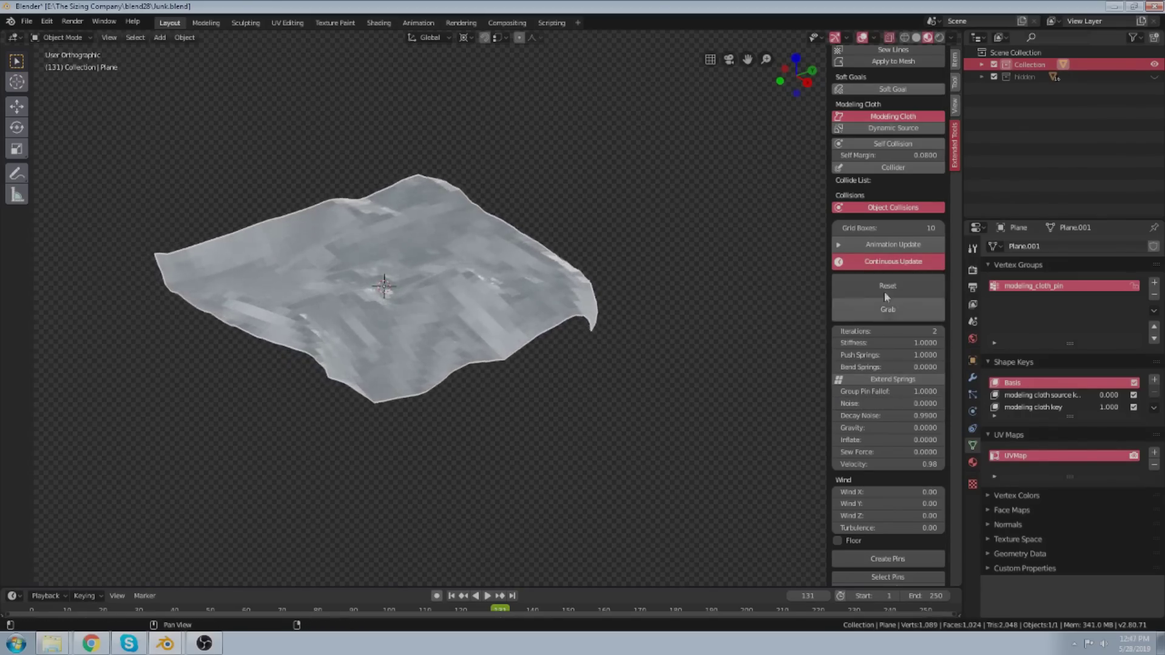
click(886, 290)
Raise the flat cloth's Noise to 0.012 while Continuous Update is running.
scroll(412, 270, up, 2)
middle_drag(489, 237, 490, 229)
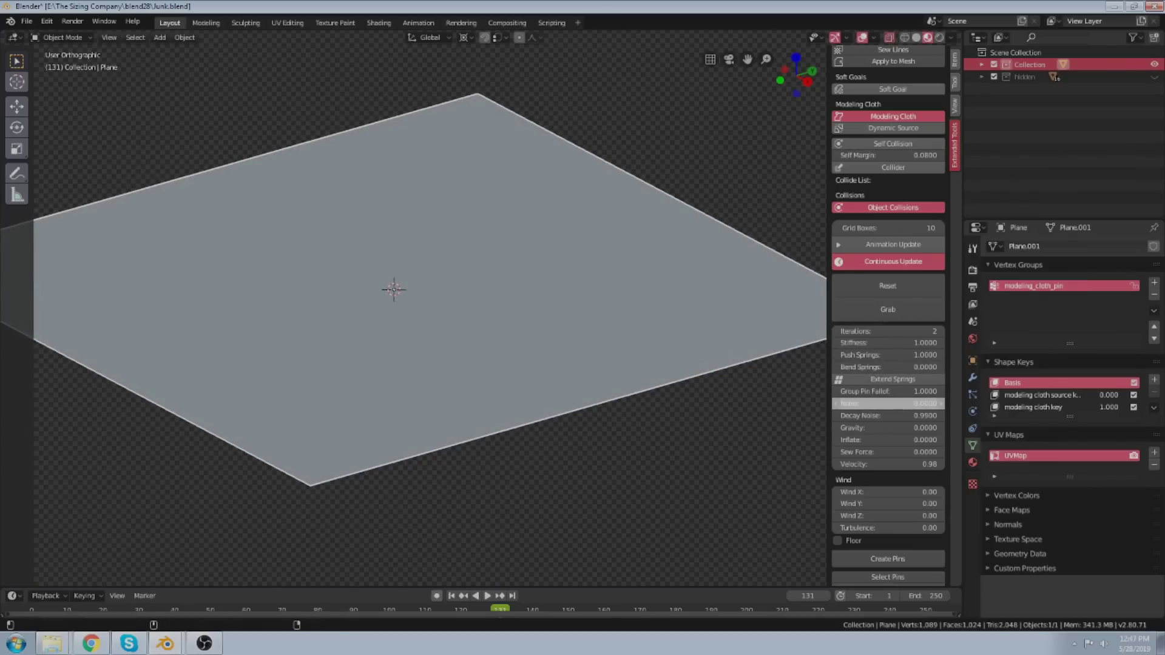
drag(888, 404, 923, 404)
click(415, 264)
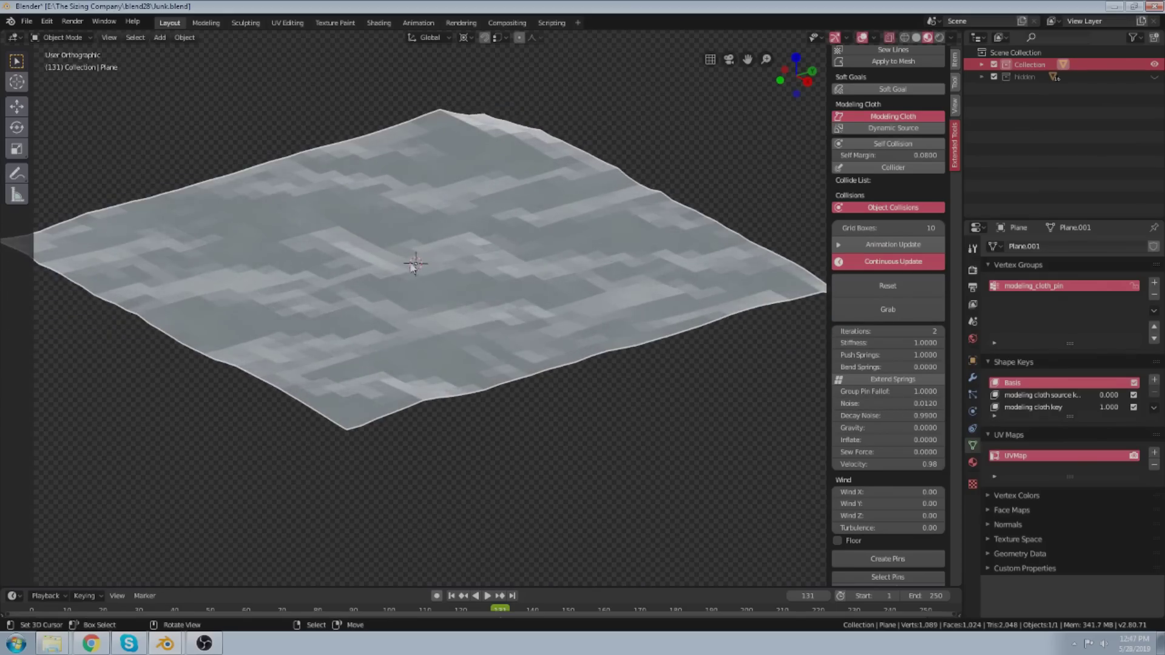
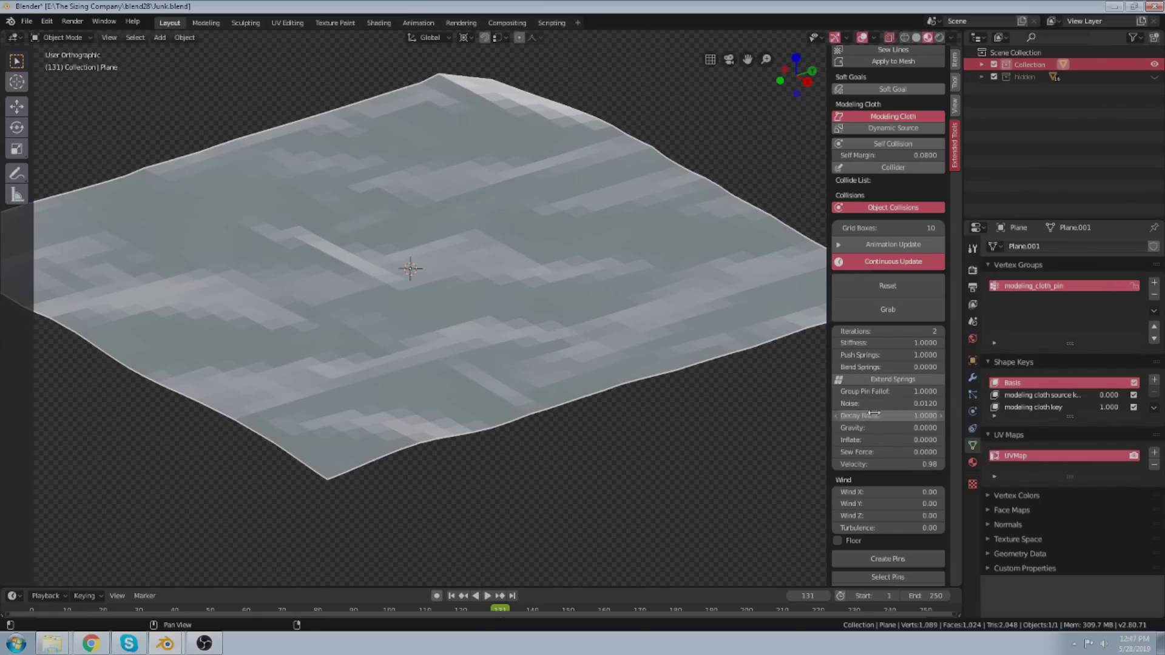
Increase the cloth's Noise to 0.024 with Decay Noise at 1, and inspect the rippling surface.
click(878, 405)
drag(878, 405, 892, 405)
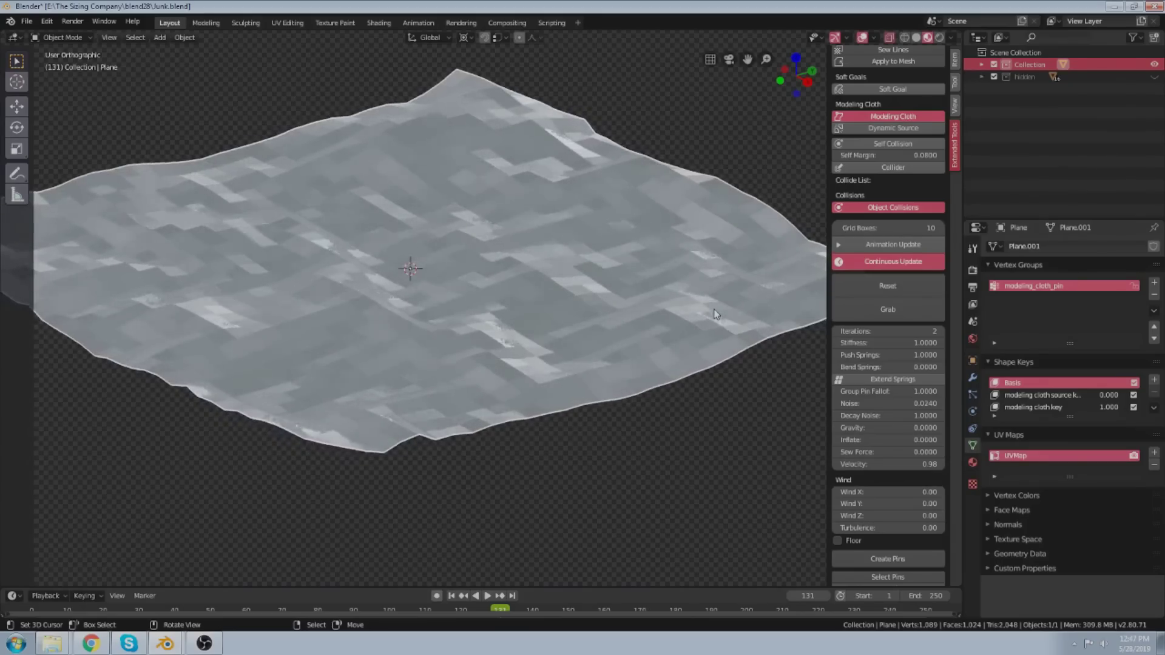
scroll(603, 369, down, 3)
scroll(514, 351, up, 2)
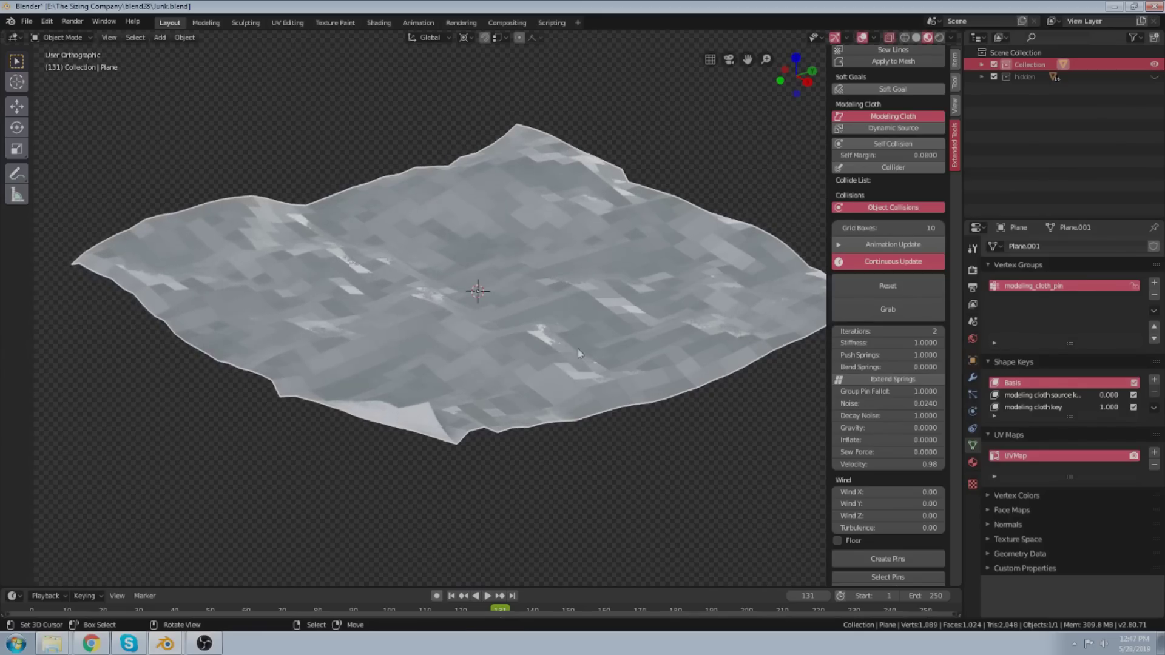
middle_drag(589, 305, 466, 355)
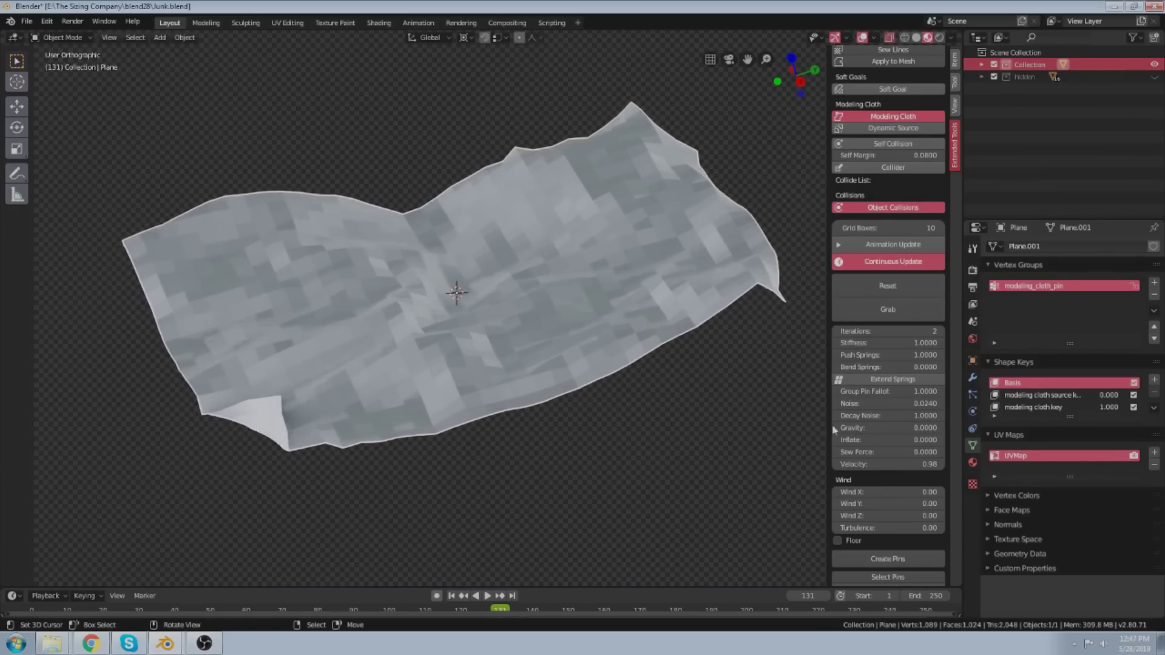
Try a Gravity of -0.012 on the cloth, set it back to 0 and reset the cloth.
mouse_move(886, 428)
mouse_down()
mouse_move(904, 428)
mouse_move(869, 428)
mouse_up()
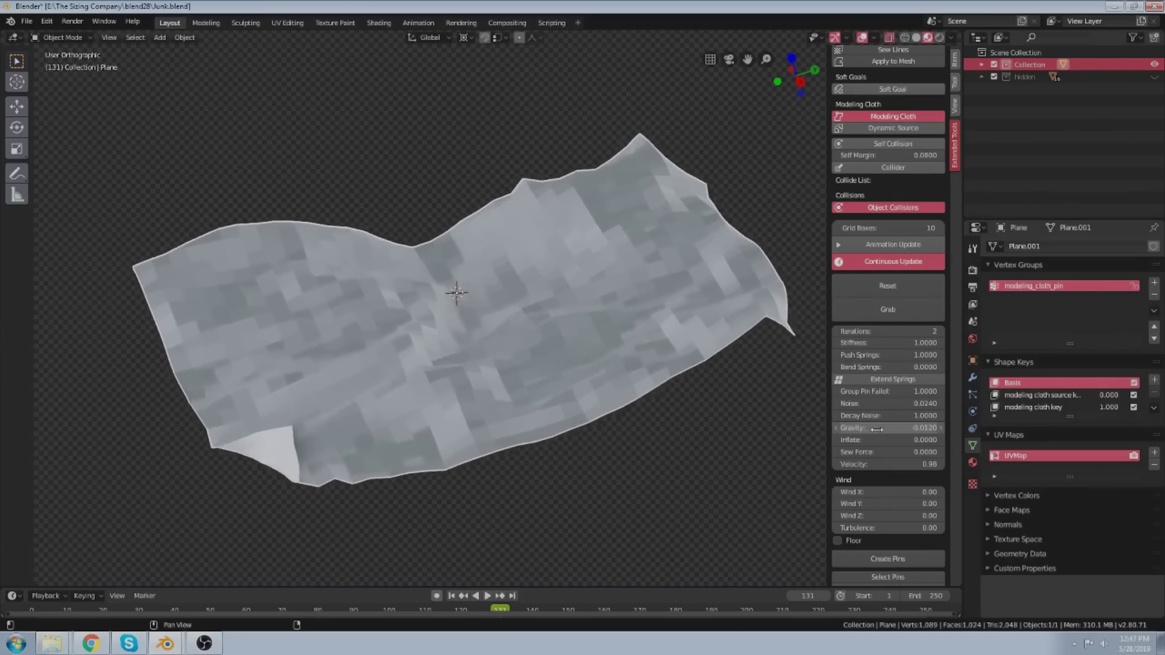
click(876, 429)
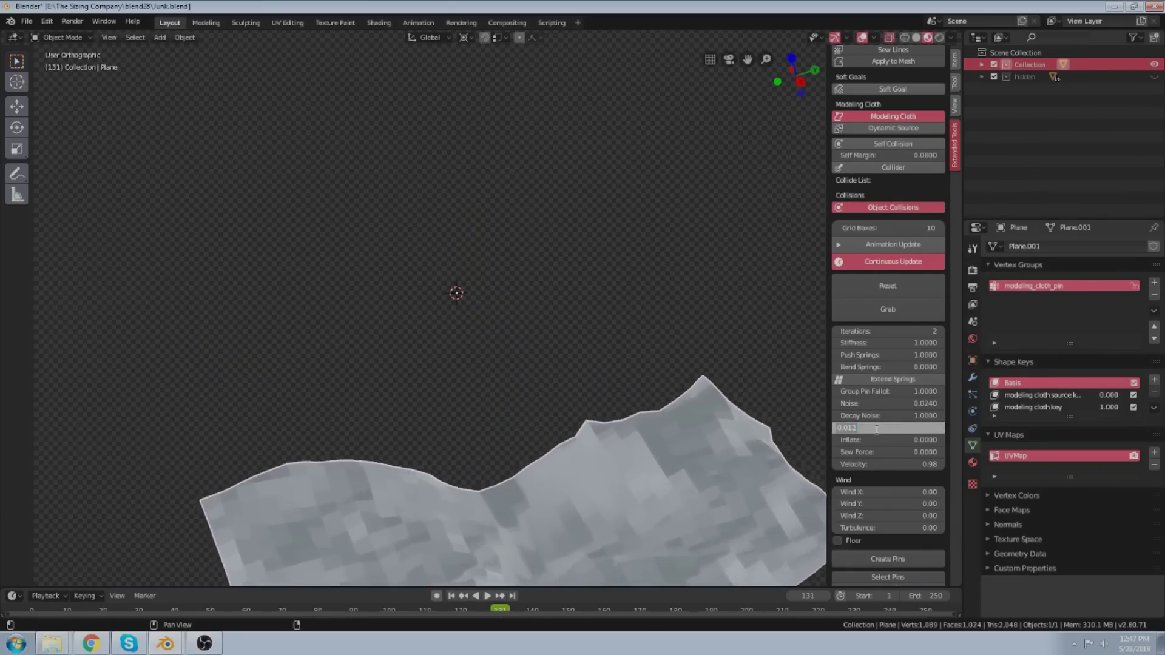
text(1)
key(Return)
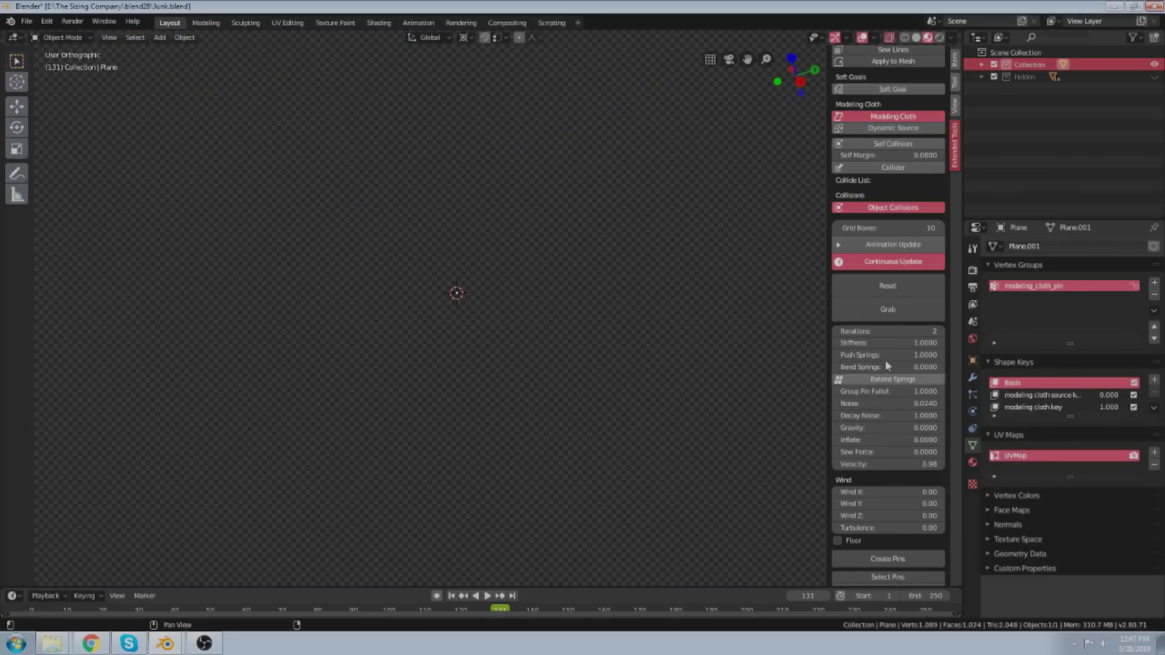
click(884, 288)
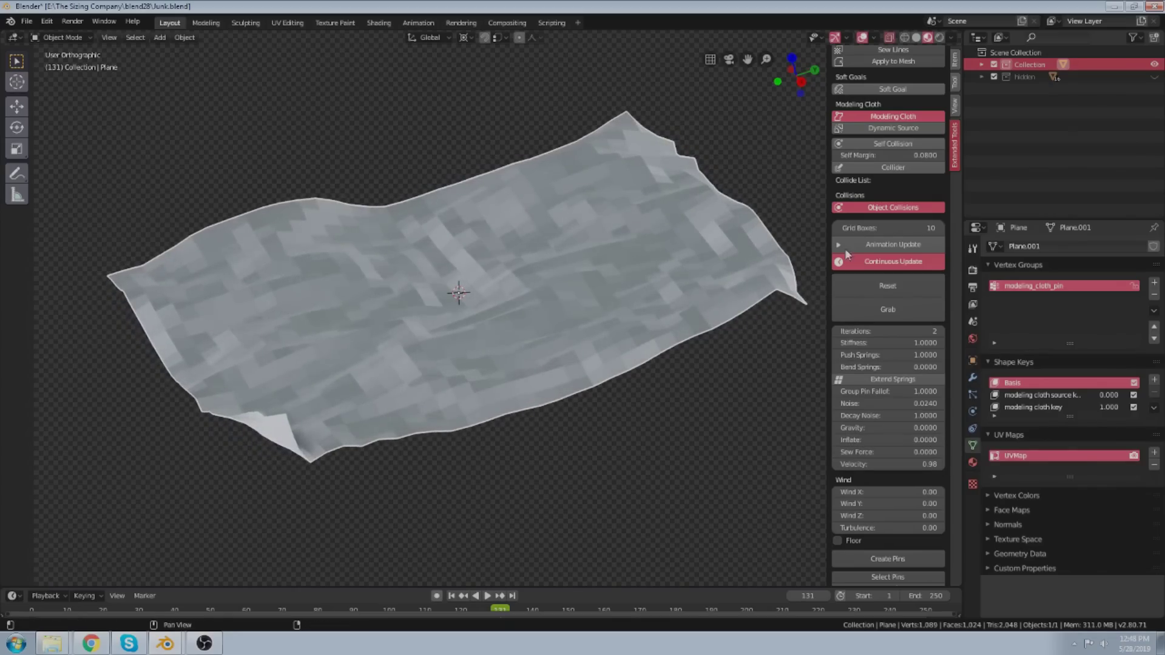
Stop Continuous Update and delete the rippled cloth plane.
click(892, 261)
scroll(518, 253, up, 1)
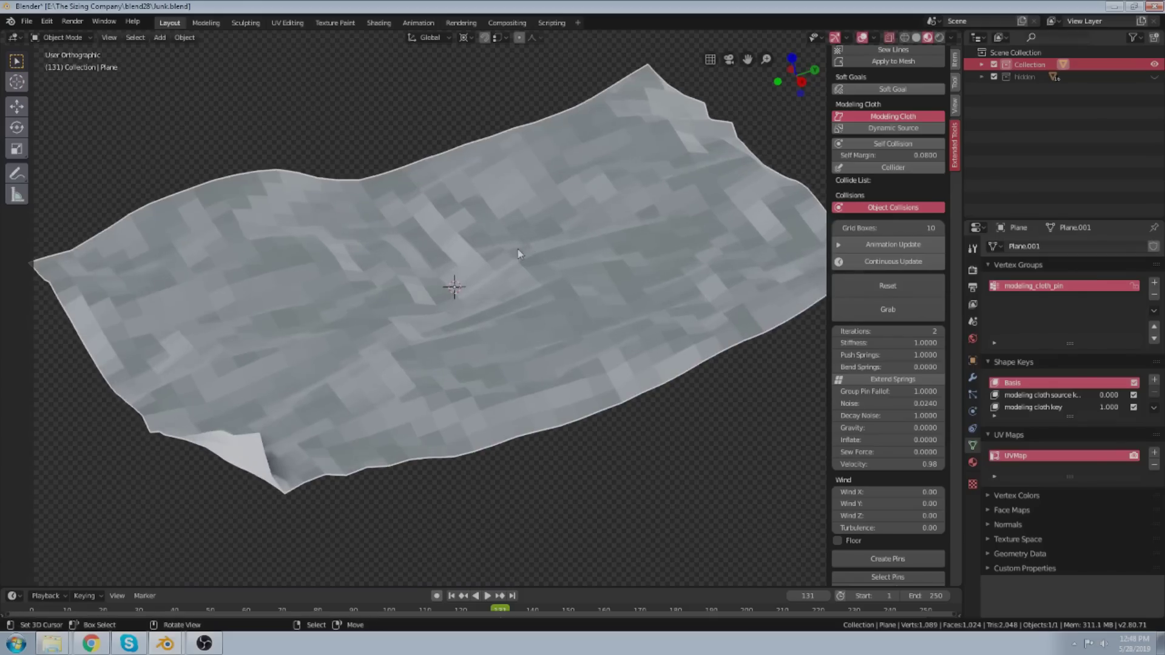
key(Delete)
Add an ico sphere, enable Modeling Cloth on it and set Inflate to -0.015 with Continuous Update running.
key(shift+a)
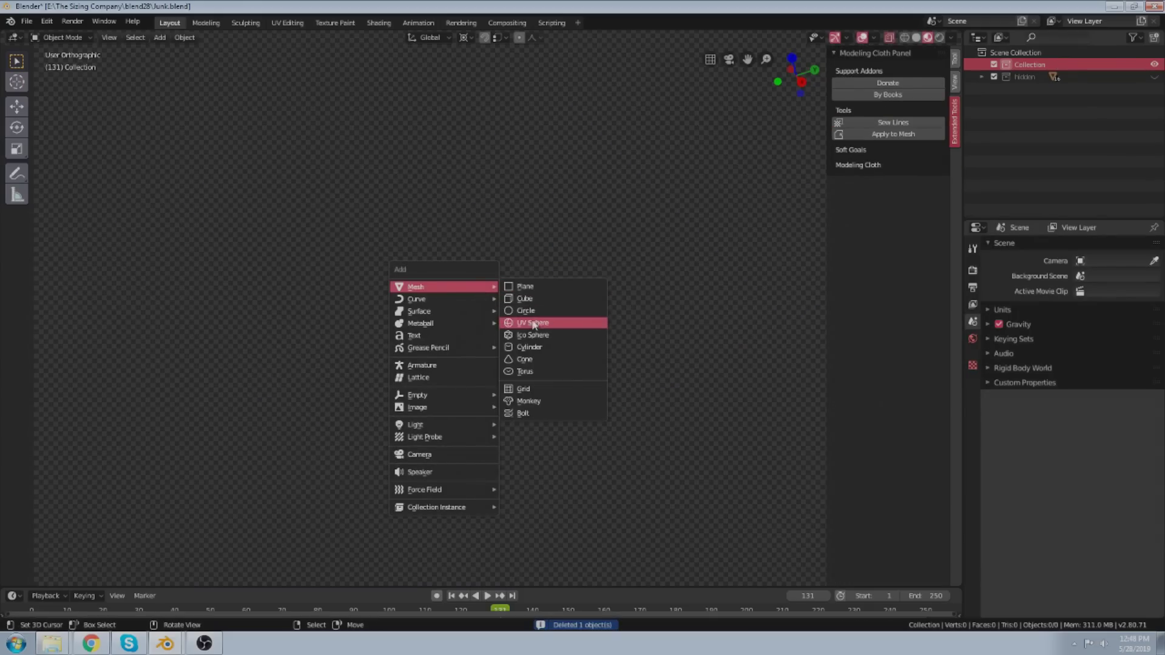
click(533, 335)
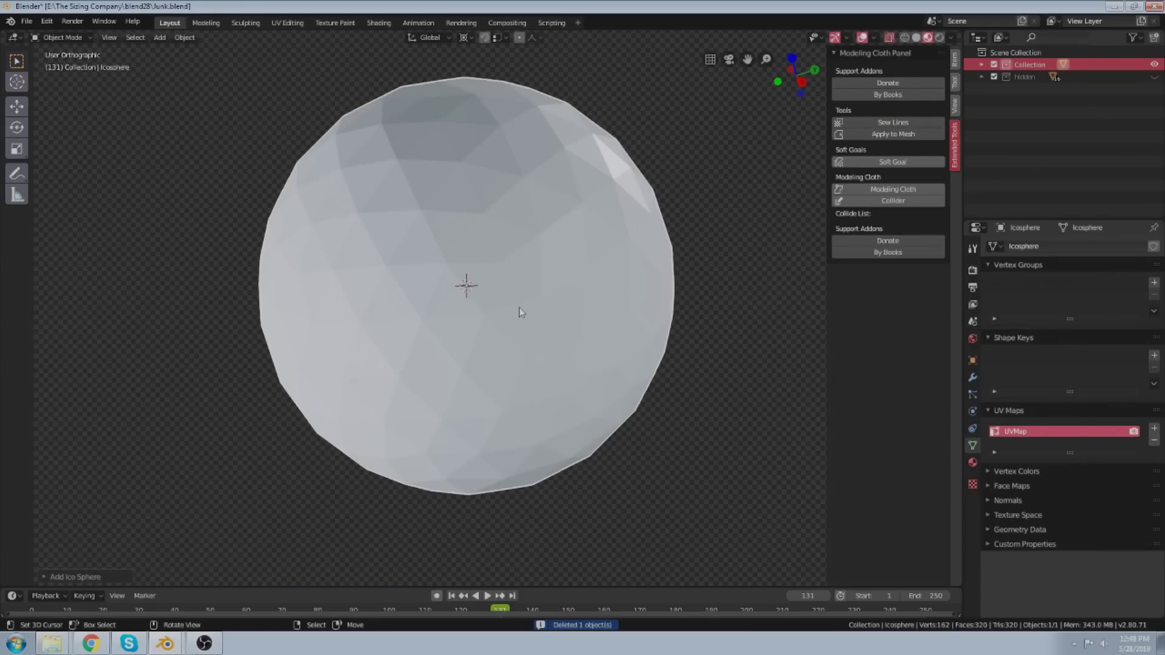
click(892, 189)
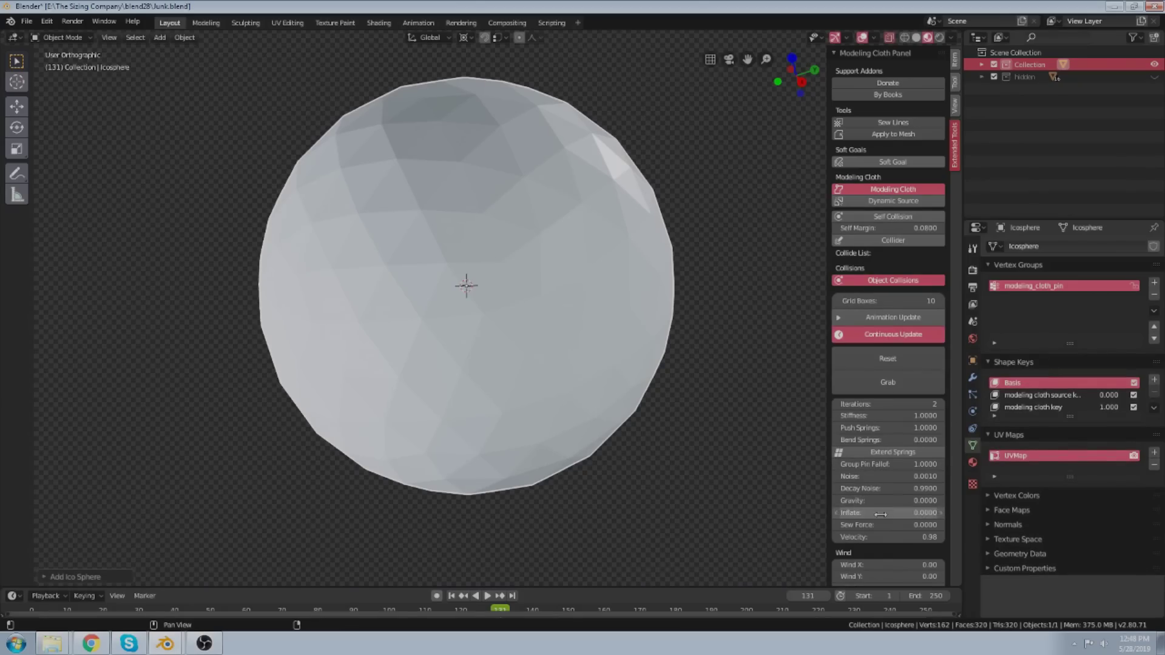
mouse_move(887, 513)
mouse_down()
mouse_move(904, 513)
mouse_move(845, 513)
mouse_move(869, 513)
mouse_up()
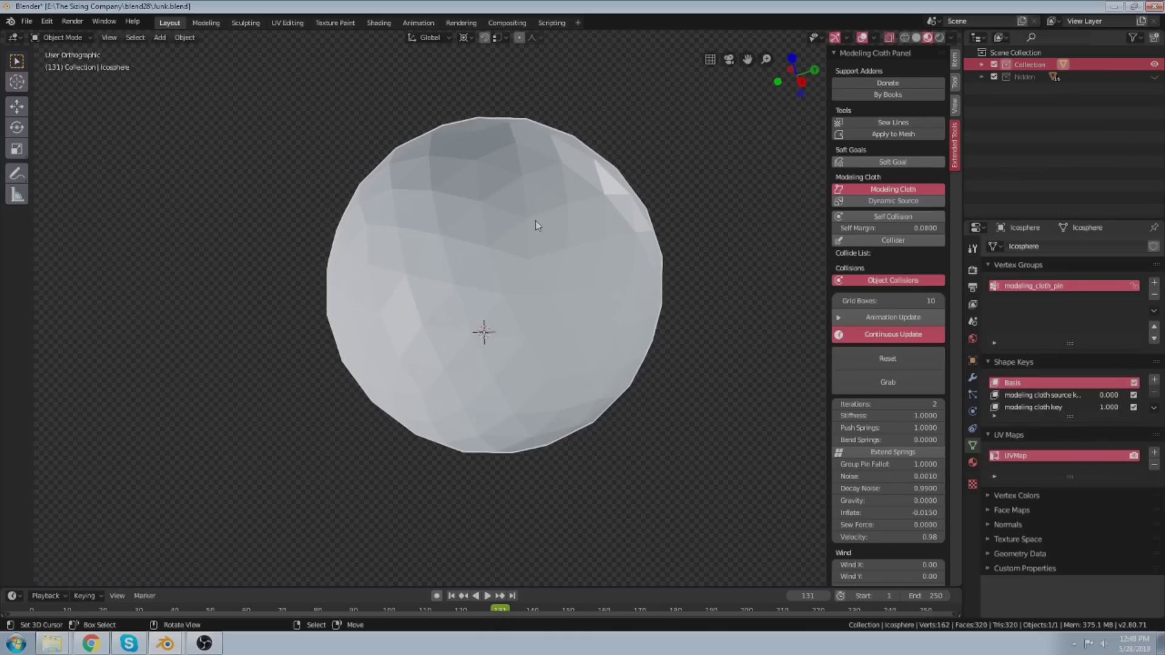
Delete the ico sphere and add a cube subdivided into 6,144 faces.
key(x)
click(441, 244)
key(shift+a)
mouse_move(443, 318)
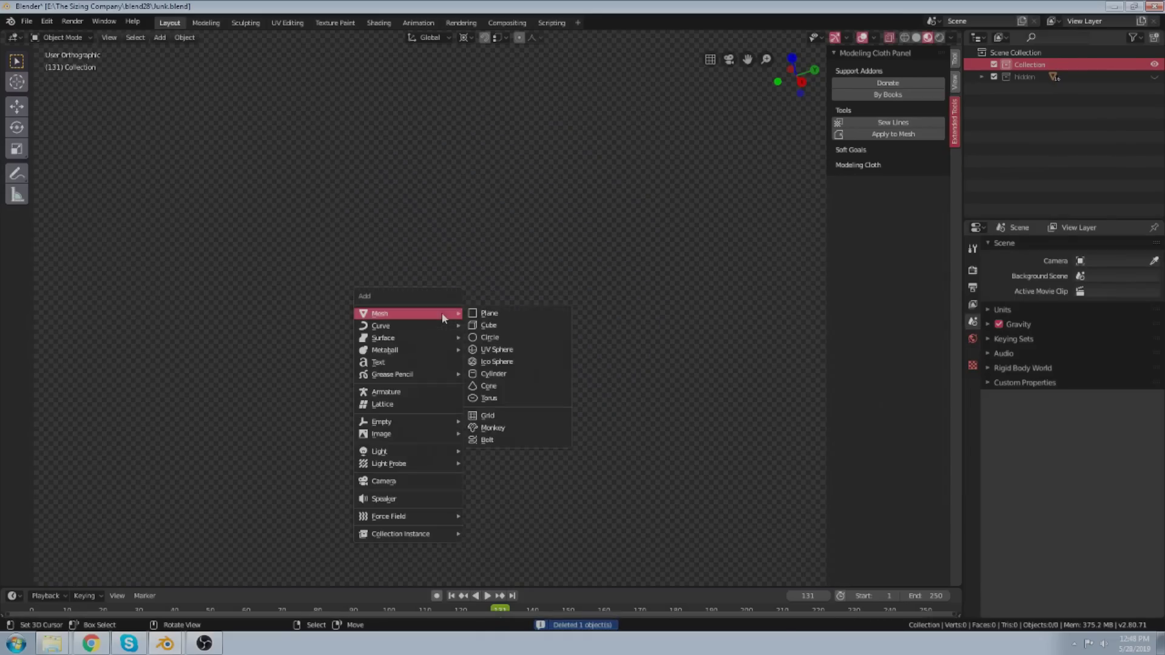
click(476, 325)
key(Tab)
key(ctrl+d)
key(ctrl+d)
key(ctrl+d)
key(ctrl+d)
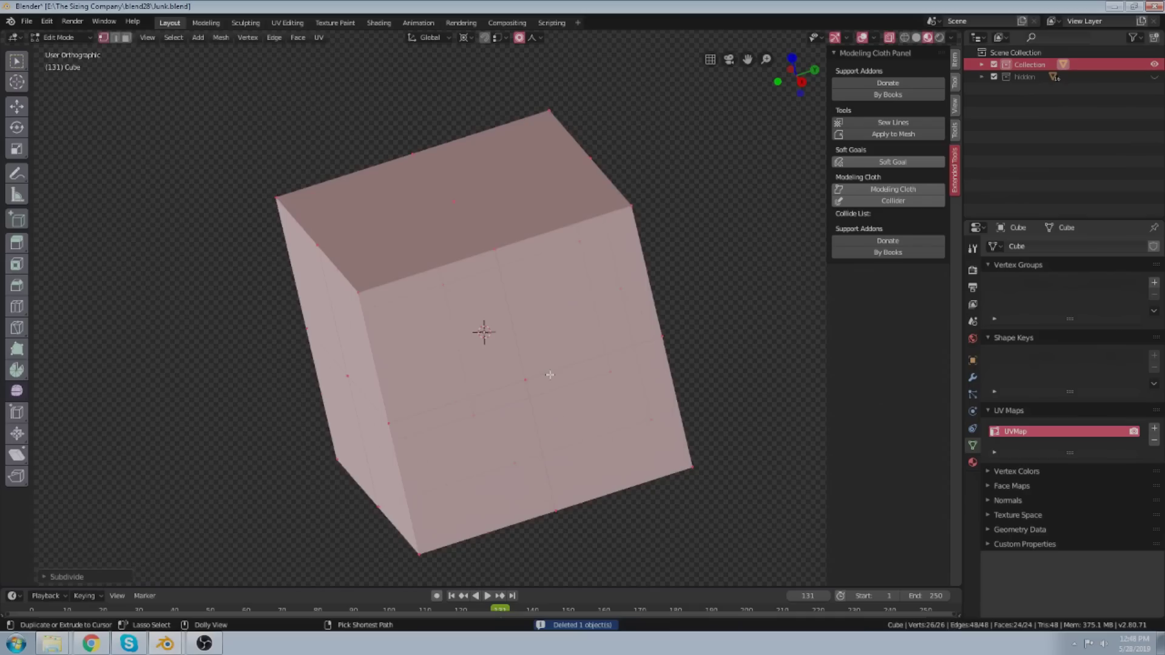
key(ctrl+d)
shift+middle_drag(491, 364, 507, 315)
key(Tab)
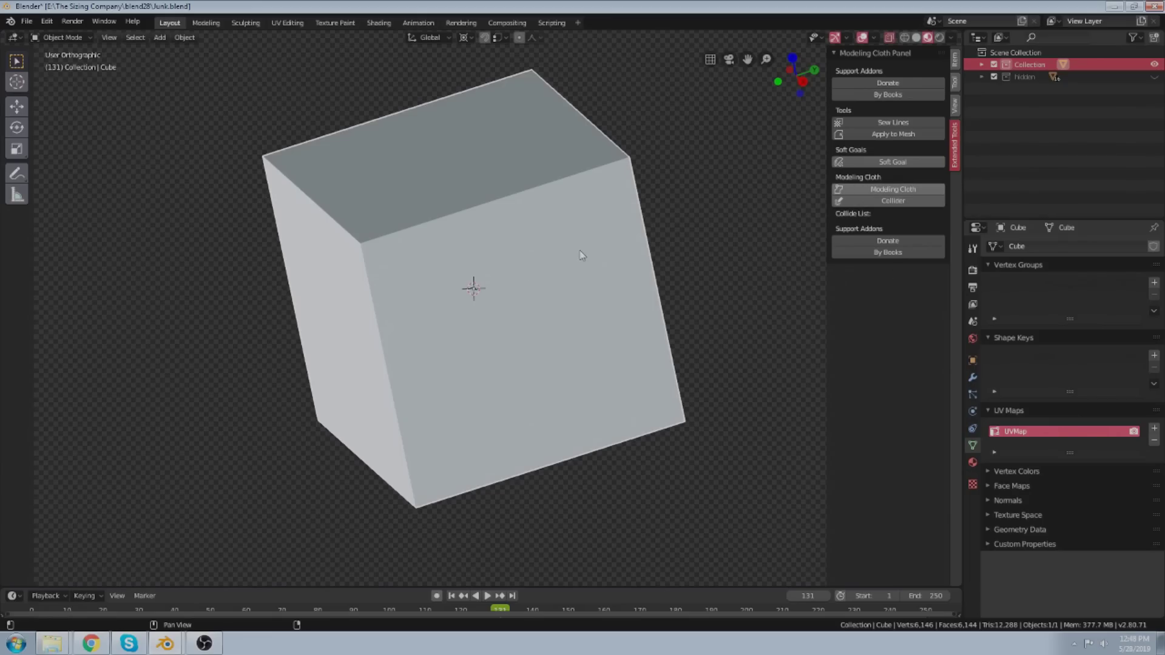
Enable Modeling Cloth on the cube, set Inflate to 0.001 with Continuous Update running, and inspect the puffed shape.
middle_drag(585, 281, 600, 294)
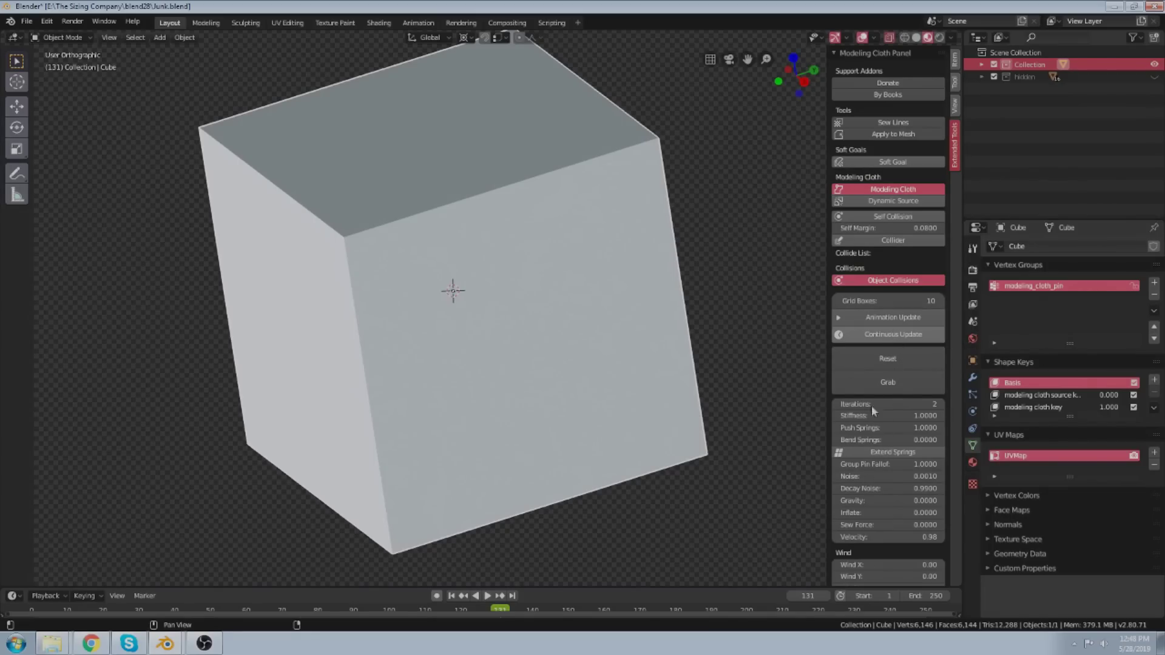
middle_drag(576, 407, 588, 411)
scroll(898, 485, down, 3)
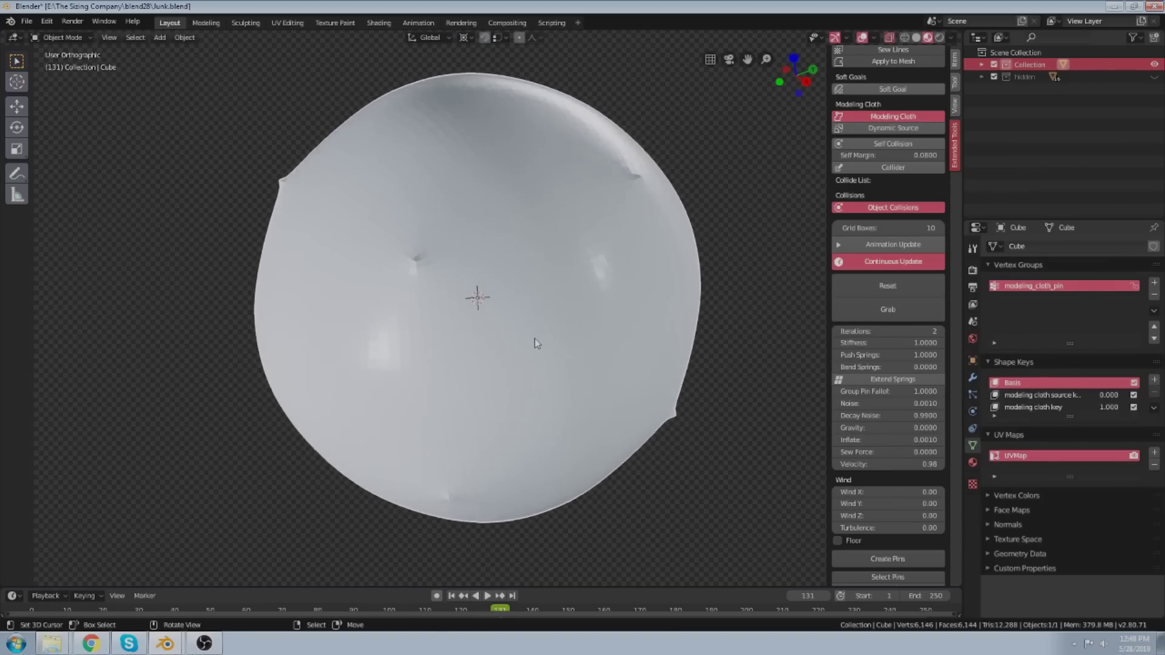
mouse_move(535, 331)
middle_down()
mouse_move(536, 310)
mouse_move(557, 296)
mouse_move(551, 315)
mouse_move(500, 322)
mouse_move(520, 302)
mouse_move(533, 328)
mouse_move(522, 318)
middle_up()
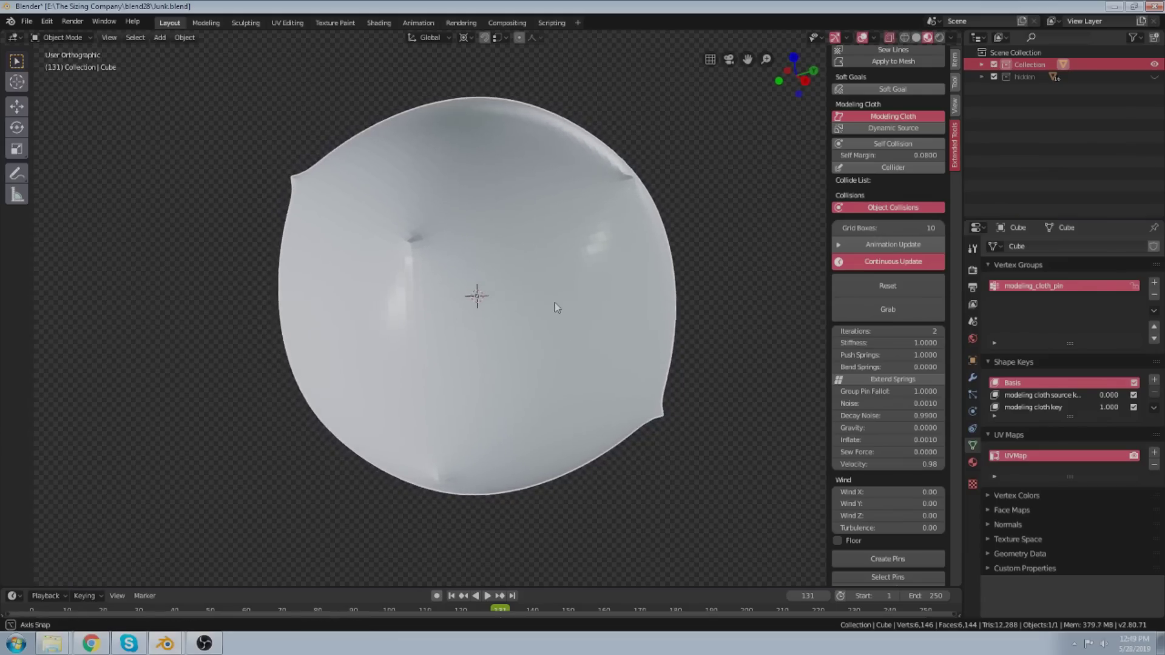
middle_drag(555, 302, 561, 362)
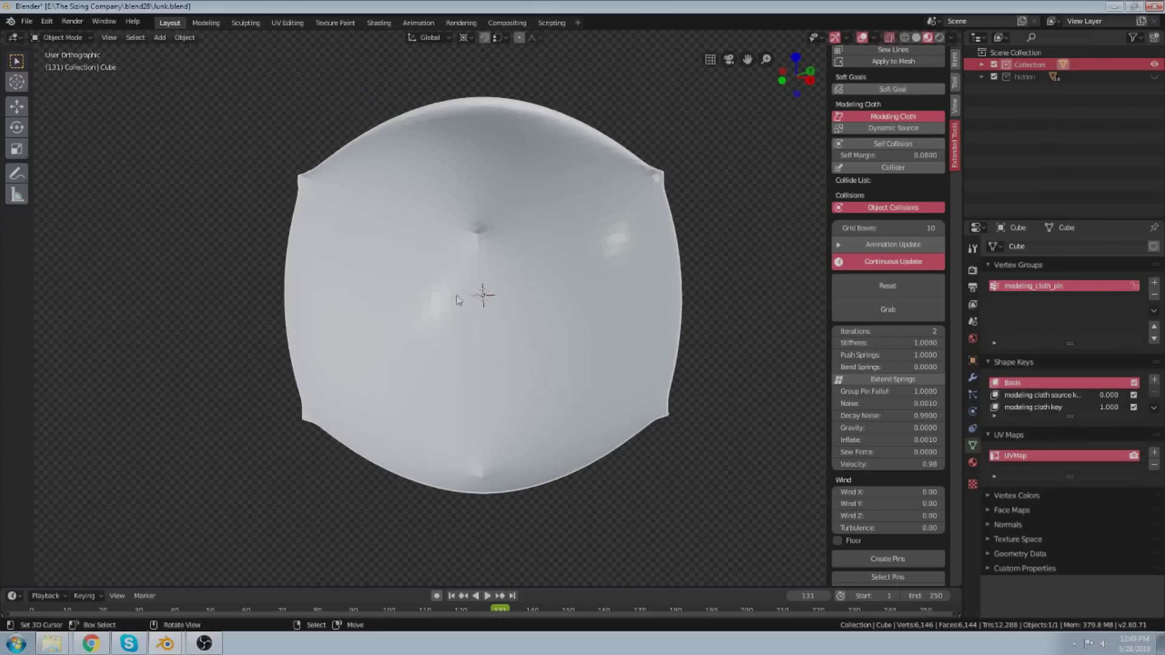
shift+middle_drag(503, 305, 486, 326)
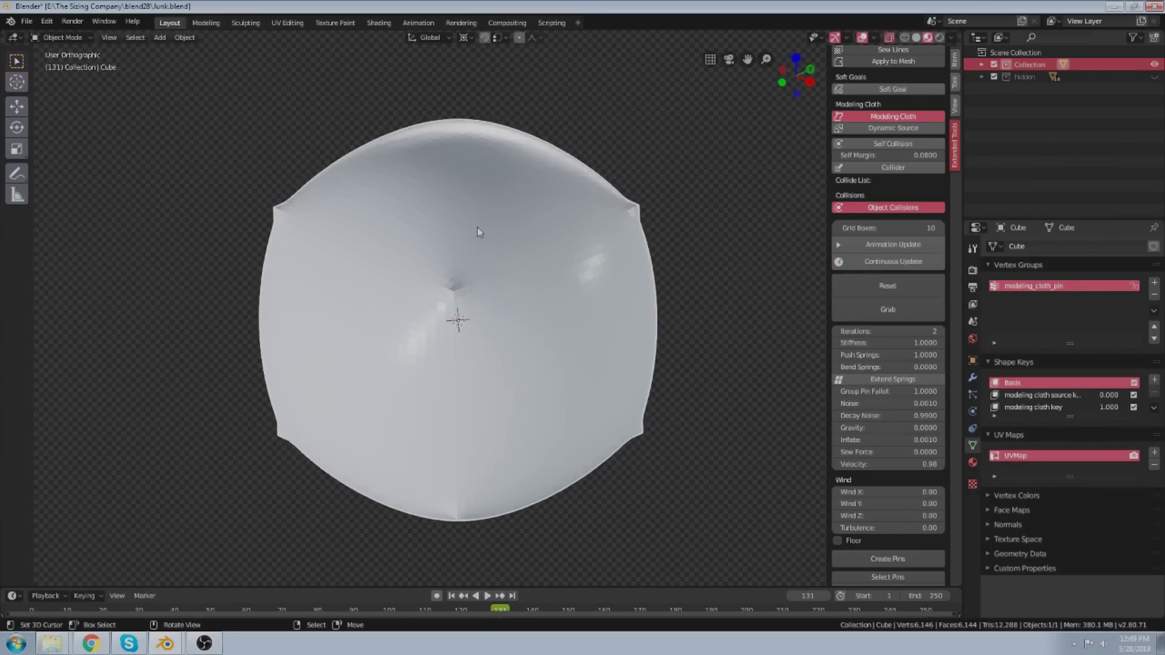
Delete the inflated cube and bring up the choice of objects to add.
key(x)
click(489, 263)
key(shift+a)
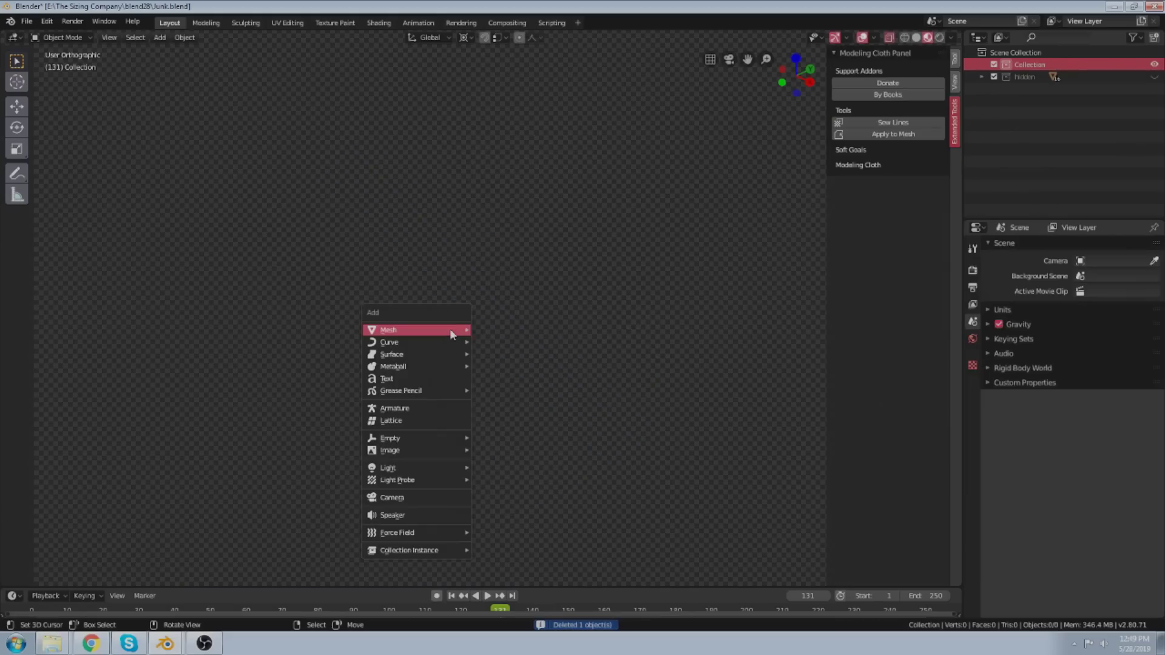
mouse_move(450, 329)
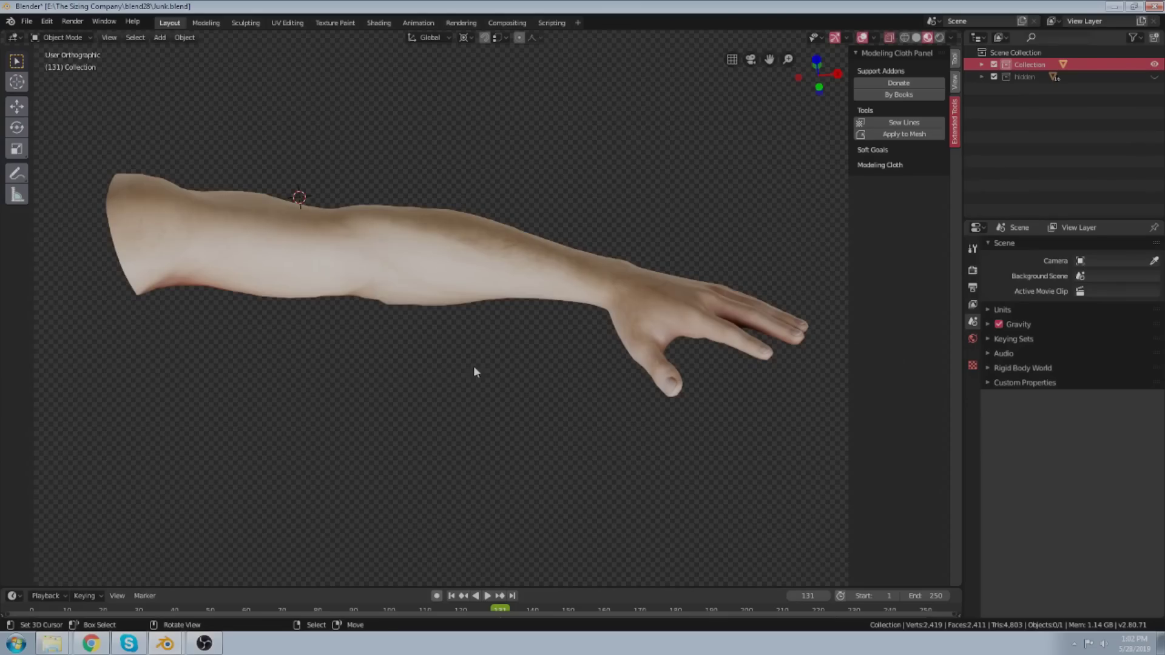
Select the arm mesh and turn its Collider setting off and on again.
middle_drag(476, 372, 478, 374)
middle_drag(457, 291, 370, 267)
click(399, 232)
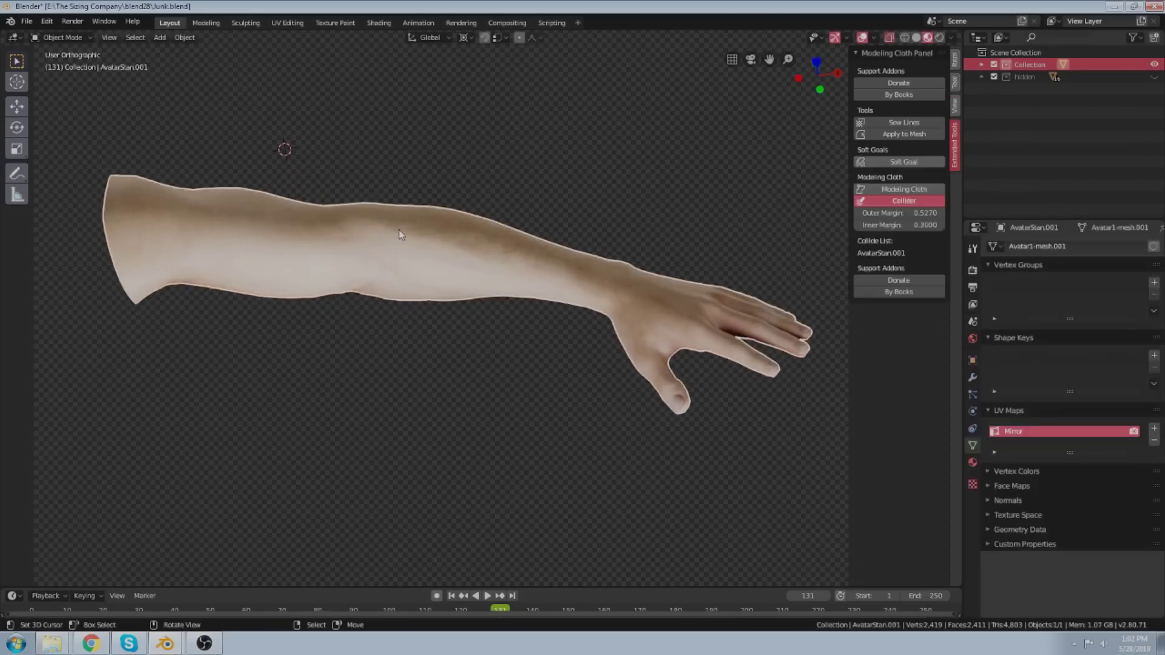
click(873, 205)
click(873, 202)
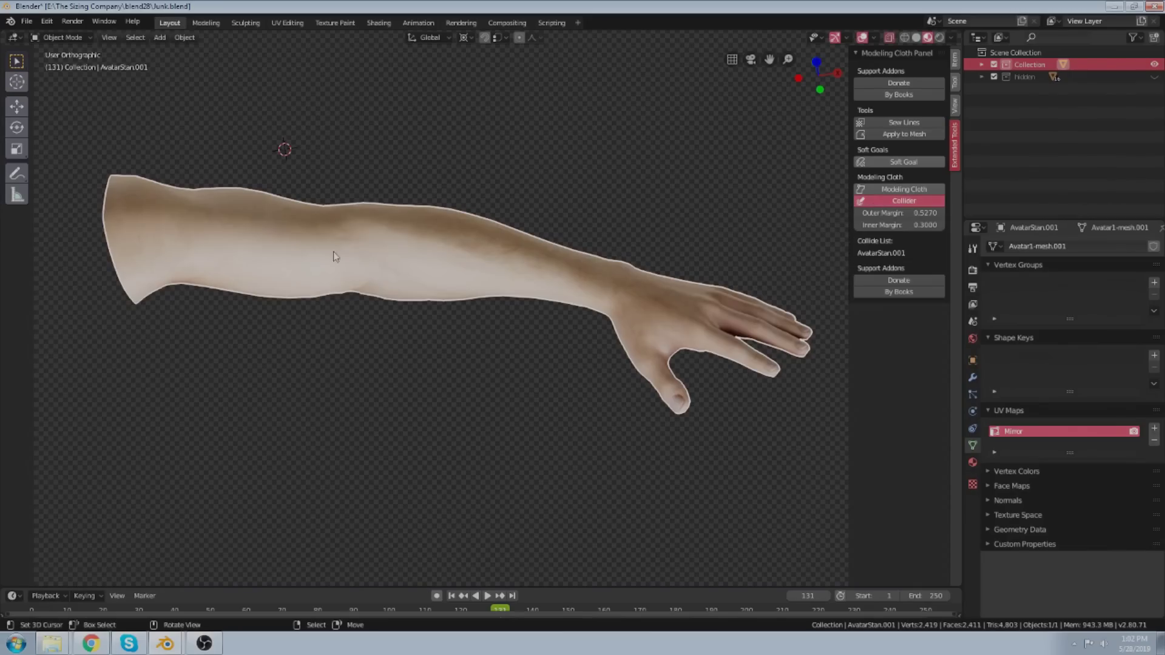
Place the 3D cursor on the upper arm and add a plane there.
middle_drag(294, 236, 312, 235)
scroll(312, 236, down, 1)
click(241, 231)
middle_drag(303, 329, 438, 311)
key(shift+a)
click(347, 313)
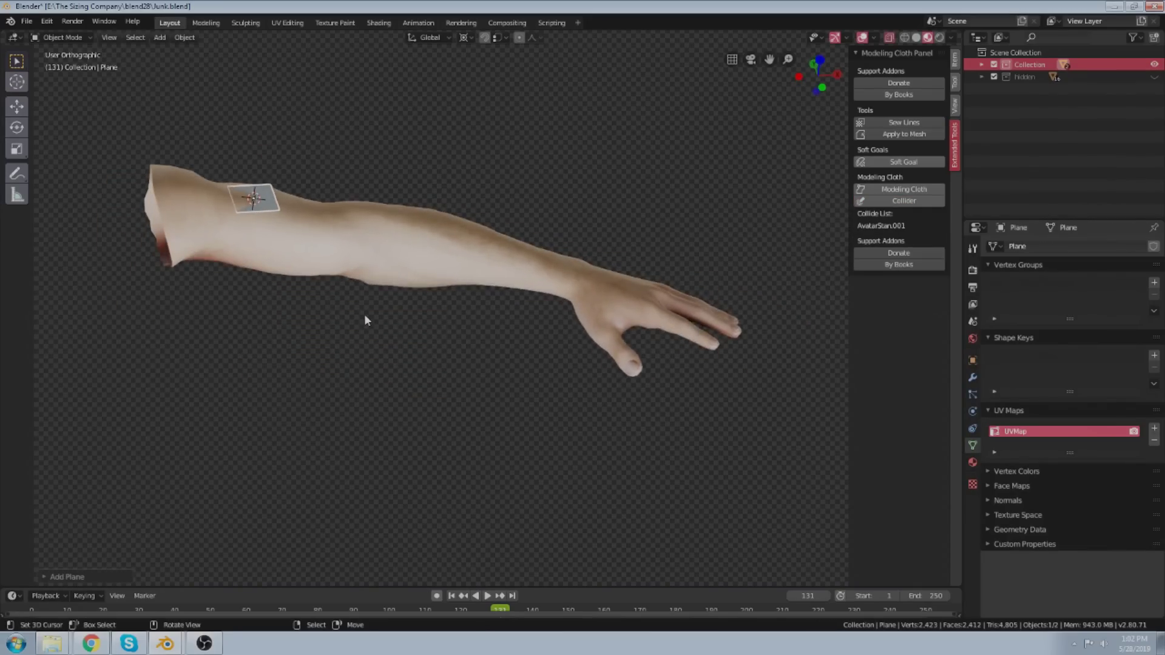
In top view, shift the plane toward the elbow and scale its mesh up to about three times its size.
key(KP_7)
key(g)
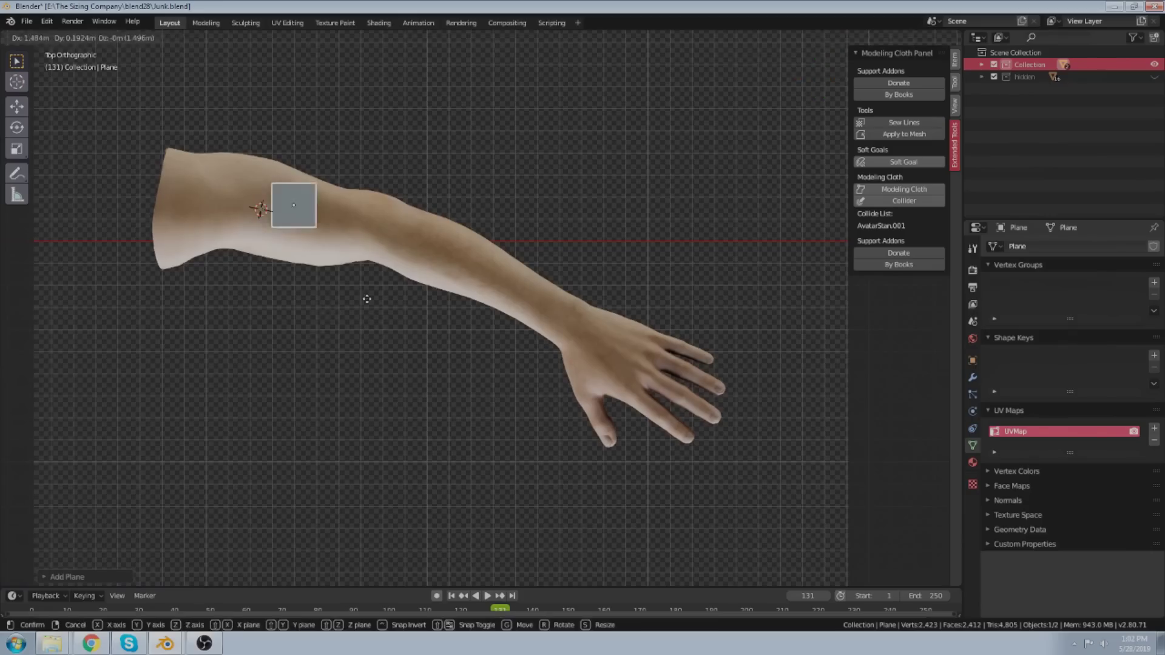
click(384, 307)
key(Tab)
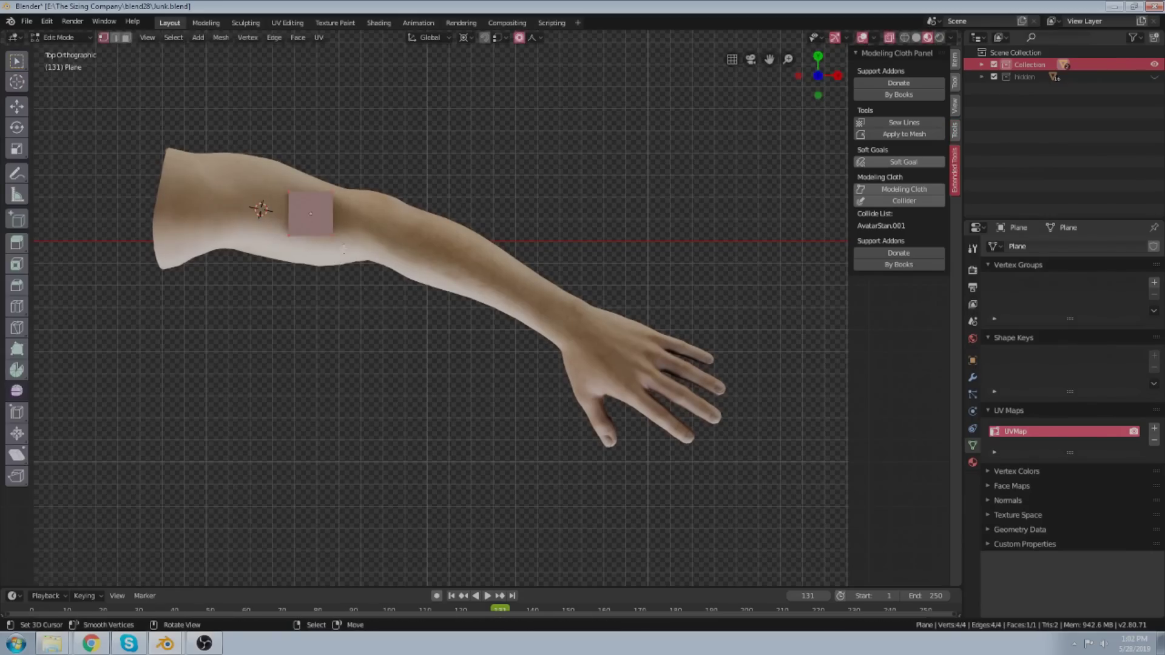
scroll(365, 293, up, 1)
key(s)
click(564, 443)
Move the enlarged plane's mesh over the upper arm and rotate it clockwise to follow the arm's slope.
key(g)
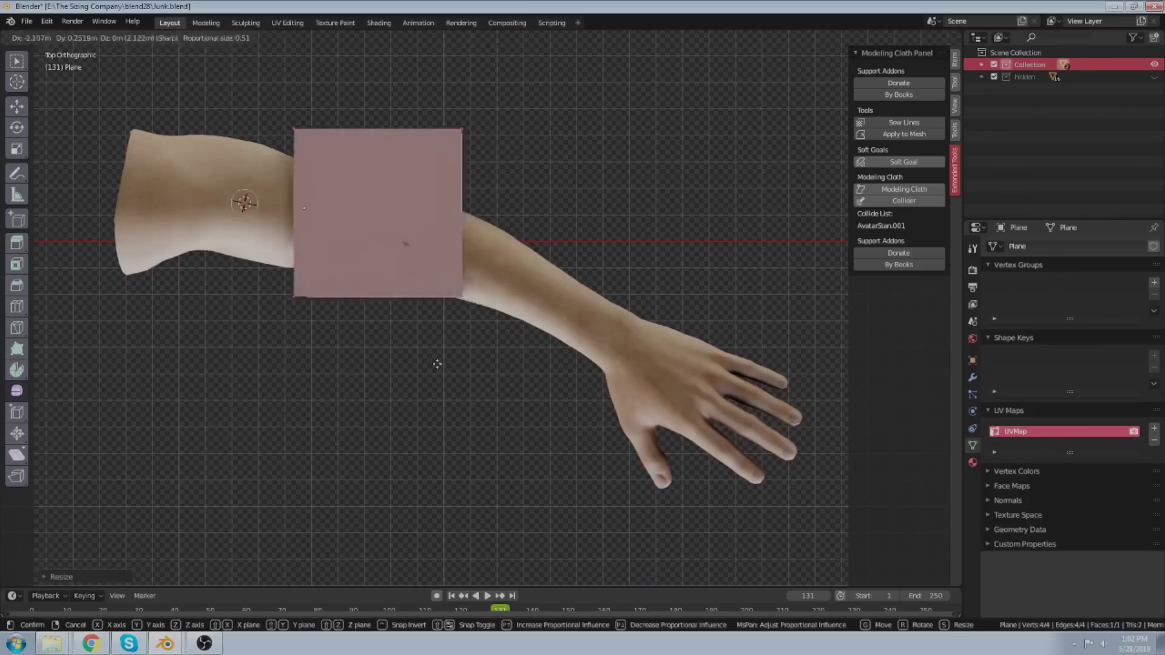
click(330, 362)
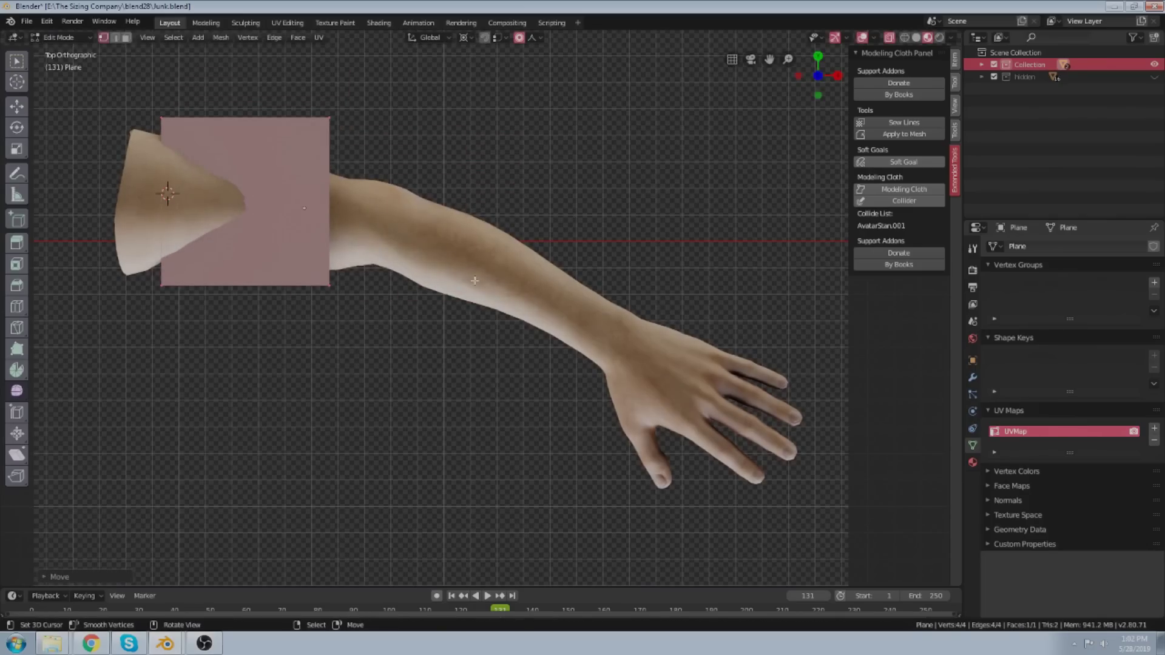
key(r)
click(394, 320)
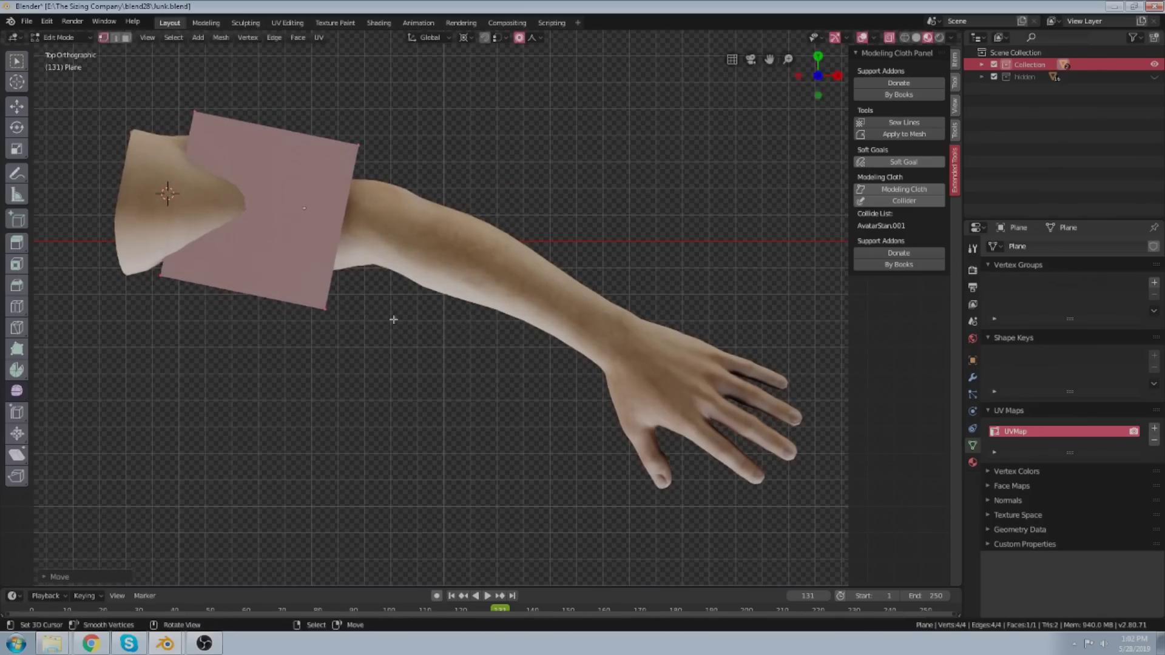
Slide the plane's hand-side edge along its long sides to the wrist.
click(327, 307)
key(g)
key(g)
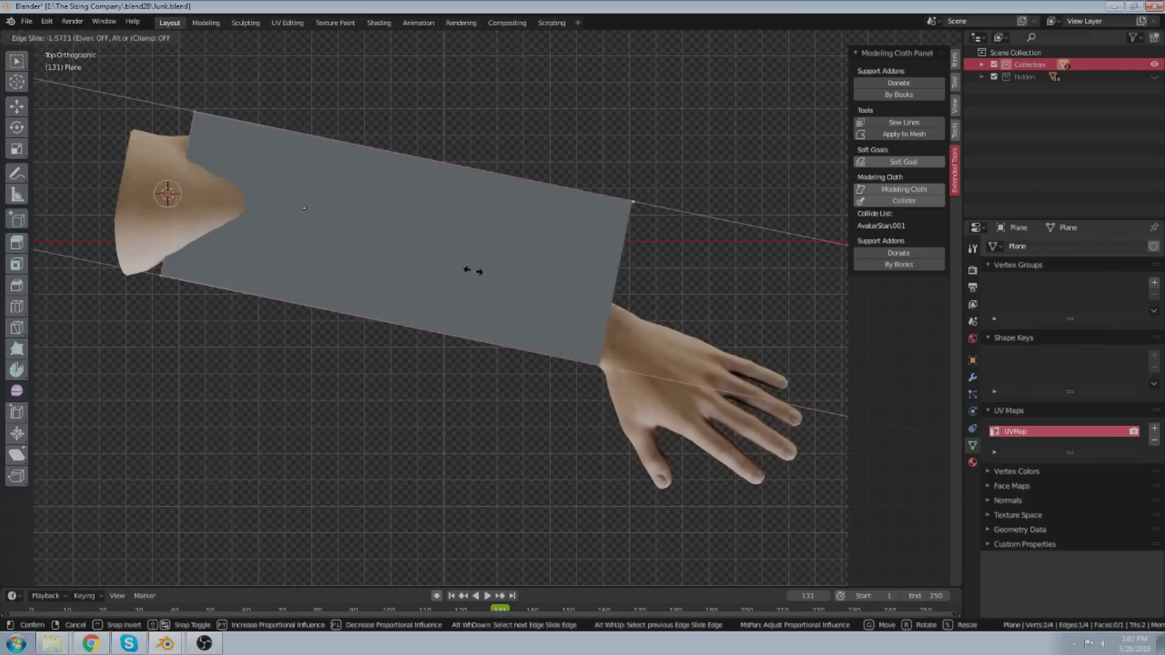
key(g)
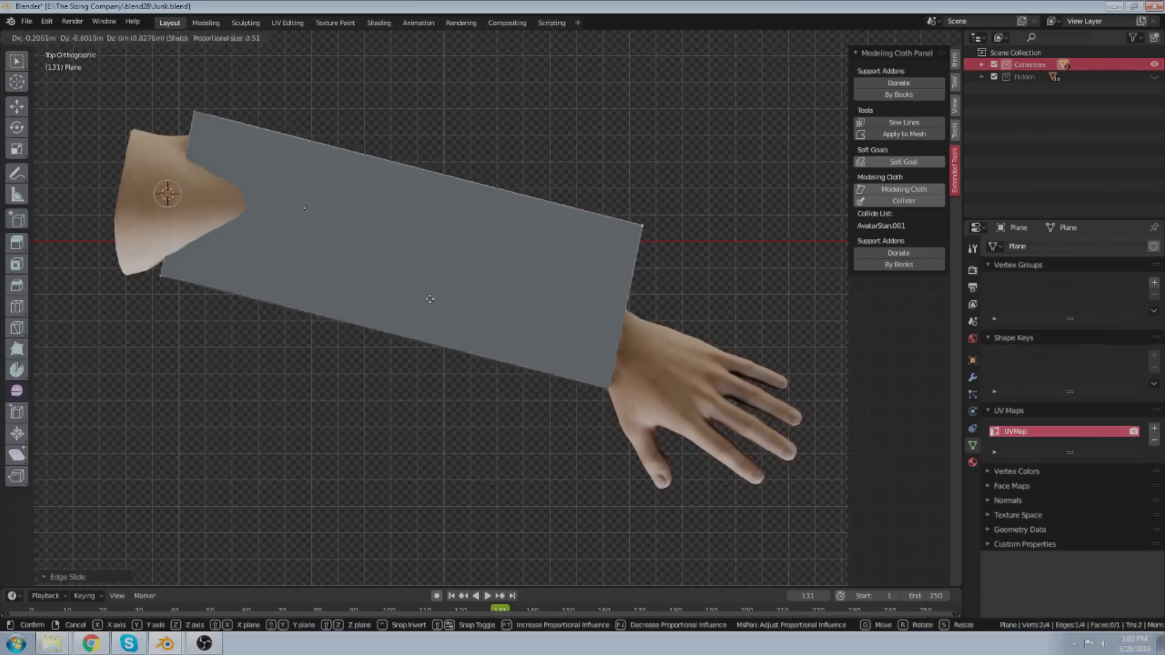
right_click(432, 285)
Select the whole plane, then rotate and reposition it so it covers the arm down to the wrist.
key(a)
key(a)
key(a)
key(r)
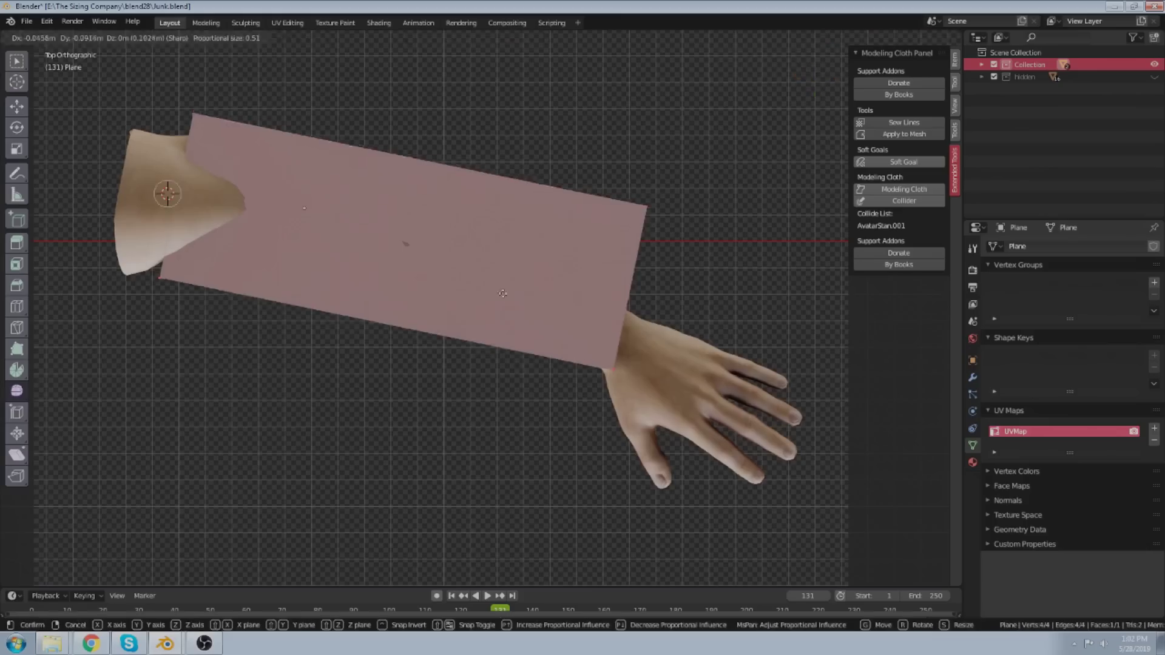
click(539, 350)
key(g)
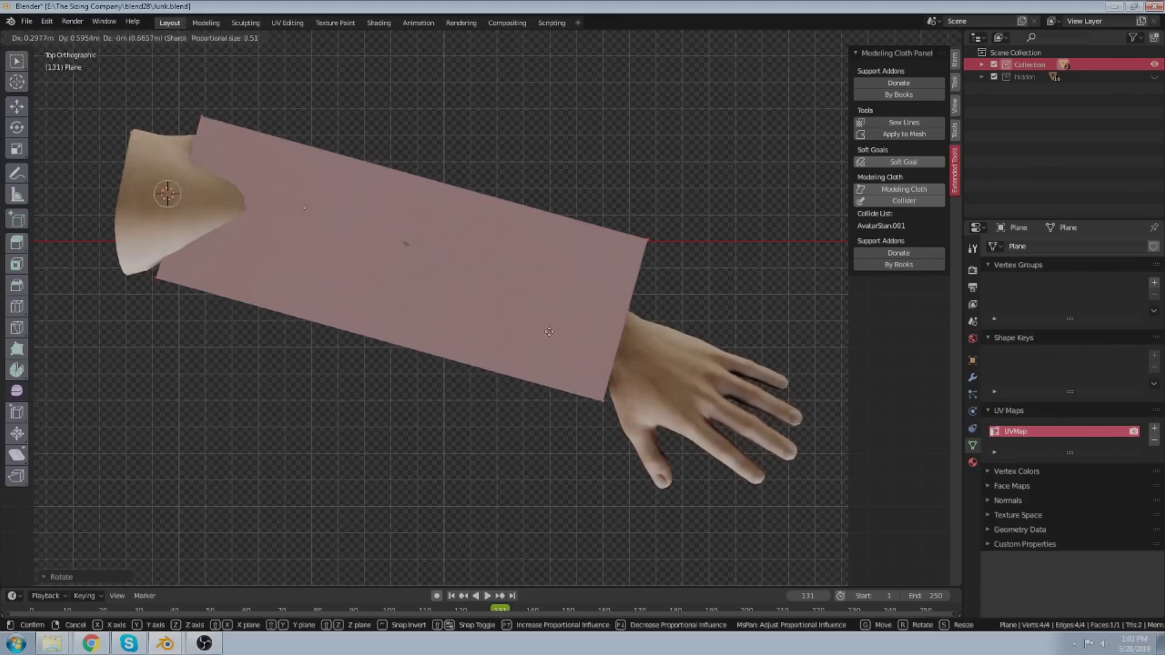
click(546, 336)
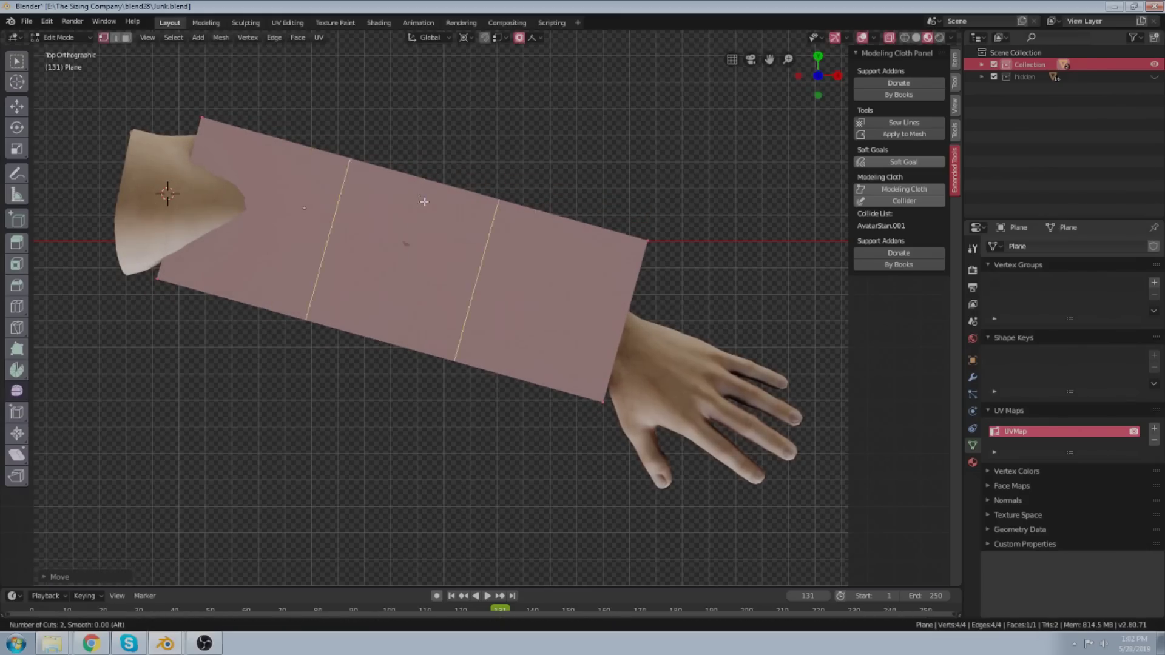
Add two evenly spaced loop cuts across the plane and subdivide the whole mesh into 768 faces.
click(424, 202)
right_click(424, 202)
key(a)
key(a)
key(a)
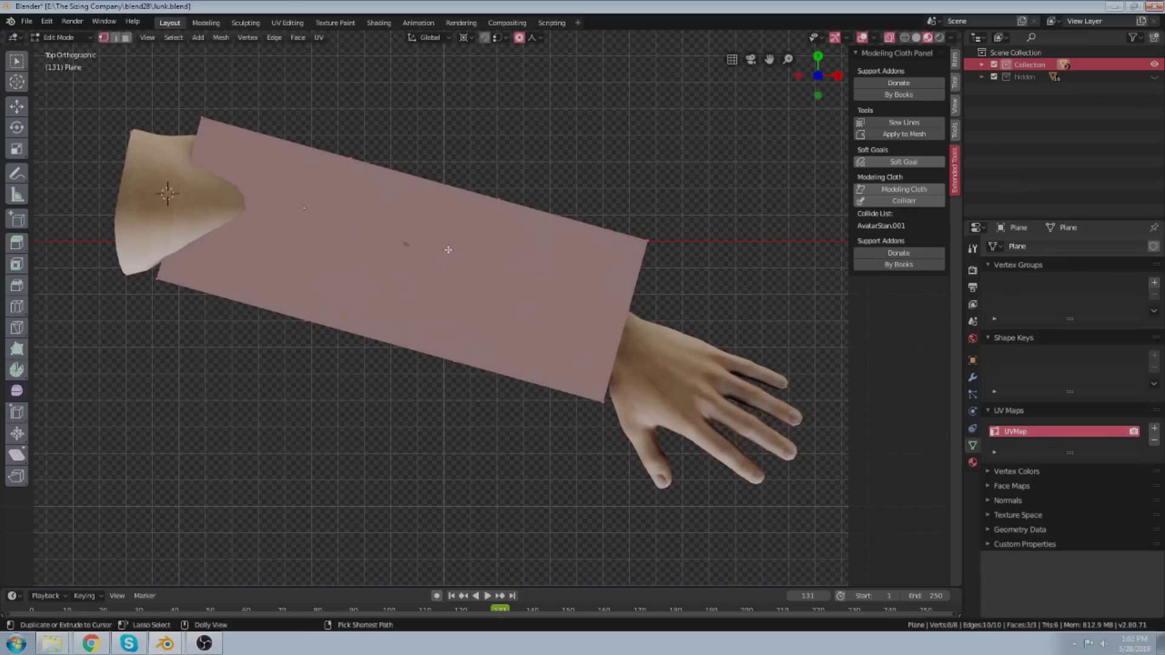
Raise the subdivided plane along Z so it sits above the arm.
middle_drag(449, 311, 574, 227)
key(g)
key(z)
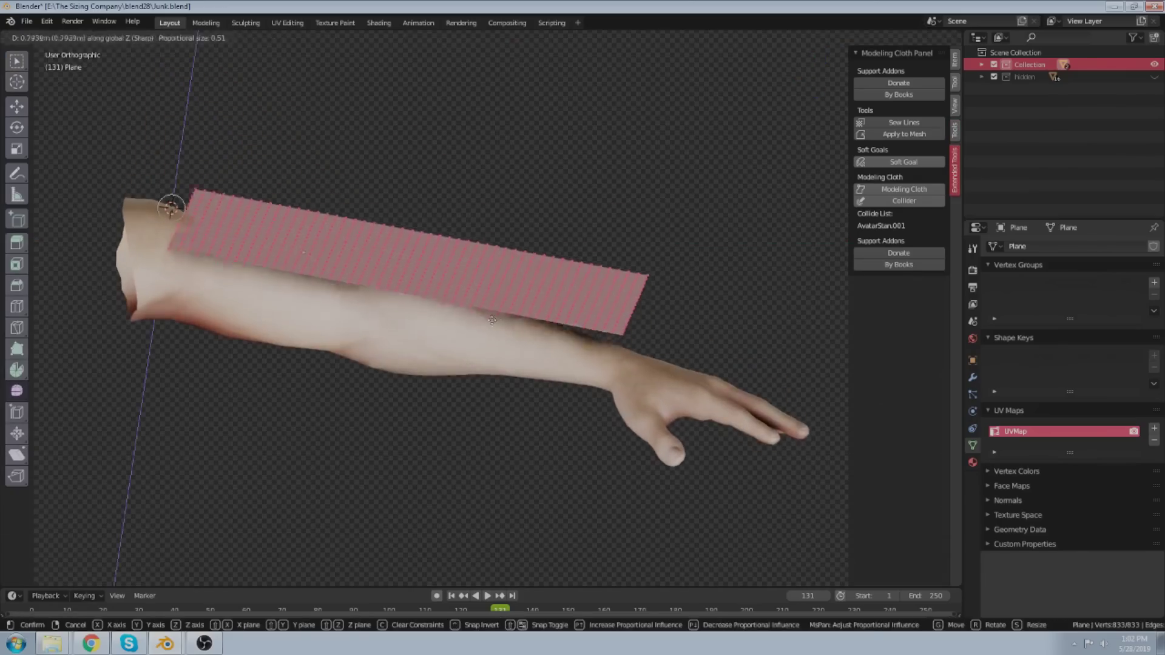
click(494, 309)
Duplicate the whole subdivided plane and move the copy down along Z to below the arm.
middle_drag(494, 310, 460, 340)
scroll(460, 339, up, 3)
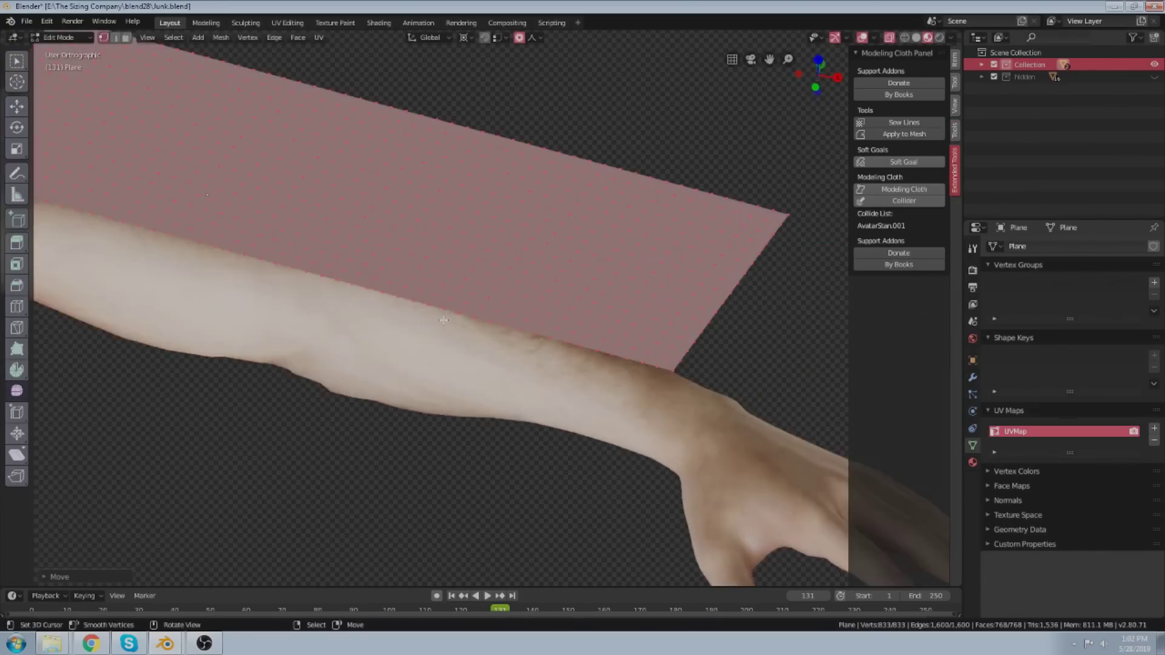
alt+click(473, 327)
scroll(554, 175, down, 3)
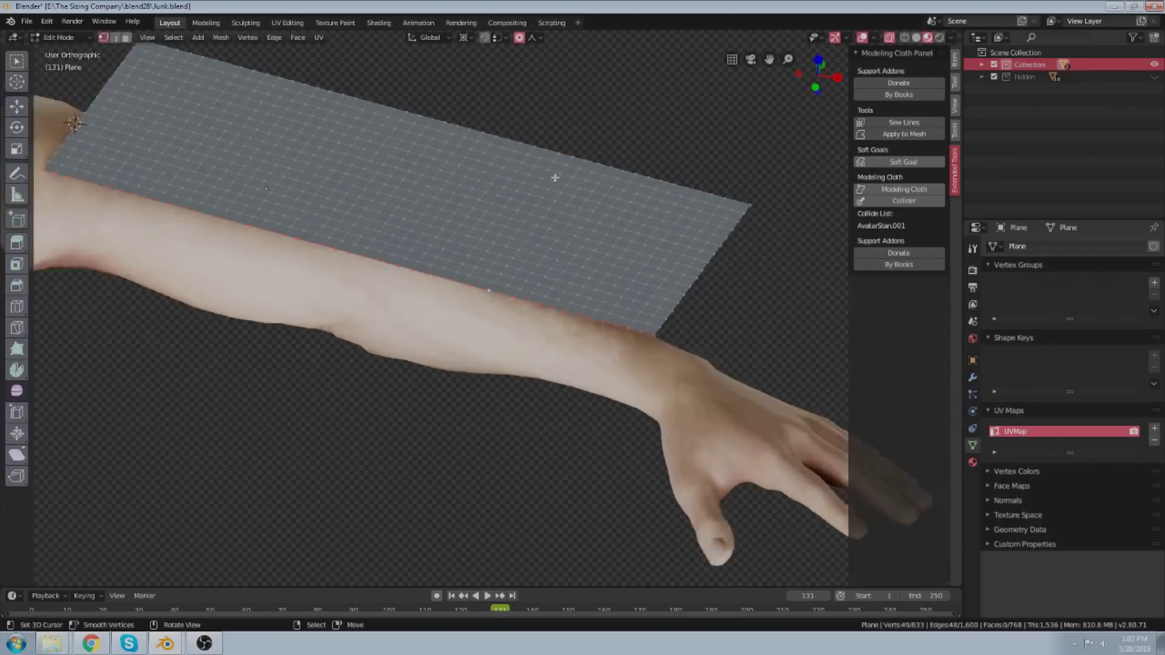
key(a)
middle_drag(436, 305, 465, 250)
key(shift+d)
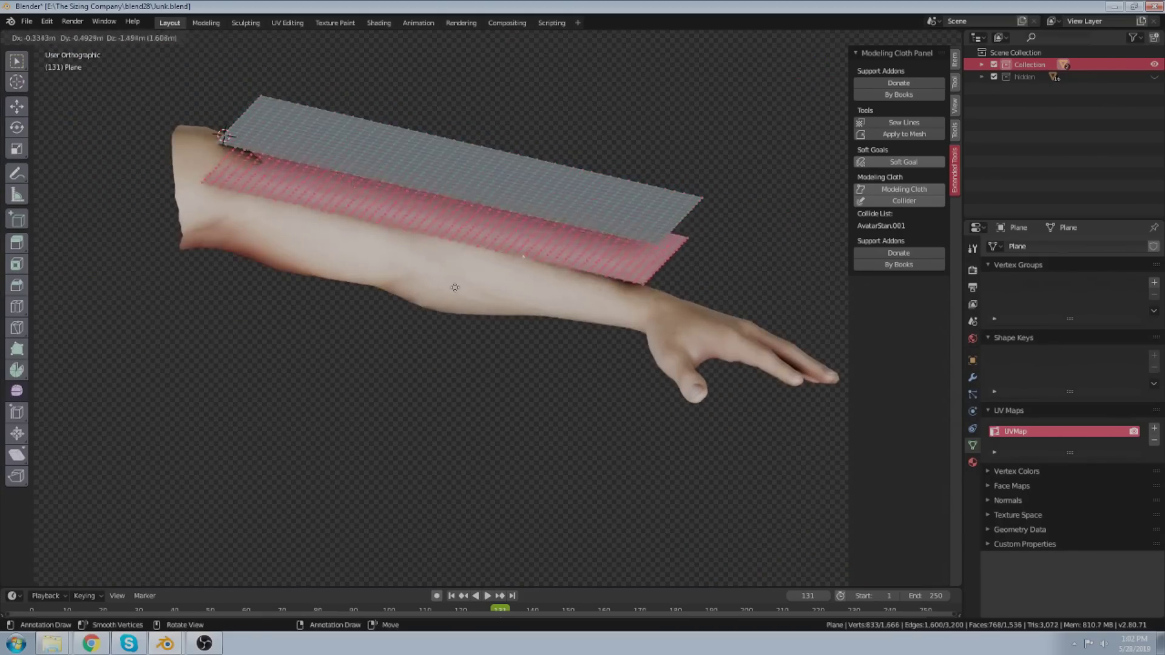
key(z)
click(432, 419)
middle_drag(463, 344, 457, 353)
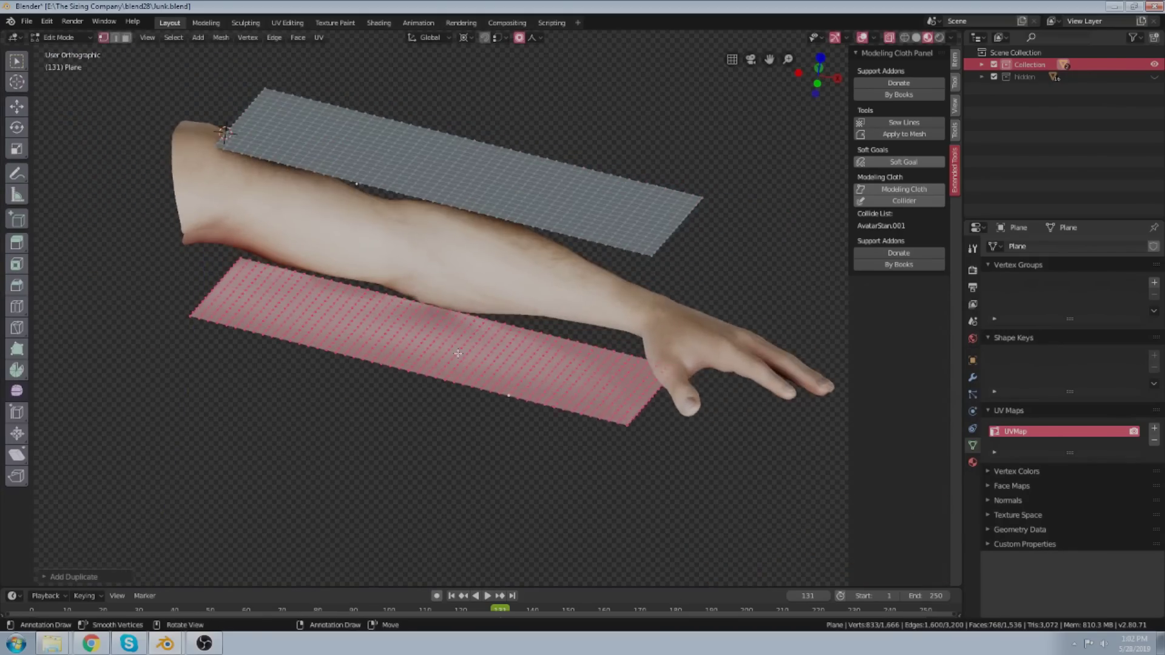
Flip the normals of the lower plane.
key(F3)
text(flip)
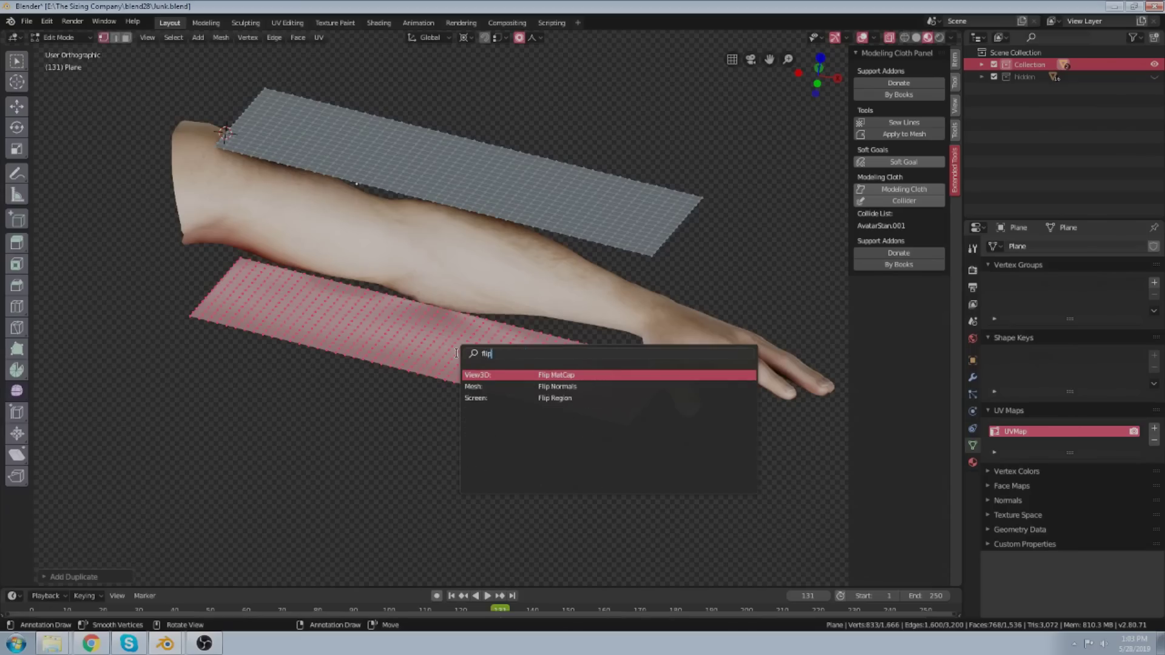
key(Down)
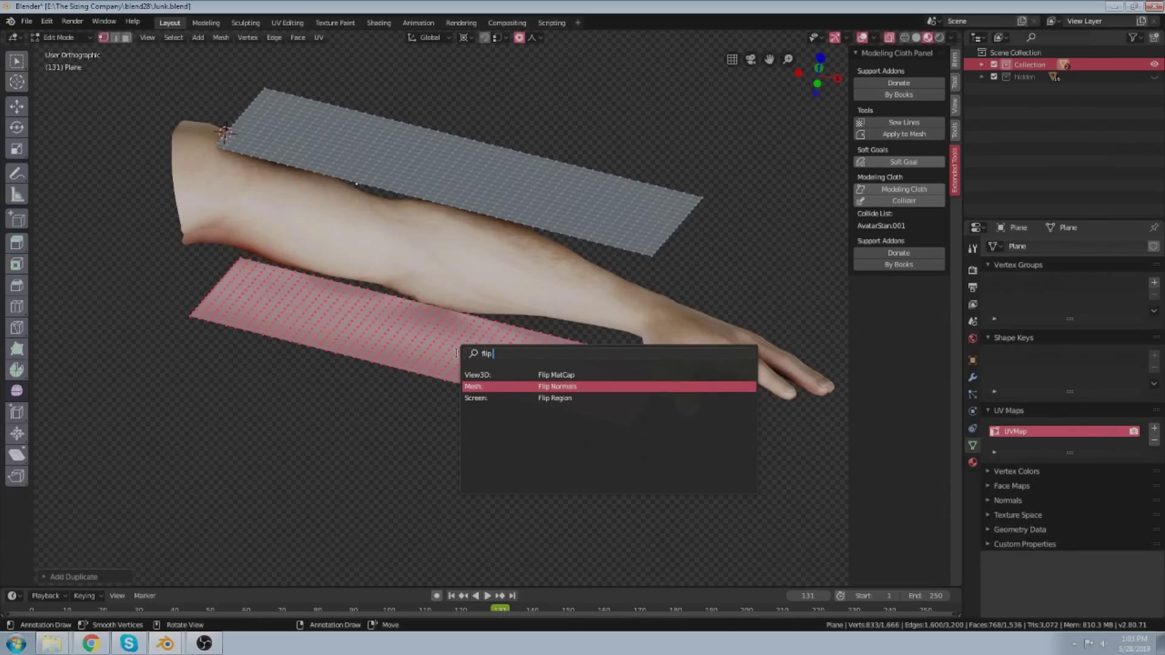
key(Return)
Connect the matching long edges of both planes with Sew Lines and enable Modeling Cloth on the mesh.
scroll(433, 356, up, 4)
alt+click(416, 388)
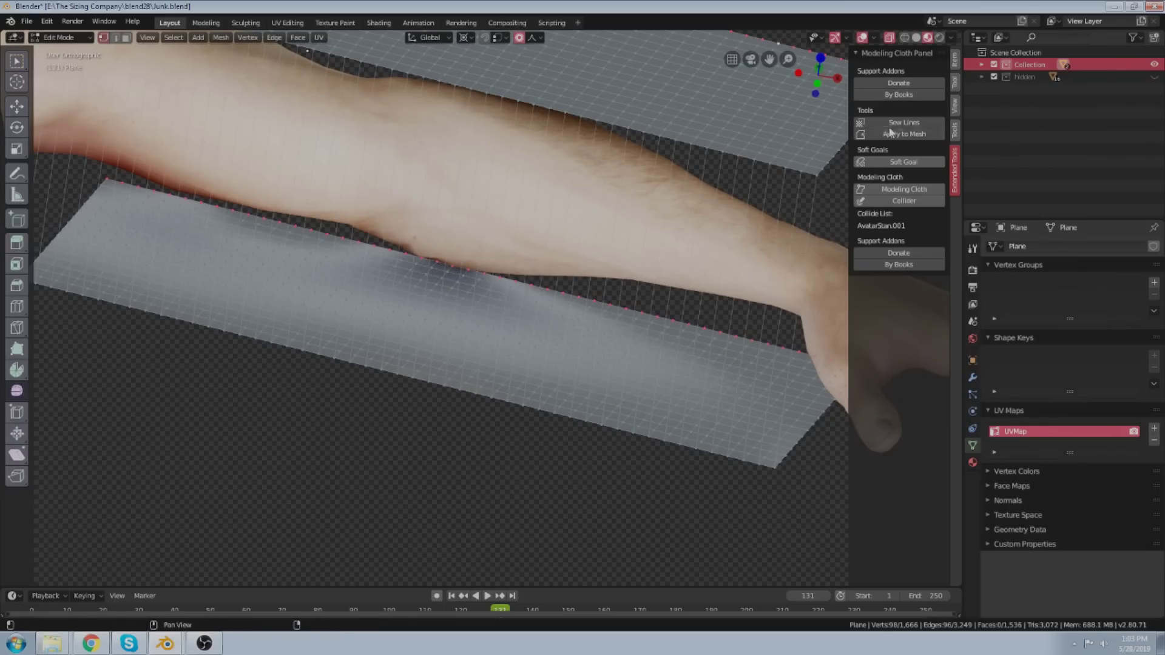
click(893, 126)
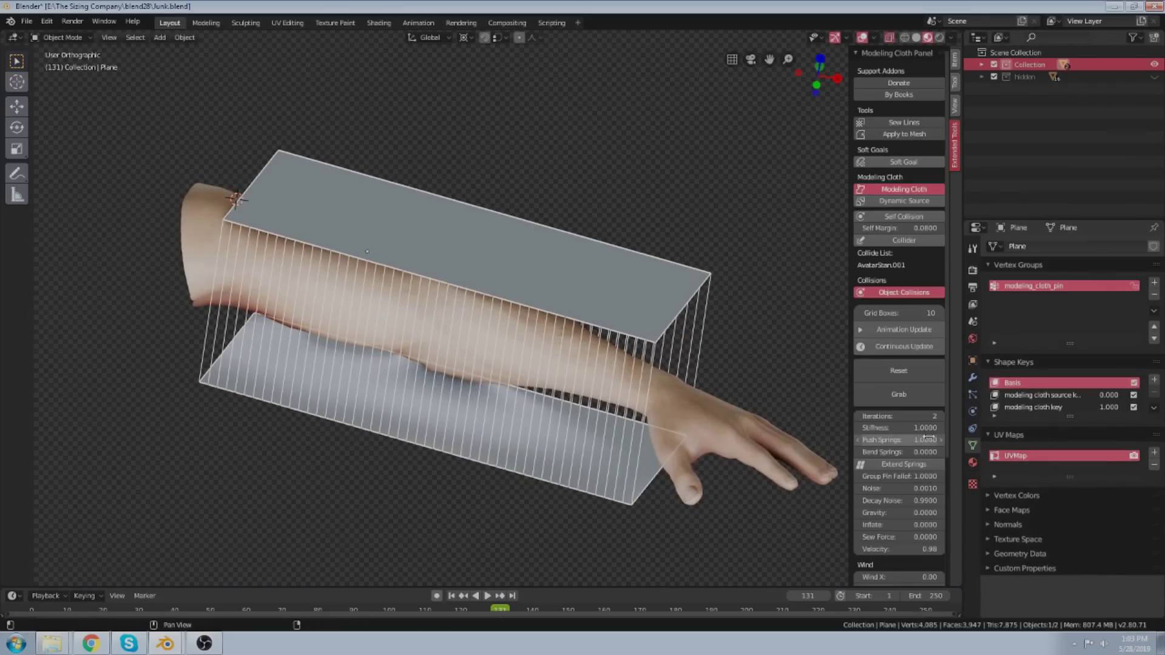
Set Velocity to 0.50 and Sew Force to 0.024 with Continuous Update running, and view the panels closing around the arm.
scroll(893, 465, down, 2)
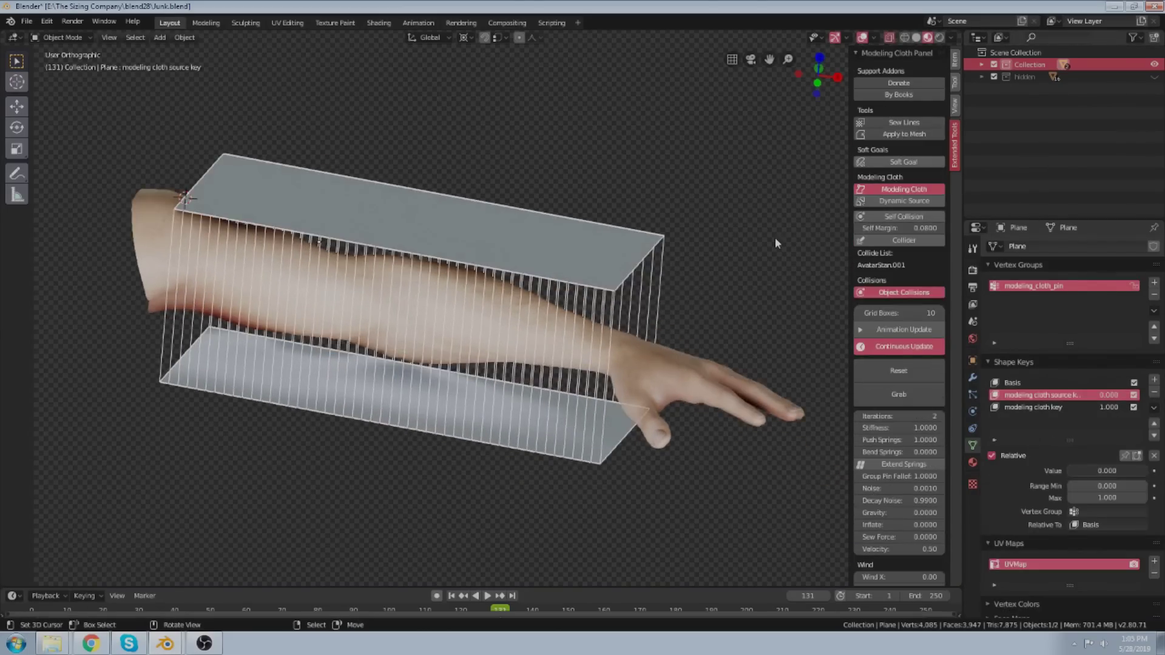
click(883, 351)
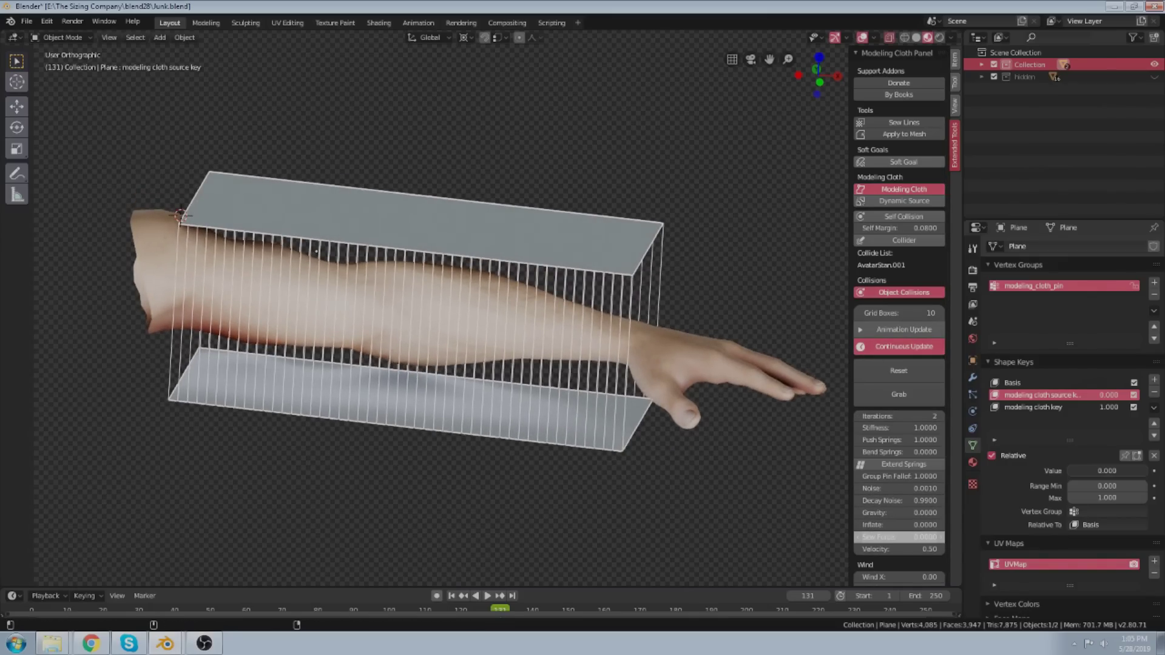
drag(898, 537, 913, 537)
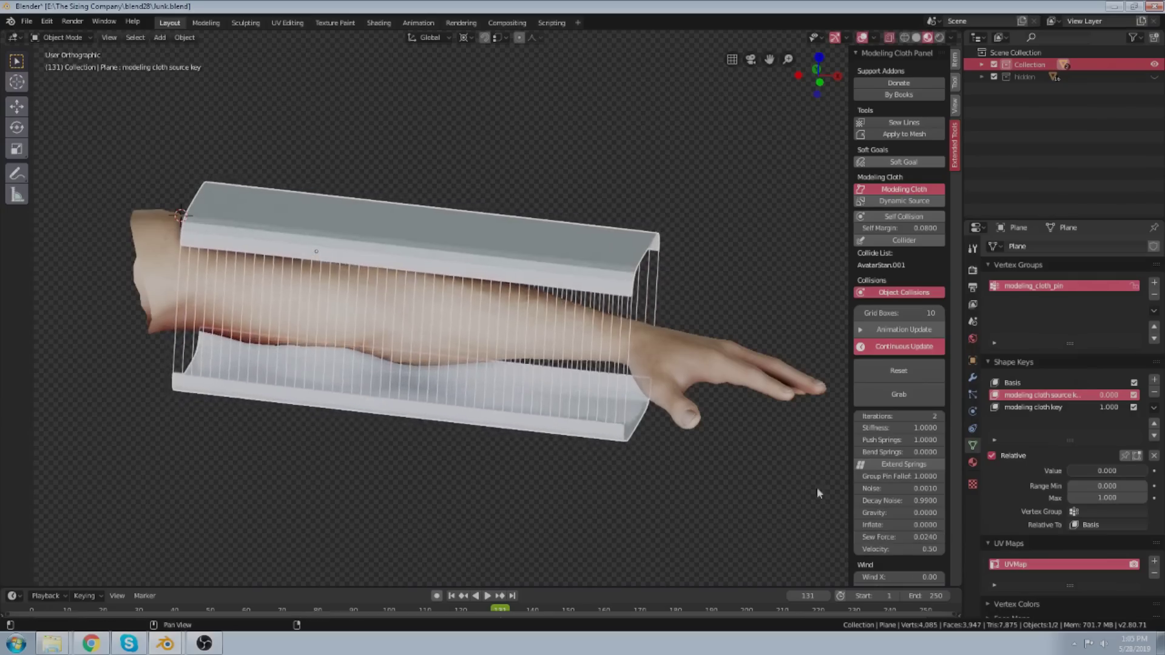
scroll(548, 350, up, 2)
middle_drag(559, 342, 502, 281)
scroll(565, 359, down, 2)
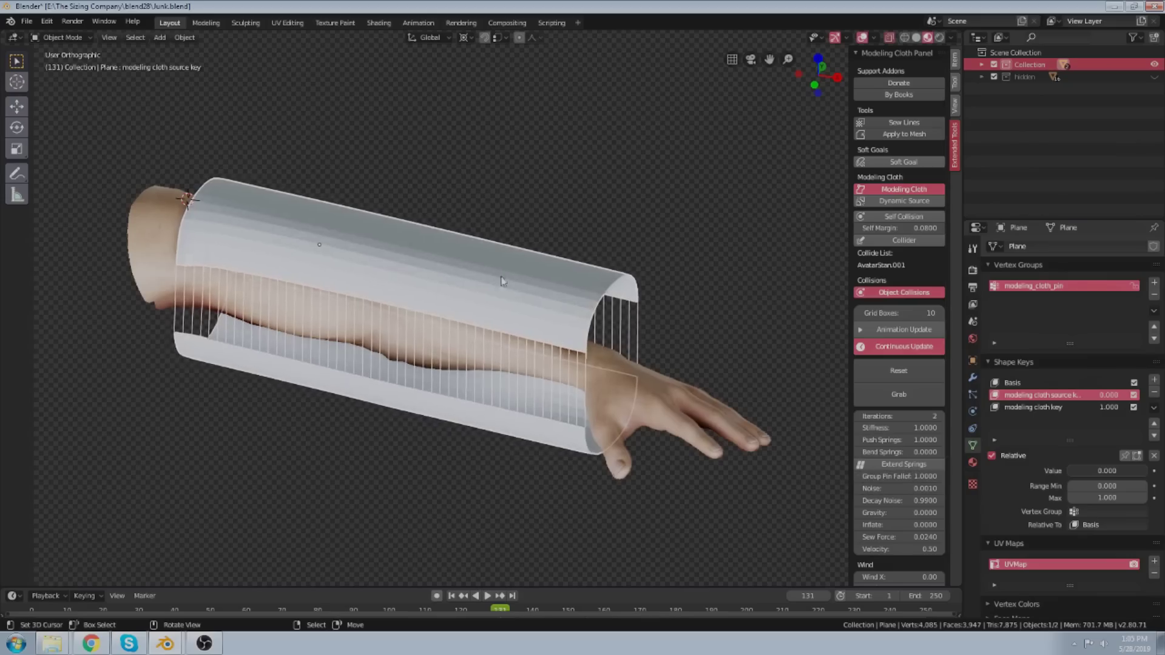
Increase Sew Force to 1.0 and inspect the sleeve sewn around the arm.
scroll(490, 256, up, 1)
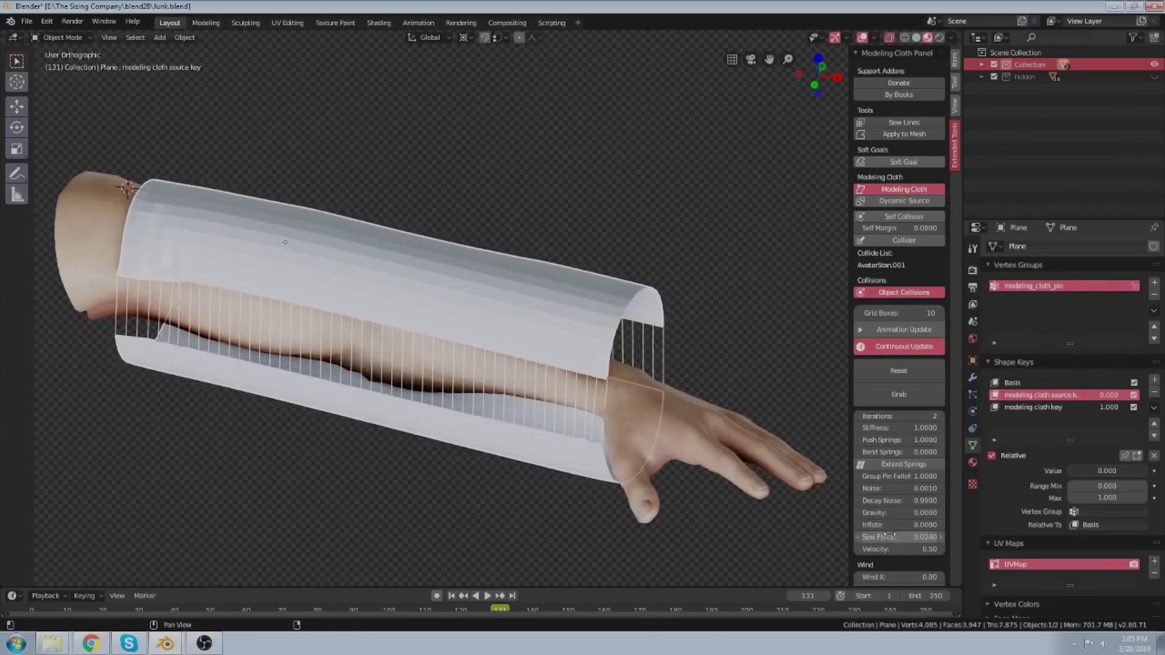
drag(892, 535, 1162, 535)
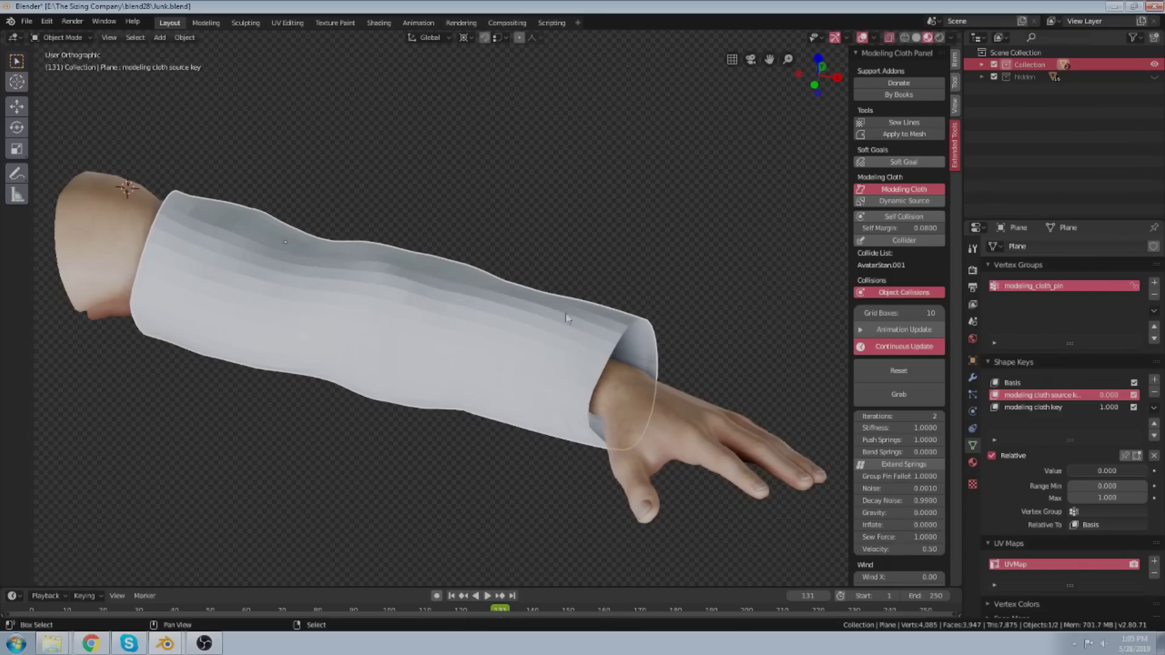
middle_drag(567, 318, 488, 346)
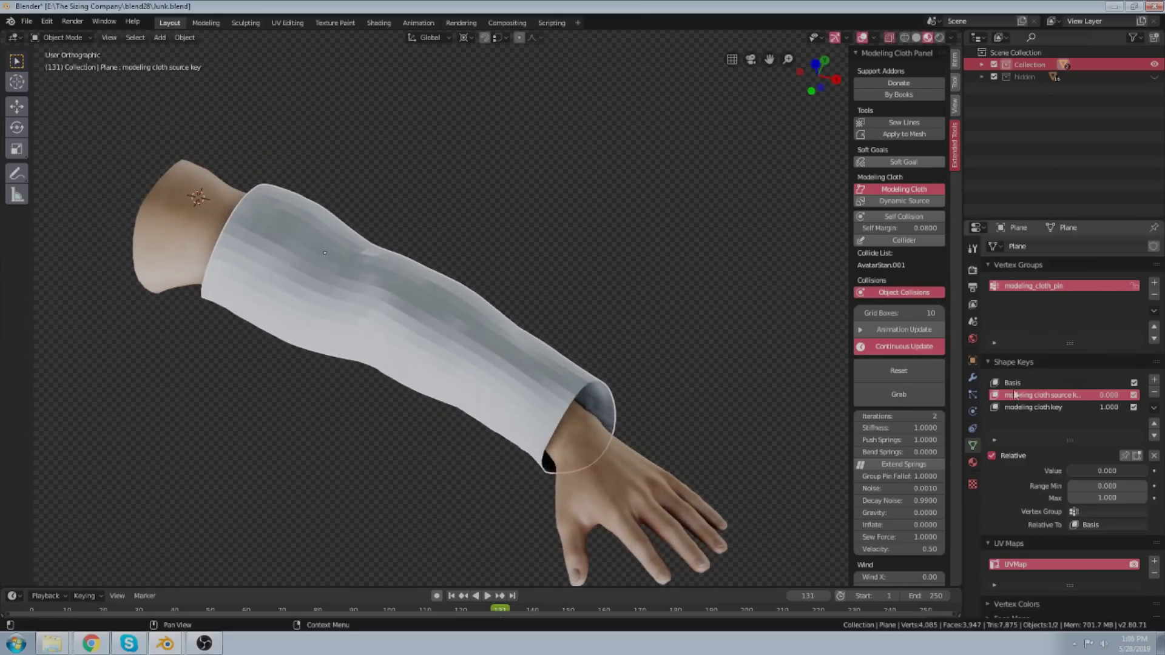
Edit the modeling cloth source key in top view and rotate all panels -15.1° to align with the X axis.
key(Tab)
middle_drag(576, 279, 618, 337)
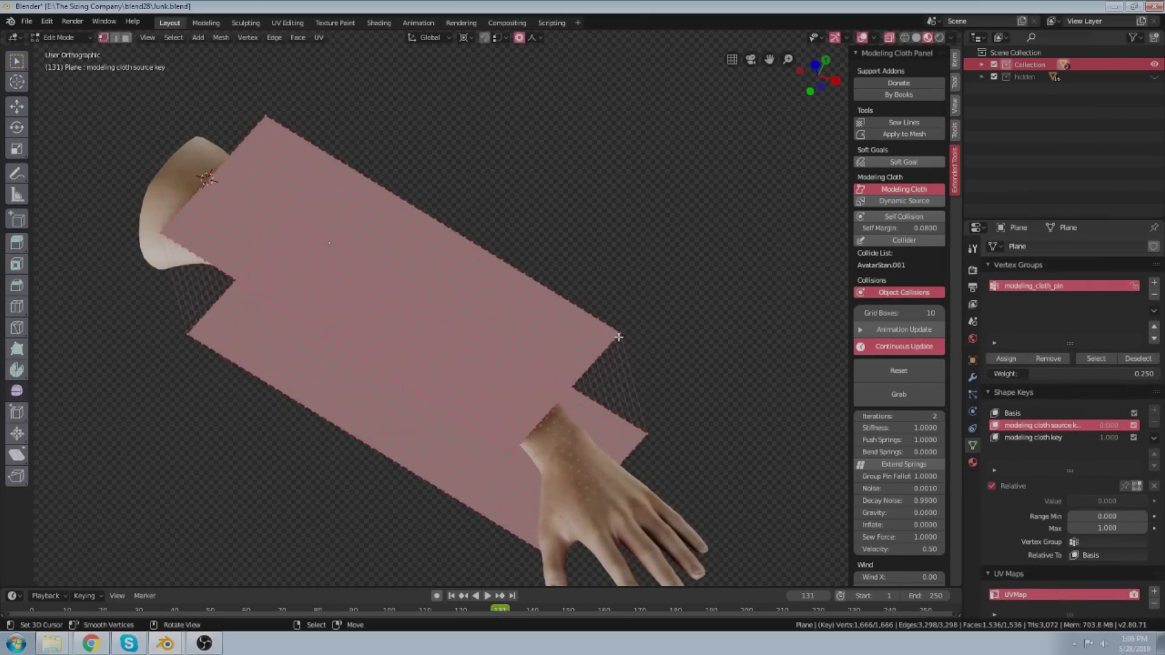
key(KP_7)
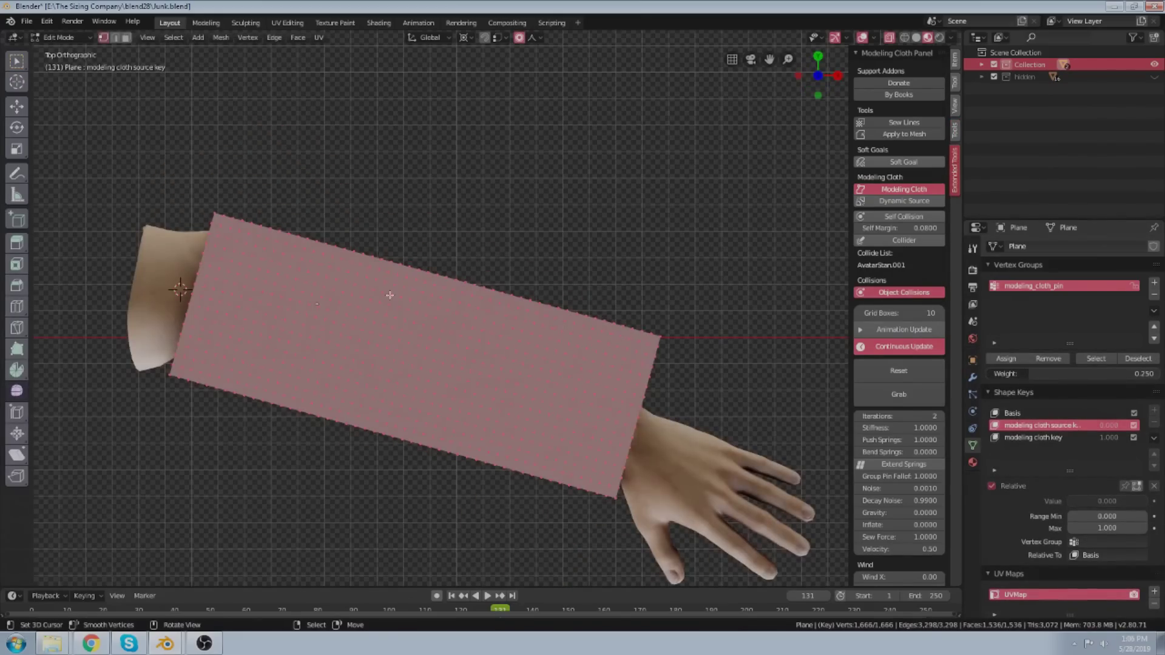
key(r)
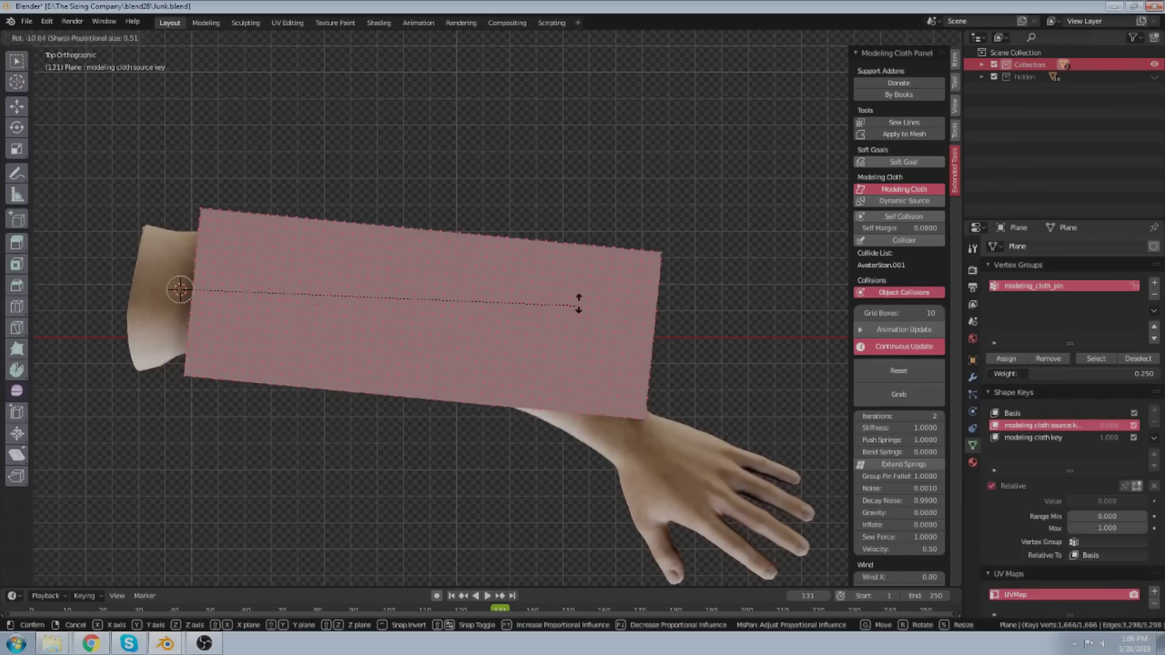
key(Escape)
key(r)
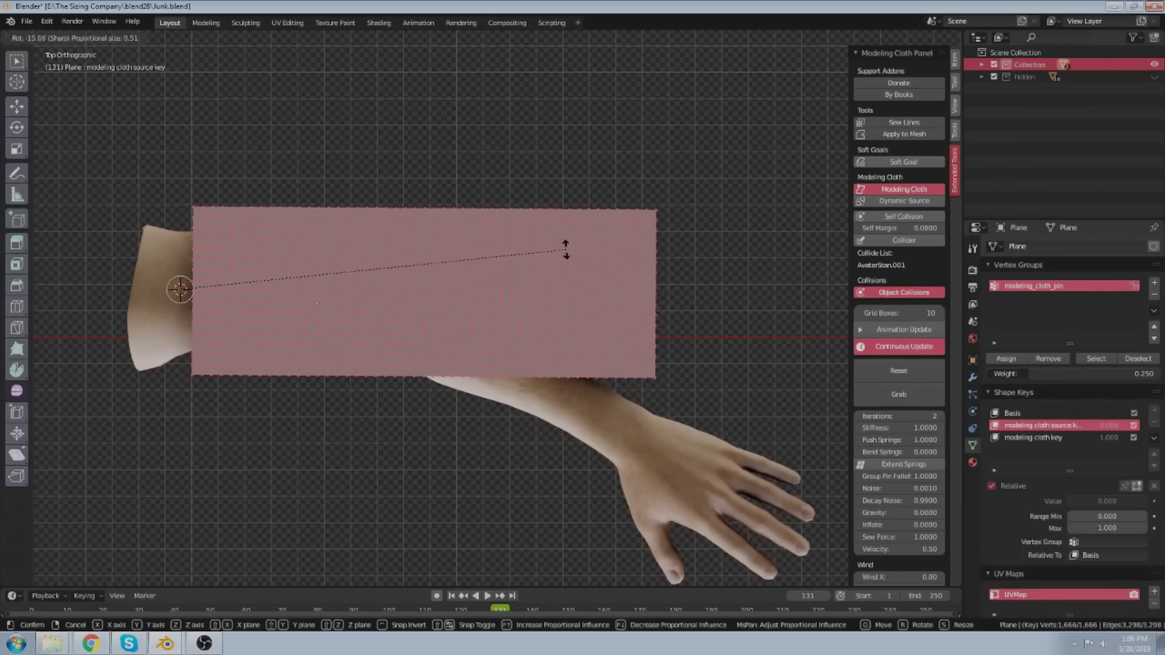
click(567, 251)
key(Tab)
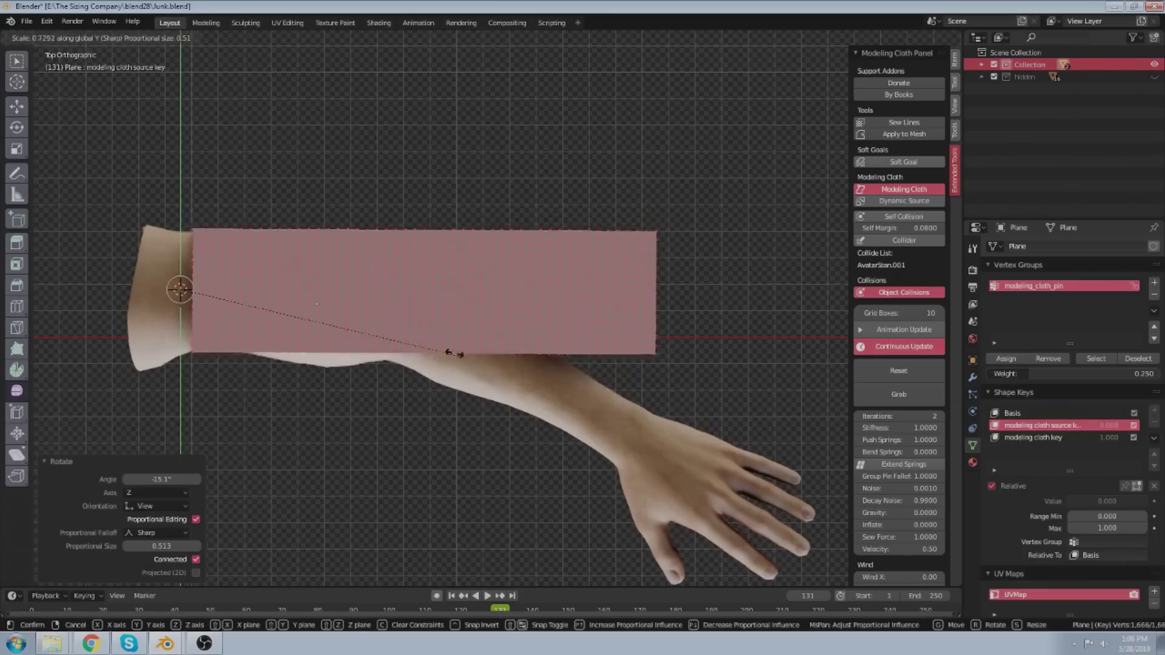
Scale the source-key panels narrower along the global Y axis and inspect the sleeve's fit around the arm.
middle_drag(450, 410, 482, 293)
scroll(460, 307, up, 3)
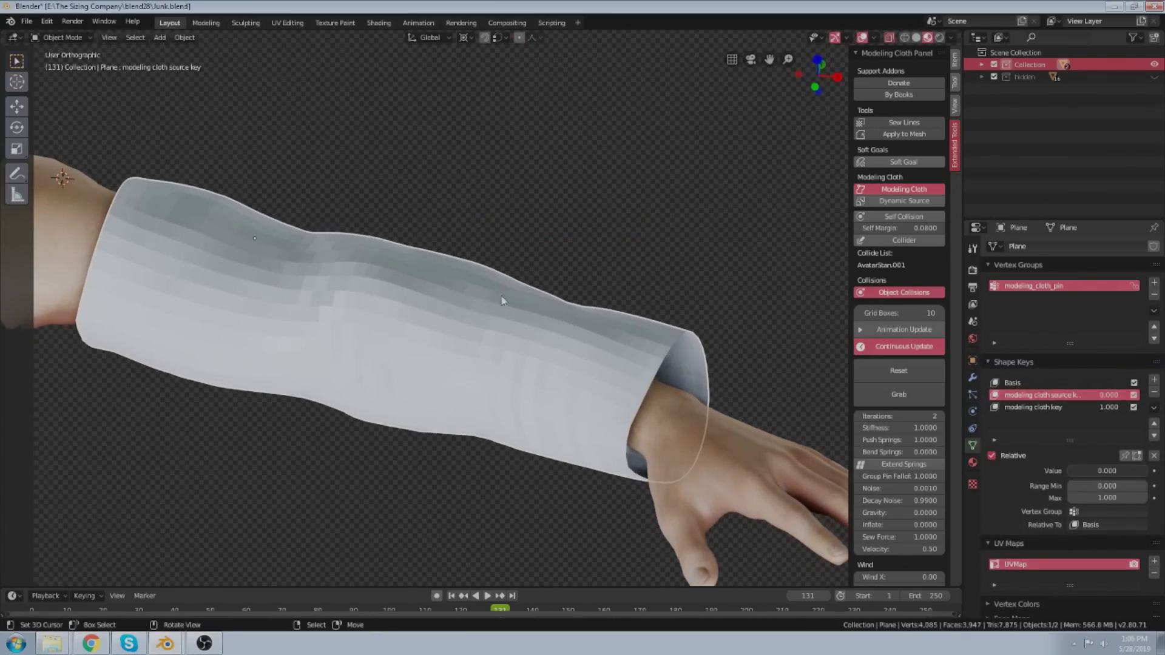
click(872, 347)
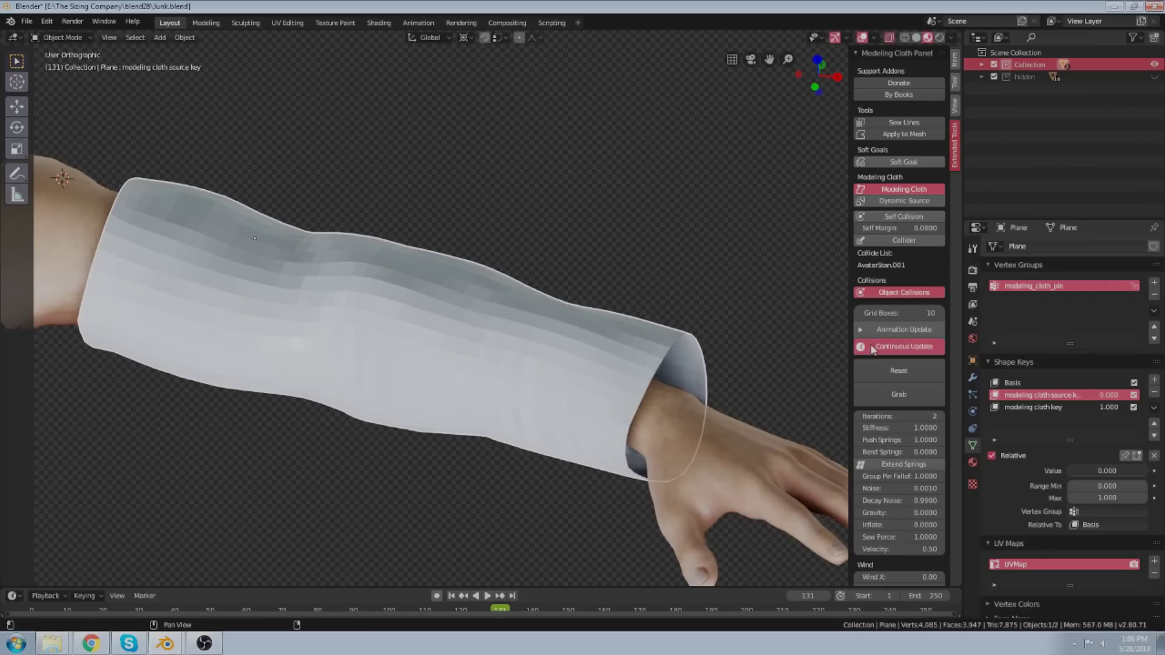
Select the arm and set its collider Outer Margin to 0.0620.
click(729, 428)
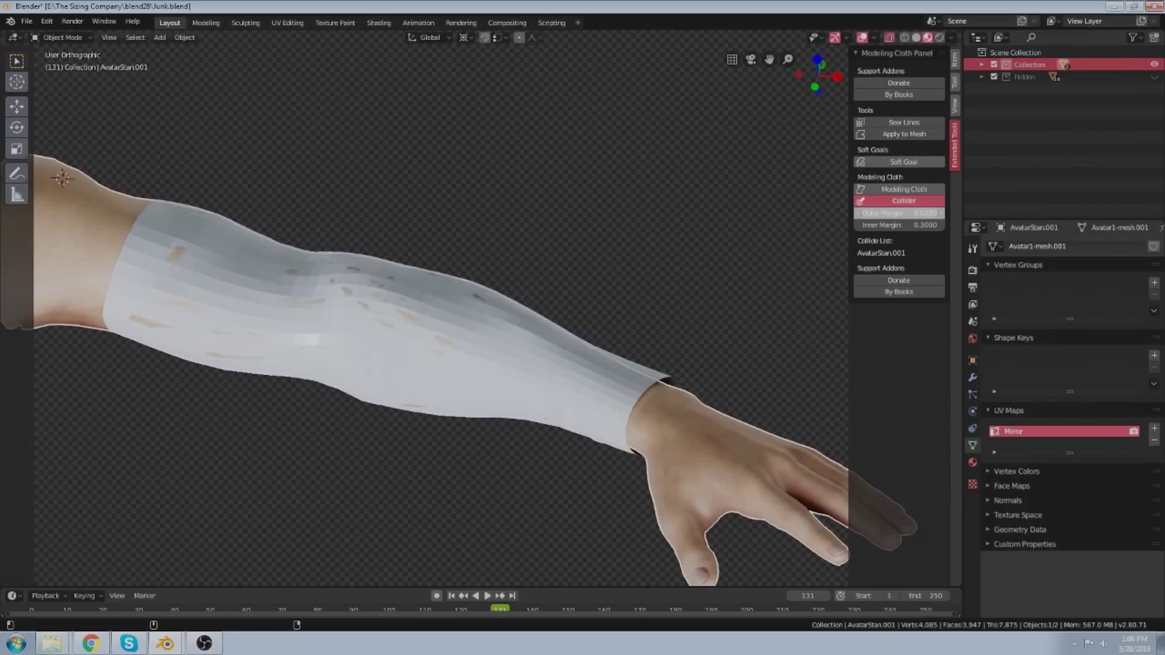
middle_drag(806, 234, 790, 273)
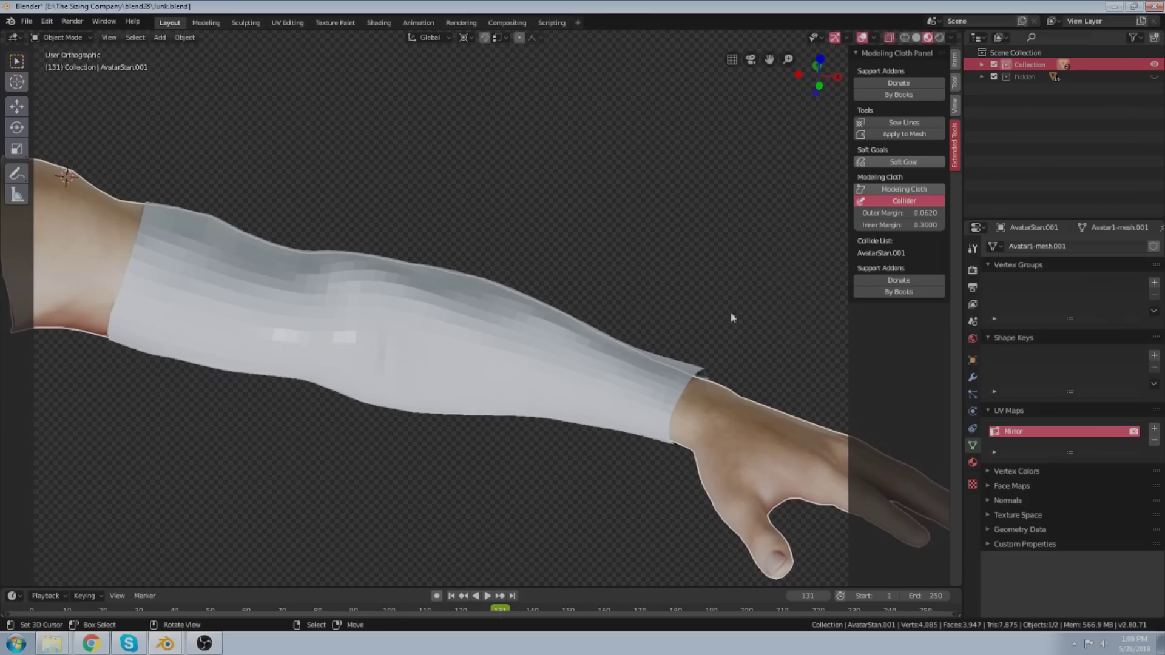
Set the sleeve's Inflate to -0.0480, stop Continuous Update and inspect the fit along the arm.
click(672, 361)
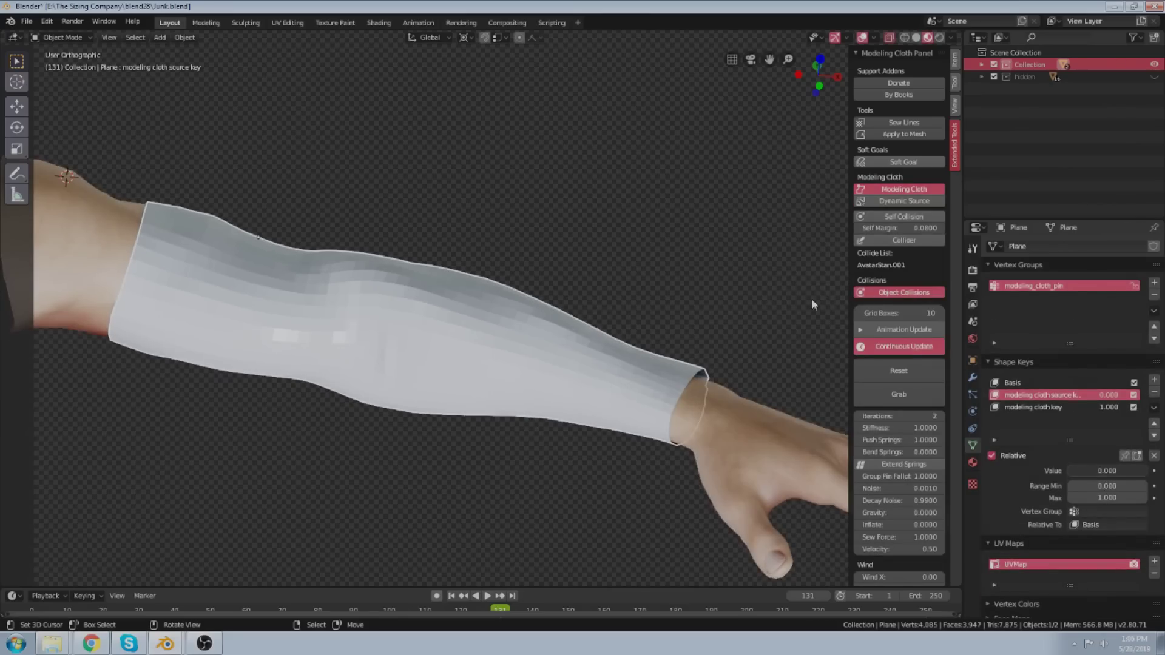
middle_drag(811, 301, 352, 355)
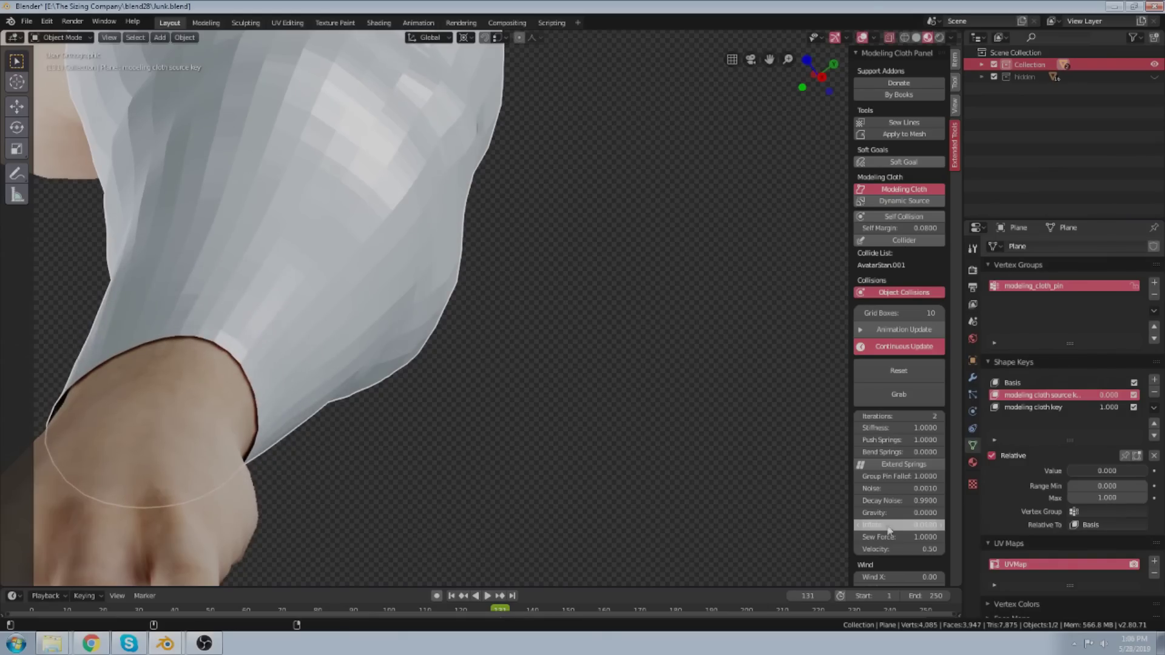
middle_drag(286, 314, 510, 433)
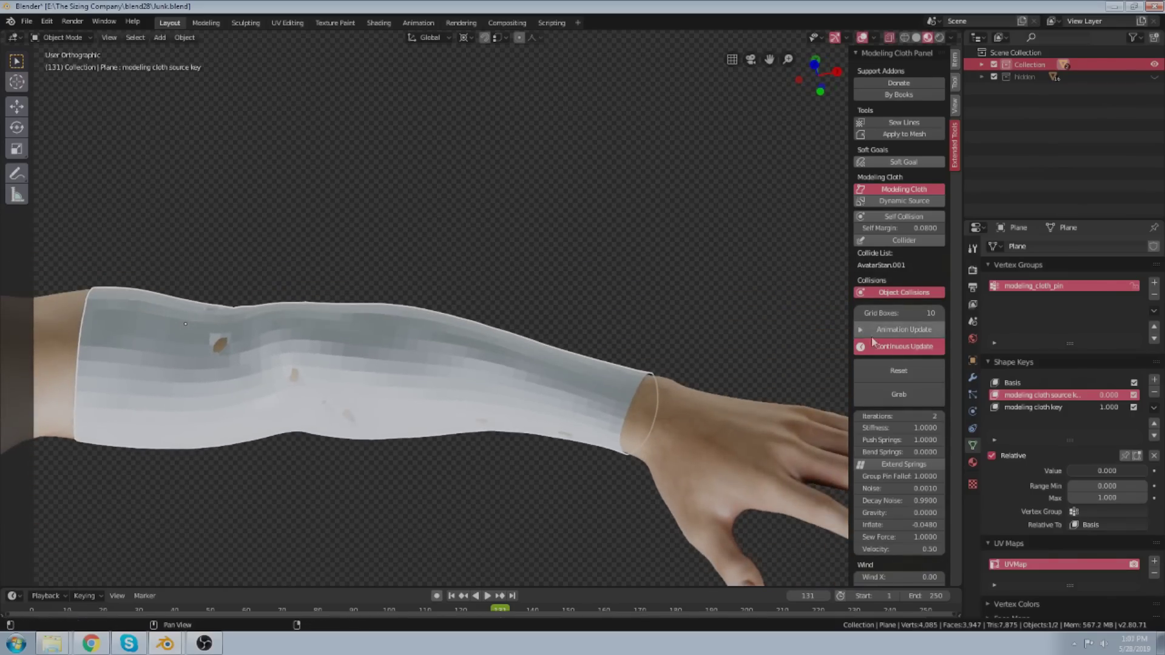
middle_drag(411, 294, 466, 260)
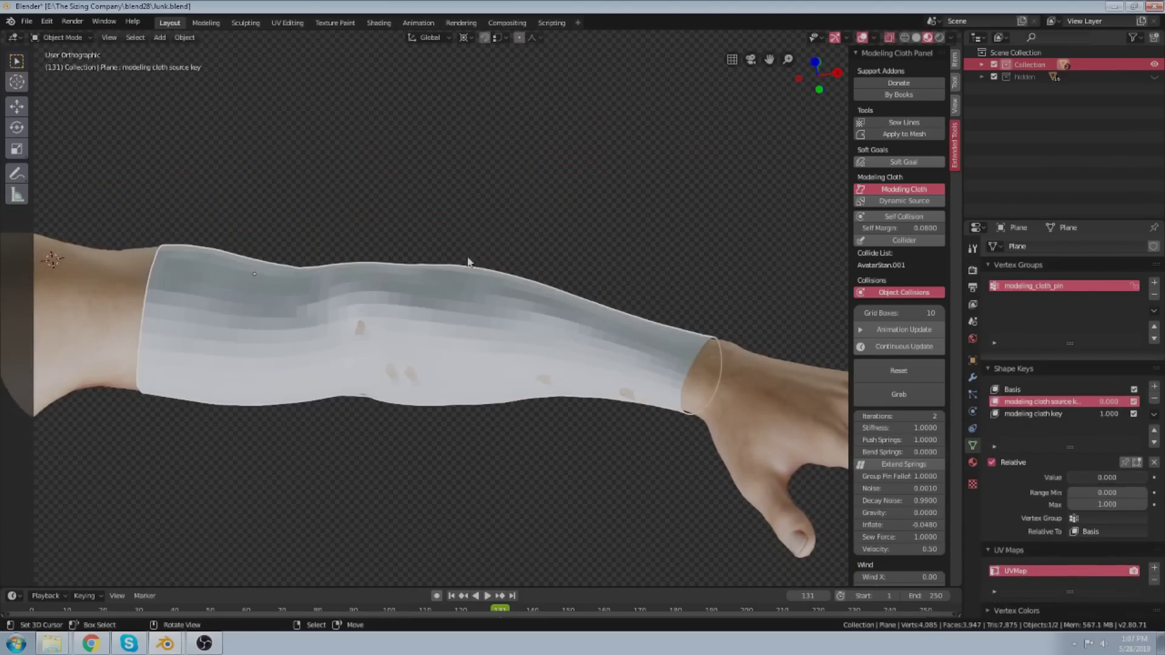
scroll(545, 348, down, 2)
middle_drag(545, 355, 361, 305)
scroll(539, 405, up, 2)
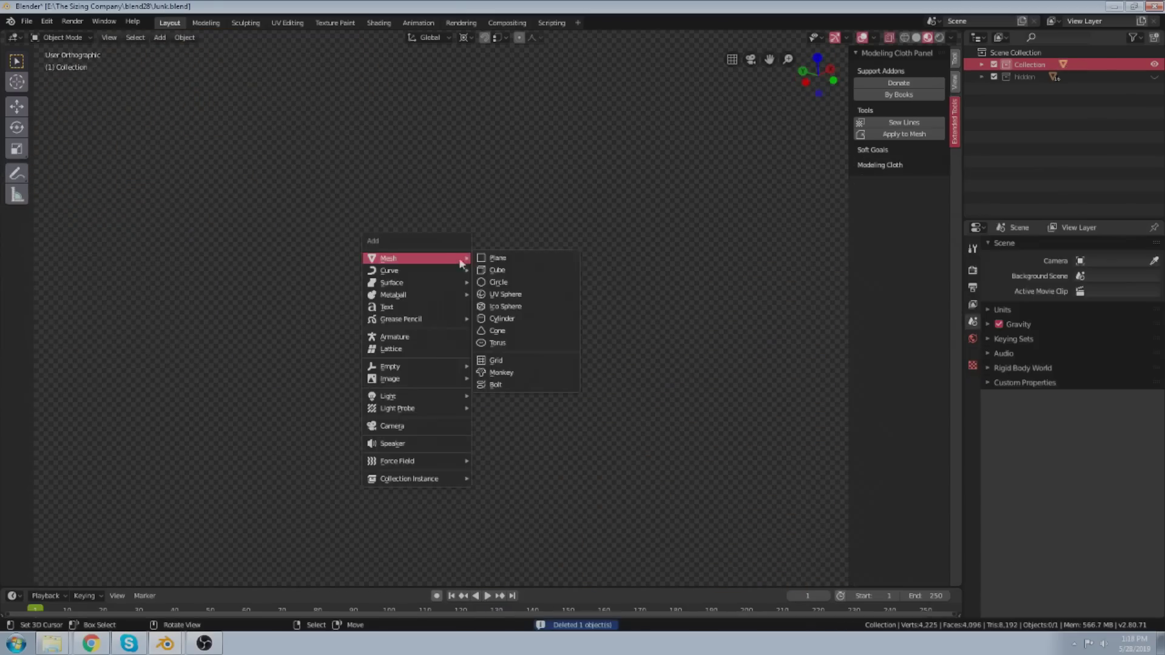
Add a new plane and subdivide it repeatedly with single cuts into a 16 by 16 grid of faces.
click(485, 262)
key(Tab)
key(ctrl+d)
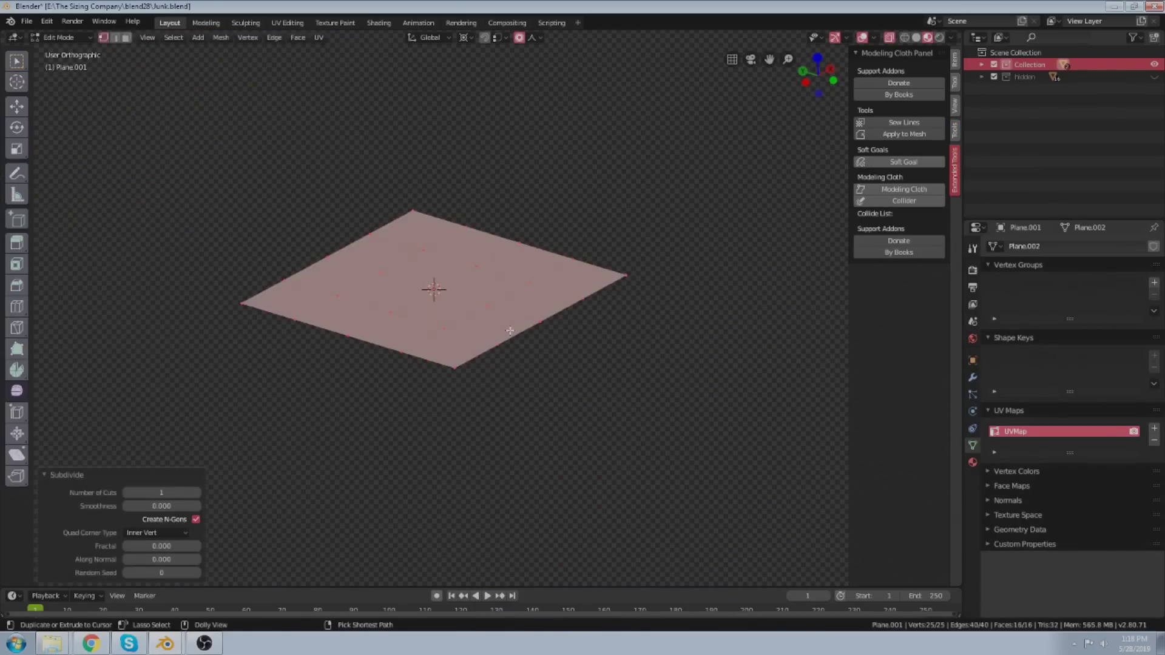
shift+middle_drag(510, 331, 542, 347)
key(Tab)
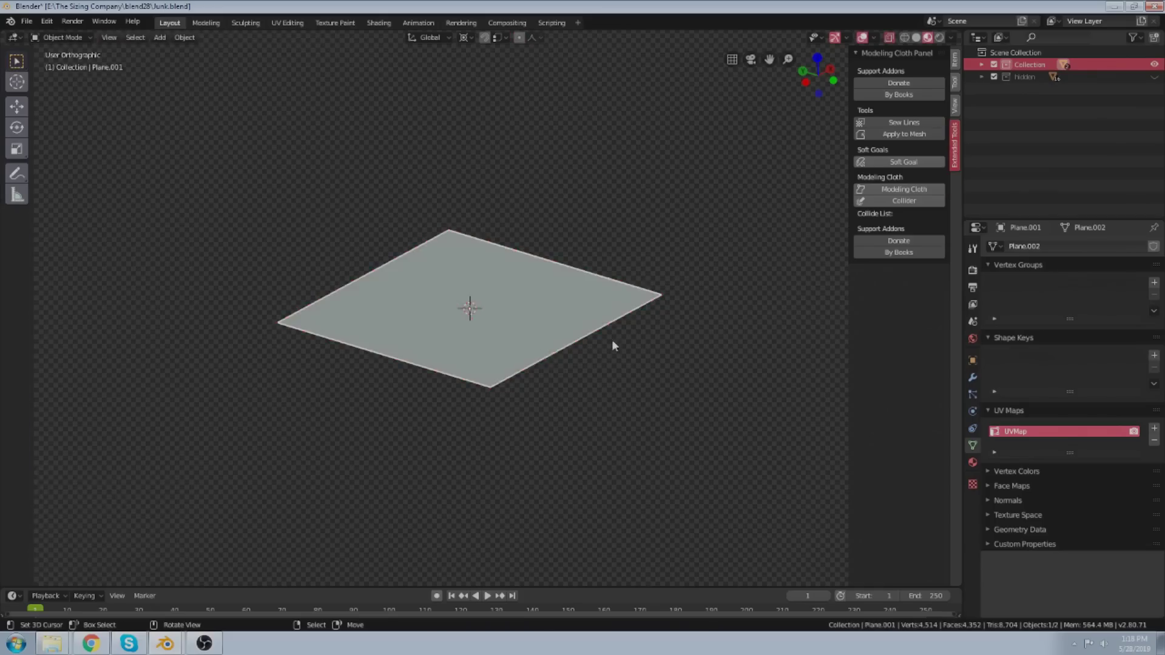
Enable Modeling Cloth on the subdivided plane.
middle_drag(613, 346, 615, 366)
click(923, 192)
scroll(909, 532, down, 1)
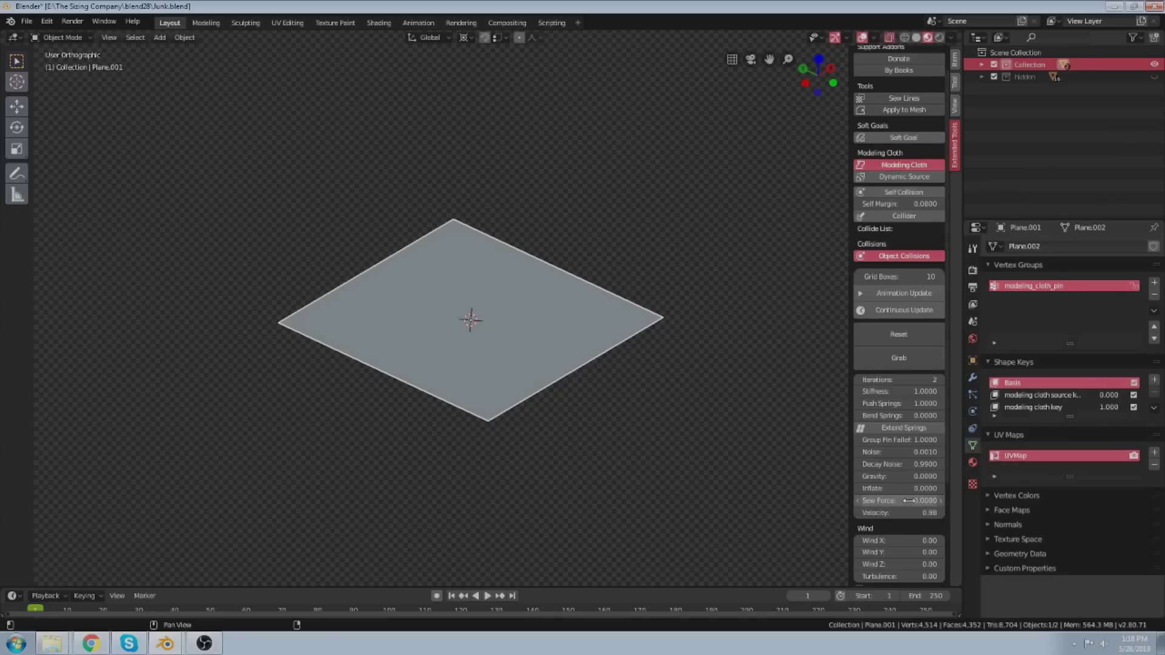
Select the vertices along one outer edge of the plane and assign them to the modeling_cloth_pin group with weight 0.250.
key(Tab)
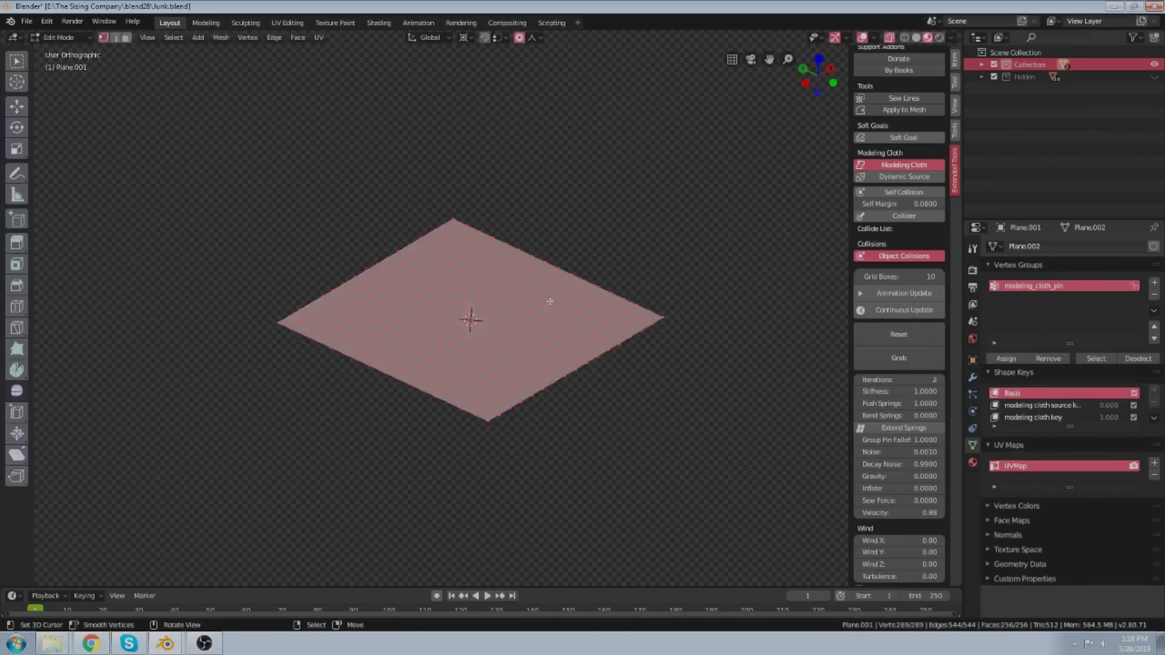
scroll(549, 300, up, 1)
alt+right_click(585, 270)
middle_drag(549, 380, 533, 361)
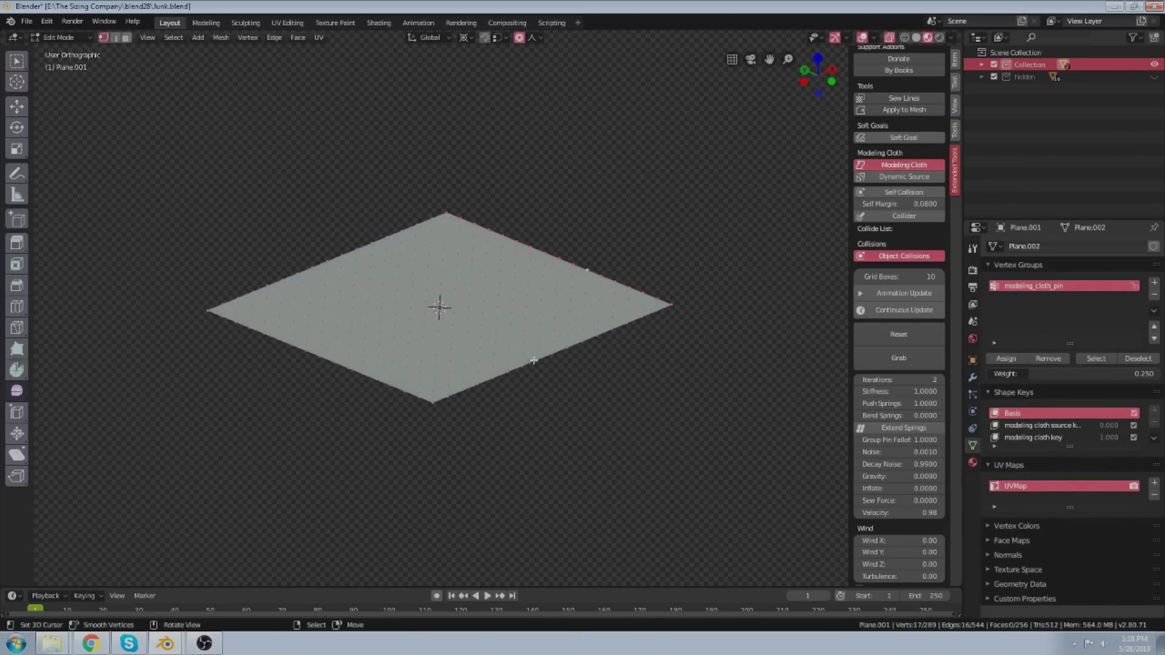
scroll(440, 301, up, 3)
scroll(470, 282, down, 2)
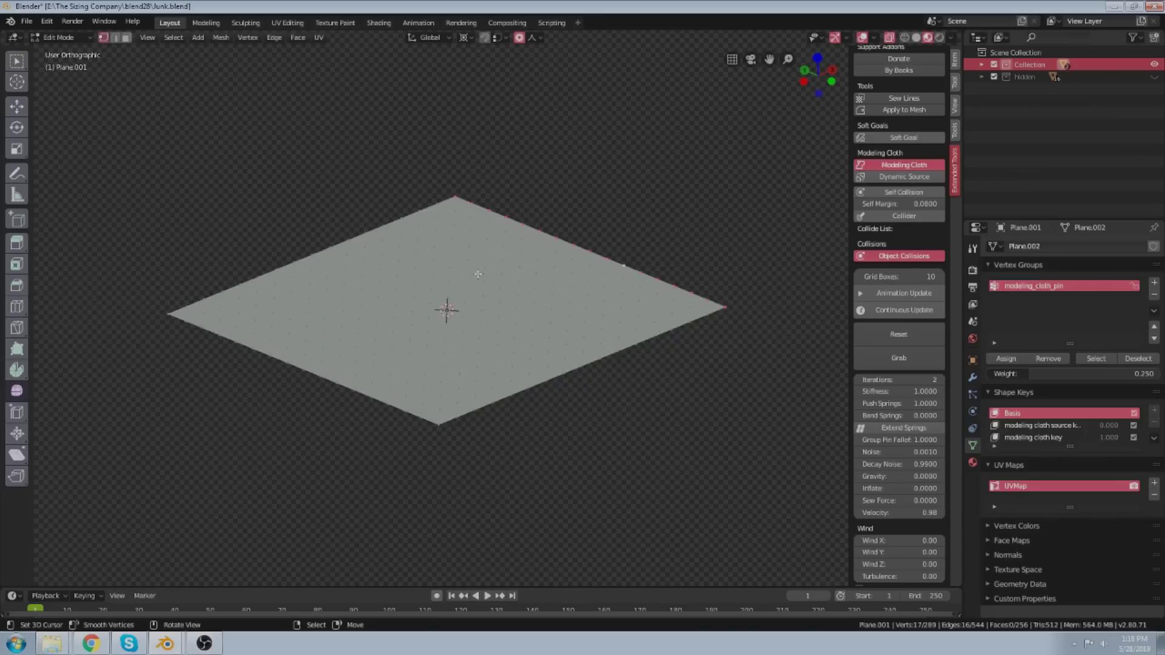
scroll(478, 273, up, 1)
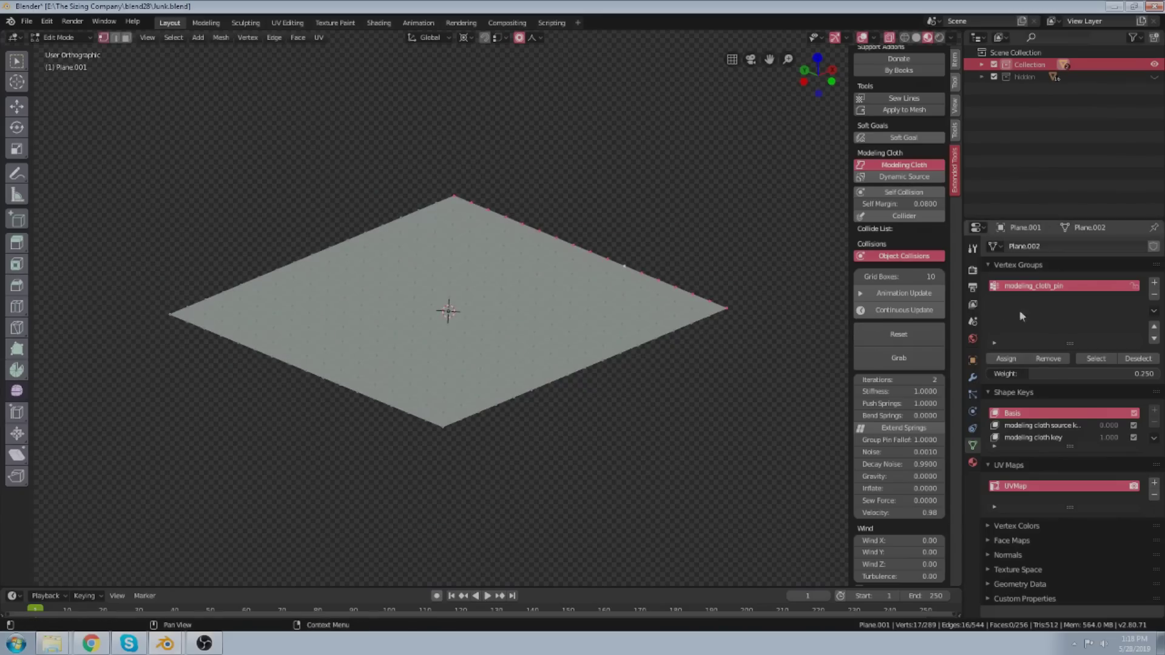
click(1008, 359)
key(Tab)
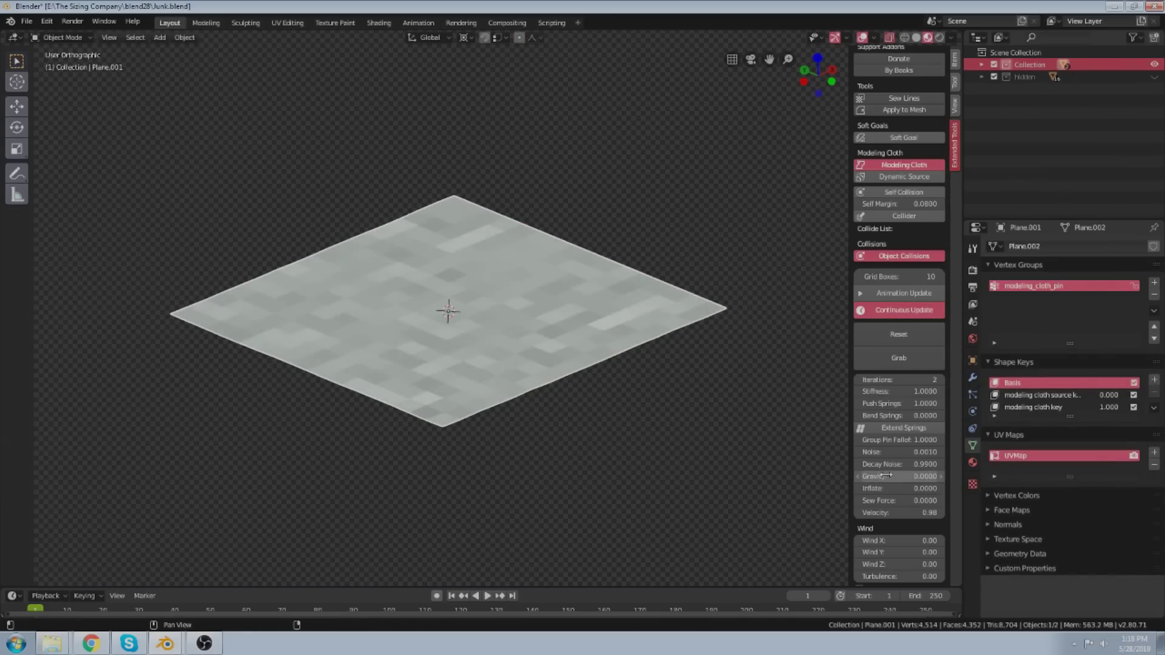
Set Gravity to -0.2100 with Continuous Update running so the plane hangs from its pinned edge.
drag(898, 476, 874, 476)
shift+middle_drag(581, 304, 510, 214)
scroll(510, 215, down, 1)
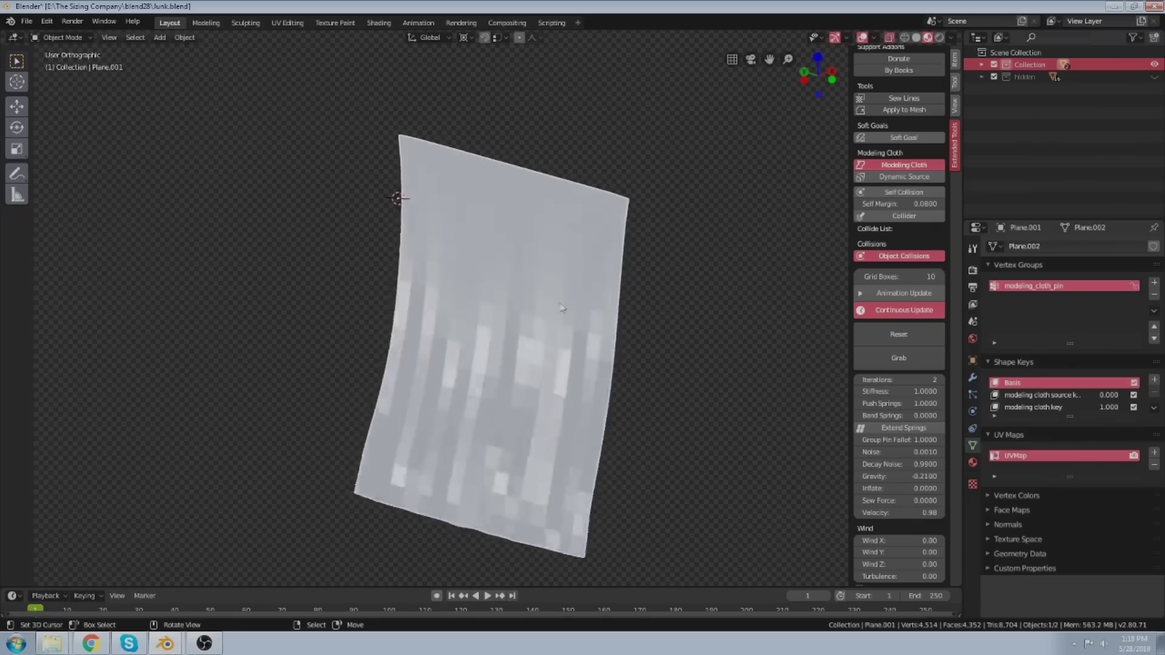
Set Velocity to 1 and reset the cloth to watch it swing without damping.
click(901, 513)
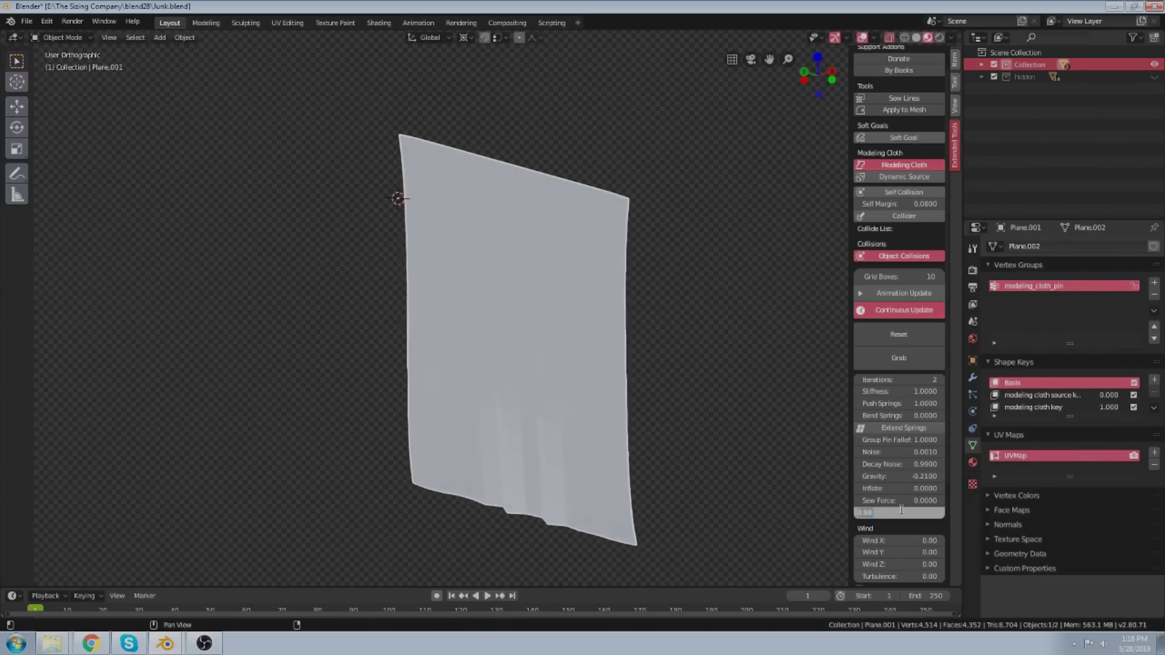
text(1)
key(Return)
click(899, 335)
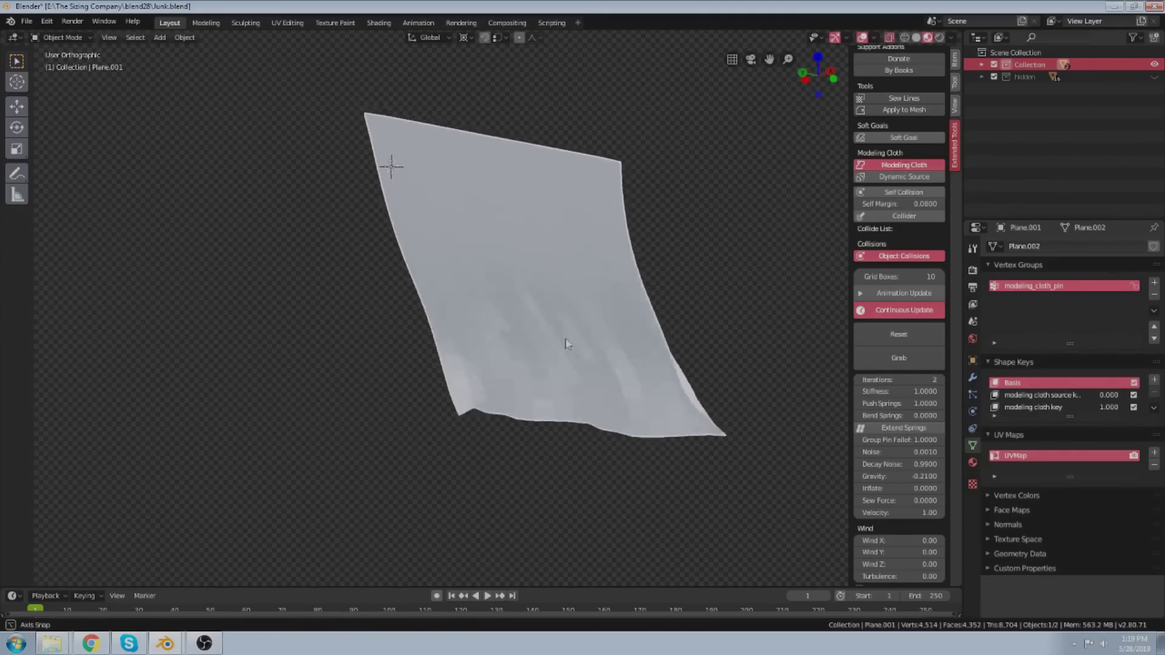
click(895, 514)
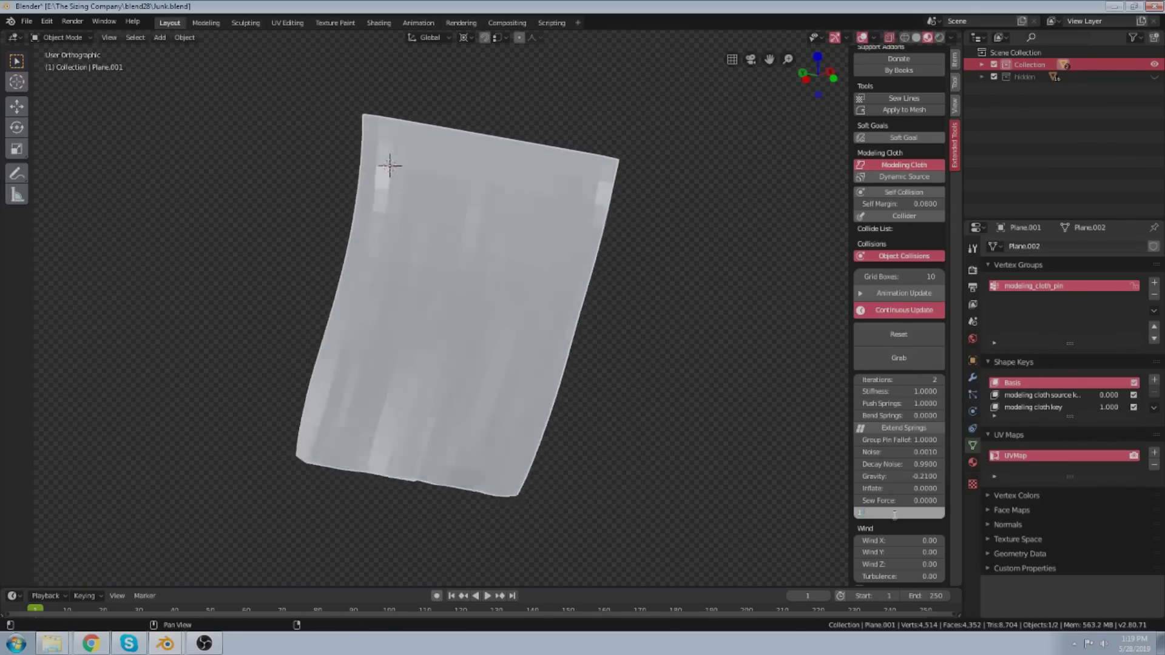
key(Escape)
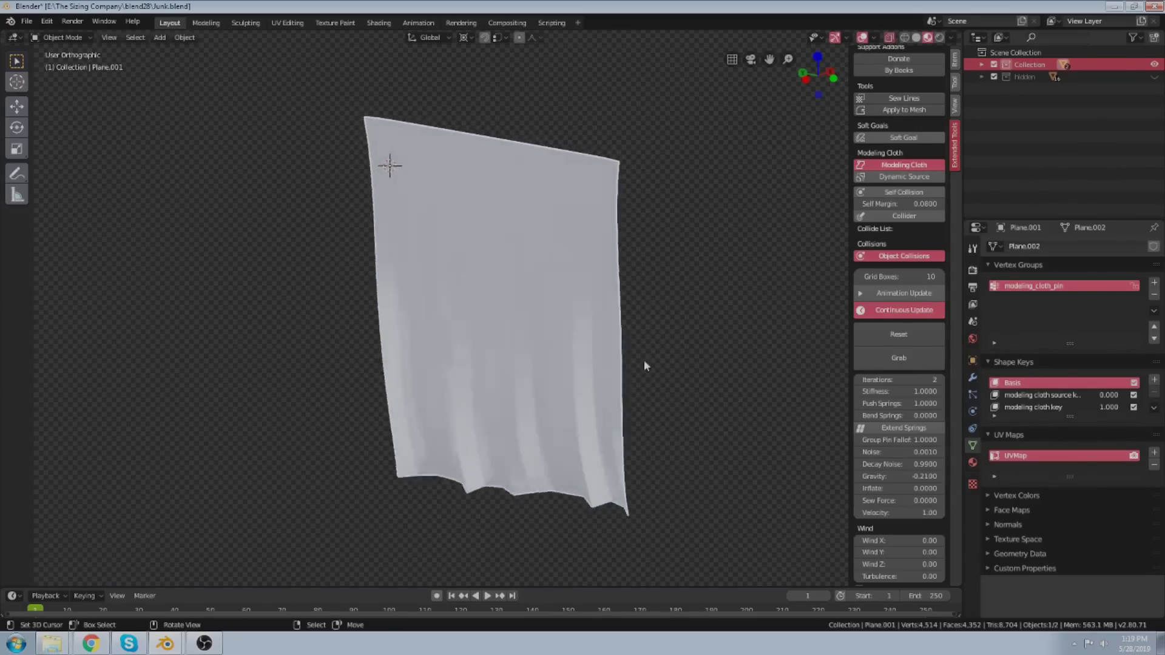
Raise Velocity to 1.01 and further to 1.1 to compare how the cloth gains energy.
click(905, 513)
text(1.01)
key(Return)
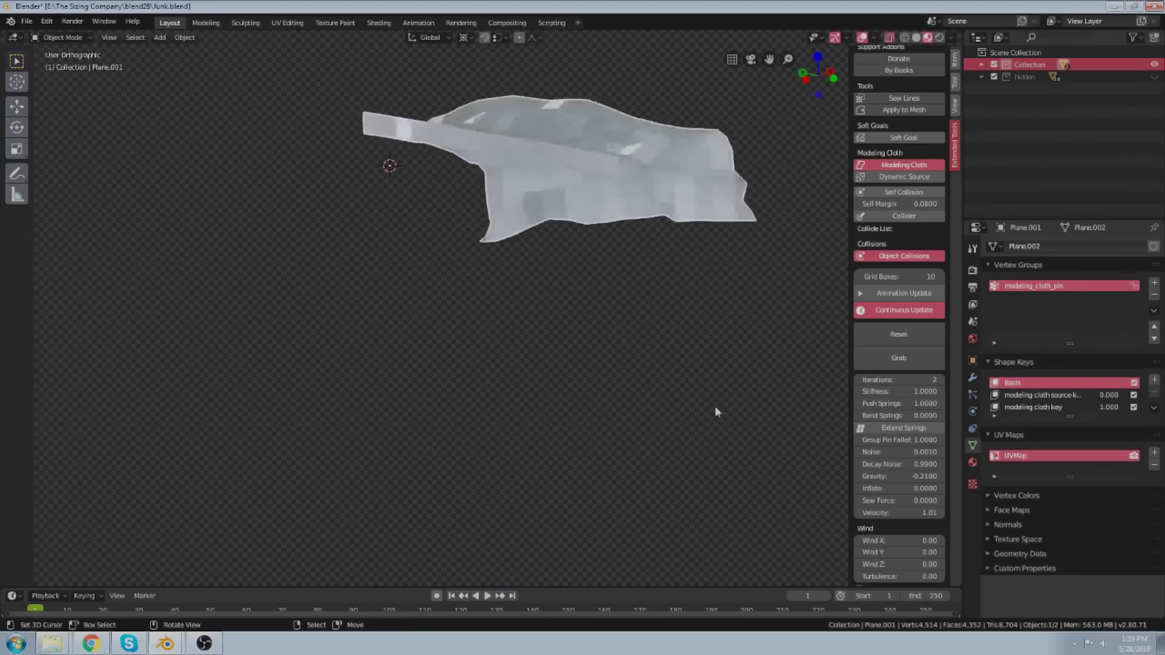
click(875, 513)
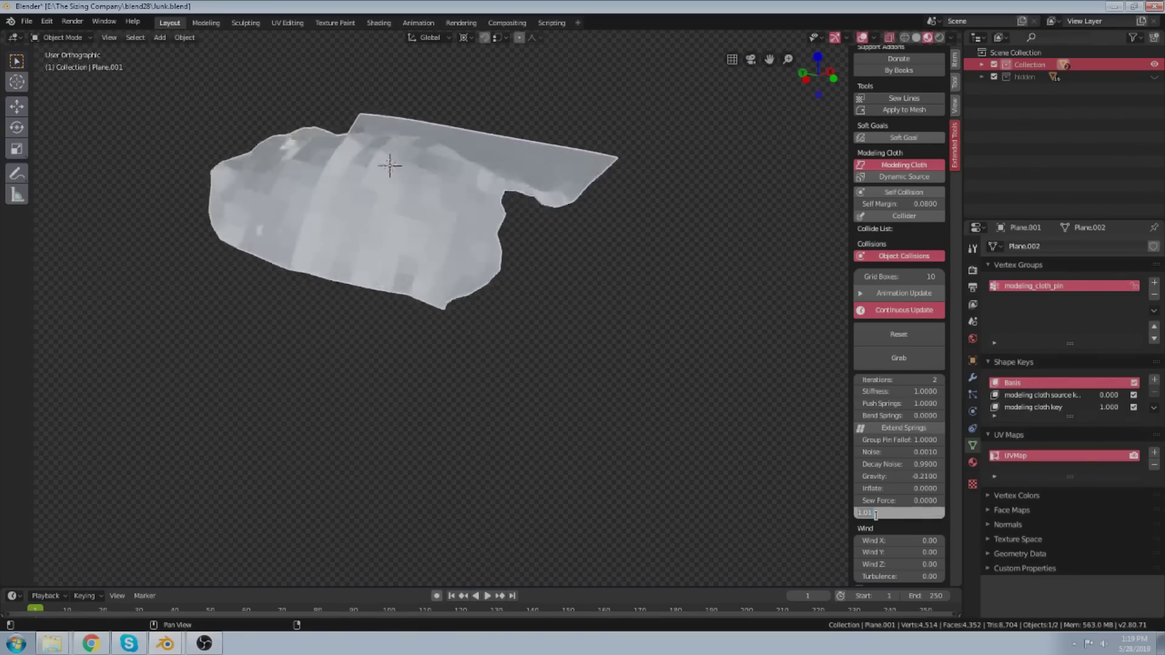
text(1.1)
key(Return)
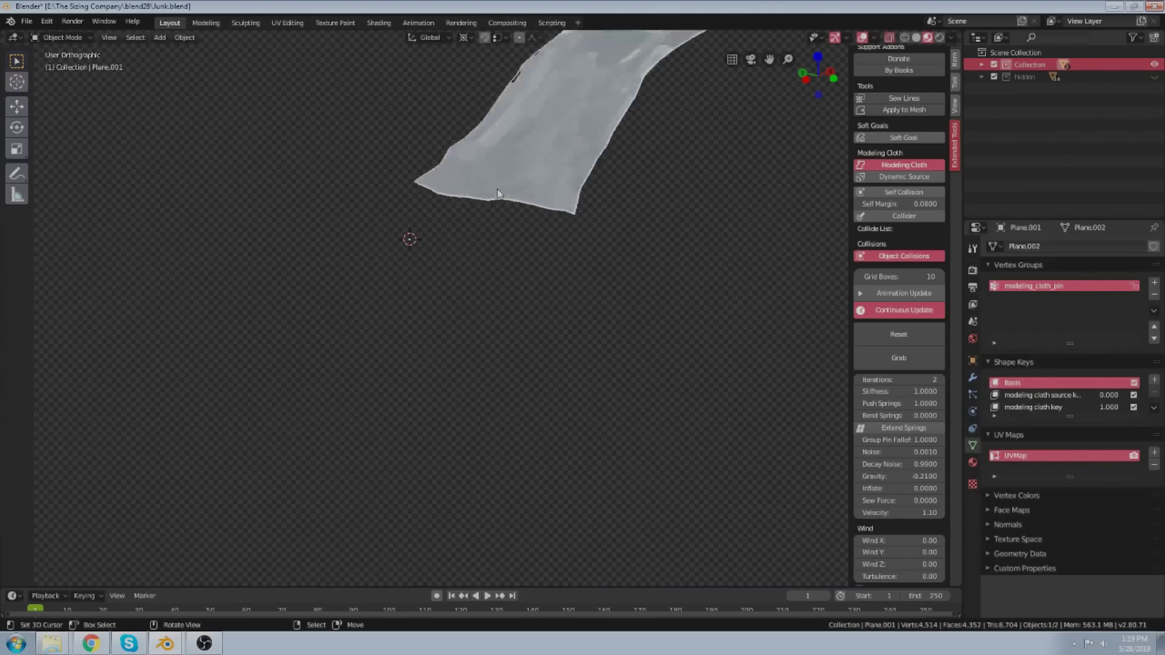
Set Velocity to 0.5 and view the damped cloth up close.
click(889, 513)
text(.5)
key(Return)
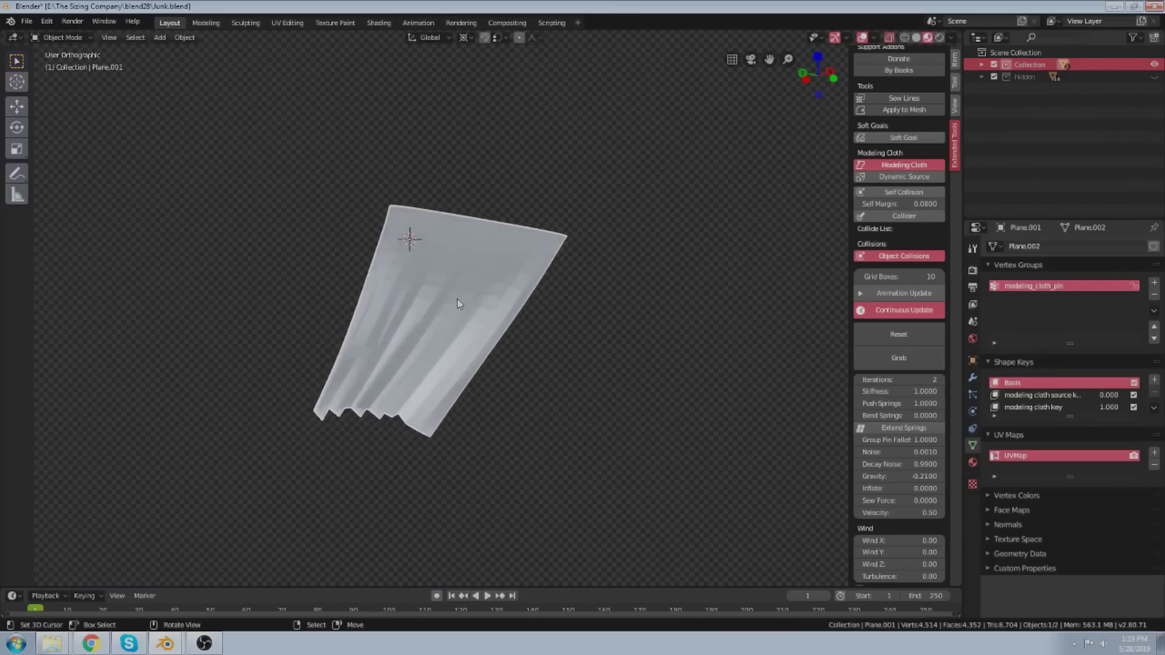
scroll(460, 303, up, 2)
scroll(461, 300, up, 1)
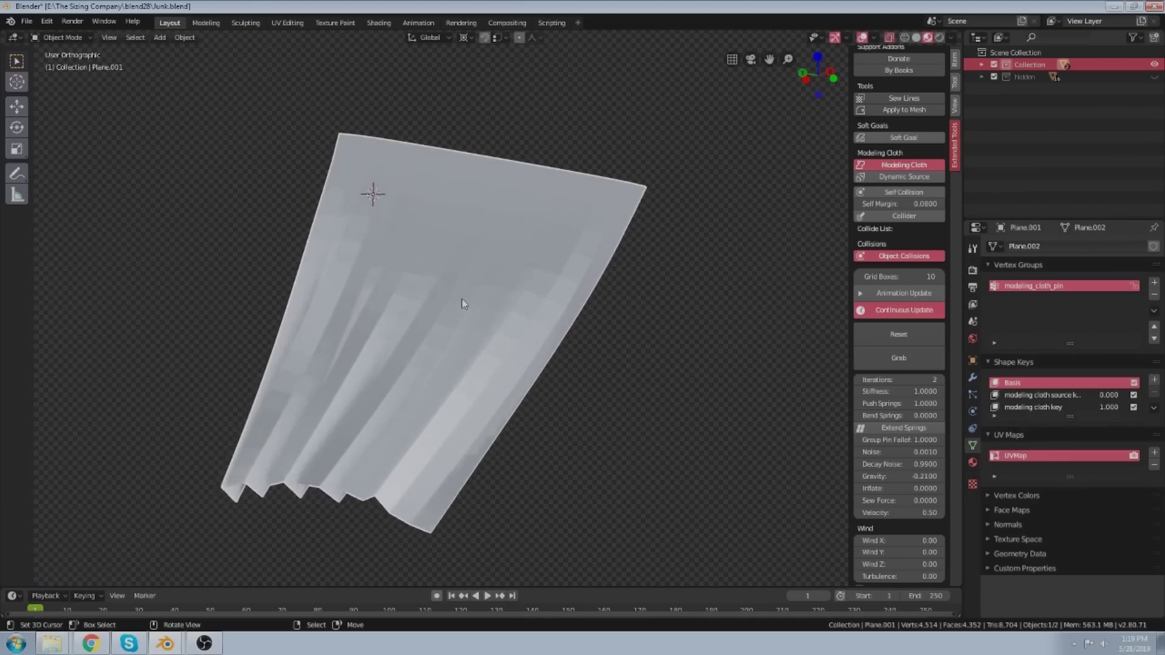
Activate Grab and pull the hanging cloth by its sides, middle and lower corners to test the damped motion.
click(909, 355)
drag(245, 285, 213, 189)
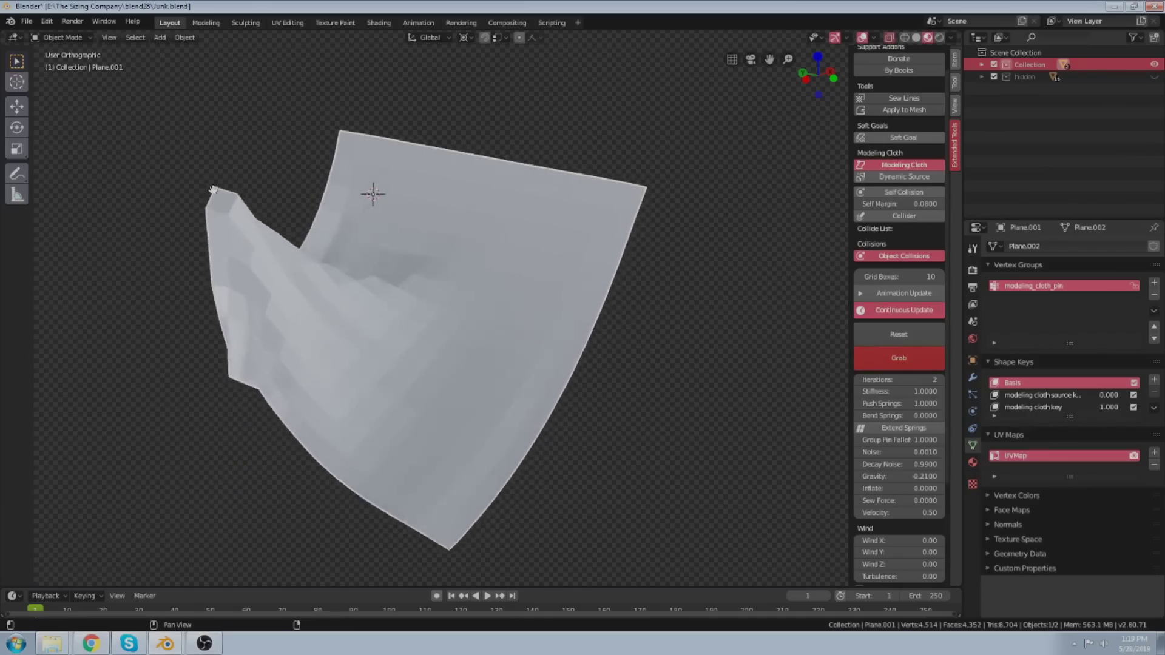
drag(408, 321, 429, 139)
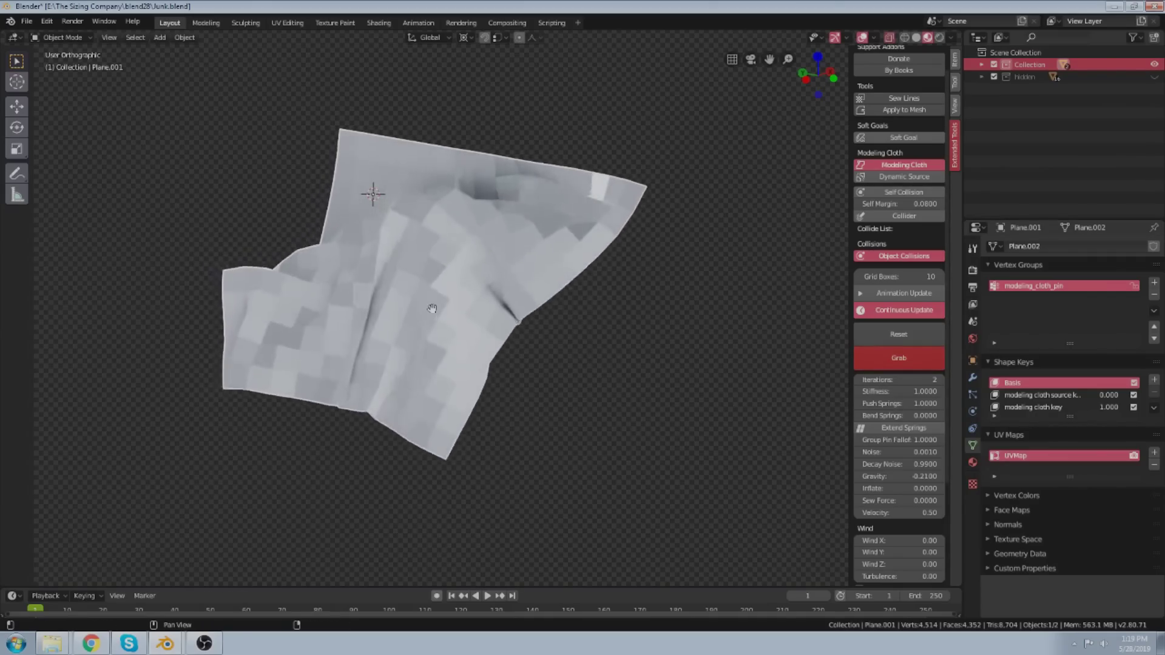
drag(441, 424, 647, 419)
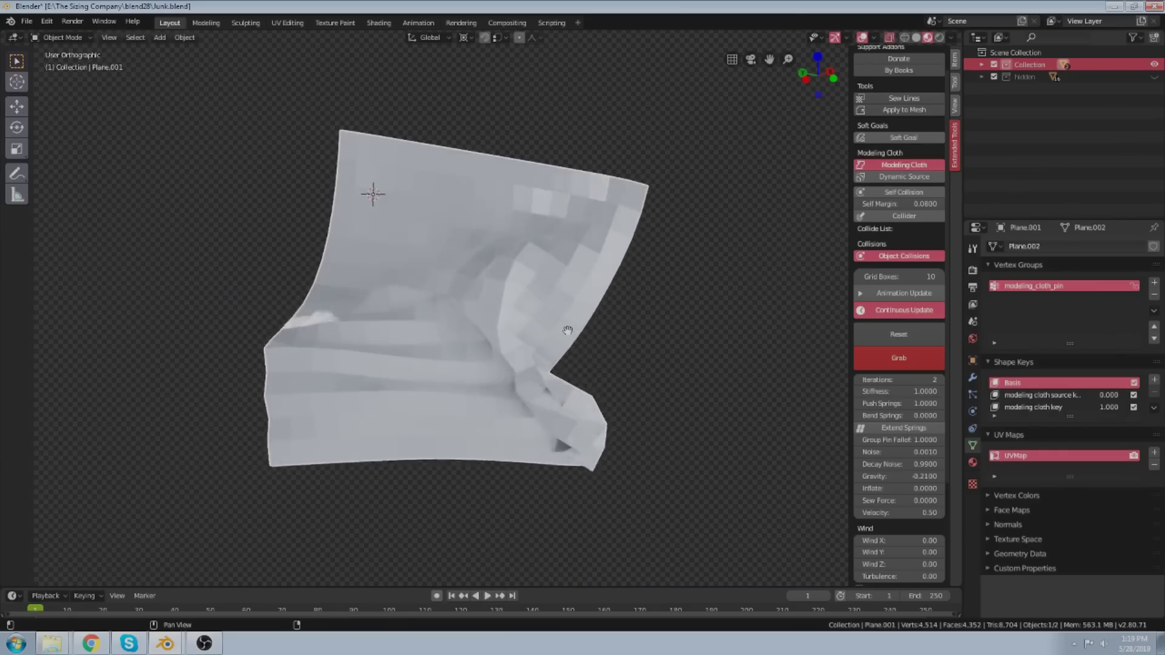
drag(567, 330, 756, 212)
drag(376, 290, 163, 149)
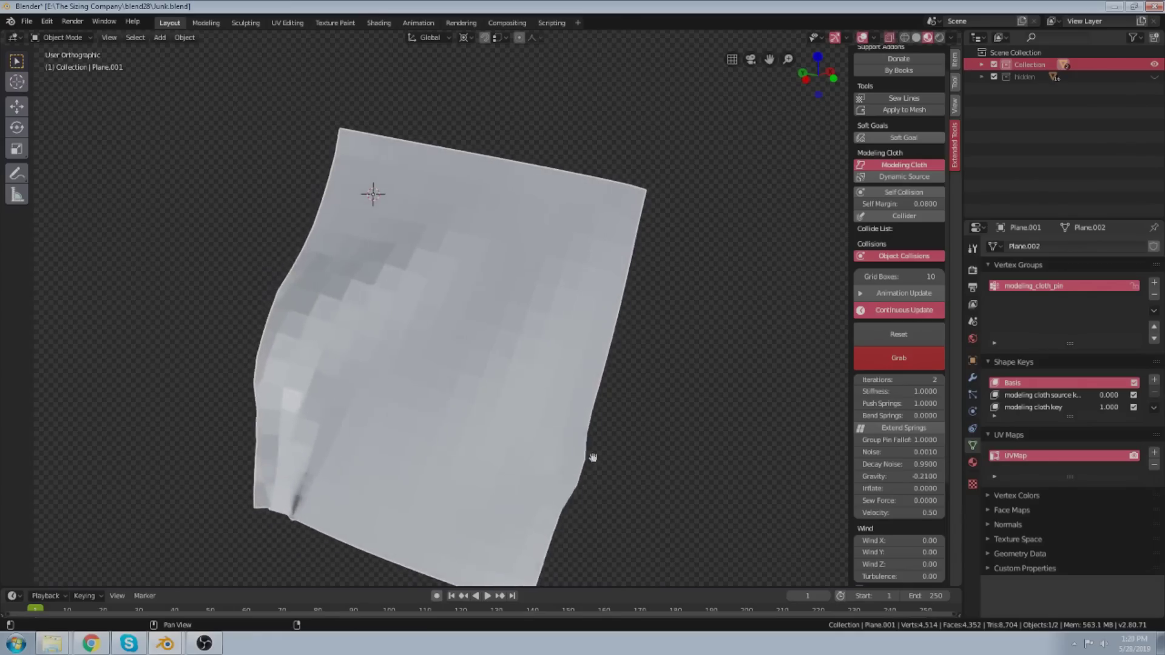
drag(593, 457, 781, 395)
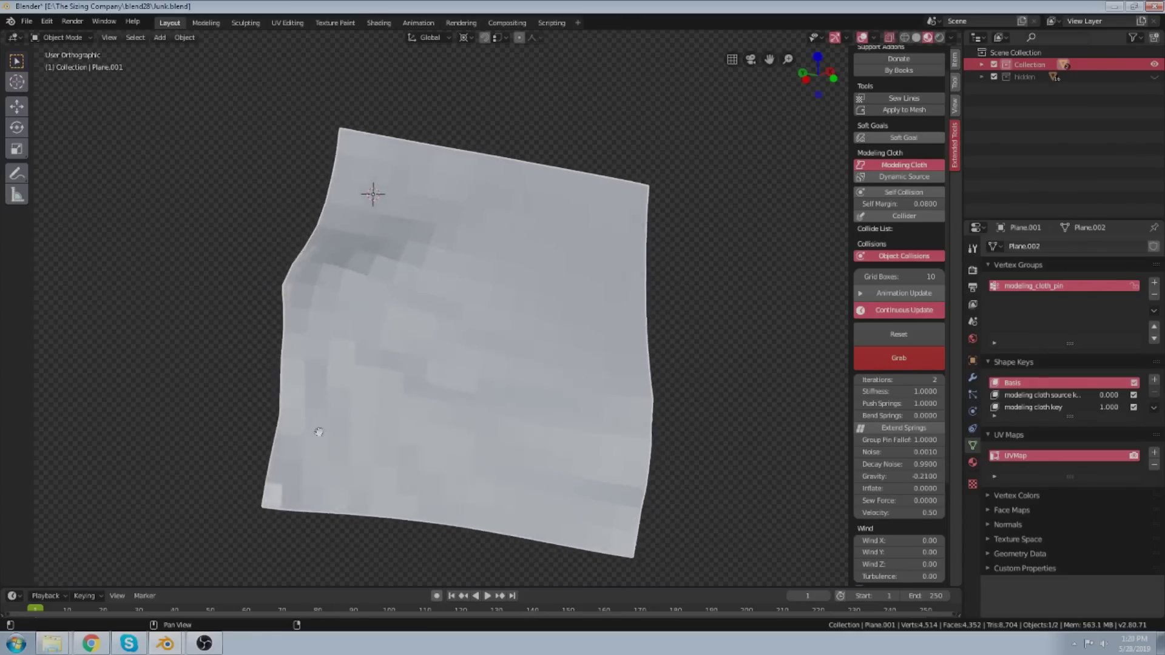
drag(614, 344, 750, 221)
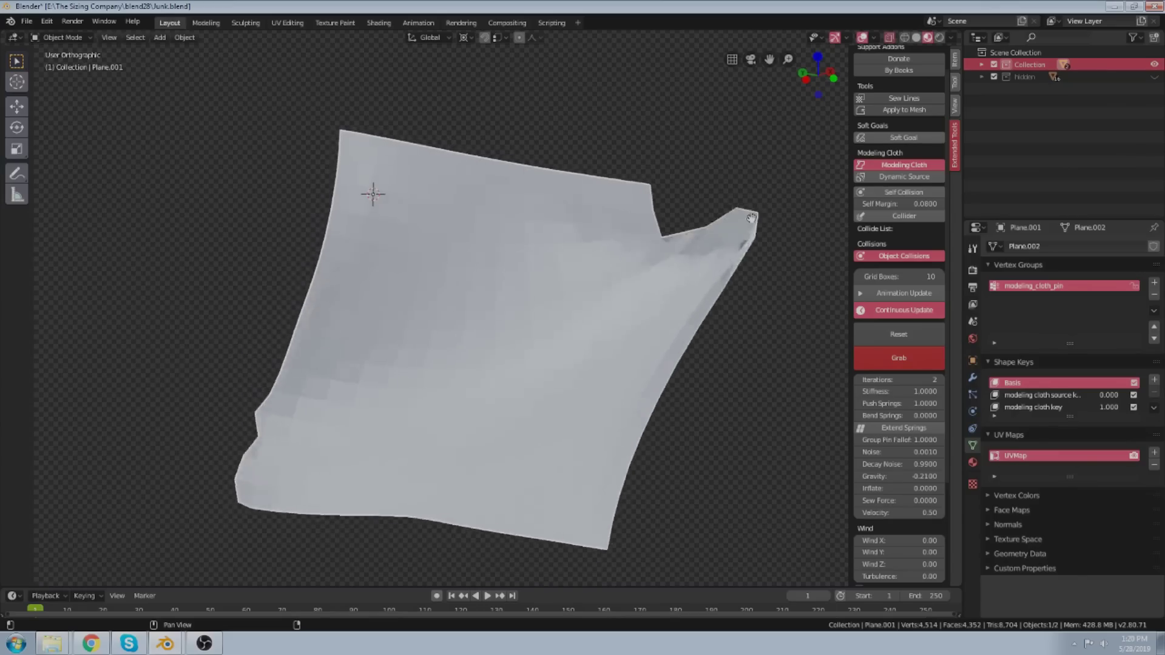
drag(474, 283, 354, 316)
drag(216, 503, 137, 493)
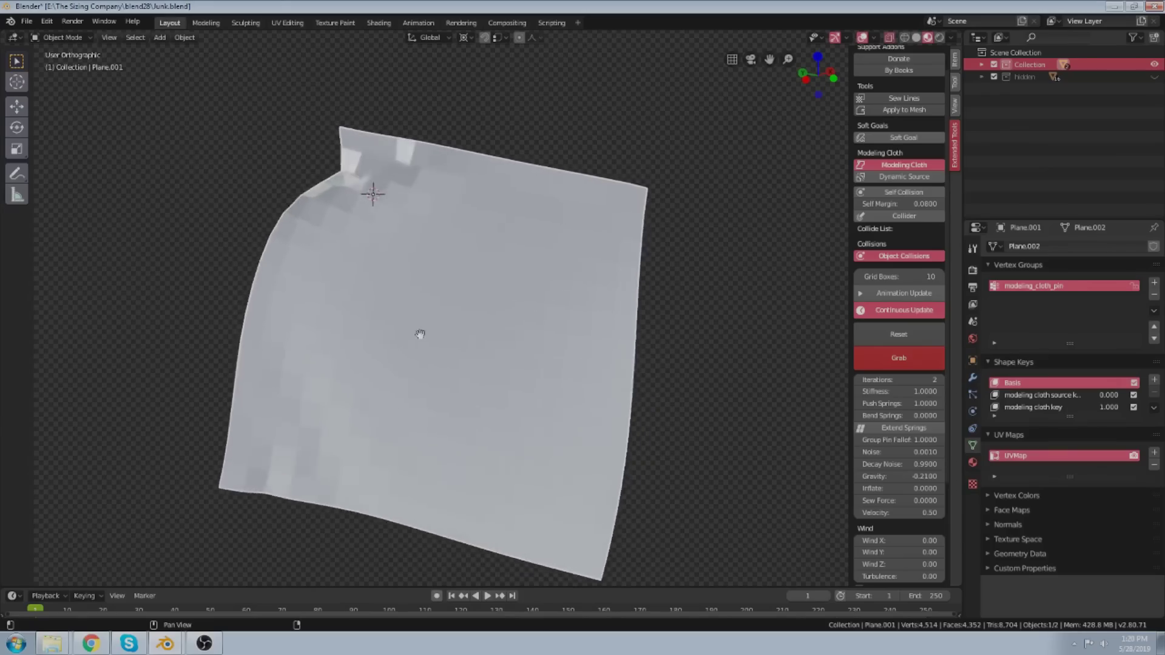
drag(525, 402, 727, 424)
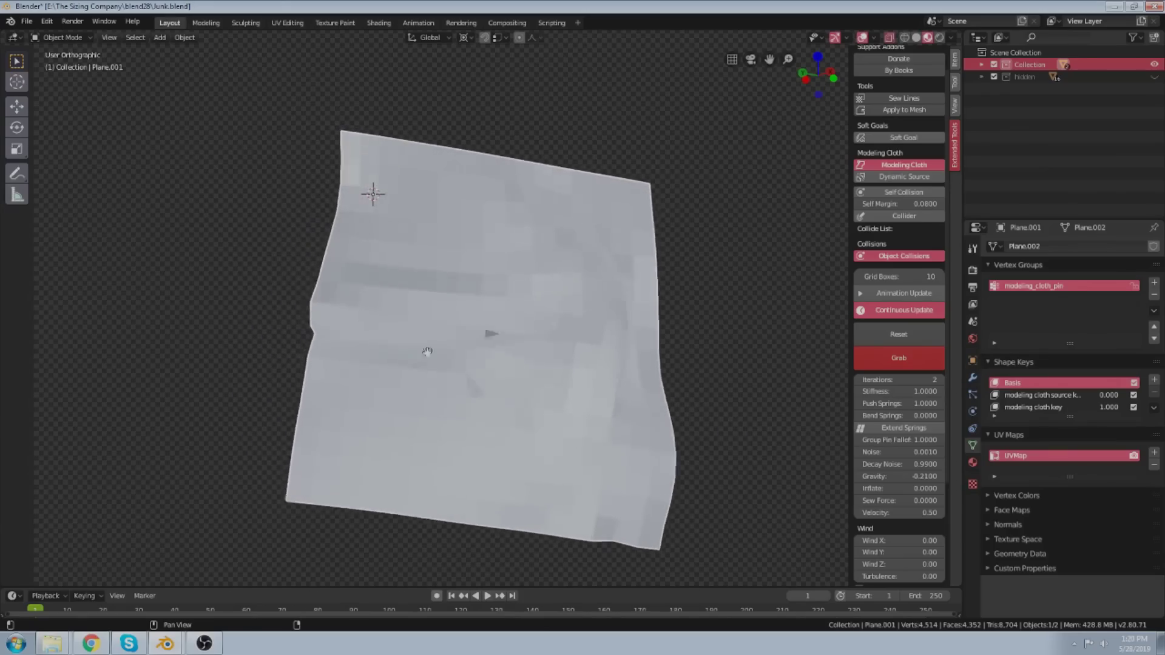
Pull the cloth around with the Grab tool, leave the tool, and set the cloth's Velocity to 0.98.
drag(428, 351, 315, 384)
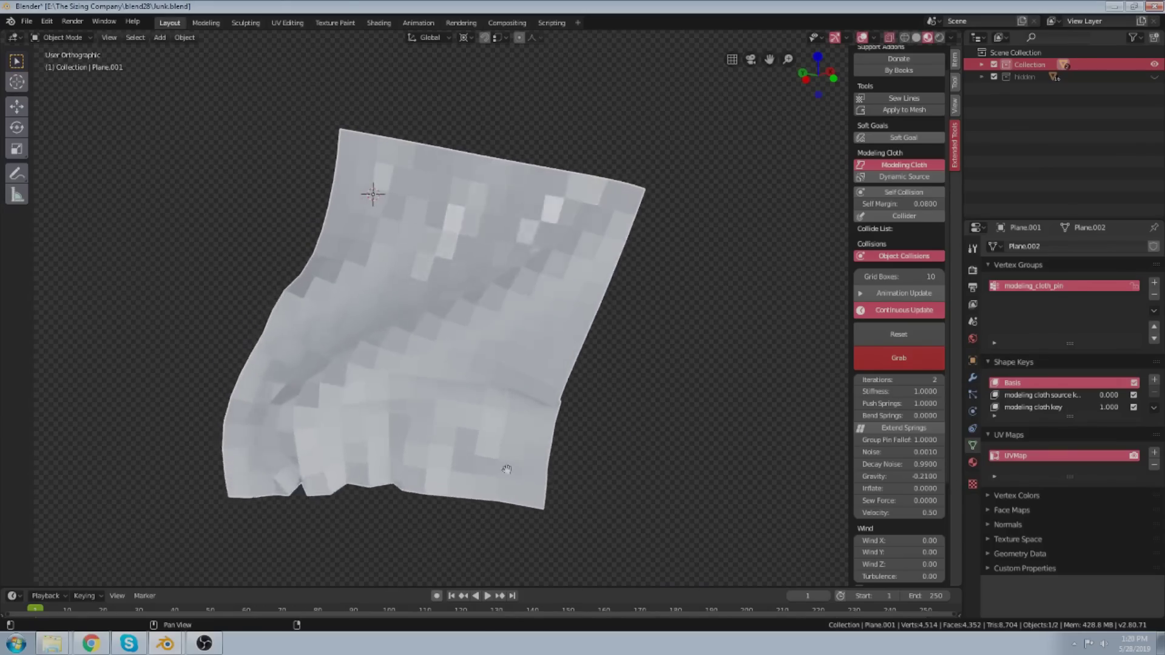
shift+middle_drag(602, 369, 605, 346)
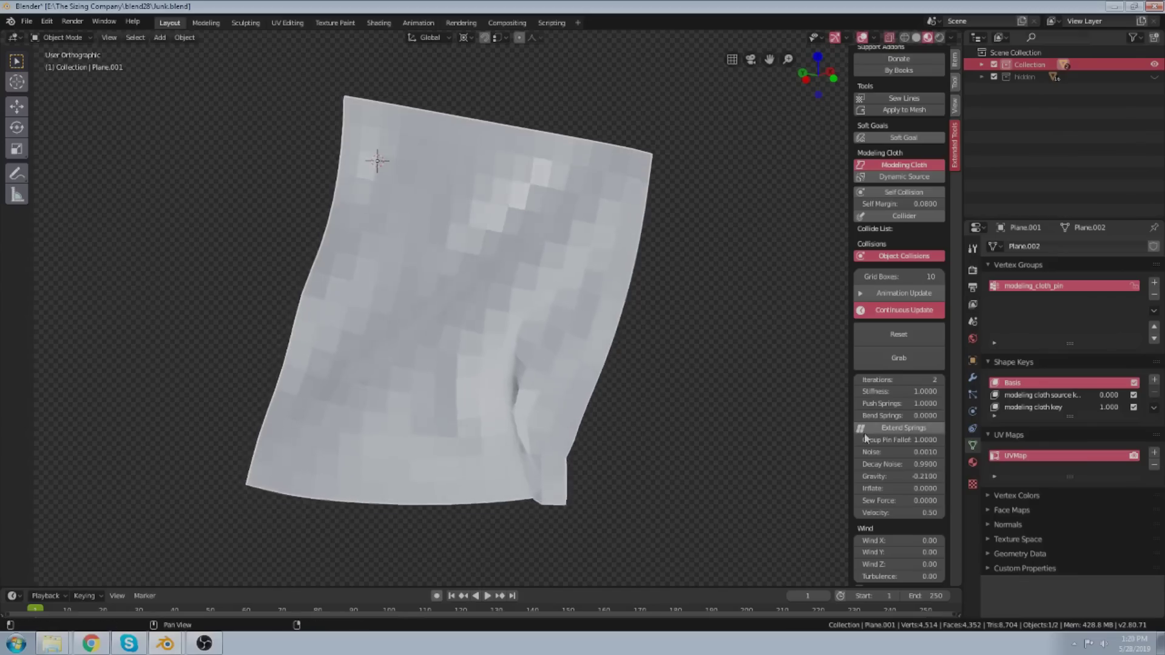
scroll(864, 432, down, 3)
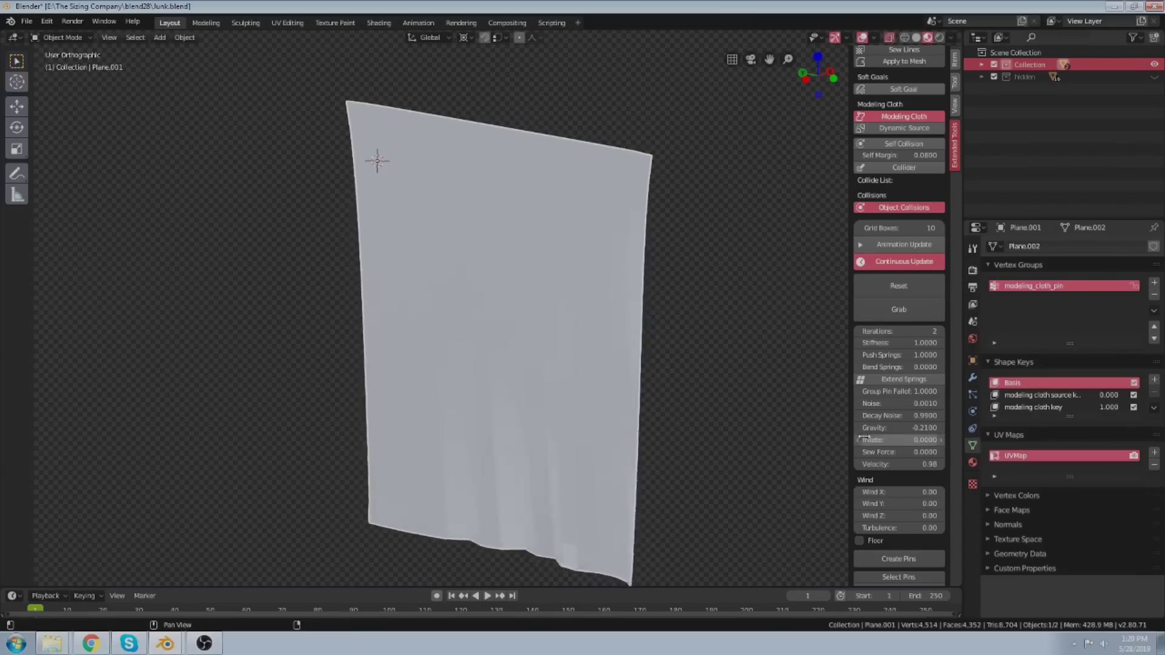
shift+middle_drag(619, 388, 566, 377)
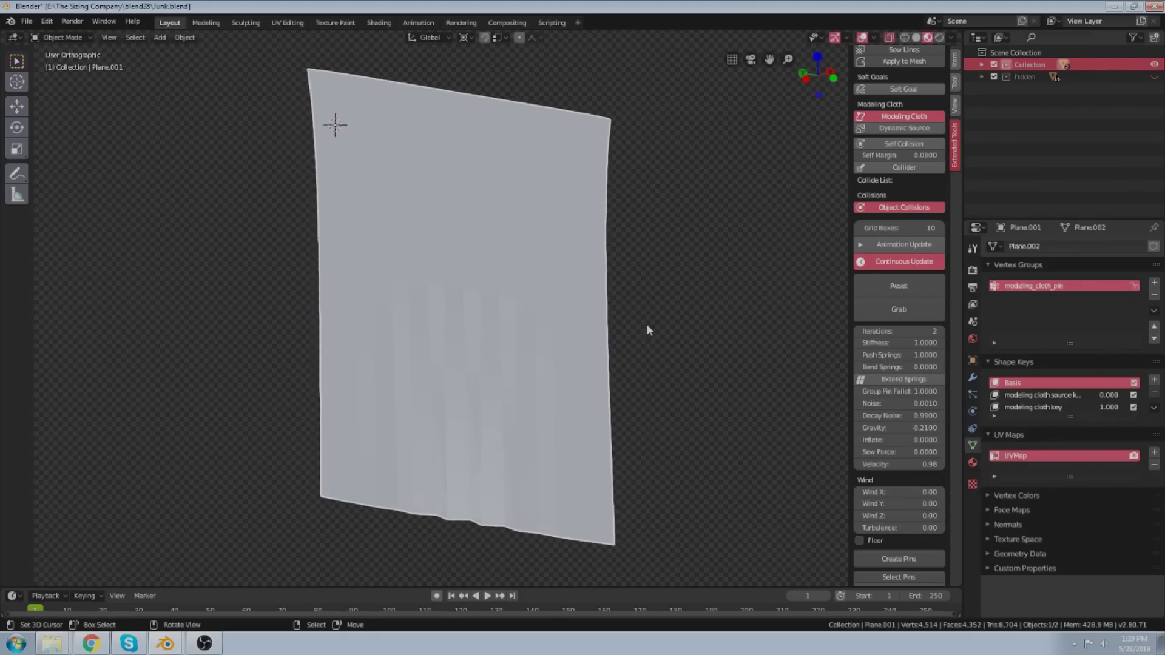
Set the cloth's Wind X to 0.04.
middle_drag(647, 326, 597, 377)
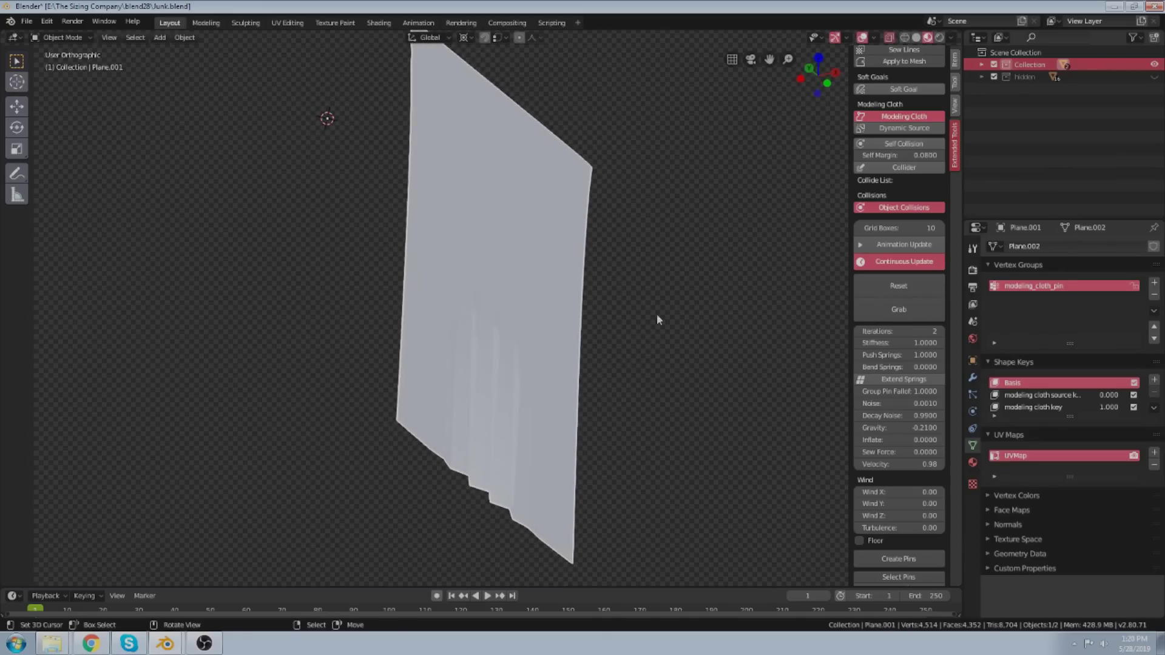
middle_drag(416, 342, 533, 275)
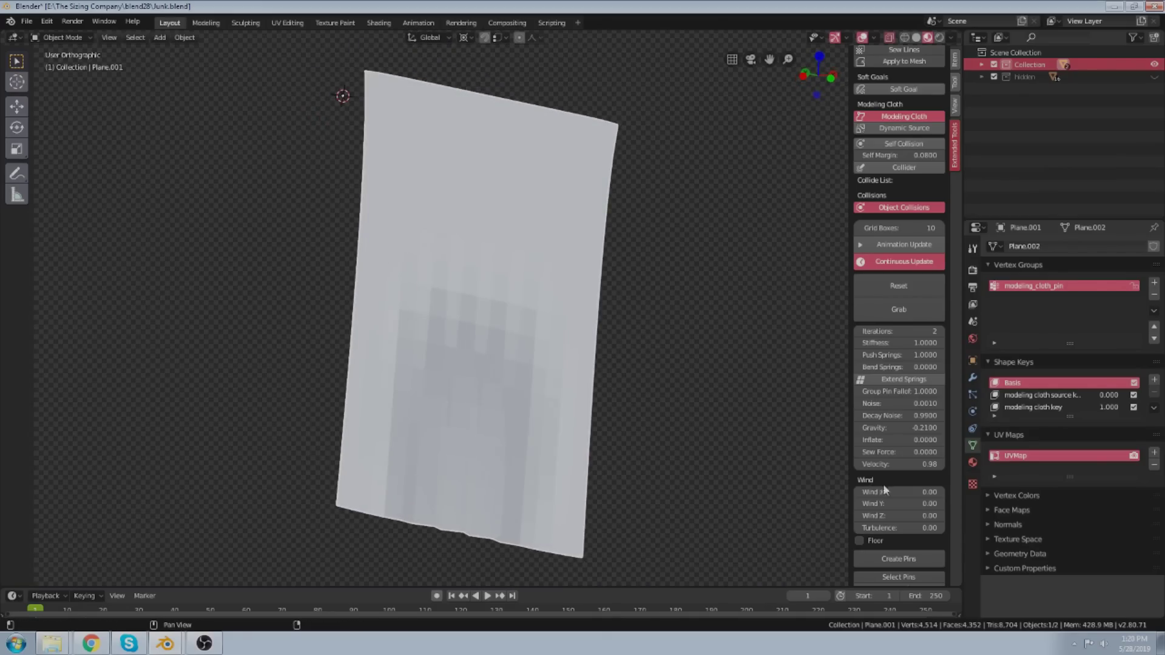
mouse_move(899, 492)
mouse_down()
mouse_move(941, 492)
mouse_move(880, 492)
mouse_move(905, 492)
mouse_up()
right_click(900, 492)
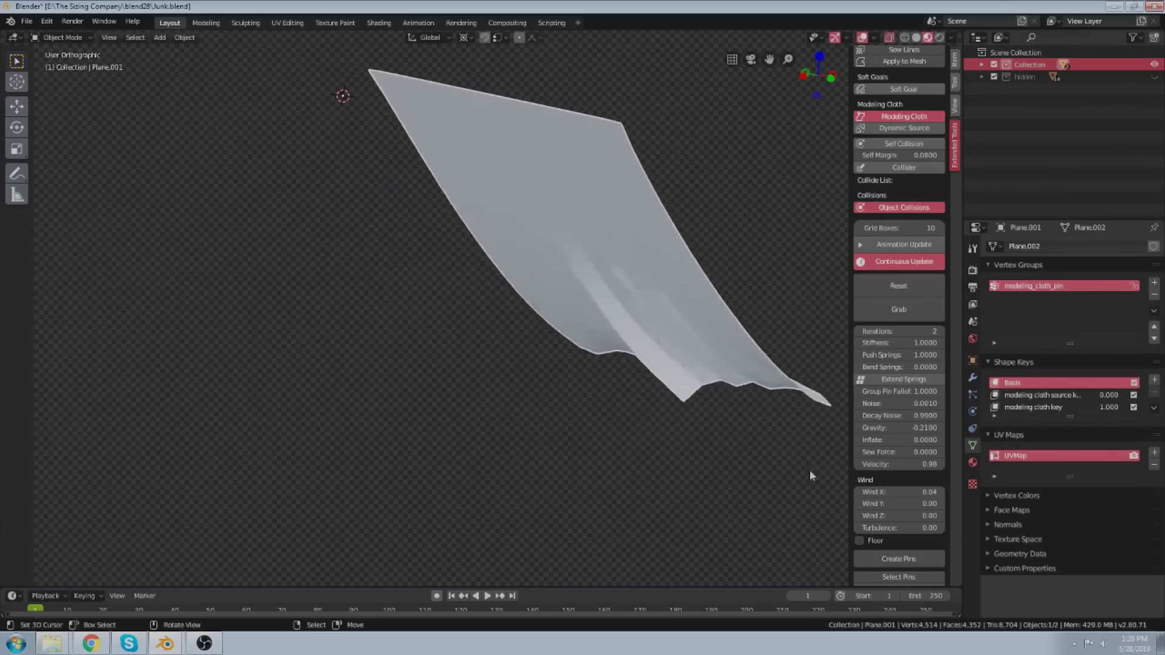
Set the wind Turbulence to 1.00 and inspect the blowing cloth from several angles.
scroll(631, 337, down, 2)
middle_drag(594, 305, 546, 418)
scroll(750, 458, up, 3)
scroll(546, 418, down, 2)
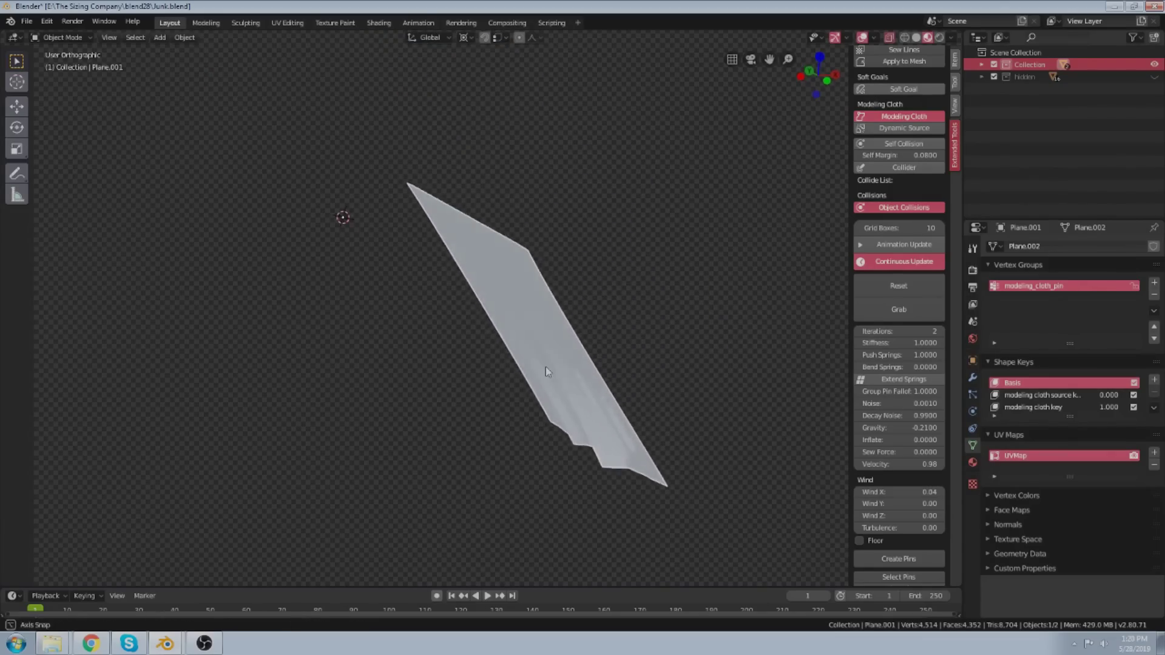
middle_drag(595, 475, 550, 423)
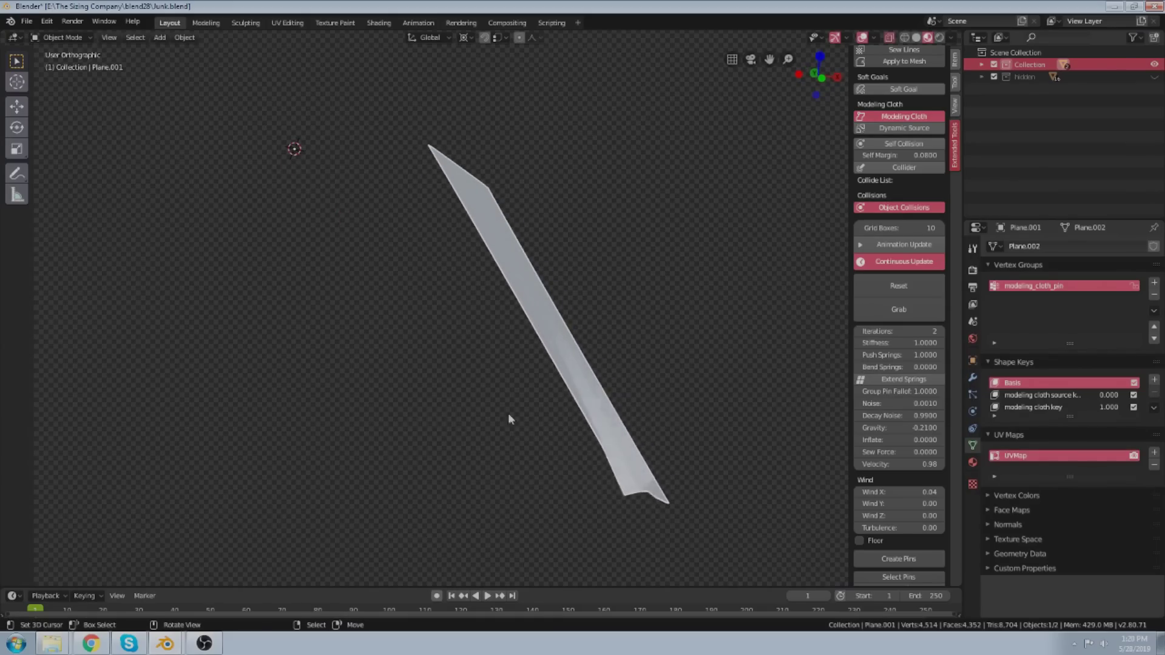
middle_drag(435, 418, 530, 457)
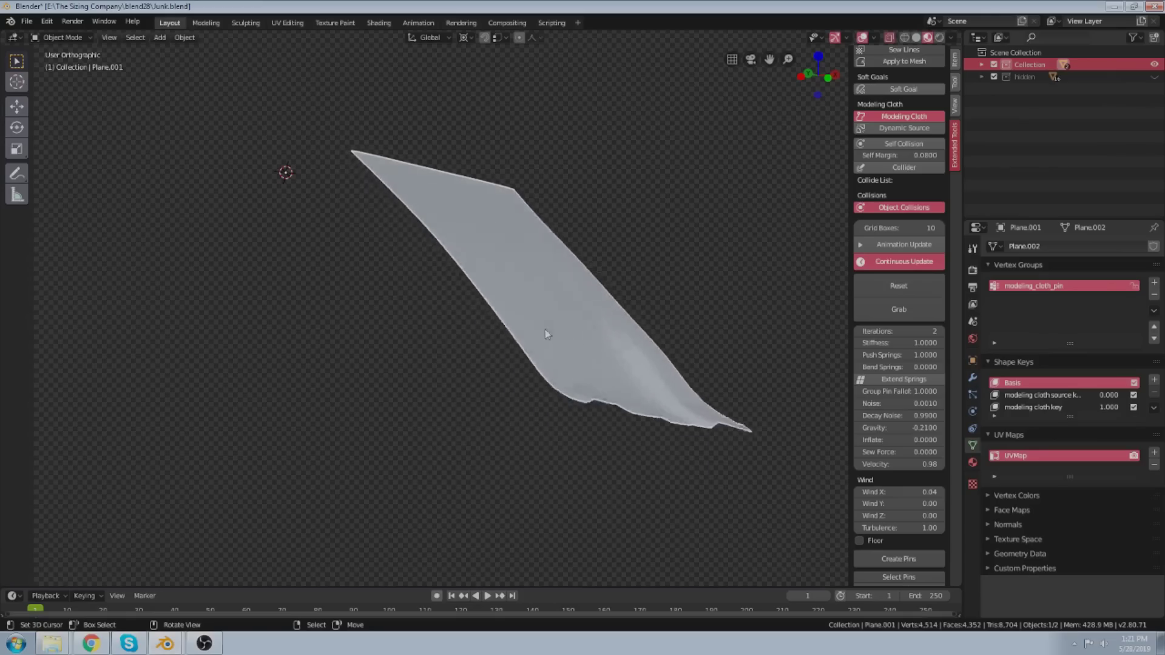
Set the cloth's Wind Z to 0.02.
middle_drag(556, 328, 586, 325)
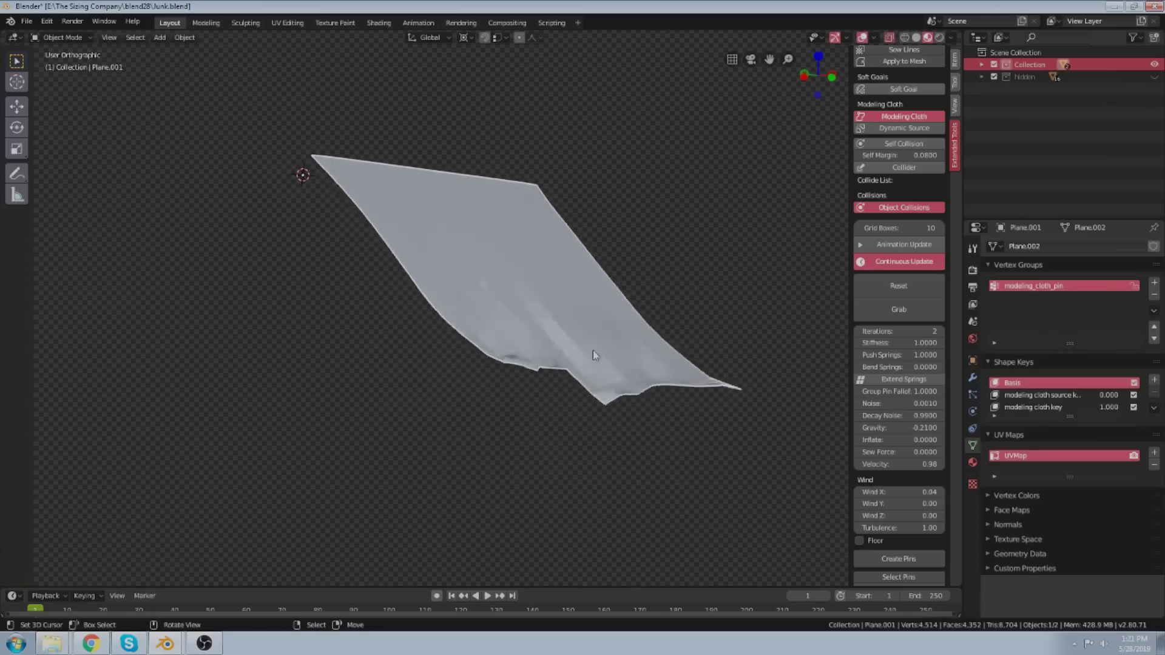
middle_drag(617, 373, 610, 374)
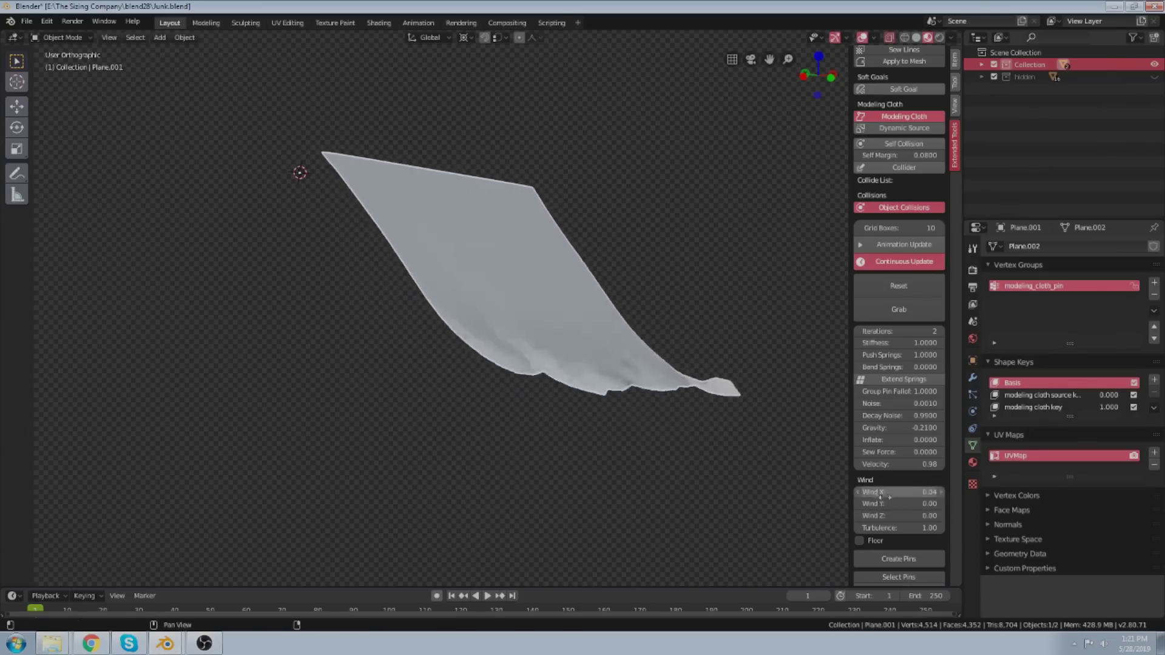
mouse_move(893, 514)
mouse_down()
mouse_move(922, 513)
mouse_move(901, 516)
mouse_up()
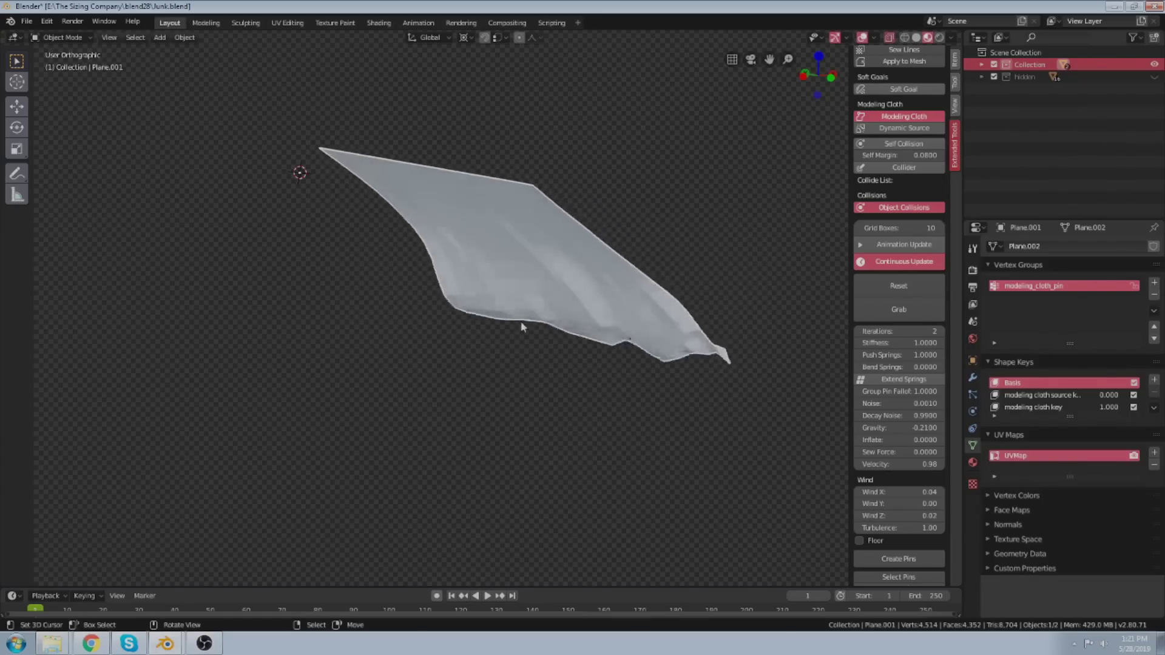
middle_drag(521, 321, 603, 335)
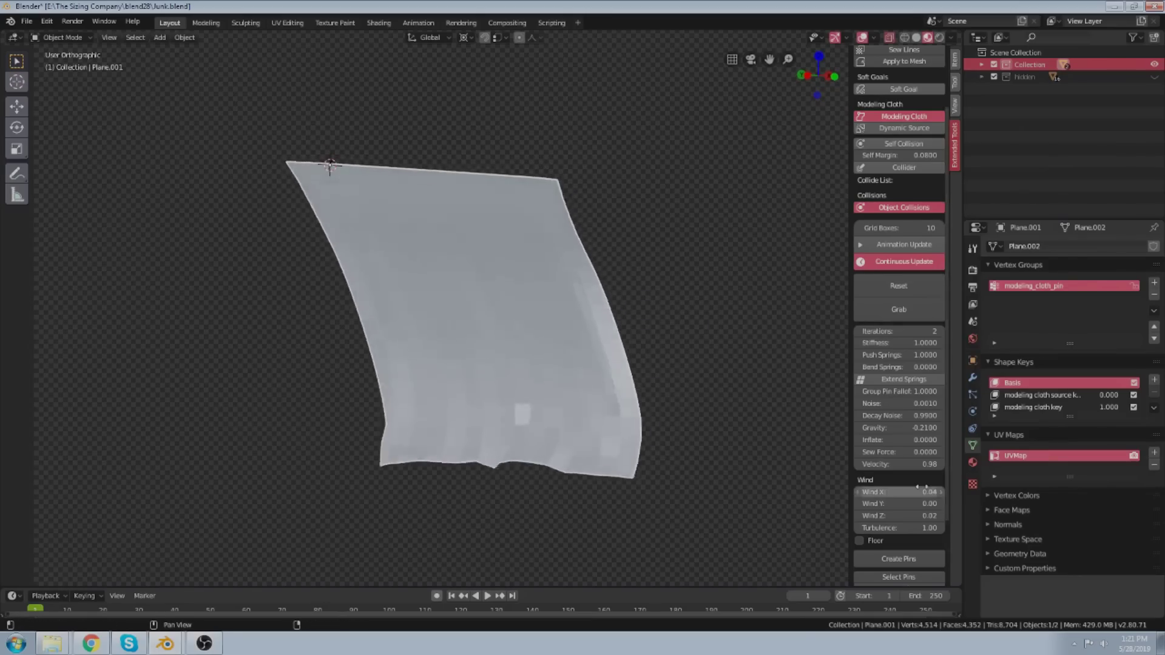
Create a cloth pin on the lower part of the blowing cloth.
scroll(923, 489, down, 3)
scroll(920, 504, down, 1)
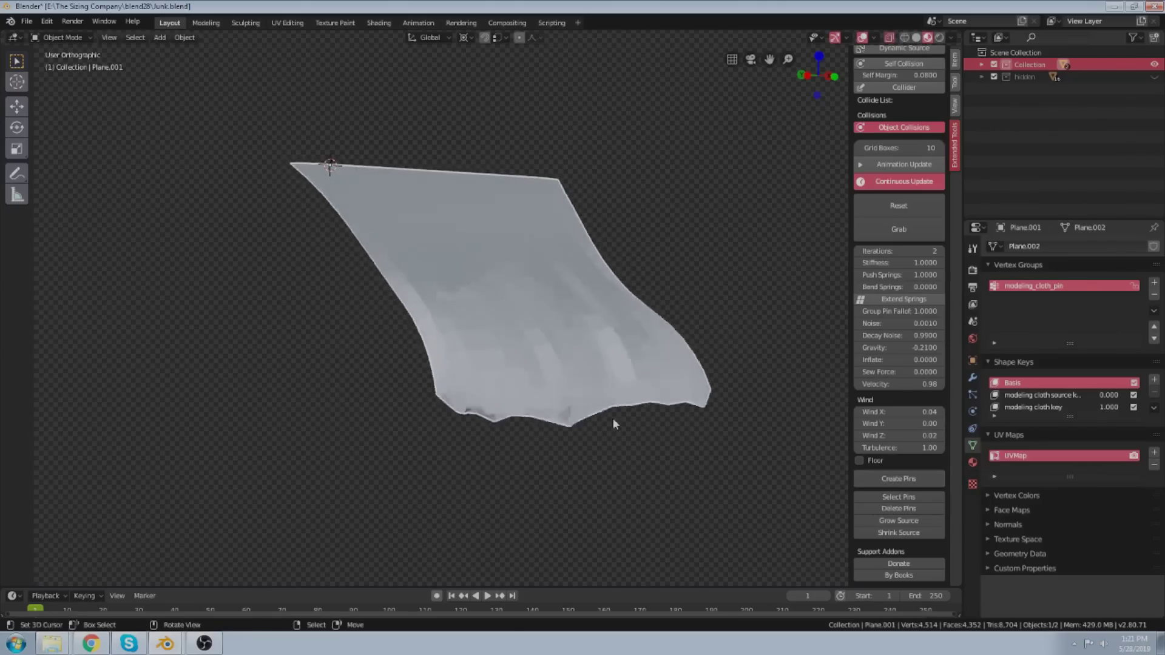
middle_drag(613, 417, 610, 345)
click(898, 479)
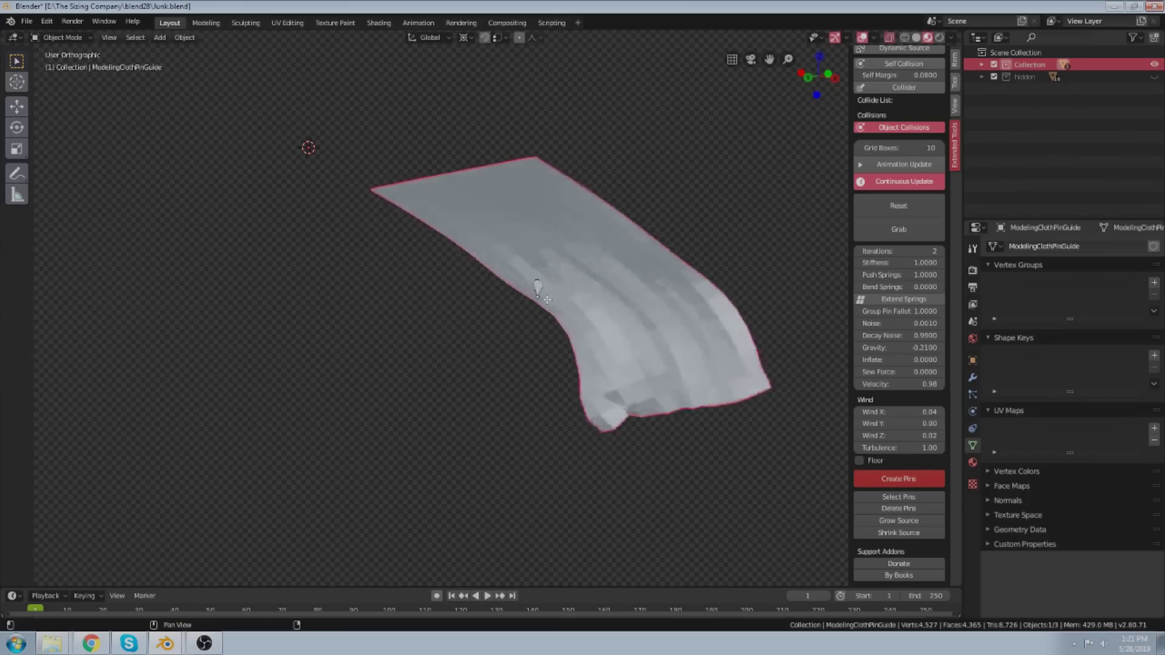
click(584, 374)
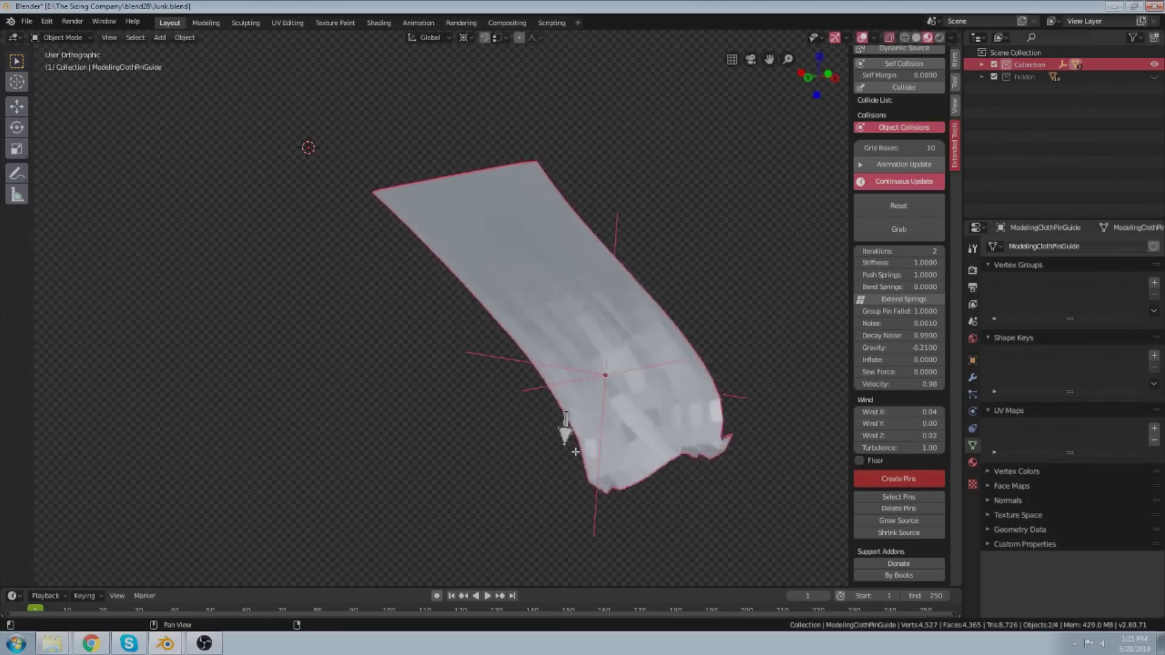
Move the cloth and its pin together by about -0.087 m in X, 0.118 m in Y and -0.232 m in Z.
scroll(586, 430, up, 5)
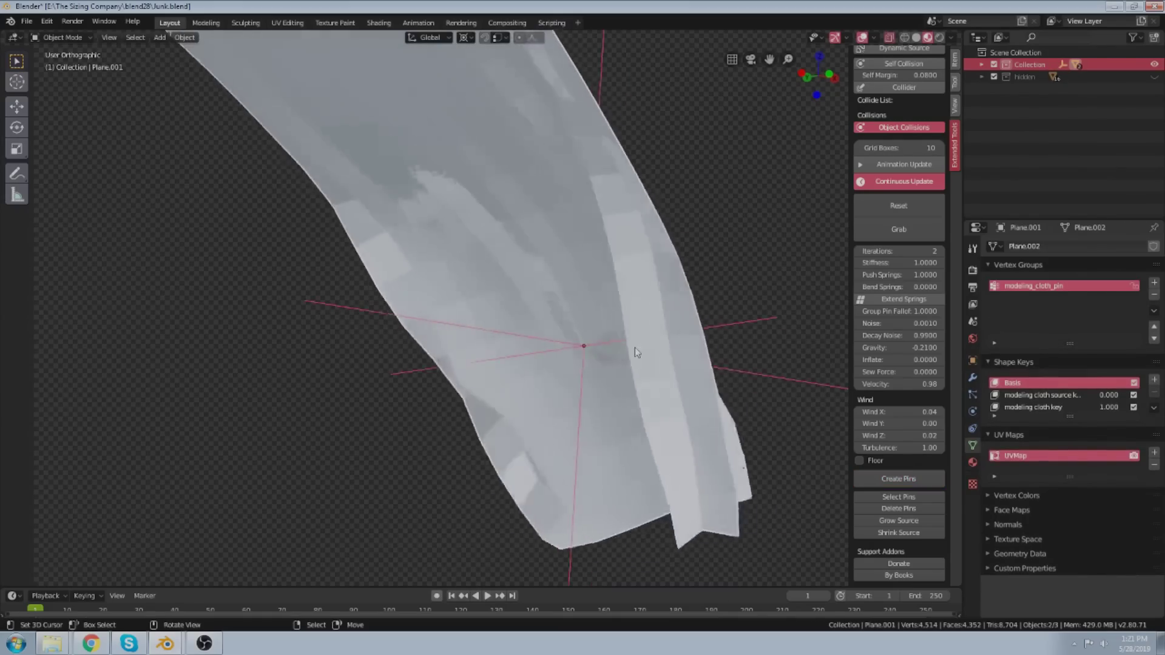
key(g)
click(555, 535)
scroll(490, 388, down, 5)
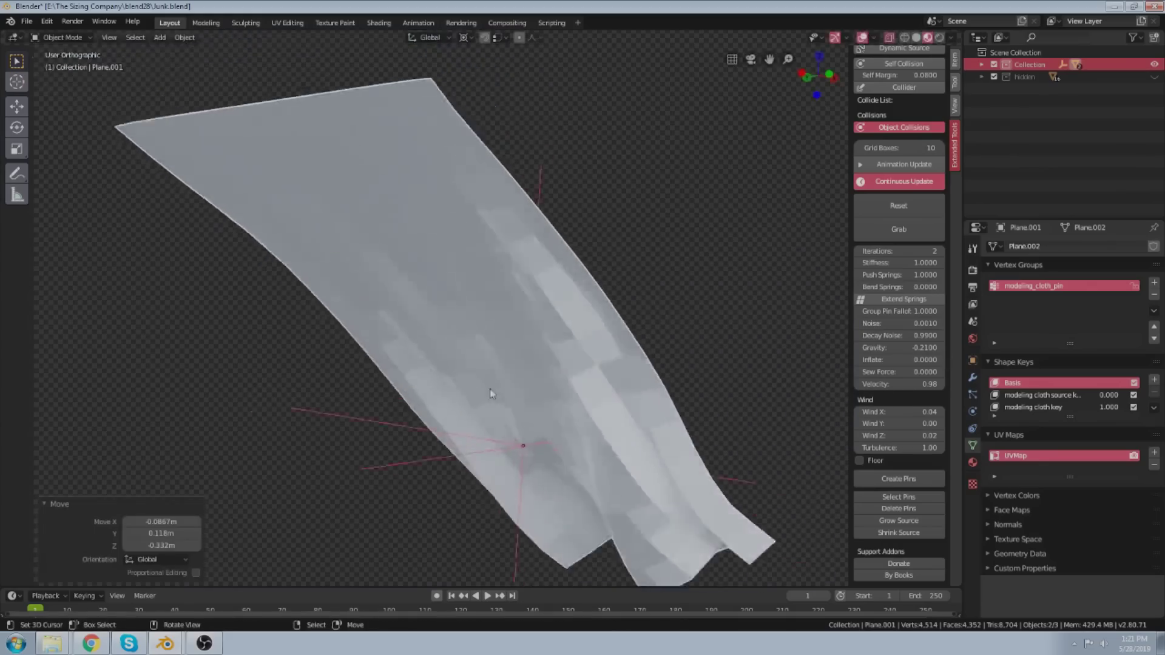
key(g)
right_click(452, 454)
Select only the pin and move it by -0.372 m in X, 0.392 m in Y and -0.785 m in Z.
click(504, 516)
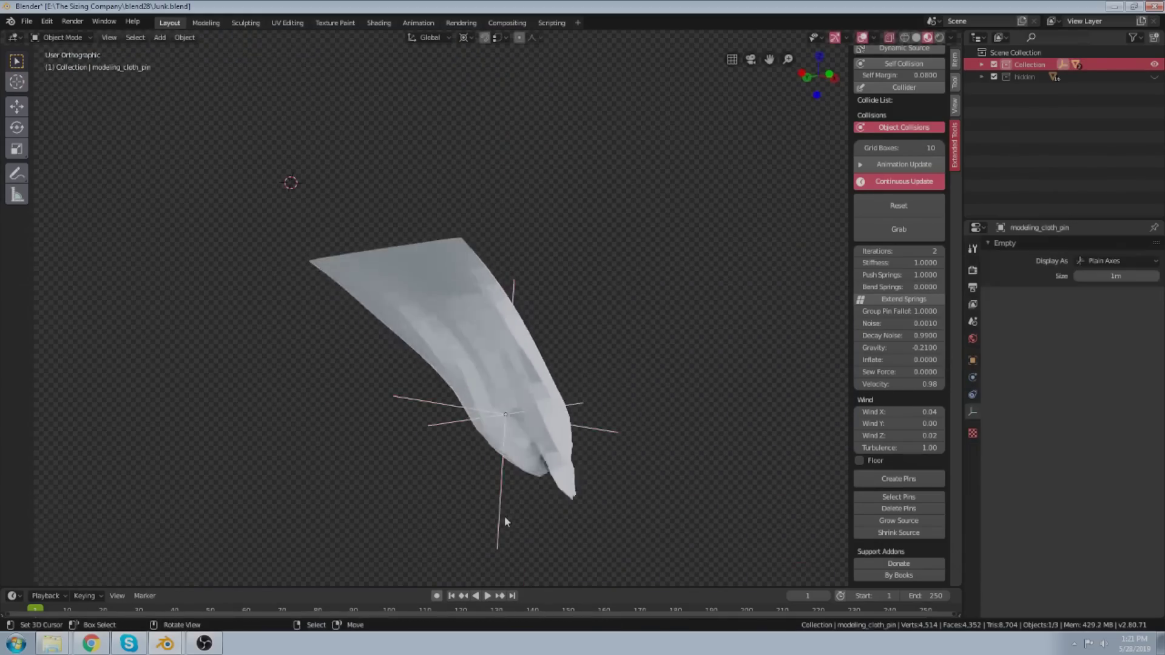
shift+middle_drag(502, 444, 502, 358)
key(g)
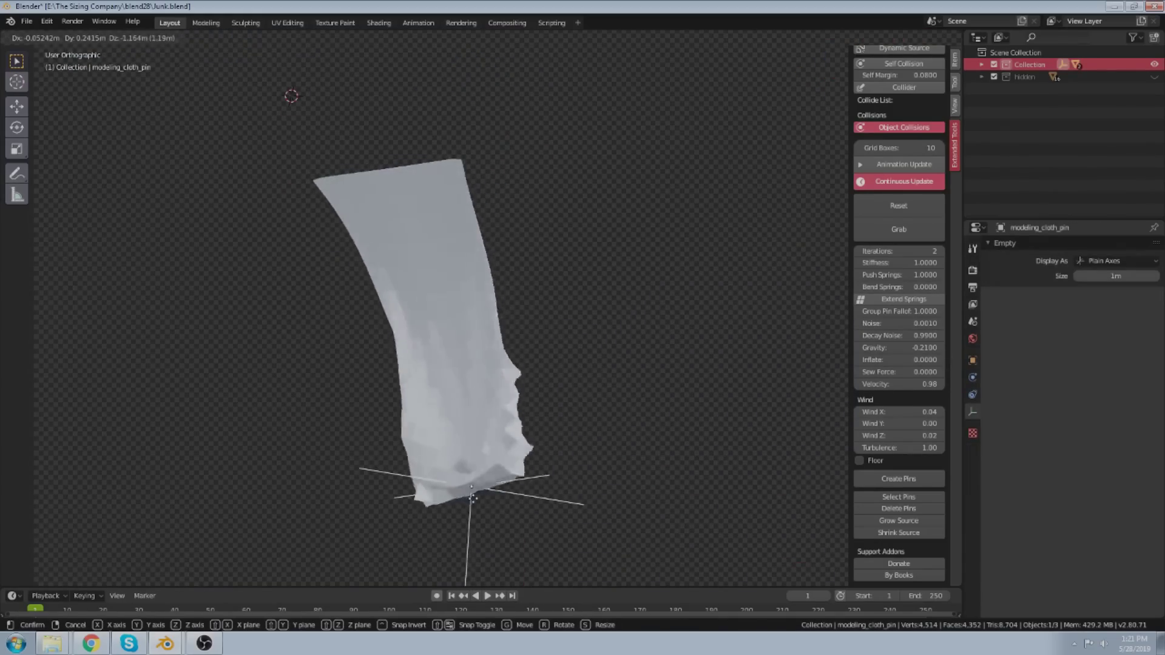
click(417, 435)
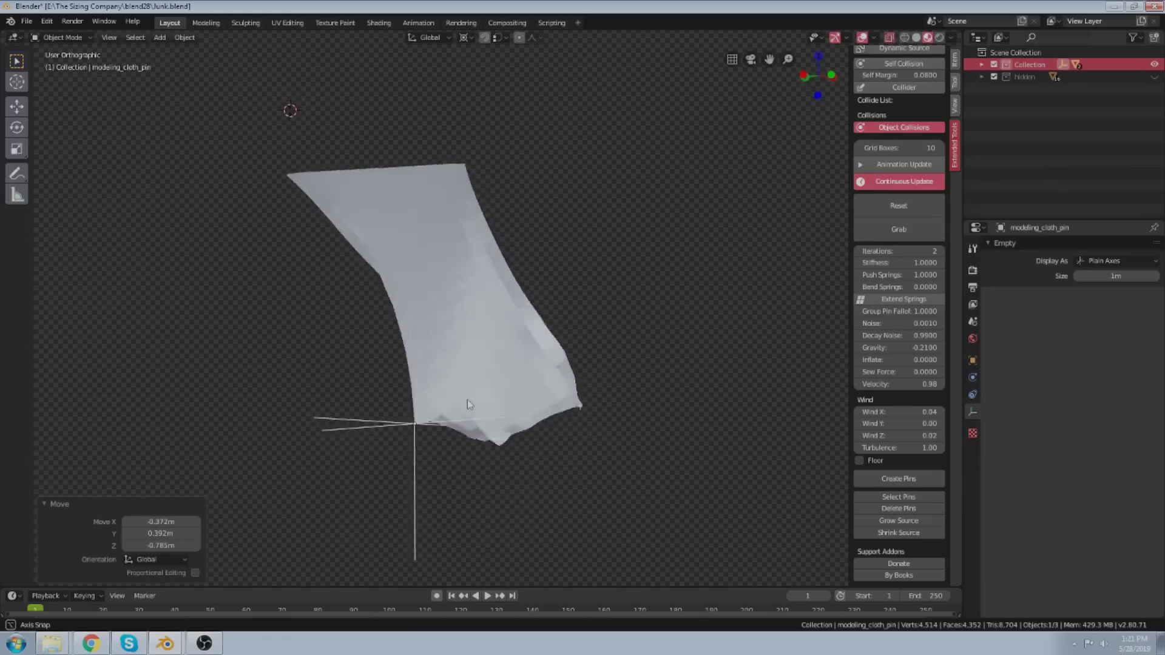
Create four more pins spread over the middle and lower part of the cloth, and finish pin creation.
middle_drag(479, 421, 467, 400)
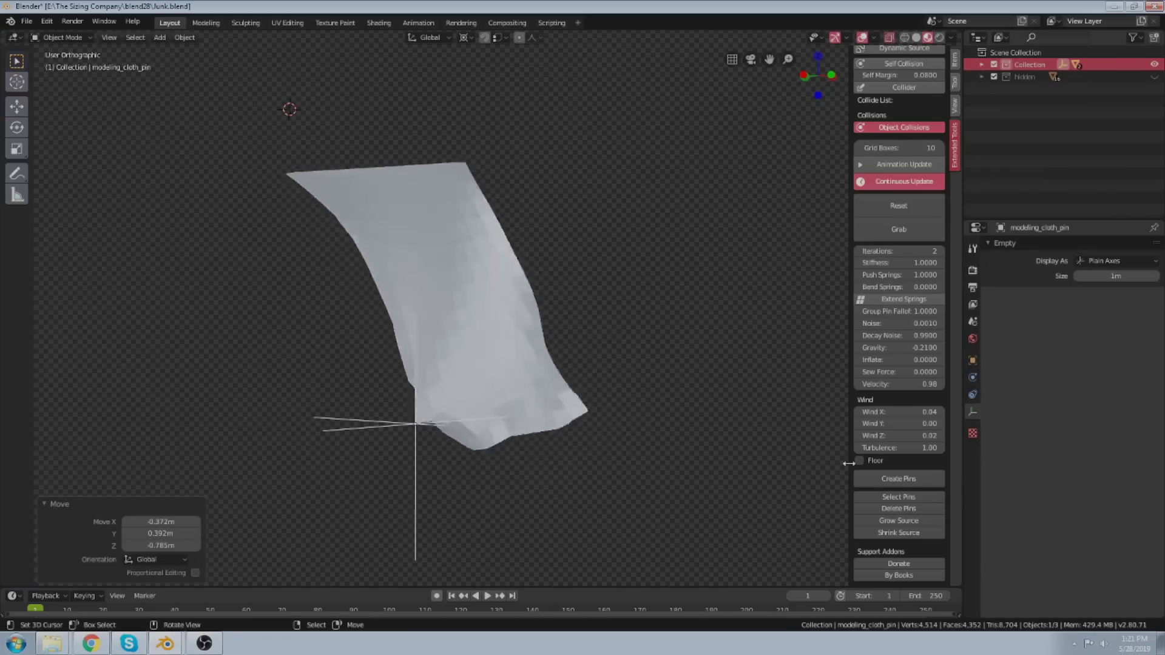
click(917, 480)
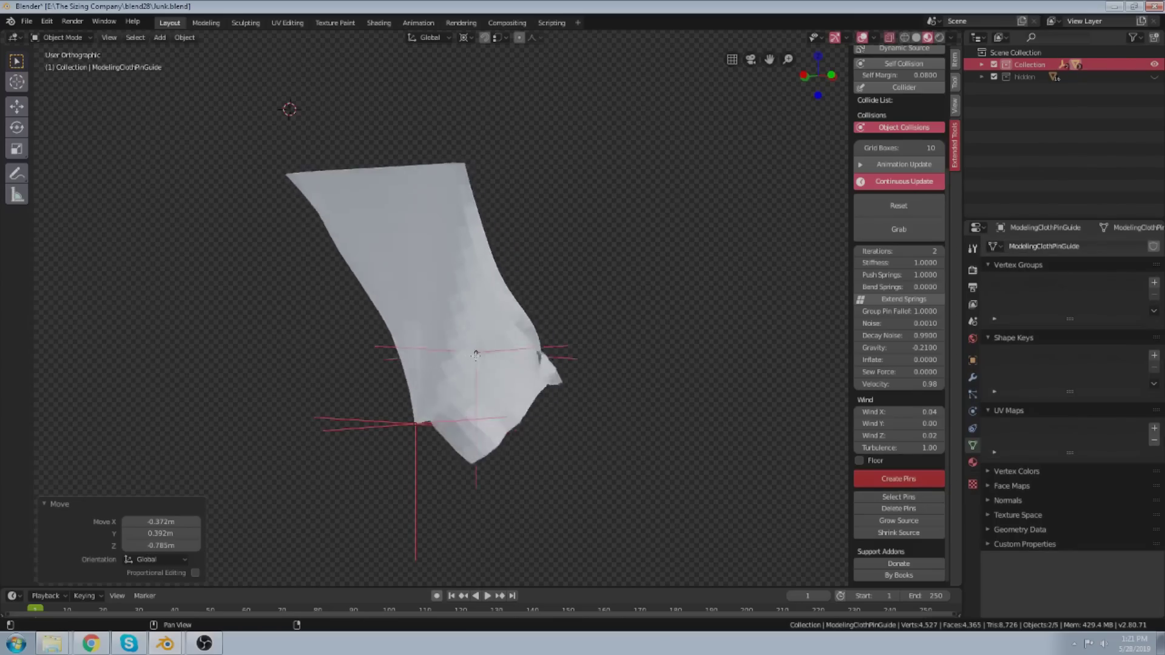
click(444, 311)
click(402, 281)
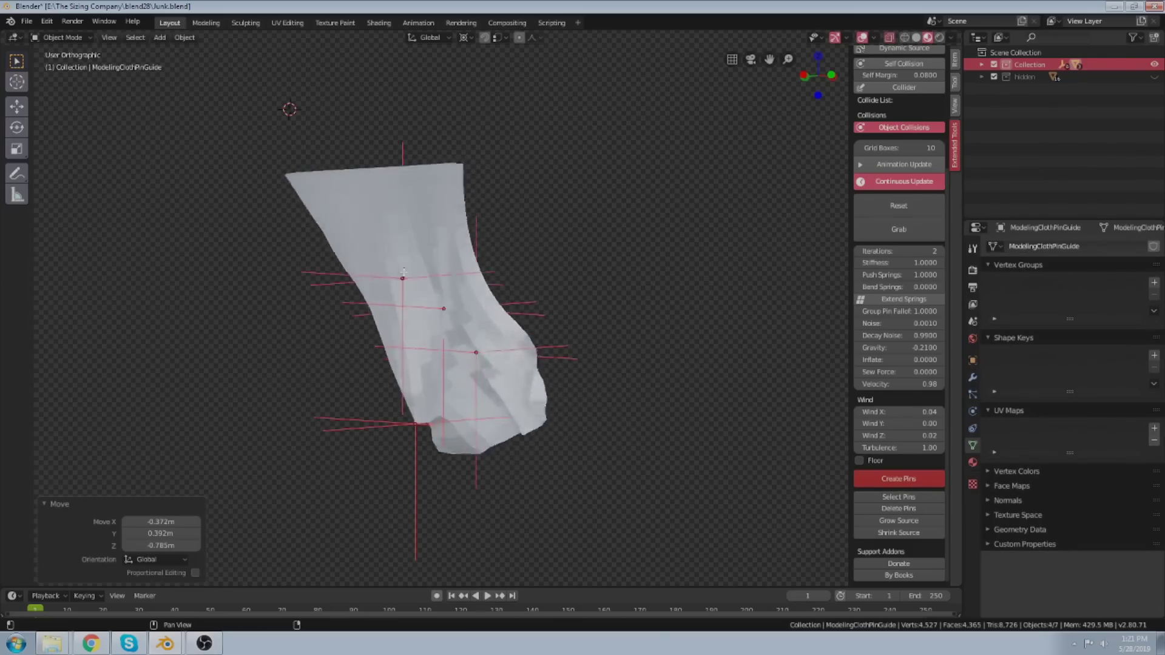
click(392, 321)
key(Escape)
Pick individual pins, select all of the cloth's pins at once, and try moving them together.
middle_drag(459, 478, 501, 423)
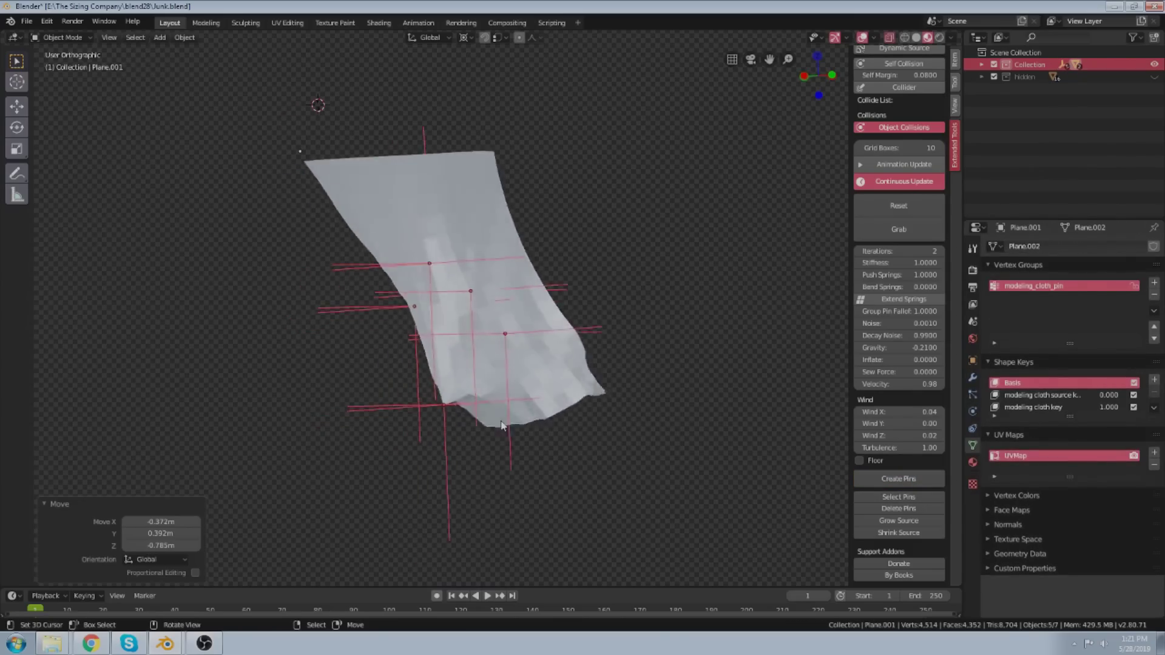
click(388, 401)
right_click(351, 311)
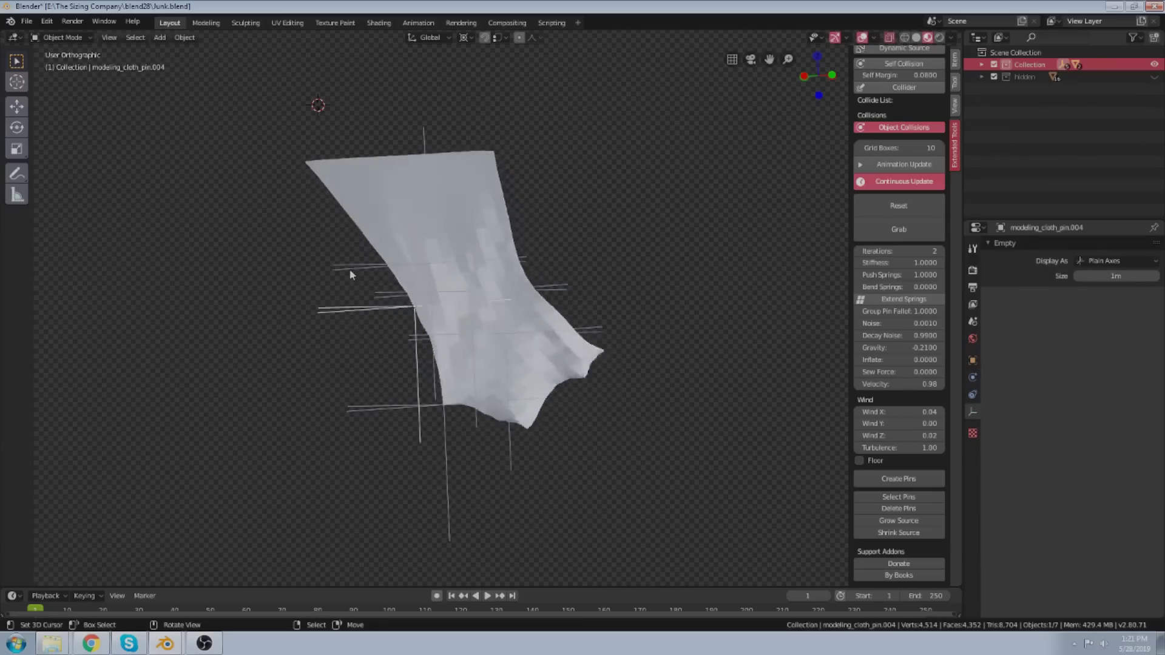
right_click(351, 269)
right_click(397, 406)
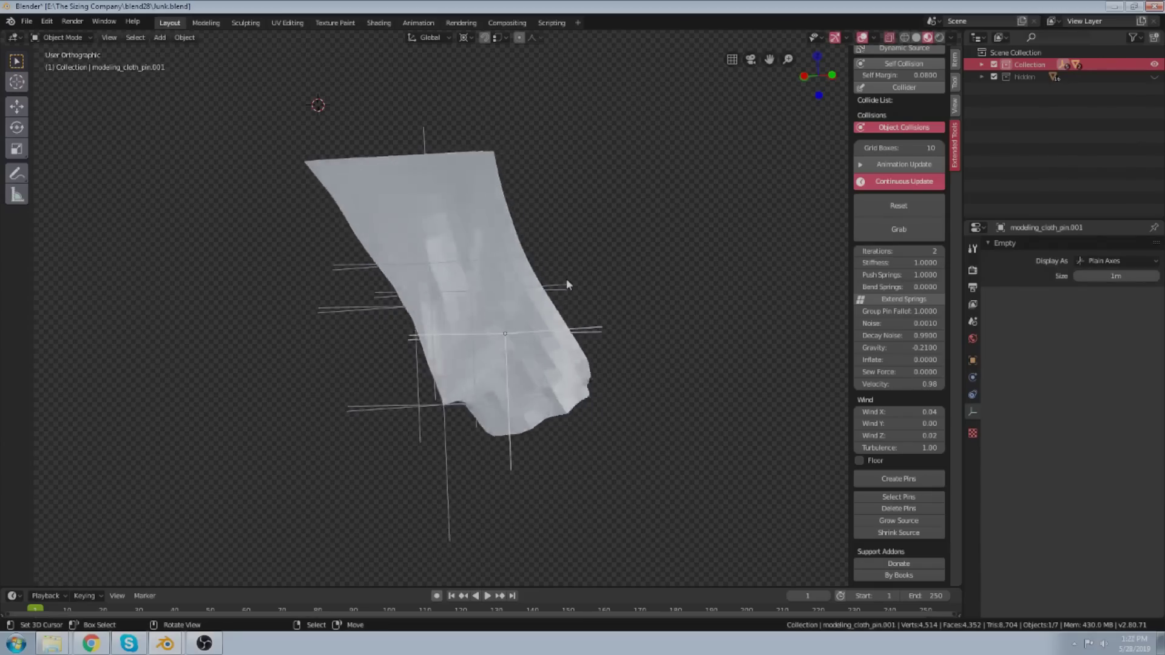
click(921, 498)
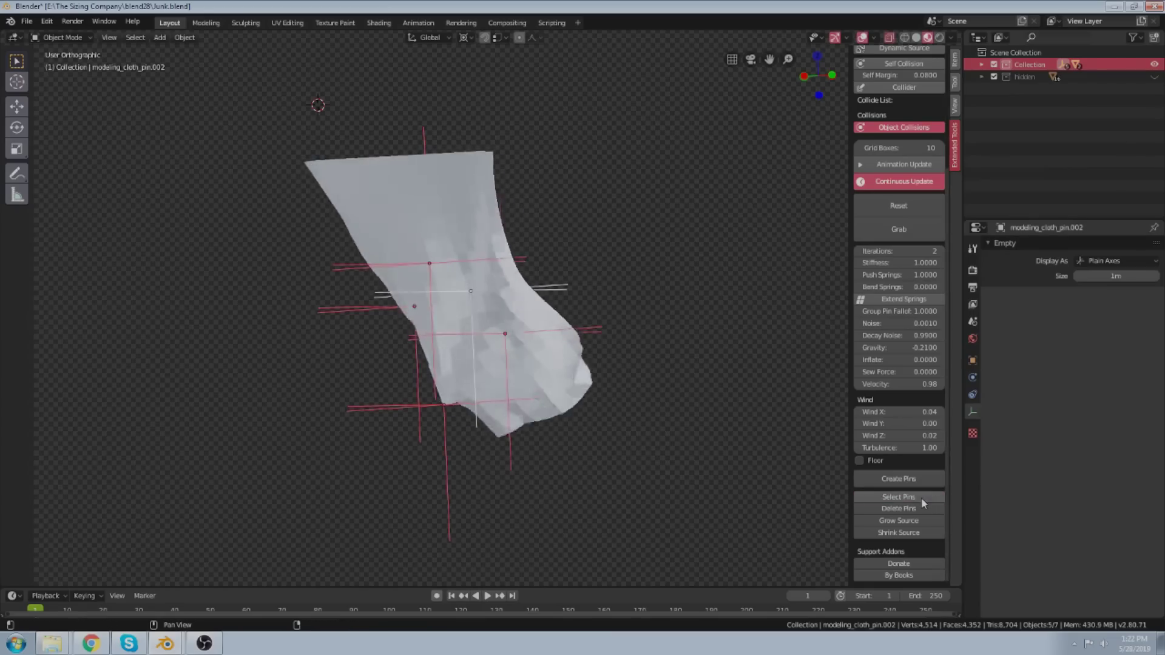
key(g)
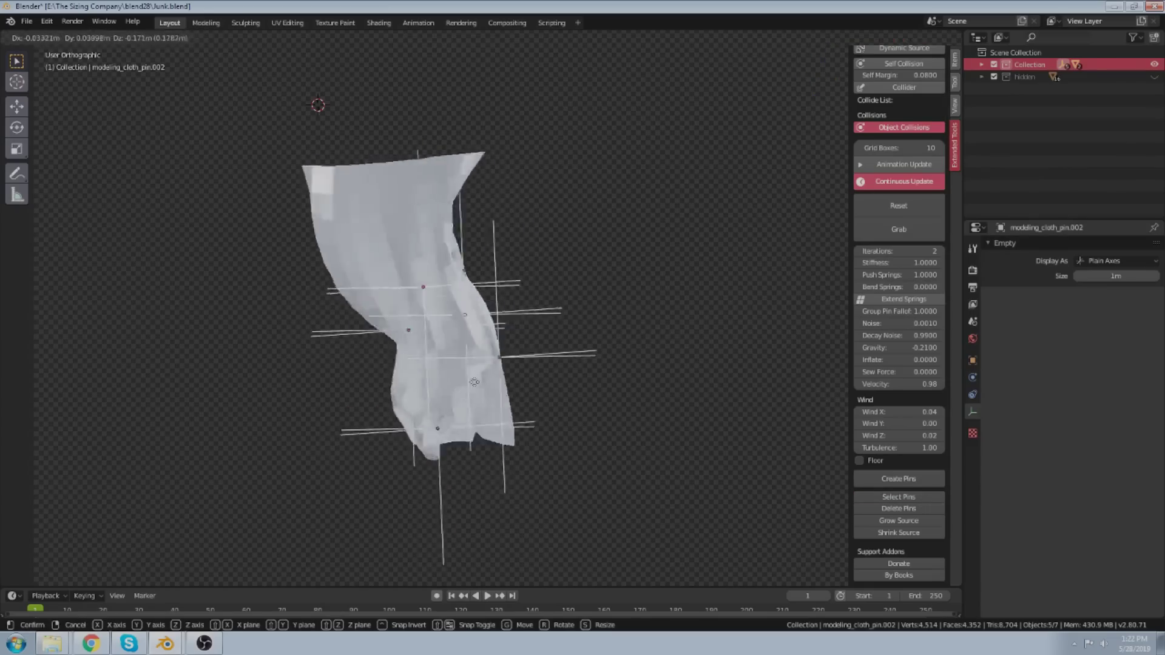
click(475, 382)
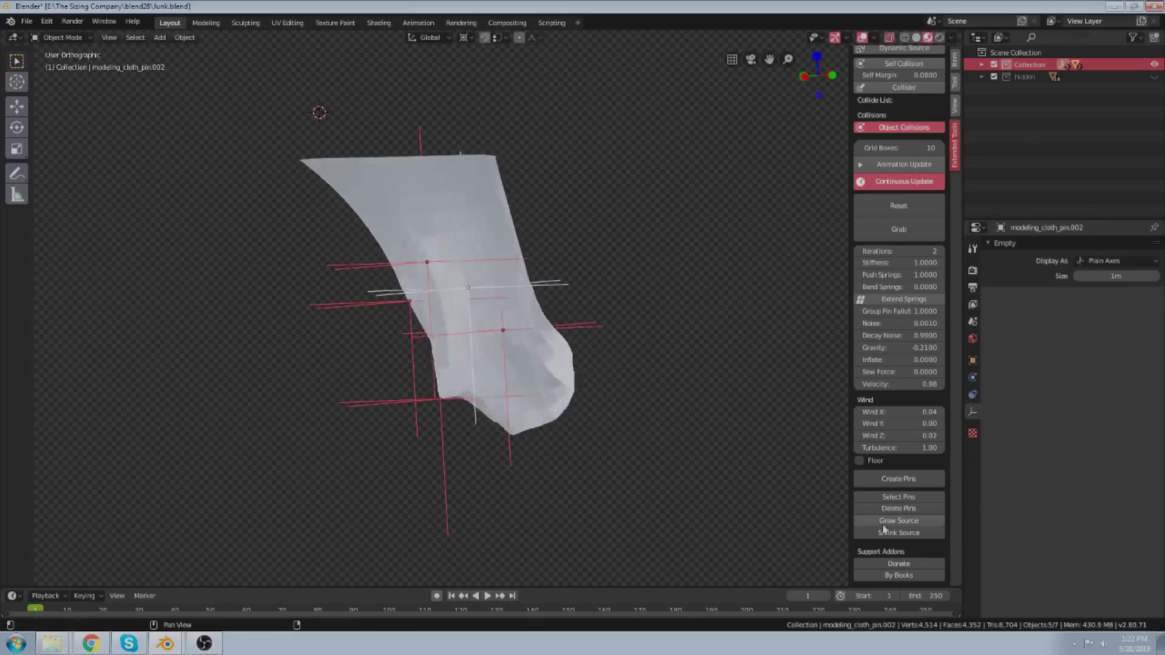
Delete the single pin holding the cloth's lower corner and select the cloth again.
scroll(425, 431, up, 5)
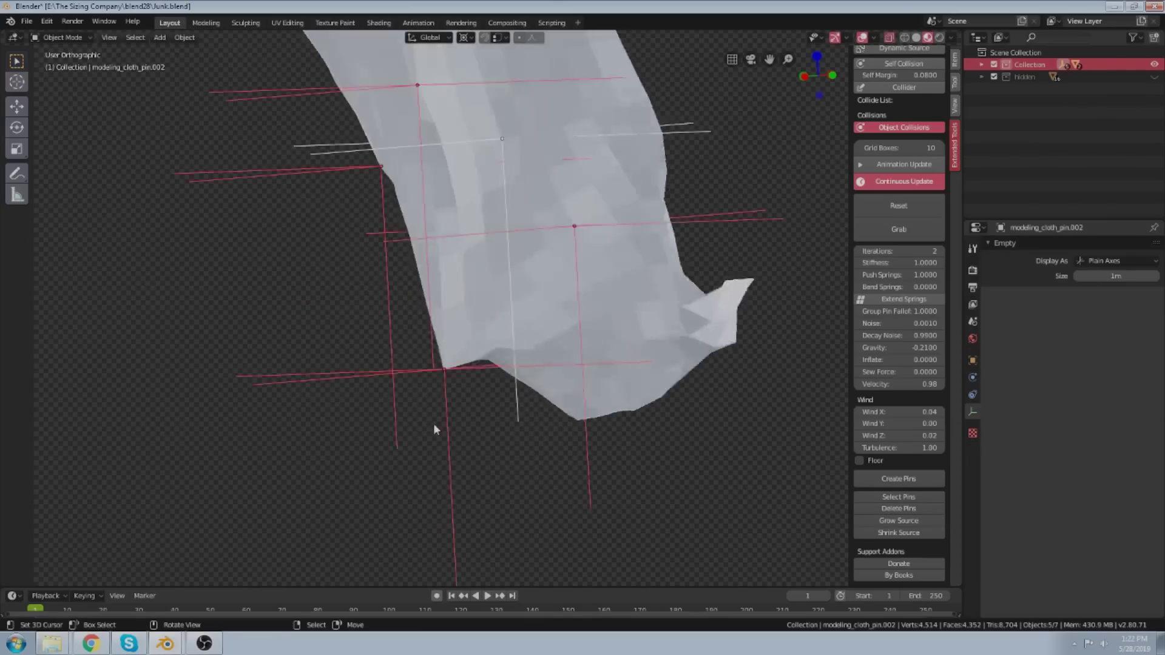
click(490, 430)
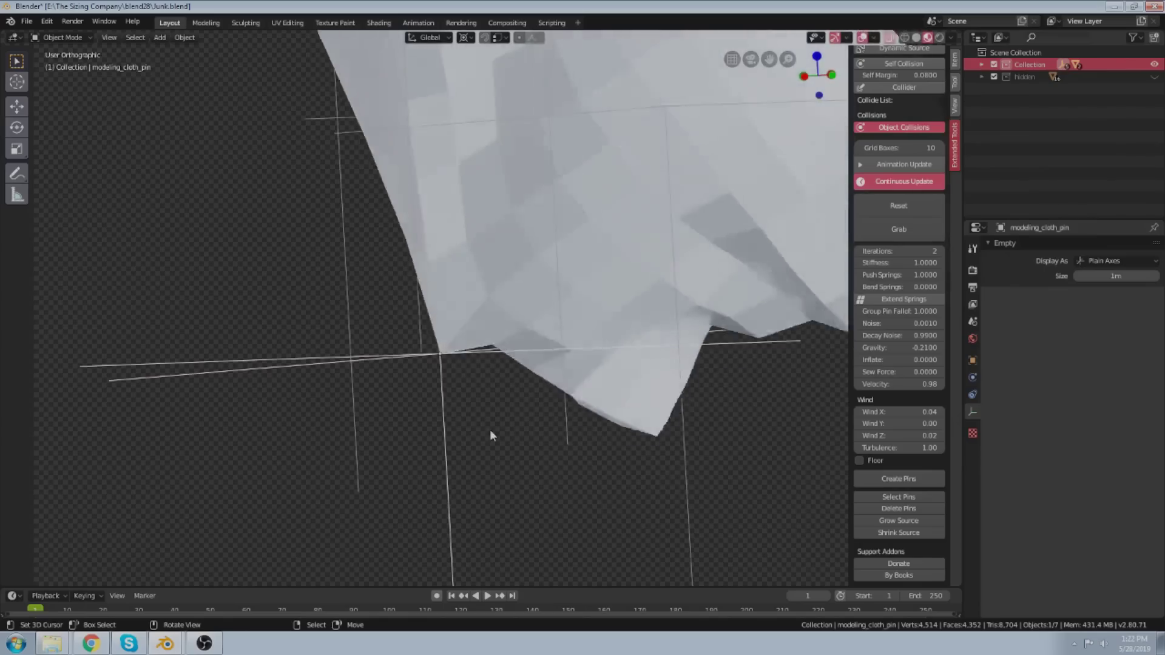
key(x)
click(489, 429)
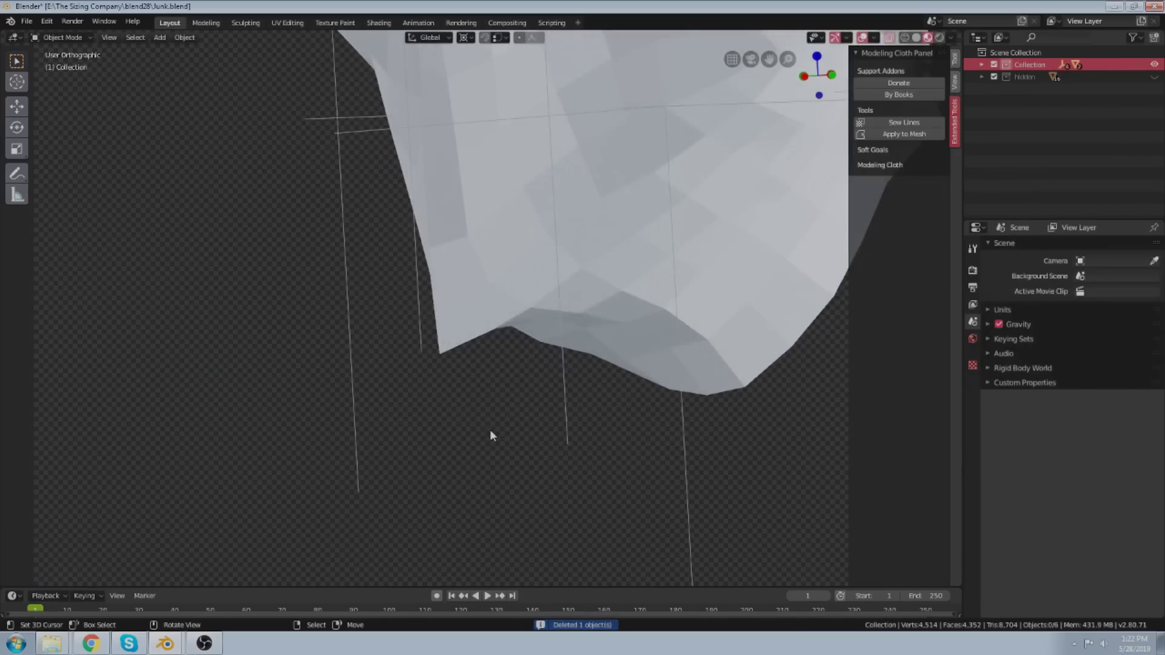
click(520, 380)
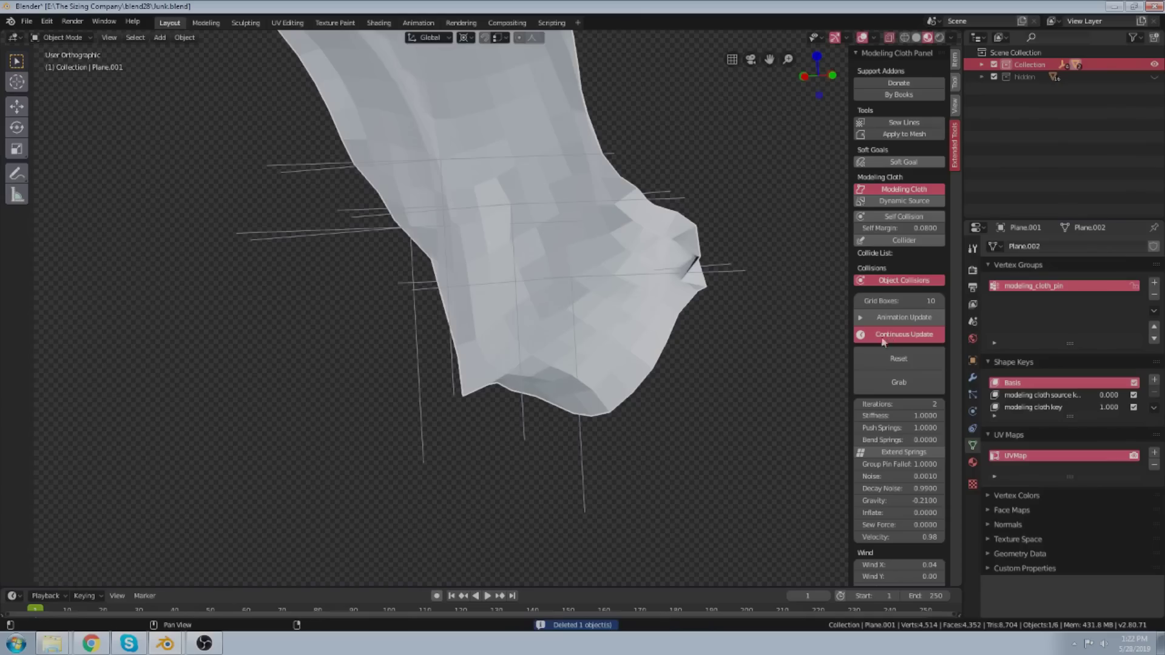
Select everything in the scene and delete the cloth plane together with all its pins.
scroll(613, 366, down, 4)
scroll(613, 366, up, 3)
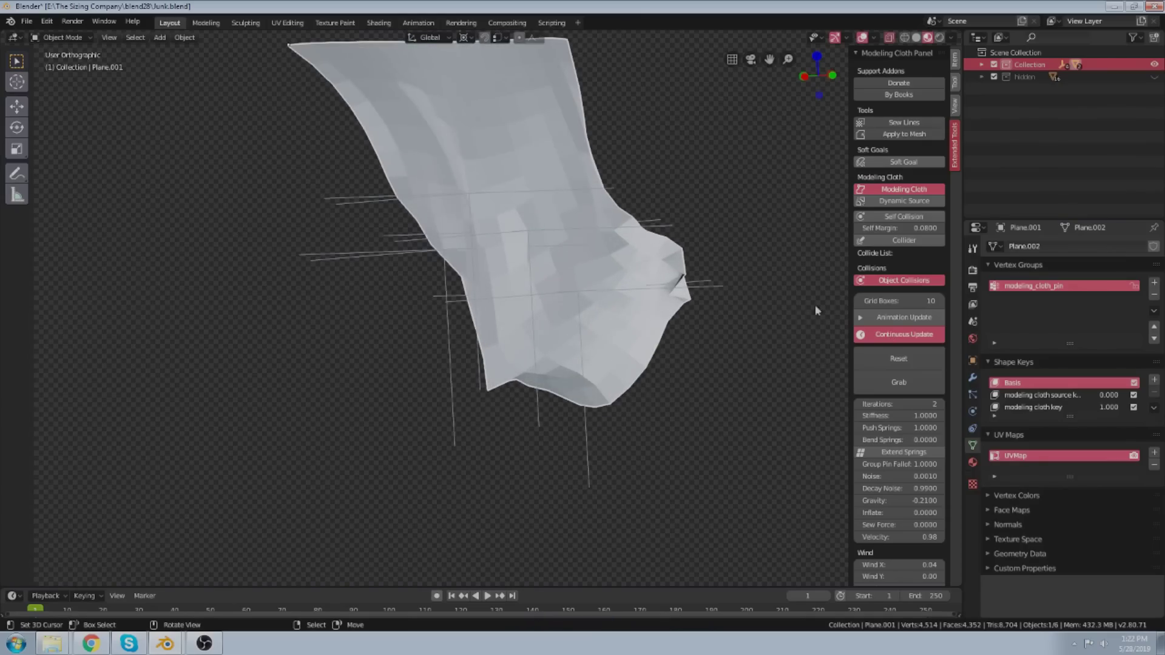
scroll(589, 370, down, 3)
key(a)
key(x)
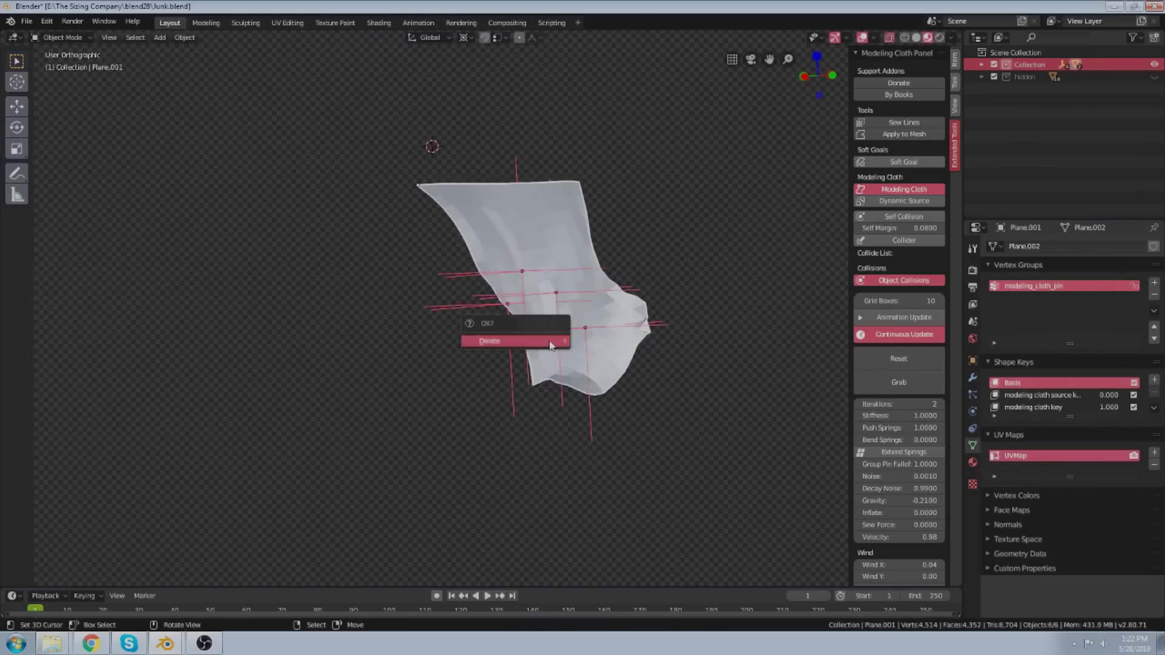
click(550, 342)
Add a 2 m plane at the 3D cursor and subdivide it repeatedly into 256 faces.
key(shift+a)
click(528, 334)
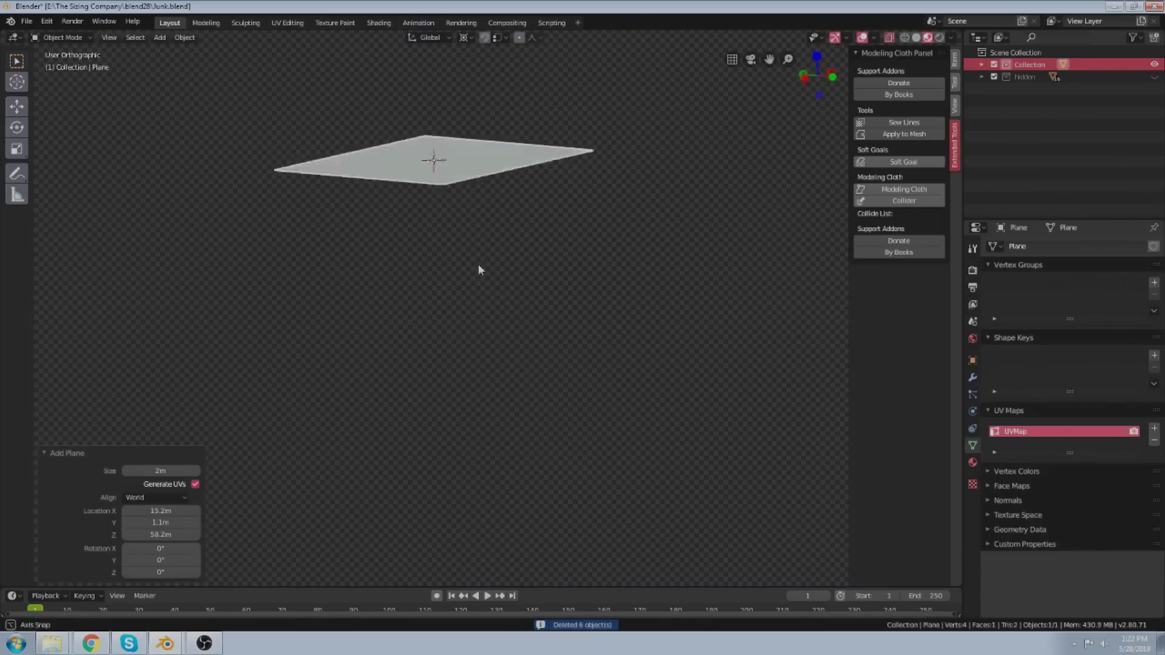
middle_drag(480, 271, 483, 298)
key(Tab)
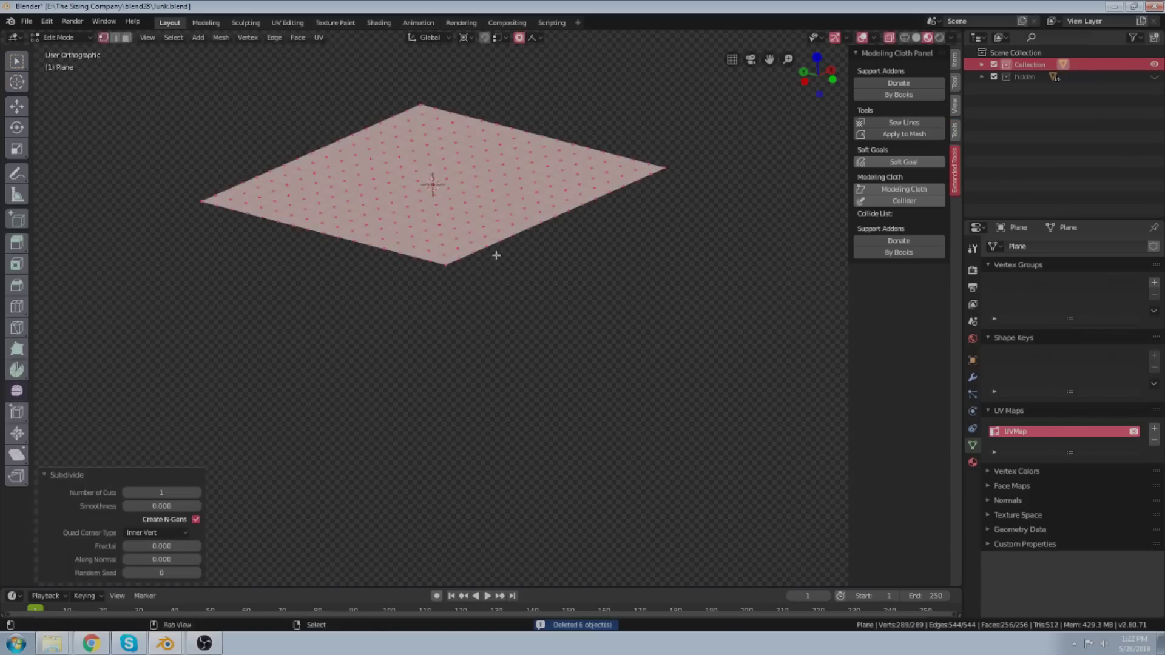
shift+middle_drag(496, 255, 539, 382)
key(Tab)
scroll(538, 349, up, 2)
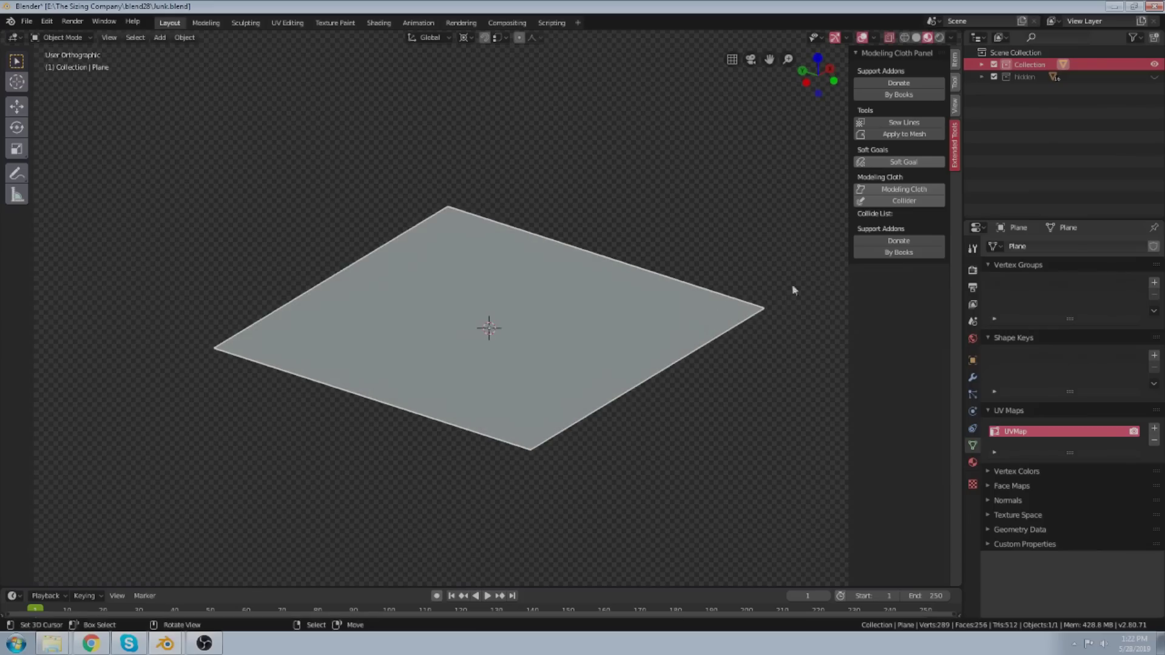
Enable Modeling Cloth on the new plane and turn on Continuous Update.
click(899, 191)
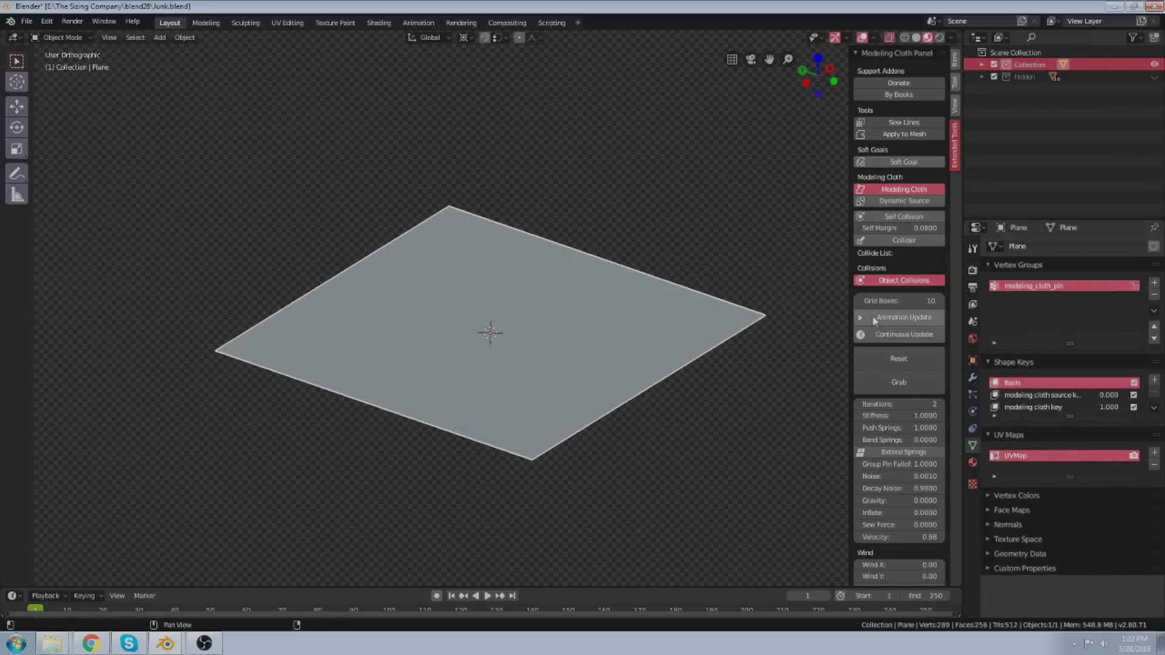
key(Tab)
key(Tab)
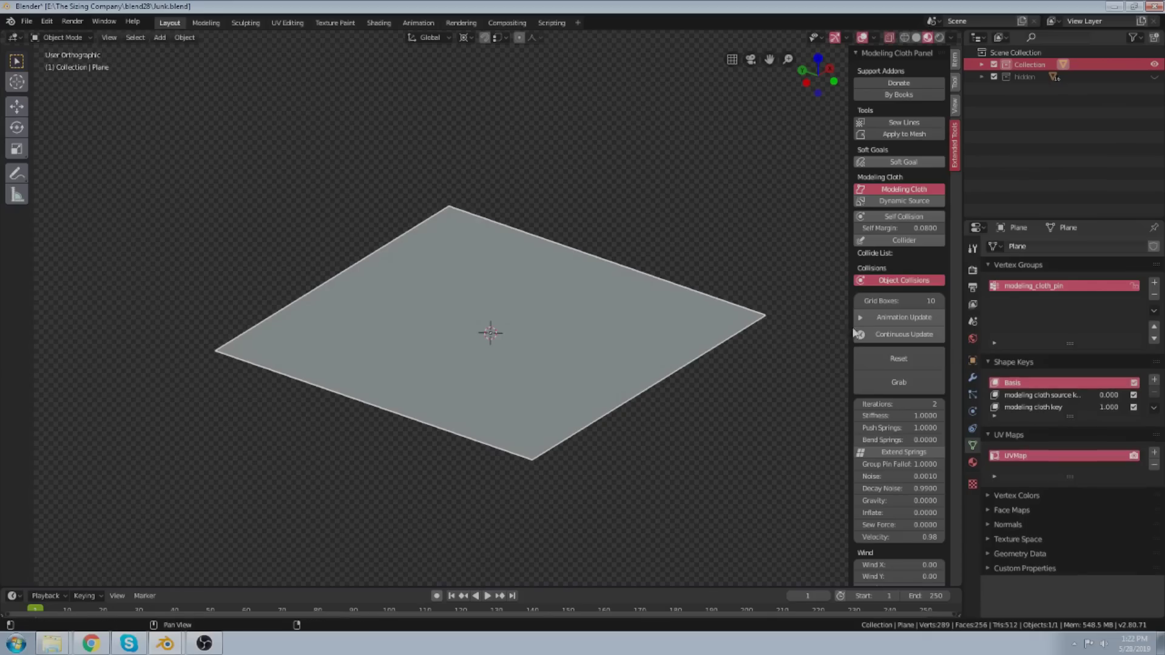
scroll(609, 409, up, 1)
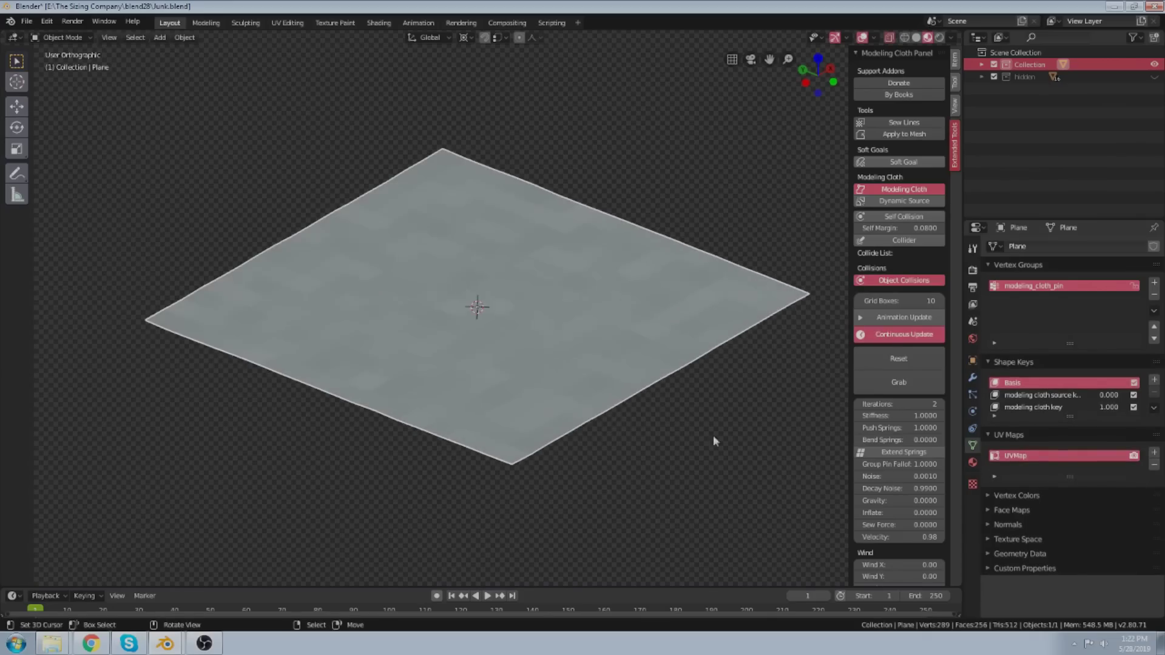
Create four pins on the cloth, one near each corner, and finish pin creation.
scroll(911, 468, down, 5)
click(912, 477)
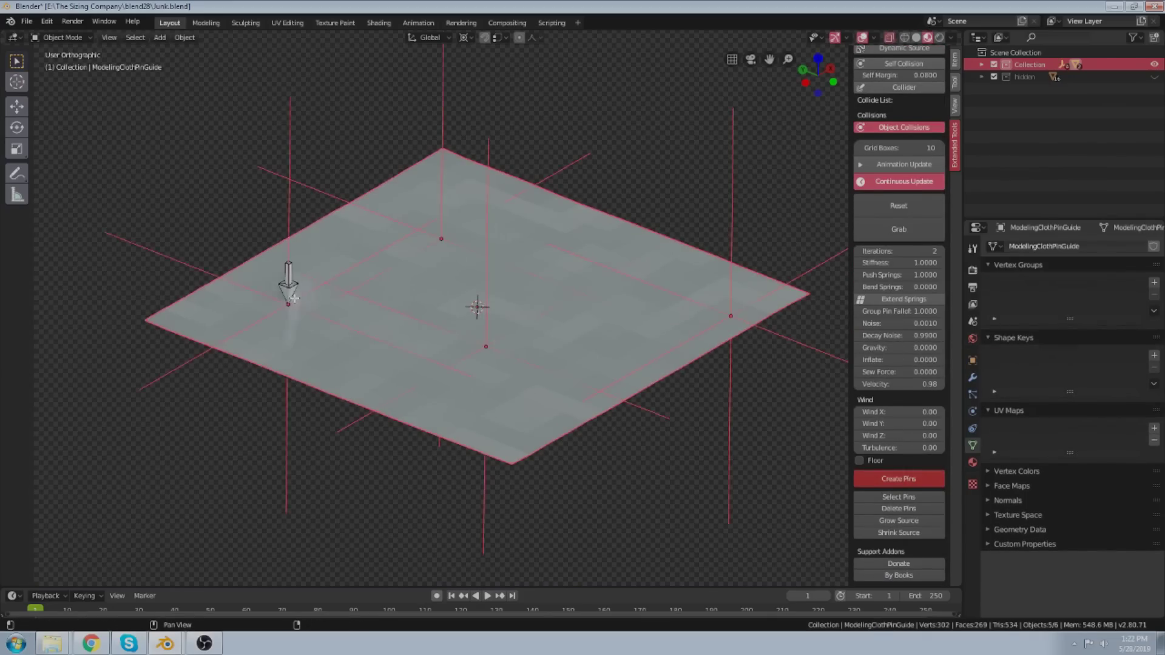
key(Escape)
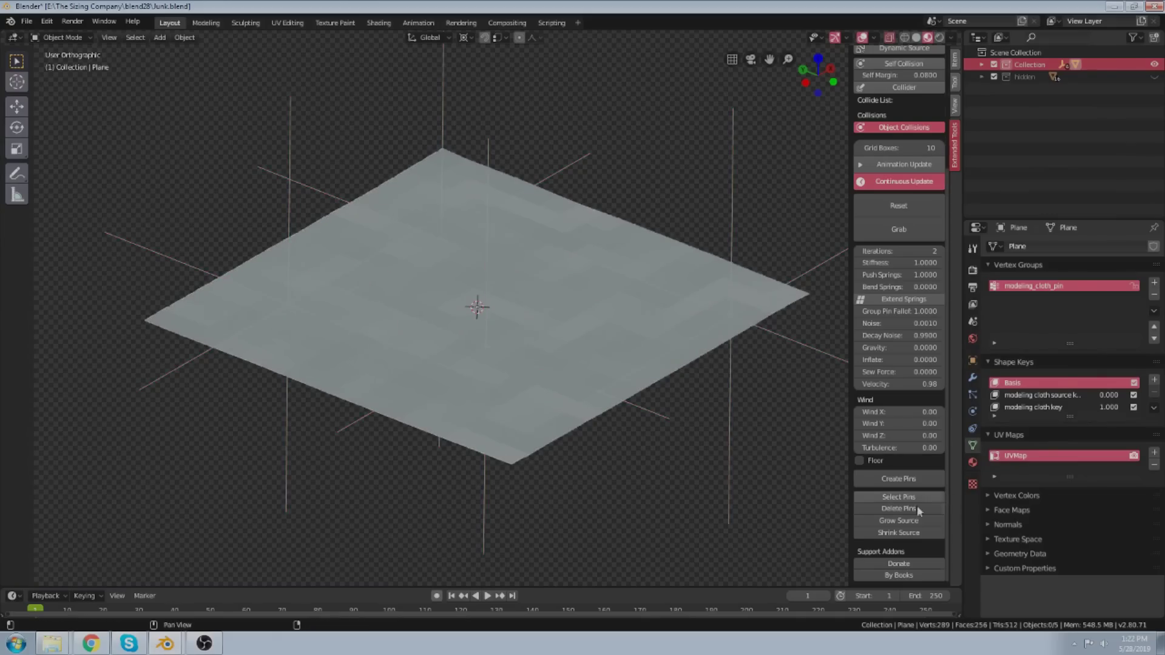
Select all of the cloth's pins at once and raise them 0.293 m along global Z.
click(910, 498)
key(g)
key(z)
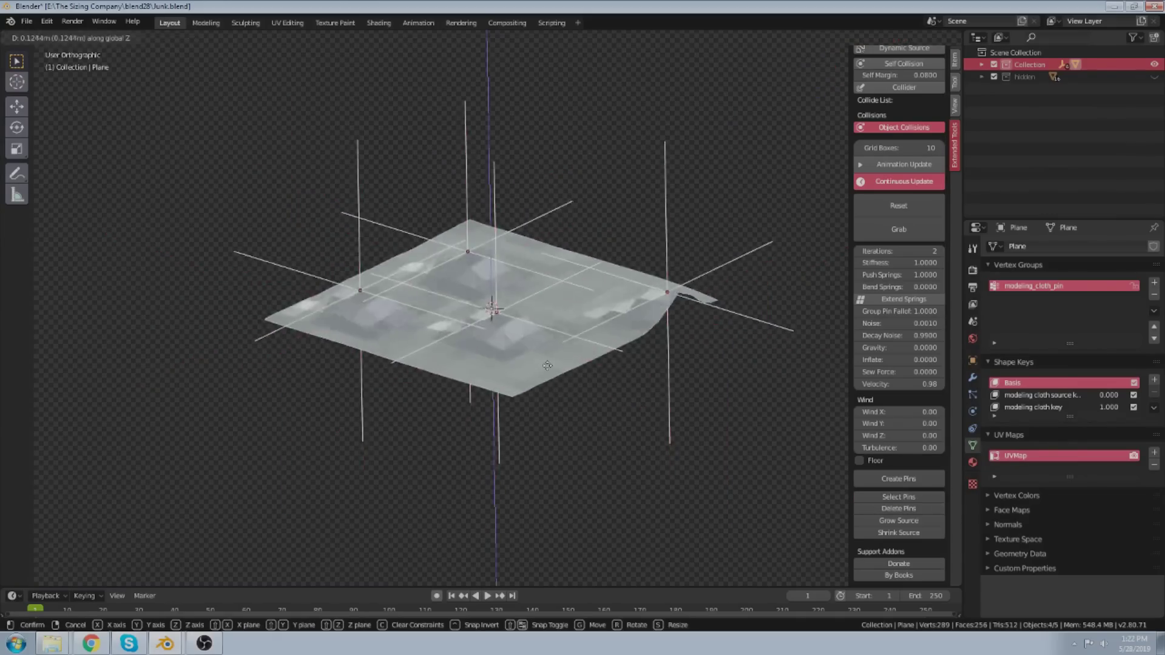
click(550, 339)
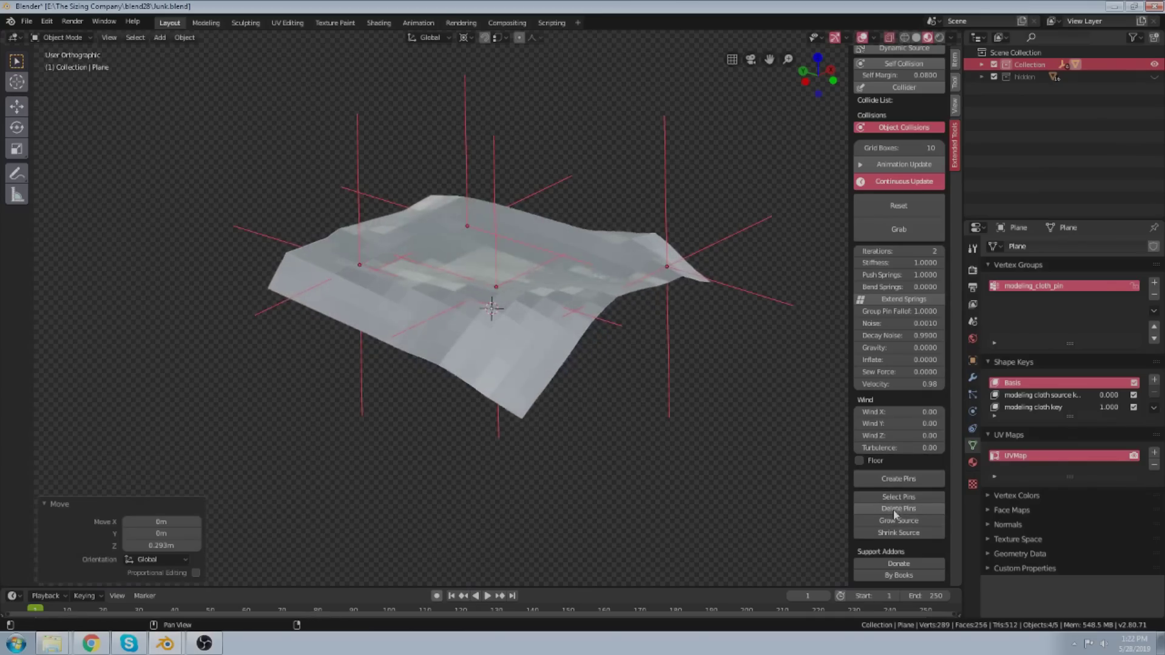
Select only the far-right pin and move it by 0.15 m in X, 0.0224 m in Y and 0.305 m in Z.
key(alt+a)
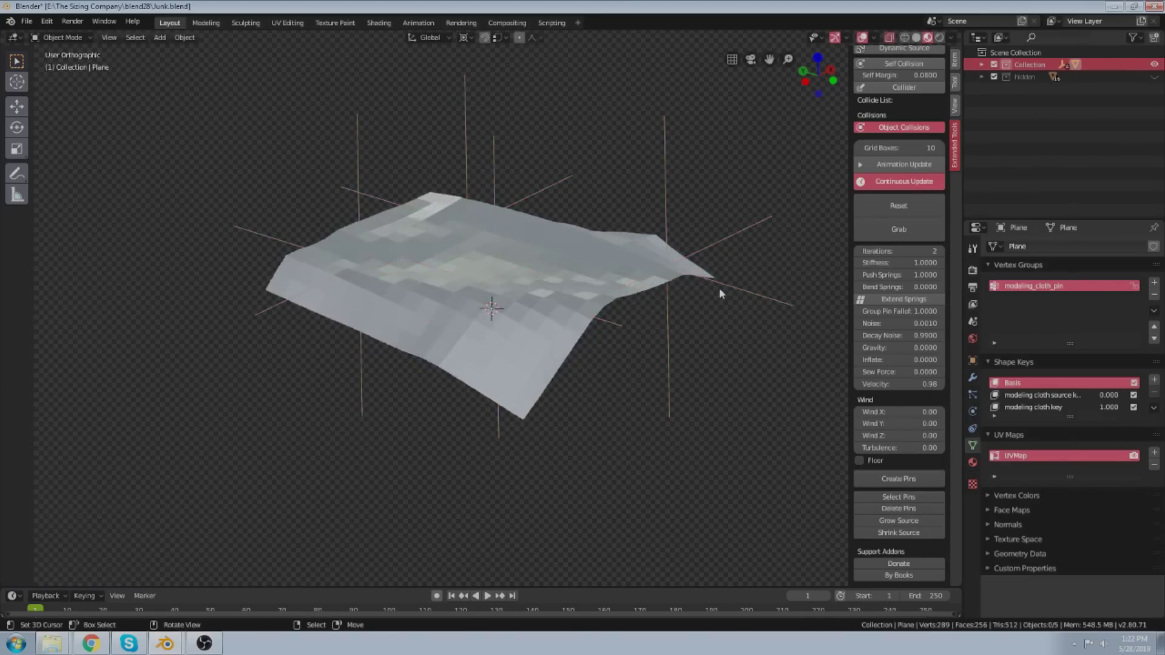
right_click(736, 292)
key(g)
click(747, 257)
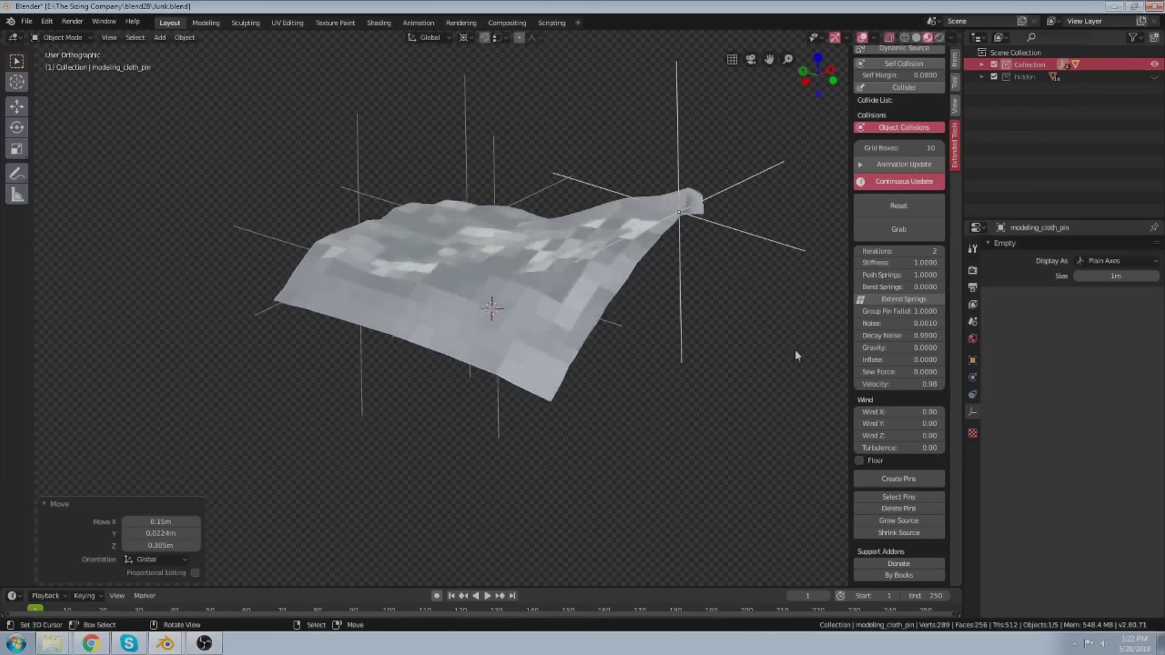
Delete the individually moved pin, and select and delete all the cloth's remaining pins.
click(902, 510)
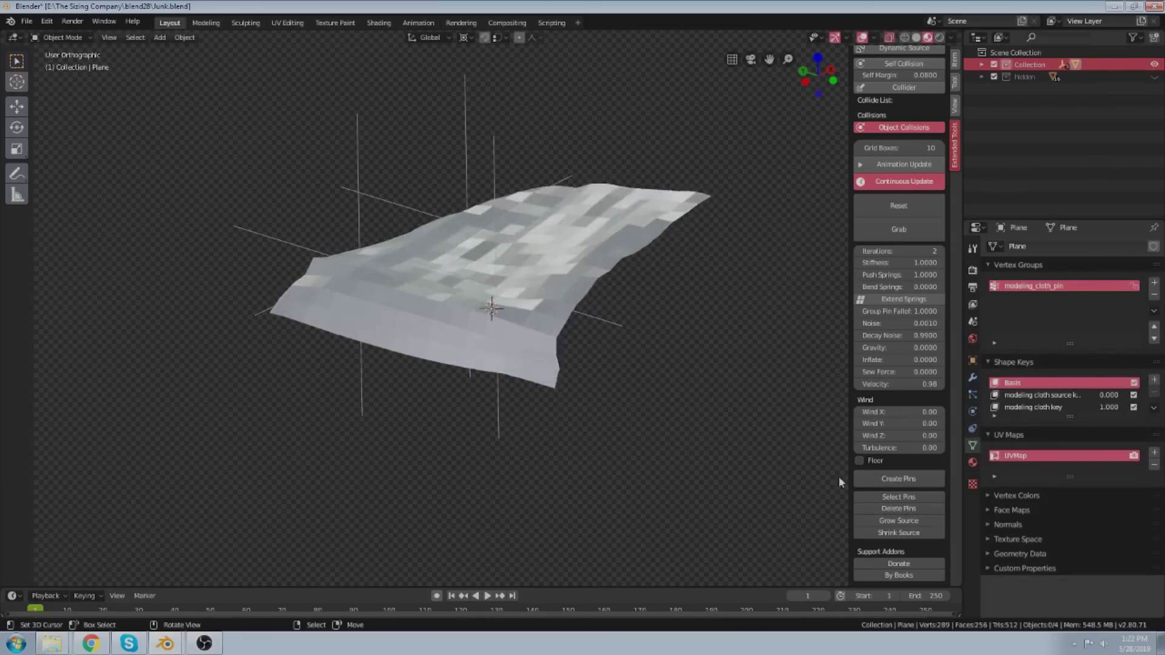
click(898, 497)
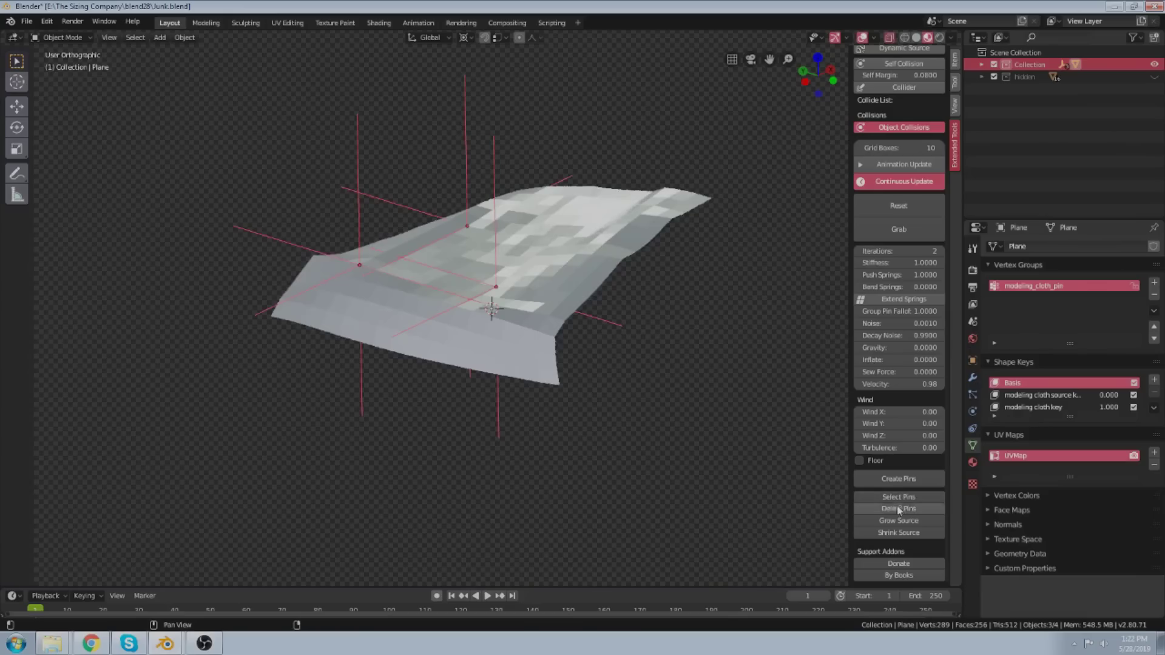
click(898, 508)
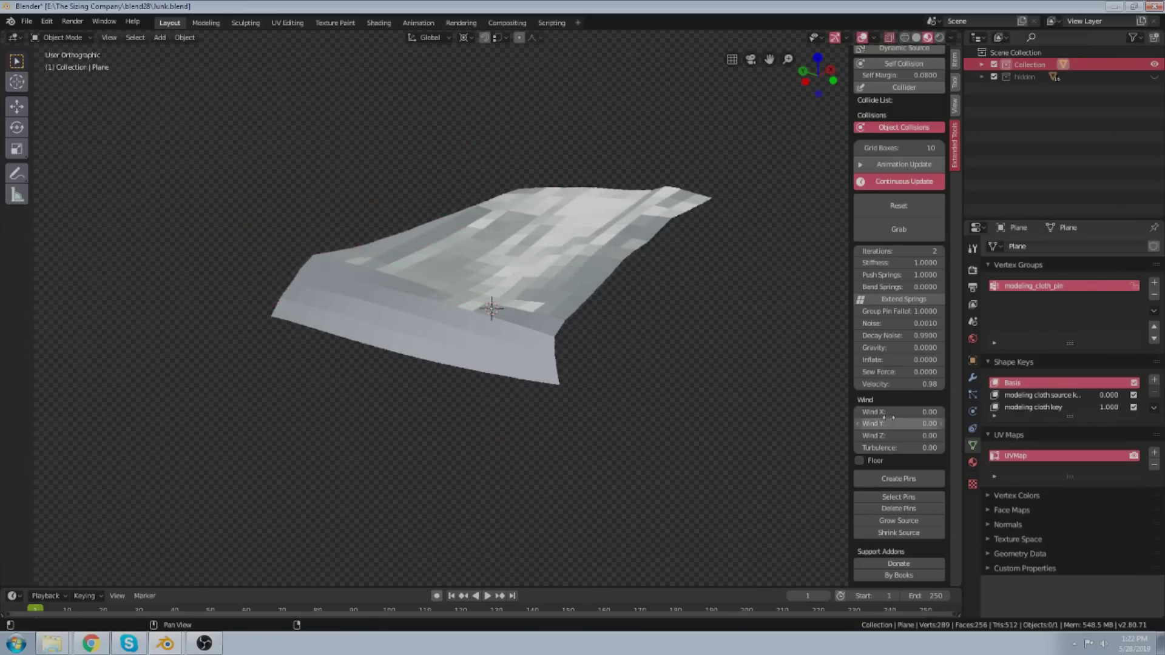
Reset the cloth to its flat source shape and start the Grab tool.
click(874, 207)
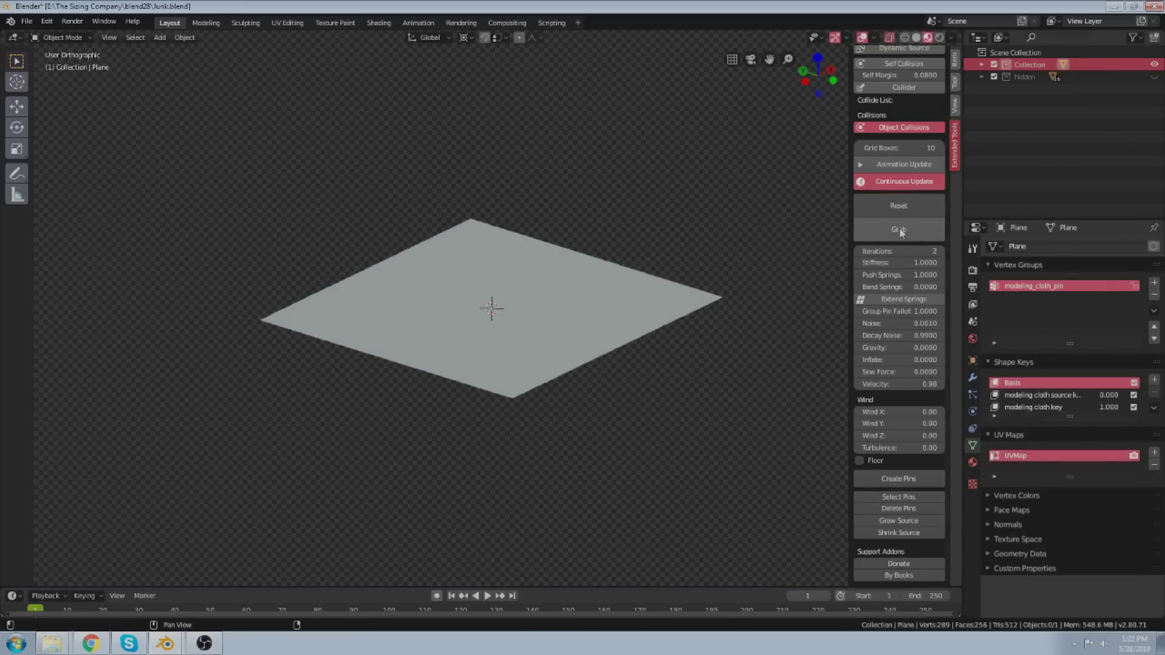
click(900, 232)
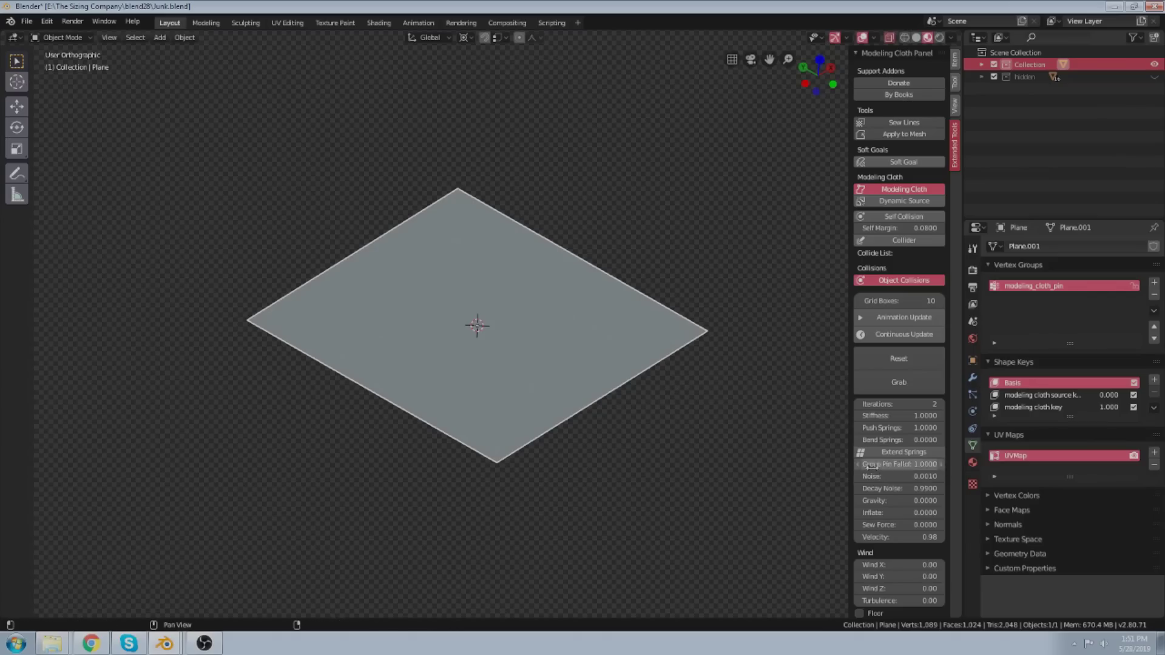
Put the 1,024-face cloth plane into Edit Mode and activate its modeling cloth source shape key.
scroll(883, 479, down, 5)
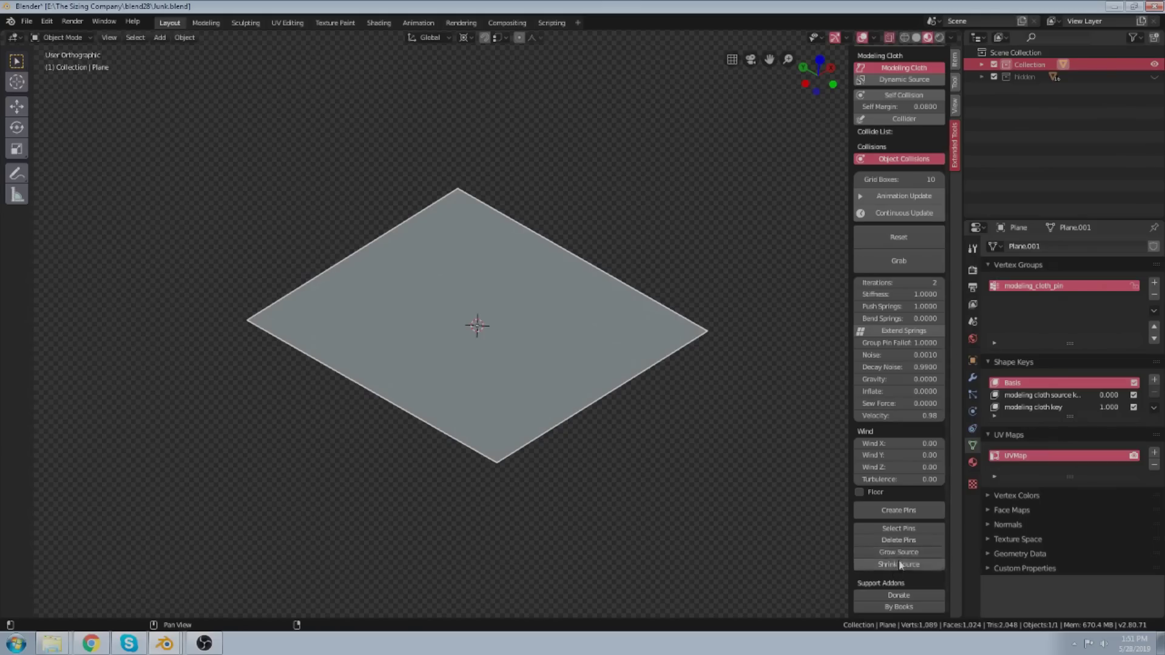
shift+middle_drag(579, 427, 566, 484)
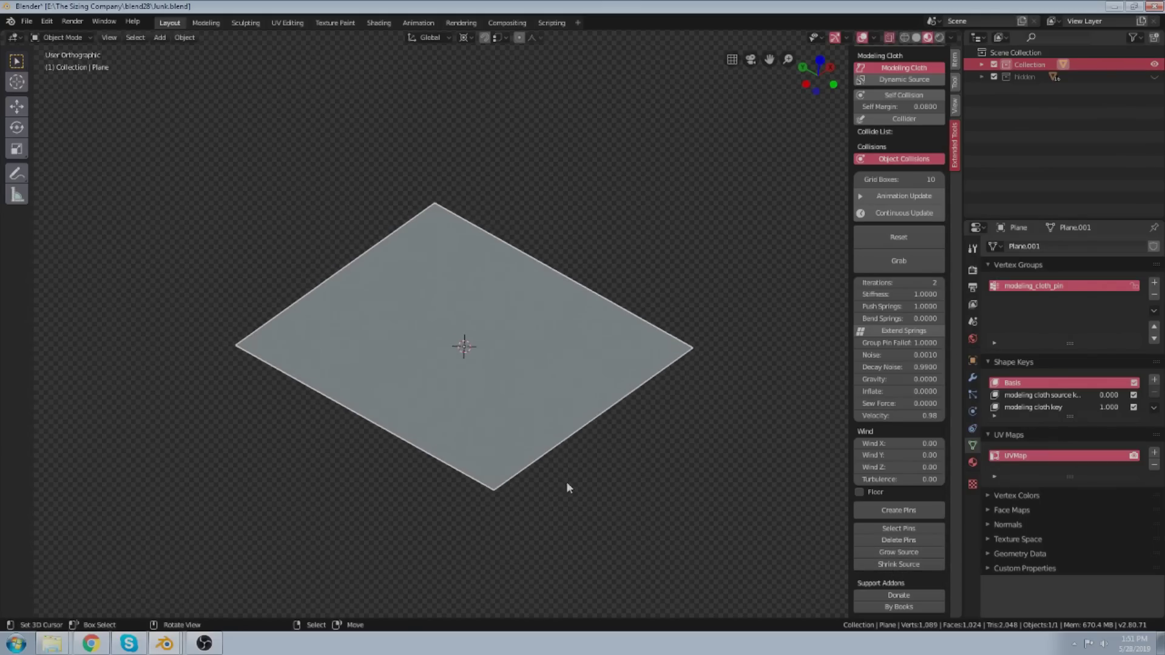
key(Tab)
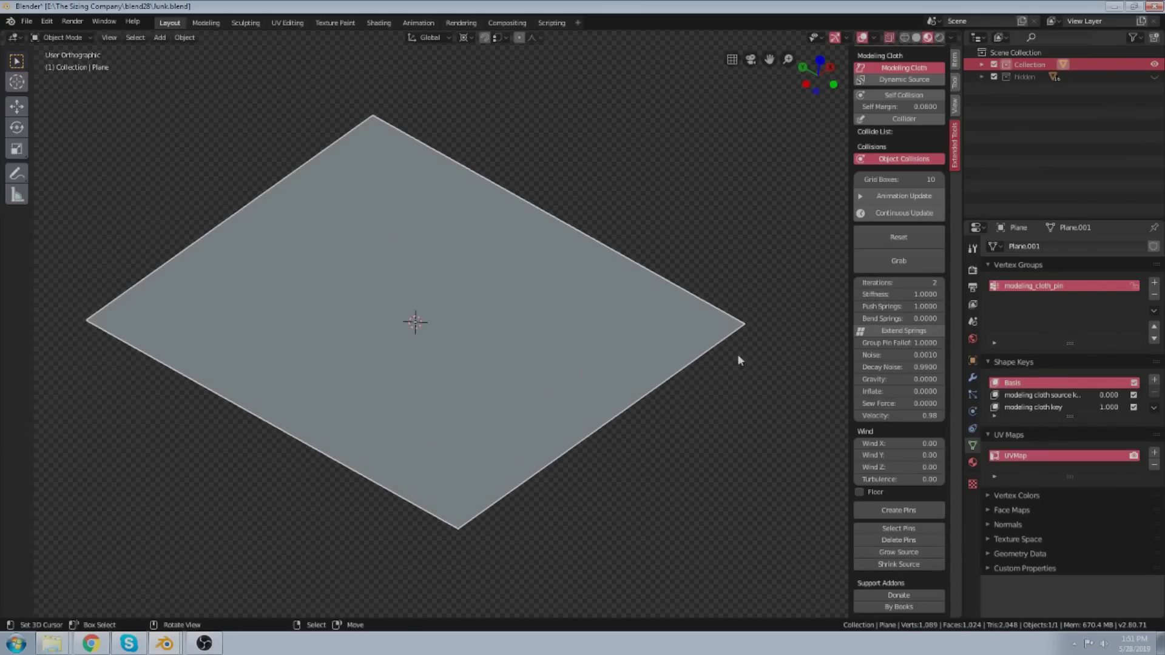
click(1038, 425)
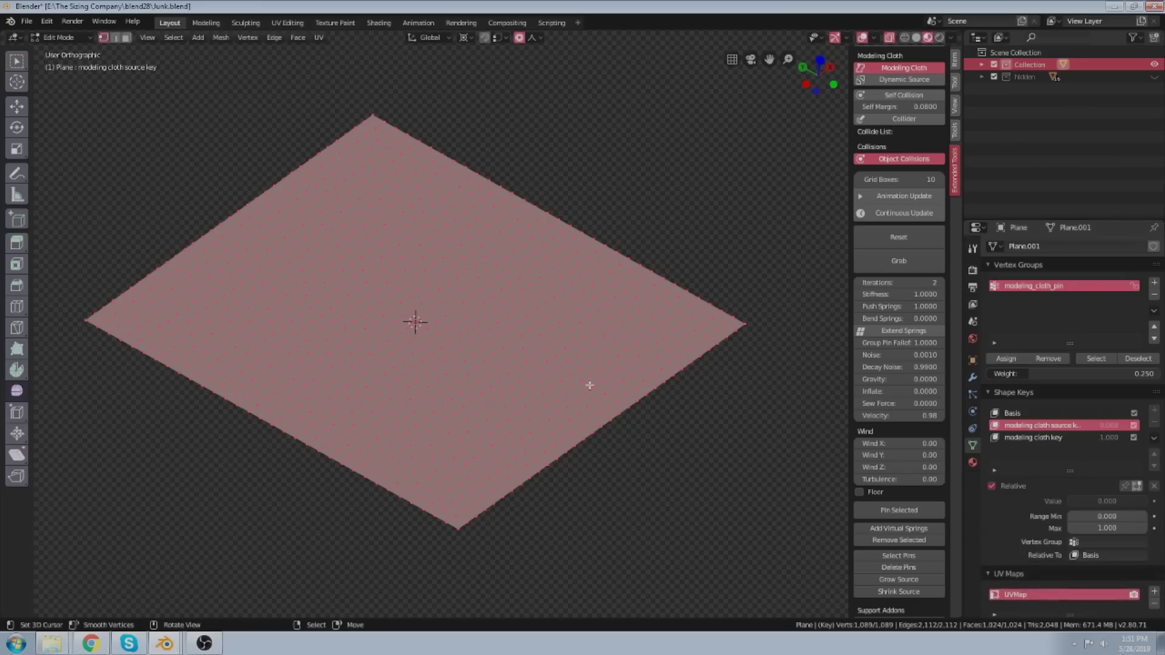
key(s)
right_click(617, 445)
key(Tab)
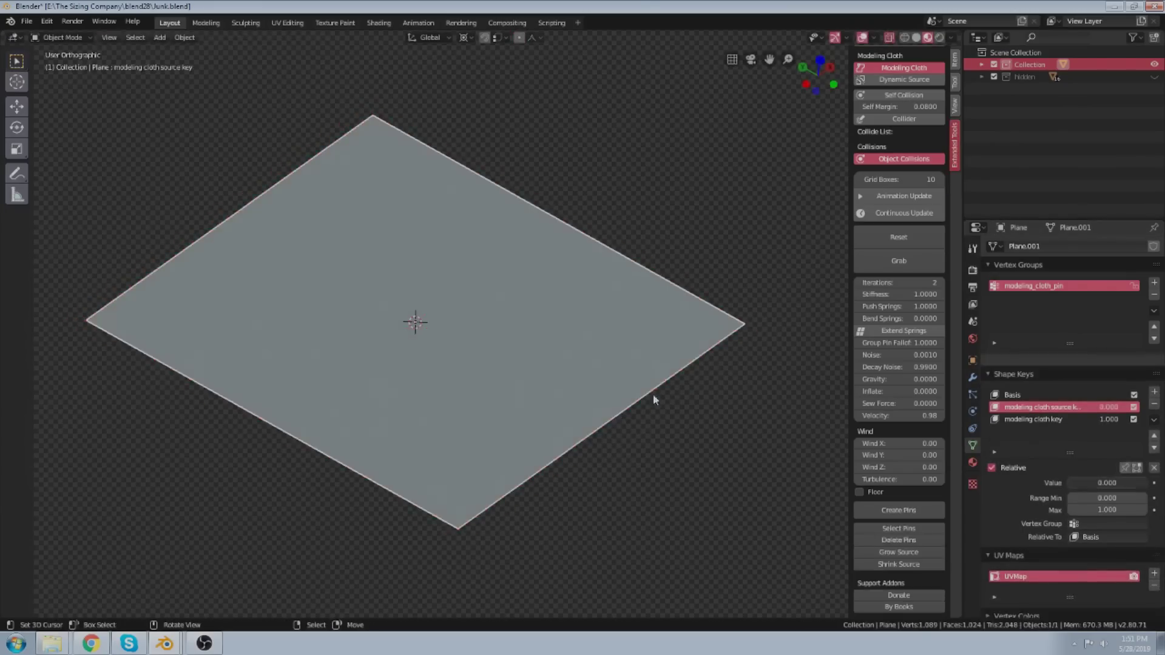
Turn on Continuous Update, slightly enlarge the source key's whole mesh in Edit Mode, and return to Object Mode.
key(Tab)
key(s)
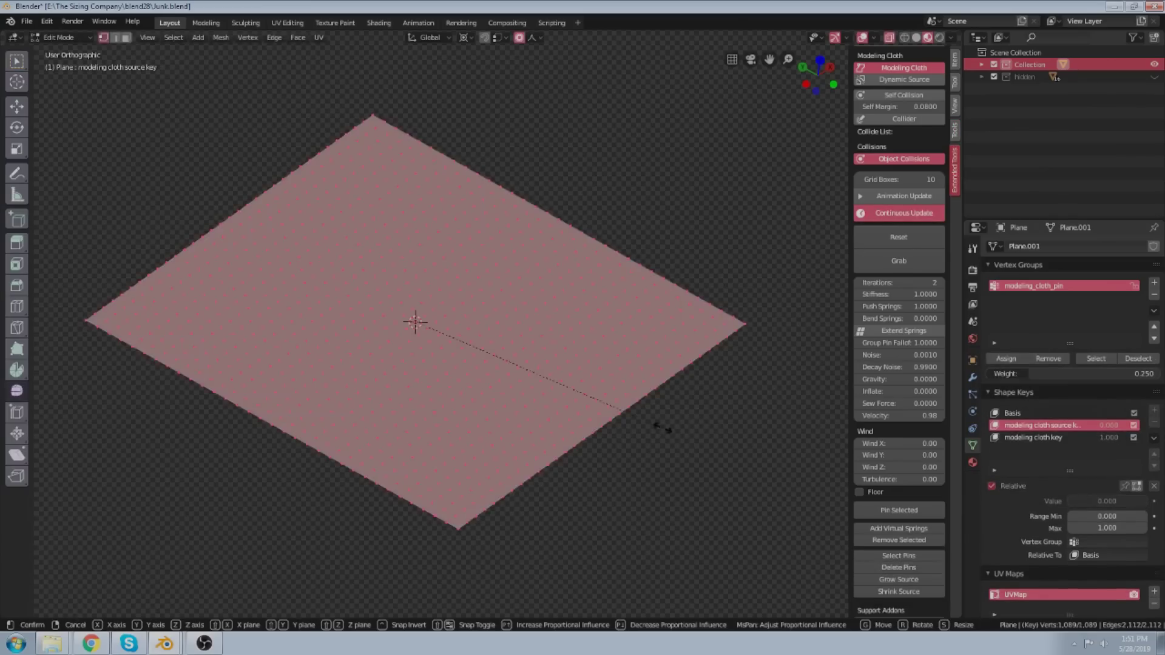
click(694, 448)
key(Tab)
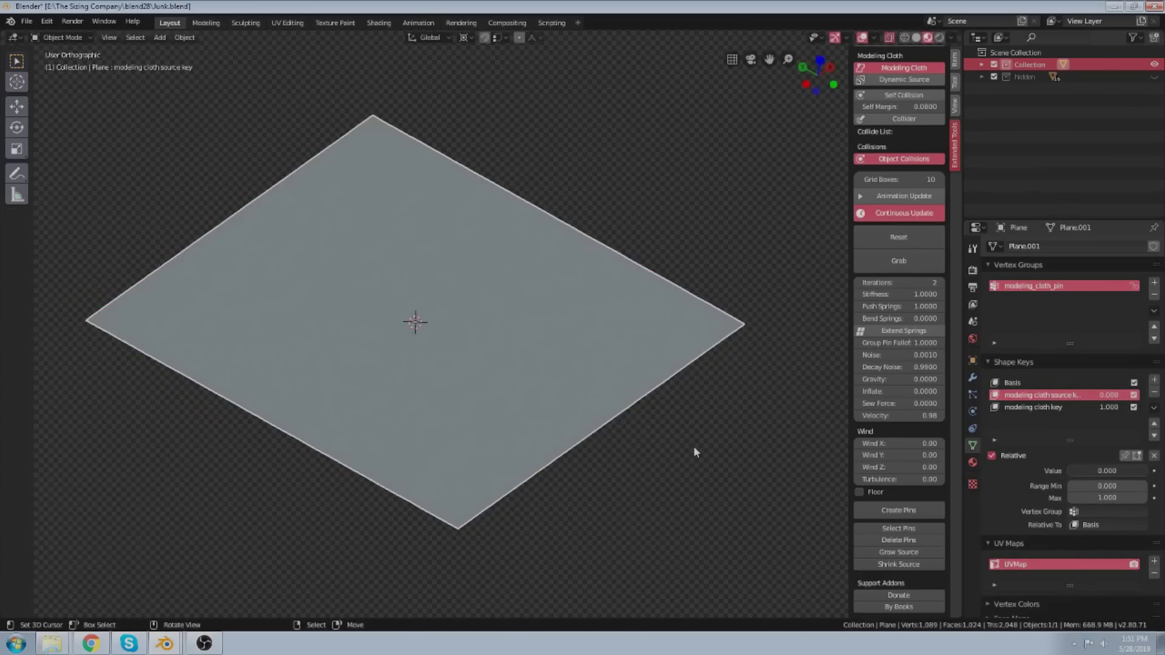
Restart Continuous Update so the cloth expands toward the enlarged source, and set Velocity to 0.01.
middle_drag(584, 331, 586, 322)
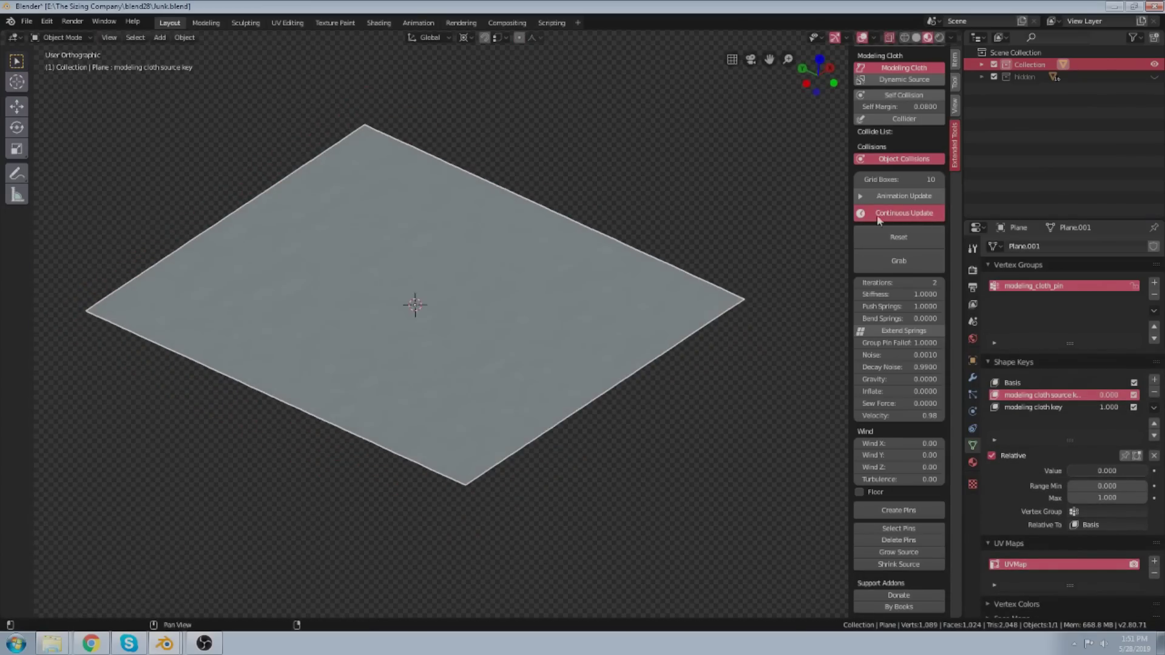
click(887, 214)
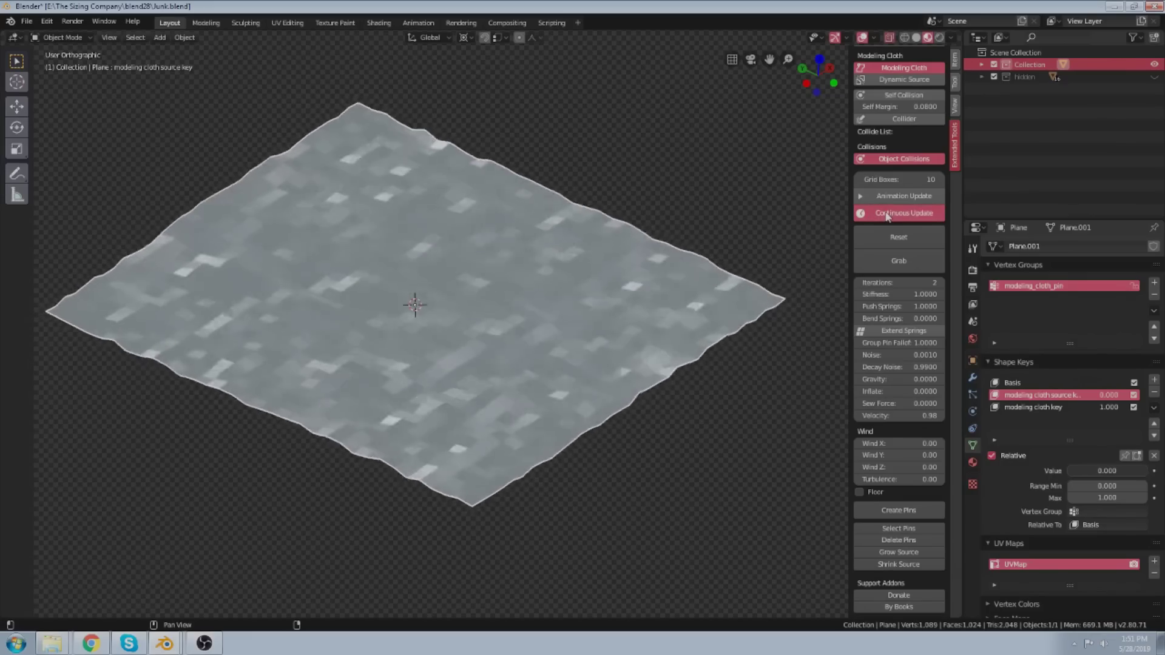
click(899, 416)
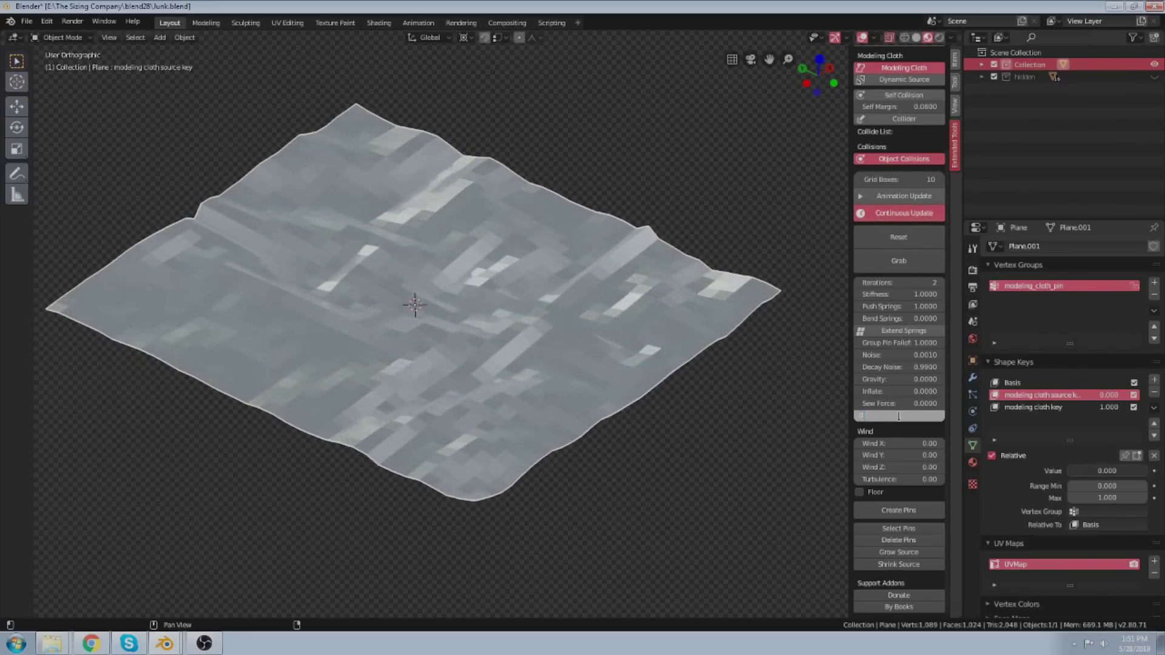
text(0.01)
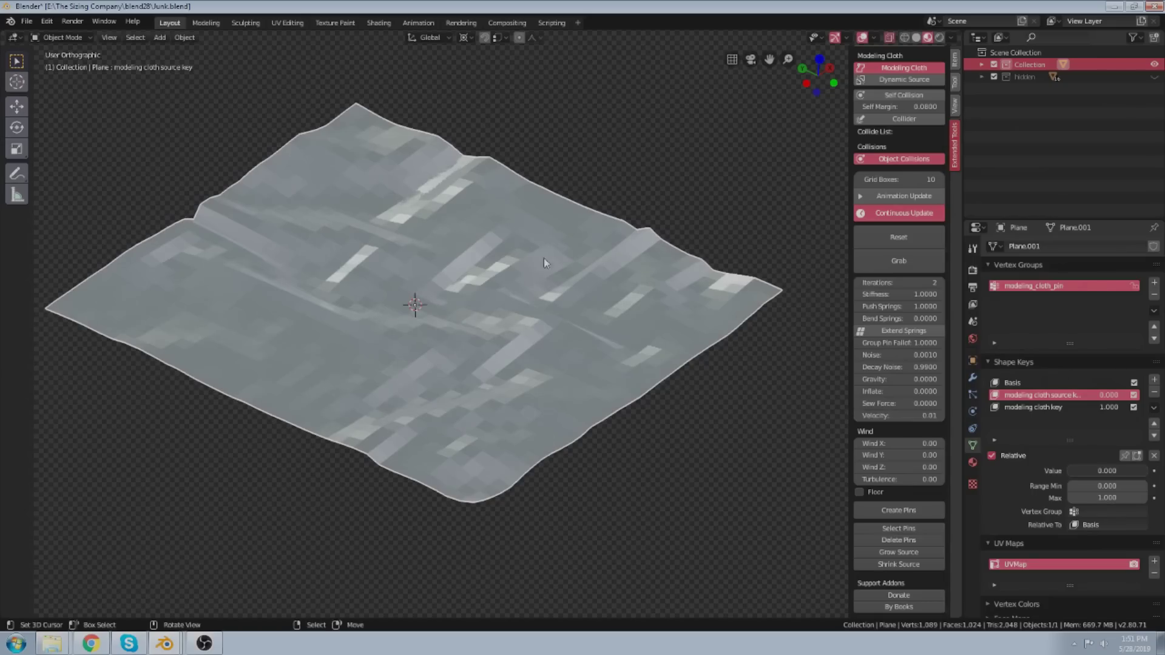
Subdivide the whole cloth mesh once in Edit Mode and return to Object Mode.
key(Tab)
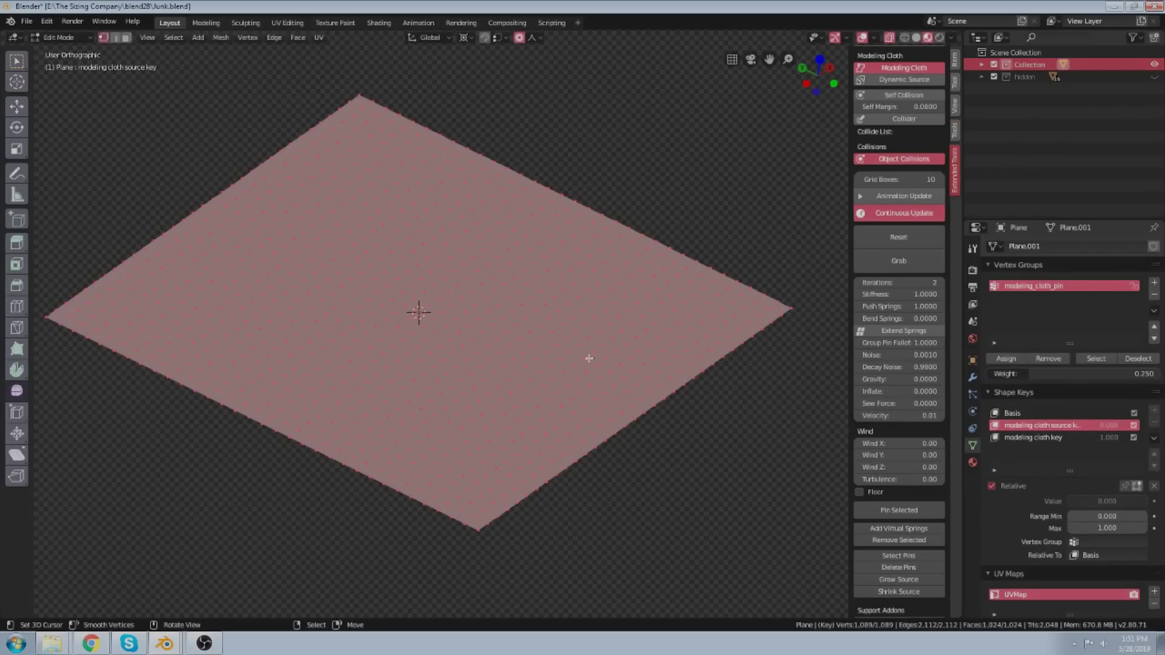
key(ctrl+d)
key(Tab)
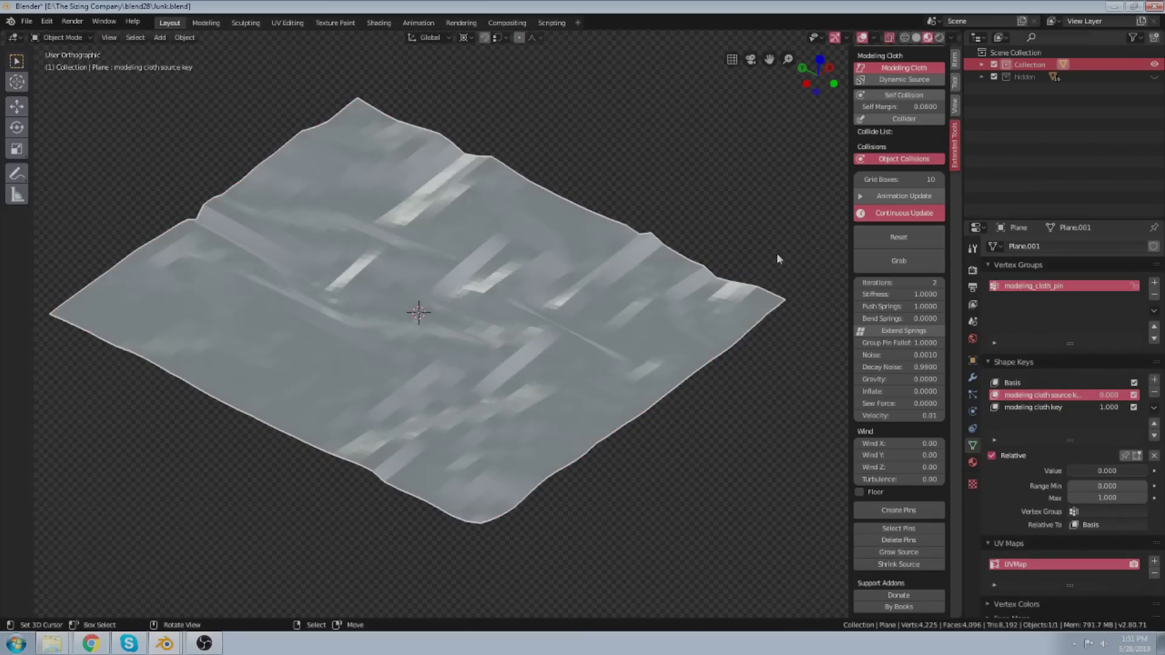
Reset the subdivided cloth and restart Continuous Update to simulate it from its flat shape.
click(890, 241)
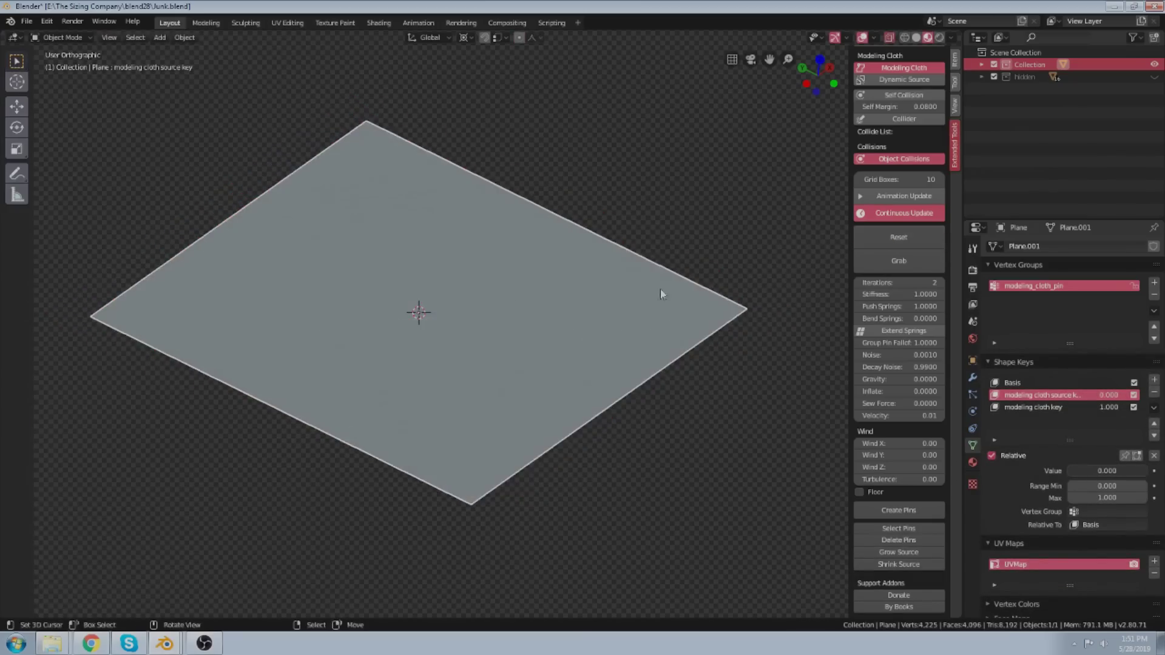
click(884, 213)
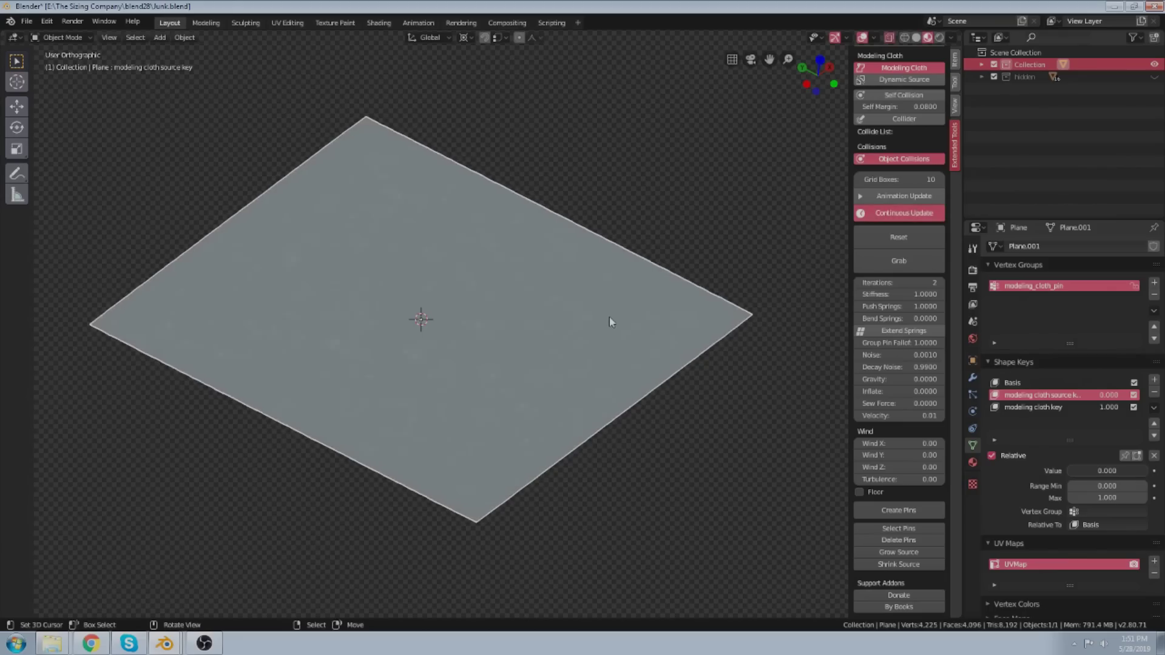
scroll(495, 283, up, 2)
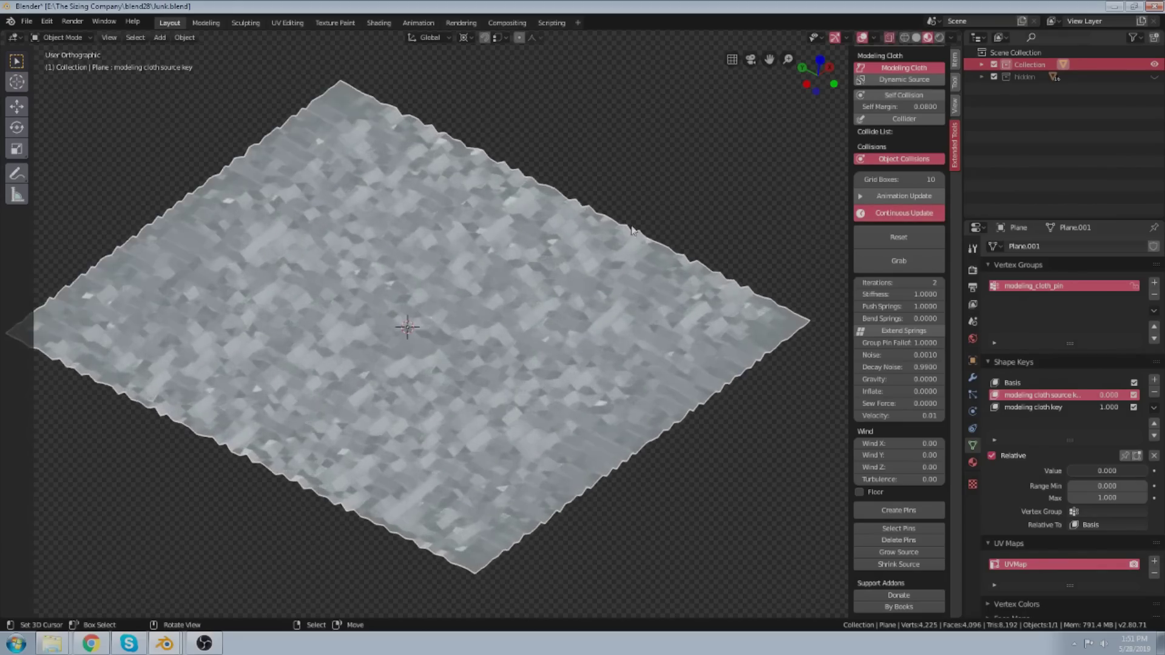
Add a level 1 subdivision surface to the simulating cloth plane and inspect its smoothed wrinkles.
middle_drag(637, 216, 646, 194)
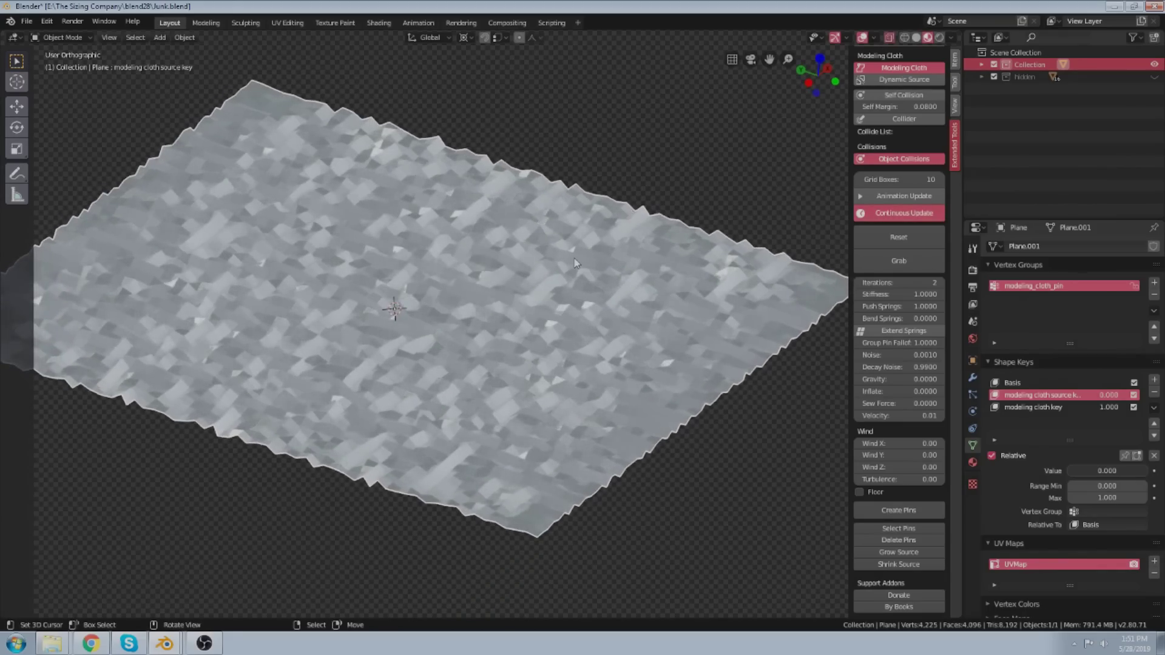
key(ctrl+1)
scroll(417, 341, up, 5)
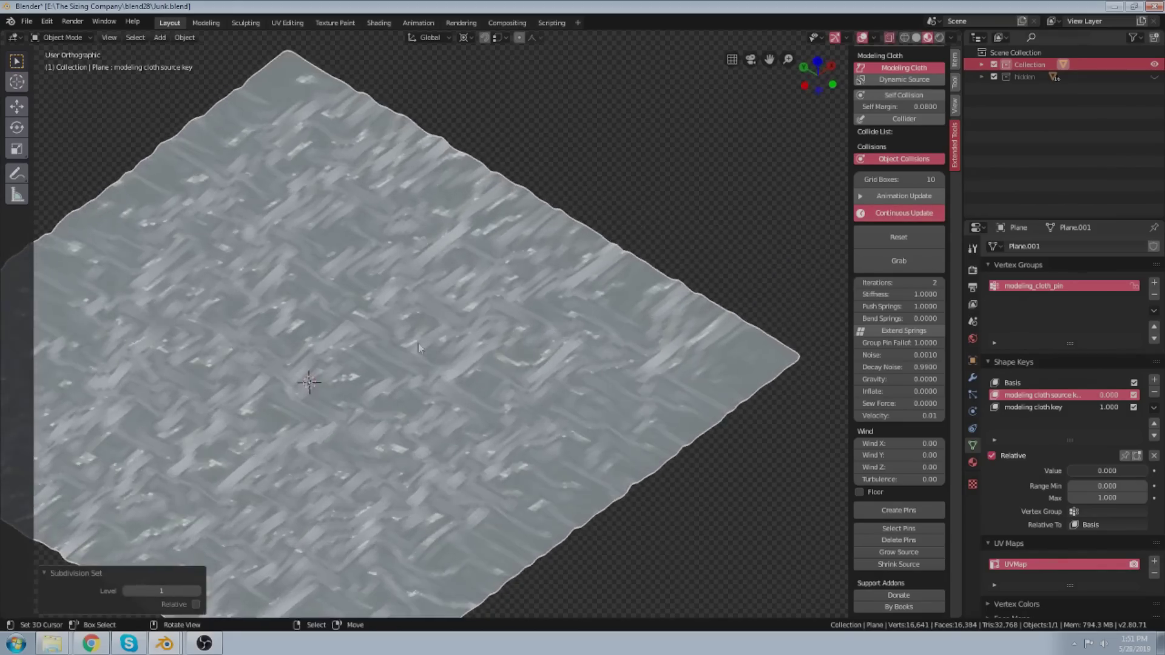
scroll(418, 341, down, 8)
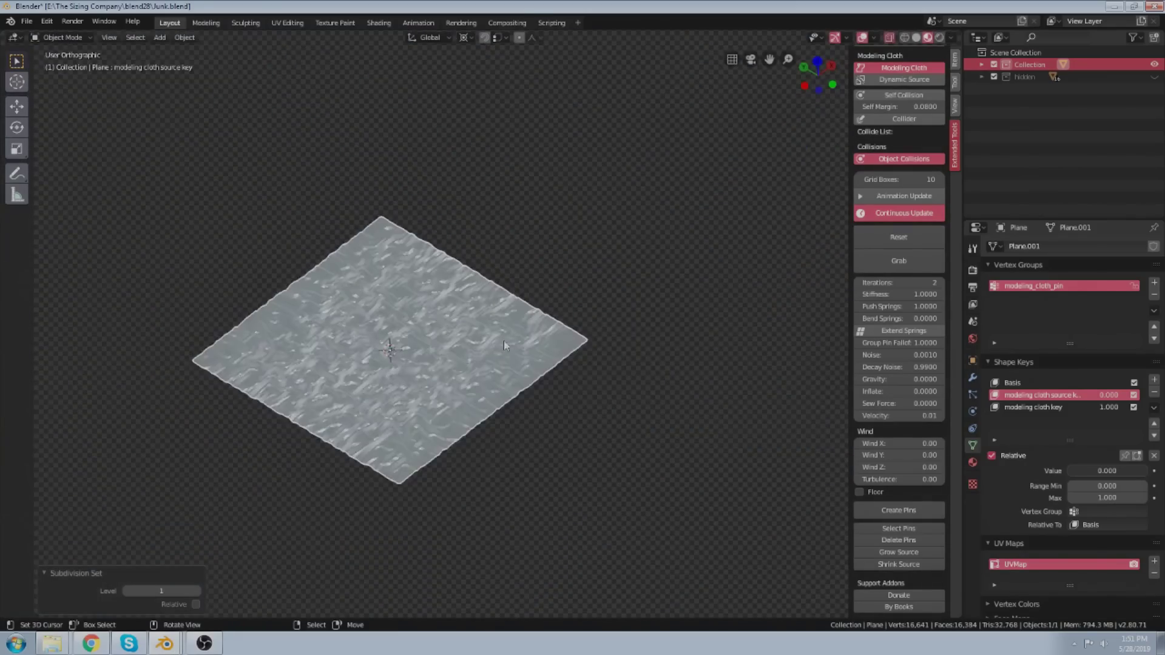
scroll(416, 322, up, 4)
scroll(452, 378, up, 2)
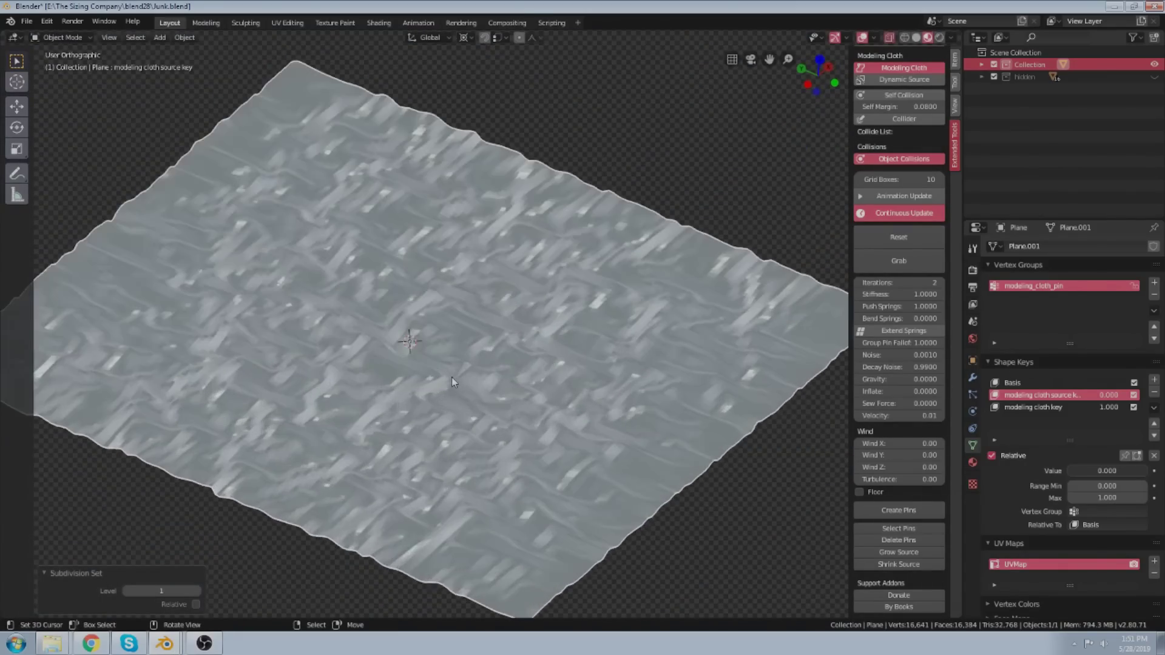
scroll(452, 379, down, 4)
scroll(480, 279, up, 2)
scroll(465, 305, up, 2)
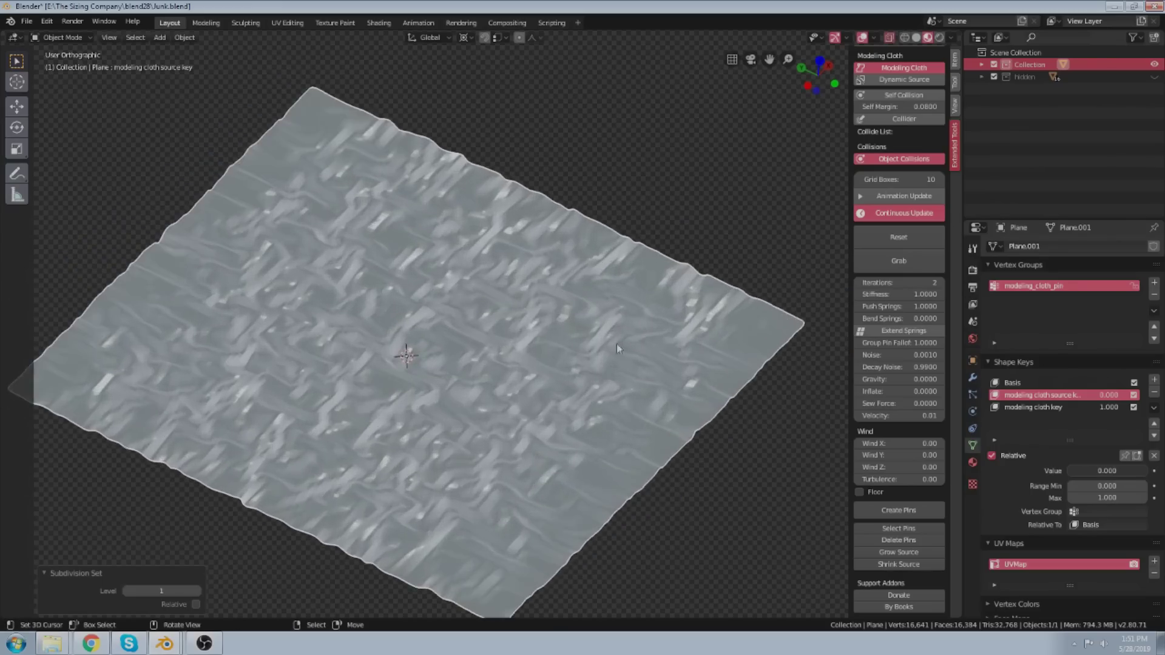
Grow the cloth's source shape twice to build up denser wrinkles and inspect them from a lower angle.
click(891, 552)
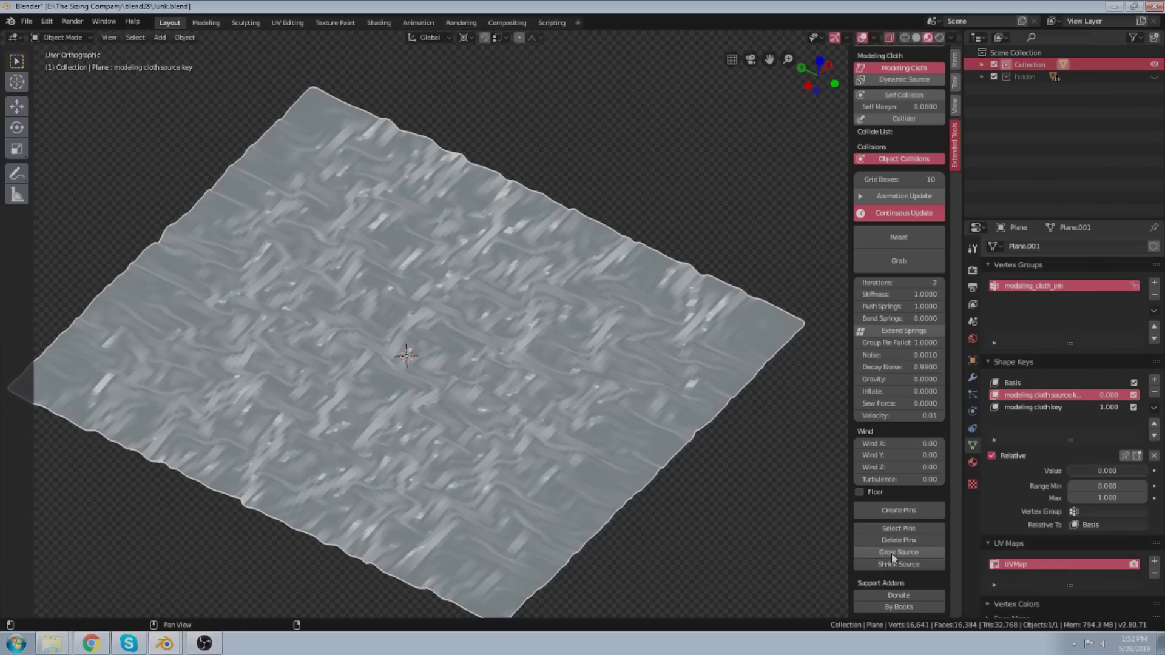
click(891, 553)
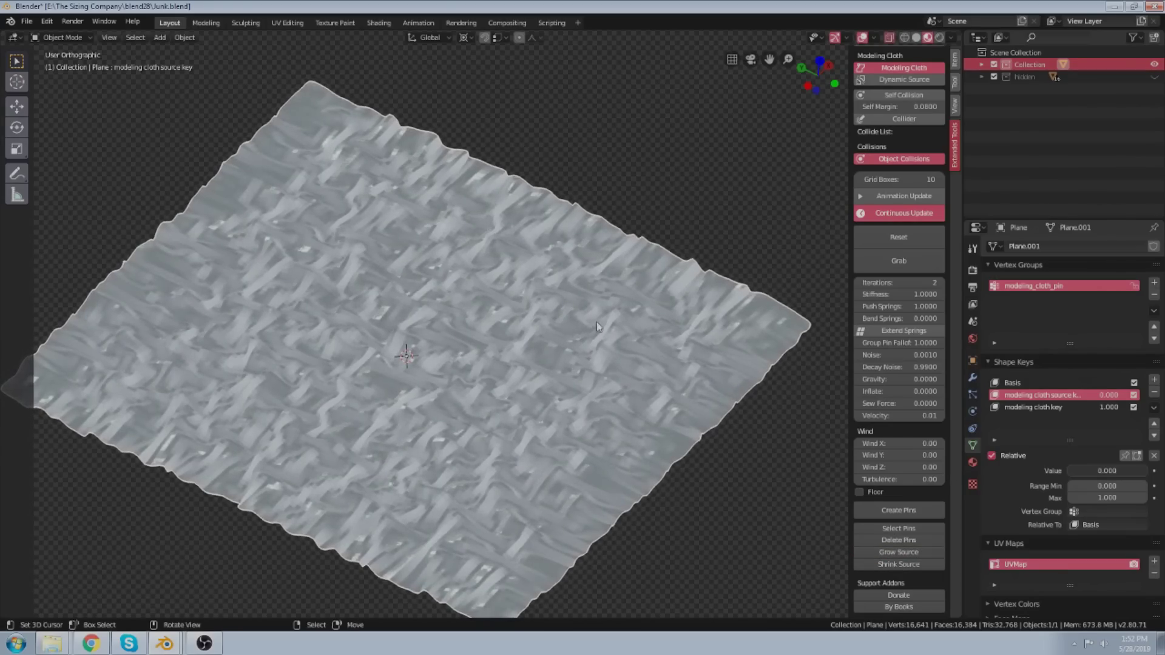
middle_drag(596, 321, 608, 306)
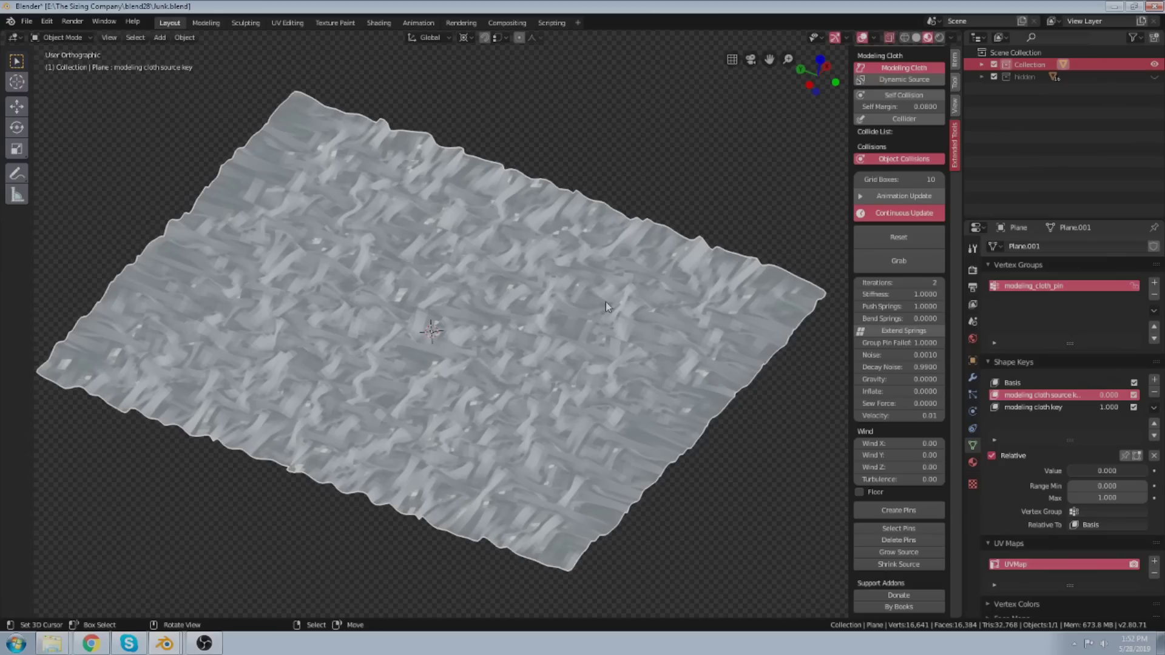
mouse_move(488, 210)
middle_down()
mouse_move(486, 197)
mouse_move(487, 209)
middle_up()
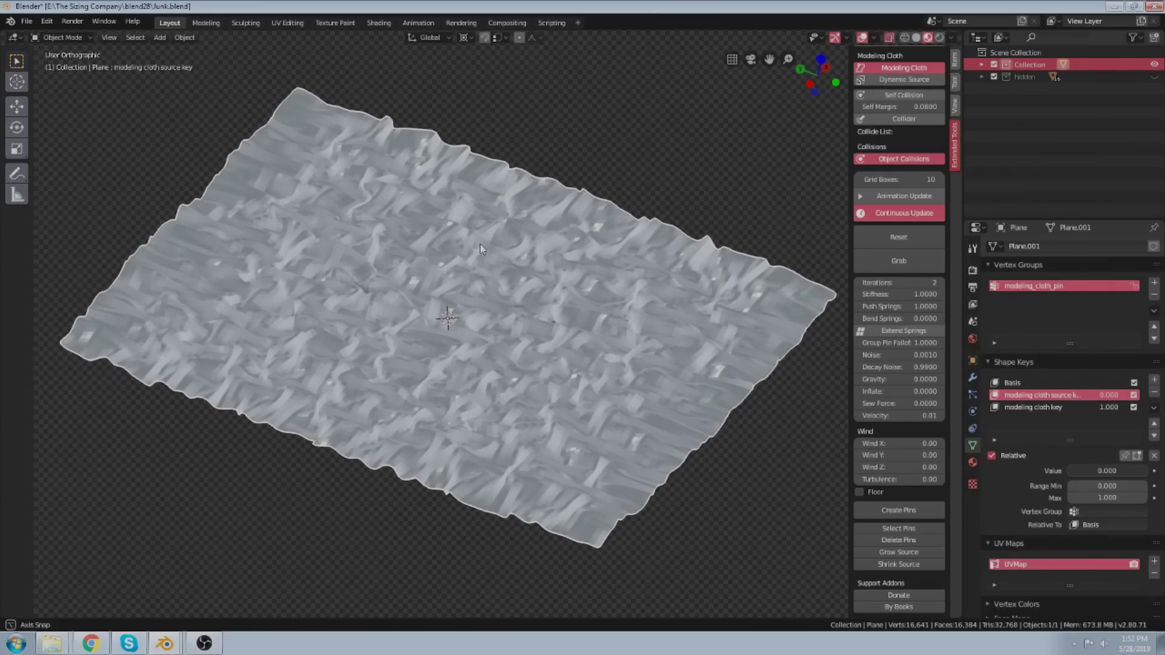
middle_drag(480, 279, 538, 269)
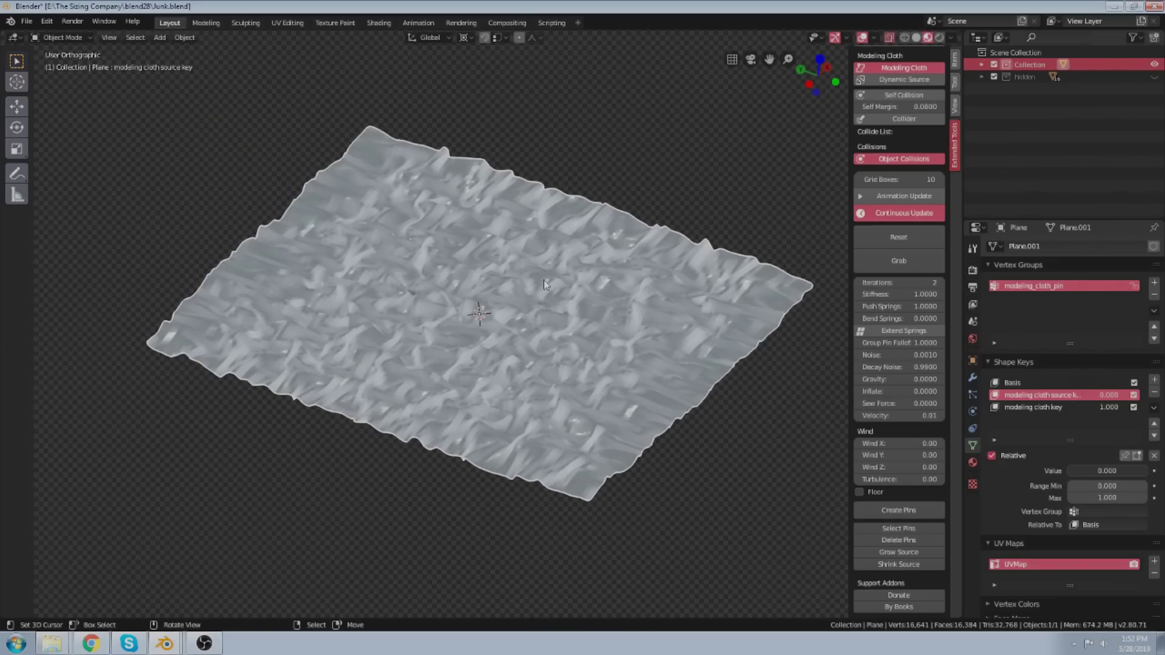
Delete the wrinkled cloth plane and place the 3D cursor near the middle of the viewport.
key(Delete)
shift+right_click(450, 299)
key(shift+a)
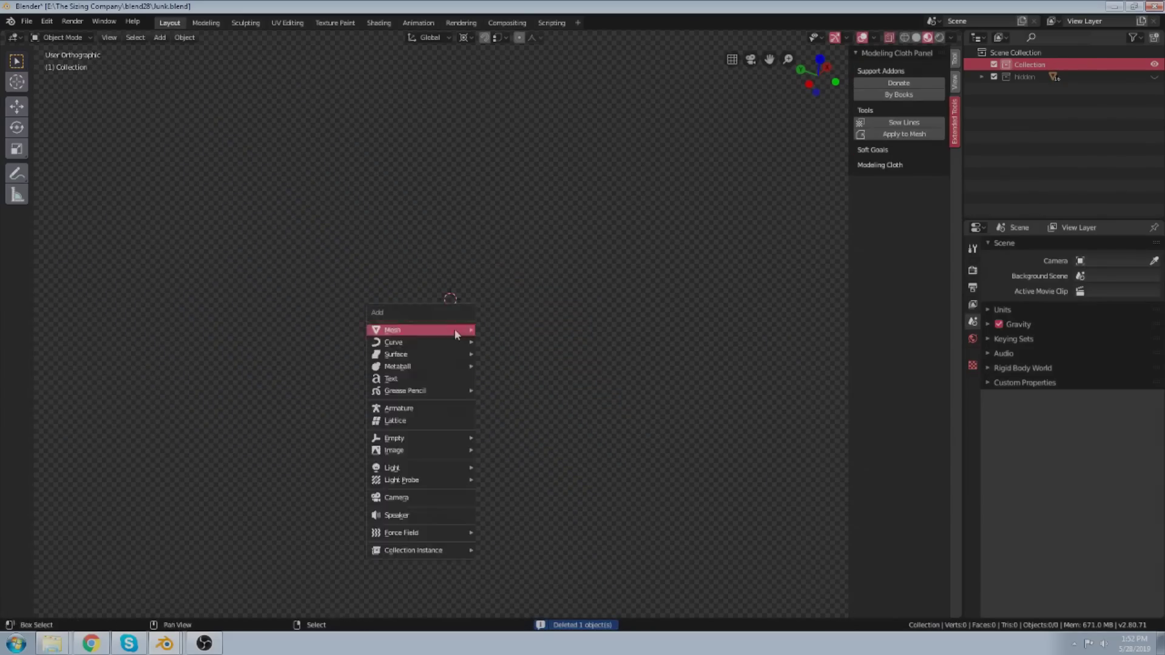
mouse_move(468, 336)
click(501, 354)
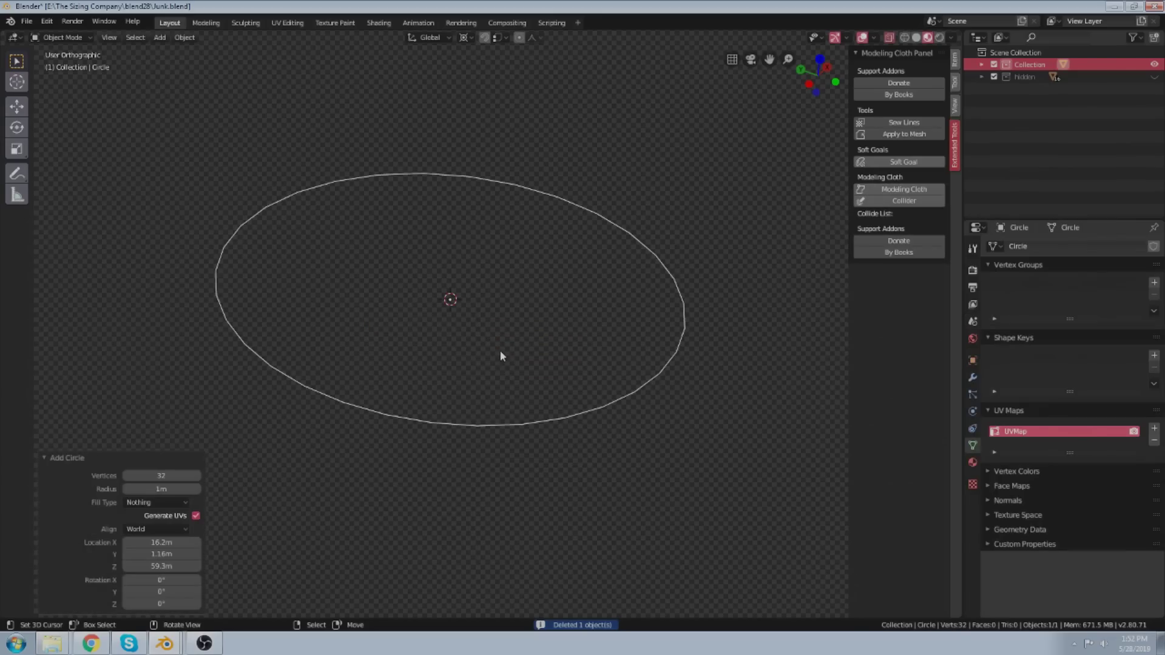
click(544, 384)
Add a UV sphere at the 3D cursor and make it a Modeling Cloth collider.
key(shift+a)
mouse_move(485, 368)
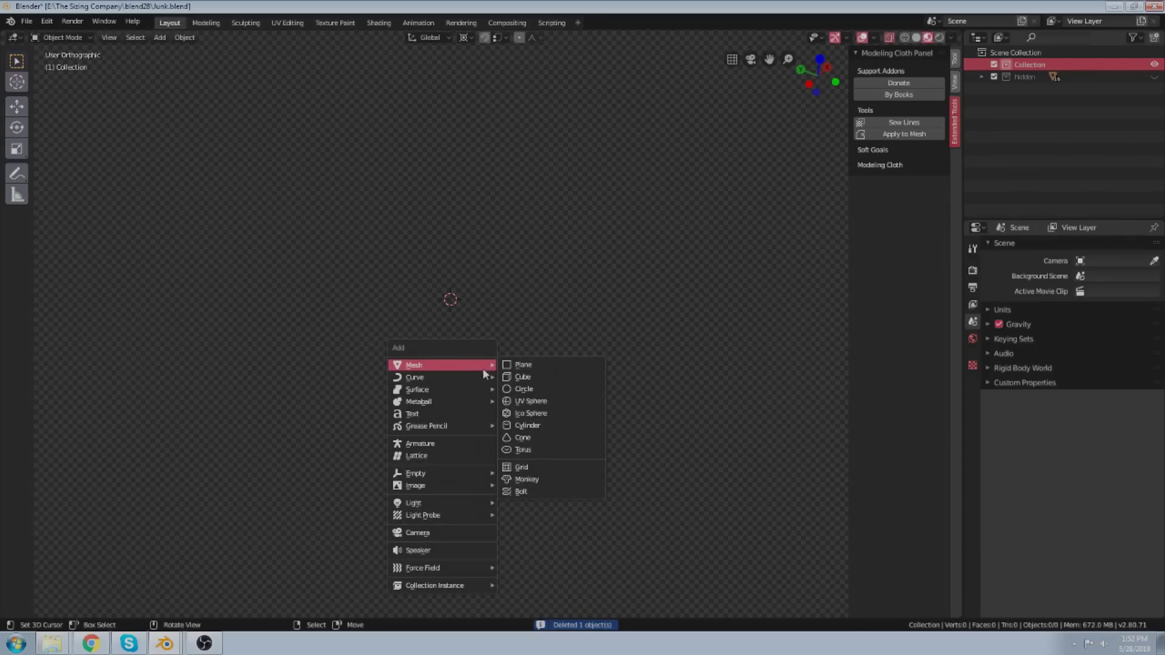
click(526, 401)
scroll(528, 388, down, 2)
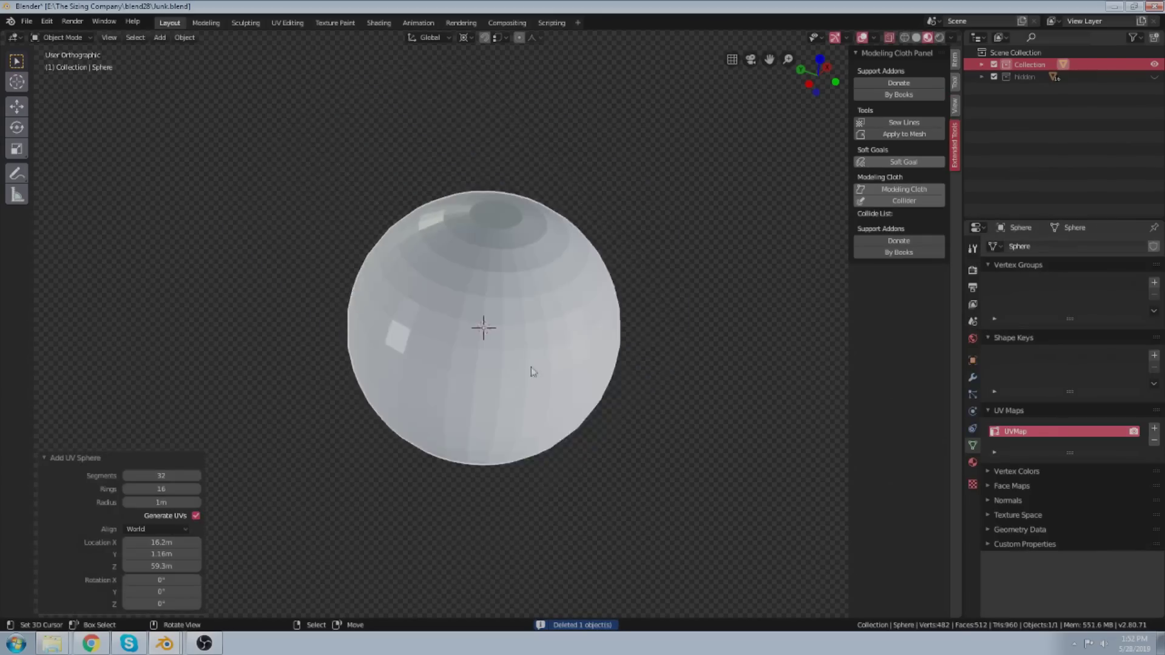
click(884, 202)
Add a plane and move it up along the Z axis so it sits above the sphere.
key(shift+a)
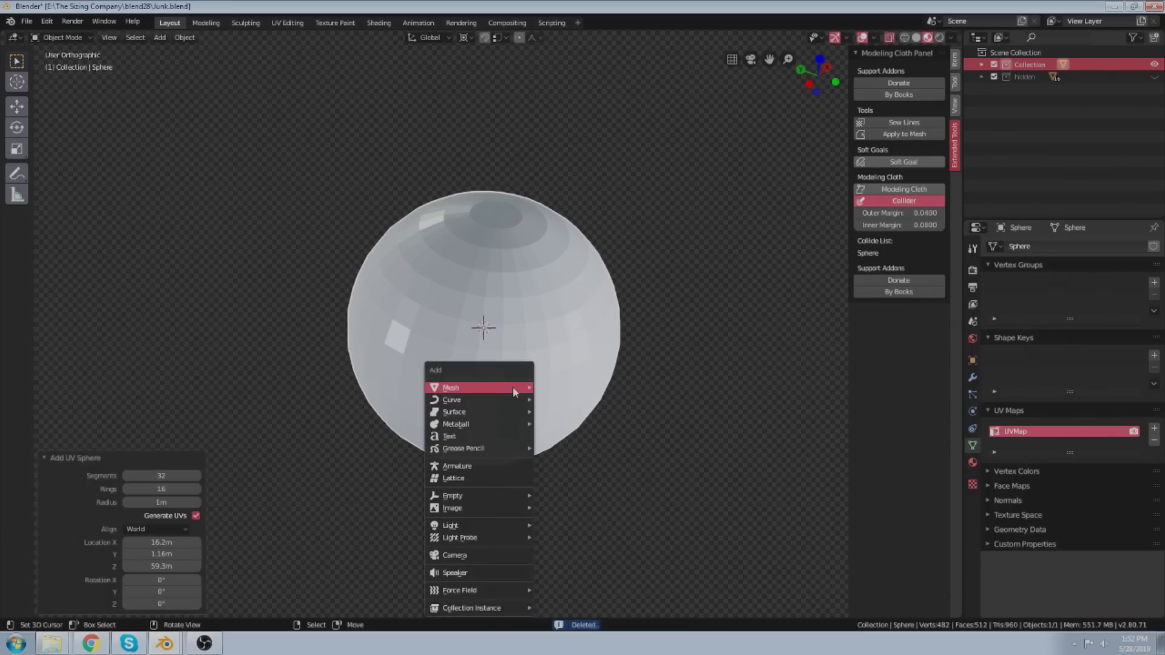
mouse_move(521, 385)
click(568, 387)
key(g)
key(z)
click(586, 283)
Subdivide the plane repeatedly in Edit Mode into a dense grid of 1,024 faces.
key(Tab)
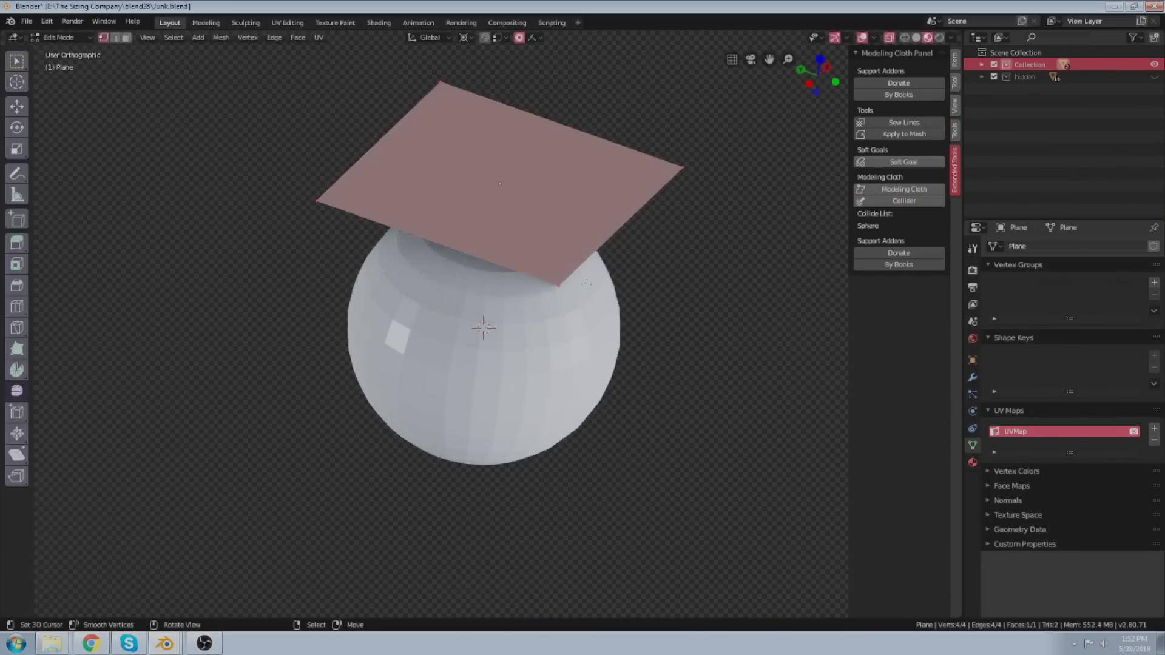
key(ctrl+d)
key(ctrl+d)
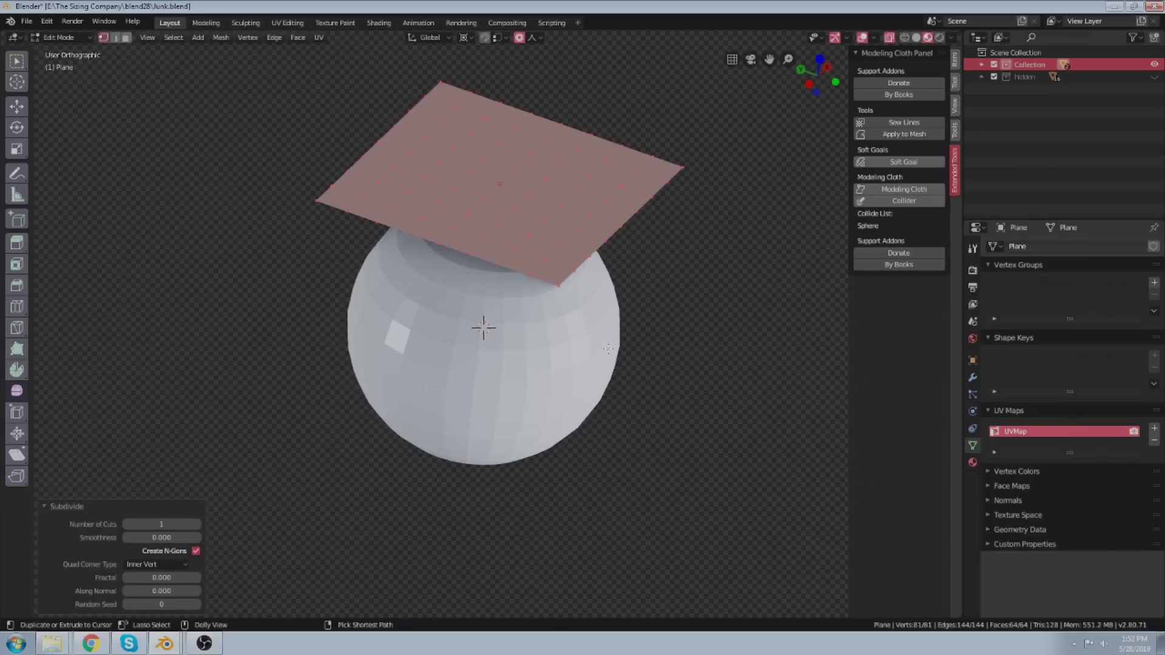
middle_drag(608, 349, 505, 303)
key(ctrl+d)
Duplicate the subdivided grid and move the copy straight down along Z to below the sphere.
key(shift+d)
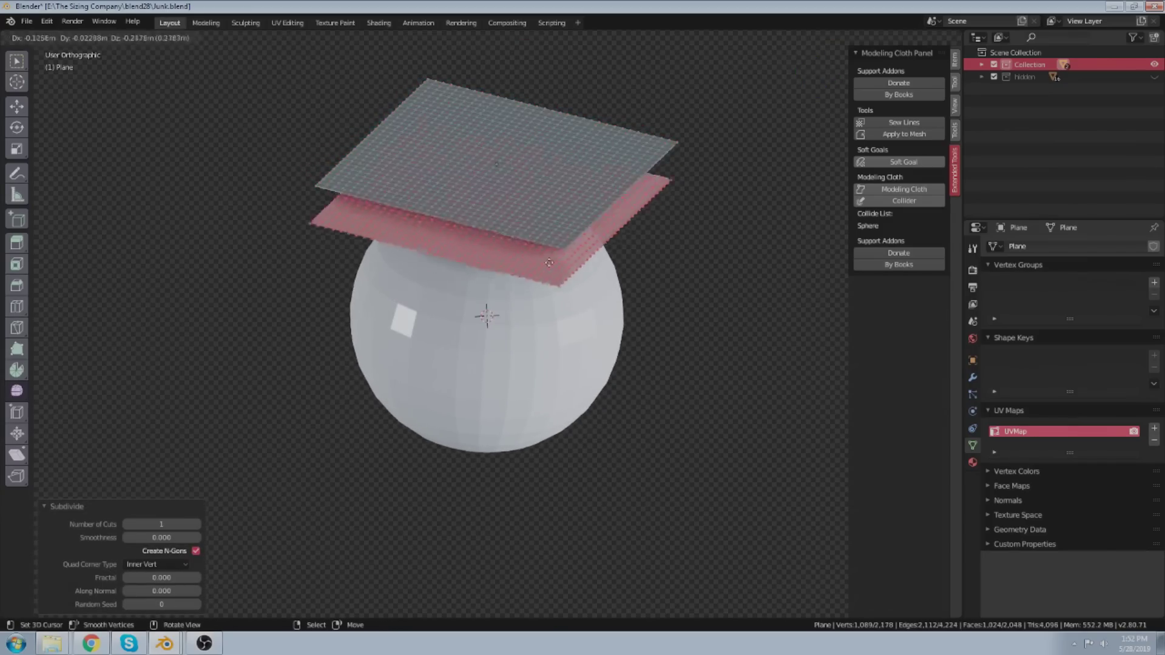
key(z)
click(534, 509)
Select only the open borders of both grids with Select Non Manifold, connect them with sew lines, and return to Object Mode.
key(alt+a)
key(F3)
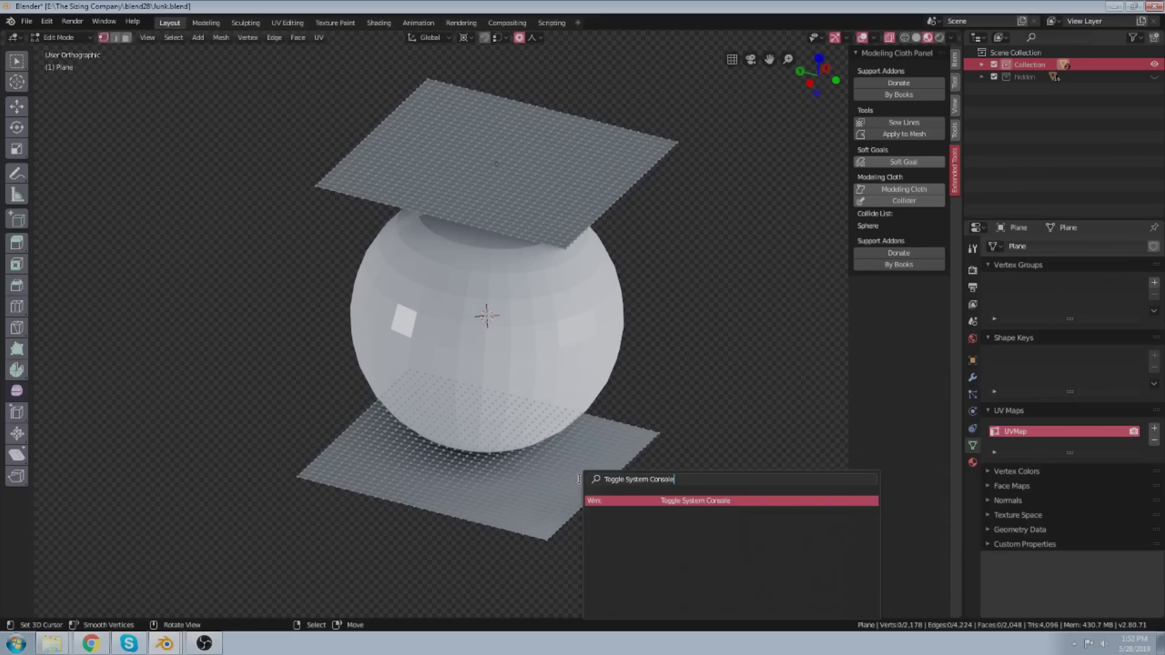
text(se)
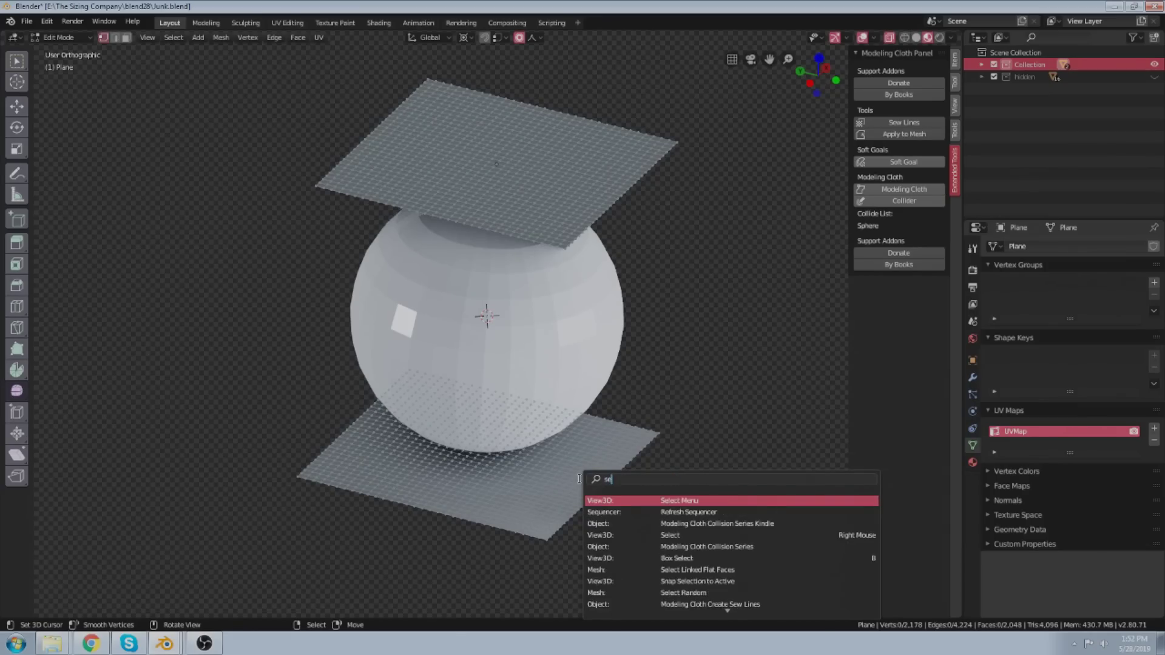
text(let)
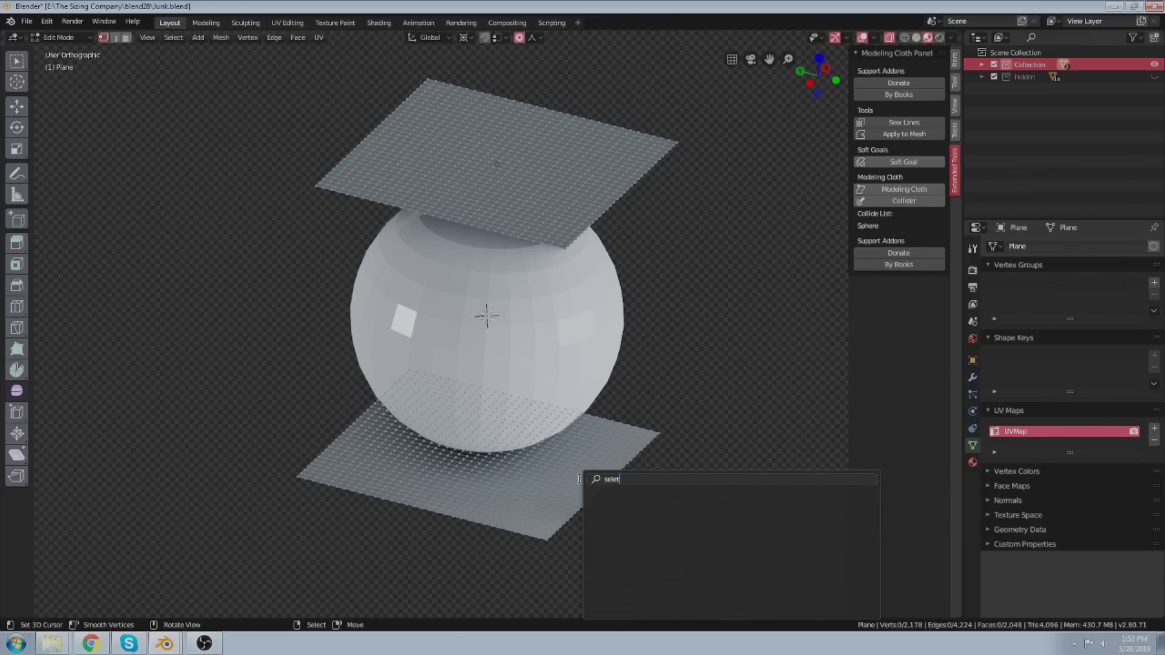
key(BackSpace)
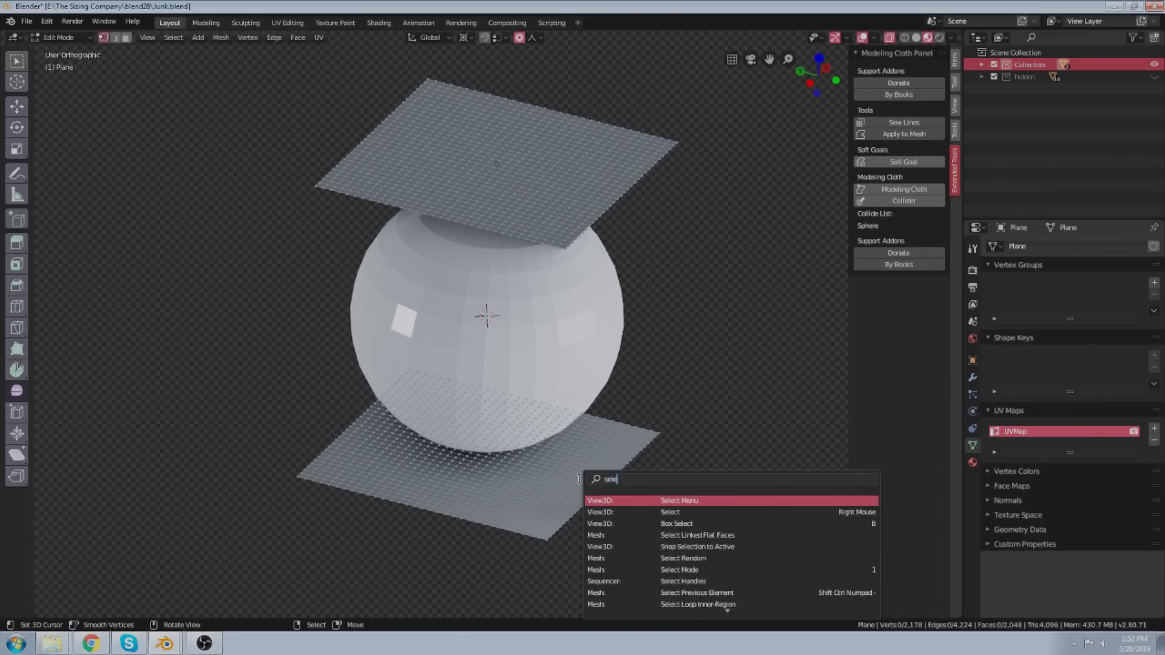
text(ct n)
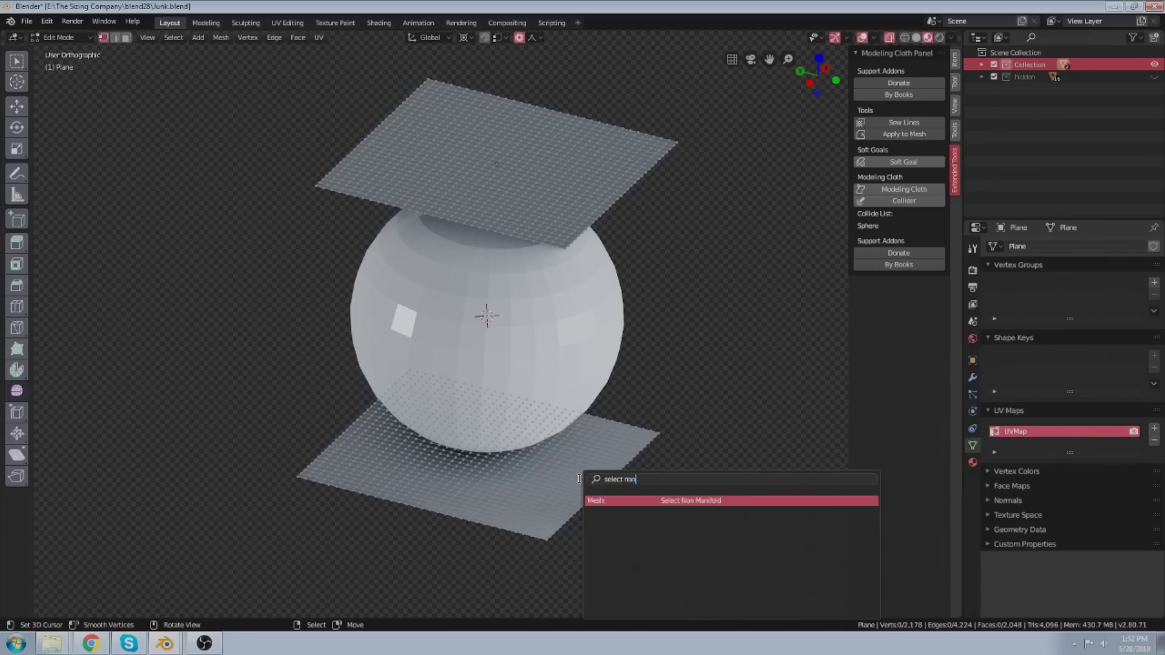
text(on)
key(Return)
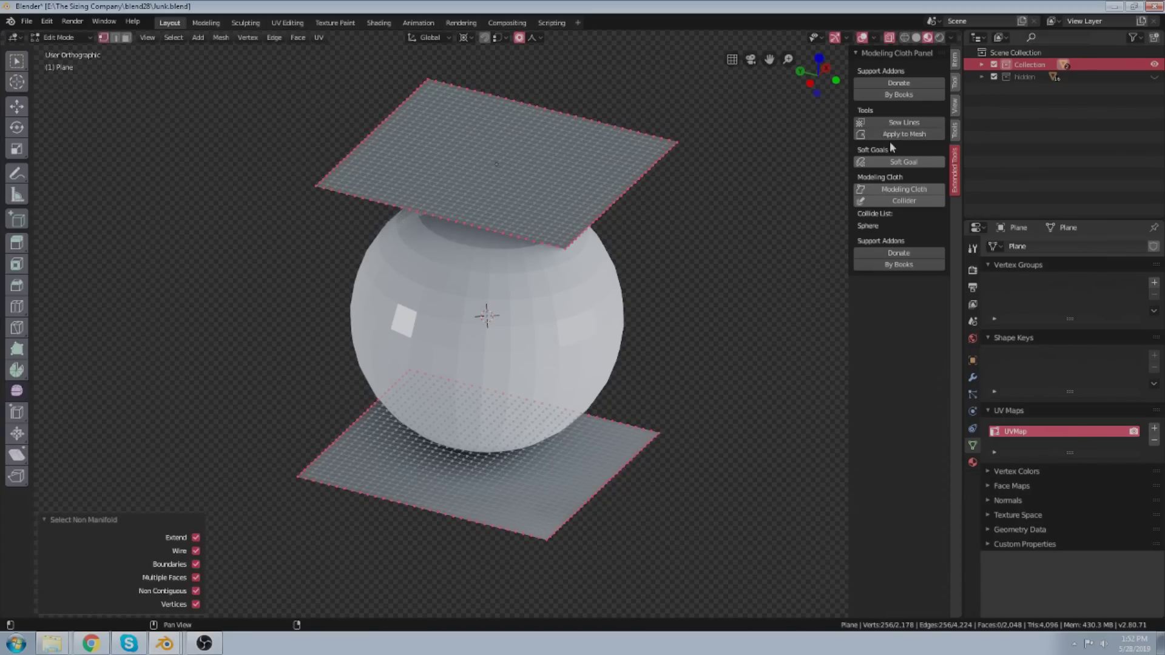
click(903, 122)
key(Tab)
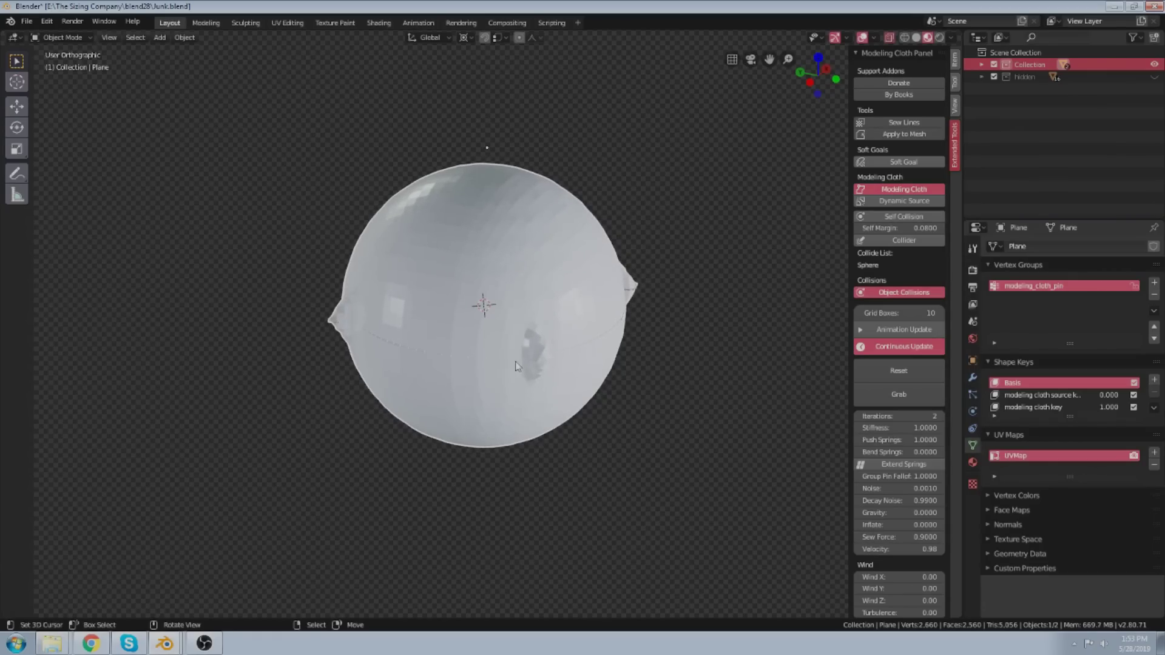
Grow the source shape of the sewn cloth four times and inspect the loosened cover around the sphere.
scroll(449, 282, up, 2)
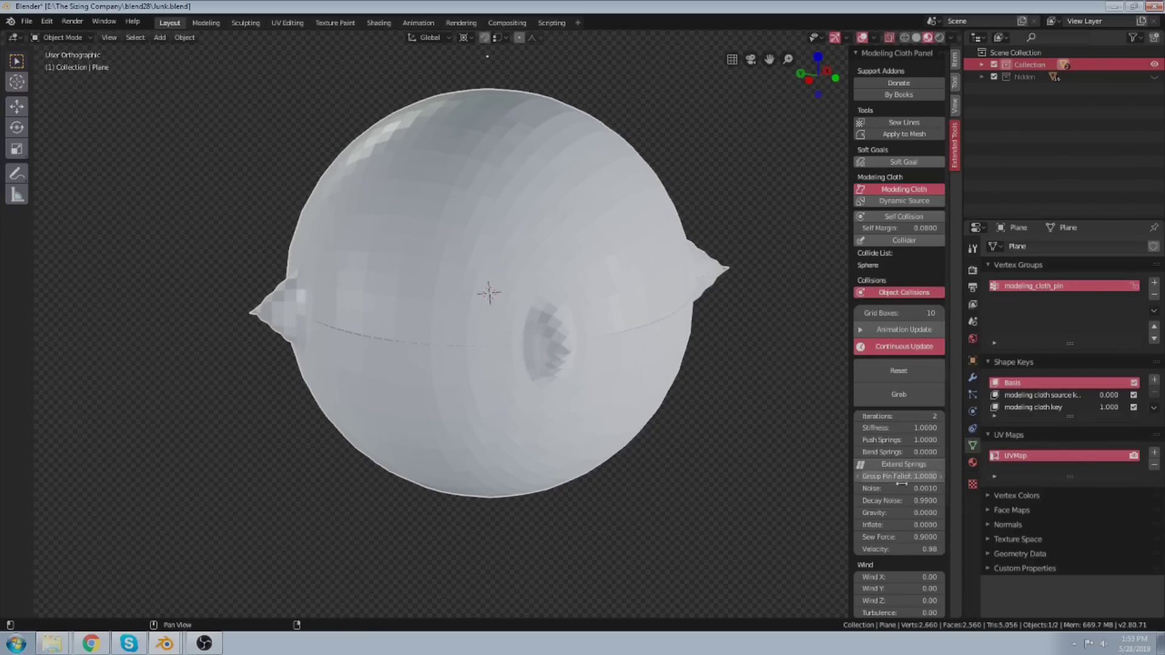
scroll(905, 427, down, 5)
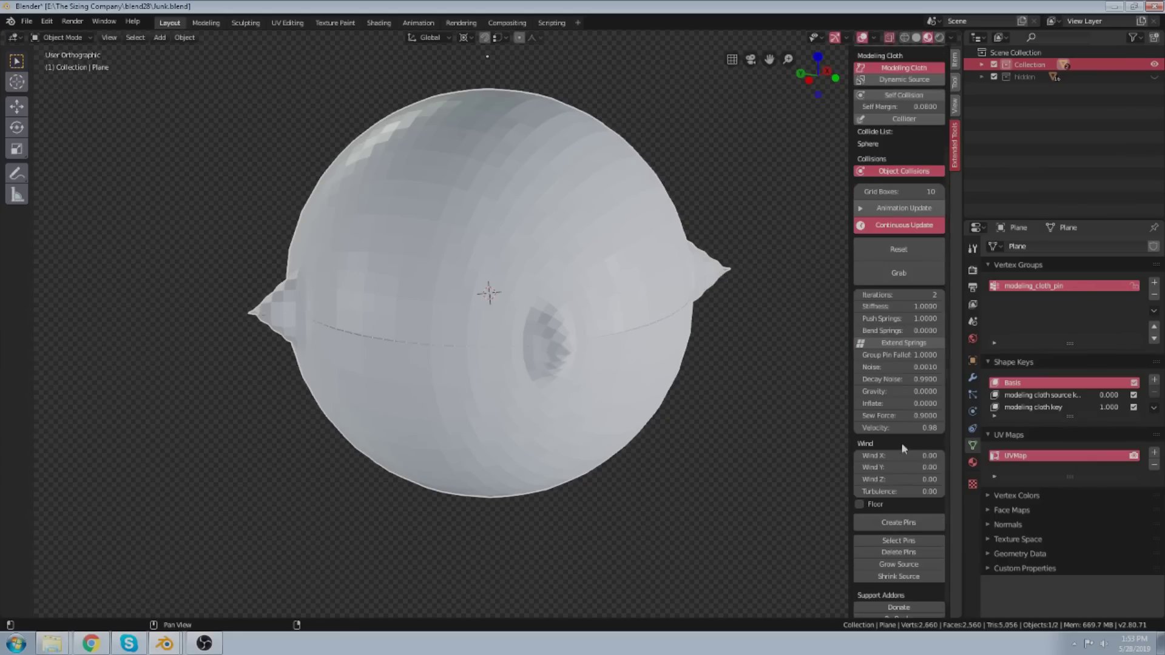
click(901, 553)
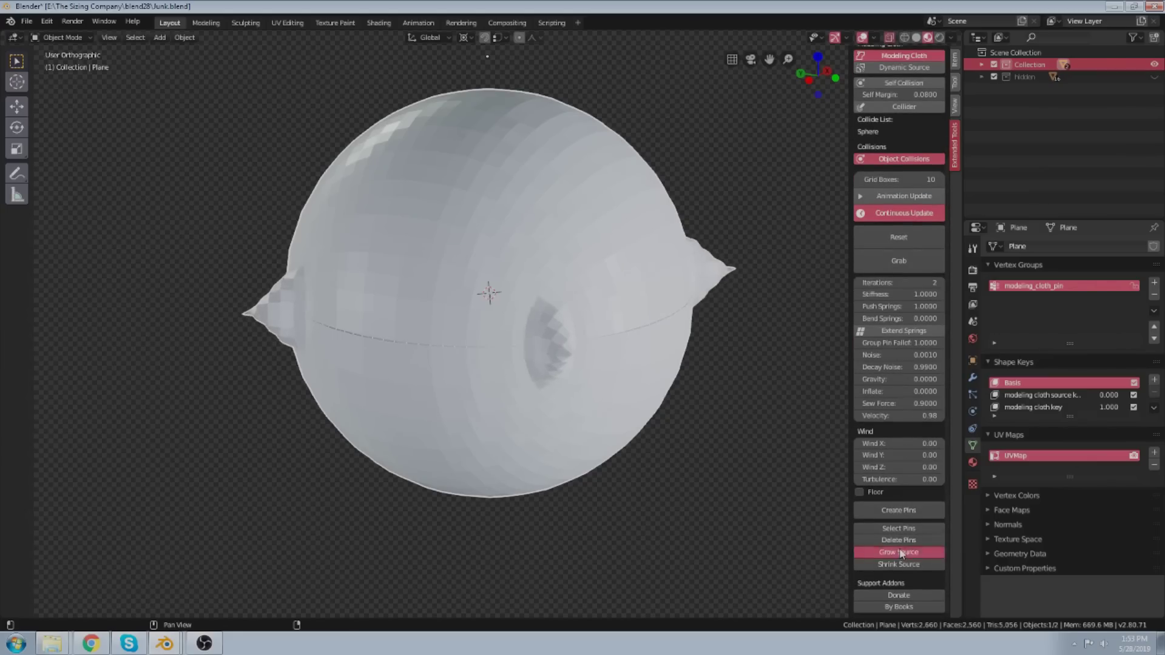
click(901, 553)
click(901, 553)
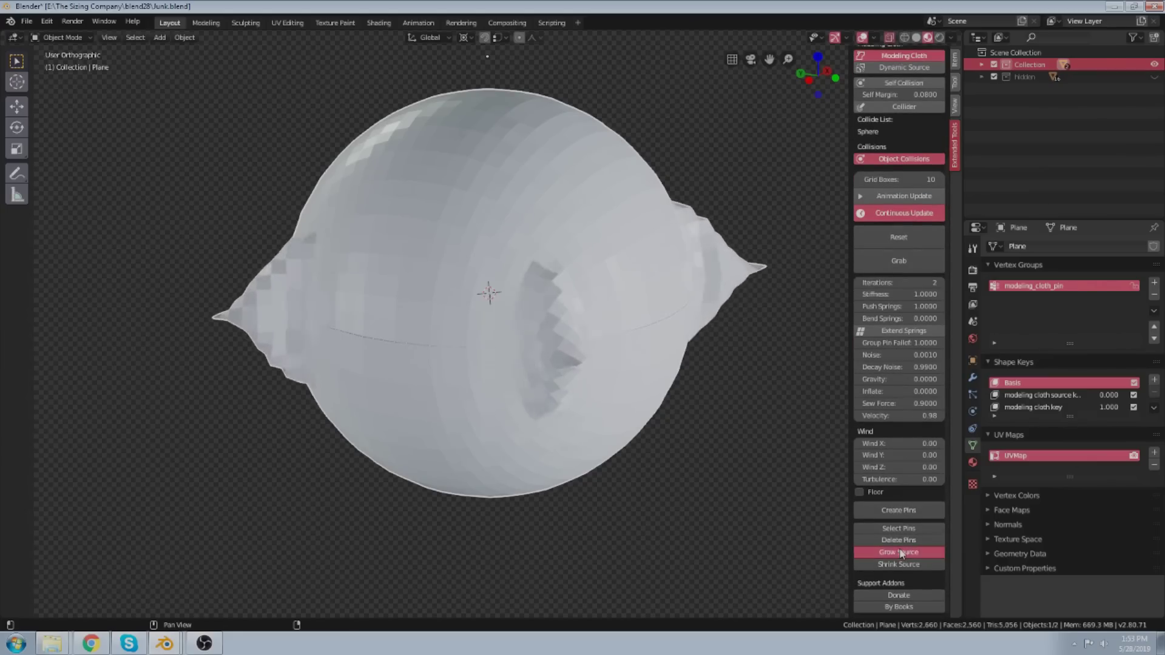
click(901, 553)
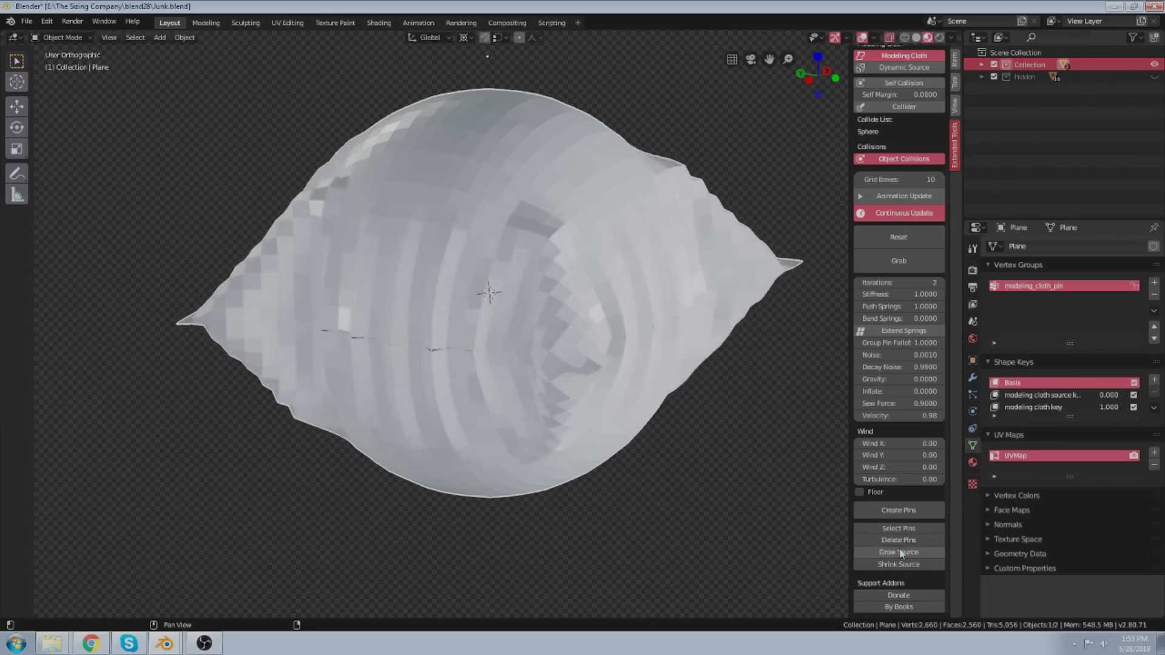
scroll(598, 291, down, 3)
middle_drag(571, 284, 499, 281)
scroll(560, 312, up, 2)
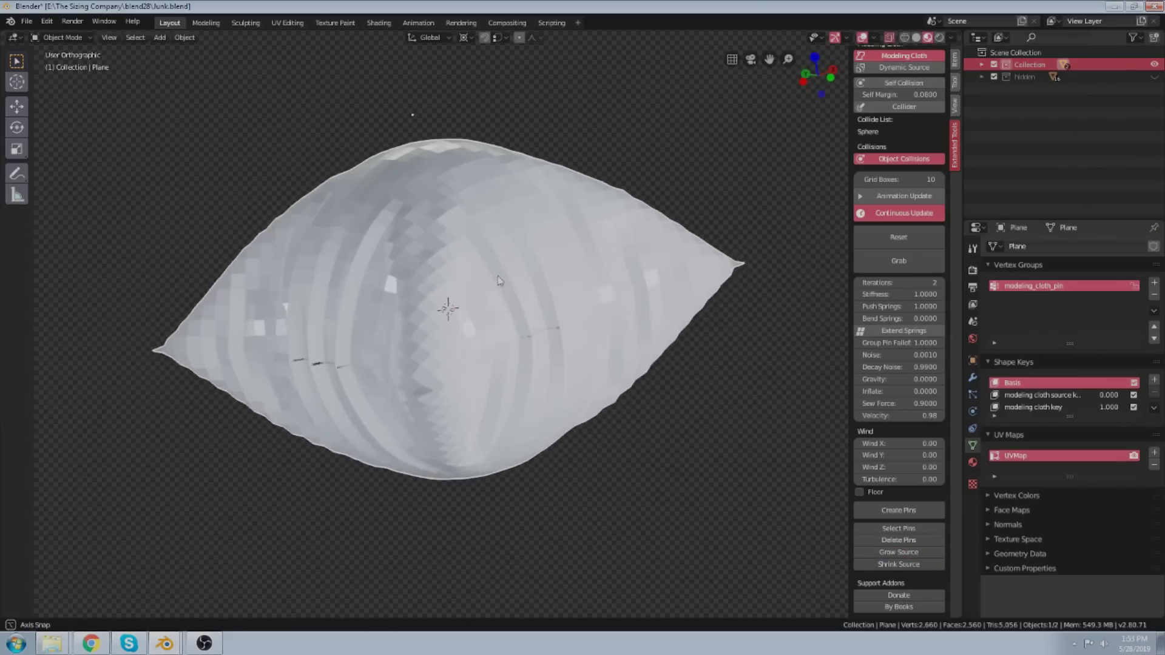
Shrink the cloth's source shape repeatedly to pull the cover tight around the sphere again.
click(905, 562)
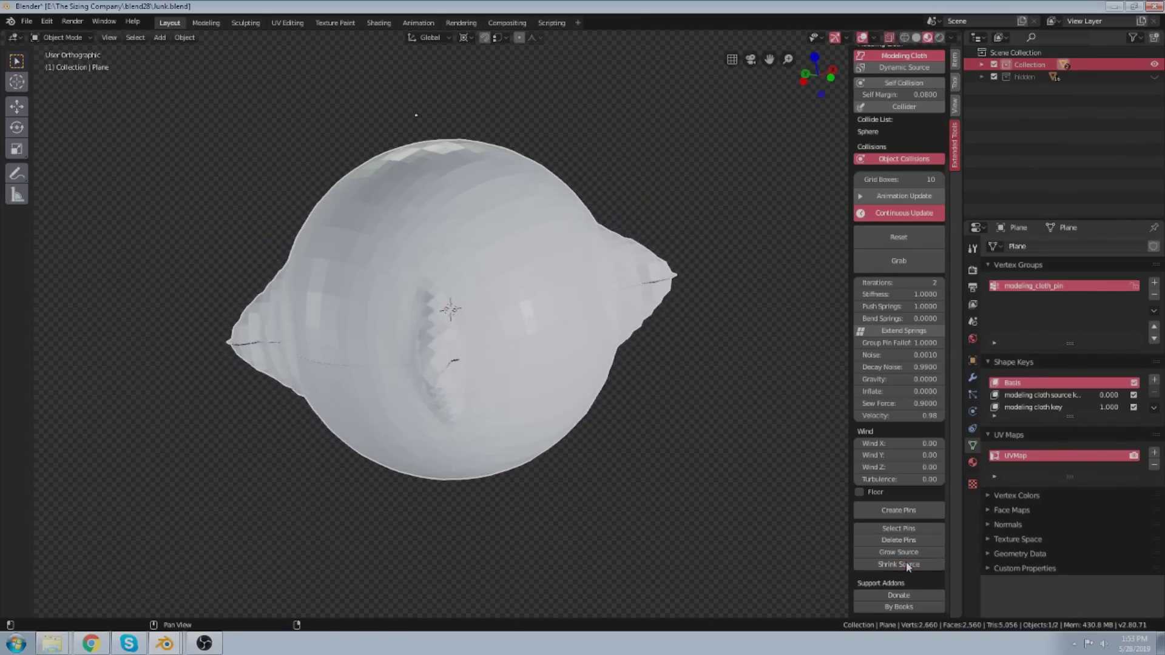
click(905, 562)
click(907, 565)
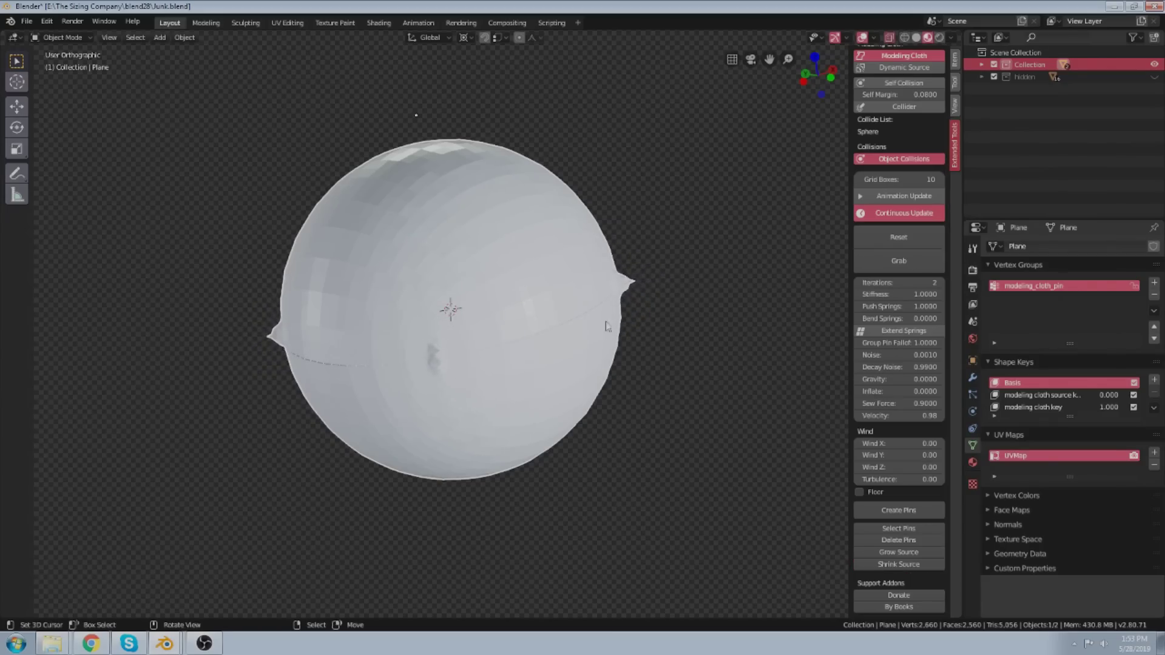
middle_drag(585, 261, 593, 265)
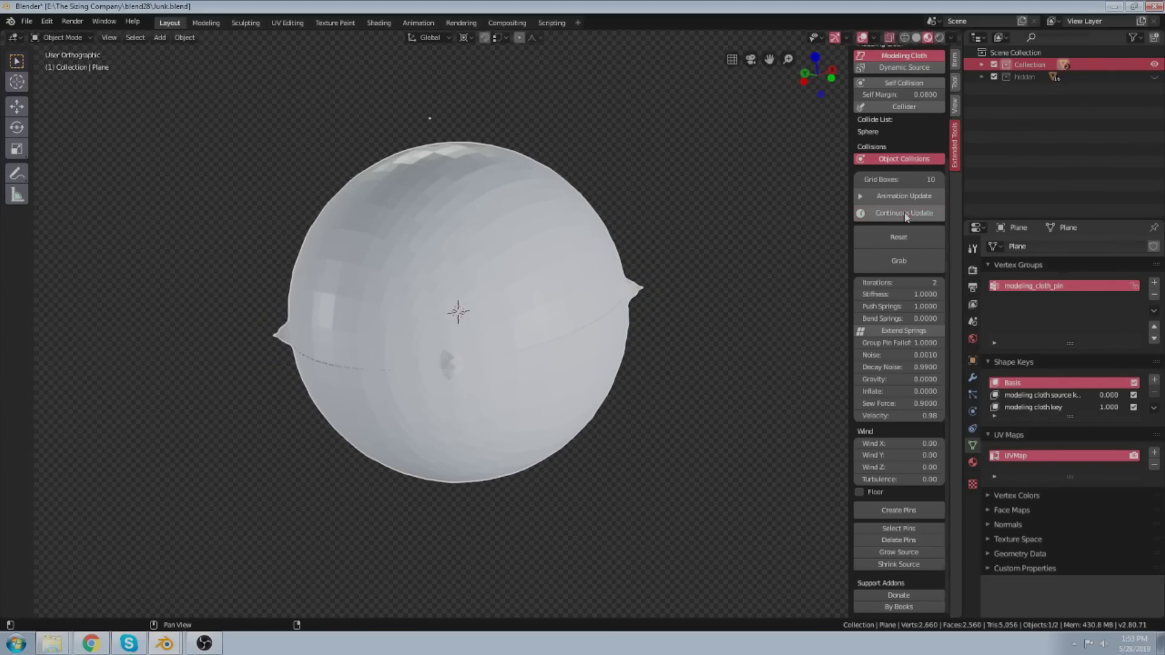
Hide the sewn cloth cover and delete the collider sphere inside it.
key(g)
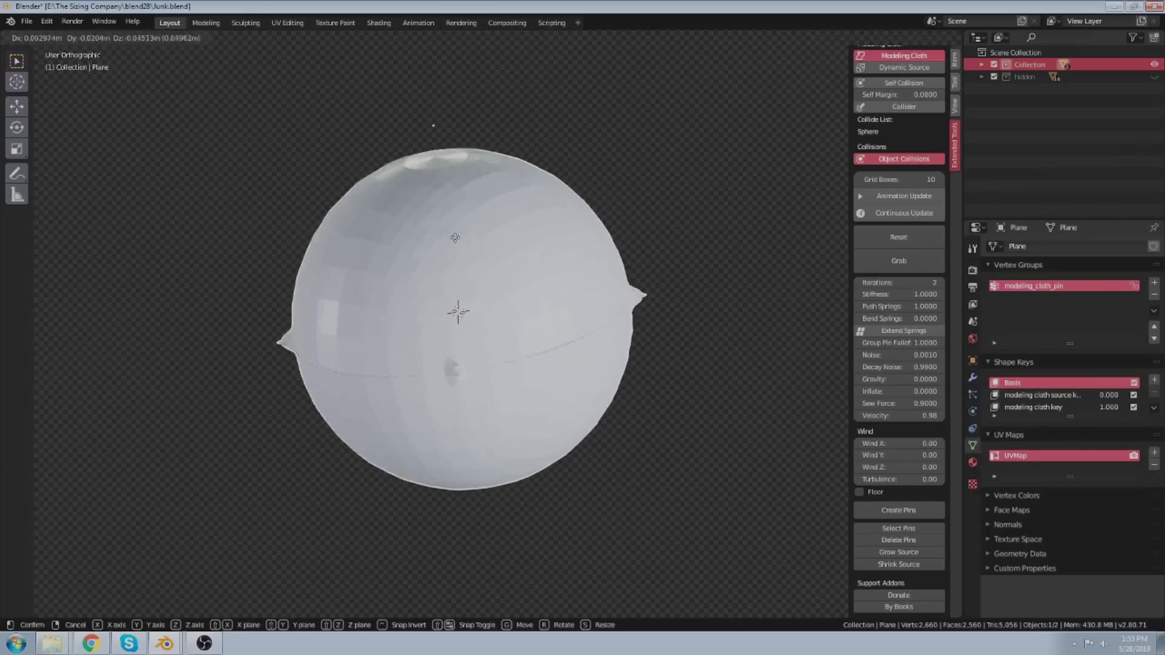
right_click(566, 191)
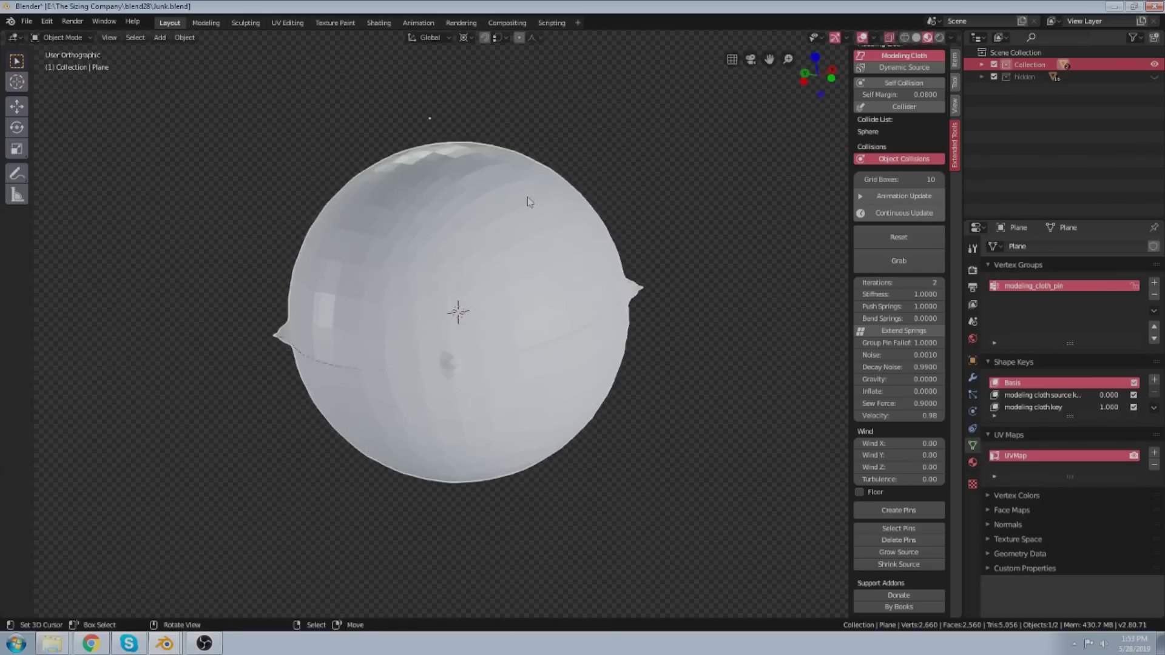
scroll(528, 202, down, 3)
key(h)
right_click(462, 288)
key(x)
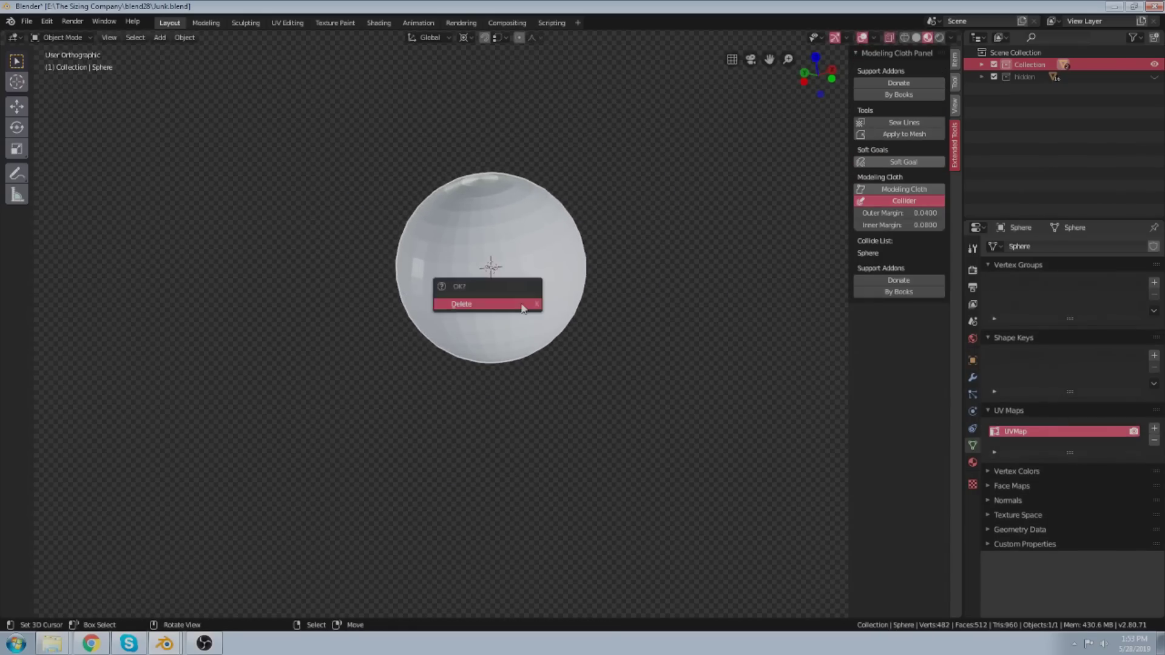
click(520, 305)
Add a Monkey mesh in place of the sphere and reset the sewn cloth to its two flat grids.
key(shift+a)
mouse_move(518, 330)
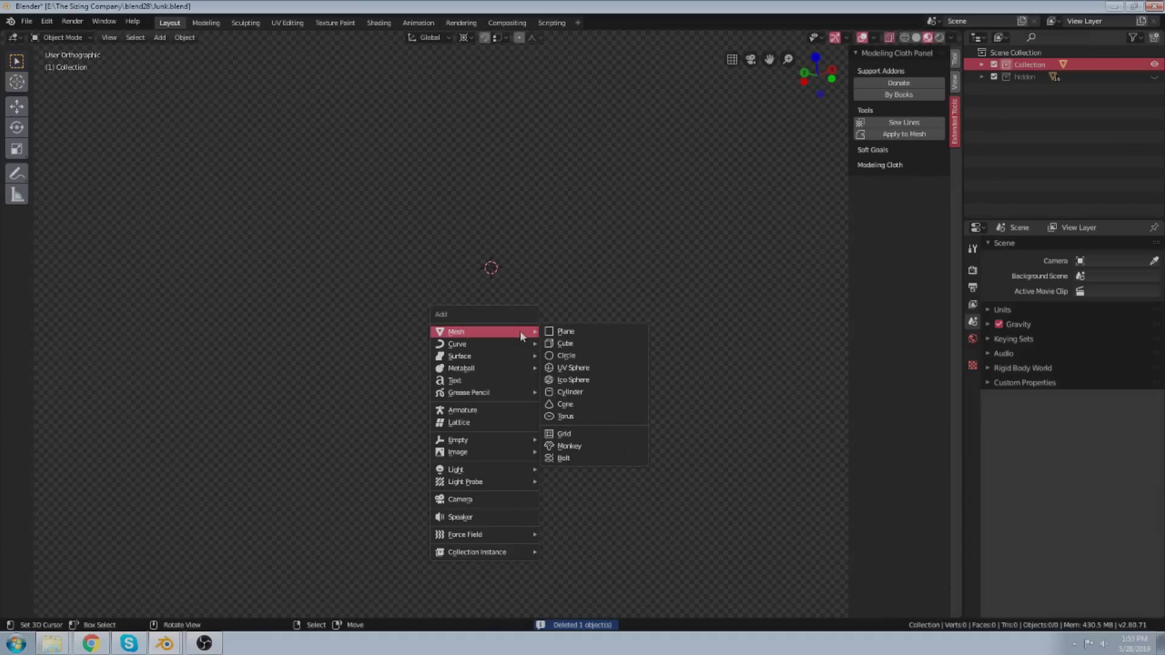
click(570, 446)
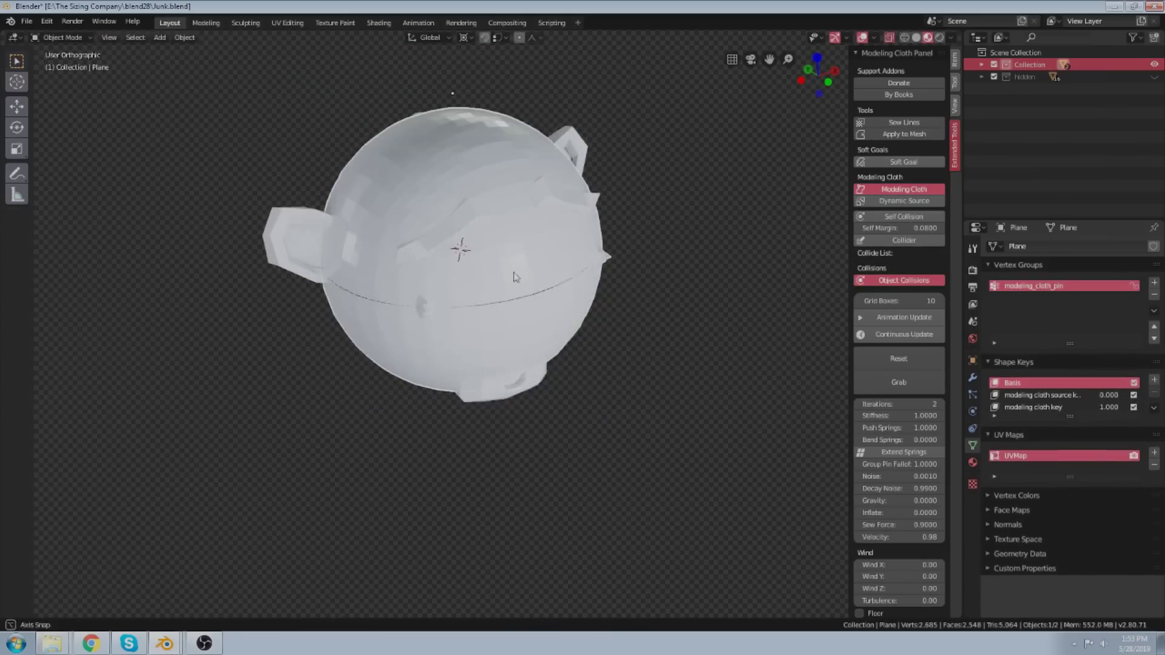
click(898, 352)
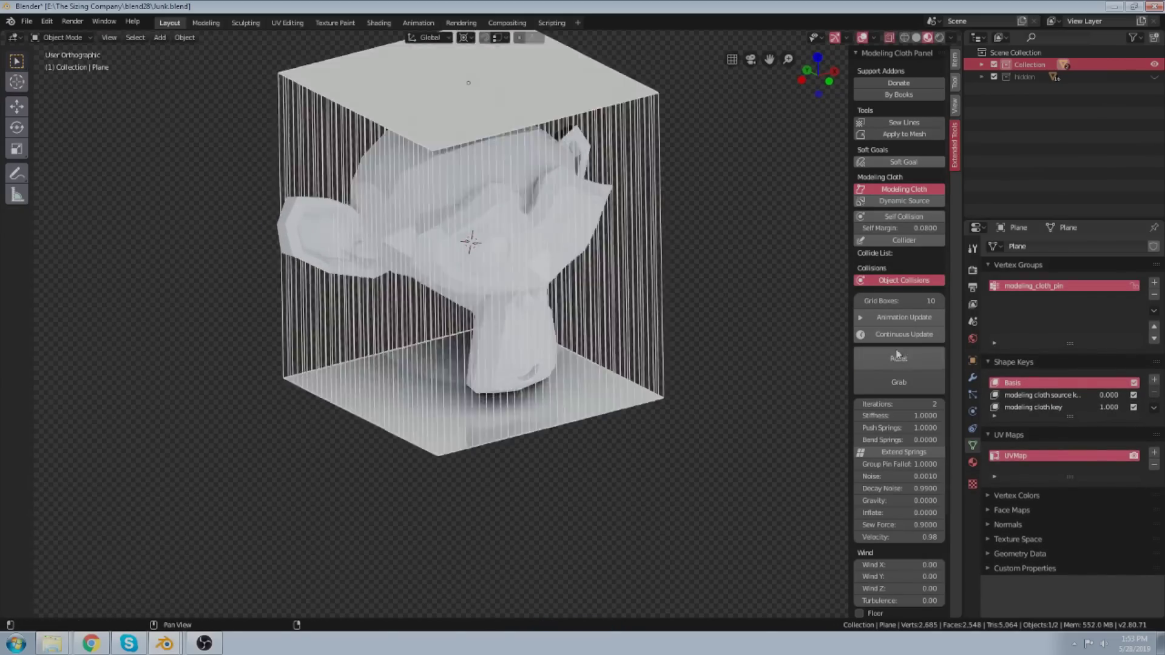
Make the monkey head a collider and reselect the sewn cloth grids.
click(515, 200)
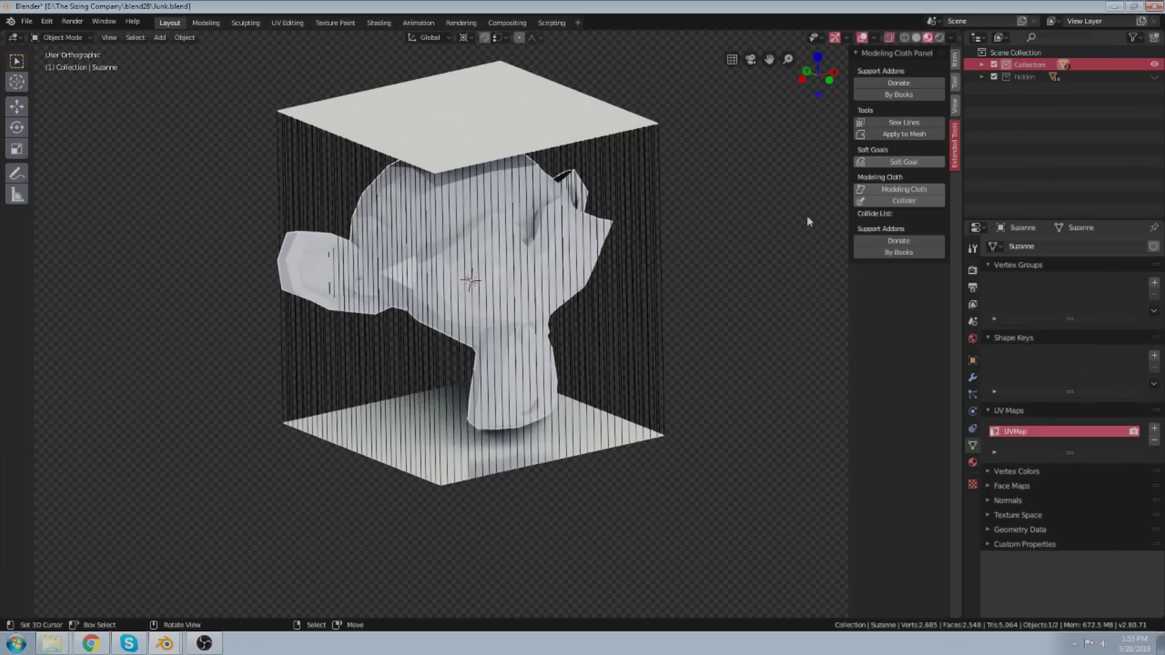
click(900, 202)
click(539, 109)
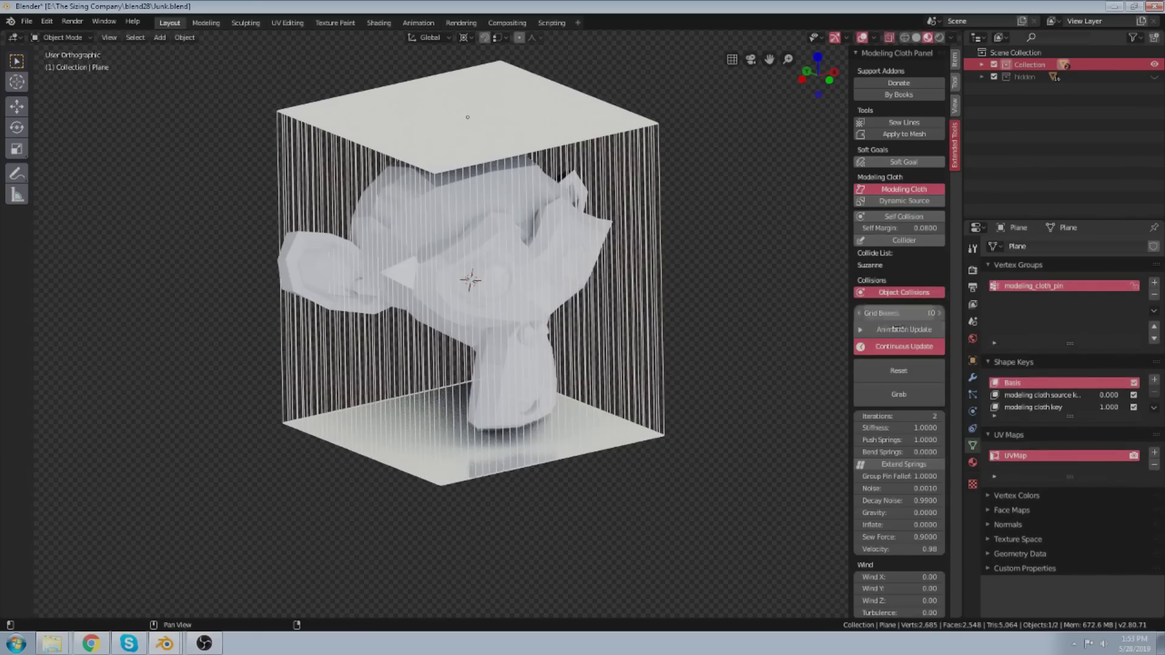
Turn Modeling Cloth off and on again for the sewn grids and start Continuous Update.
click(906, 190)
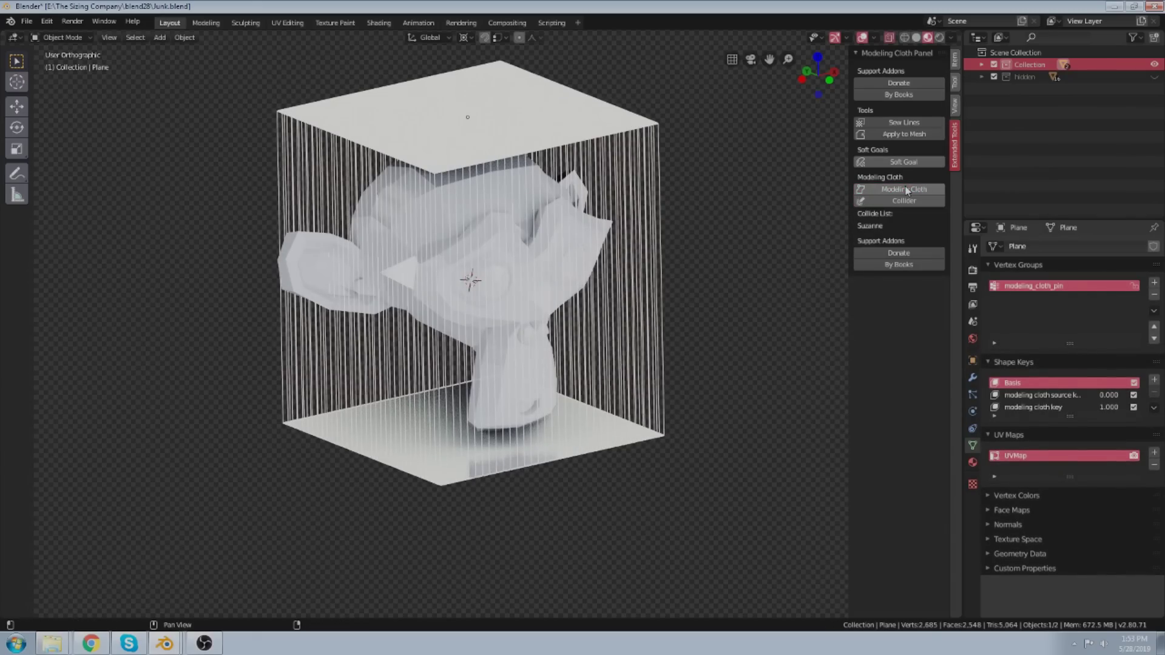
click(907, 189)
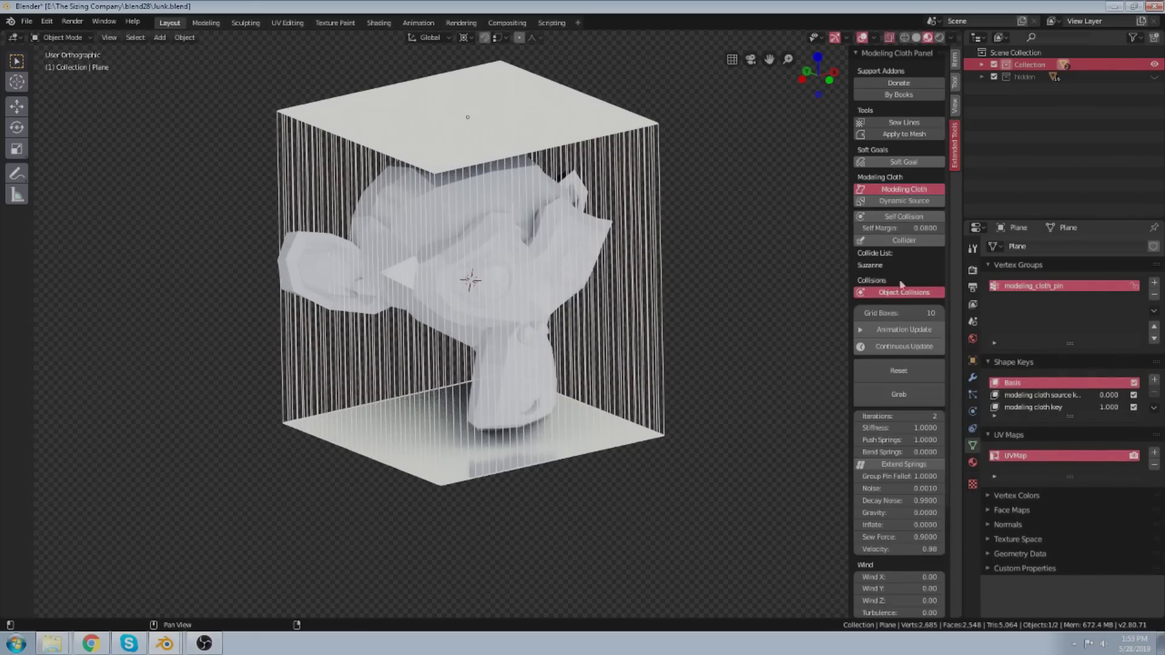
click(896, 350)
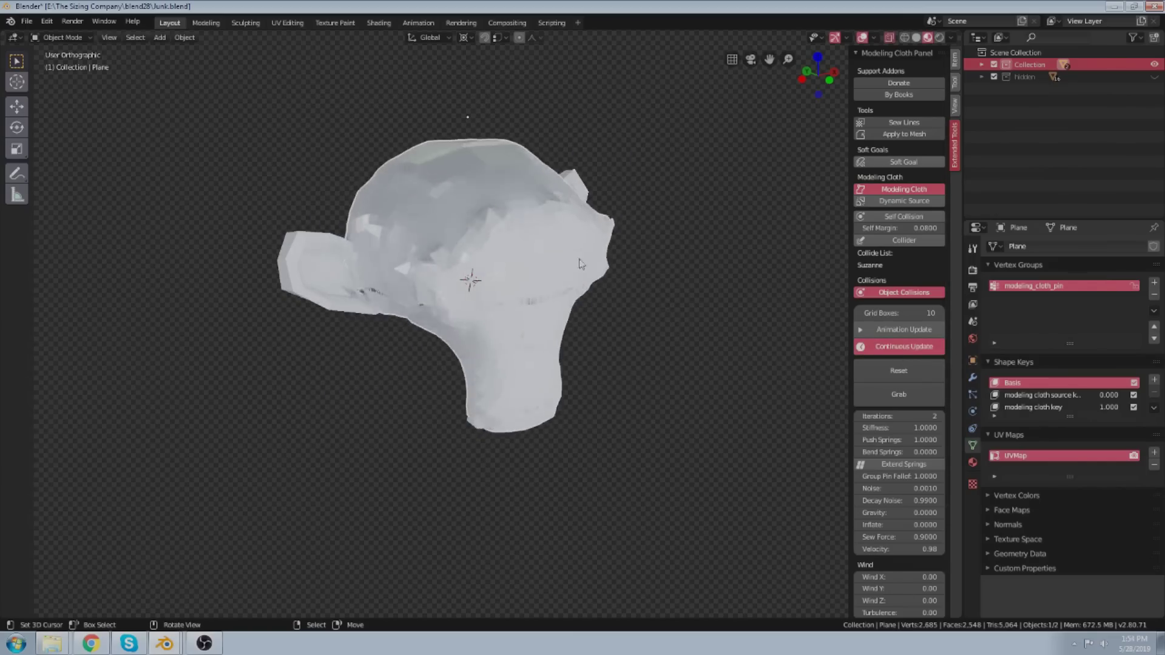
Set the cloth's Velocity to 0.05 and reset the simulation so the grids sew around the monkey head again.
scroll(442, 239, up, 2)
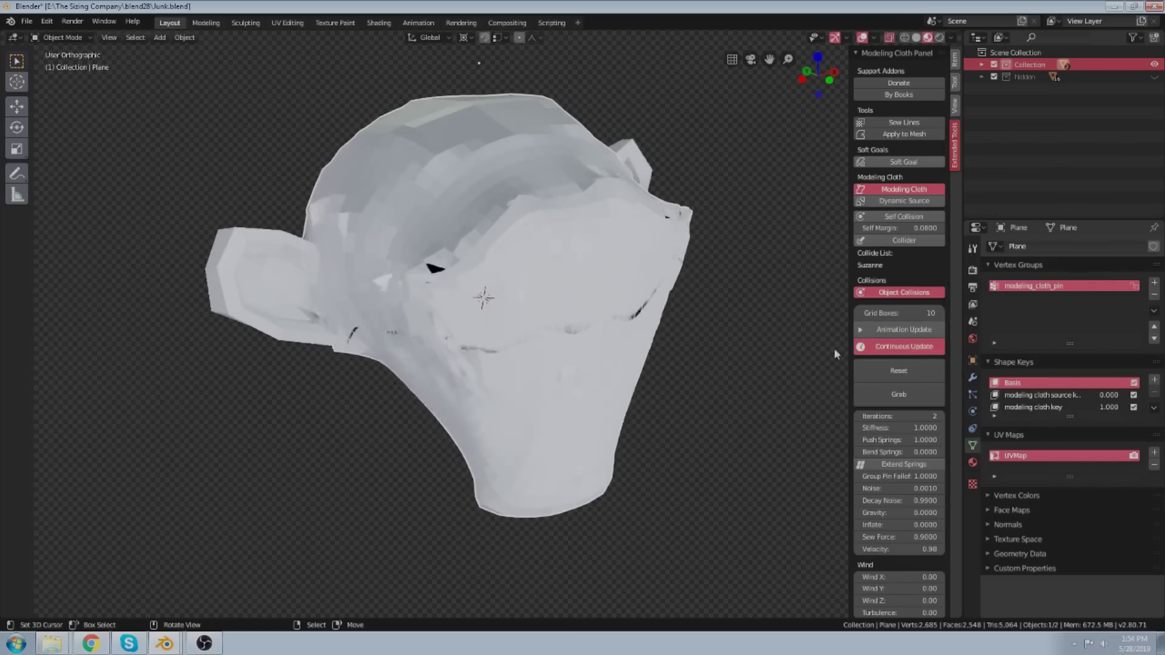
click(898, 554)
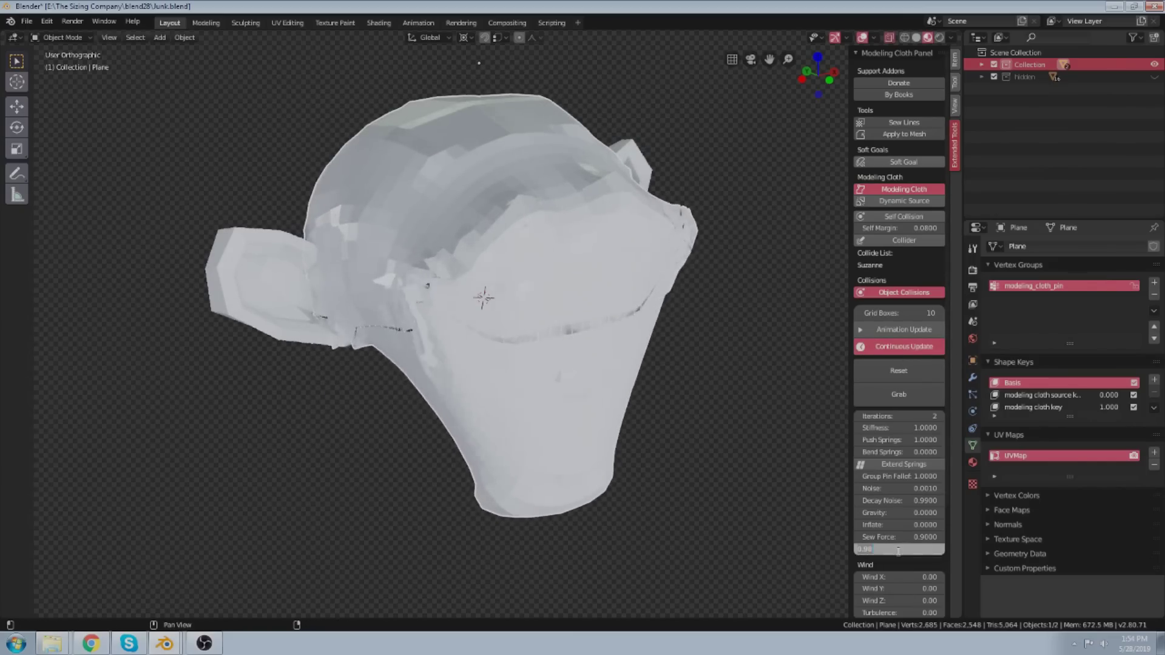
text(0.05)
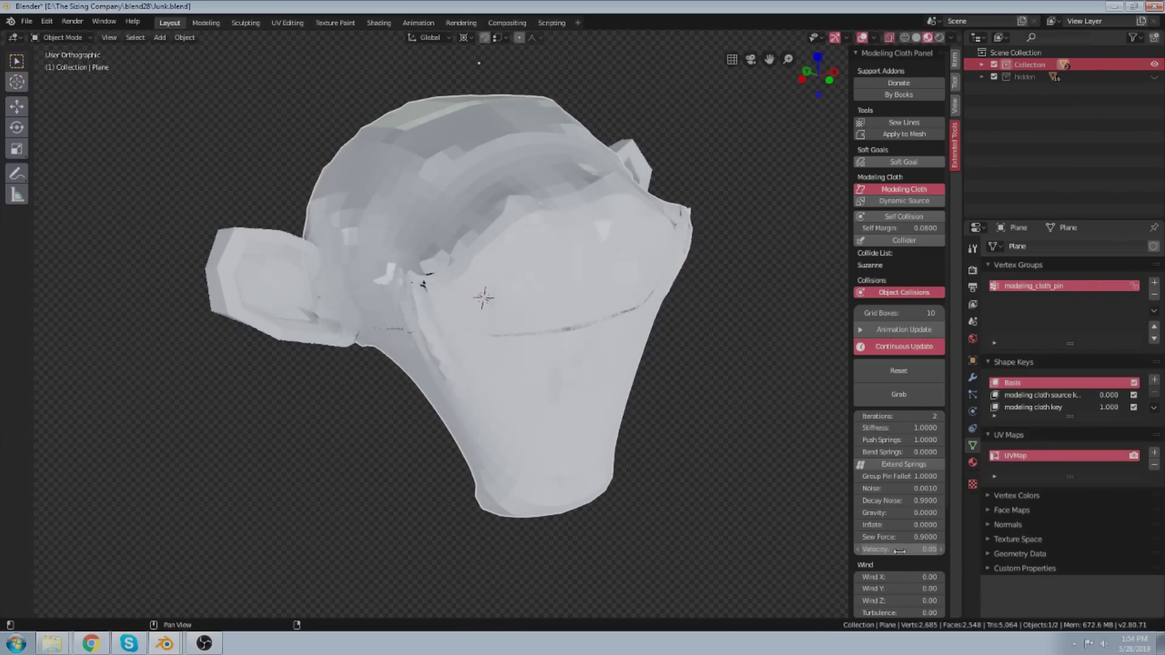
key(Return)
click(908, 372)
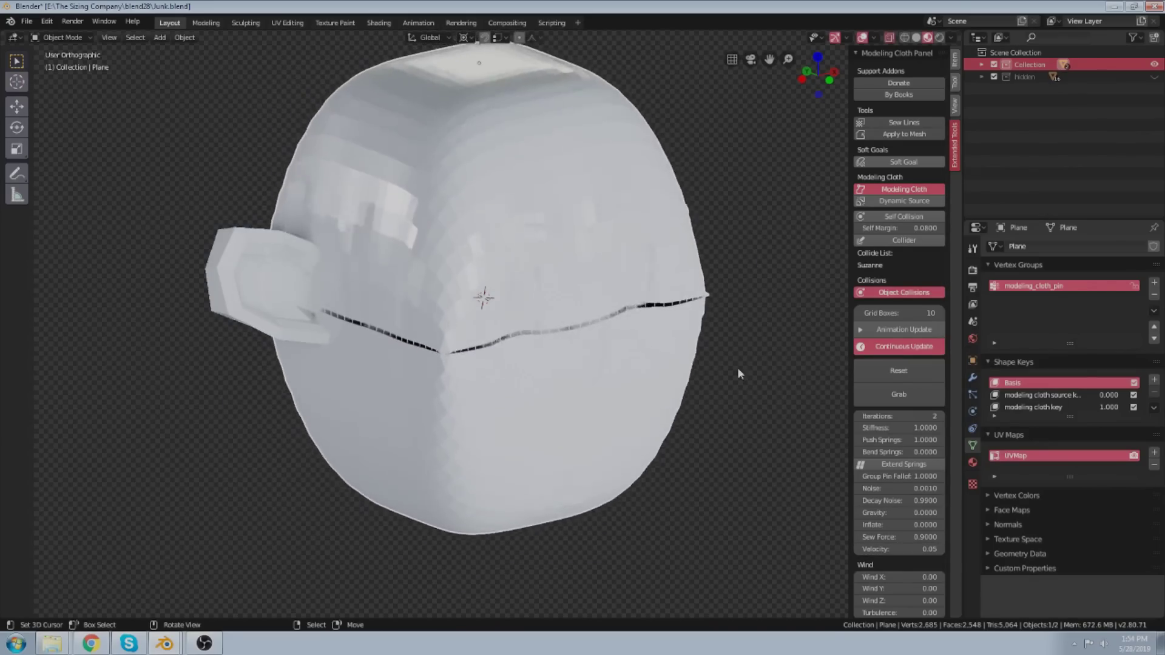
Inspect the cover on the monkey head from several angles and grow its source shape.
alt+middle_drag(703, 424, 635, 428)
middle_drag(629, 437, 628, 439)
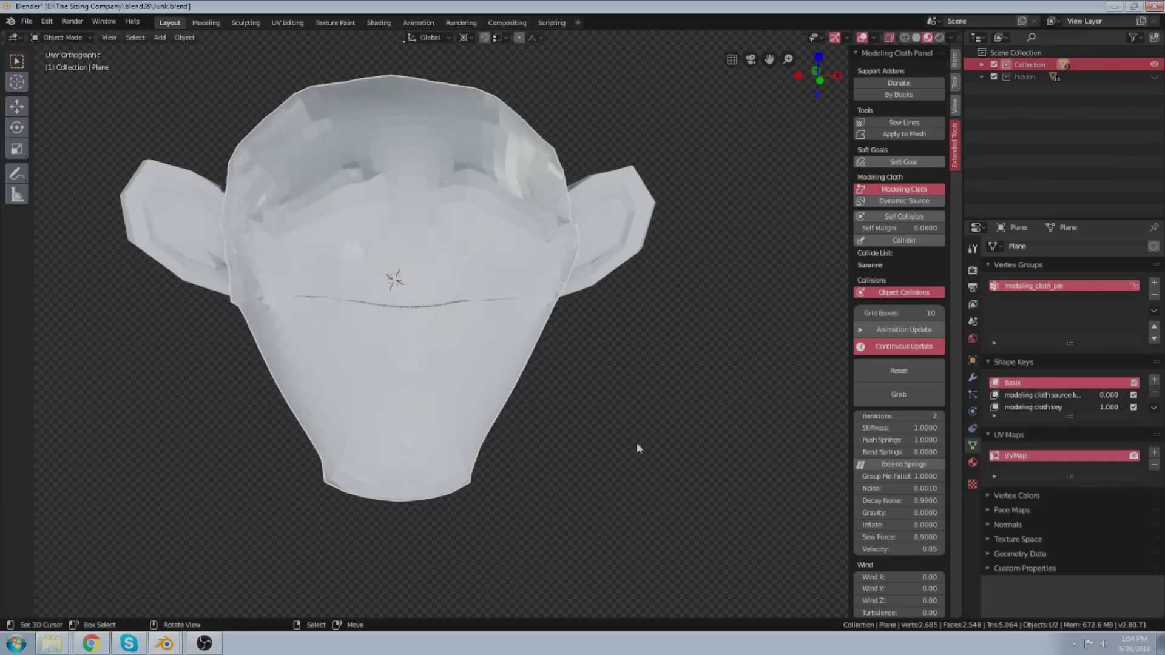
middle_drag(551, 334, 624, 349)
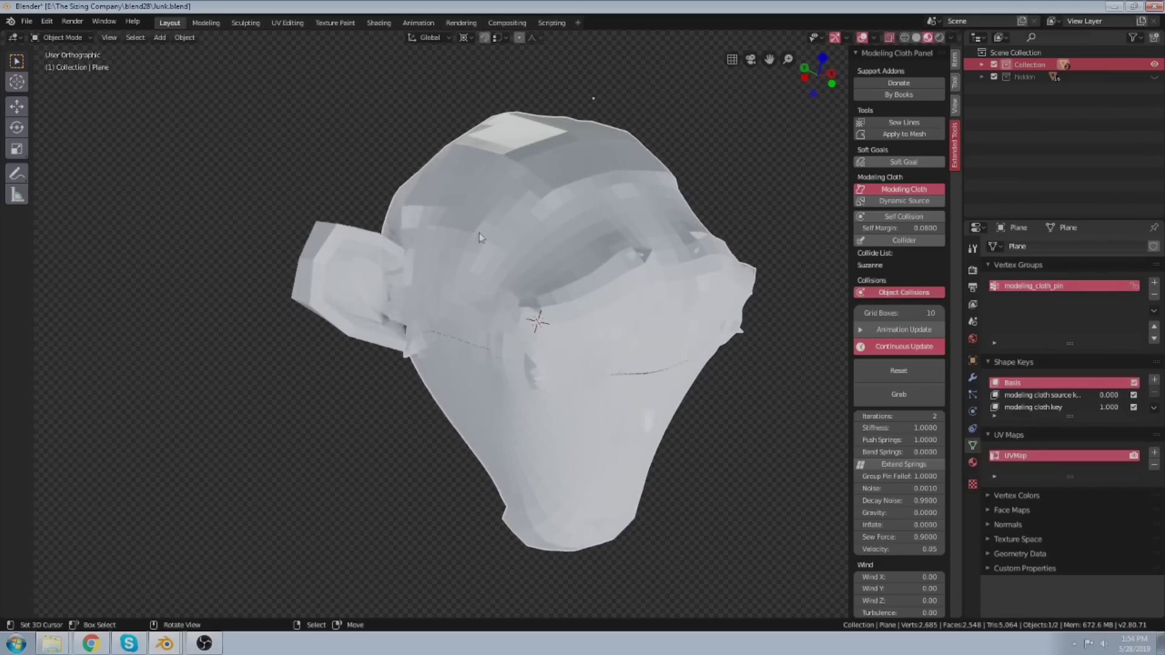
scroll(514, 233, down, 2)
middle_drag(515, 232, 631, 364)
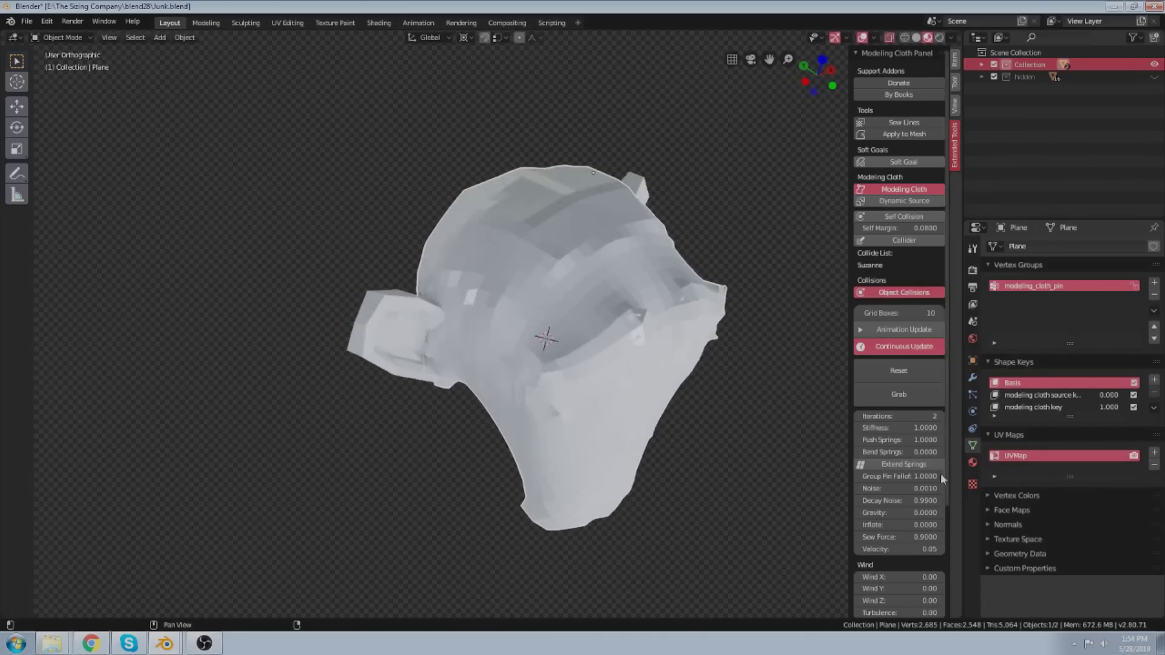
scroll(902, 527, down, 6)
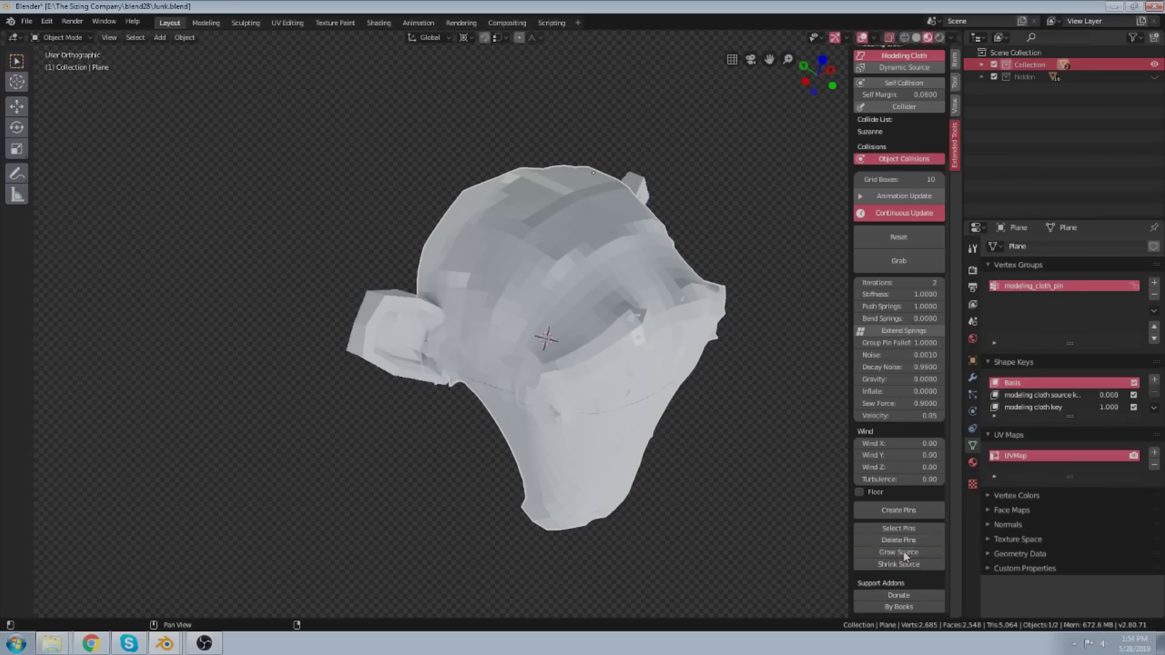
click(903, 552)
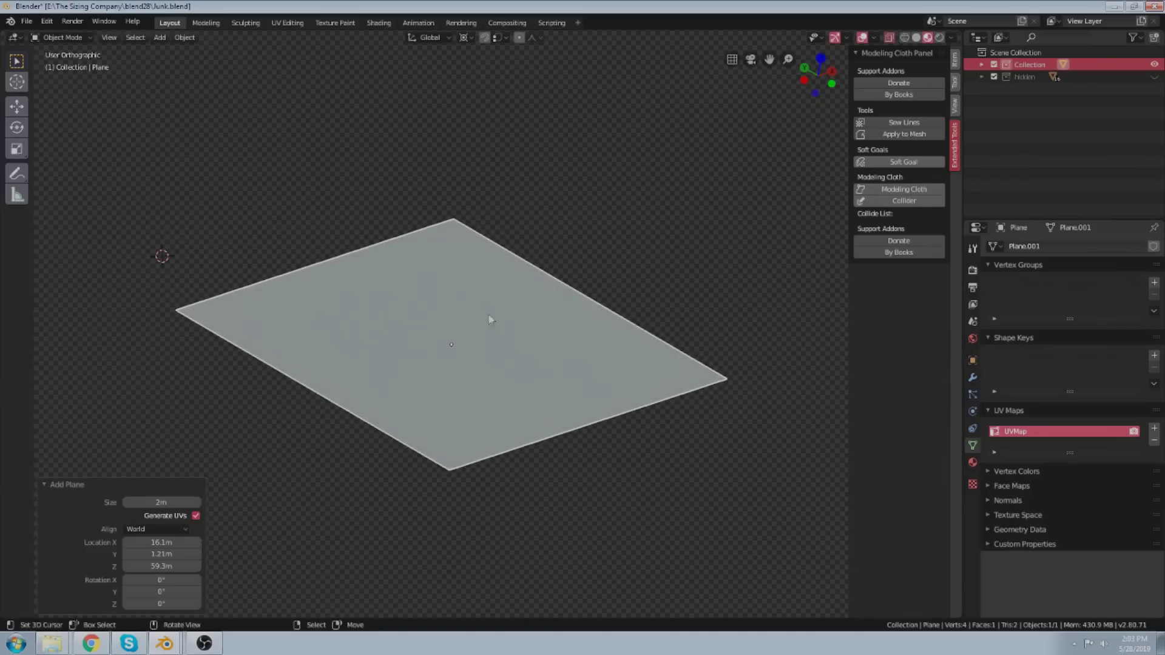
Enable Modeling Cloth on the newly added plane.
middle_drag(491, 320, 649, 316)
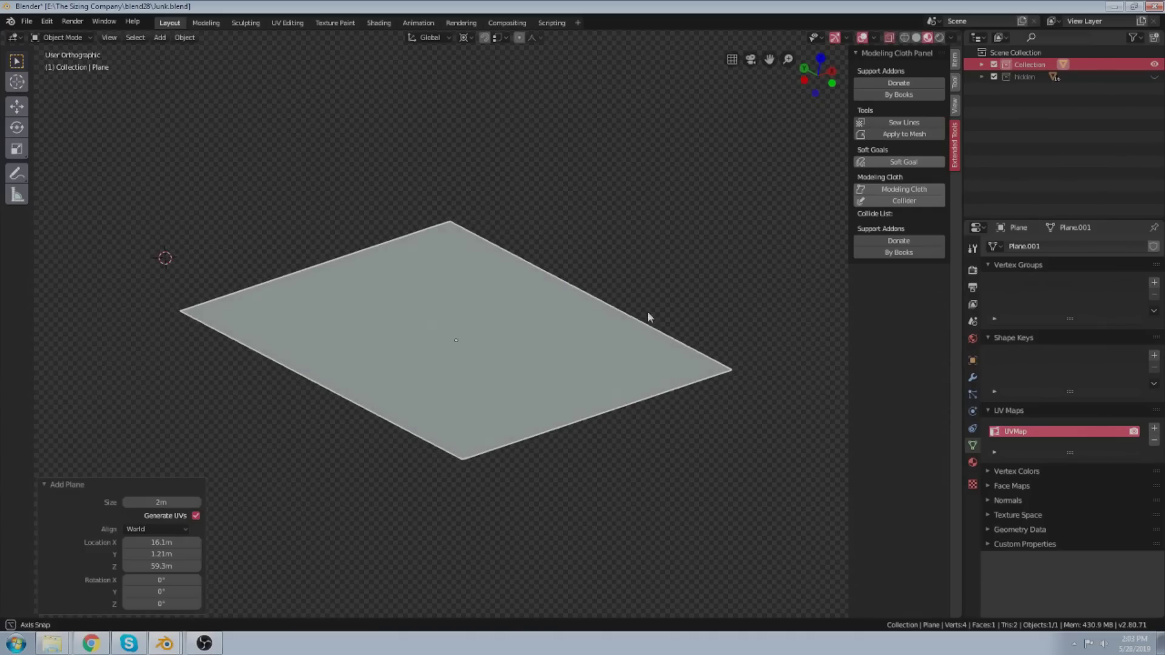
middle_drag(421, 341, 423, 344)
right_click(479, 290)
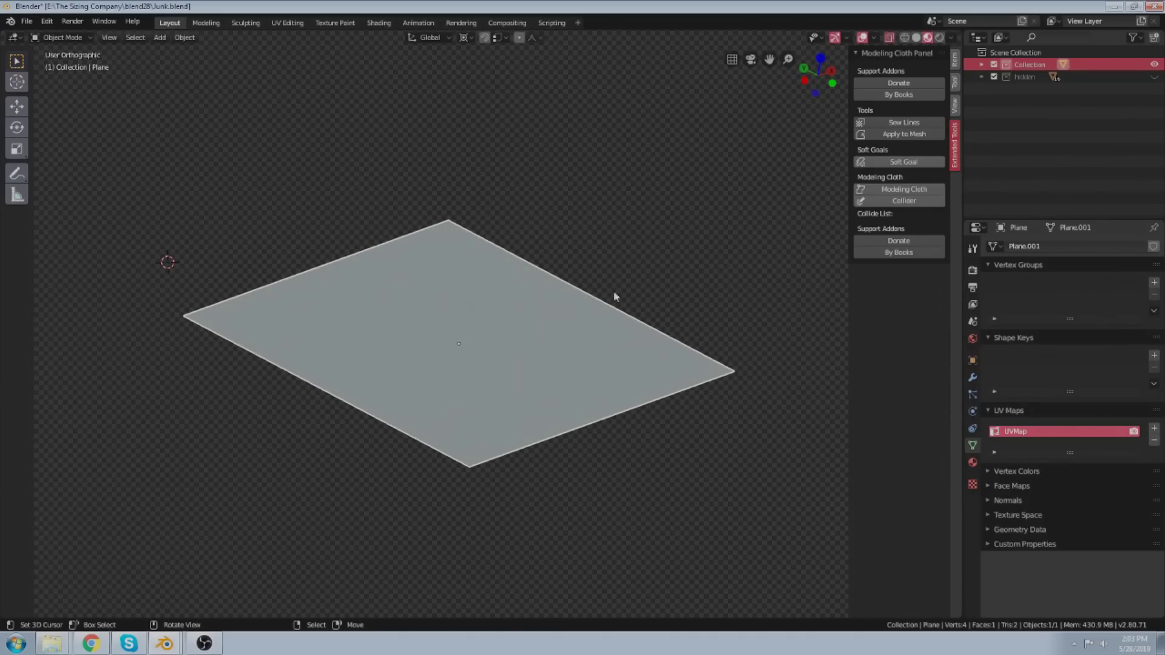
click(892, 190)
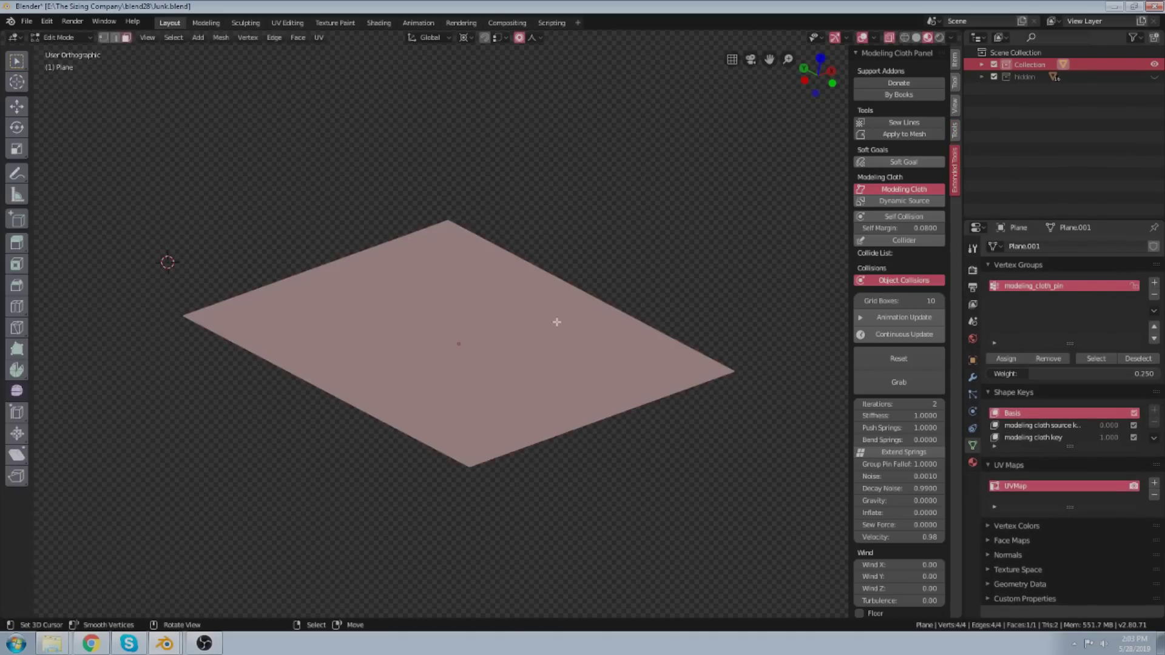
Subdivide the whole plane repeatedly with one cut each in Edit Mode until it has 256 faces.
key(ctrl+d)
key(ctrl+d)
key(ctrl+d)
middle_drag(416, 326, 404, 334)
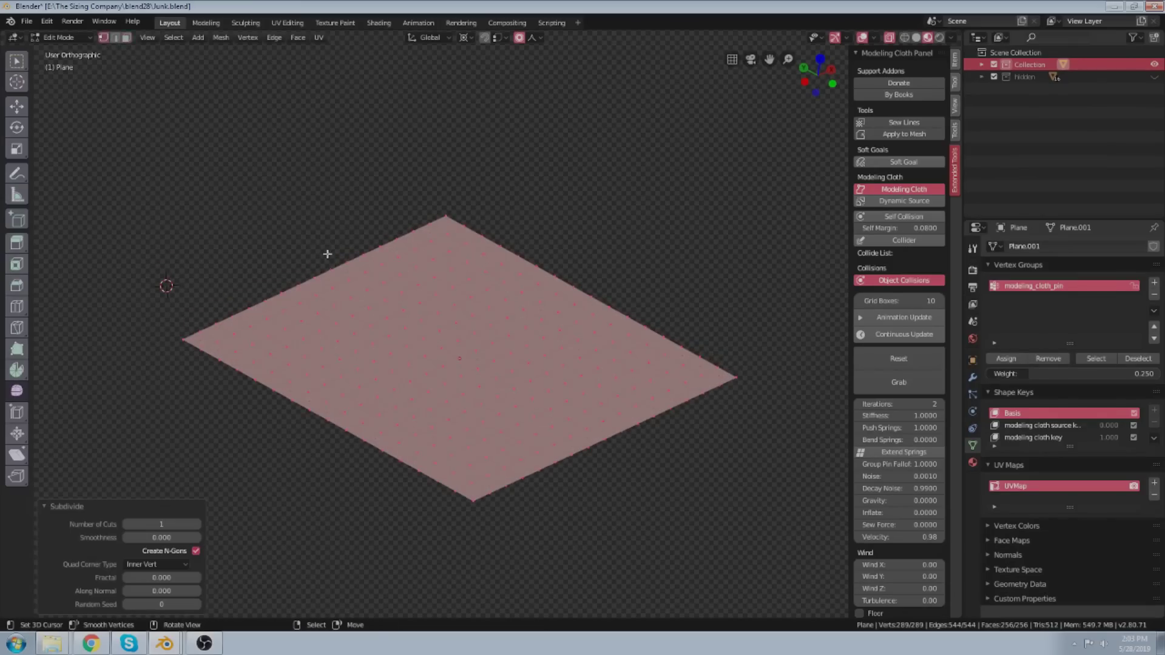
Run the plane's cloth with Continuous Update in Object Mode and pull on its surface with Grab.
key(Tab)
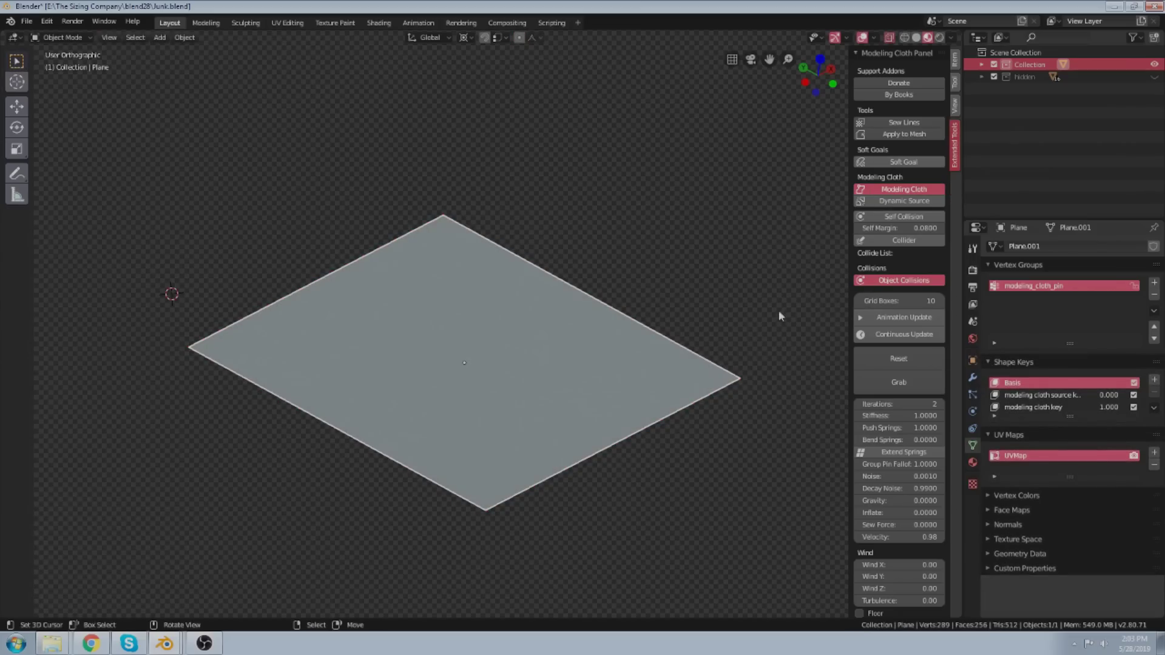
click(888, 371)
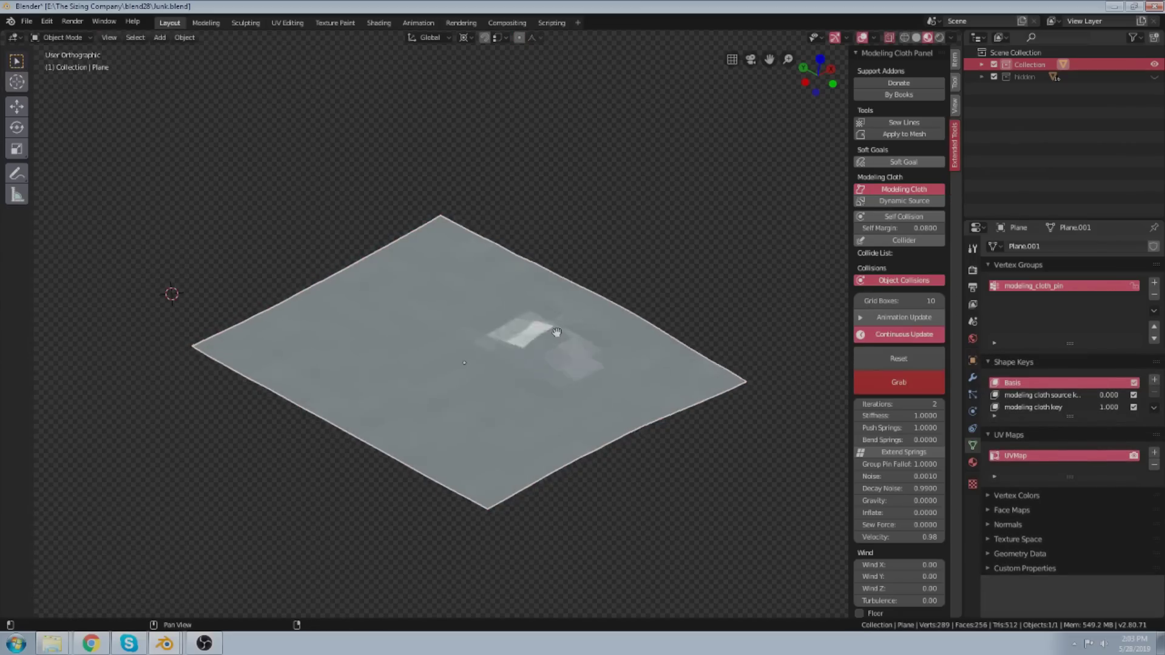
key(Tab)
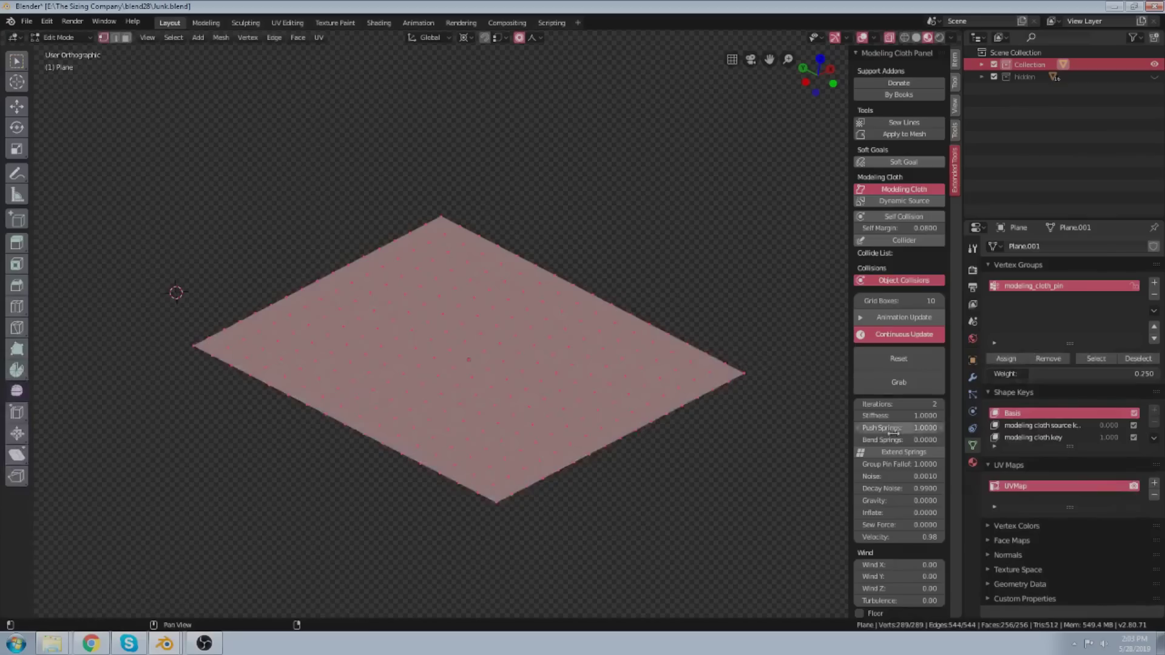
Select the row of vertices along the plane's far edge in Edit Mode and pin them.
scroll(898, 431, down, 5)
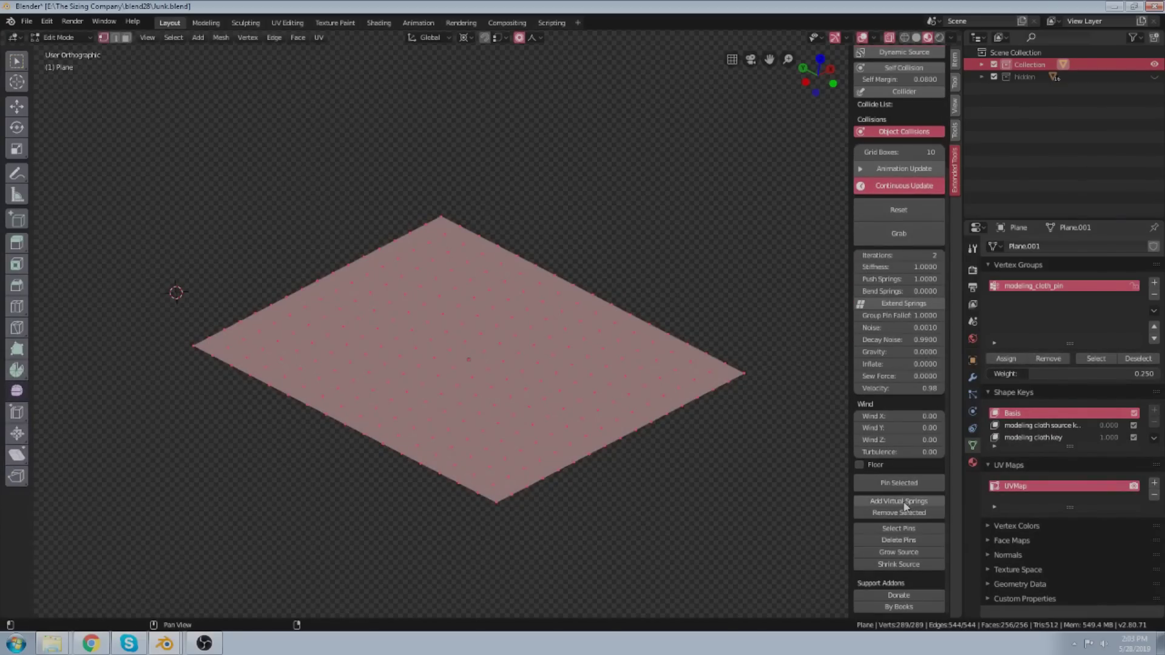
alt+click(656, 326)
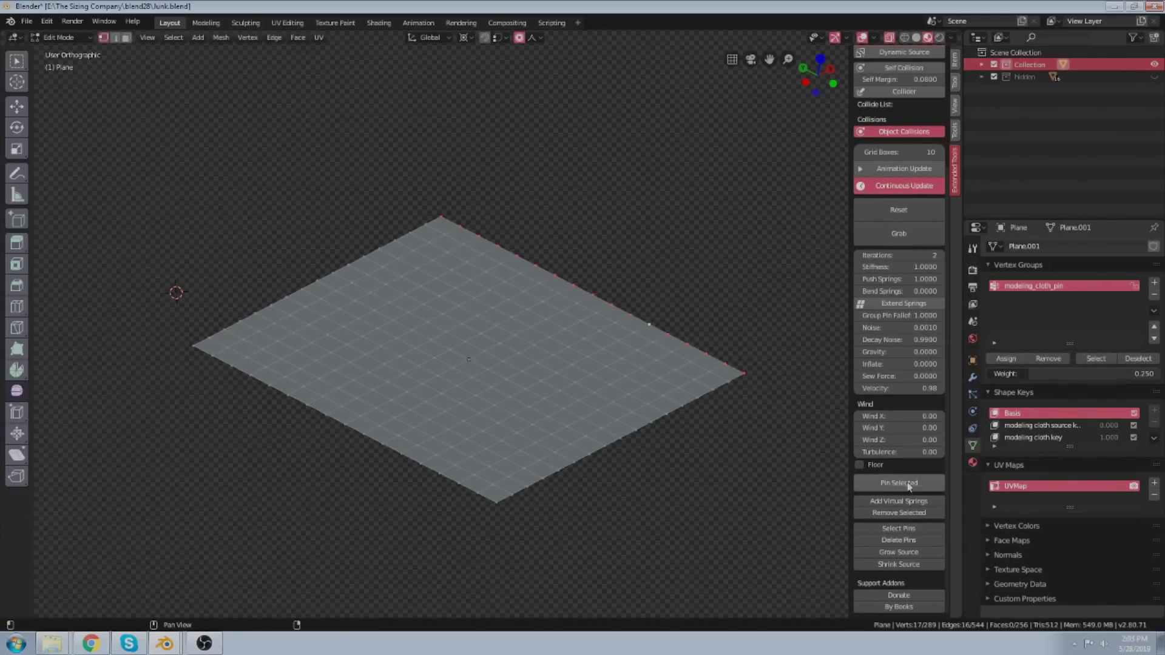
key(Tab)
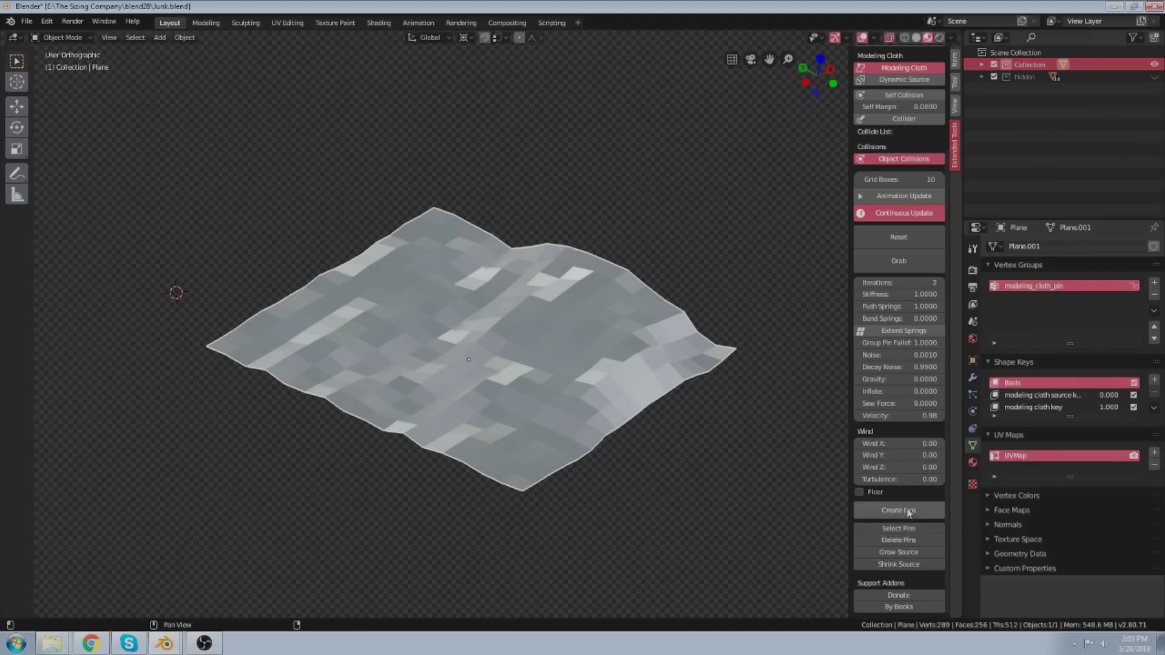
key(Tab)
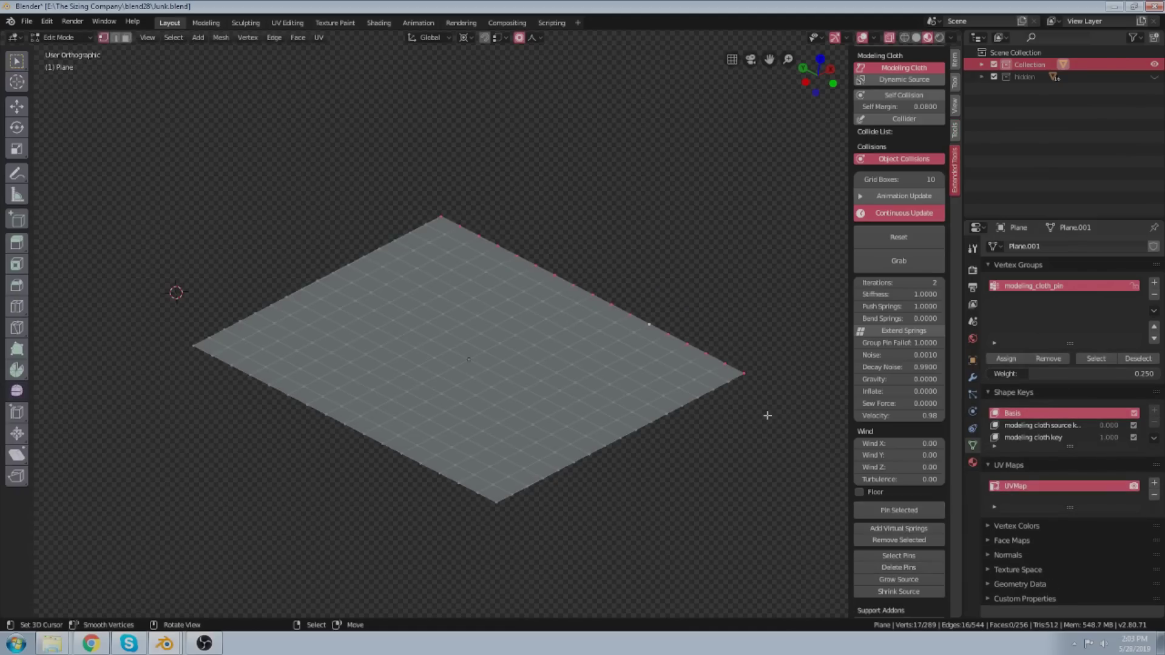
click(903, 511)
Select four separate vertices inside and on the border of the plane, pin them, and return to Object Mode.
middle_drag(585, 408, 573, 394)
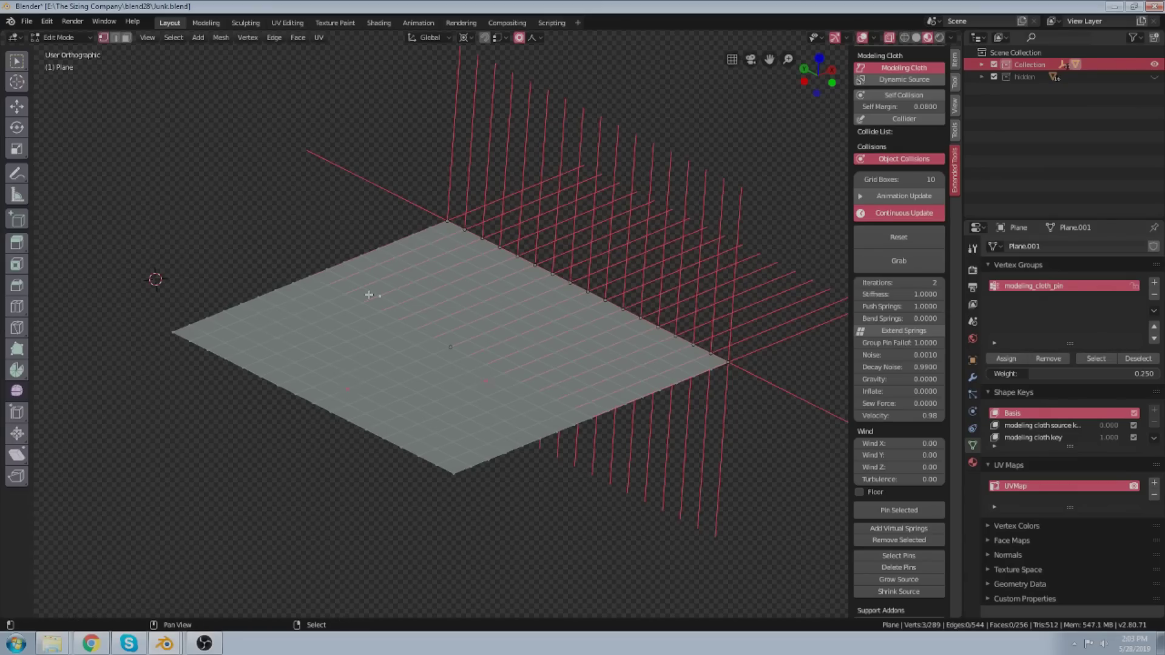
click(888, 510)
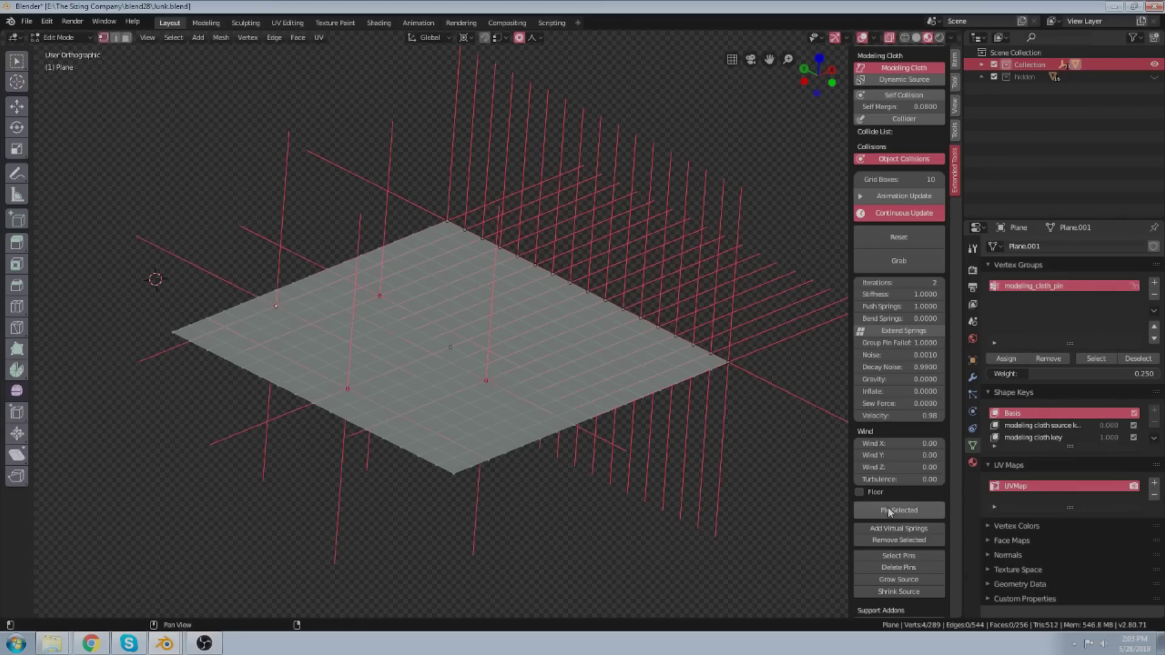
key(Tab)
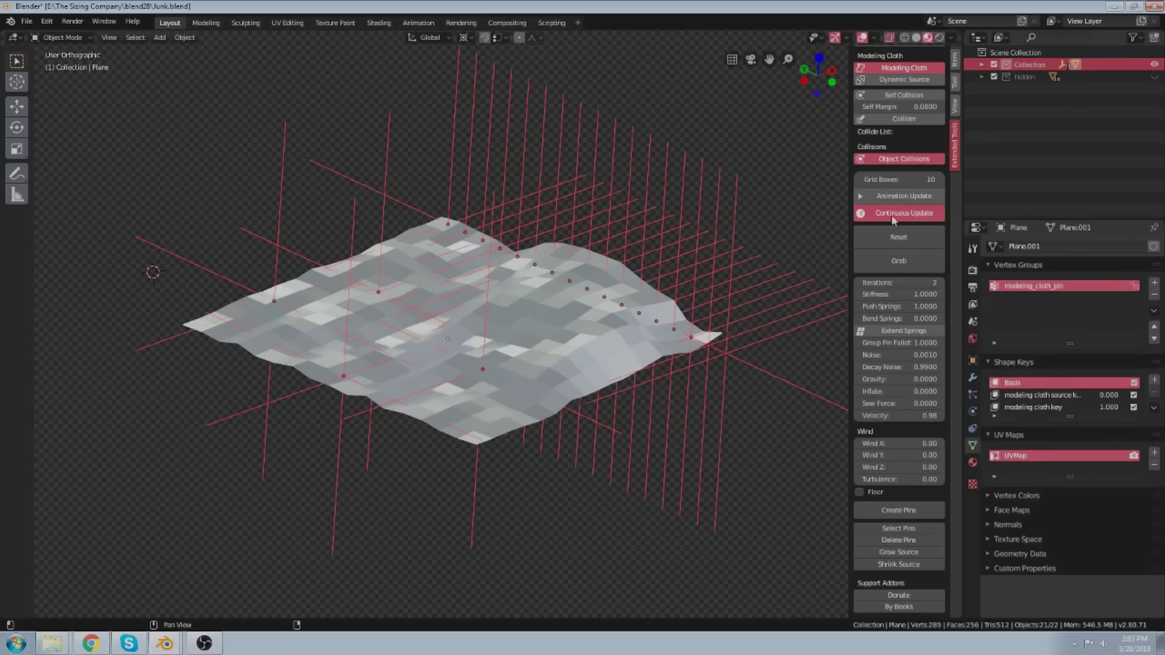
Try moving one pin on the plane's far edge, and run the plane's cloth with Continuous Update.
click(674, 214)
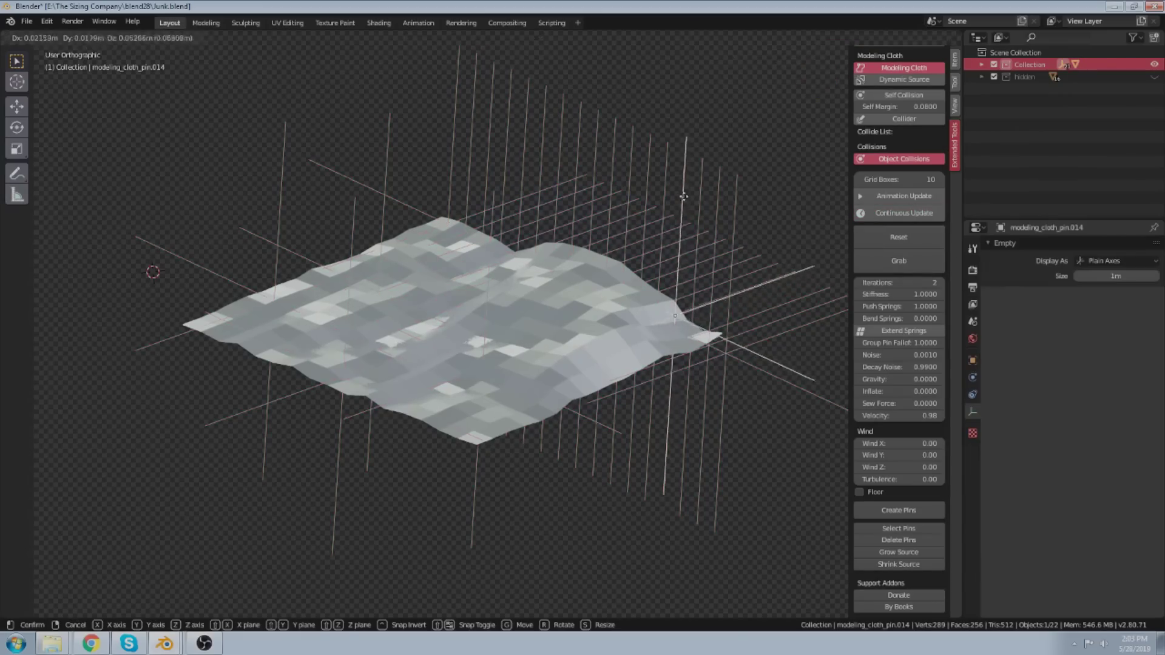
click(571, 323)
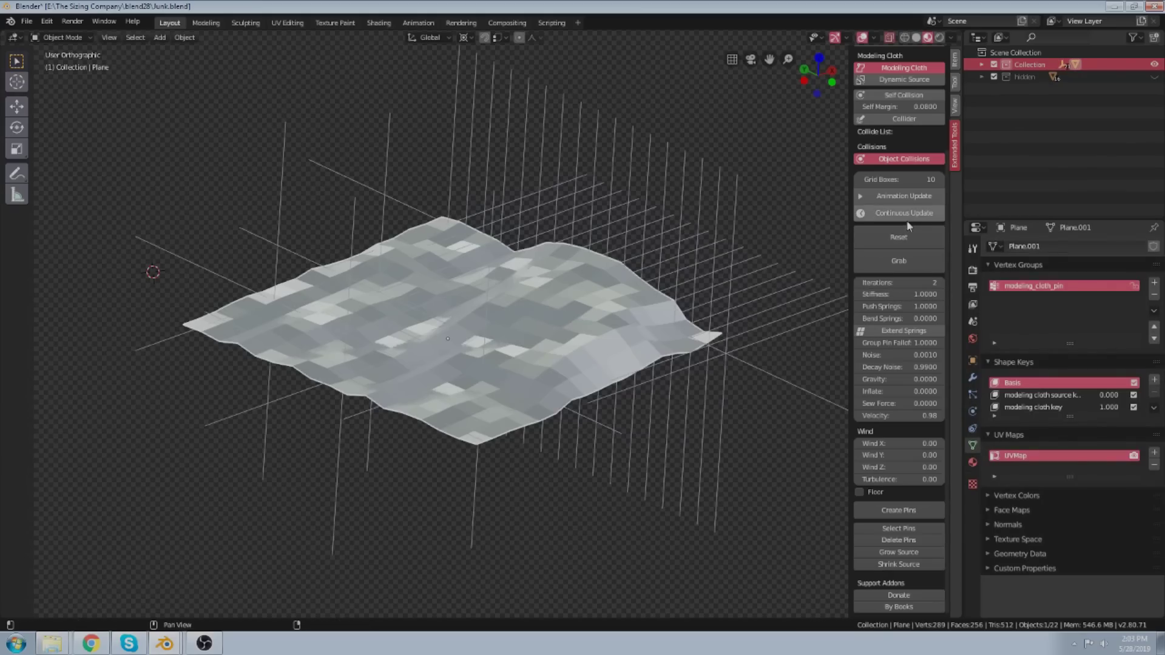
click(892, 214)
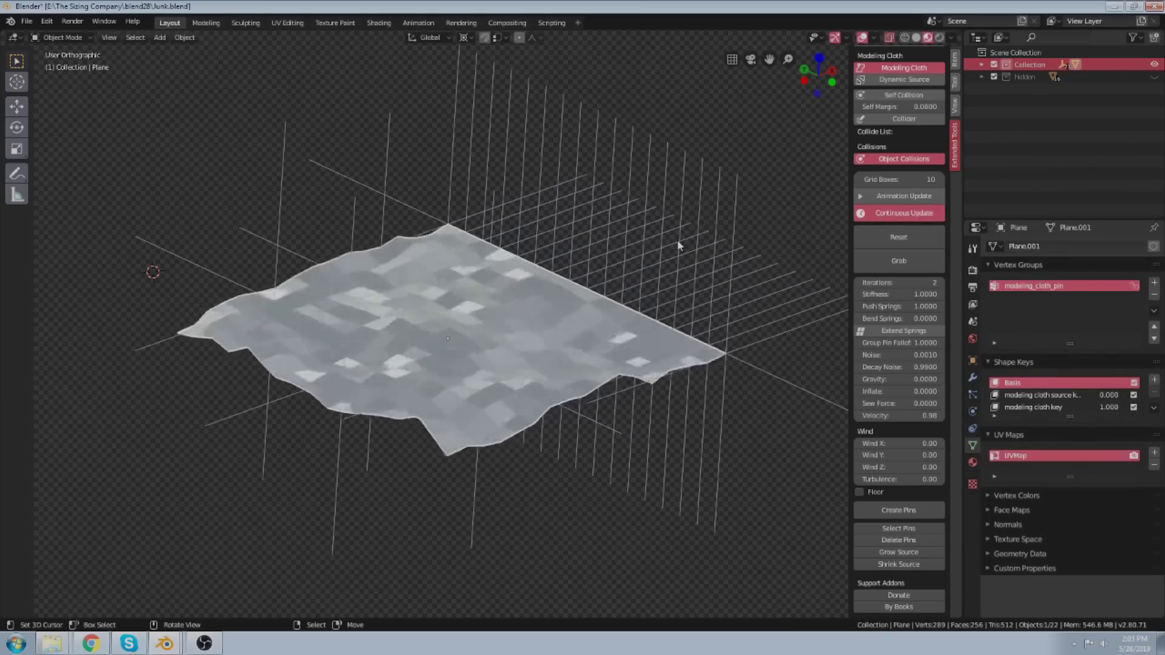
Select and delete all of the plane's cloth pins while the simulation runs.
click(393, 213)
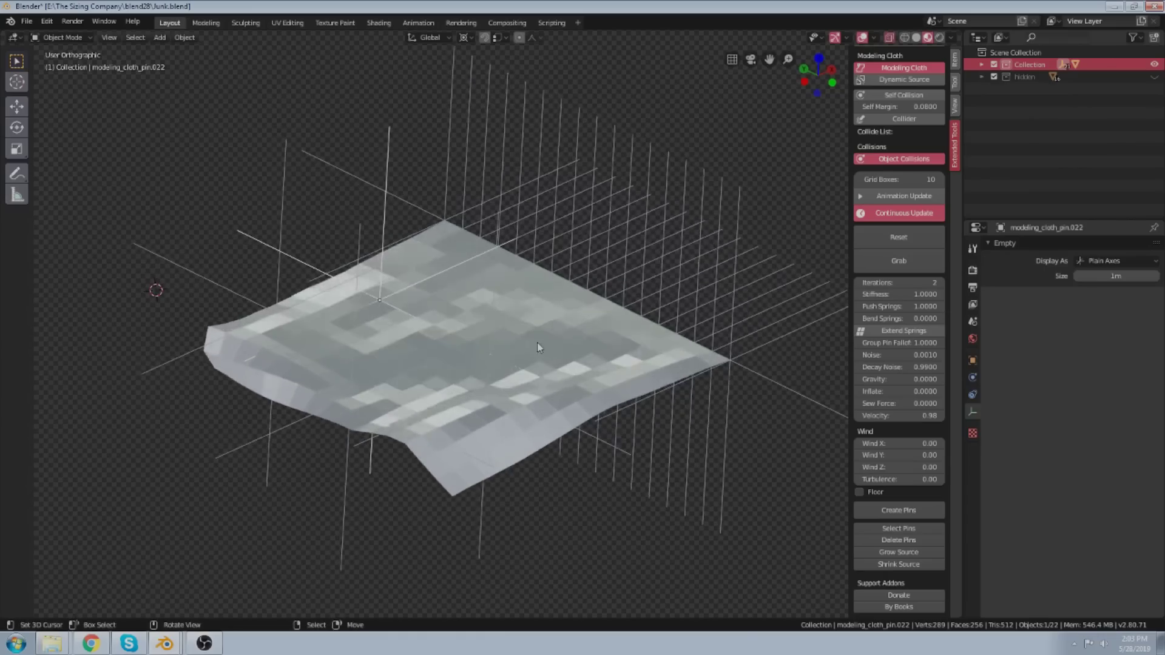
click(899, 528)
click(898, 540)
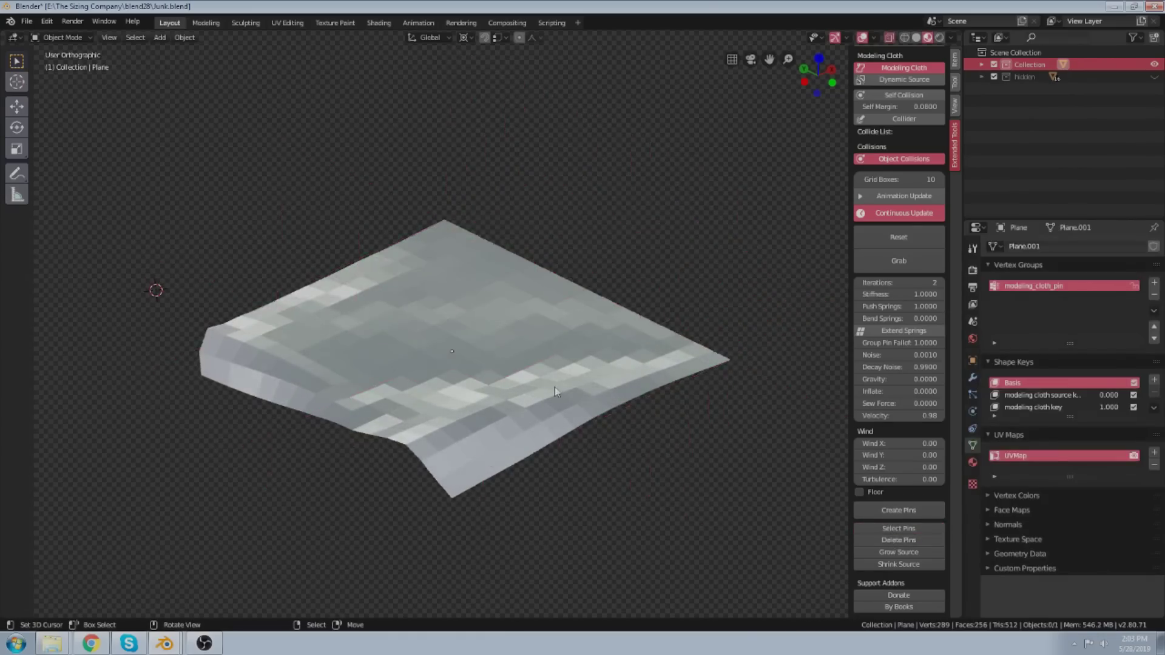
Duplicate the whole plane mesh in Edit Mode and place the copy above the original along Z.
key(Tab)
key(a)
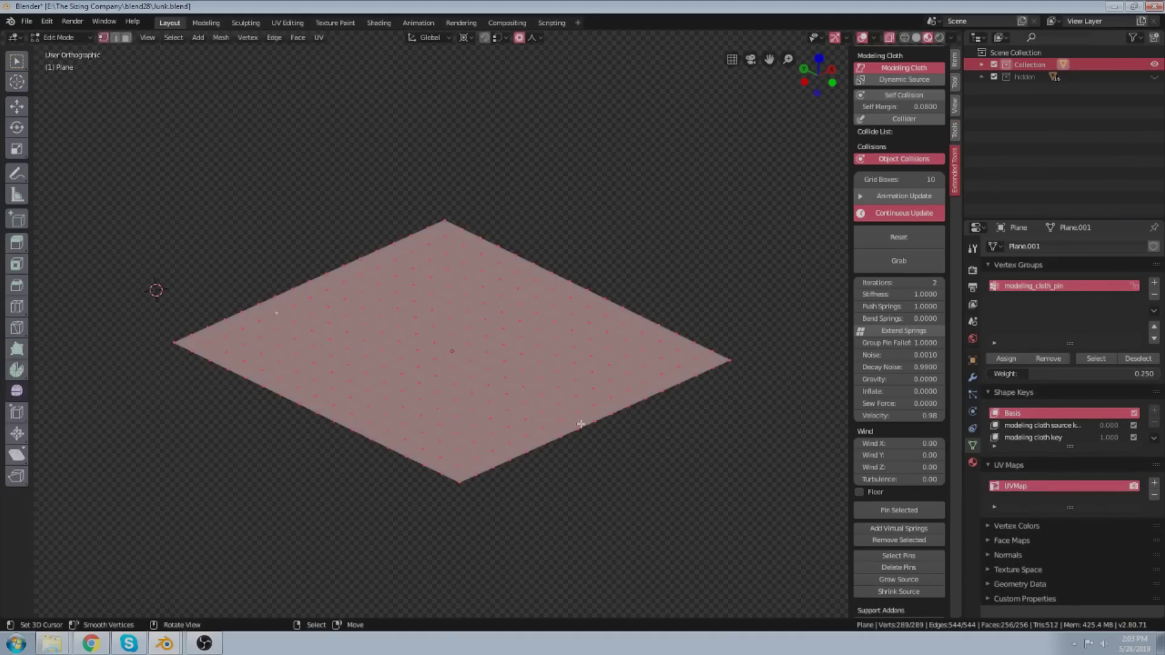
key(shift+d)
key(z)
click(534, 312)
middle_drag(535, 311, 717, 354)
key(g)
key(z)
click(527, 306)
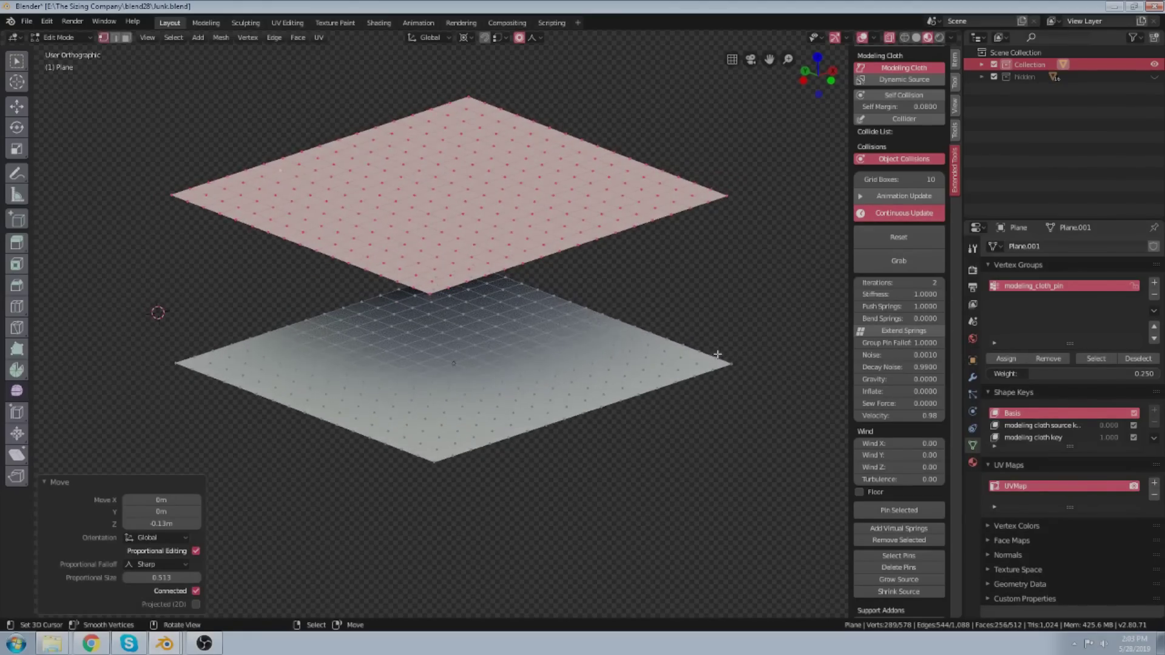
Select the matching corner vertices of both sheets in Edit Mode, examine the virtual springs option, and return to Object Mode.
click(729, 353)
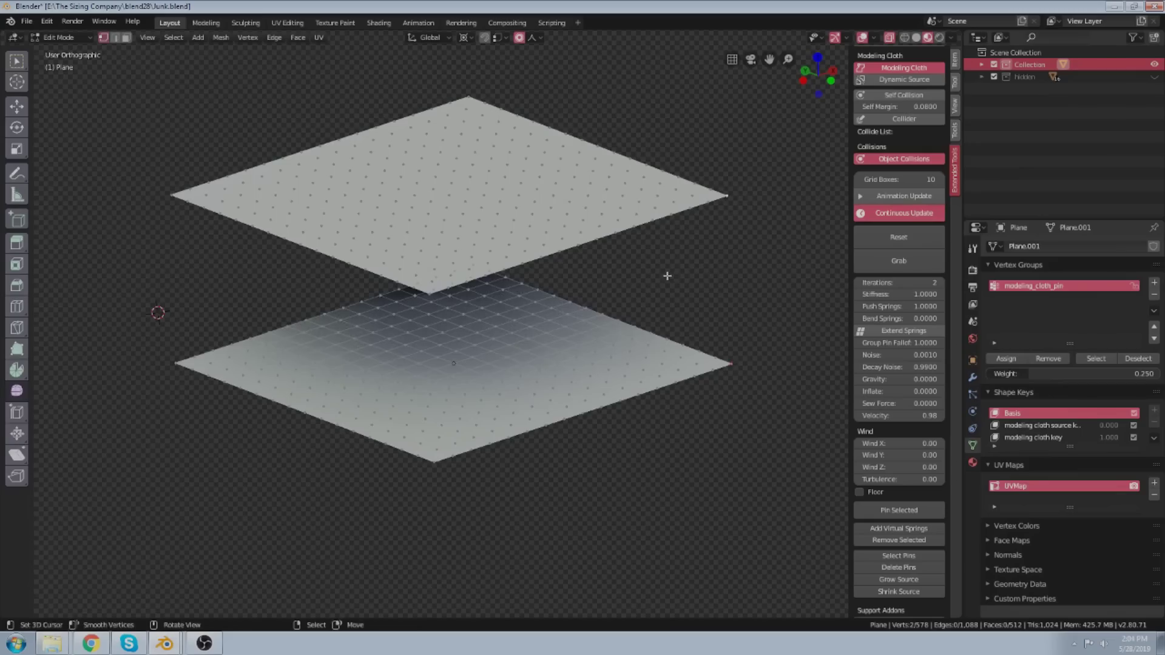
middle_drag(667, 276, 661, 330)
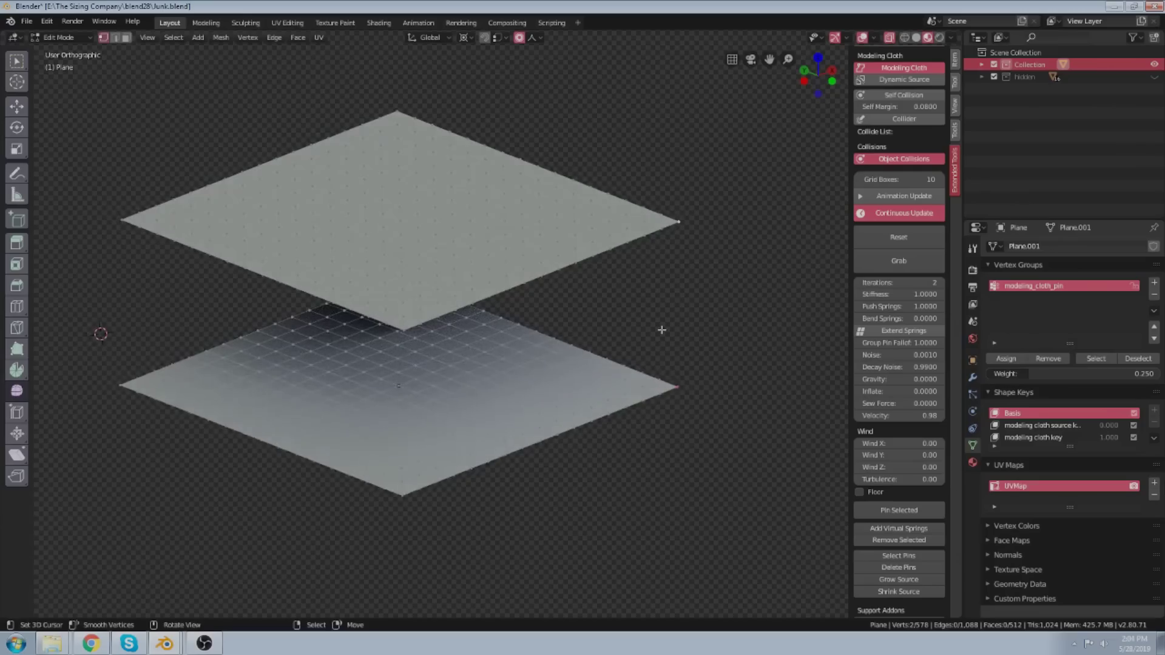
scroll(907, 449, down, 1)
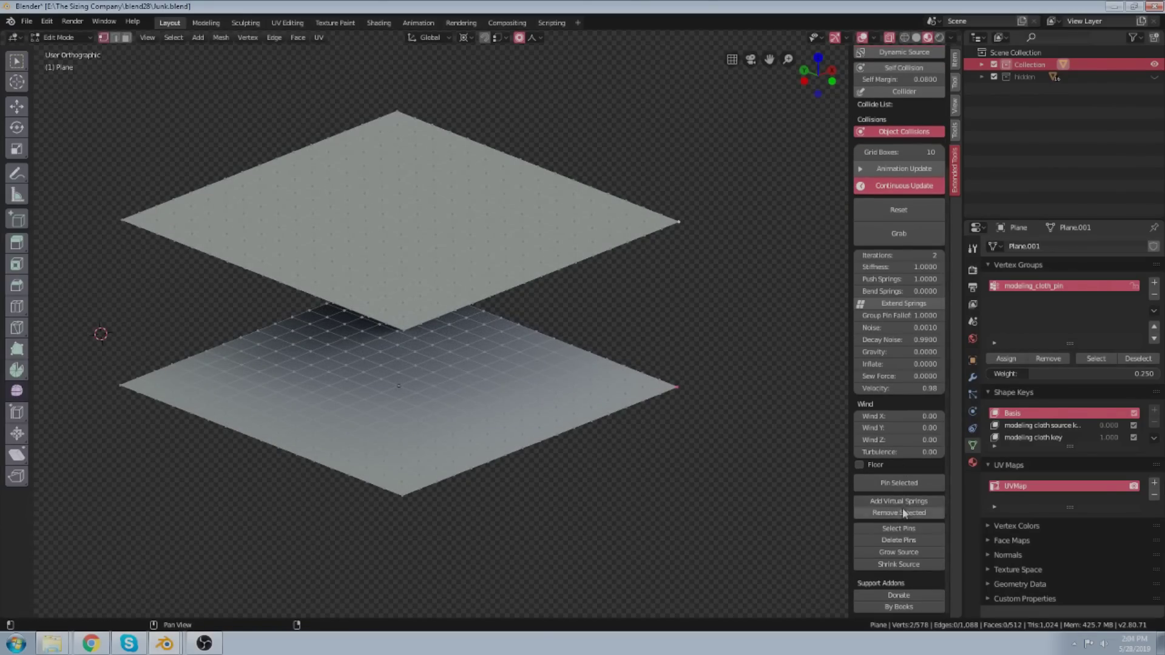
key(Tab)
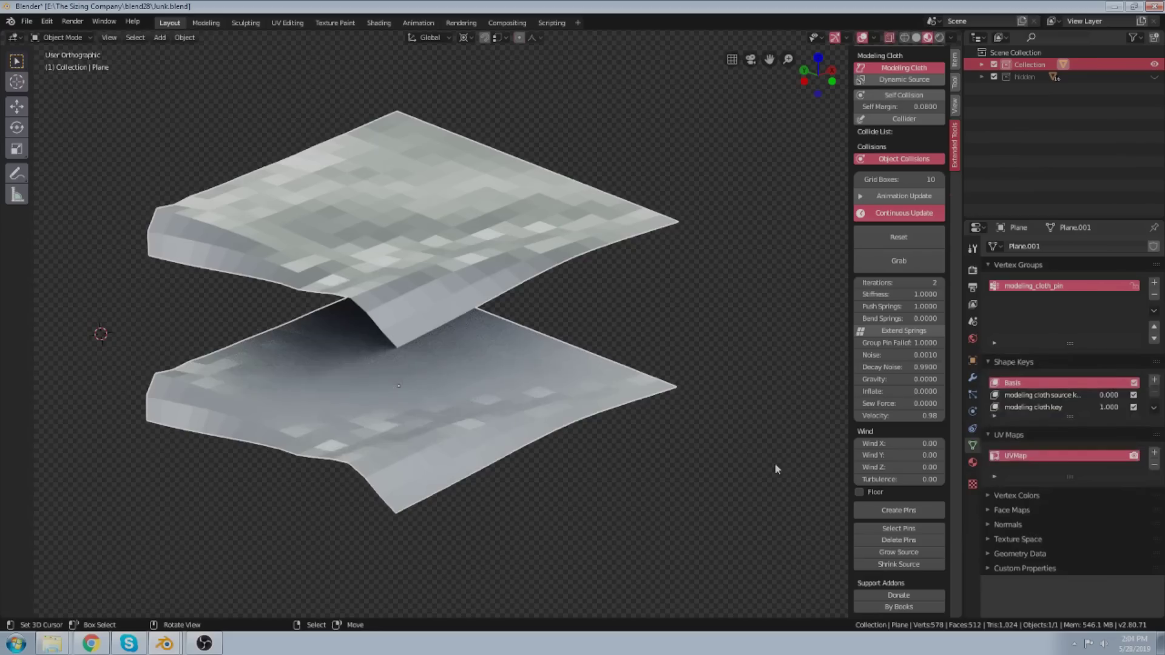
key(Tab)
scroll(892, 540, down, 1)
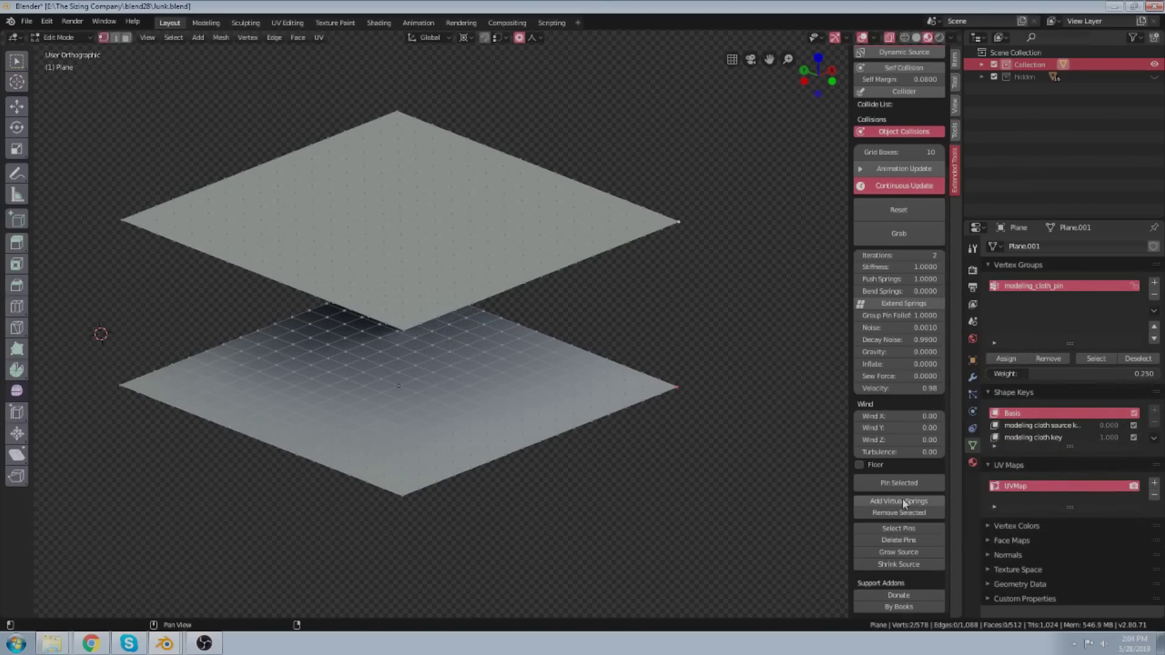
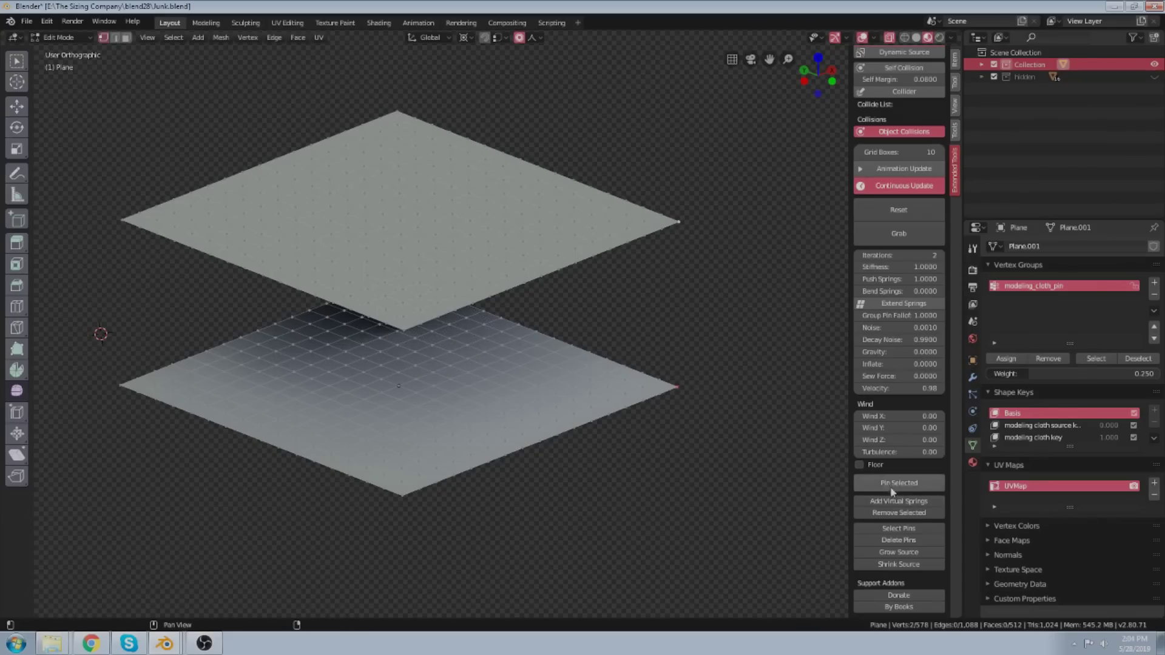
key(Tab)
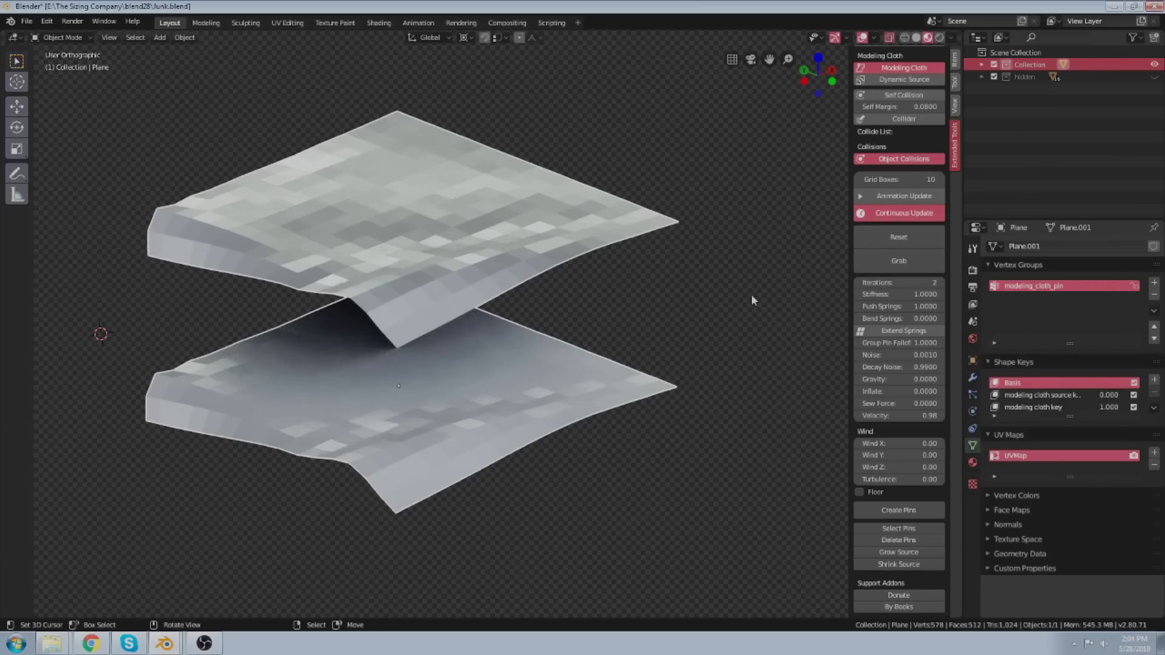
Pull the upper sheet up and the lower sheet down with Grab, then stop Grab and Continuous Update.
drag(412, 217, 439, 14)
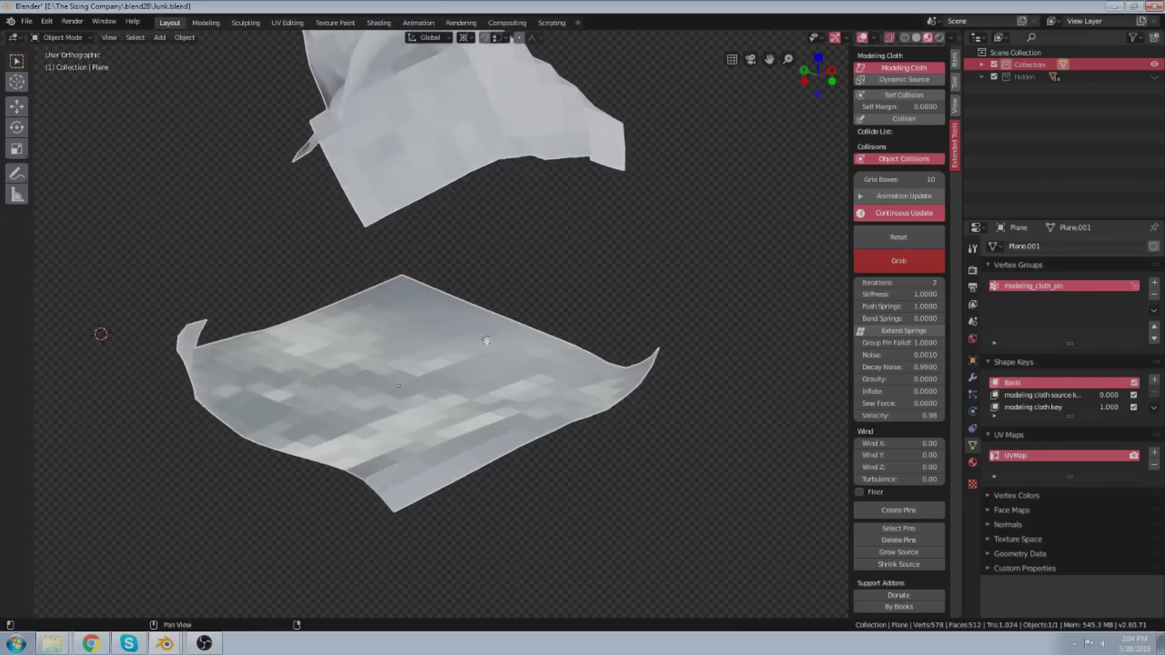
mouse_move(398, 384)
mouse_down()
mouse_move(388, 452)
mouse_move(407, 592)
mouse_up()
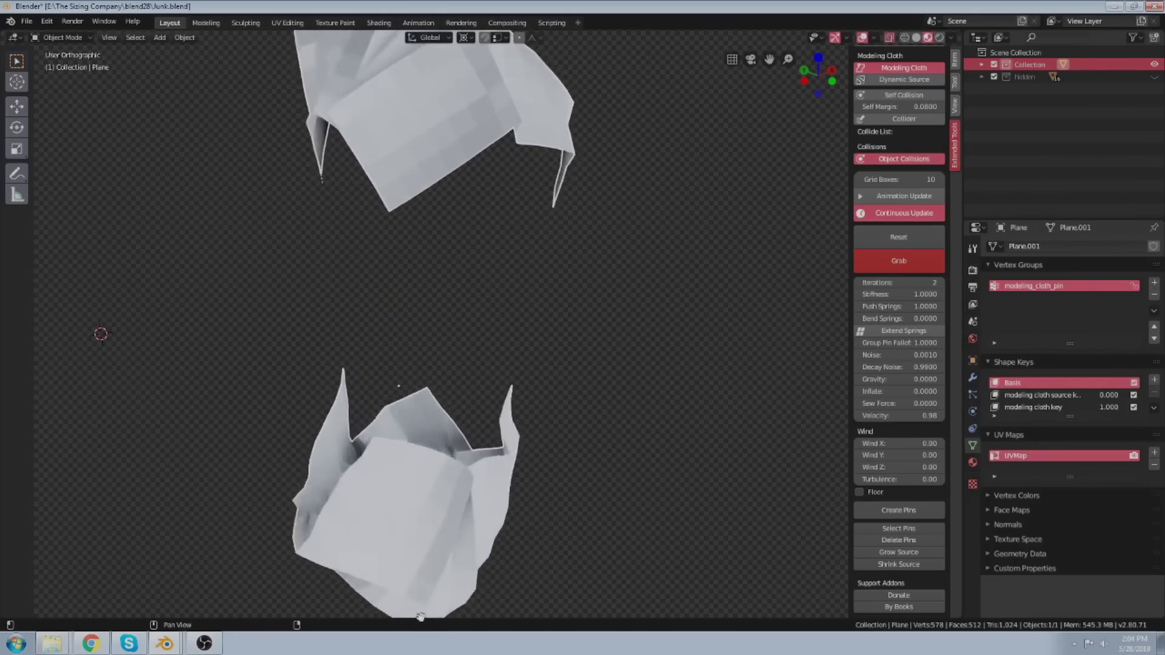
scroll(465, 268, down, 3)
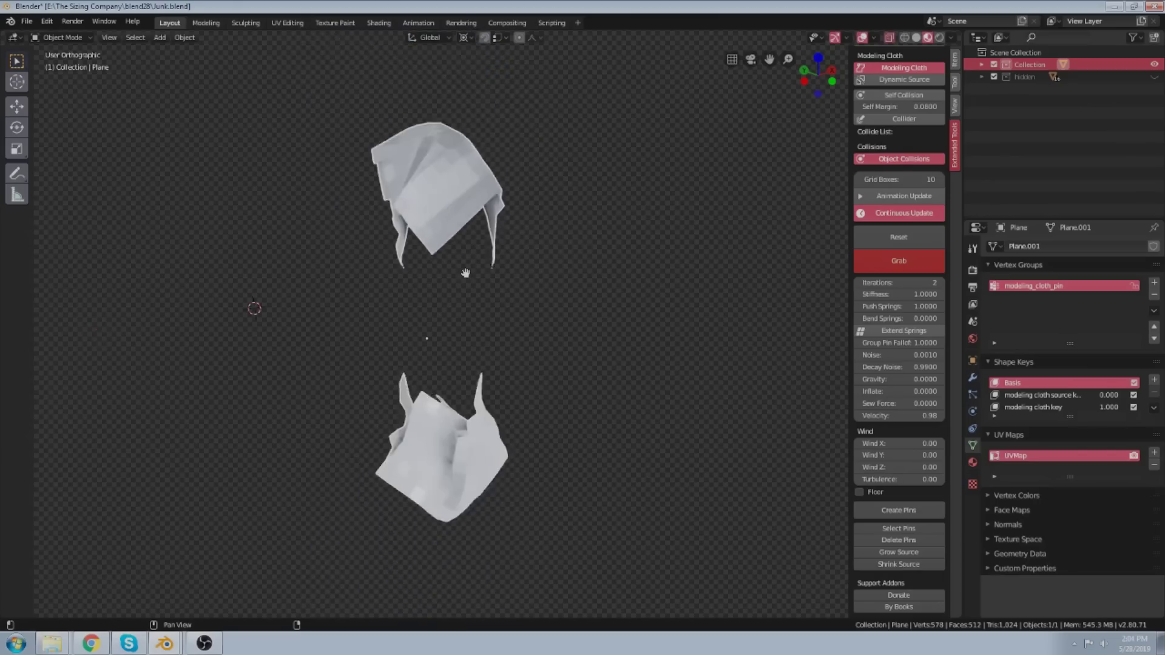
key(Escape)
scroll(464, 270, up, 2)
click(891, 215)
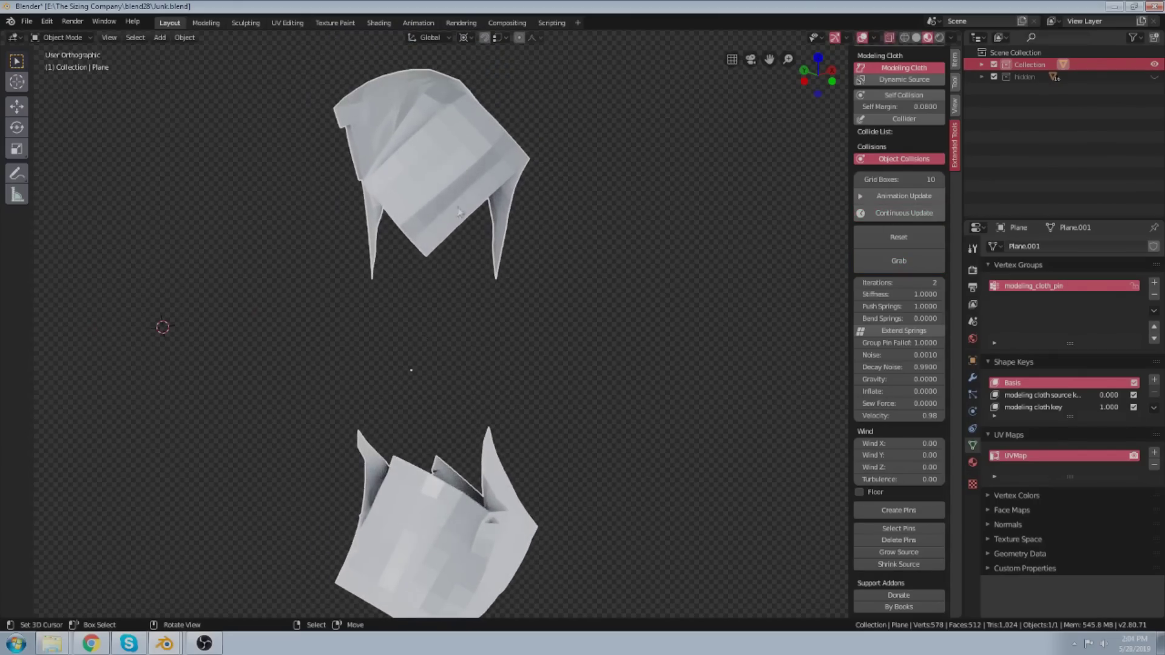
Delete the plane and add a cylinder mesh with 32 vertices, 1 m radius and 2 m depth.
key(Delete)
key(shift+a)
mouse_move(413, 264)
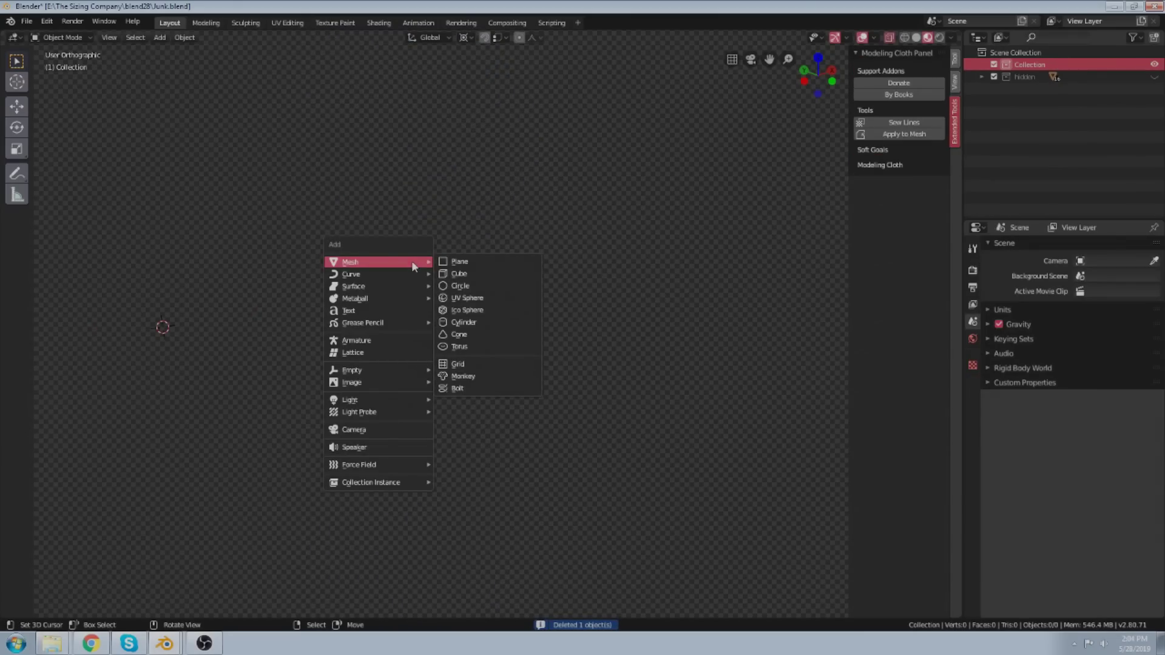
click(494, 322)
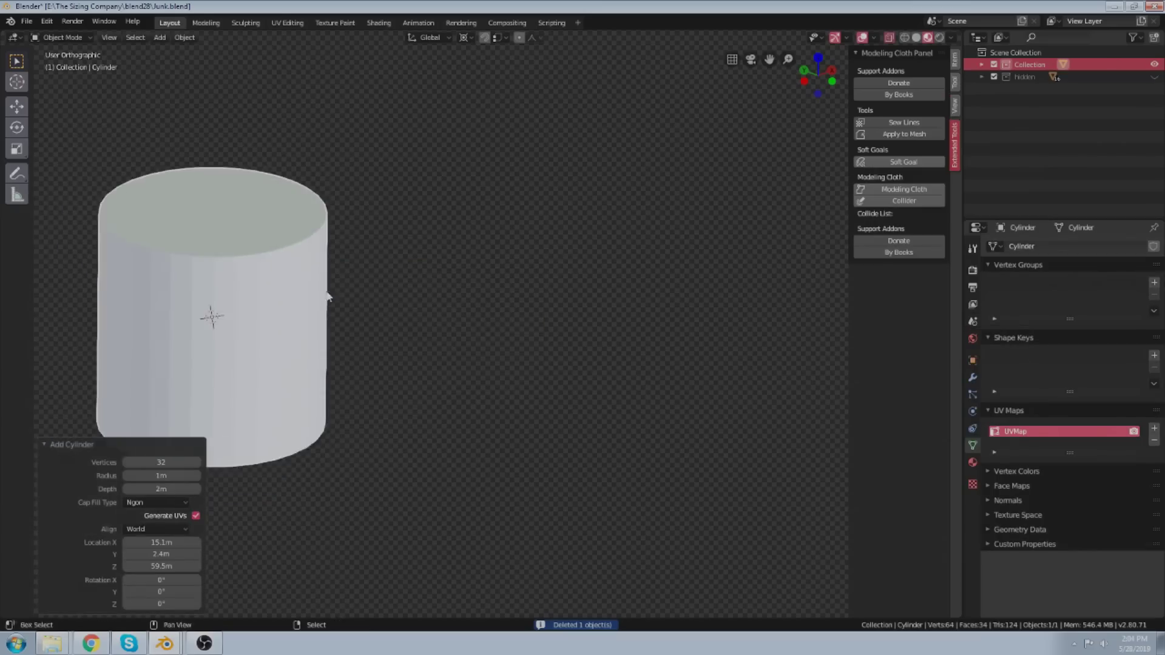
shift+middle_drag(327, 297, 531, 304)
scroll(443, 357, up, 2)
Add a stack of evenly spaced horizontal loop cuts around the cylinder's side in Edit Mode.
key(Tab)
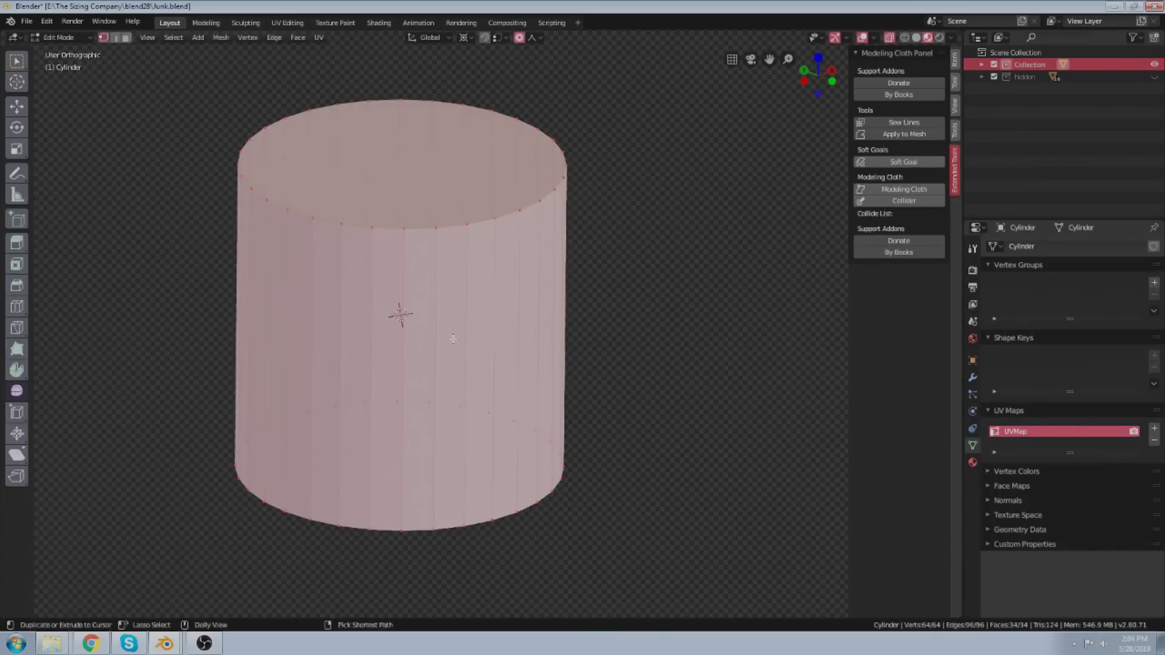
scroll(510, 322, up, 18)
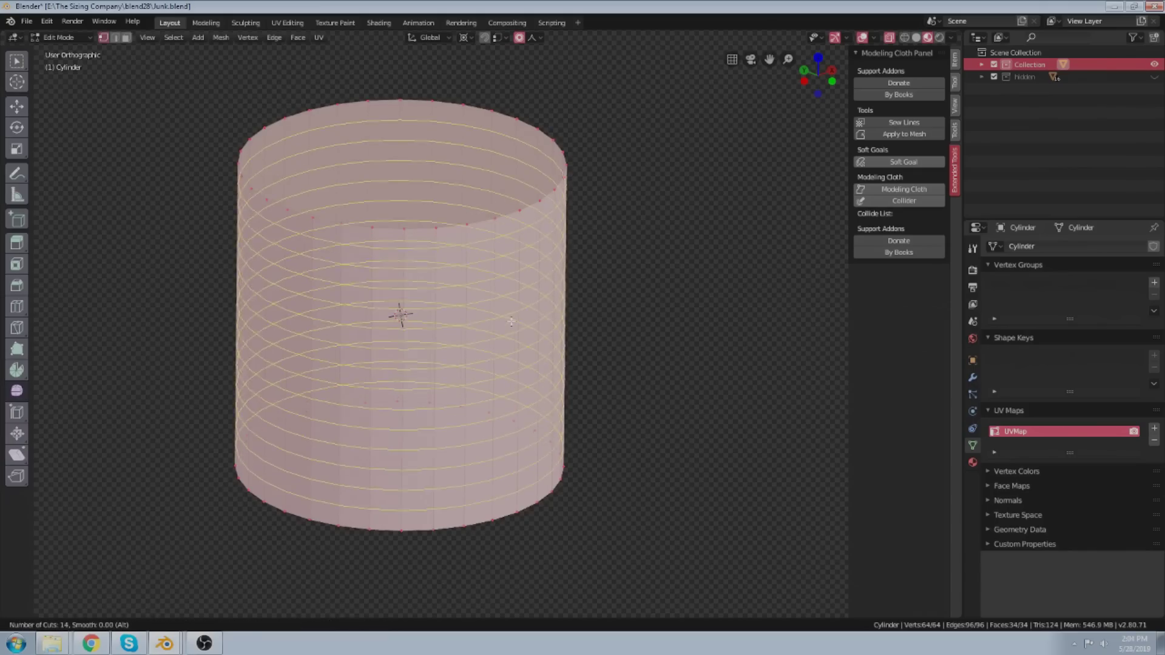
click(511, 321)
right_click(511, 321)
key(Tab)
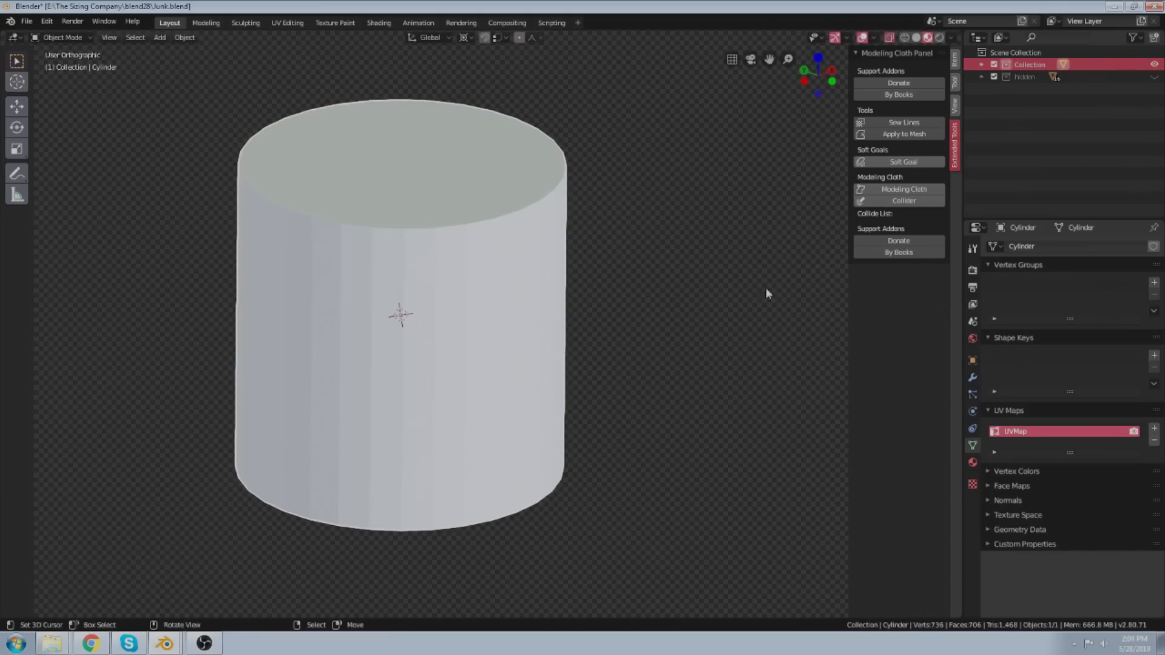
Enable Modeling Cloth with Continuous Update on the cylinder and pull its top upward with Grab.
click(883, 192)
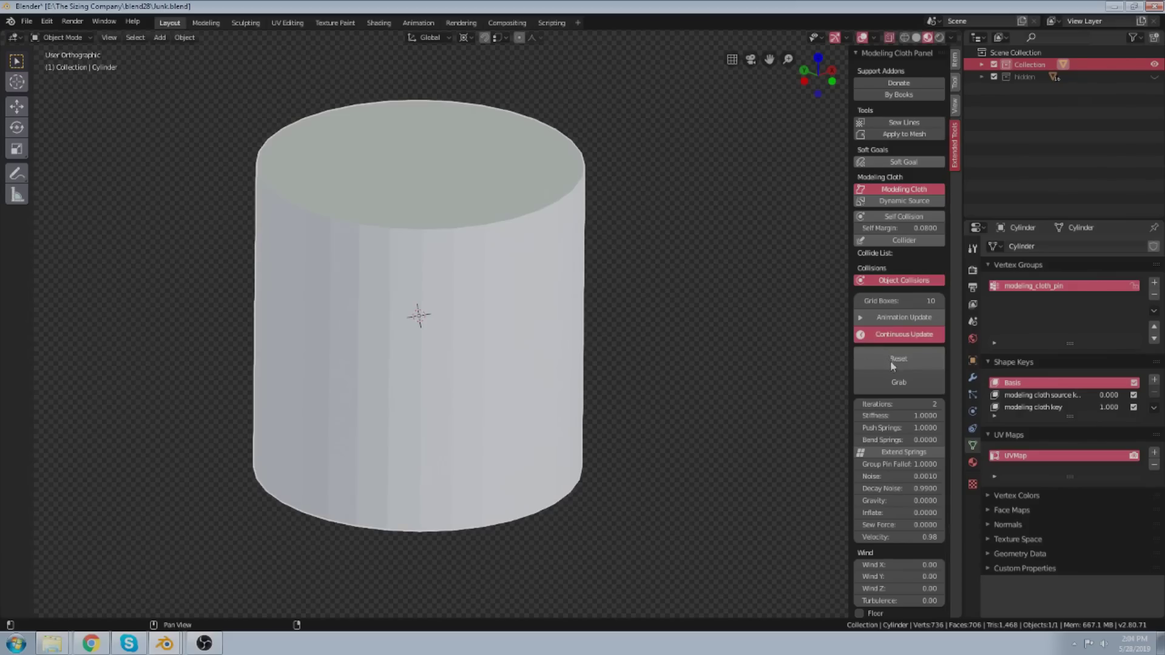
click(890, 384)
drag(454, 183, 481, 135)
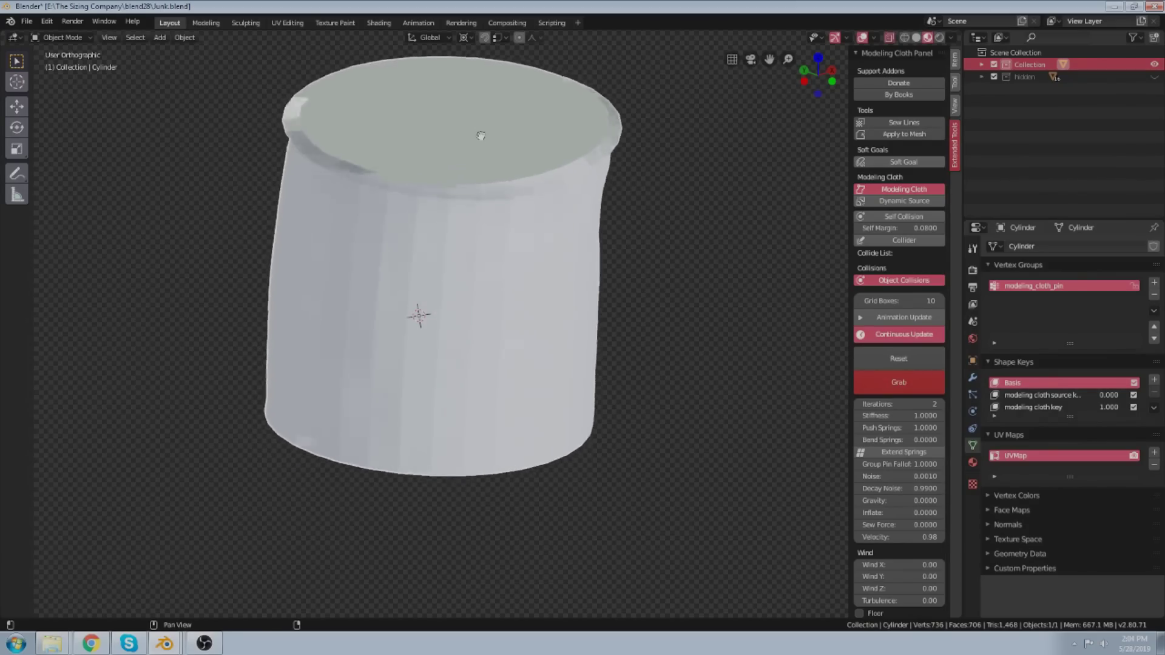
scroll(496, 230, down, 1)
middle_drag(500, 221, 485, 276)
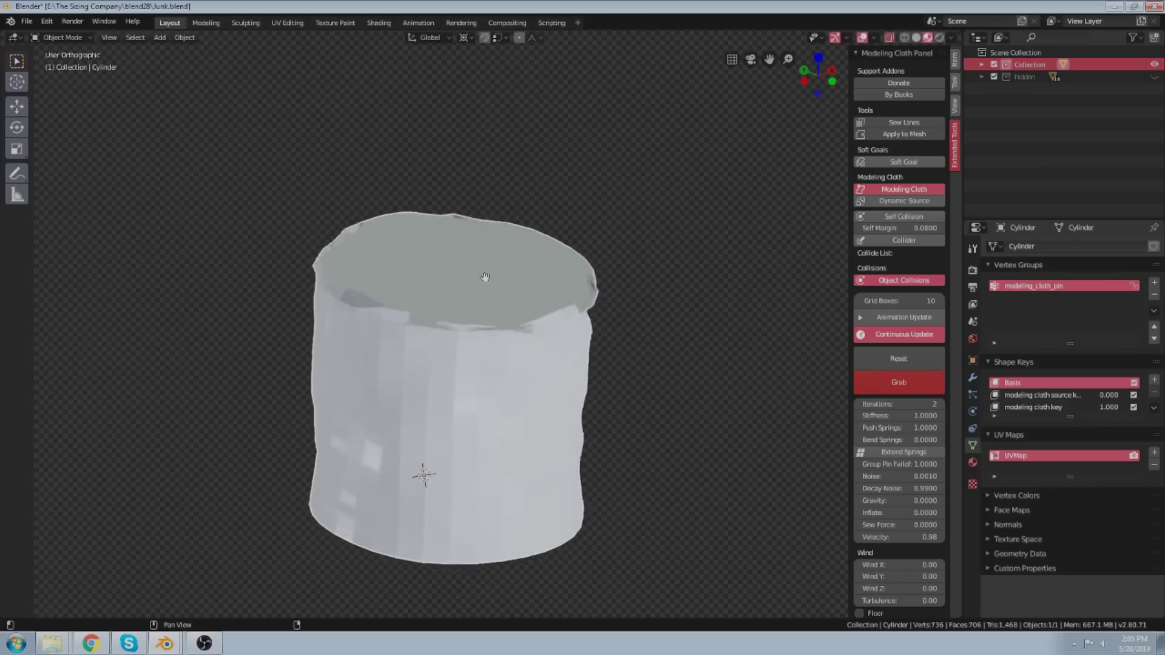
drag(485, 277, 486, 191)
key(Escape)
shift+middle_drag(453, 240, 448, 300)
Select the loop of vertices around the cylinder's top rim in Edit Mode and pin them.
key(Tab)
scroll(471, 341, down, 3)
shift+middle_drag(476, 373, 494, 275)
scroll(484, 287, up, 6)
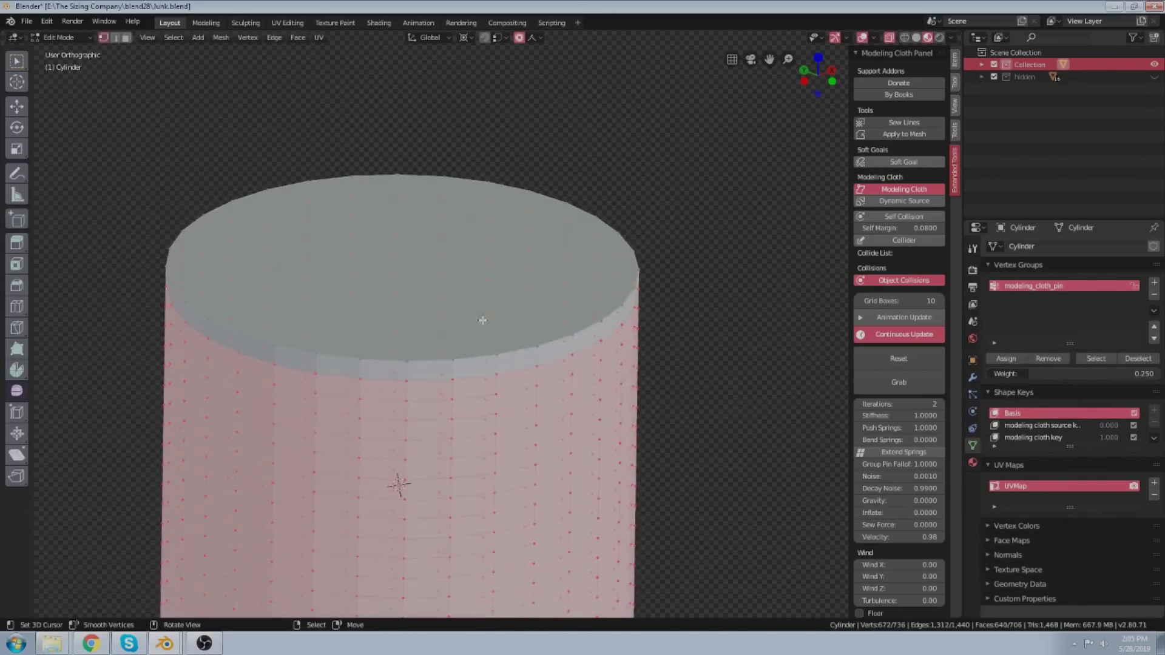
alt+click(475, 355)
scroll(886, 477, down, 5)
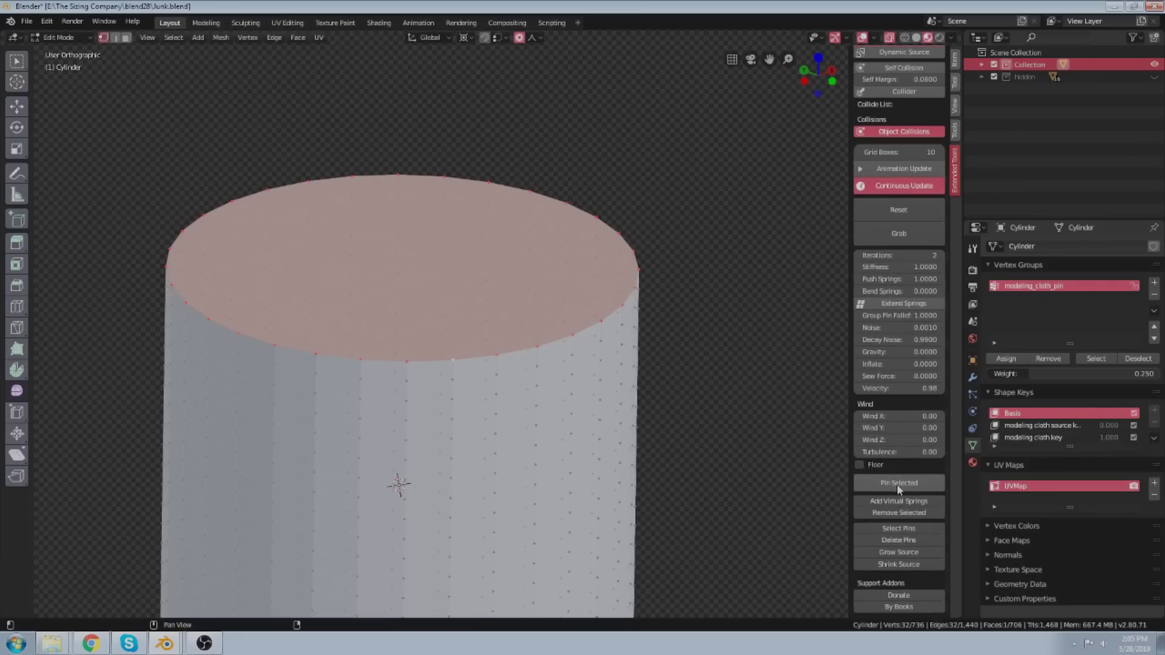
click(904, 486)
Select the loop of vertices around the cylinder's bottom rim, pin them, and return to Object Mode.
scroll(606, 334, down, 4)
middle_drag(570, 340, 549, 159)
scroll(598, 437, up, 4)
alt+click(591, 262)
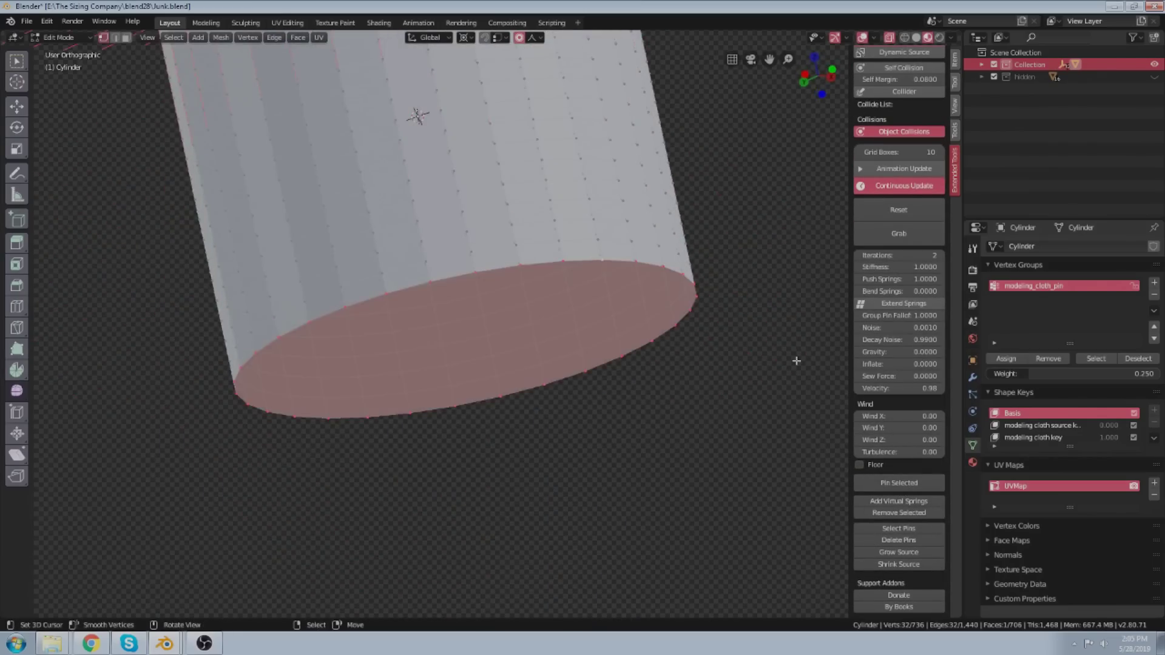
click(898, 482)
scroll(540, 261, down, 3)
middle_drag(540, 261, 447, 299)
key(Tab)
scroll(493, 322, up, 1)
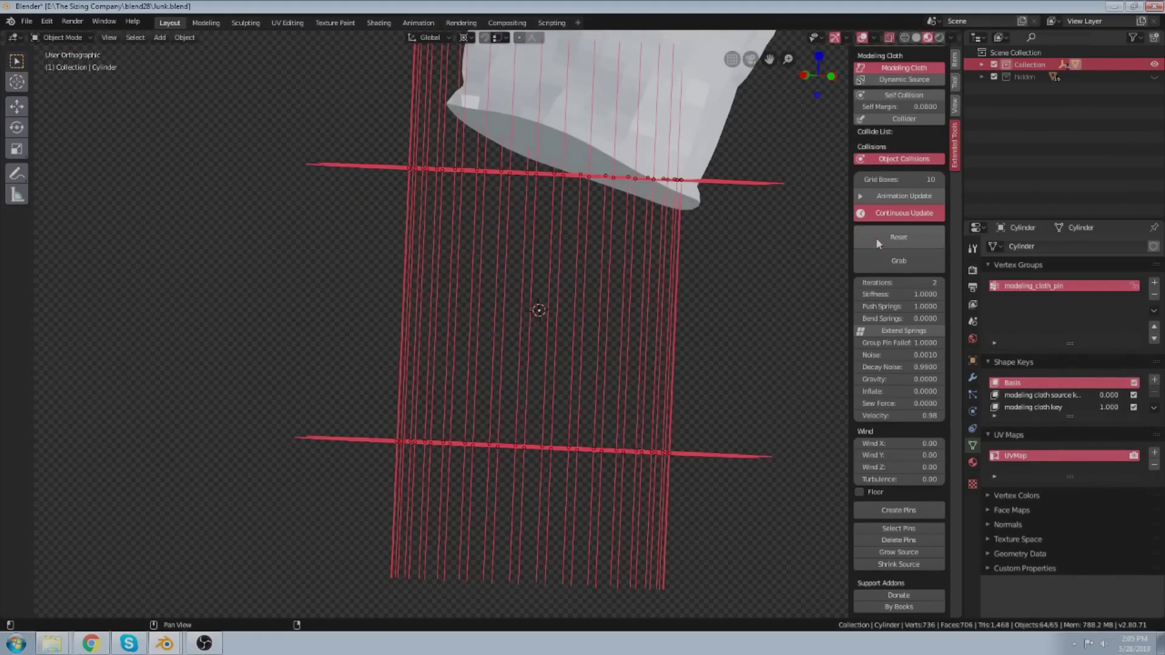
Reset the cylinder's cloth and run it again with Continuous Update.
click(876, 238)
click(889, 215)
Box-select the pins around the cylinder's top rim and move them up and sideways by about 1.34, -0.956 and 1.83 m.
scroll(600, 306, down, 2)
shift+middle_drag(508, 341, 509, 386)
key(alt+a)
key(b)
drag(418, 162, 701, 223)
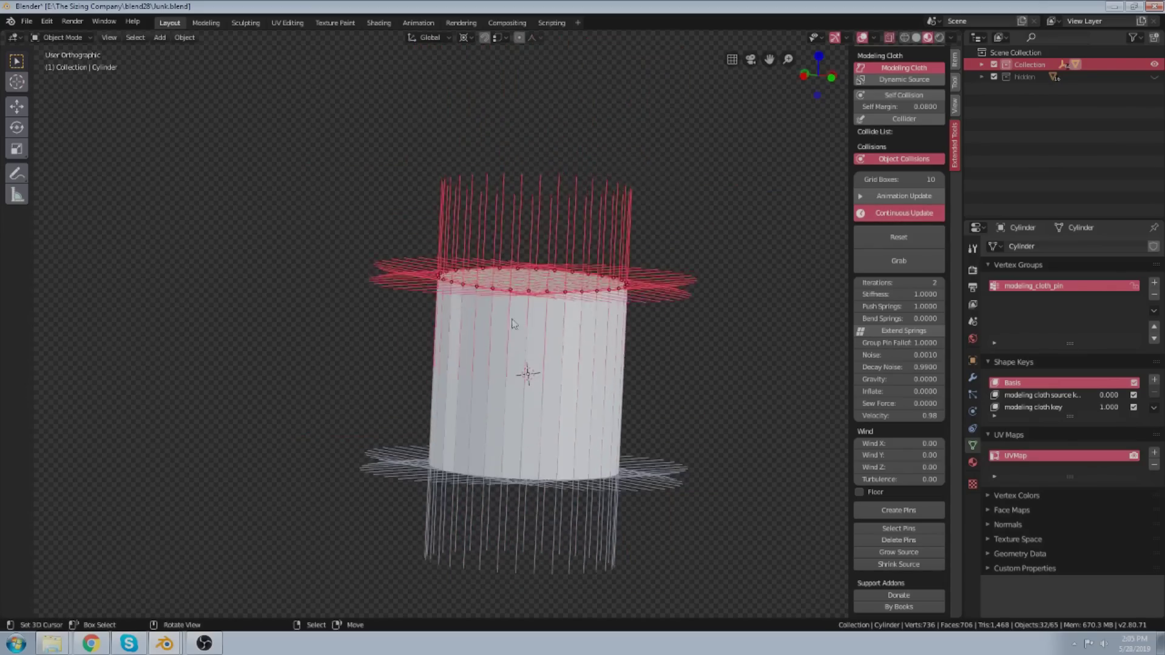
key(g)
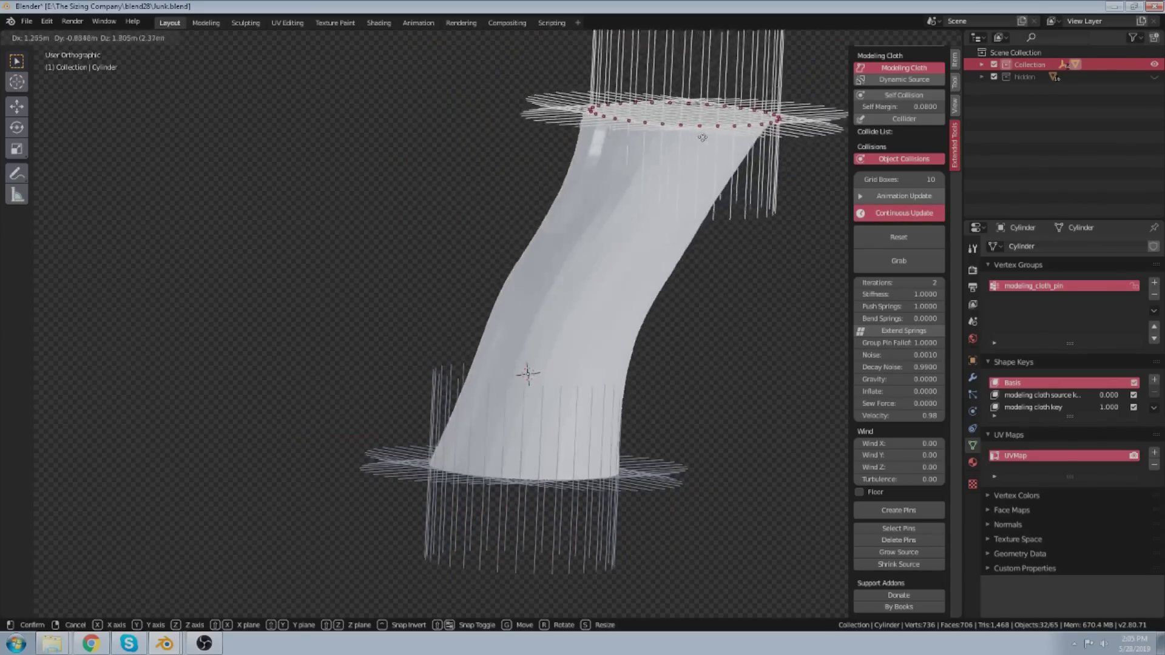
click(700, 140)
Place the 3D cursor just below the top pins, rotate the pins 35° in the view, and move them back toward the base.
shift+middle_drag(636, 199, 545, 309)
key(r)
right_click(571, 362)
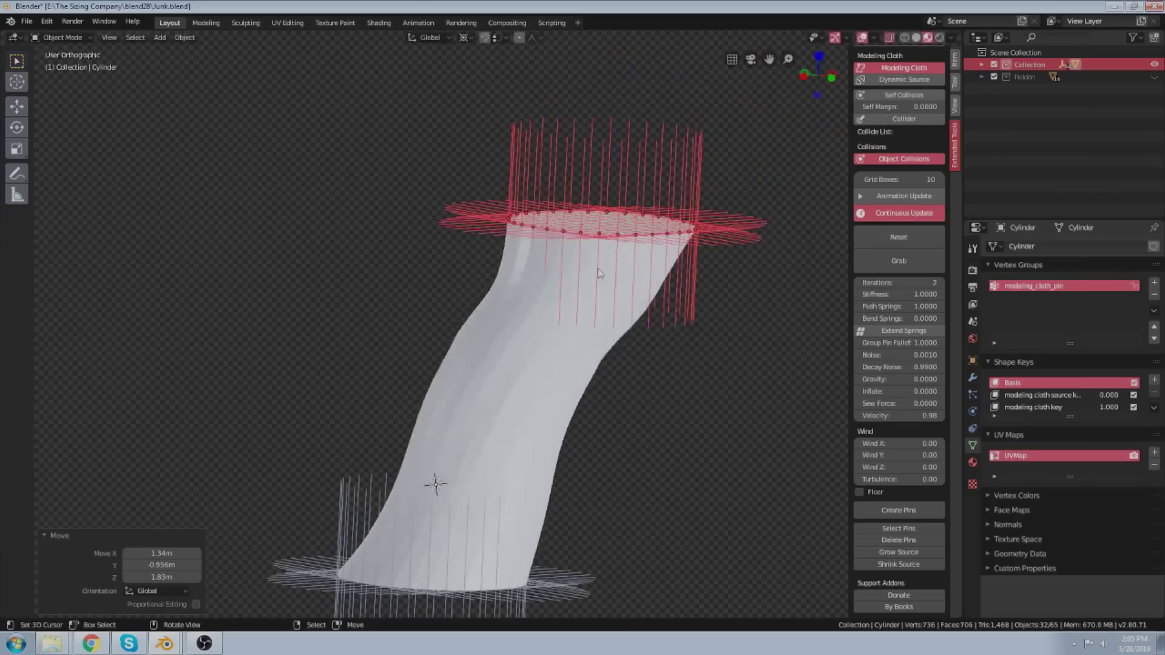
shift+right_click(598, 268)
key(r)
click(545, 386)
key(g)
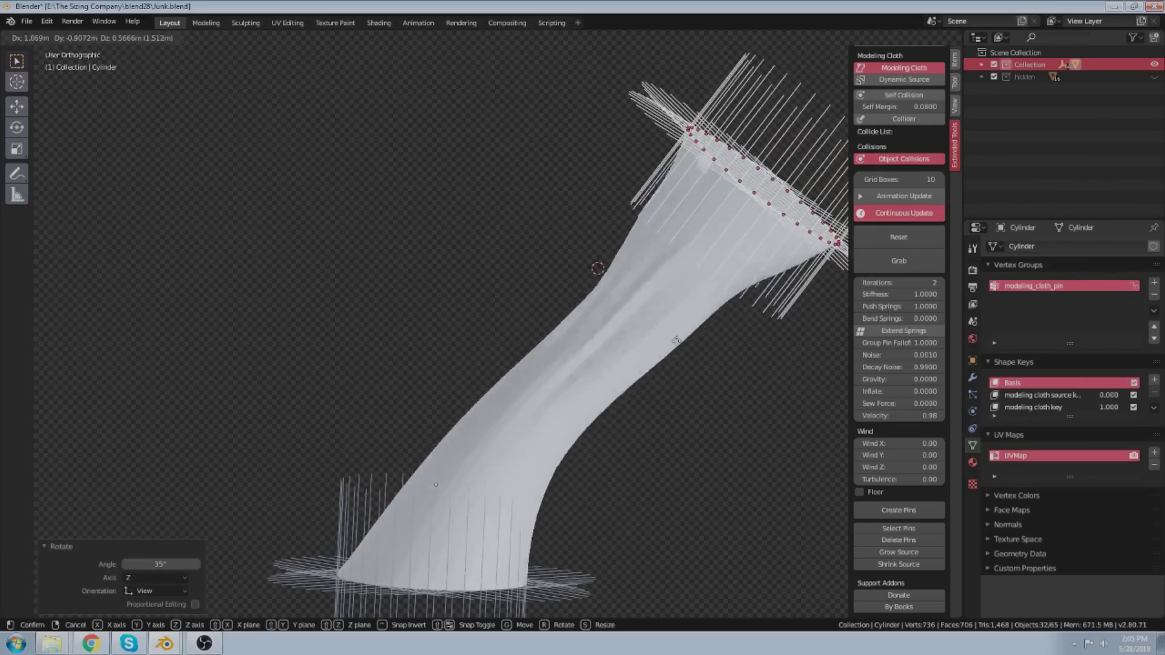
click(471, 366)
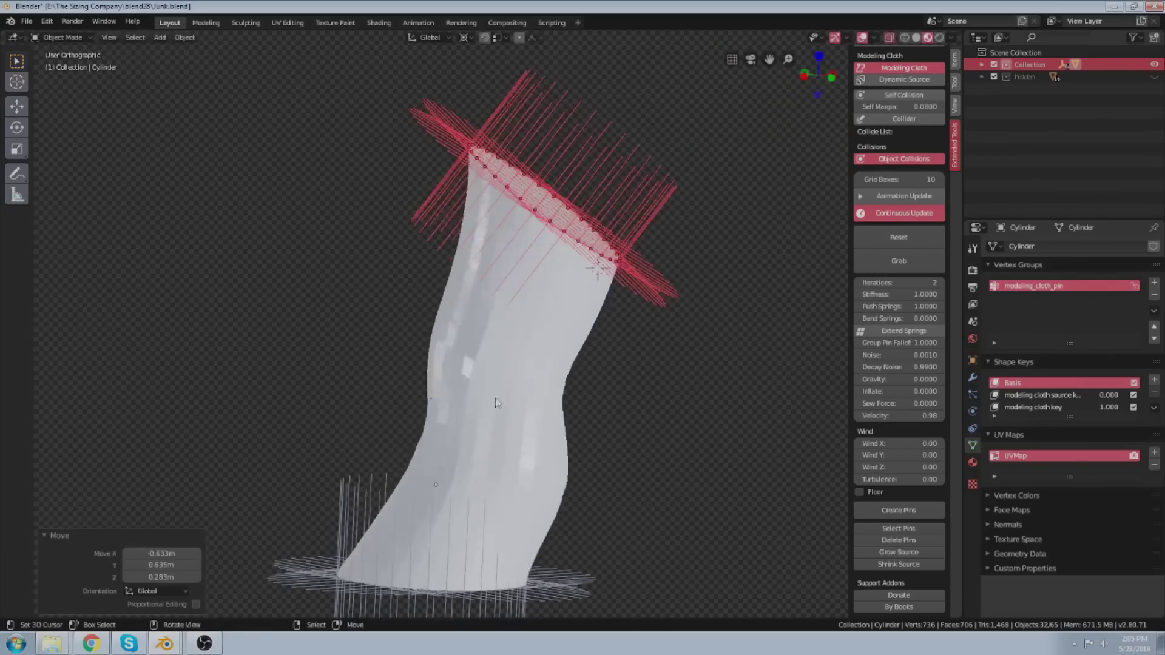
Move the pins around the cylinder's top rim by about -0.504, 0.977 and 0.245 m.
middle_drag(534, 394, 602, 323)
key(g)
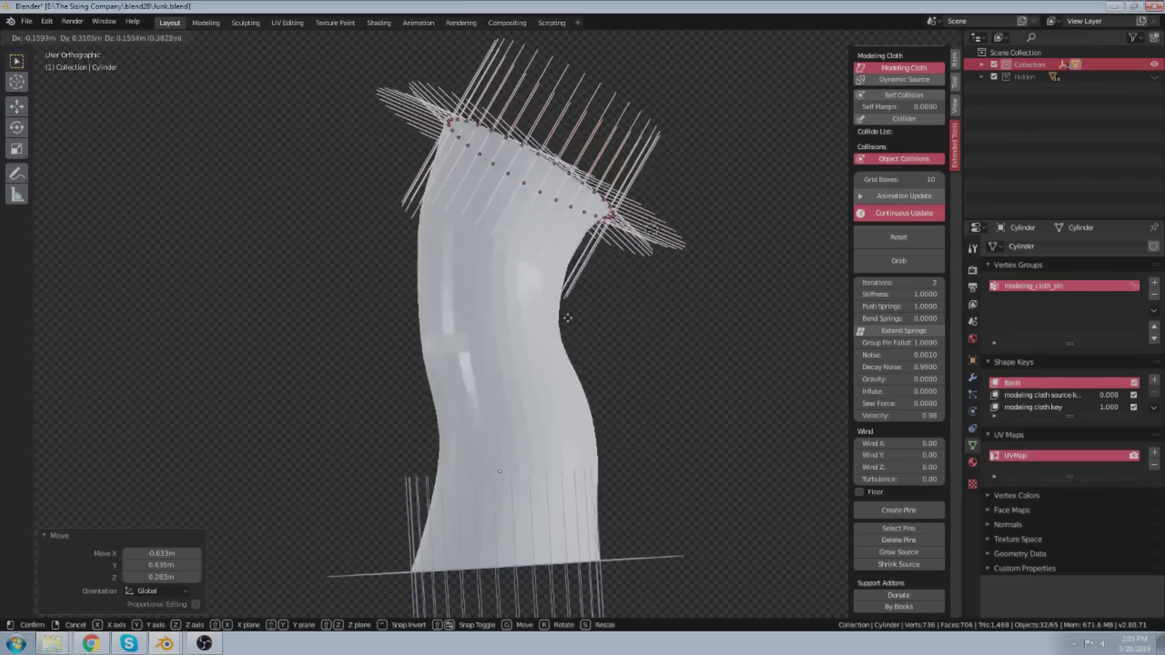
click(495, 304)
middle_drag(494, 268, 455, 395)
scroll(427, 273, up, 3)
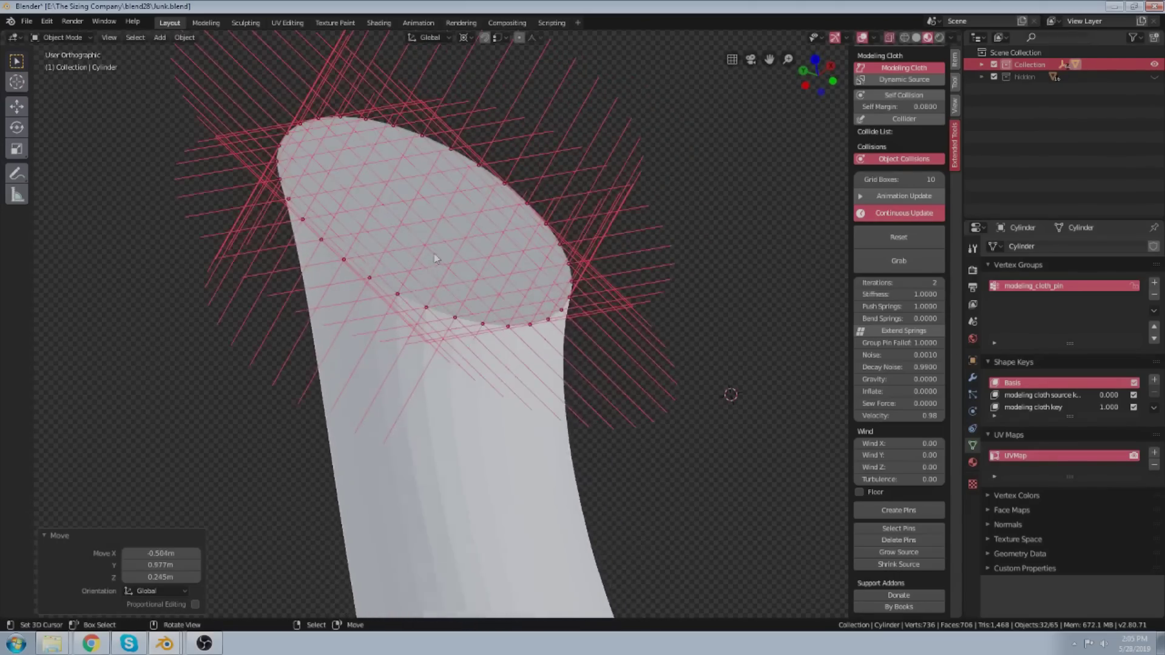
Grab the cylinder's cloth at the top cap, pull it sideways twice, and leave Grab mode.
click(899, 260)
mouse_move(416, 252)
mouse_down()
mouse_move(561, 189)
mouse_move(689, 309)
mouse_move(704, 273)
mouse_up()
mouse_move(441, 258)
mouse_down()
mouse_move(666, 260)
mouse_move(664, 270)
mouse_move(684, 244)
mouse_move(710, 258)
mouse_move(463, 261)
mouse_move(627, 198)
mouse_move(655, 239)
mouse_move(647, 233)
mouse_up()
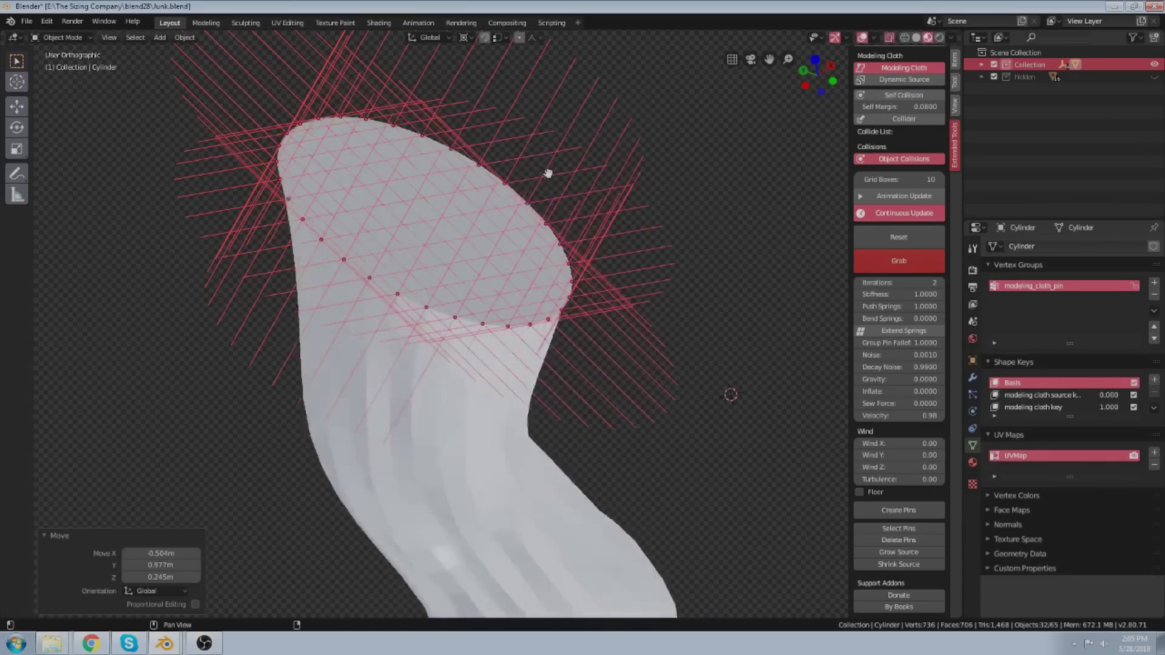
key(Escape)
scroll(546, 176, down, 4)
scroll(486, 203, up, 1)
scroll(475, 184, up, 2)
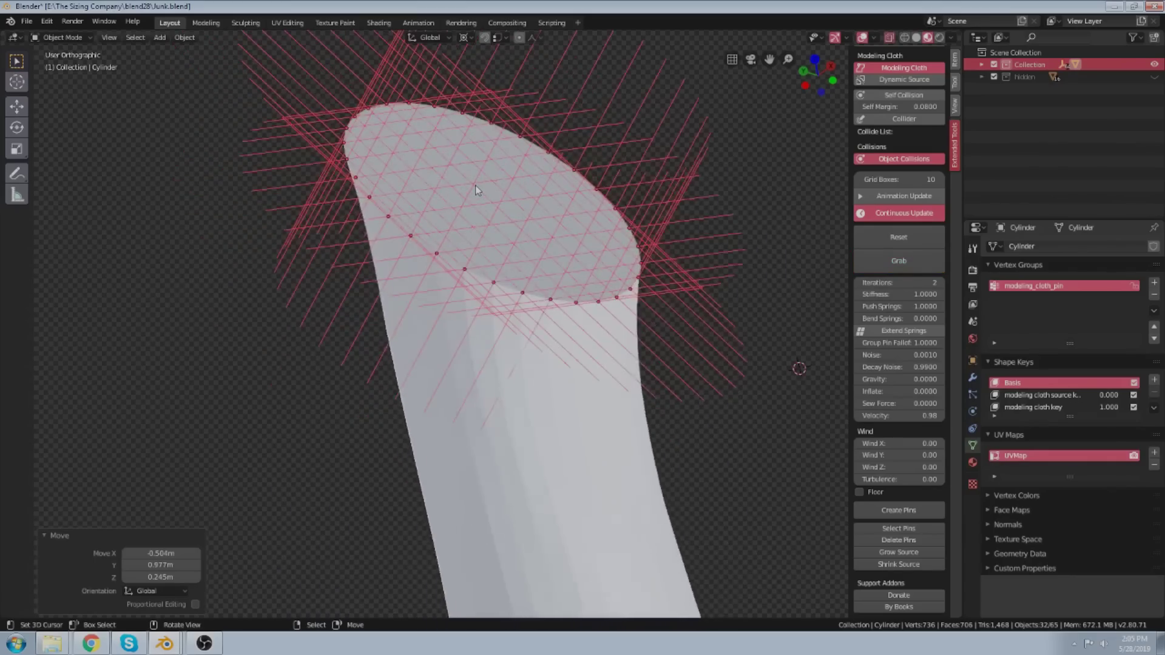
Enter Edit Mode, select the vertex loop around the cylinder's top rim, and examine the end cap.
key(Tab)
scroll(586, 425, up, 5)
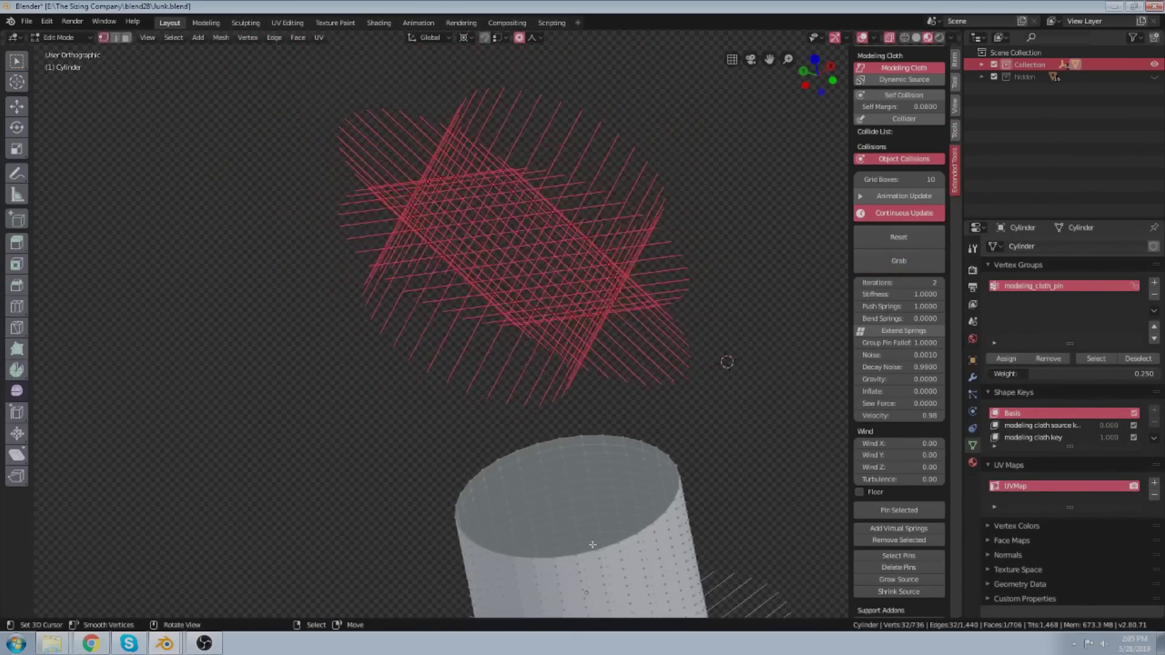
alt+right_click(589, 536)
scroll(527, 490, down, 4)
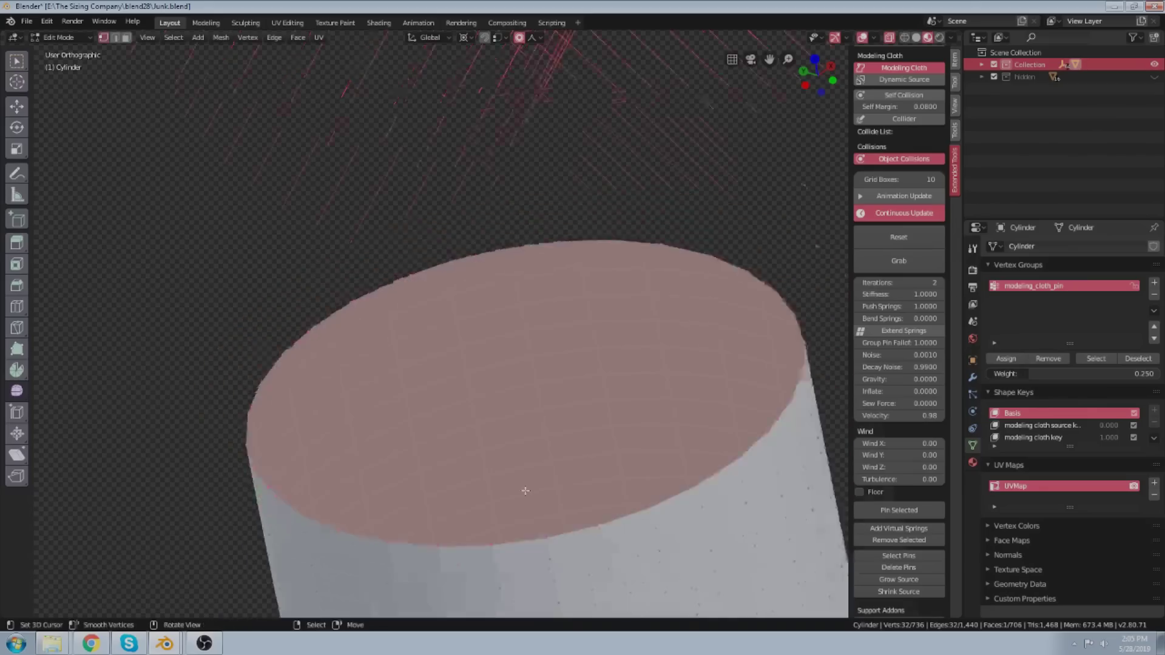
scroll(410, 335, up, 2)
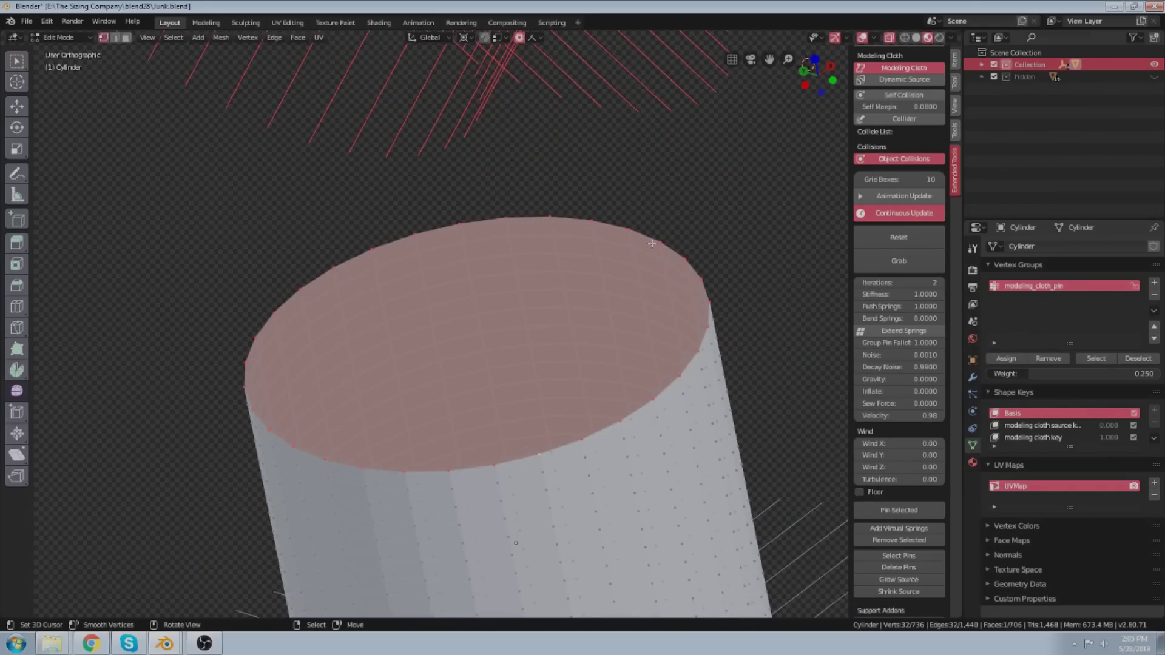
scroll(524, 287, down, 4)
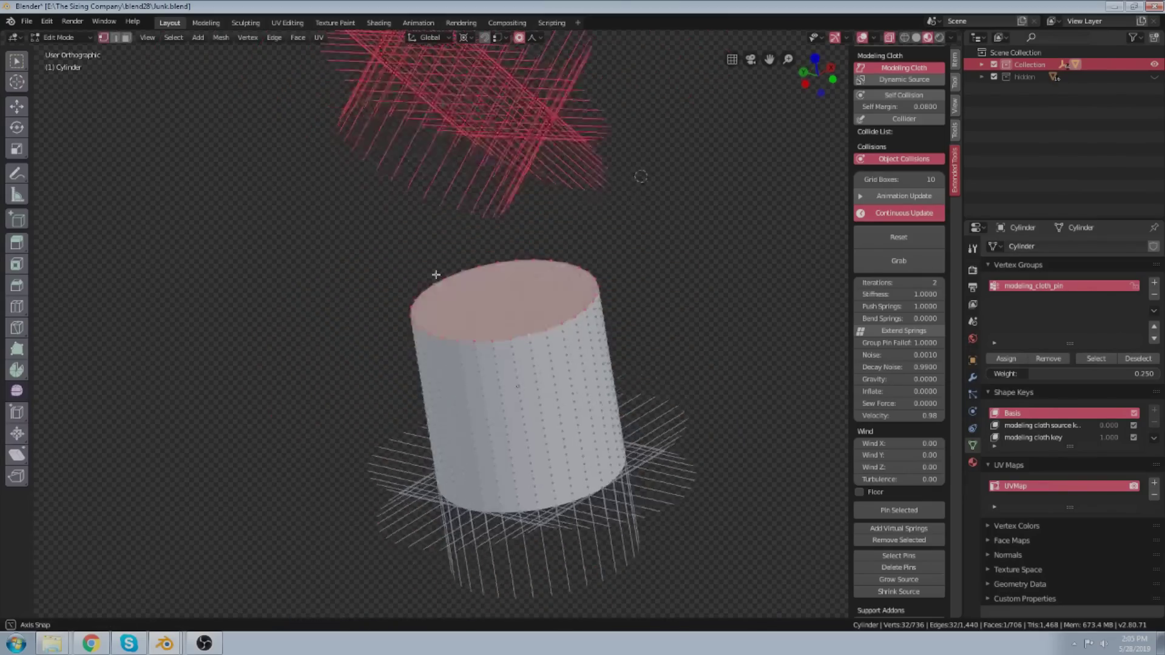
Select a single vertex on the cylinder's side wall and examine the surrounding vertex grid.
scroll(564, 343, up, 7)
click(484, 337)
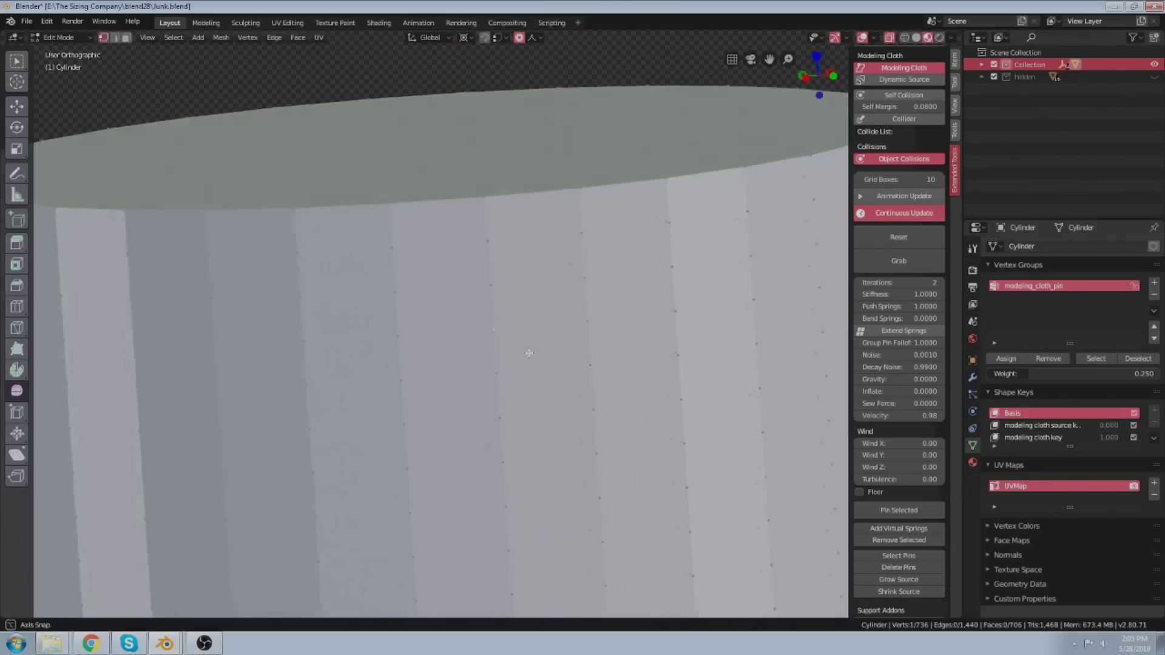
middle_drag(526, 351, 533, 358)
scroll(533, 358, up, 4)
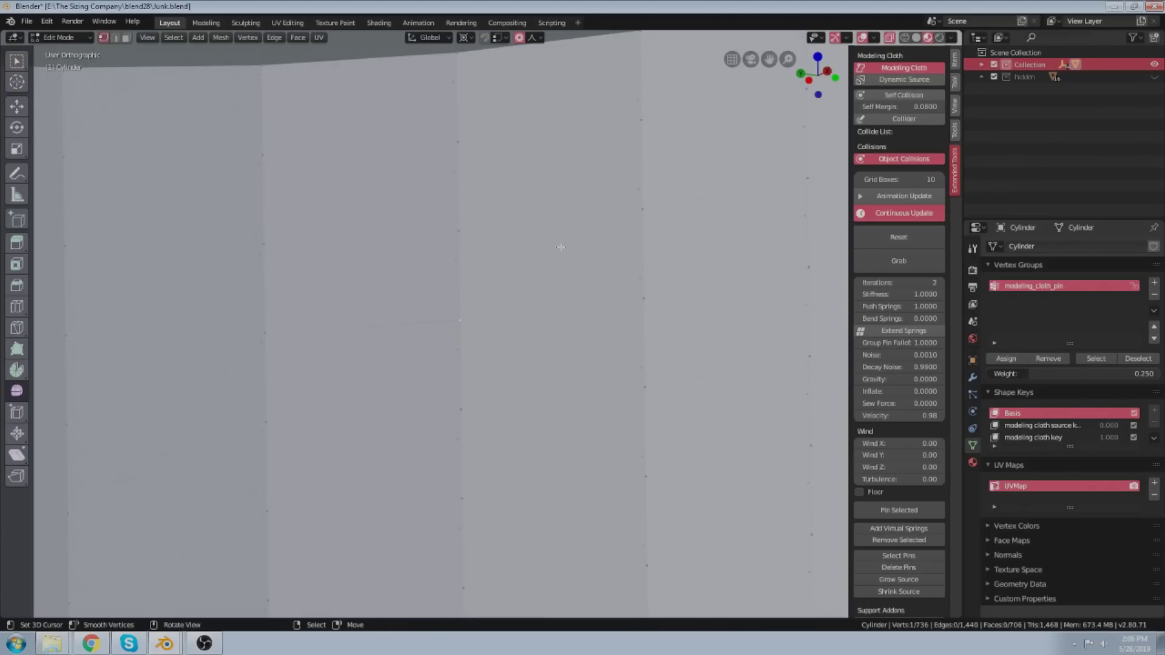
scroll(564, 249, down, 9)
middle_drag(647, 320, 625, 286)
middle_drag(571, 383, 540, 293)
scroll(577, 294, down, 4)
middle_drag(717, 138, 674, 213)
scroll(612, 349, up, 3)
Clear the selection and select a horizontal vertex loop around the upper part of the cylinder's wall.
key(a)
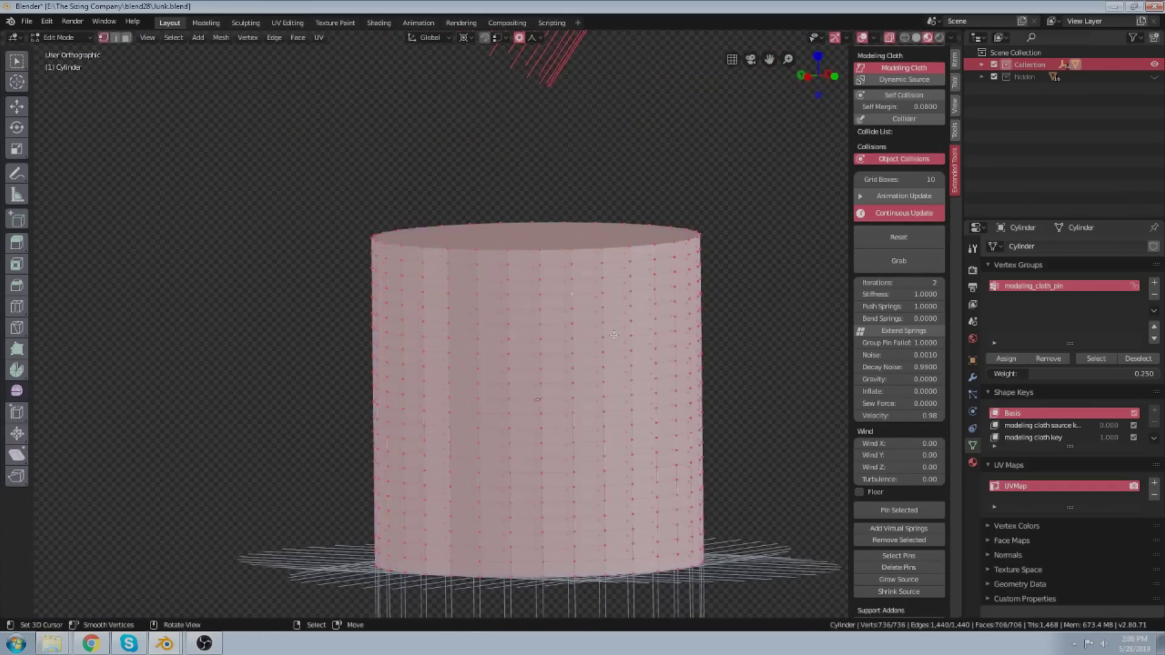
key(alt+a)
scroll(582, 343, up, 3)
key(Escape)
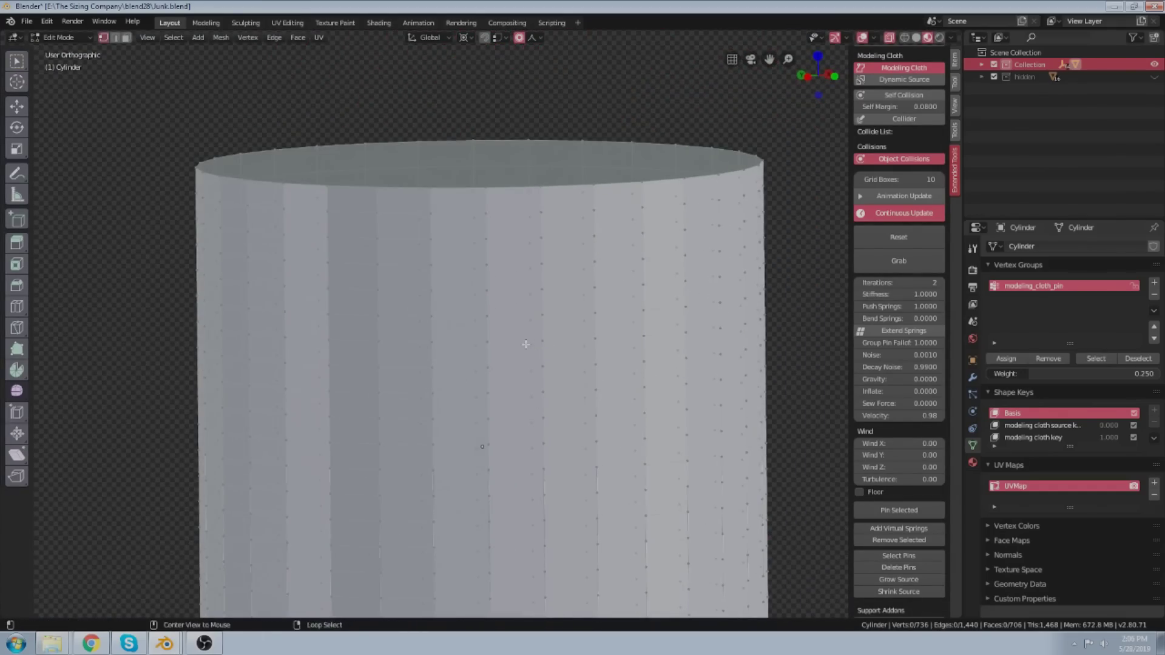
scroll(415, 345, down, 3)
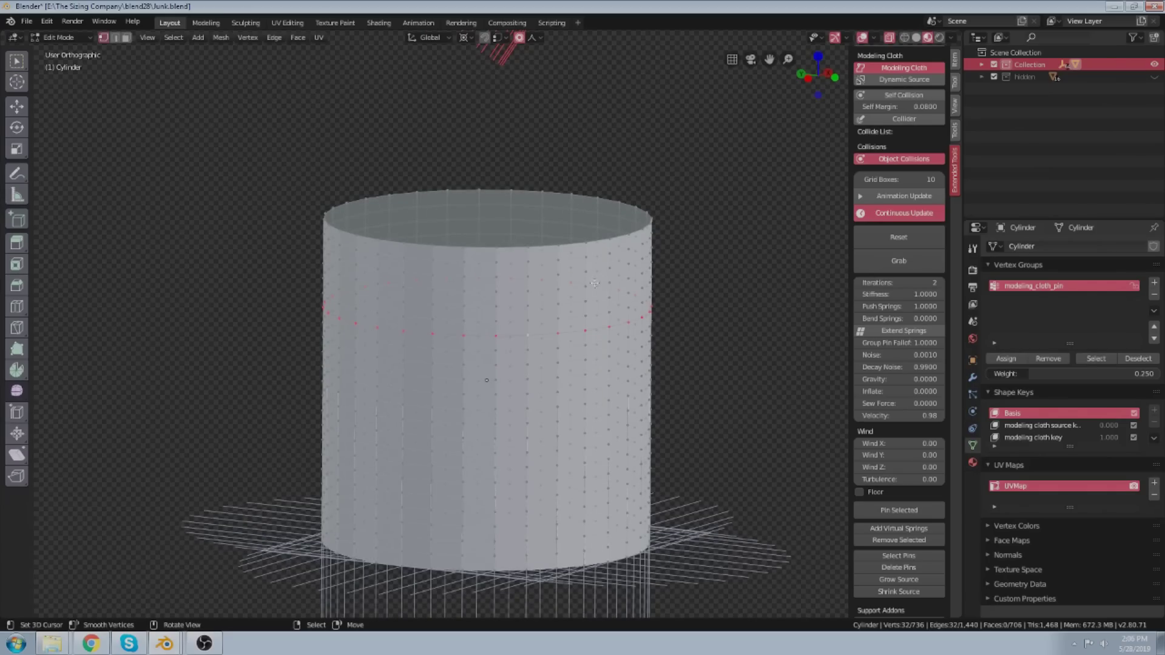
scroll(460, 319, down, 4)
Return to Object Mode, resume Continuous Update, and try moving the top pins to sway the cylinder.
key(Tab)
shift+middle_drag(484, 237, 498, 288)
click(876, 214)
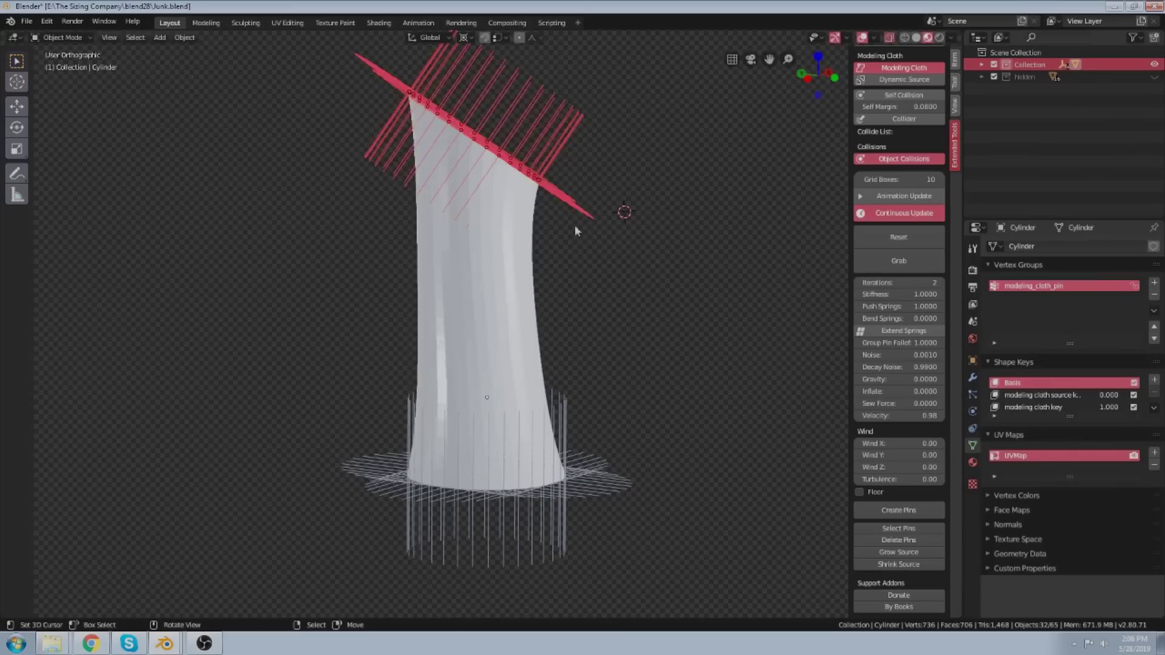
key(g)
right_click(664, 250)
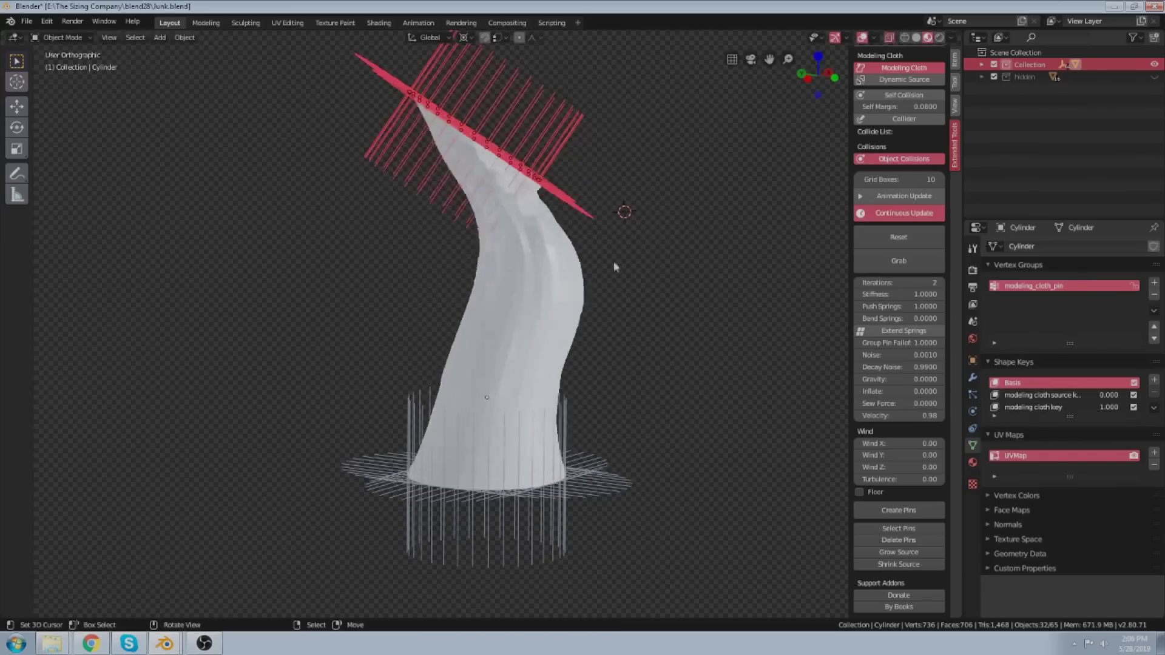
Go back into Edit Mode and select the vertex loop around the cylinder's mid-height.
scroll(467, 304, up, 3)
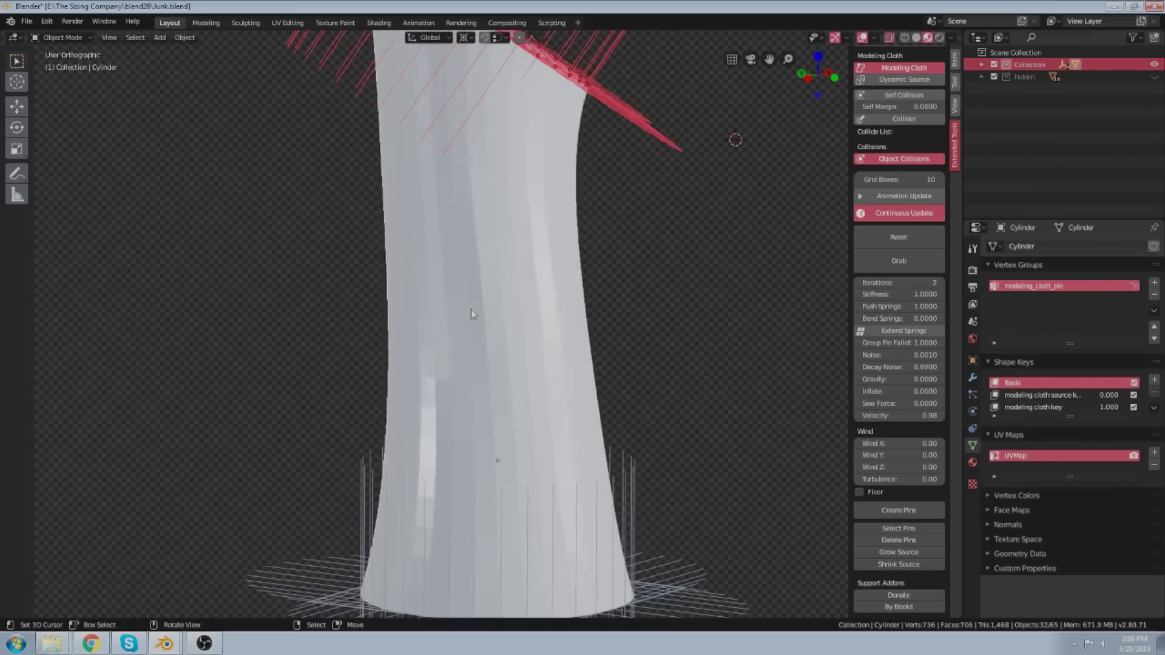
key(Tab)
scroll(490, 476, up, 3)
shift+middle_drag(489, 476, 502, 285)
scroll(510, 281, up, 1)
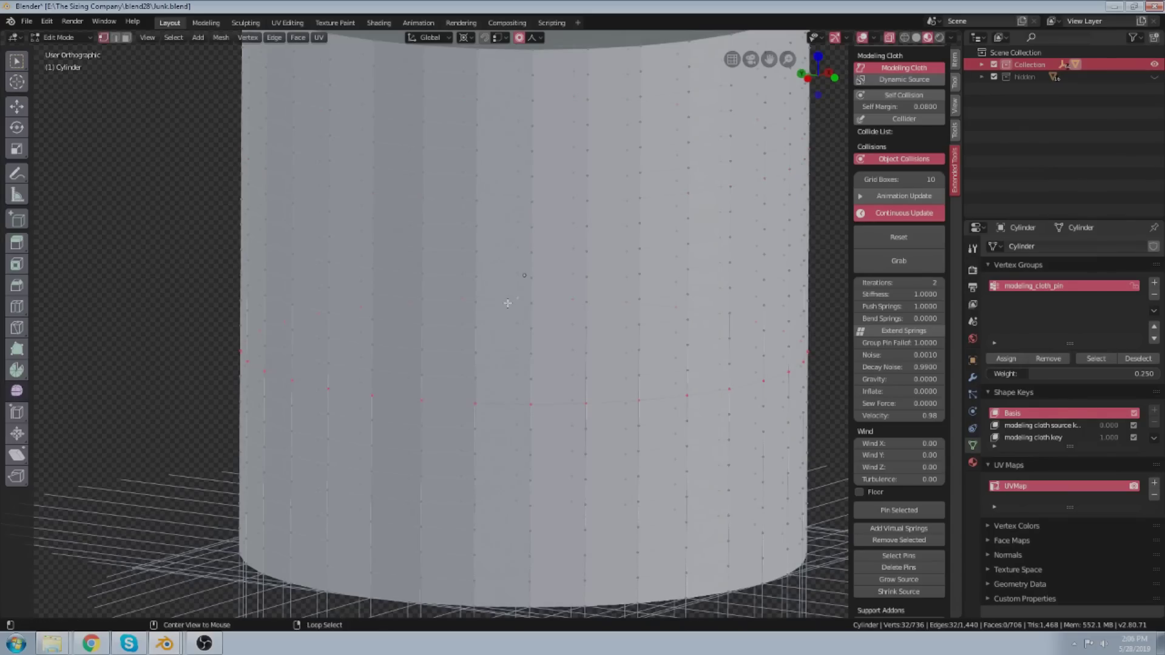
scroll(509, 303, down, 4)
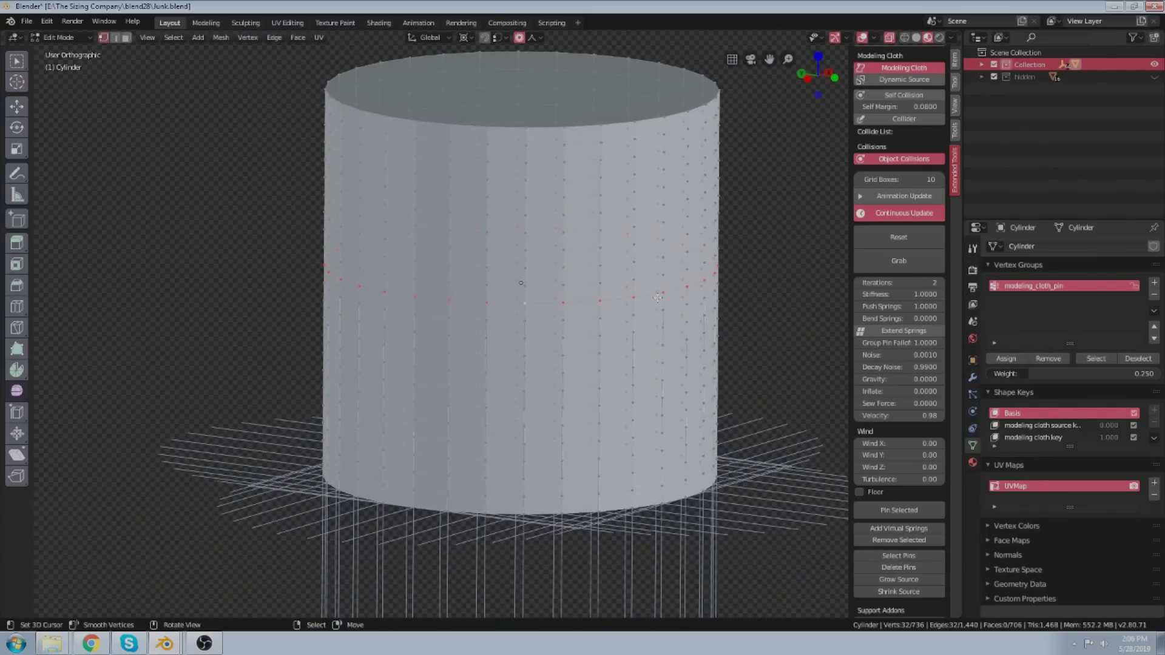
scroll(638, 359, down, 5)
Return to Object Mode and run Continuous Update on the cylinder again.
key(Tab)
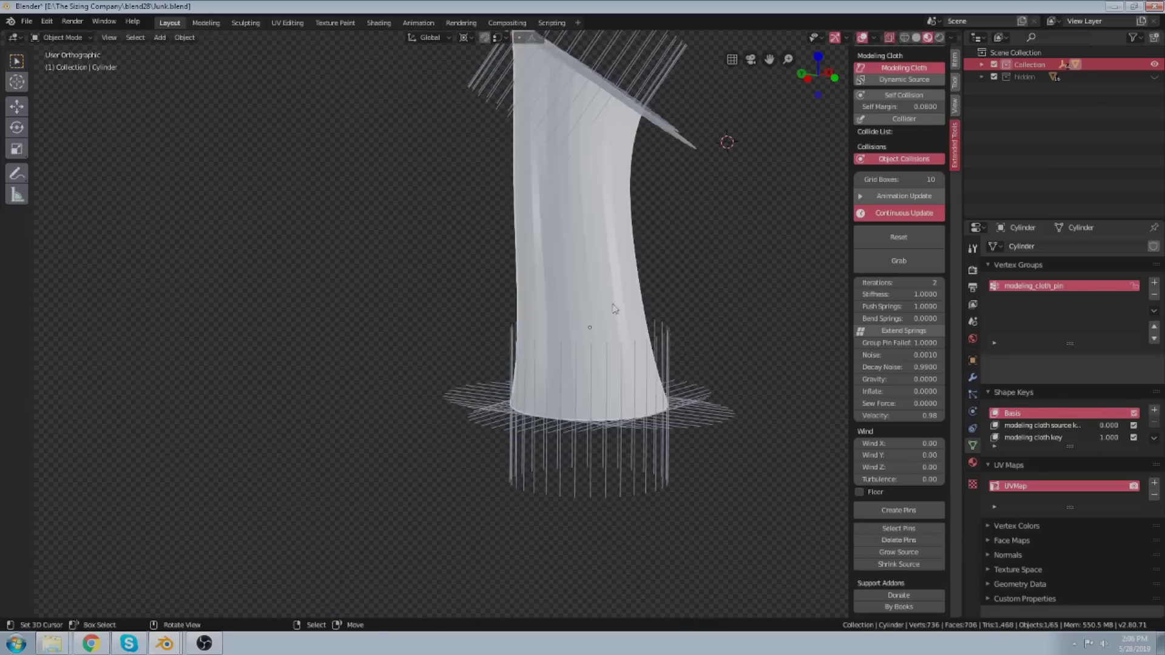
shift+middle_drag(624, 239, 601, 327)
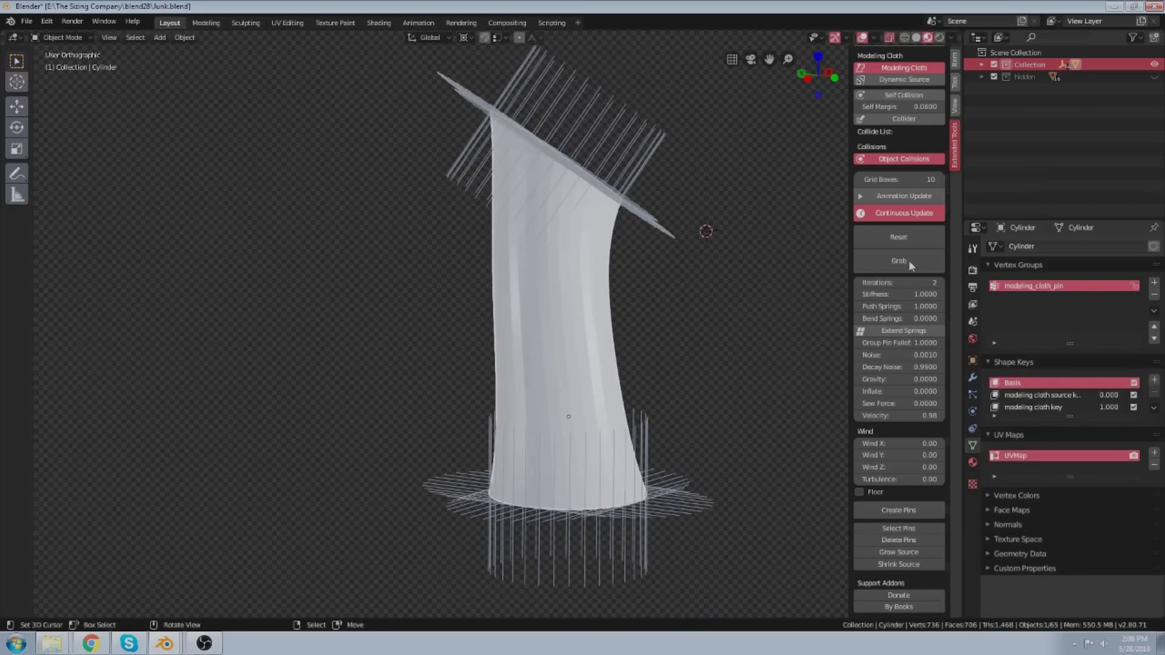
click(897, 213)
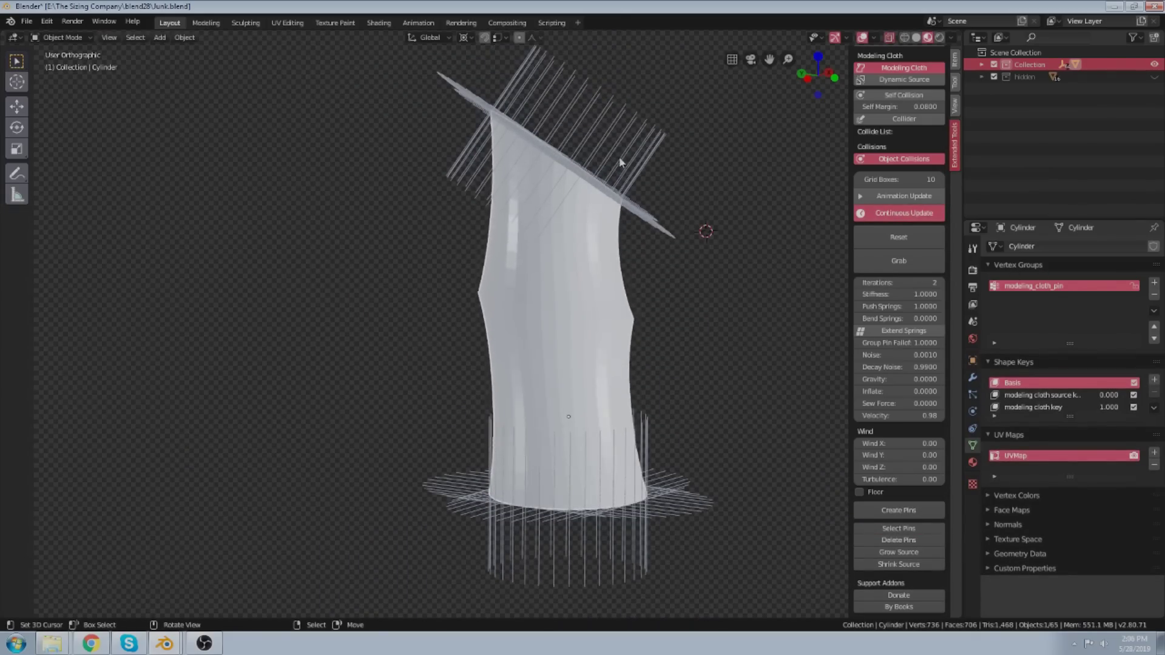
key(c)
click(522, 79)
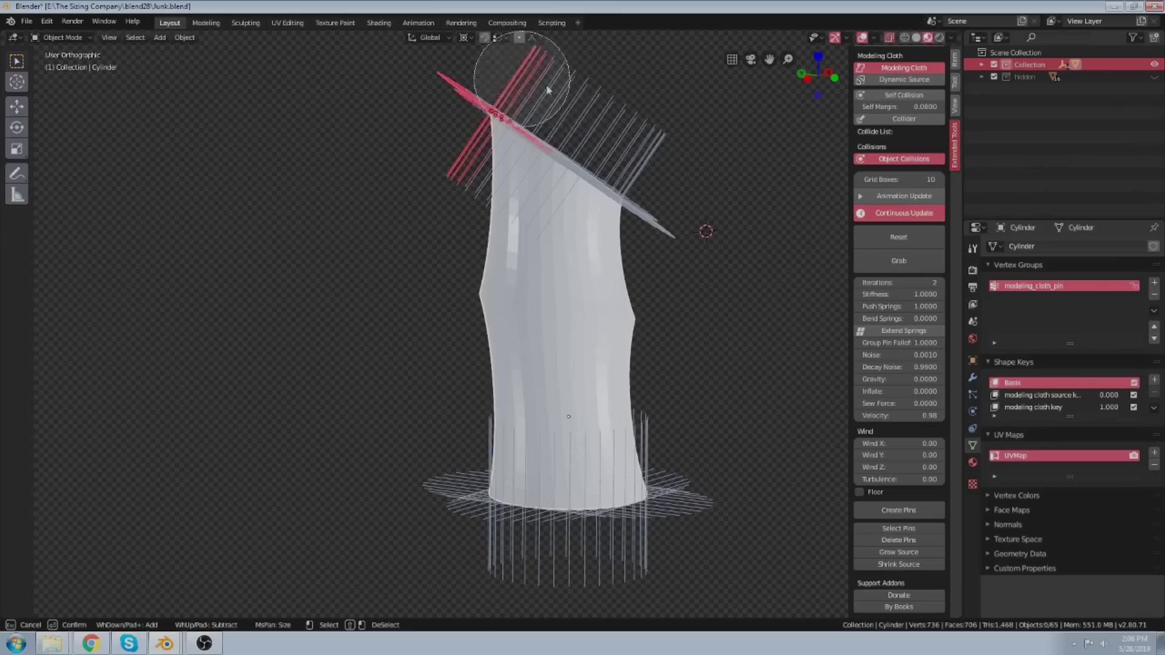
right_click(662, 146)
shift+middle_drag(643, 159, 624, 203)
middle_drag(783, 250, 500, 188)
key(alt+a)
Box-select the pins around the cylinder's top rim and move them twice to bend the cylinder and straighten it again.
key(b)
drag(464, 88, 663, 160)
middle_drag(667, 162, 619, 254)
key(g)
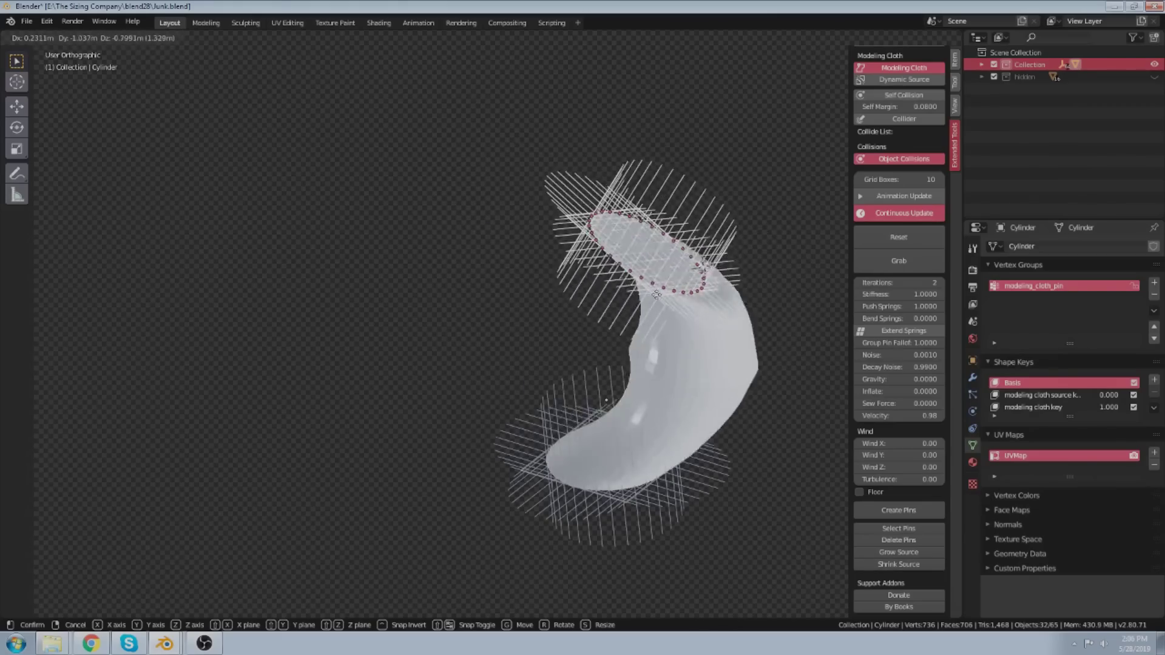
click(583, 316)
middle_drag(583, 316, 614, 336)
scroll(593, 330, up, 2)
scroll(619, 322, up, 1)
key(g)
click(620, 328)
Add an ico sphere mesh beside the cylinder and check its vertices in Edit Mode before returning to Object Mode.
scroll(625, 329, down, 5)
shift+middle_drag(416, 275, 452, 291)
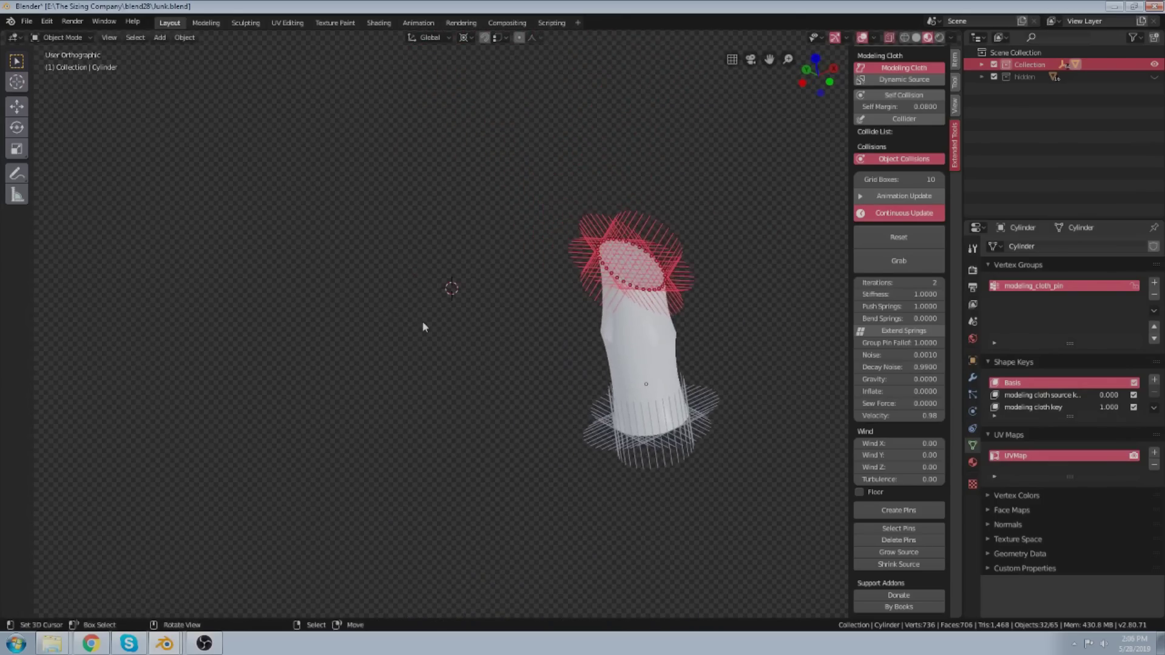
key(shift+a)
mouse_move(424, 321)
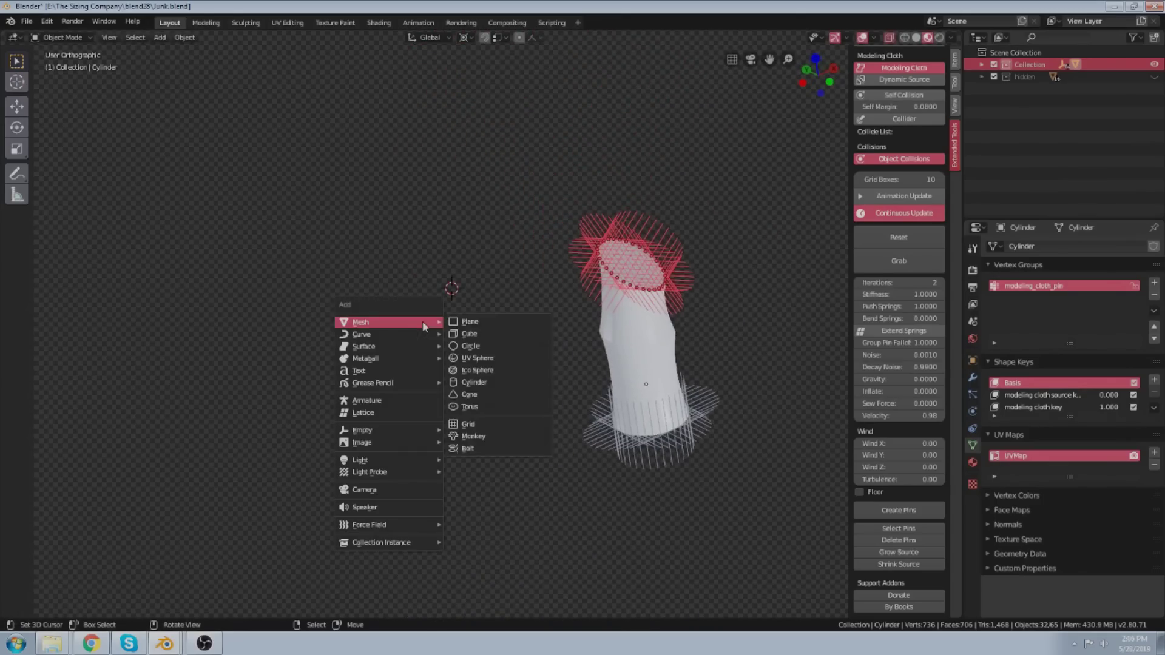
click(480, 370)
key(Tab)
scroll(448, 275, up, 4)
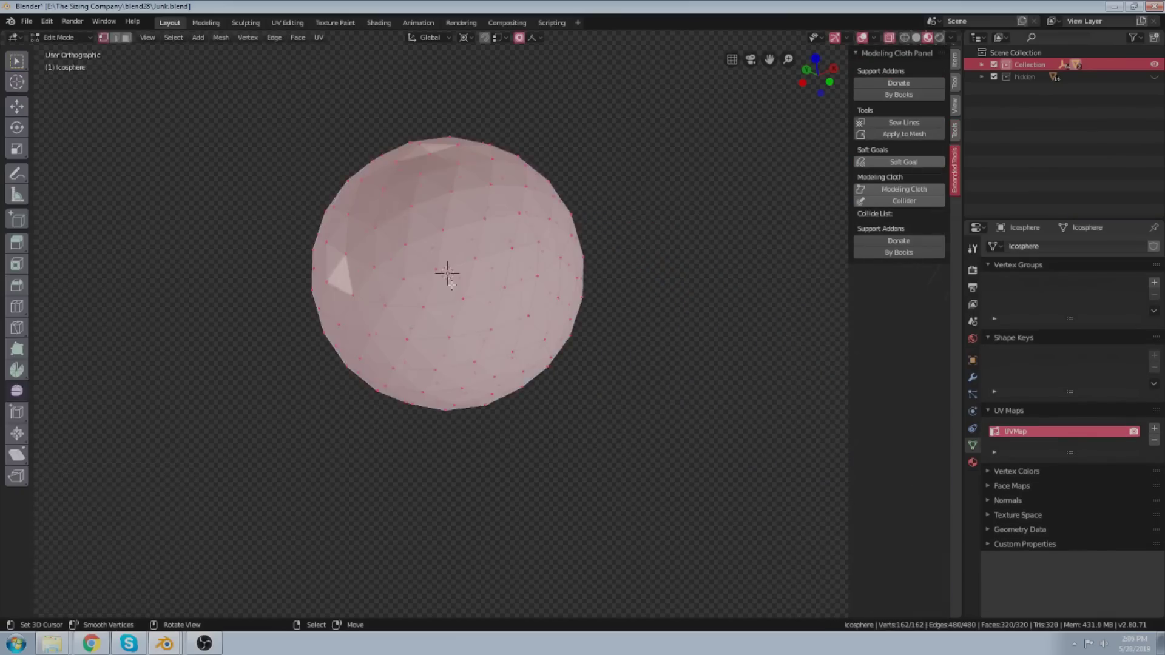
key(Tab)
shift+middle_drag(540, 269, 549, 304)
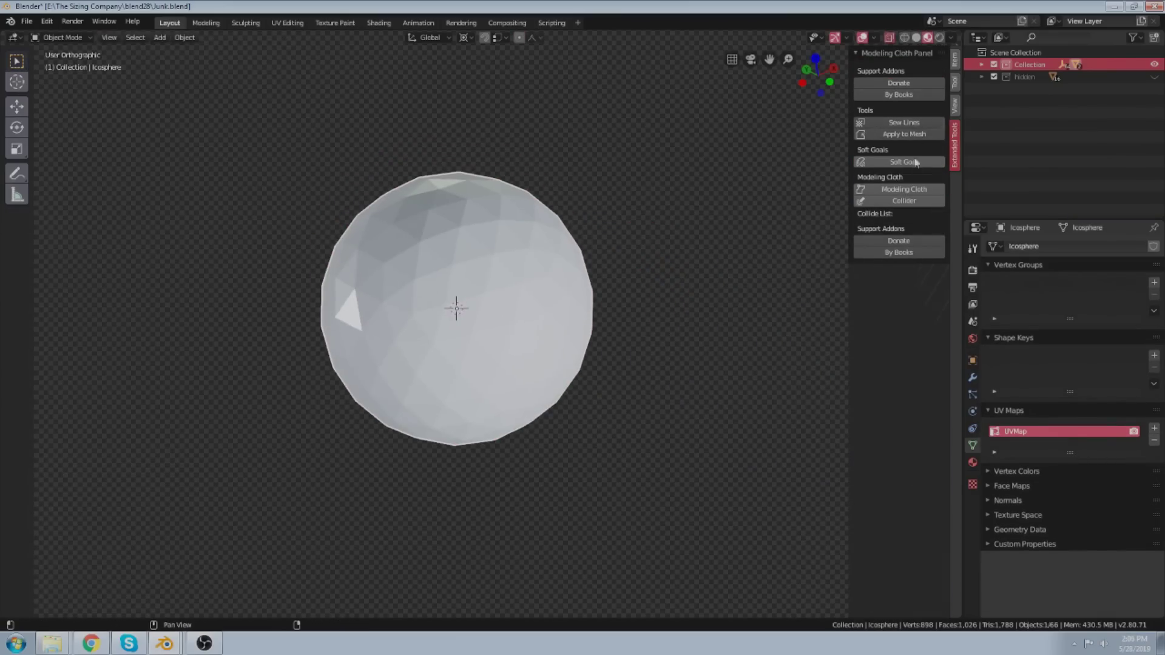
Enable Modeling Cloth with Continuous Update on the ico sphere, and grab its surface to crumple it.
click(909, 190)
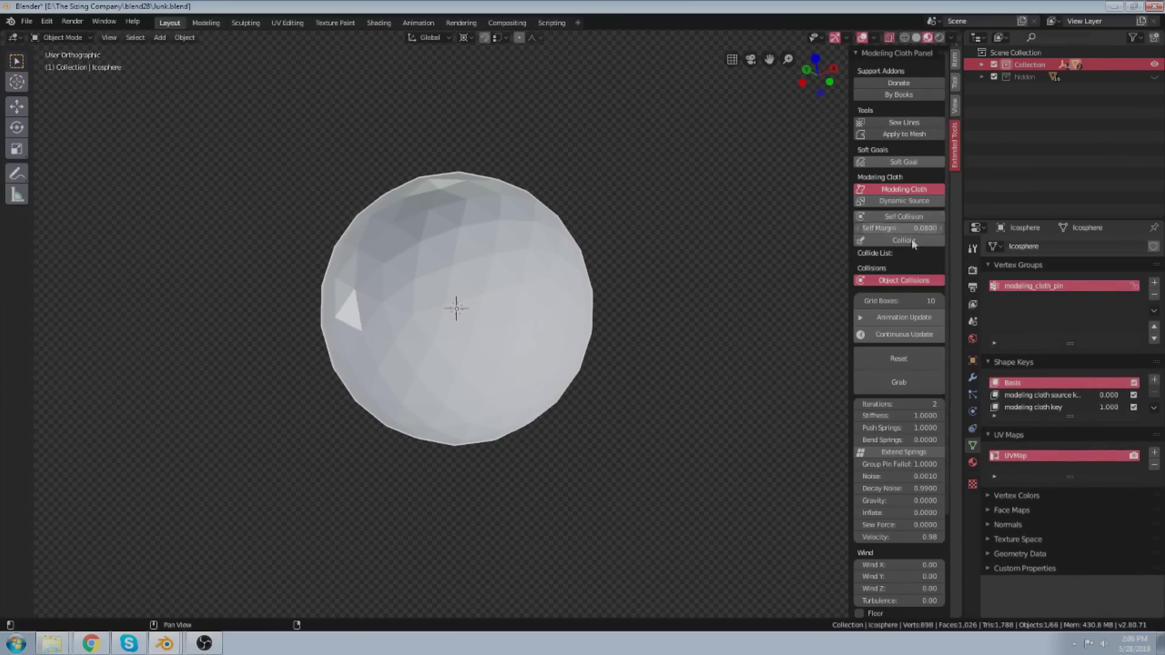
click(904, 334)
click(899, 384)
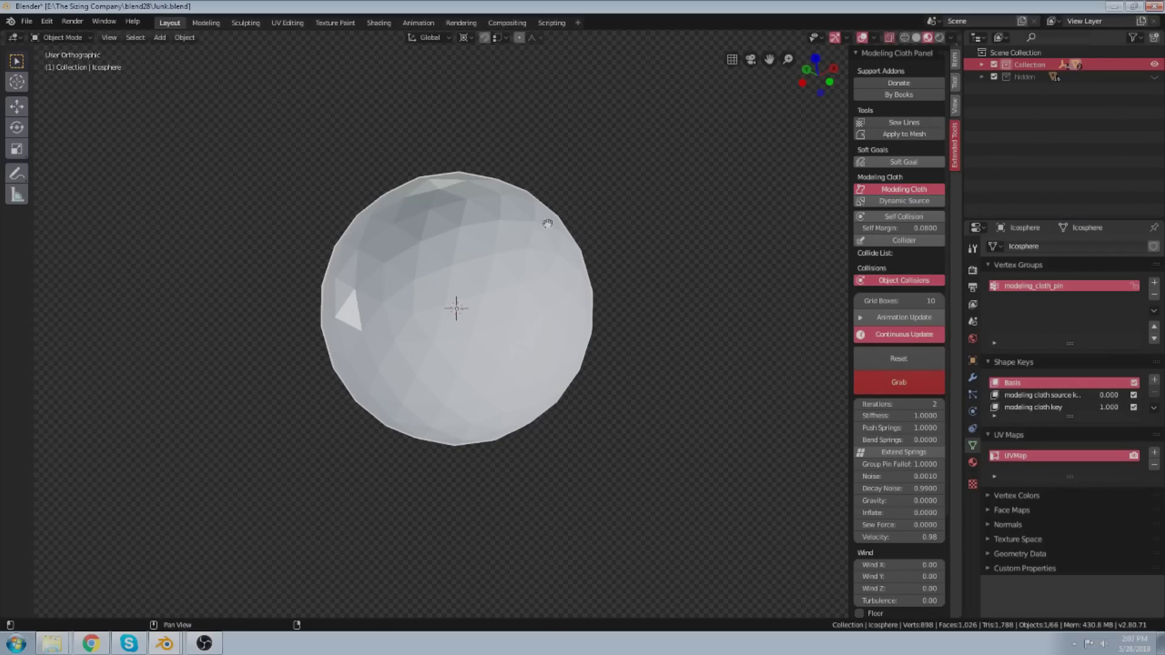
mouse_move(548, 223)
mouse_down()
mouse_move(556, 188)
mouse_move(484, 270)
mouse_move(470, 309)
mouse_up()
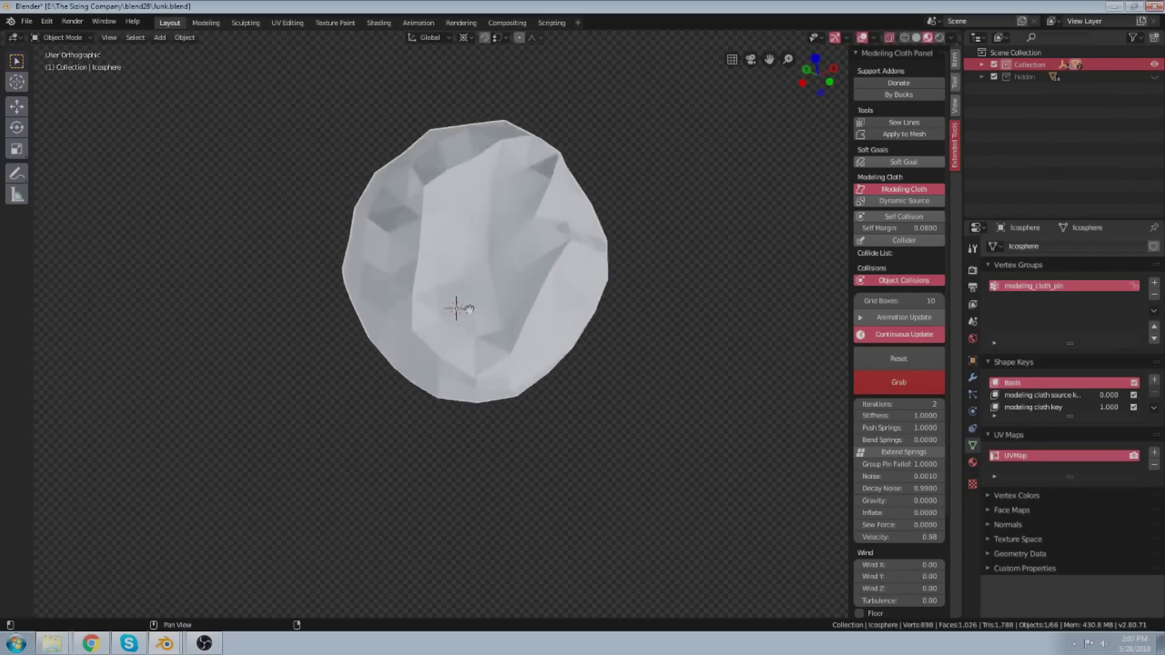
key(Escape)
scroll(484, 228, down, 3)
middle_drag(485, 230, 486, 235)
scroll(485, 235, up, 2)
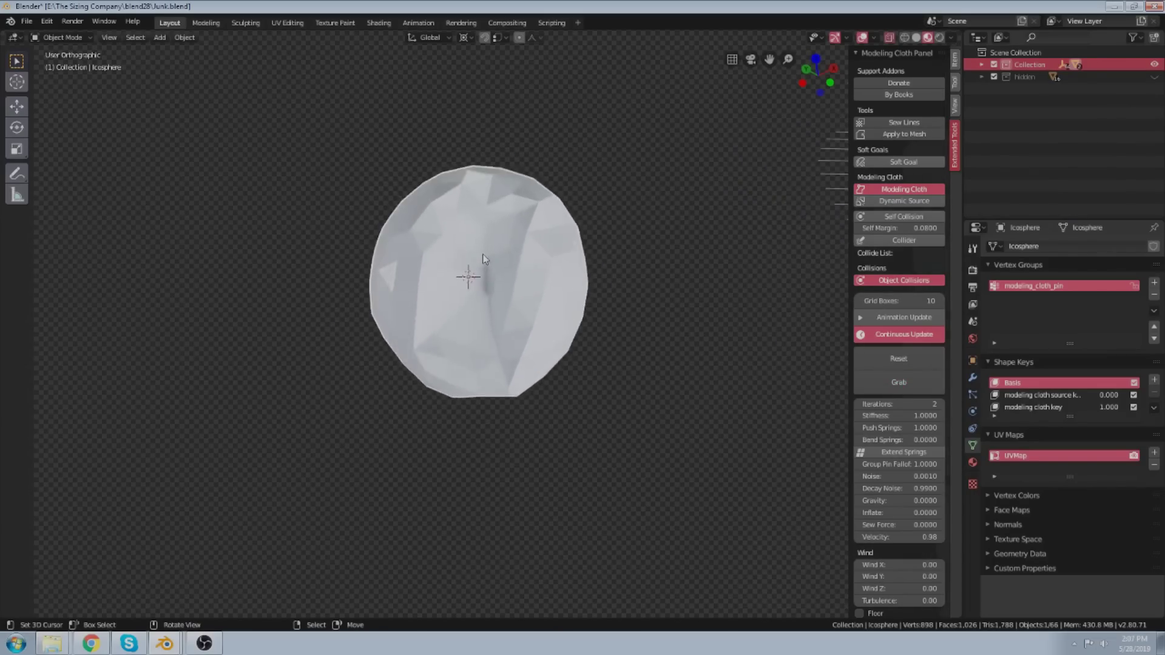
Add virtual springs to all of the ico sphere's vertices in Edit Mode and return to Object Mode.
key(Tab)
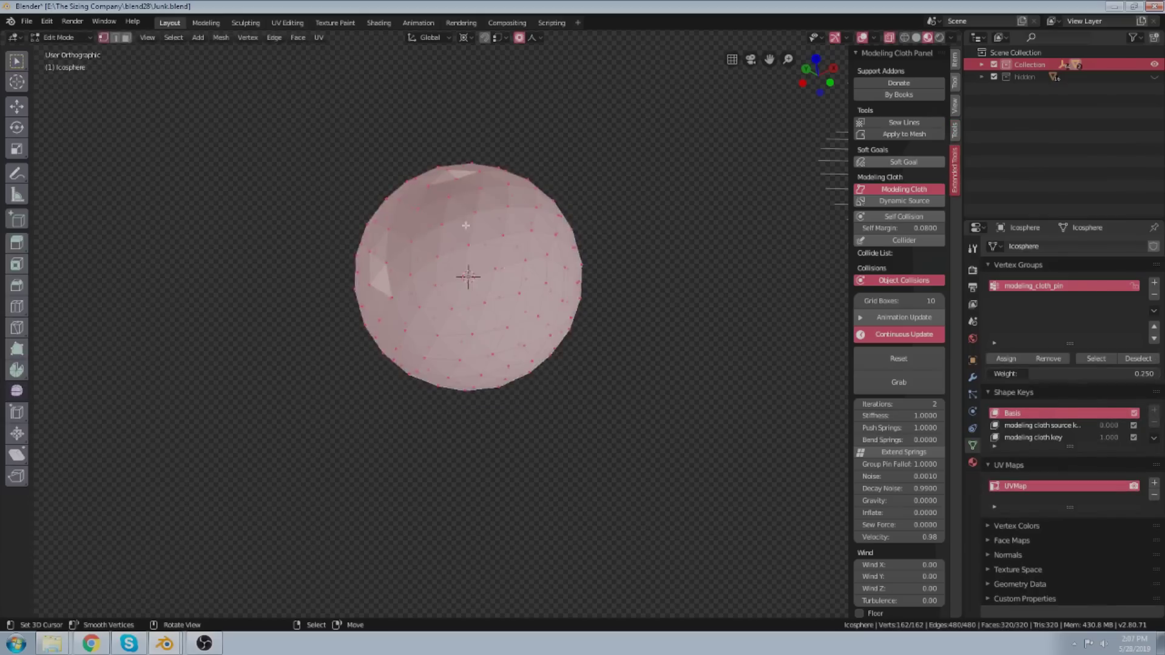
scroll(466, 226, up, 1)
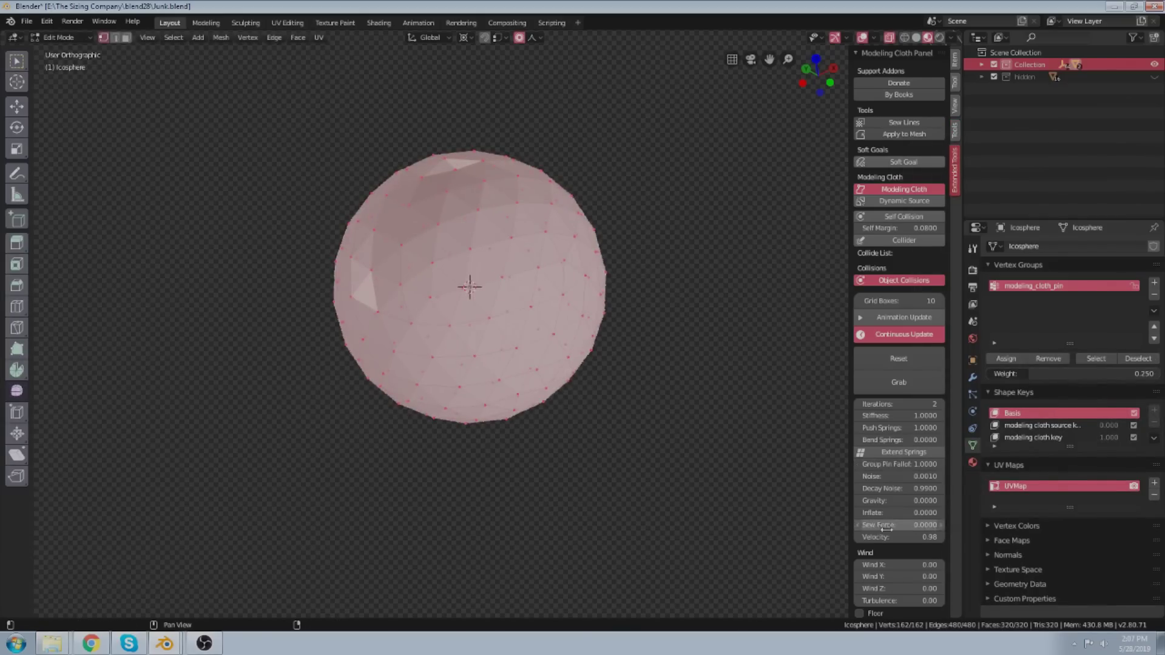
scroll(886, 425, down, 2)
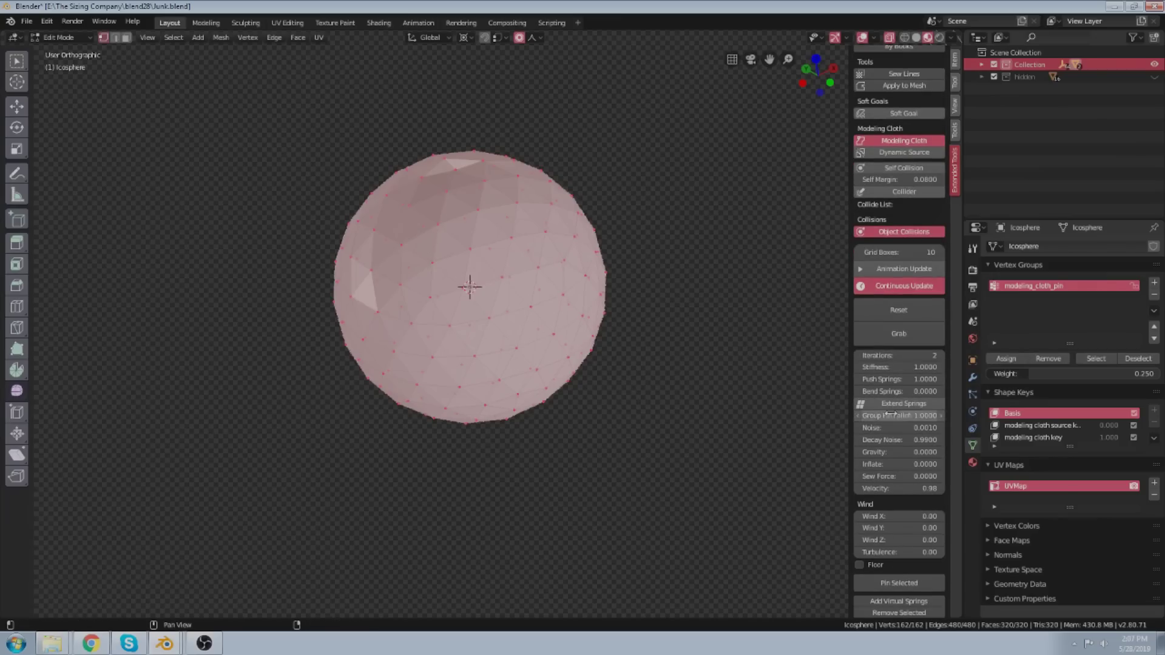
middle_drag(834, 350, 839, 351)
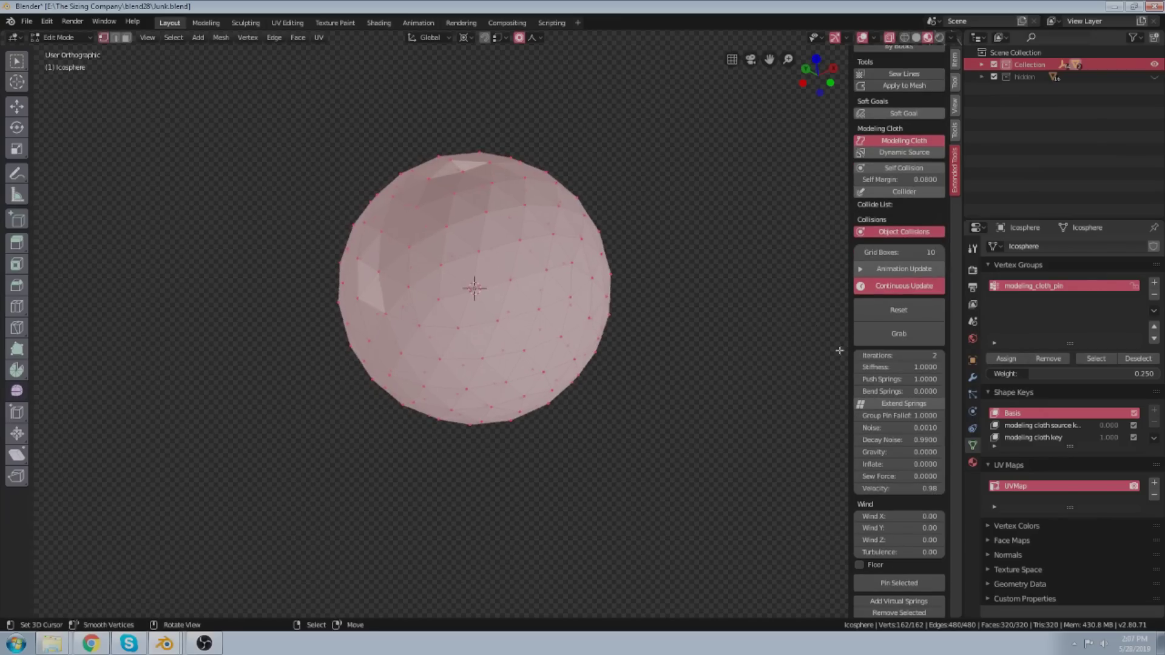
scroll(923, 496, down, 4)
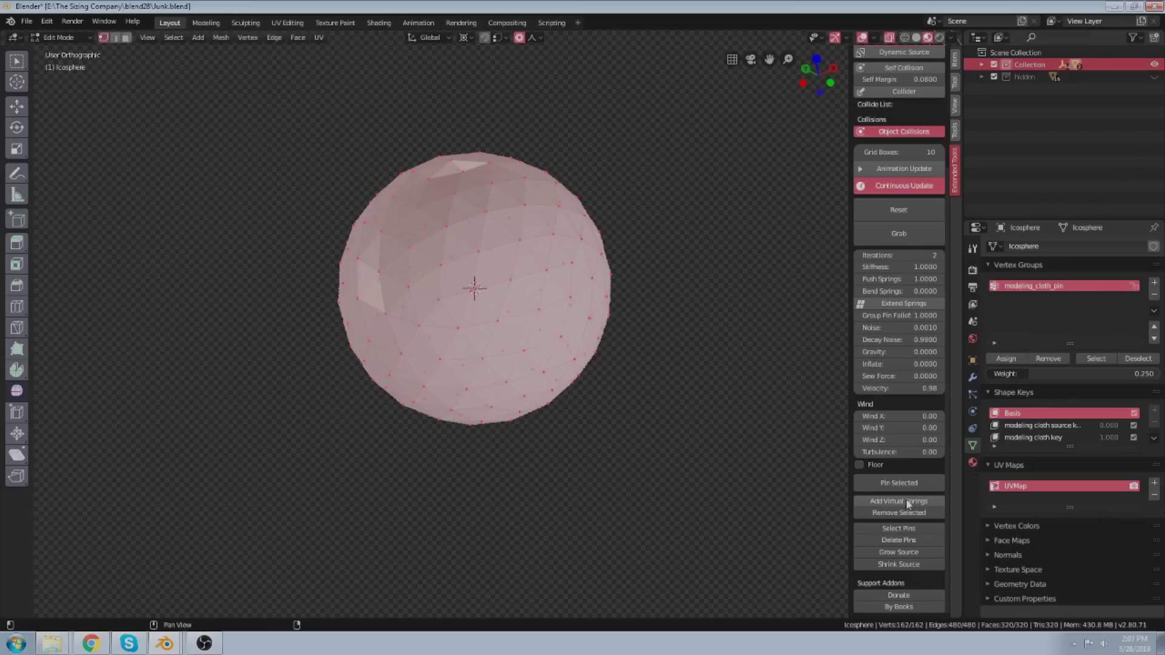
click(914, 502)
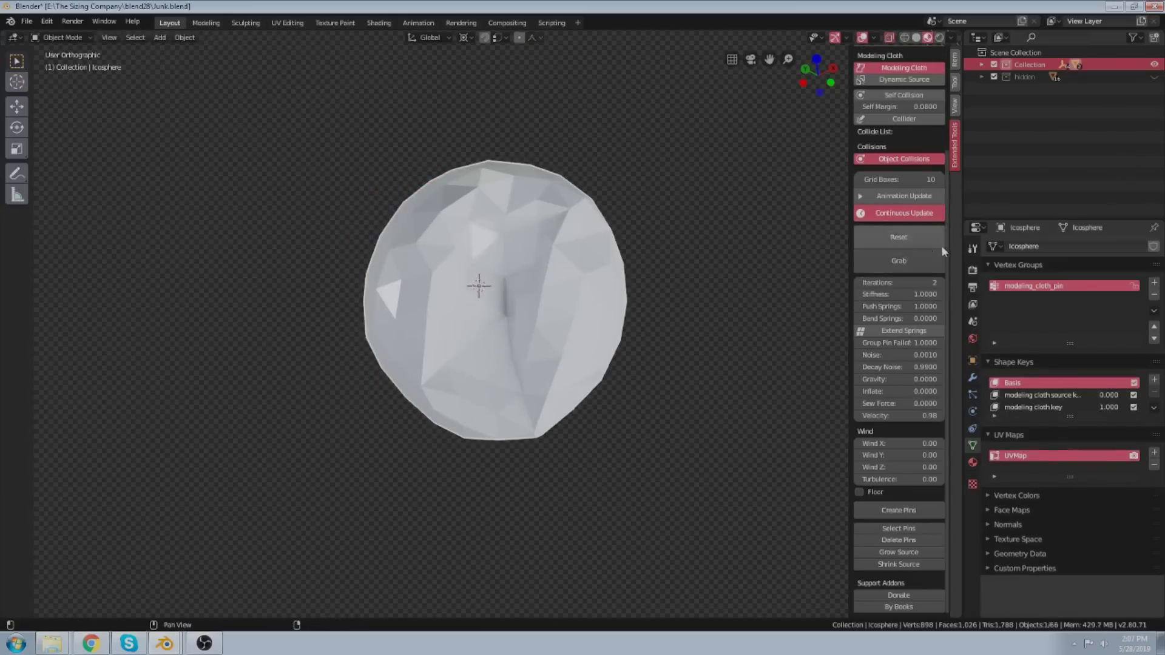
Reset the ico sphere's cloth, test it by grabbing and pulling the surface, and stop Continuous Update.
click(900, 236)
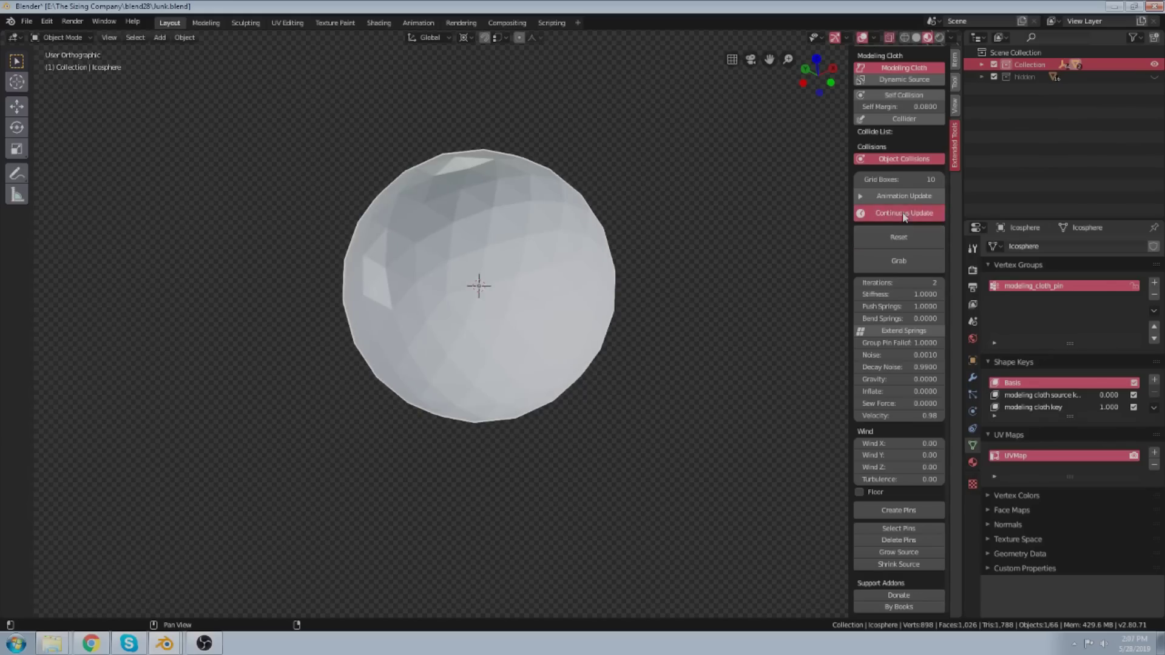
middle_drag(567, 222, 564, 230)
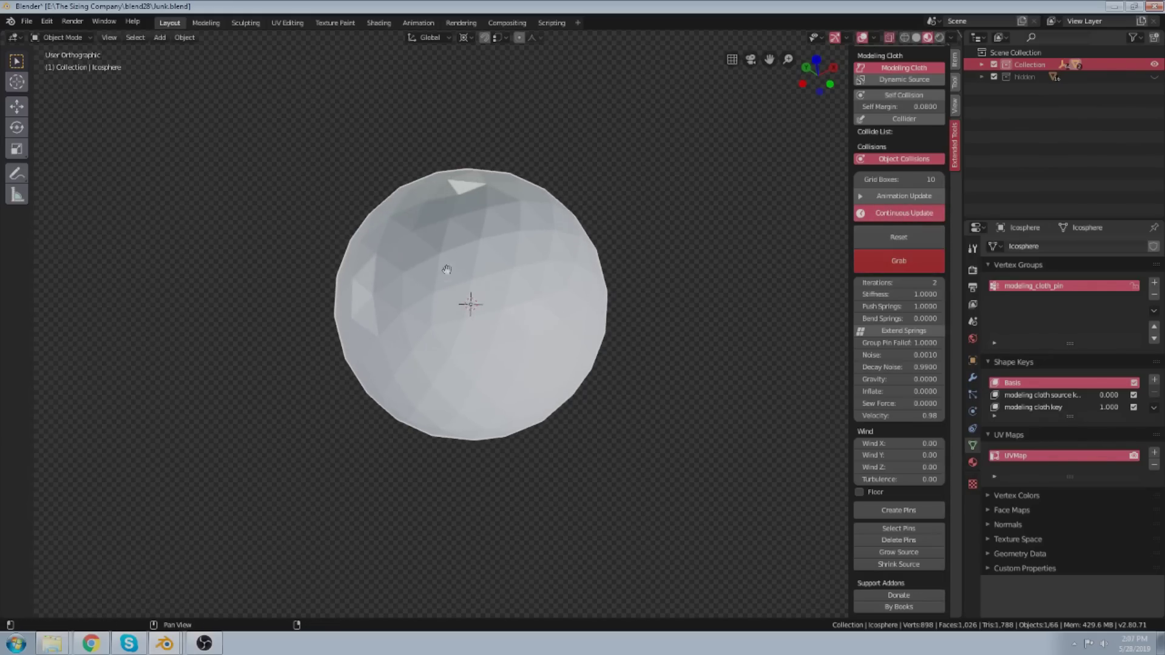
mouse_move(490, 235)
mouse_down()
mouse_move(533, 198)
mouse_move(520, 192)
mouse_move(495, 275)
mouse_move(559, 267)
mouse_move(566, 252)
mouse_move(378, 335)
mouse_move(395, 302)
mouse_move(551, 205)
mouse_move(513, 267)
mouse_move(507, 216)
mouse_move(583, 187)
mouse_move(538, 263)
mouse_move(533, 240)
mouse_up()
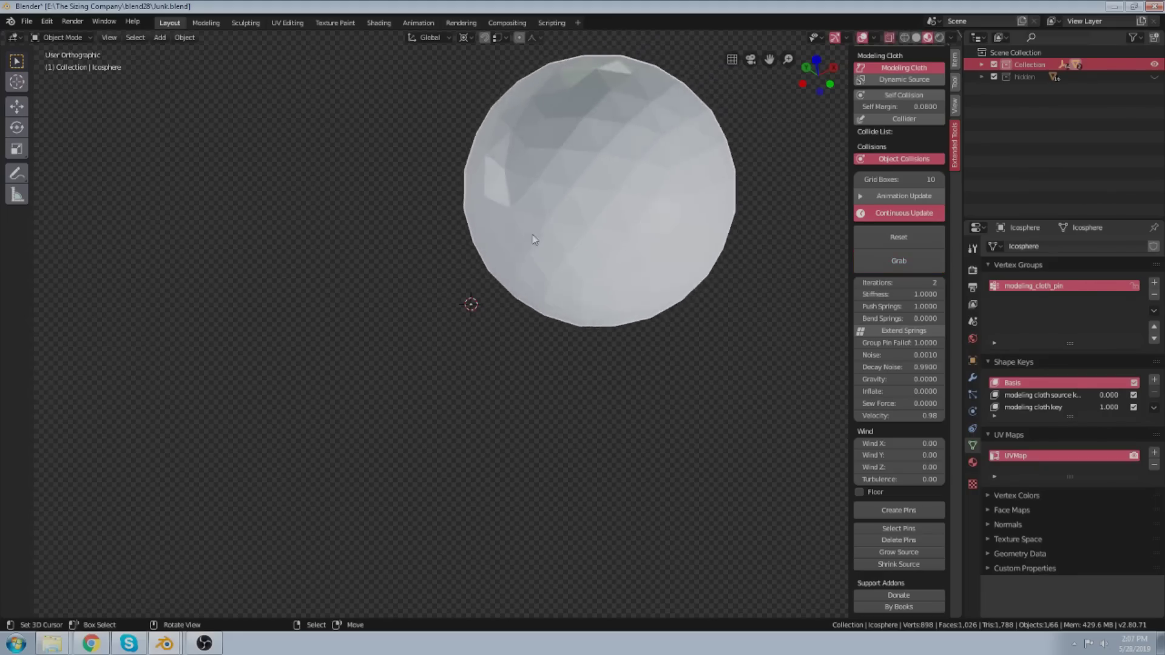
click(903, 224)
Delete all objects in the scene, including the ico sphere and the pinned cylinder.
scroll(453, 210, down, 5)
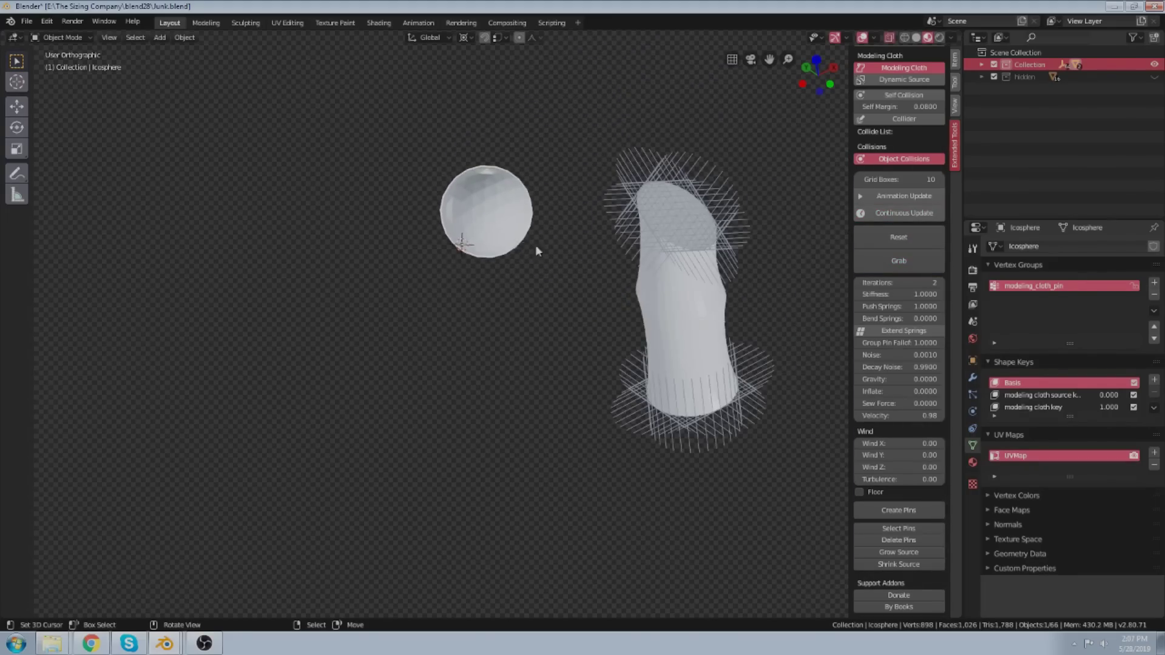
key(a)
key(x)
click(537, 248)
Add a plane scaled up by about 2.4 and make it a collider.
key(shift+a)
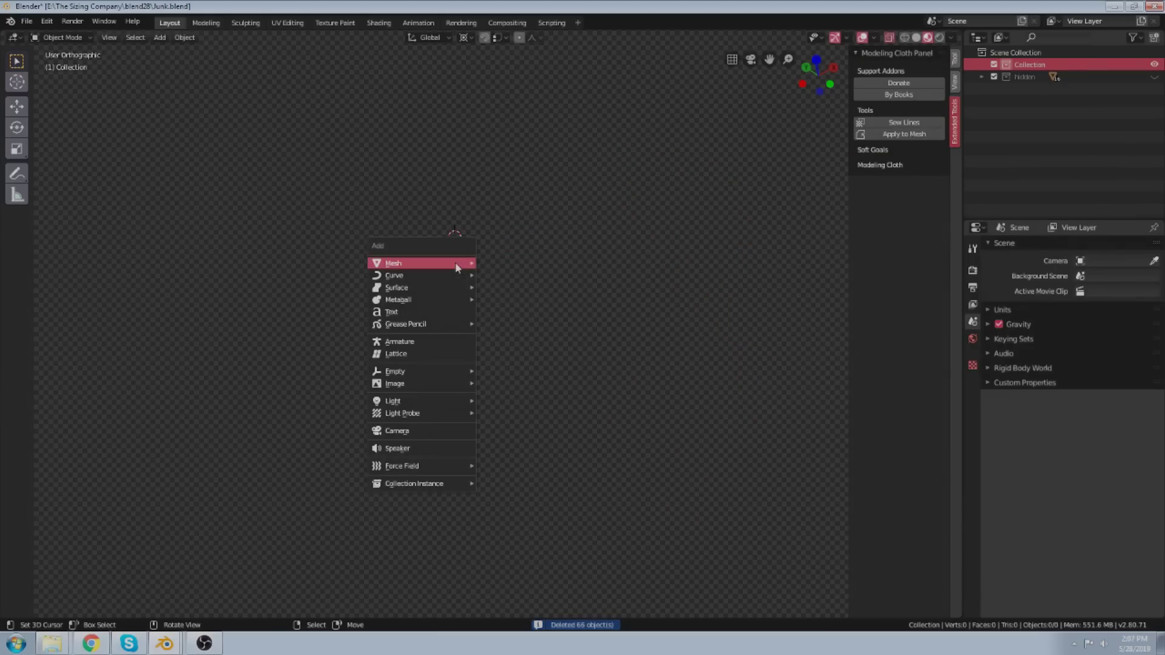
mouse_move(455, 262)
click(490, 264)
mouse_move(488, 260)
middle_down()
mouse_move(496, 399)
mouse_move(493, 271)
middle_up()
key(s)
click(764, 323)
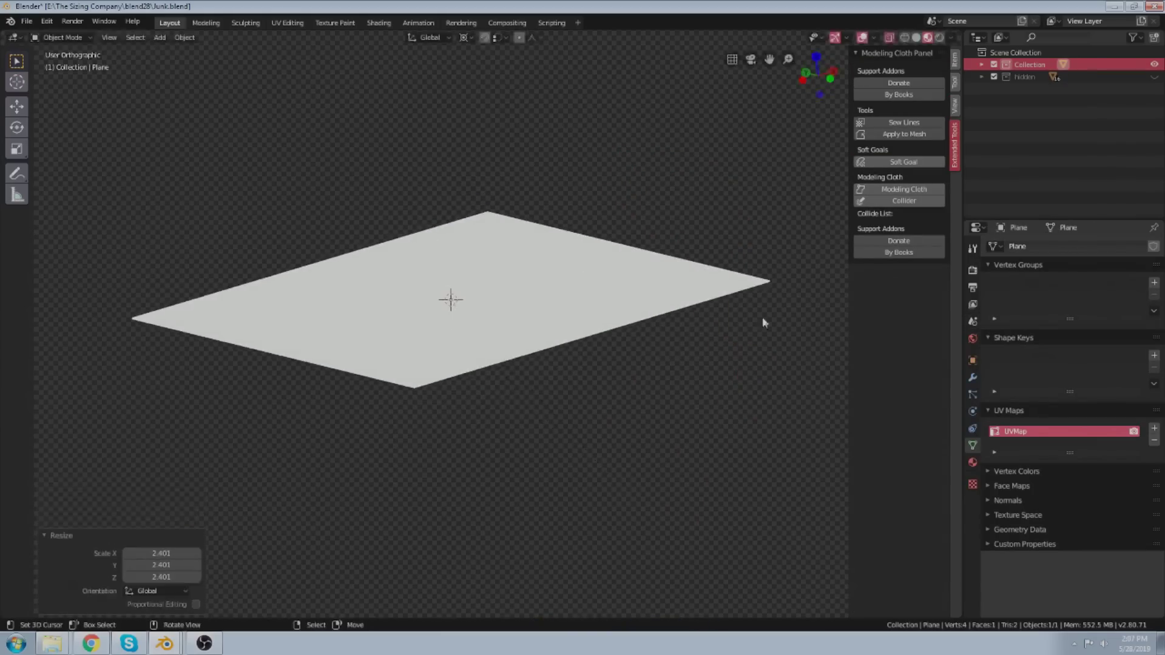
click(902, 200)
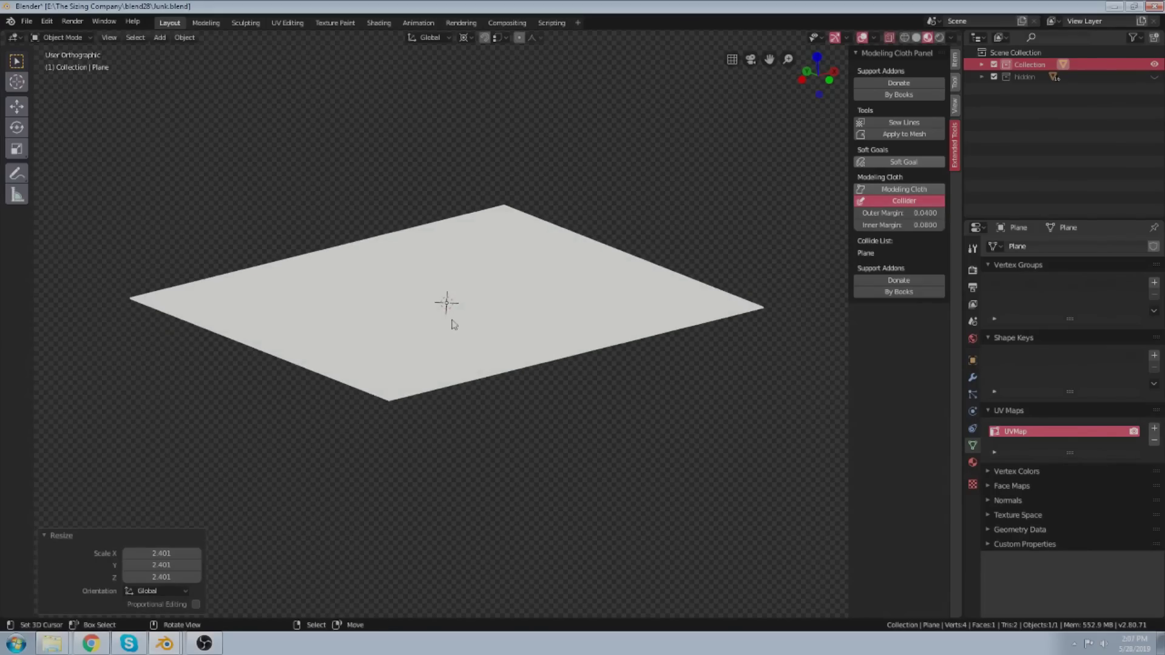
Add a cube raised 1.4 m along Z to sit above the plane, and enable Modeling Cloth on it.
key(shift+a)
mouse_move(451, 325)
click(496, 332)
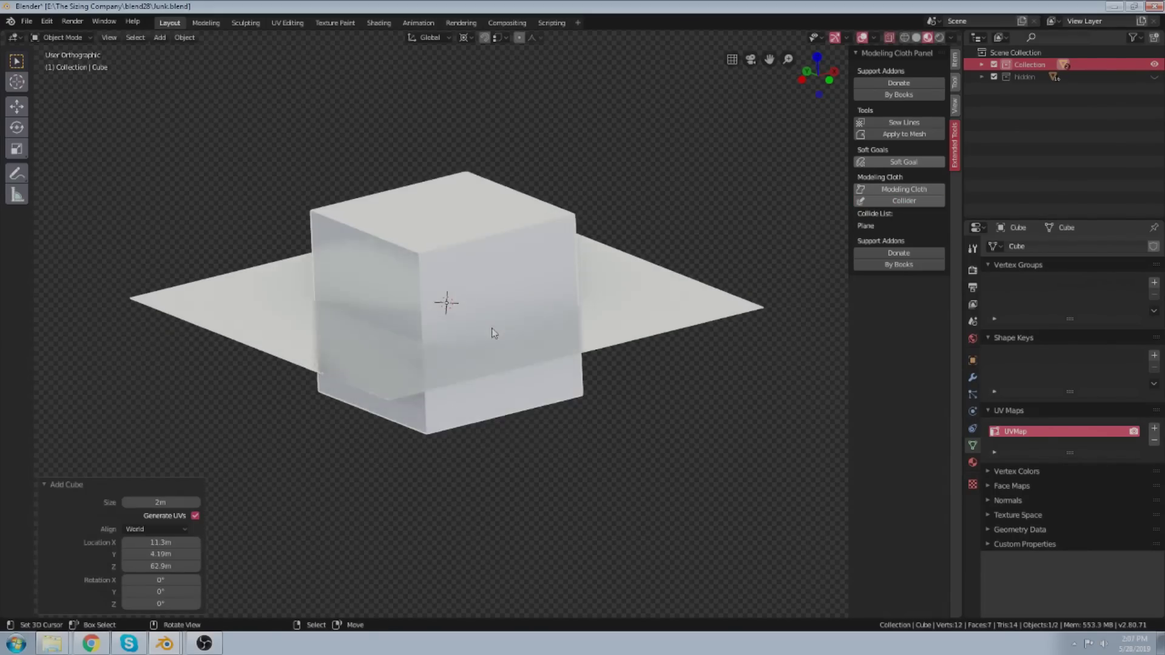
key(g)
click(485, 393)
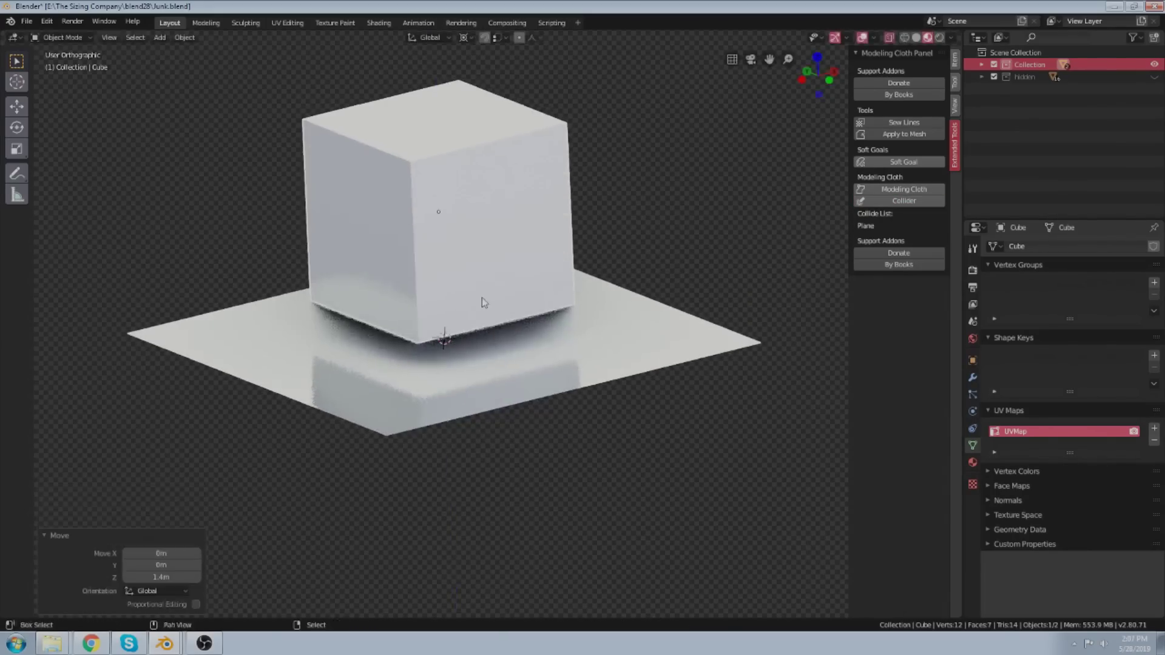
key(Tab)
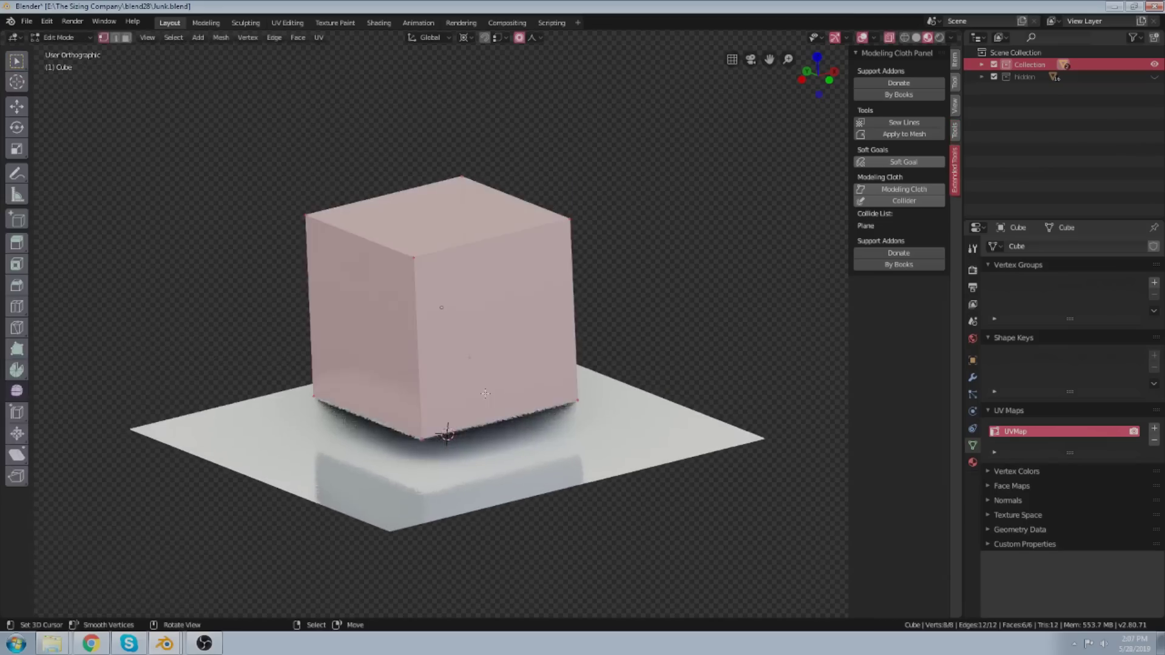
key(Tab)
click(904, 189)
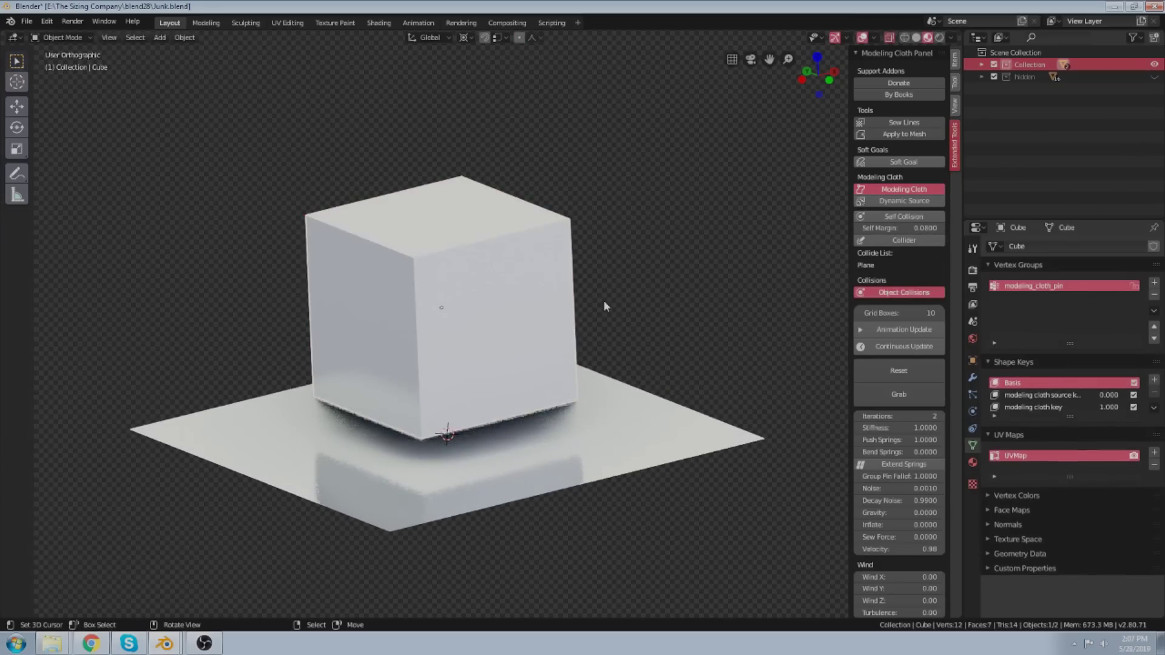
Scale the cube by about 0.292 and raise it about 1.52 m along Z above the plane.
key(Tab)
key(Tab)
key(s)
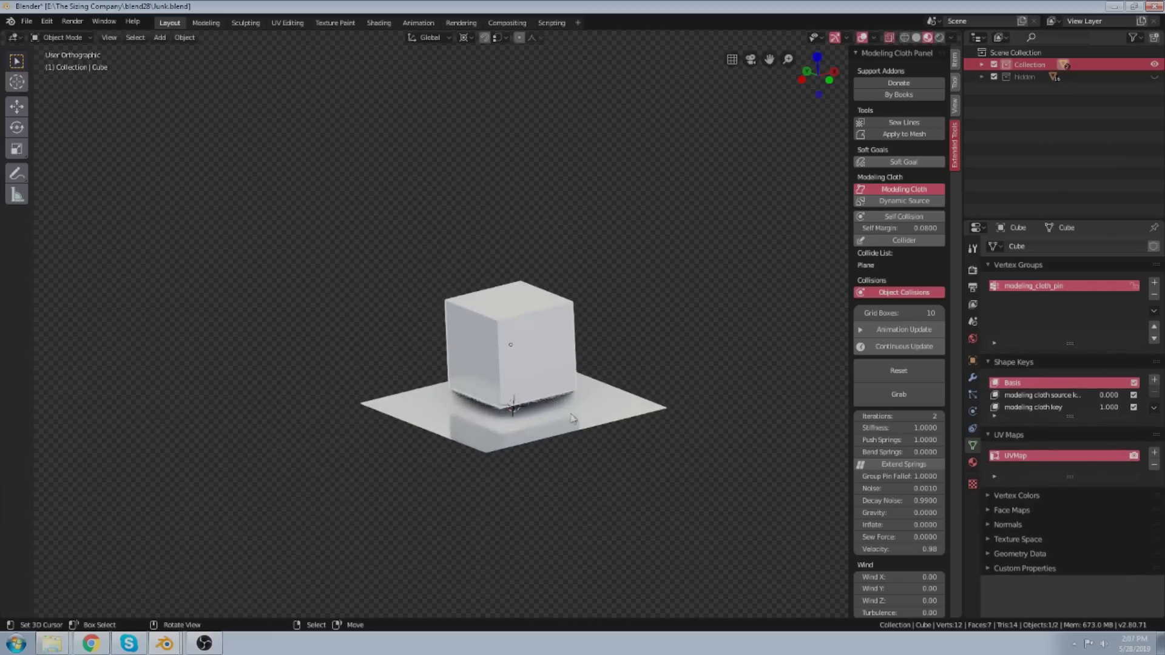
click(521, 417)
key(g)
key(z)
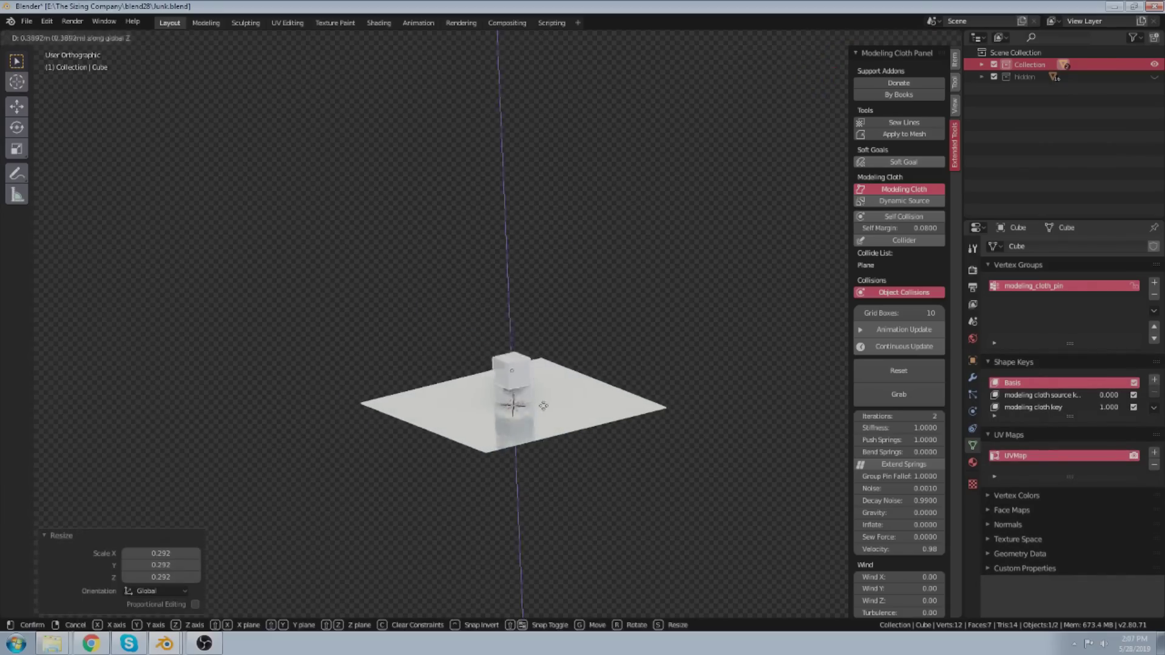
click(519, 363)
scroll(519, 362, up, 4)
scroll(653, 325, up, 2)
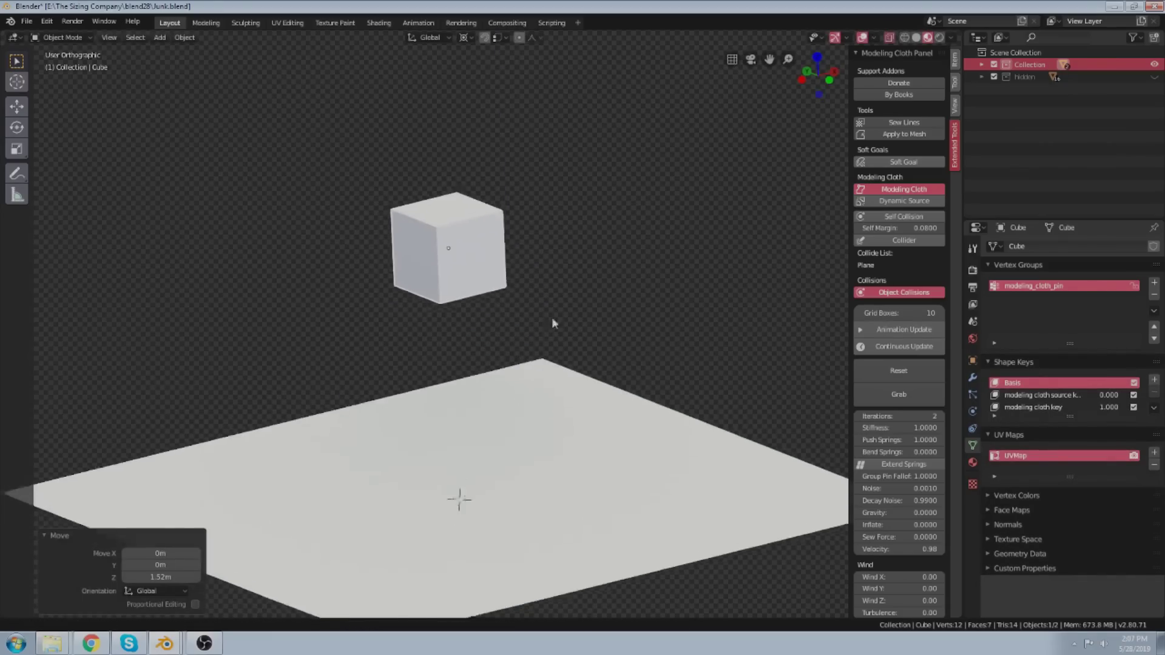
Run Continuous Update on the cube and set its gravity to about -0.18 to drop it onto the plane.
shift+middle_drag(552, 317, 570, 283)
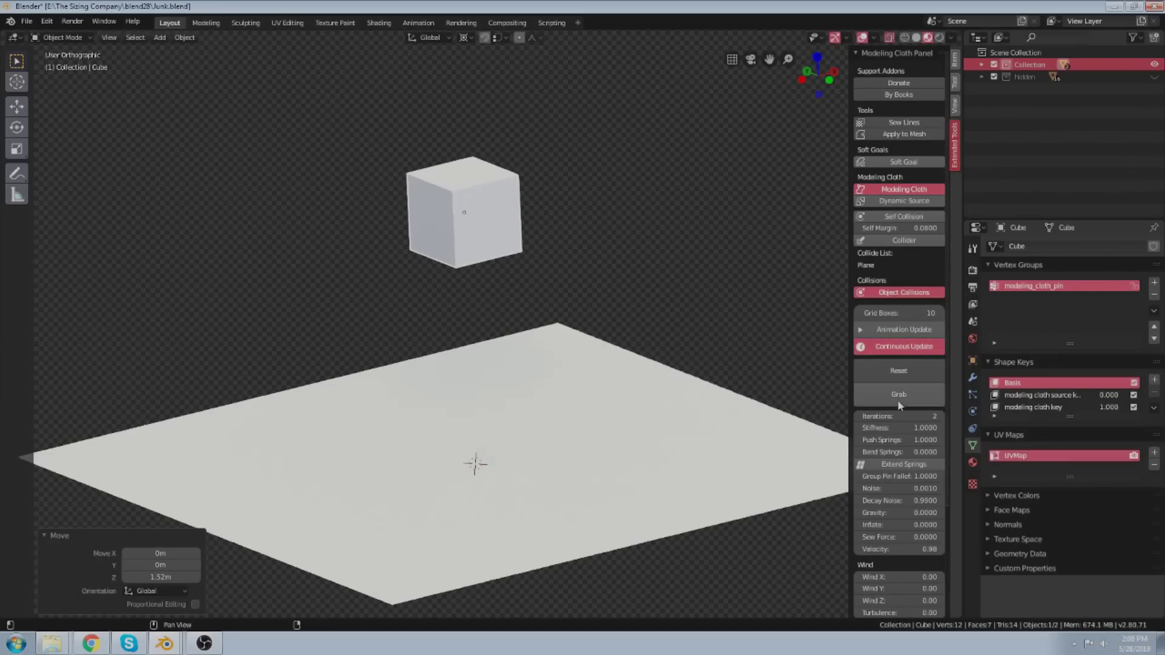
scroll(876, 411, down, 5)
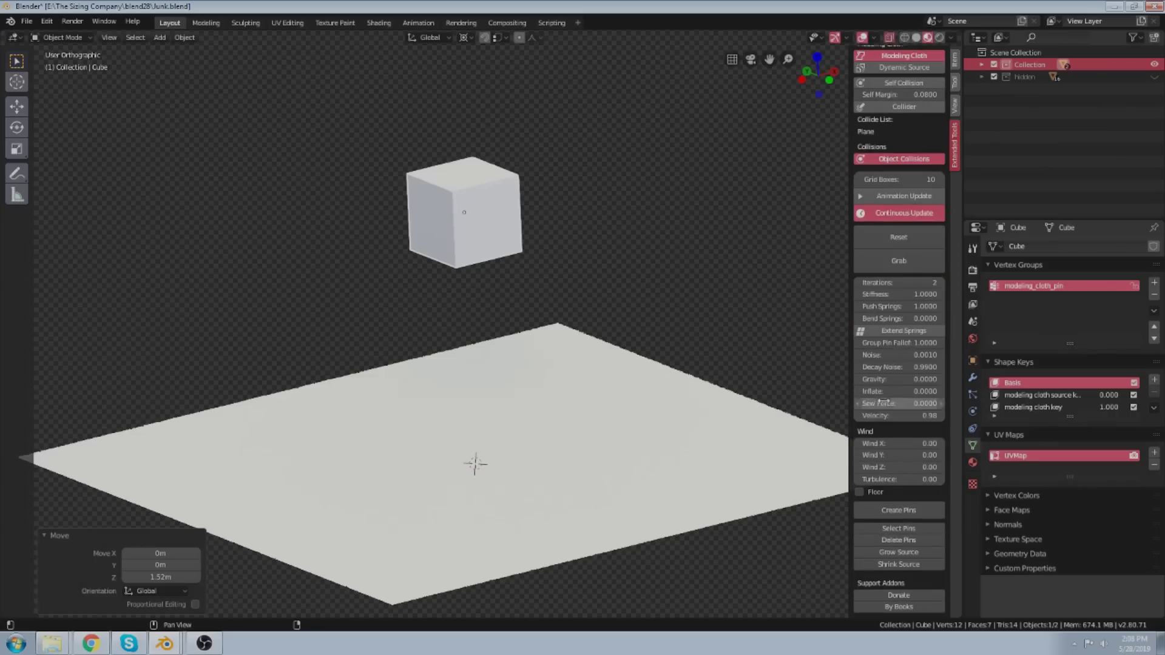
drag(900, 379, 881, 380)
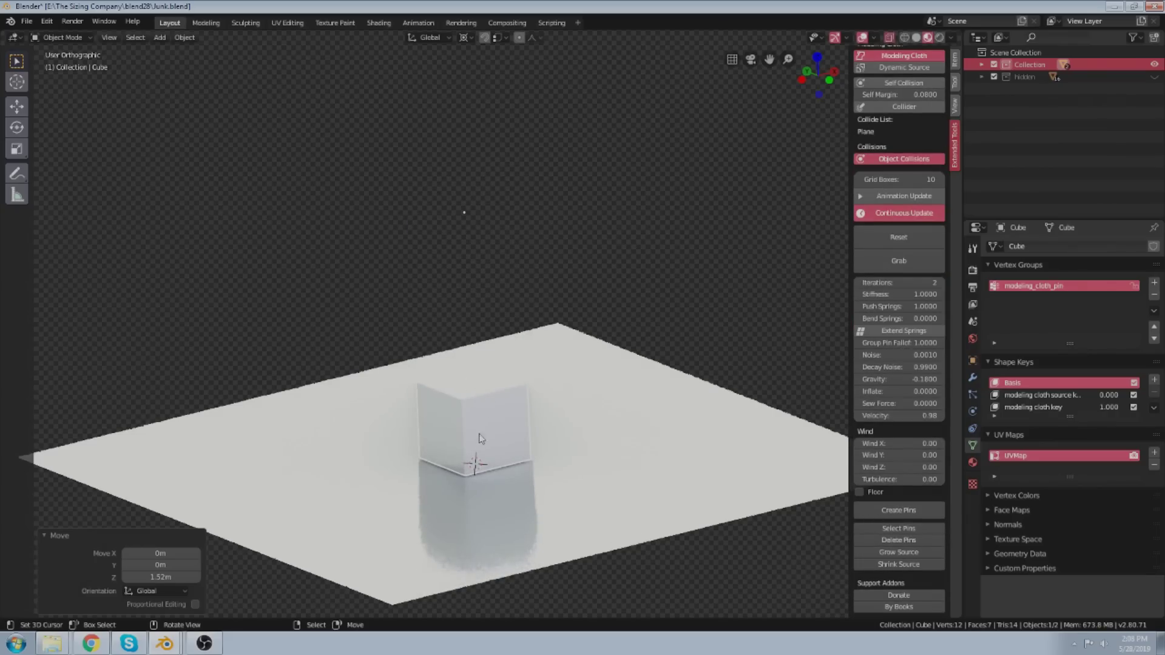
Add two horizontal loop cuts around the cube in Edit Mode, and rerun its cloth simulation from the reset state.
key(Tab)
shift+middle_drag(481, 438, 481, 372)
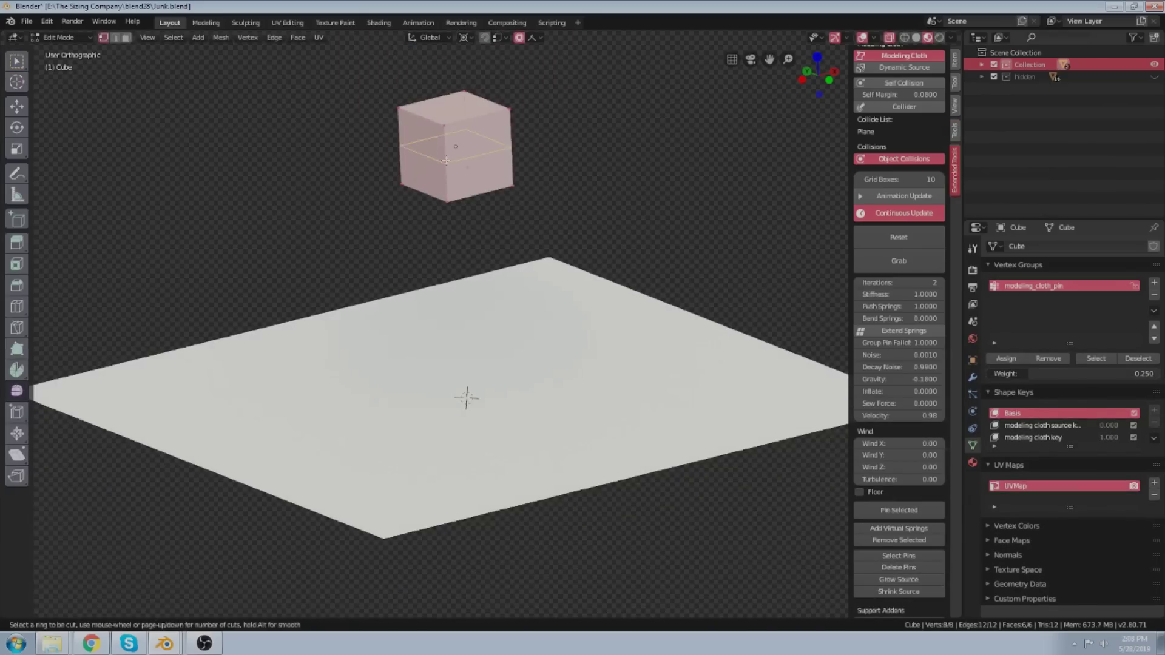
click(446, 160)
click(448, 161)
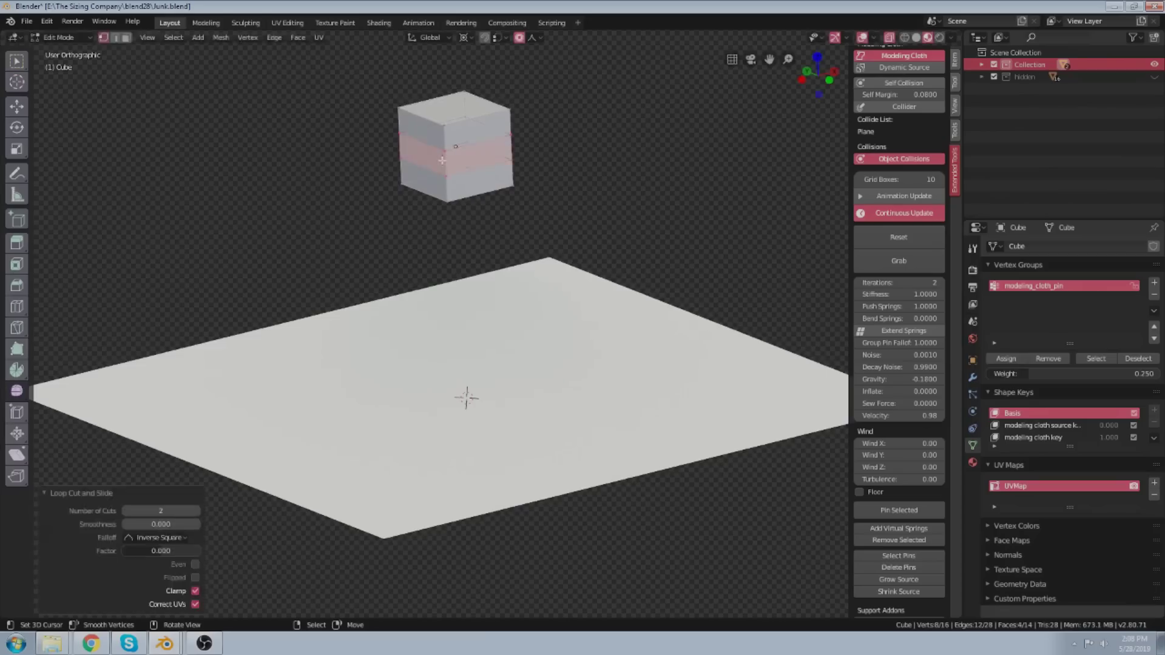
key(Tab)
click(862, 243)
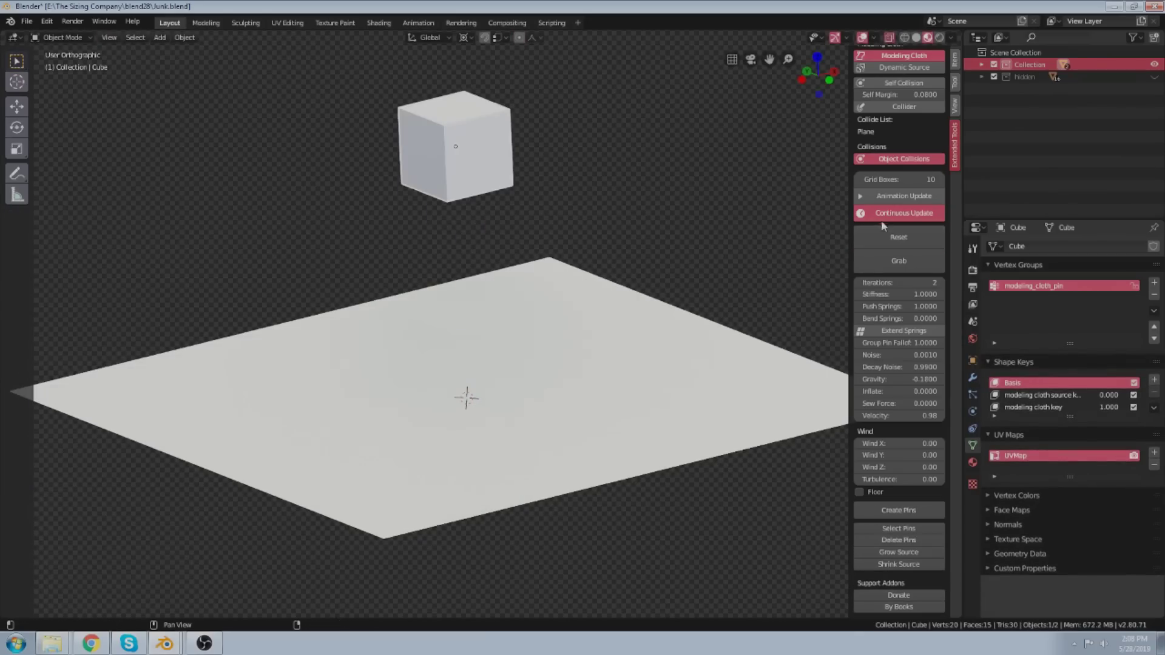
click(890, 215)
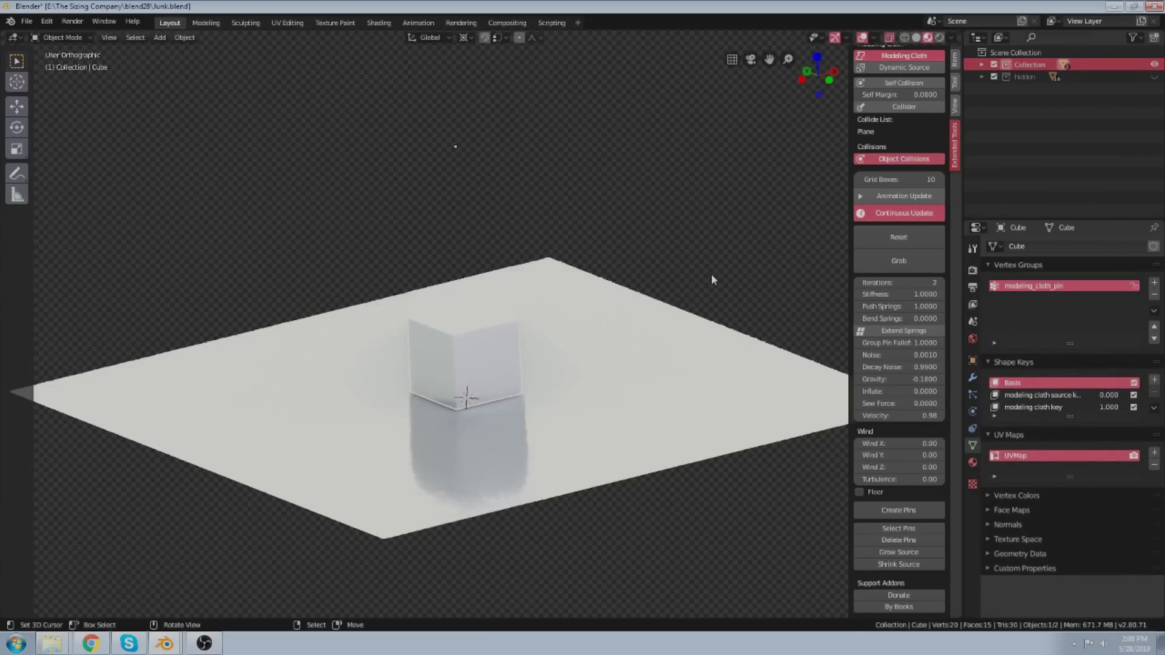
Add five loop cuts around the cube's upper section, and restart its cloth simulation after a reset.
key(Tab)
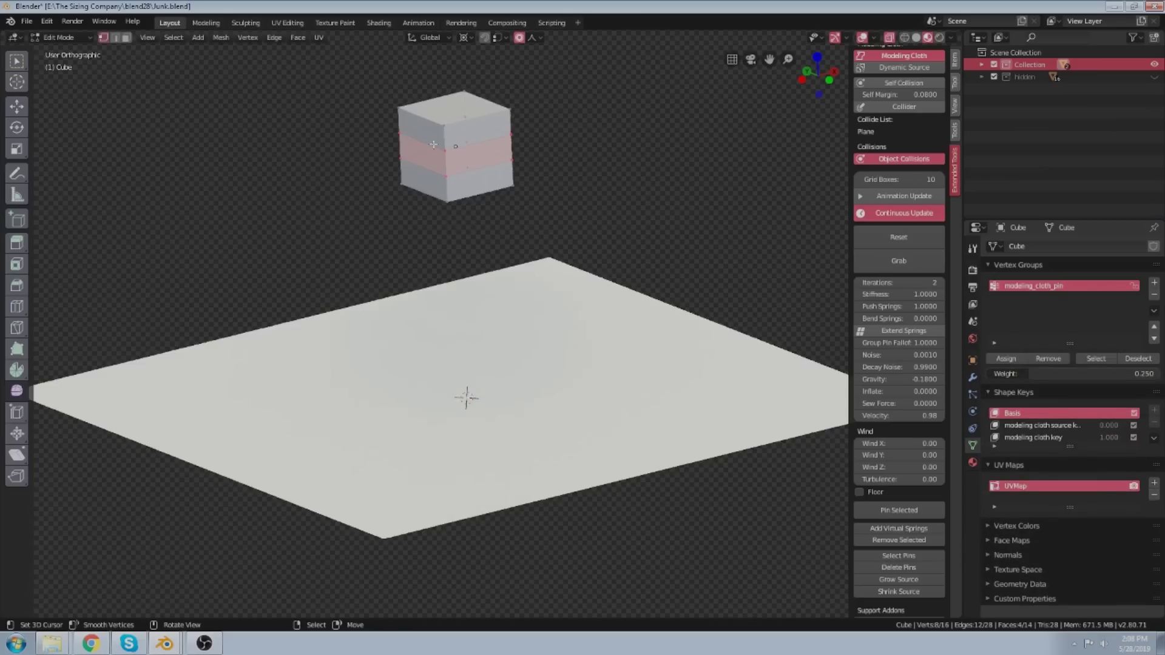
scroll(460, 172, up, 4)
key(ctrl+r)
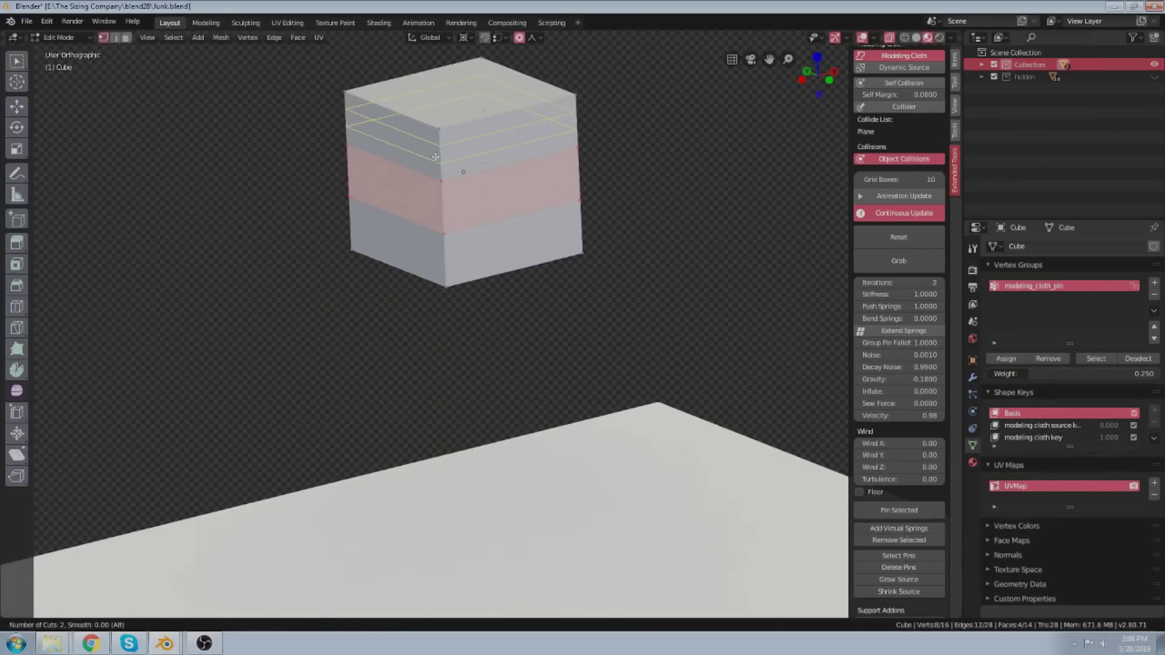
click(435, 157)
right_click(435, 156)
scroll(489, 249, down, 4)
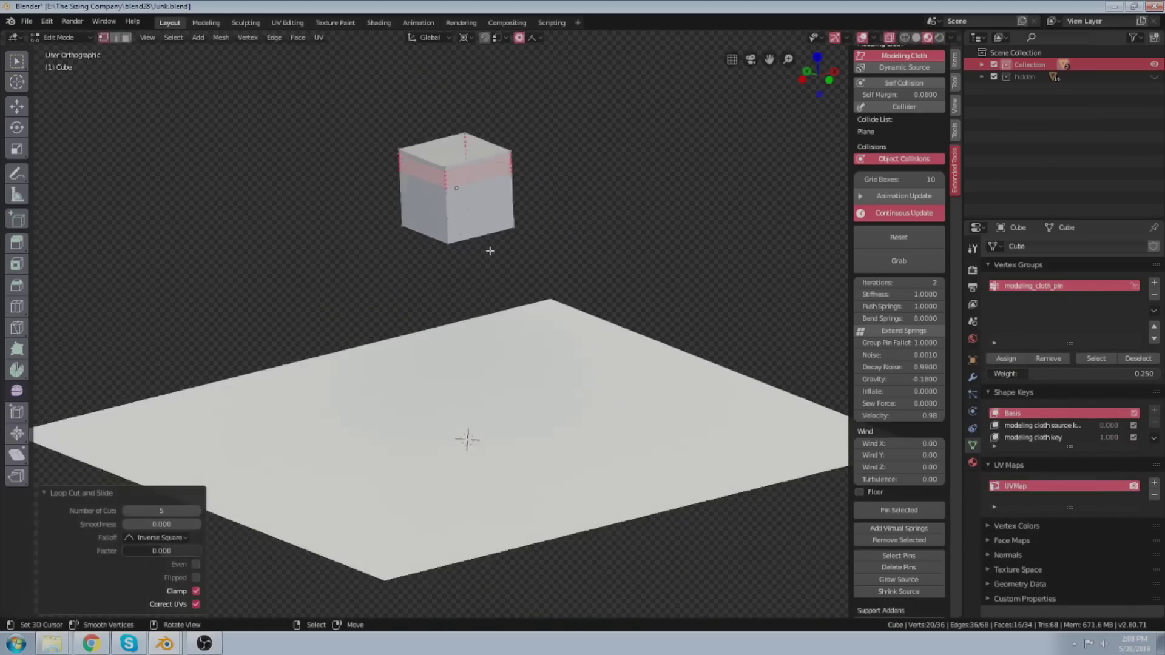
key(Tab)
click(903, 237)
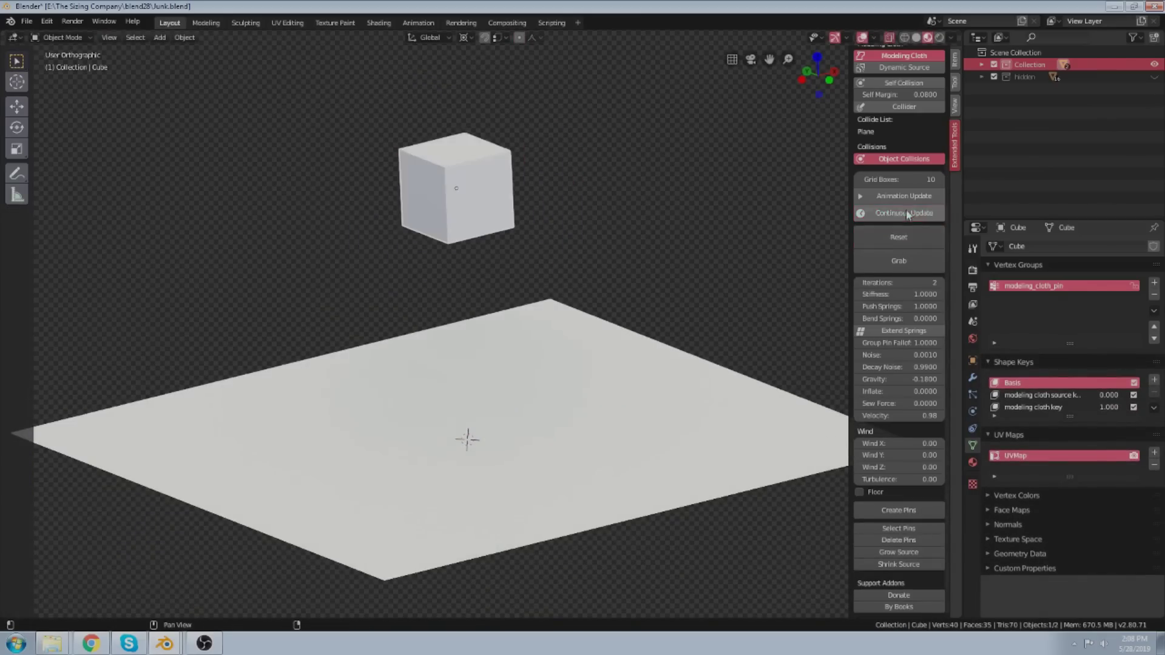
click(907, 214)
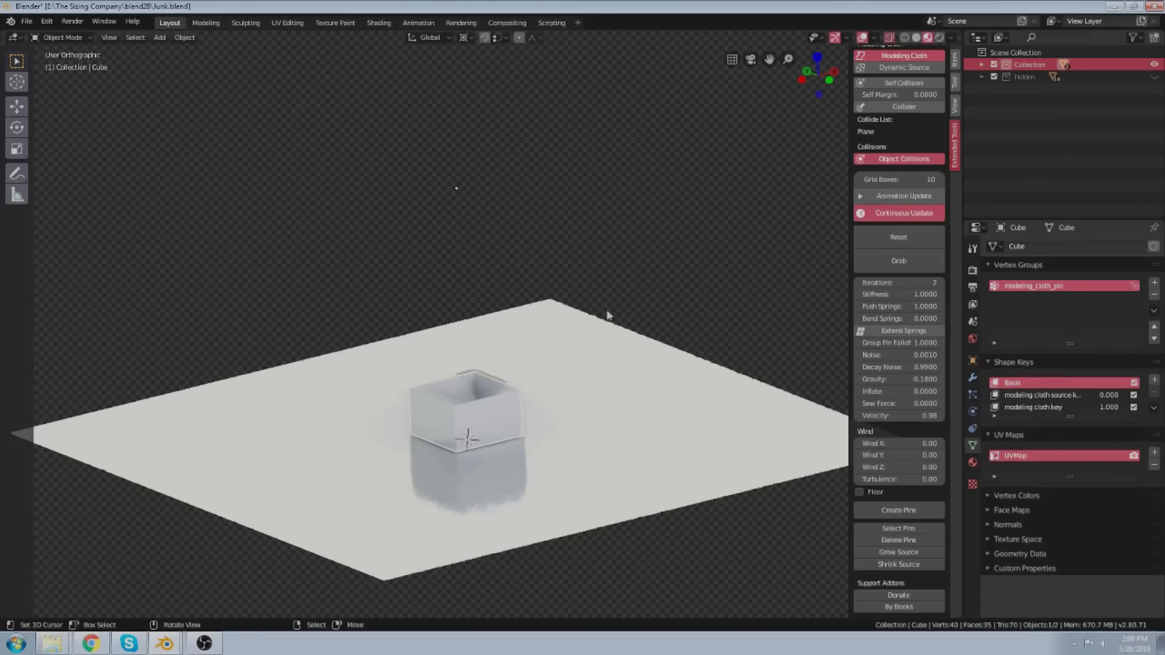
Inspect the collapsed cube on the plane, and add five loop cuts around its middle section in Edit Mode.
scroll(449, 453, up, 1)
scroll(537, 401, up, 1)
middle_drag(555, 416, 544, 429)
scroll(434, 433, up, 2)
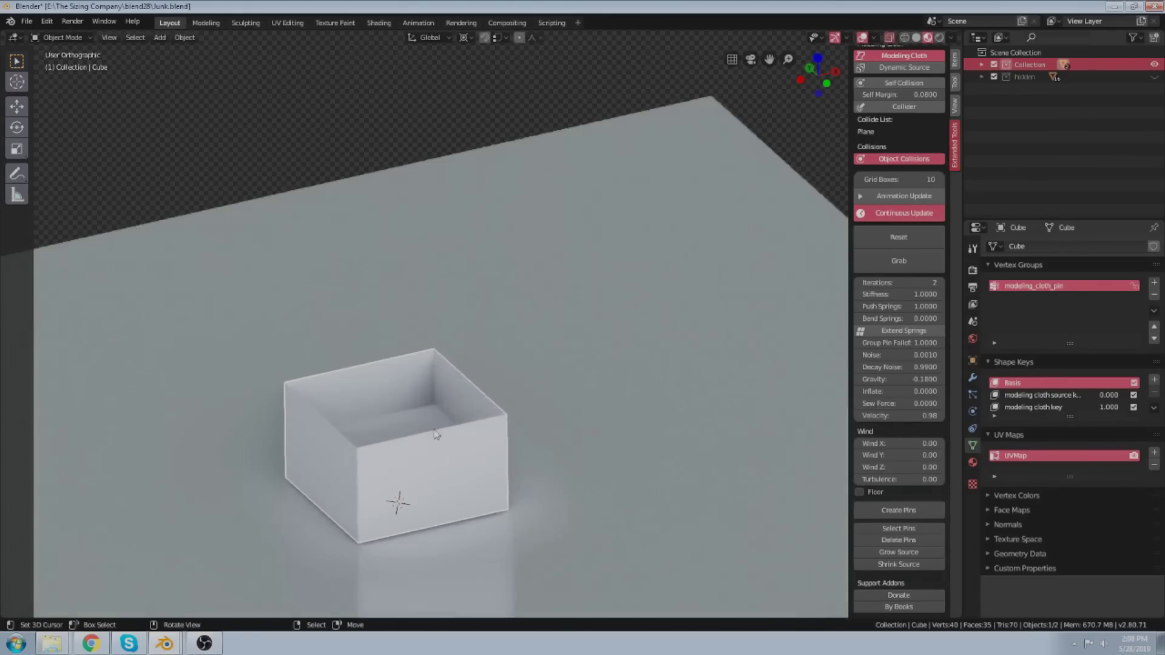
scroll(439, 391, down, 3)
key(Tab)
scroll(437, 340, down, 2)
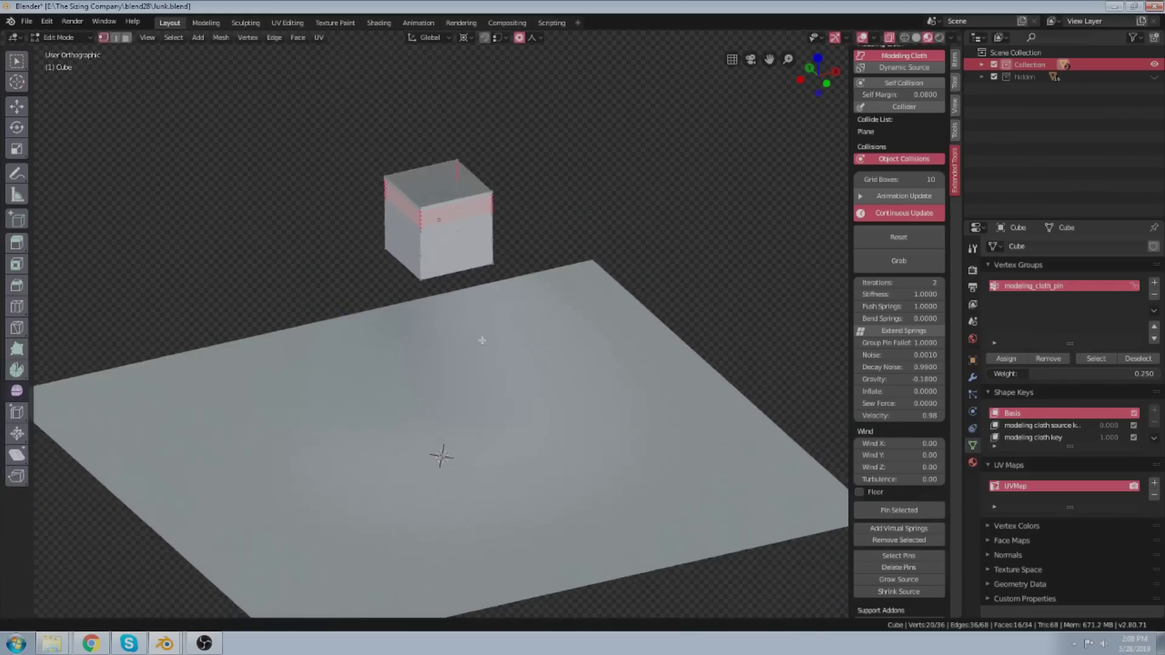
scroll(428, 250, up, 4)
scroll(427, 246, up, 4)
click(428, 246)
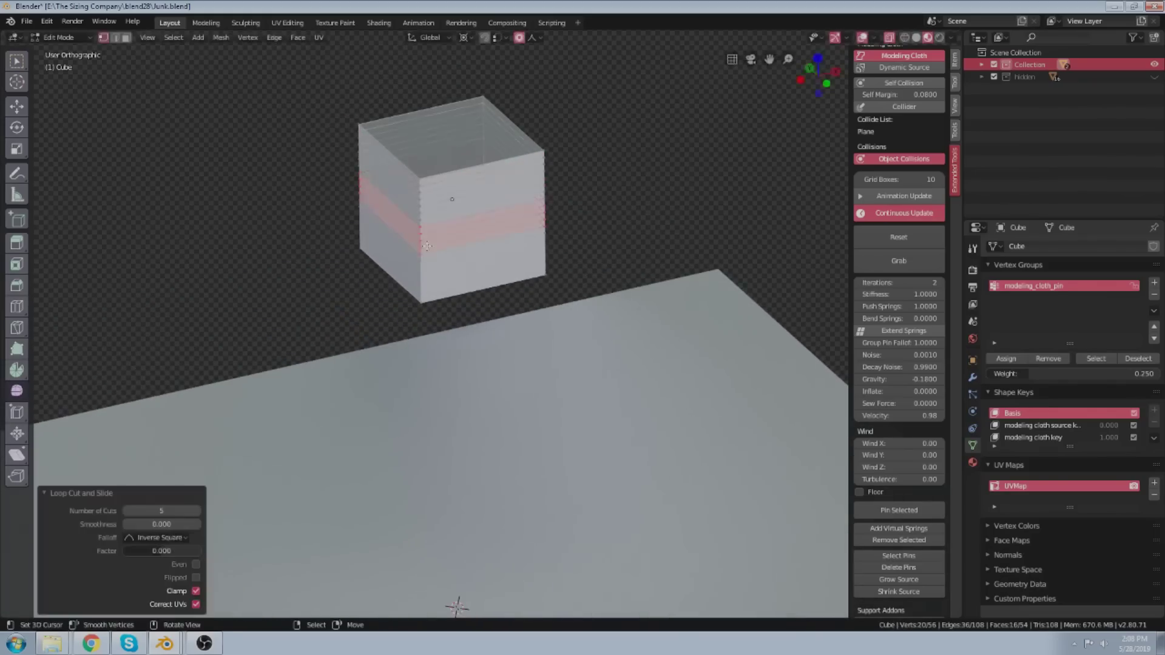
Rerun the loop-cut cube's cloth simulation in Object Mode from its reset state, stop the simulation and reset the cube.
key(Tab)
scroll(431, 269, down, 4)
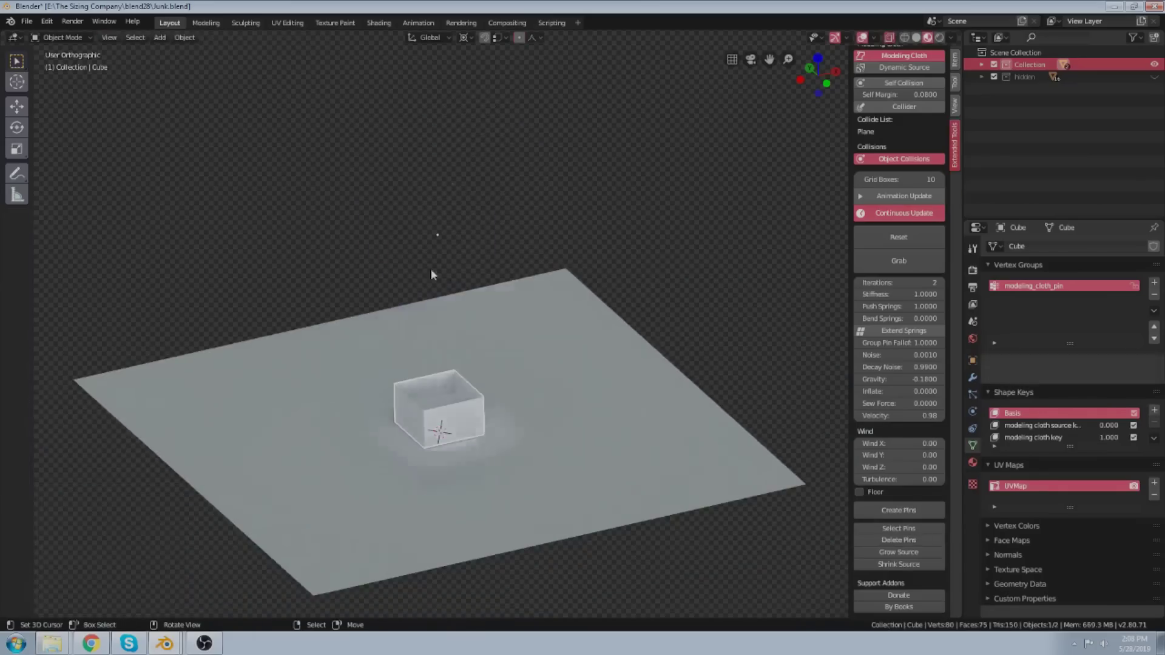
click(898, 237)
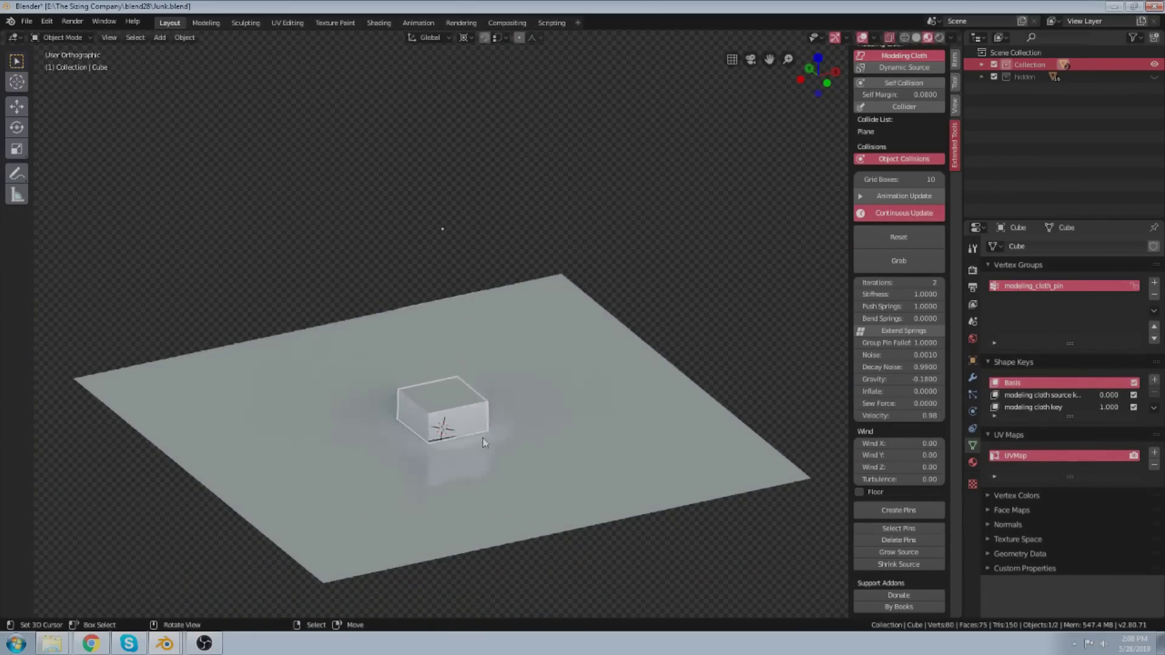
scroll(438, 445, up, 5)
scroll(438, 444, up, 2)
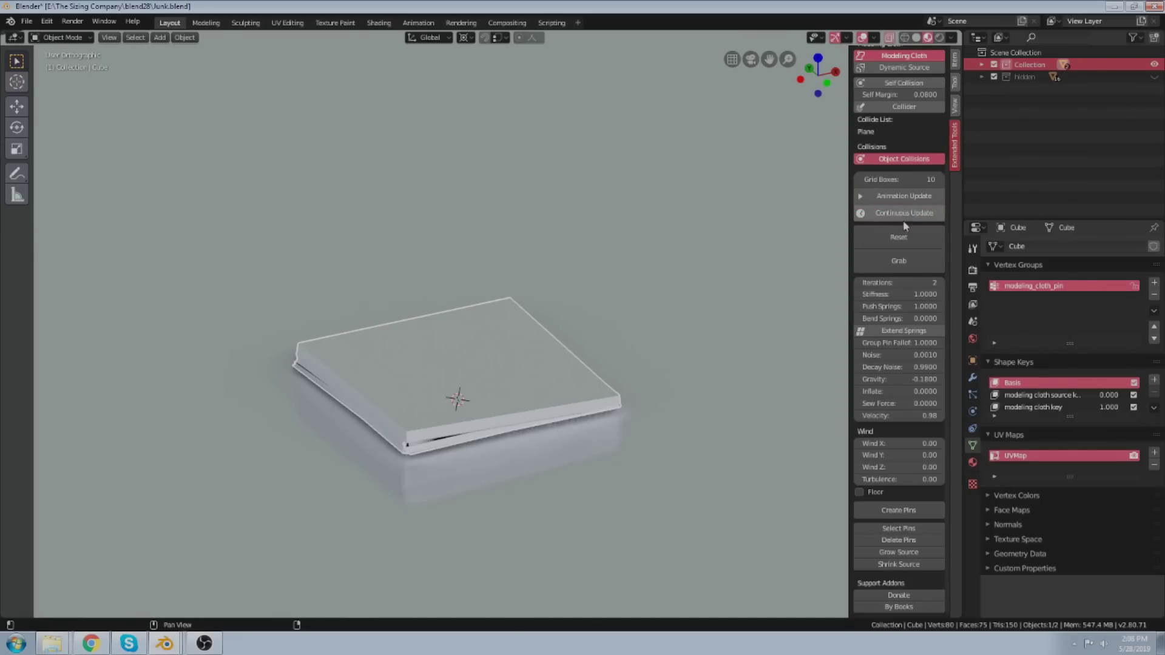
click(899, 237)
scroll(565, 278, down, 6)
Select the cube's entire mesh in Edit Mode, add virtual springs, and restart Continuous Update in Object Mode to drop it on the plane.
key(Tab)
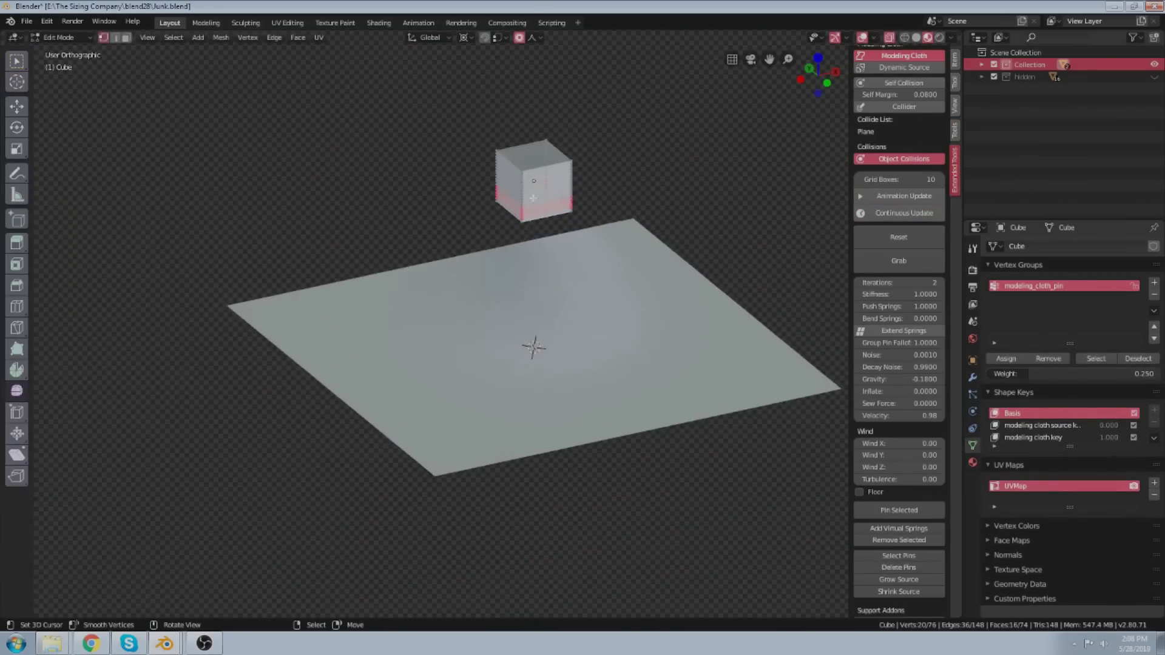
scroll(544, 242, up, 4)
scroll(874, 464, down, 1)
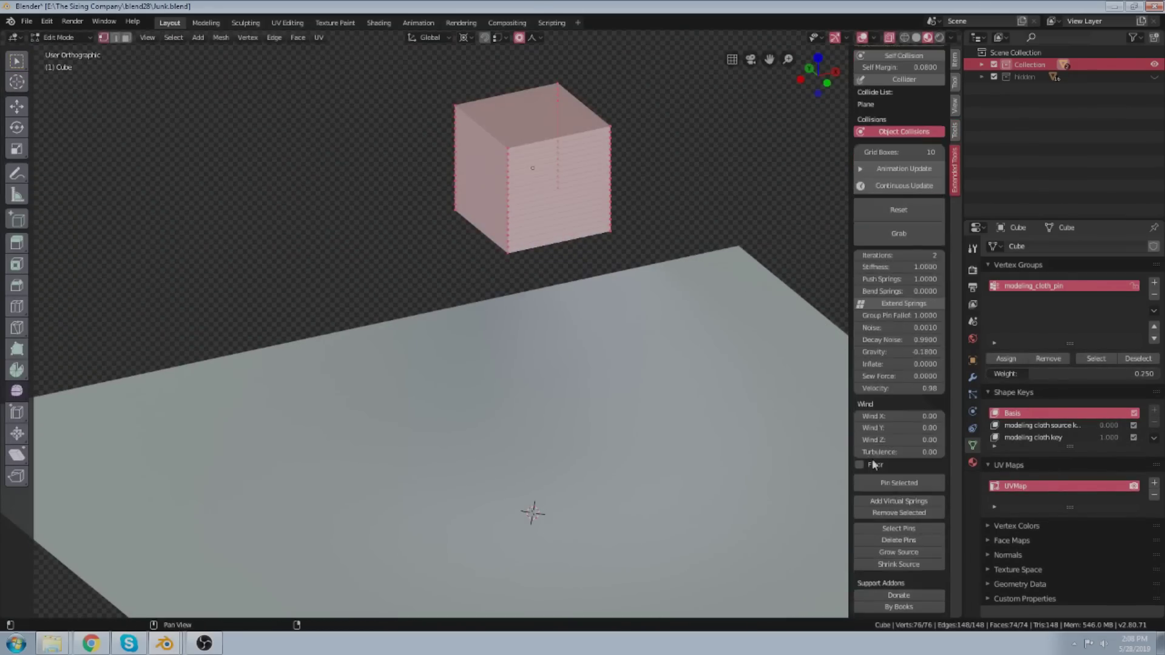
scroll(599, 315, down, 3)
key(Tab)
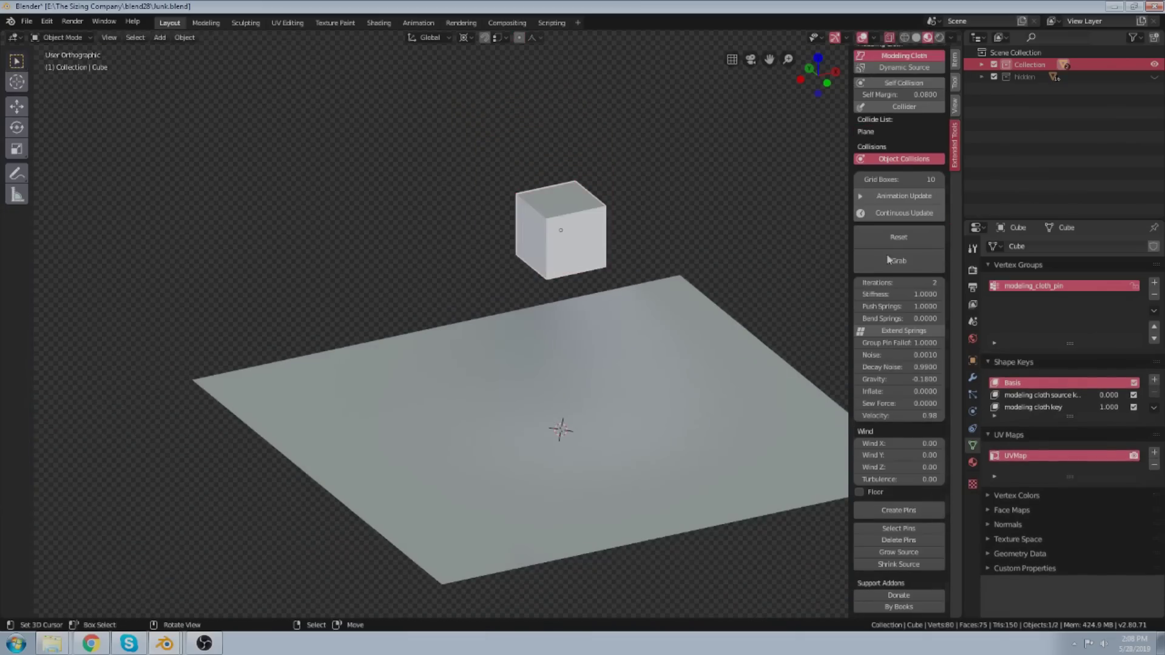
click(906, 214)
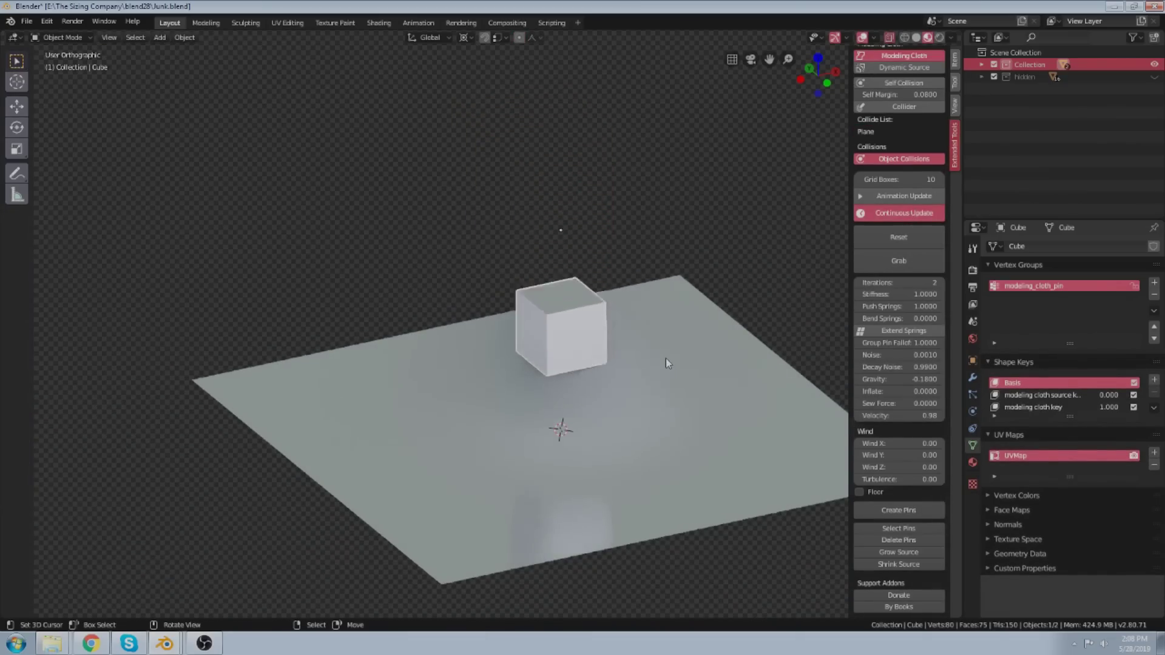
scroll(593, 416, up, 6)
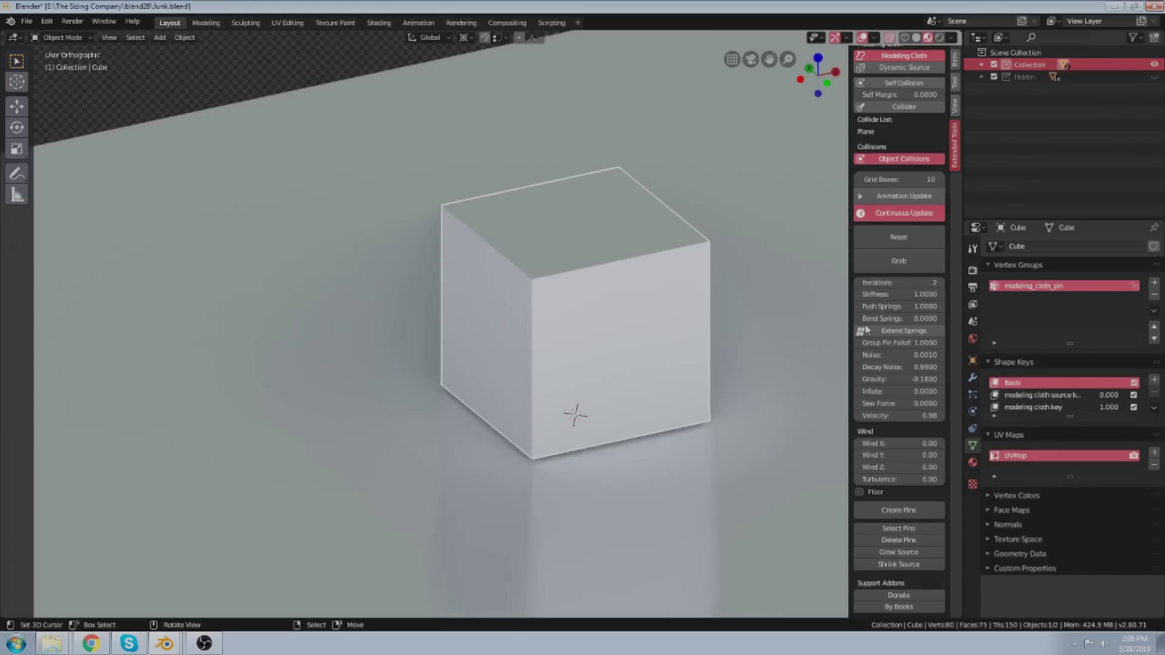
Pull the simulated cube around on the plane with the Grab tool, and end grabbing.
mouse_move(497, 352)
mouse_down()
mouse_move(424, 328)
mouse_move(534, 338)
mouse_move(672, 306)
mouse_up()
drag(606, 371, 580, 172)
mouse_move(613, 244)
mouse_down()
mouse_move(425, 365)
mouse_move(328, 213)
mouse_move(484, 369)
mouse_move(450, 275)
mouse_move(544, 389)
mouse_up()
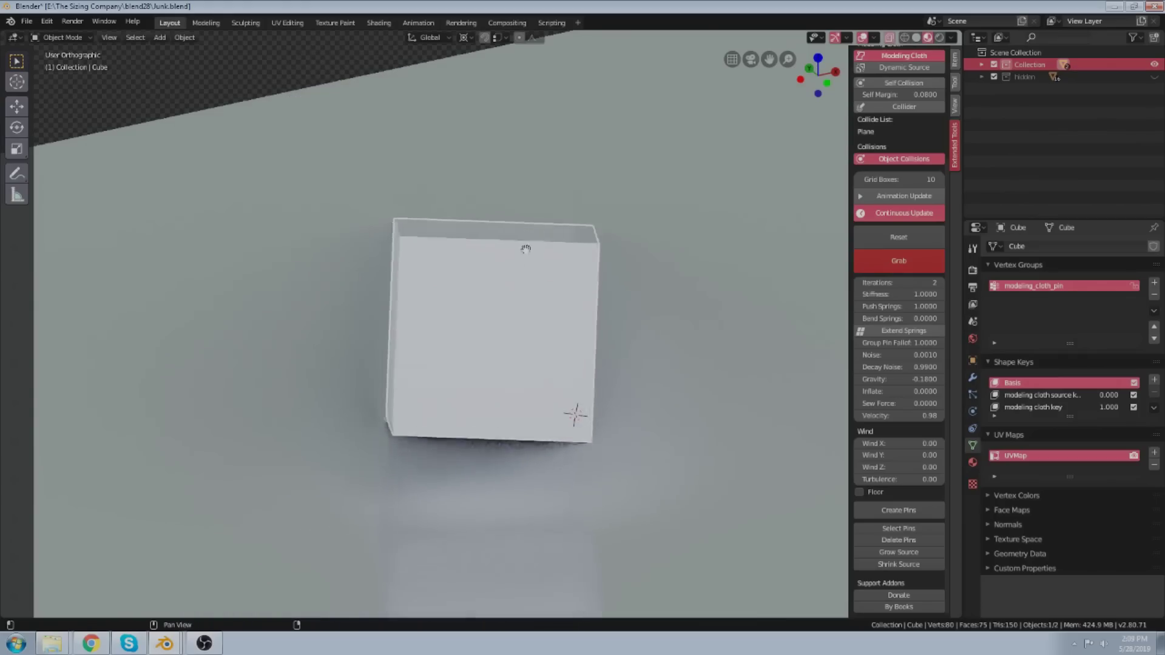
key(Escape)
Place the 3D cursor on the plane behind the first cube, add a new cube there, and raise it along Z.
scroll(494, 216, down, 3)
middle_drag(523, 382, 472, 391)
scroll(471, 391, down, 2)
middle_drag(471, 337, 487, 329)
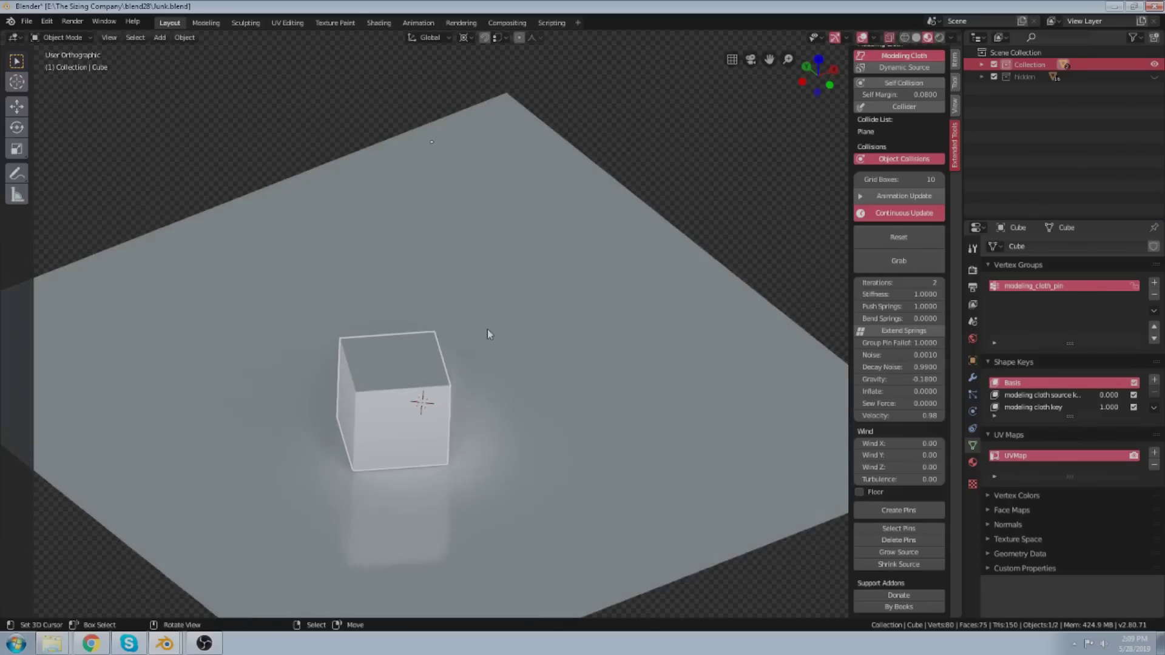
scroll(466, 290, down, 1)
click(482, 265)
key(shift+a)
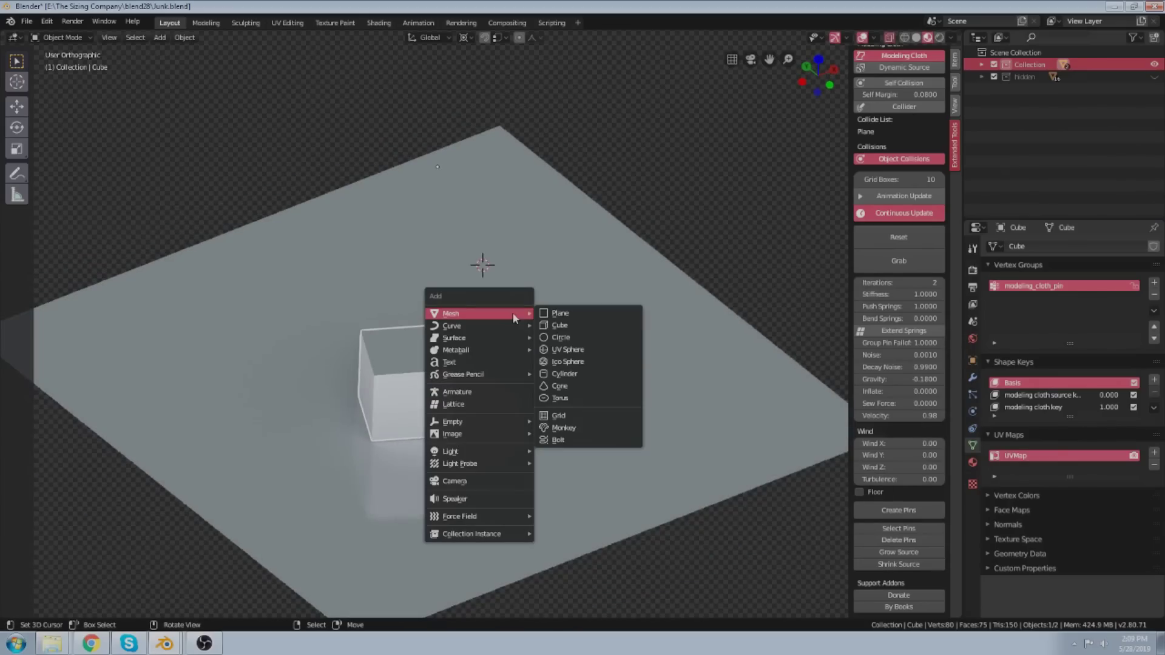
click(565, 326)
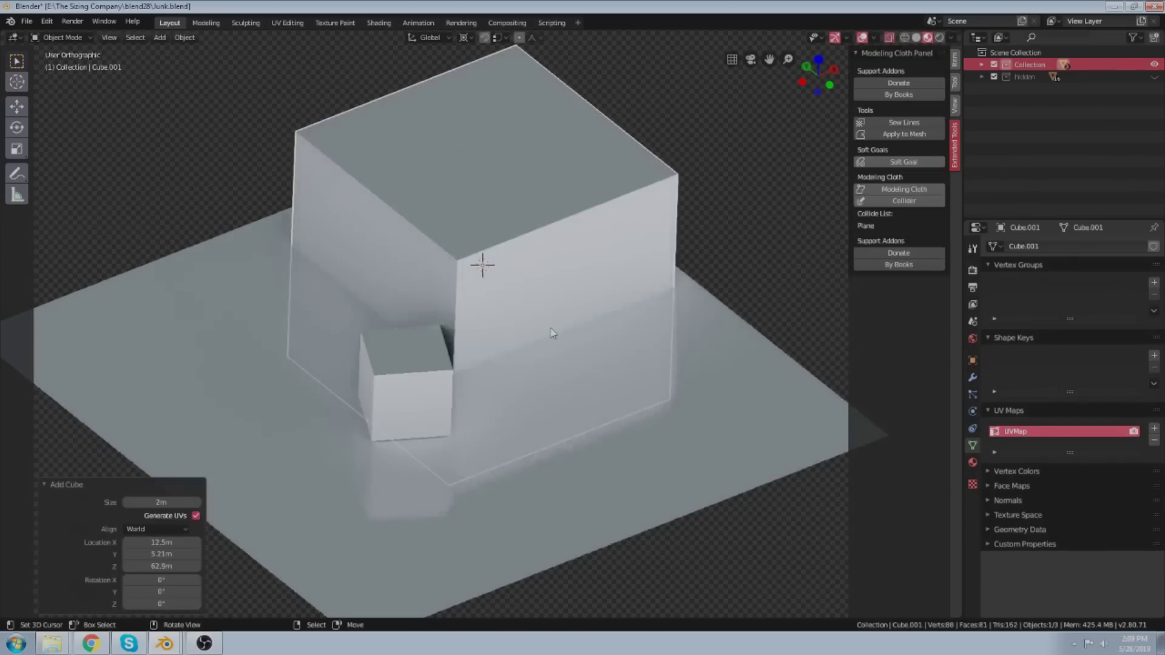
scroll(556, 450, down, 5)
key(g)
key(z)
click(554, 218)
Subdivide the new cube's whole mesh three times in Edit Mode with one cut each.
key(Tab)
scroll(553, 218, up, 4)
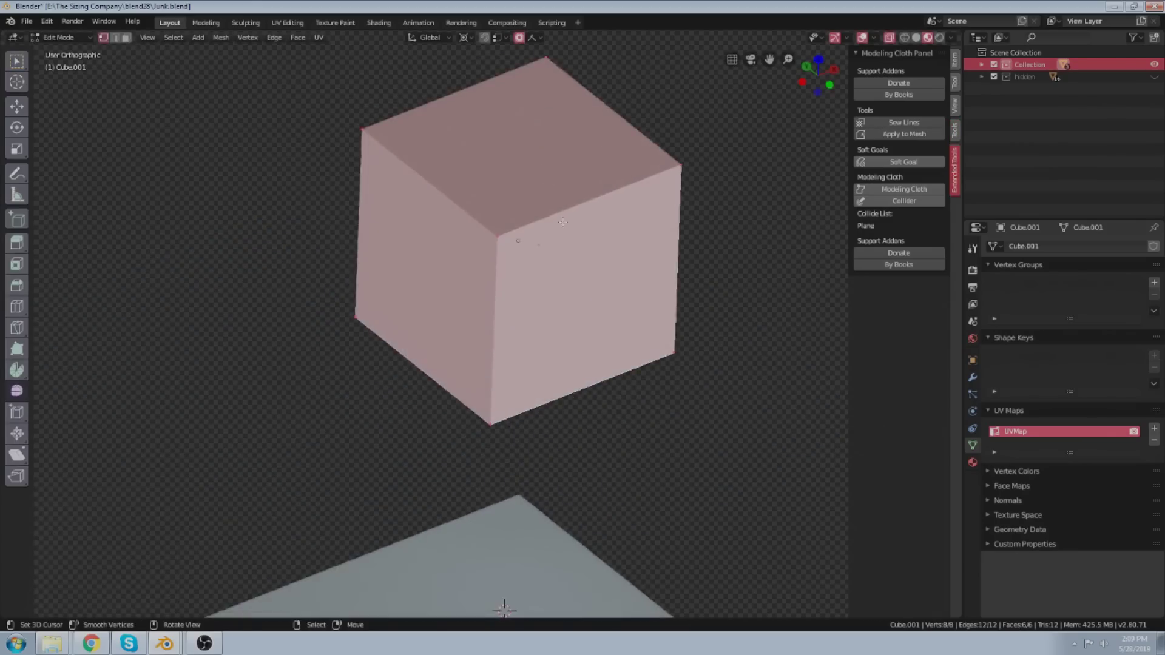
shift+middle_drag(586, 296, 580, 357)
key(ctrl+d)
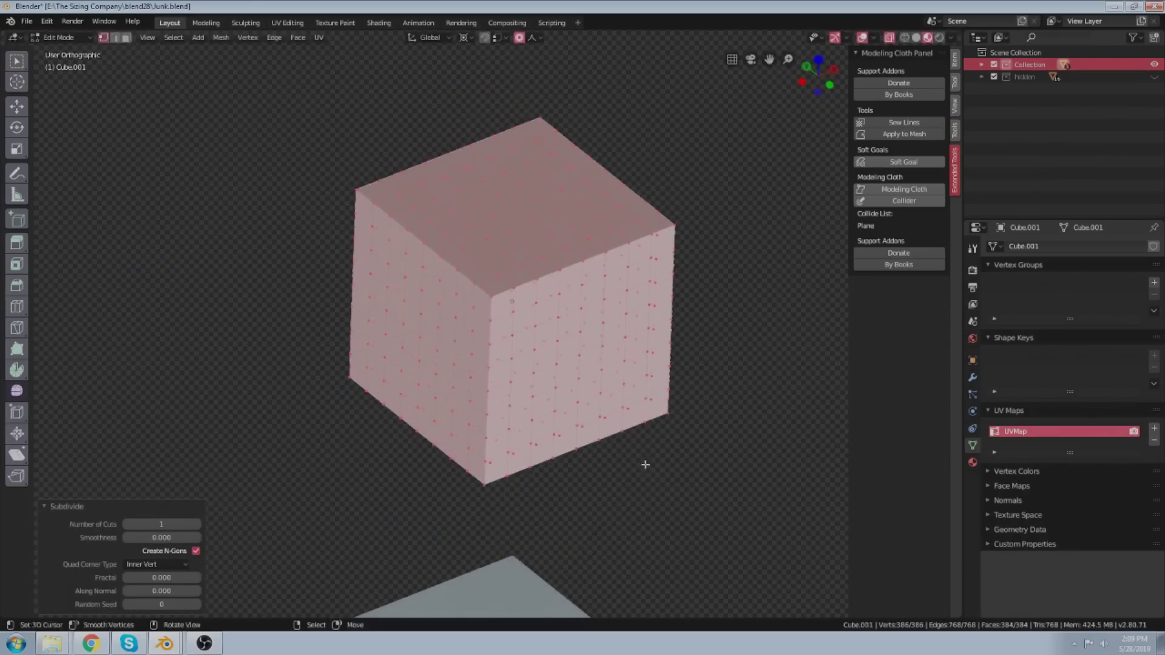
Snap the 3D cursor to the selected mesh and flatten it into a slab by scaling Z to about 0.146.
key(shift+s)
click(652, 533)
key(s)
key(z)
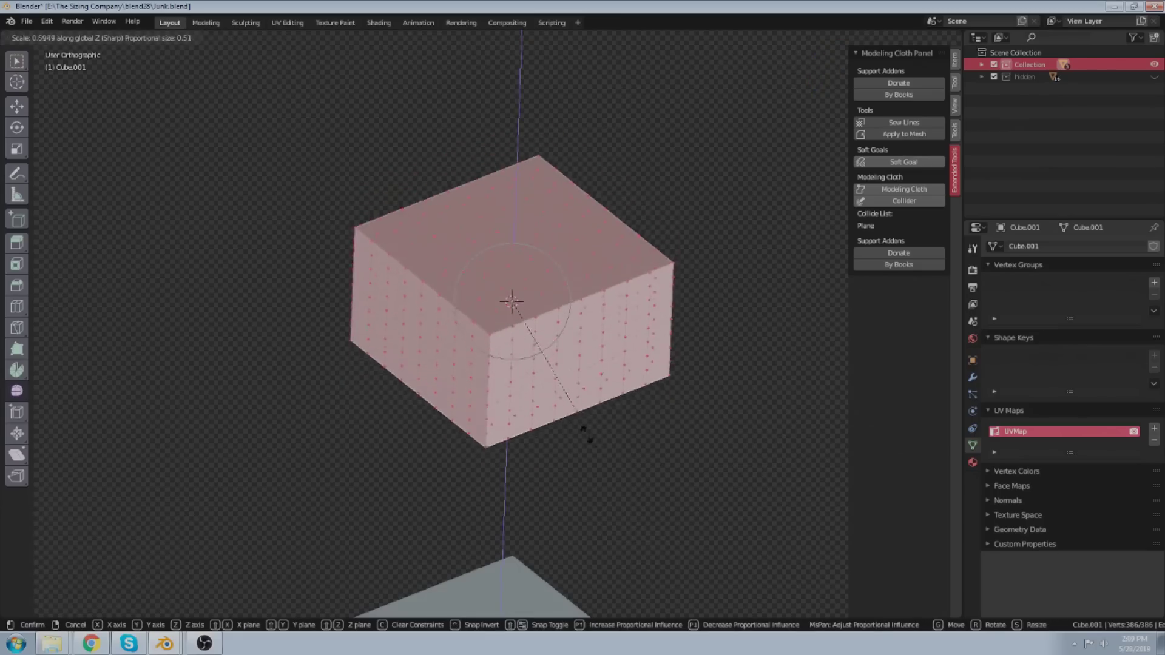
click(528, 337)
From the top view, circle-select the pair of opposing vertices at the centre of the slab's upper and lower faces.
scroll(521, 378, up, 6)
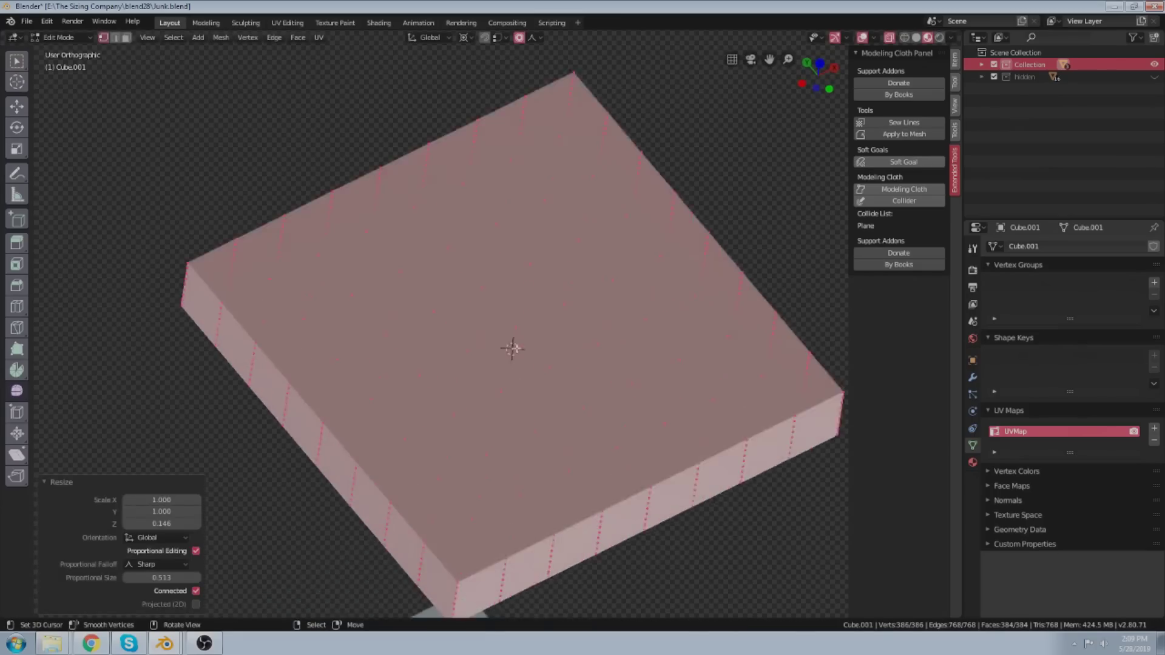
key(alt+a)
key(c)
right_click(519, 323)
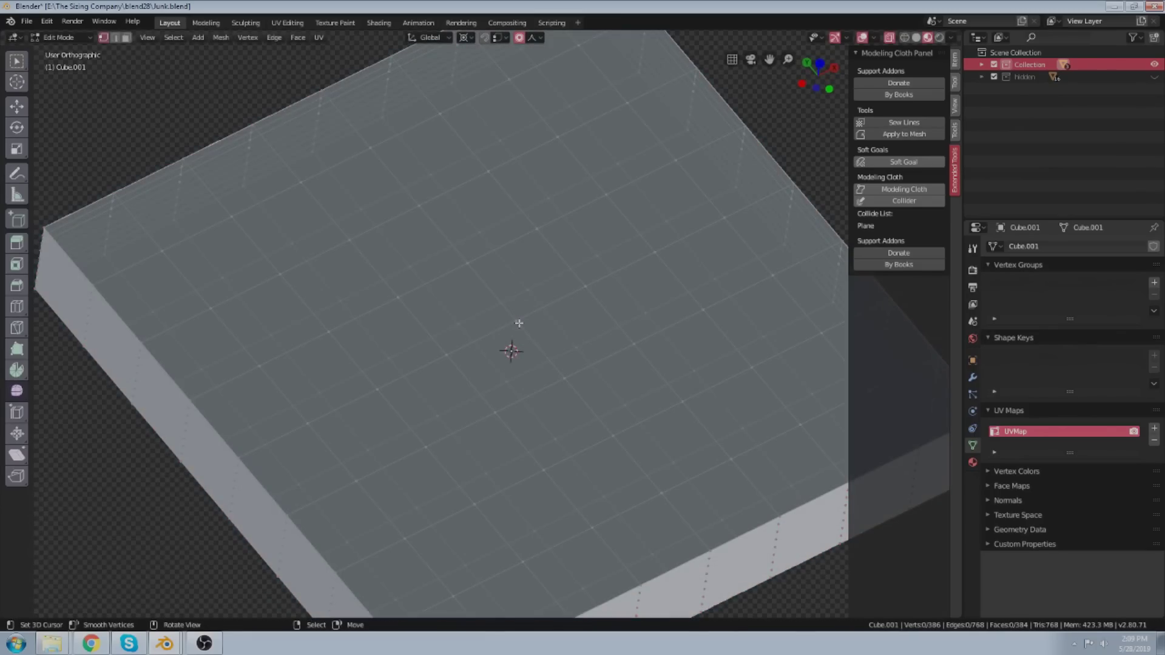
key(KP_7)
scroll(518, 323, down, 5)
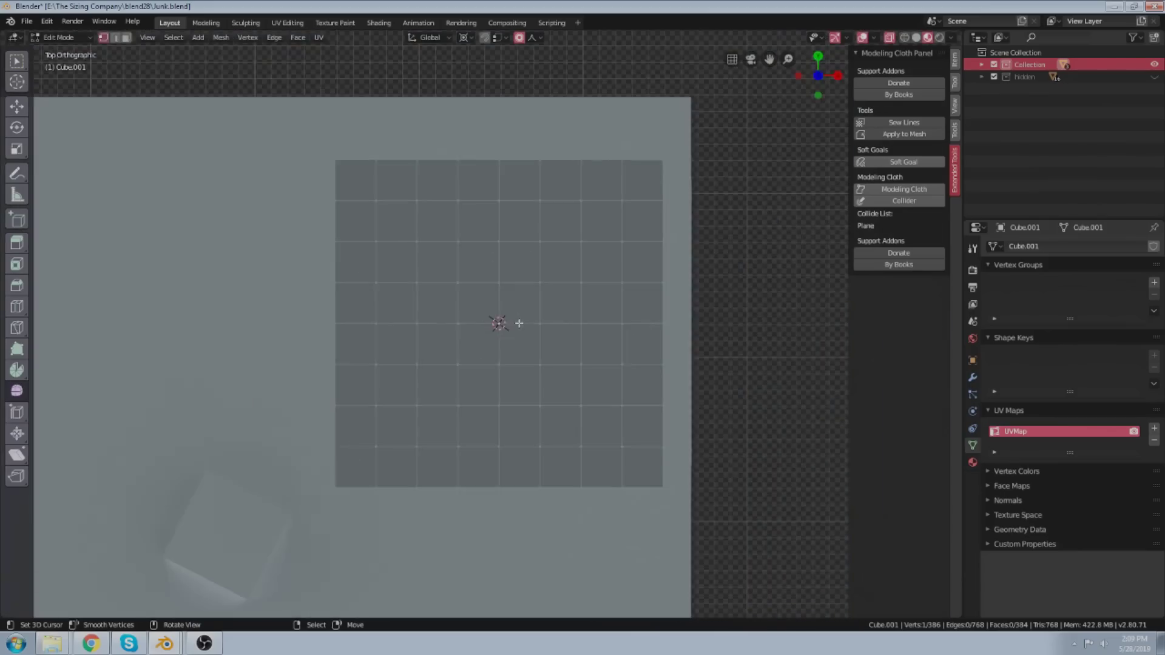
scroll(507, 320, up, 3)
key(alt+a)
key(c)
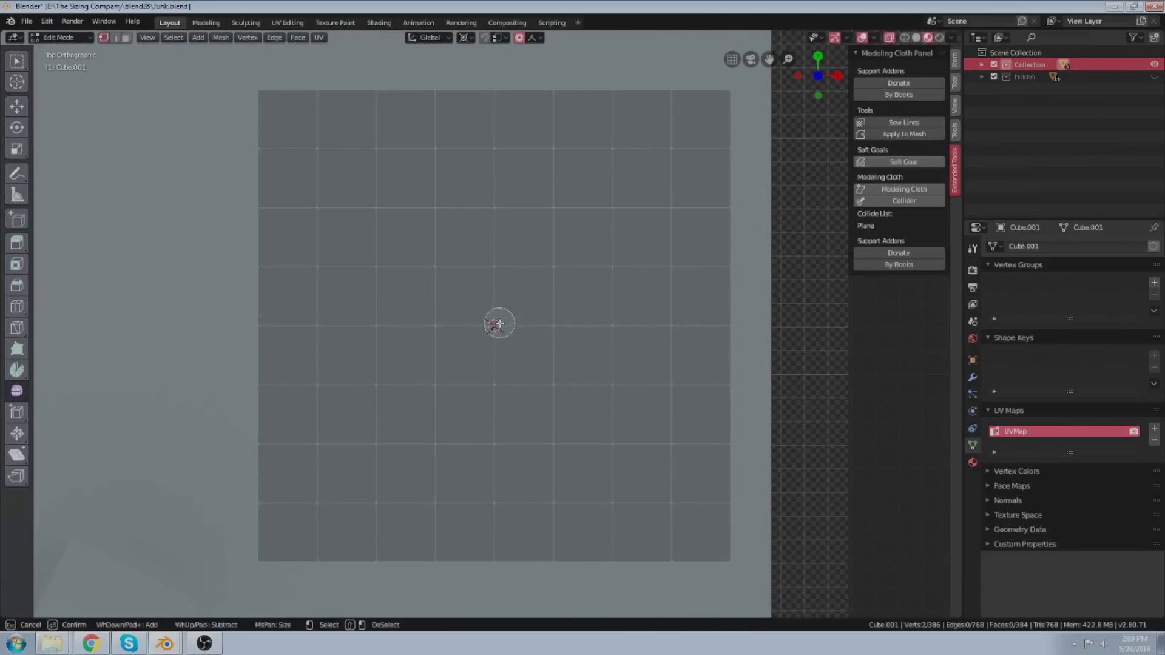
click(373, 203)
right_click(479, 310)
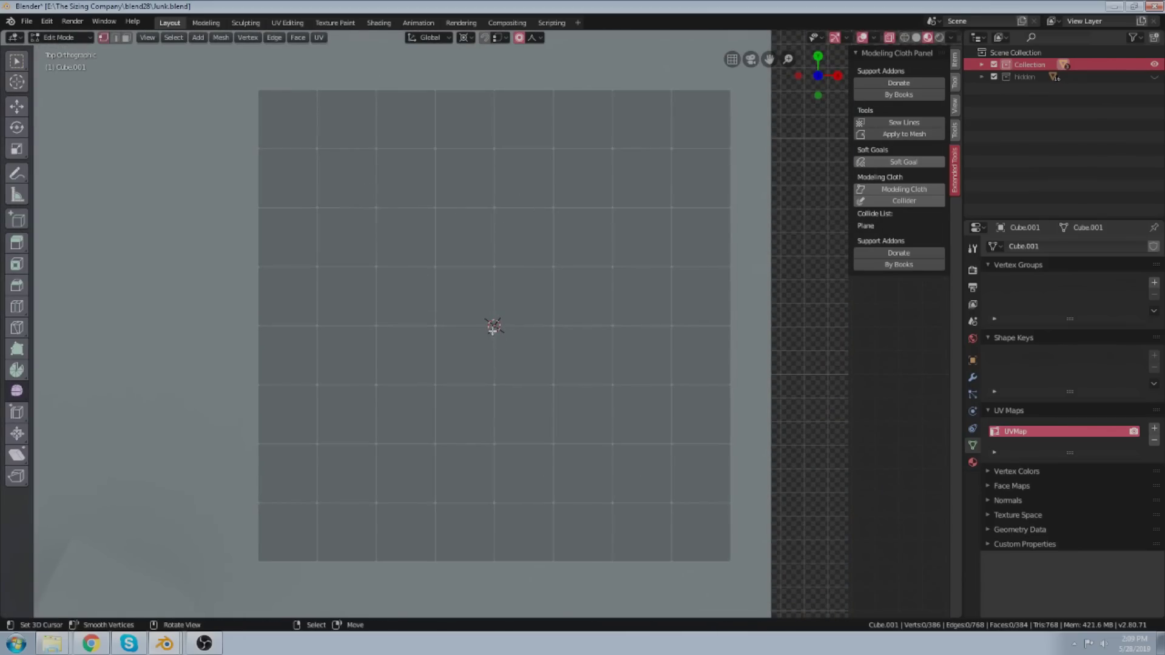
click(494, 326)
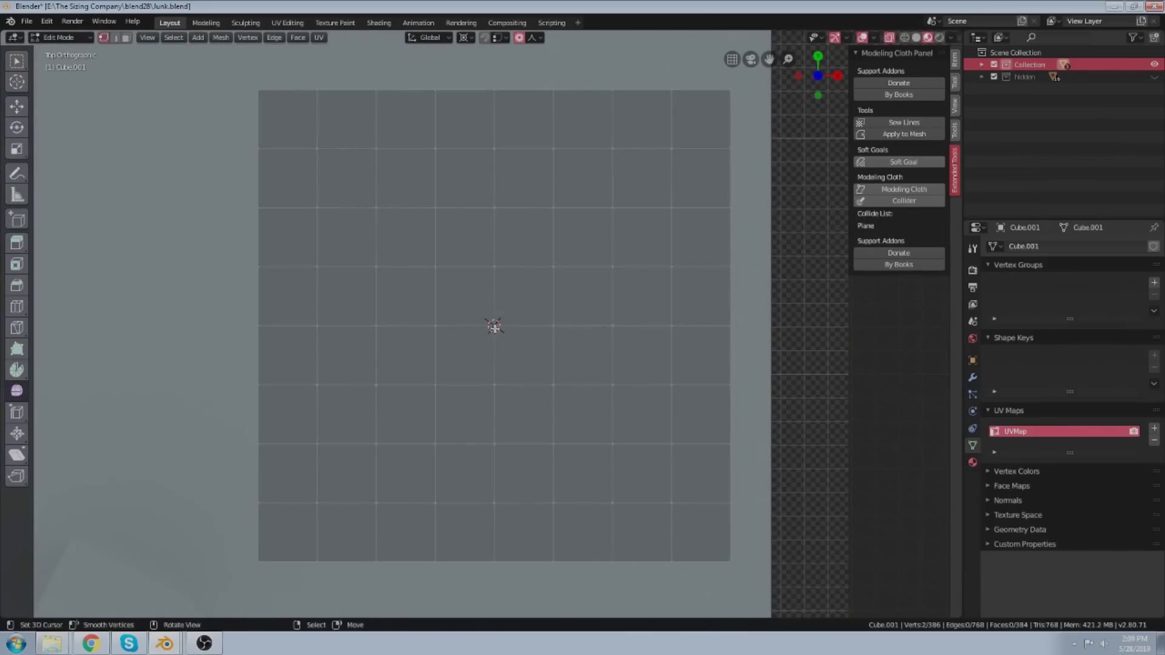
Enable Modeling Cloth on the slab and add virtual springs between the opposing vertices at its centre and at two diagonally offset grid points.
click(895, 193)
scroll(899, 364, down, 5)
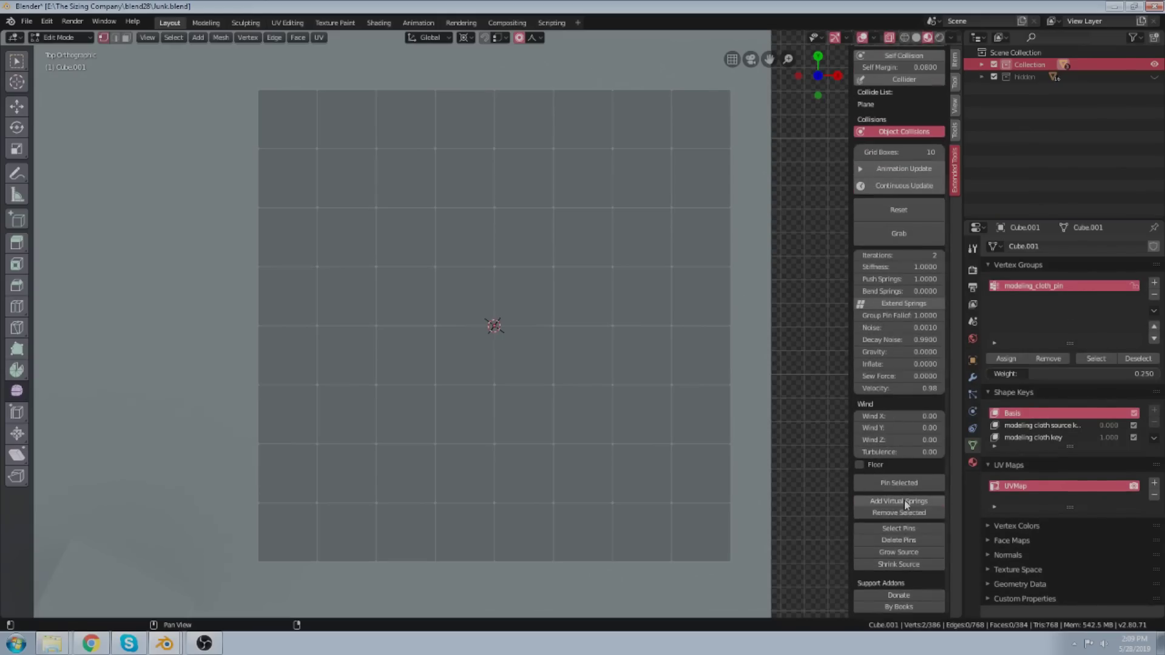
key(a)
key(a)
key(c)
click(607, 445)
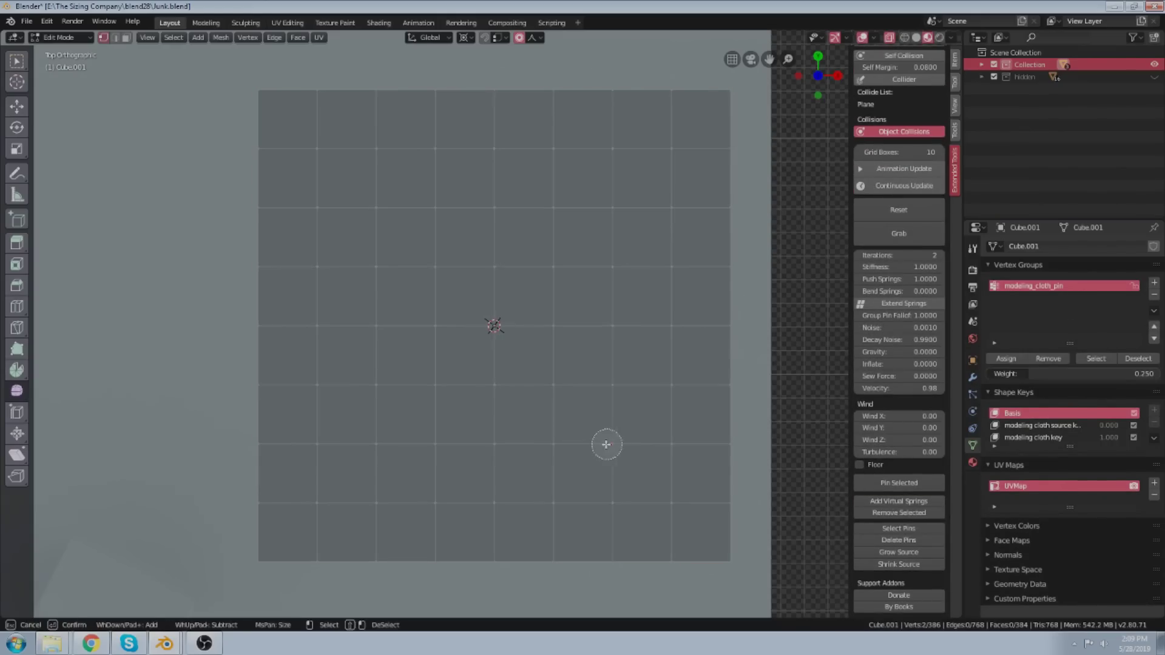
right_click(607, 445)
key(a)
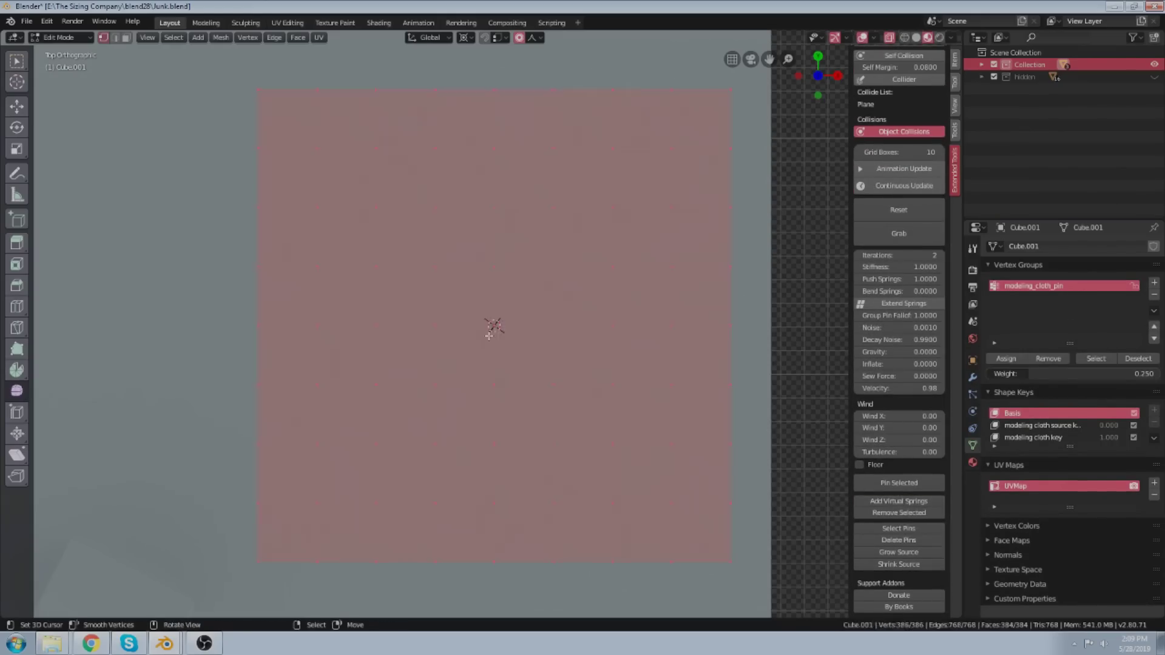
key(a)
key(c)
click(380, 207)
right_click(380, 208)
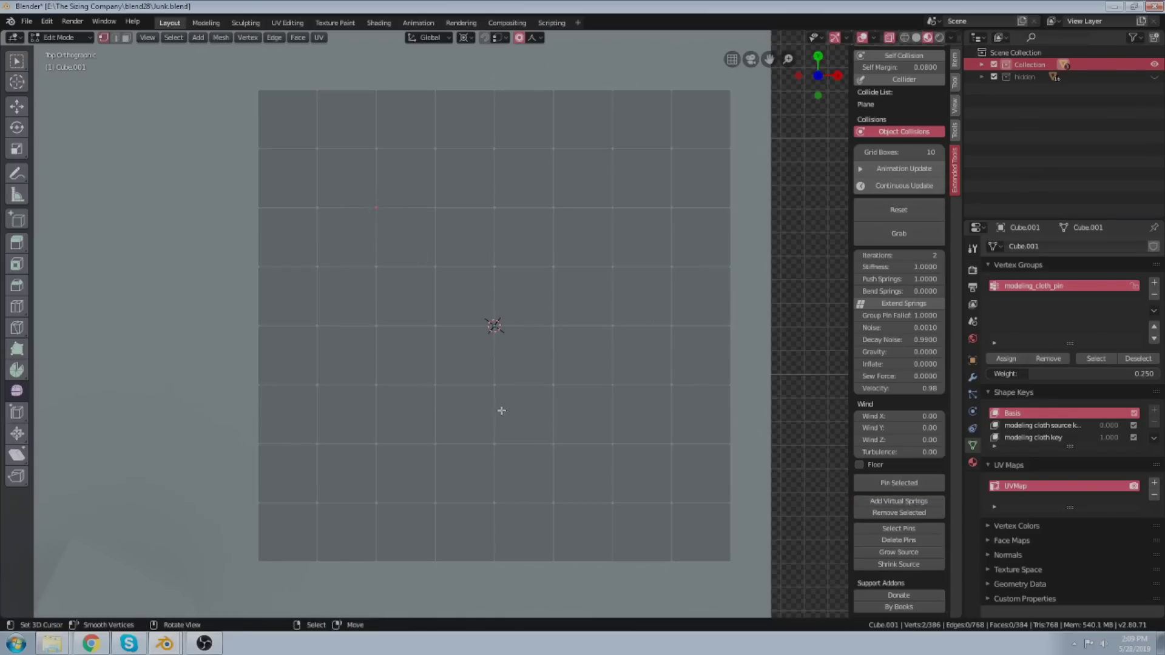
Return the slab to Object Mode, start Continuous Update, and add a level 2 subdivision surface.
middle_drag(502, 408, 565, 311)
key(Tab)
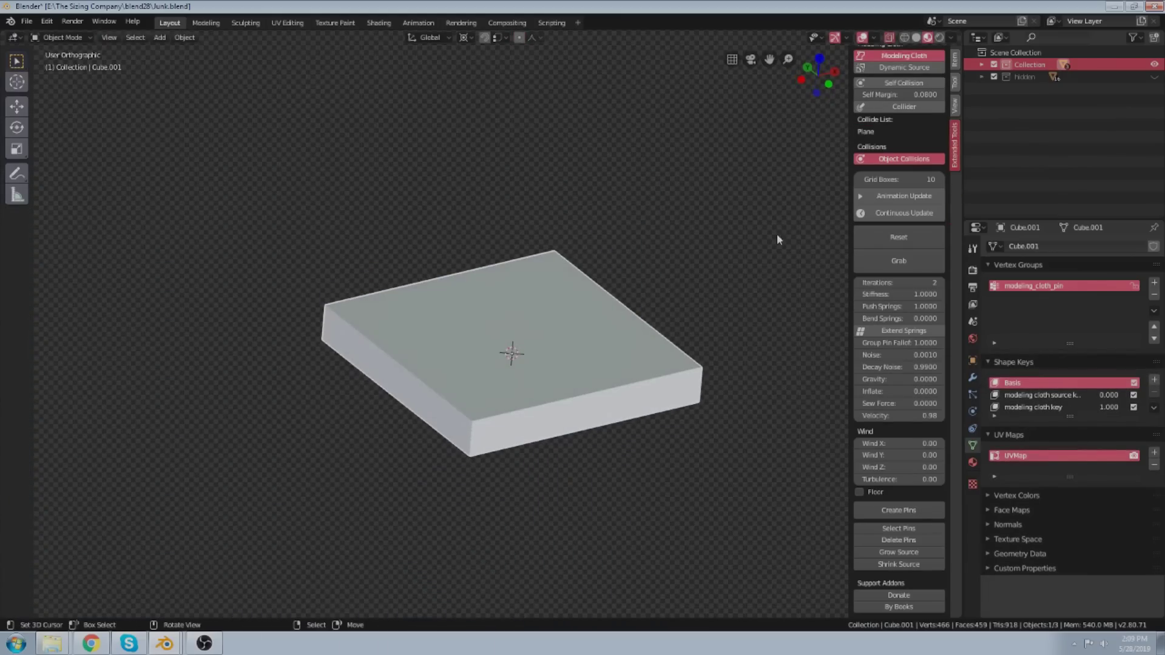
click(909, 214)
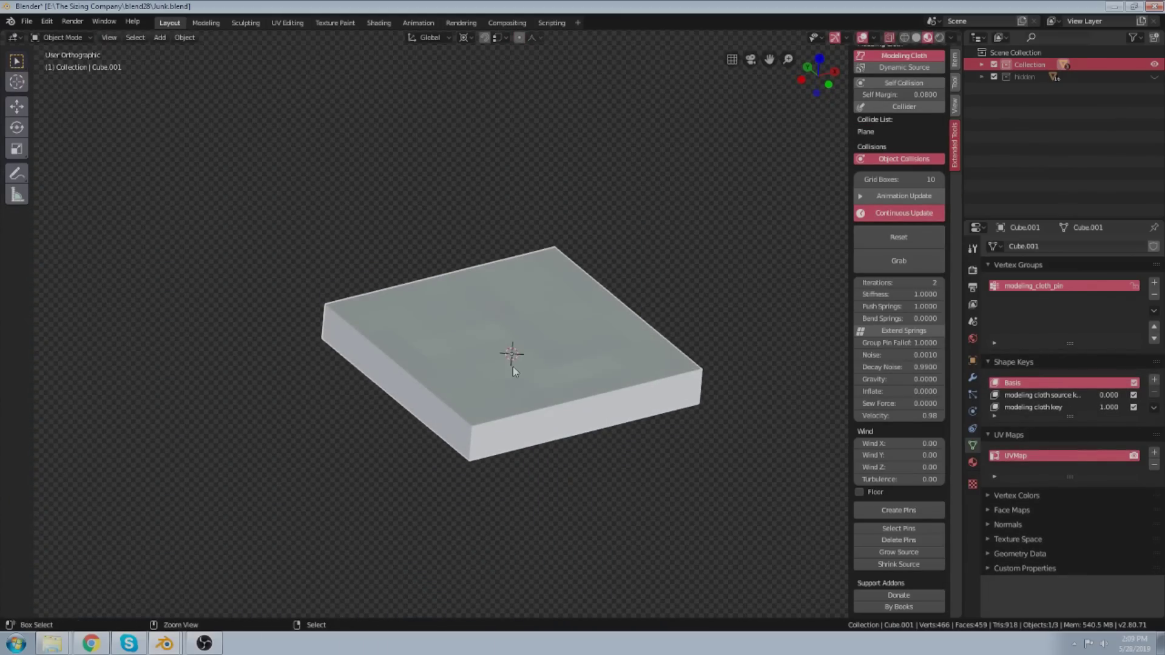
key(ctrl+2)
scroll(574, 348, up, 2)
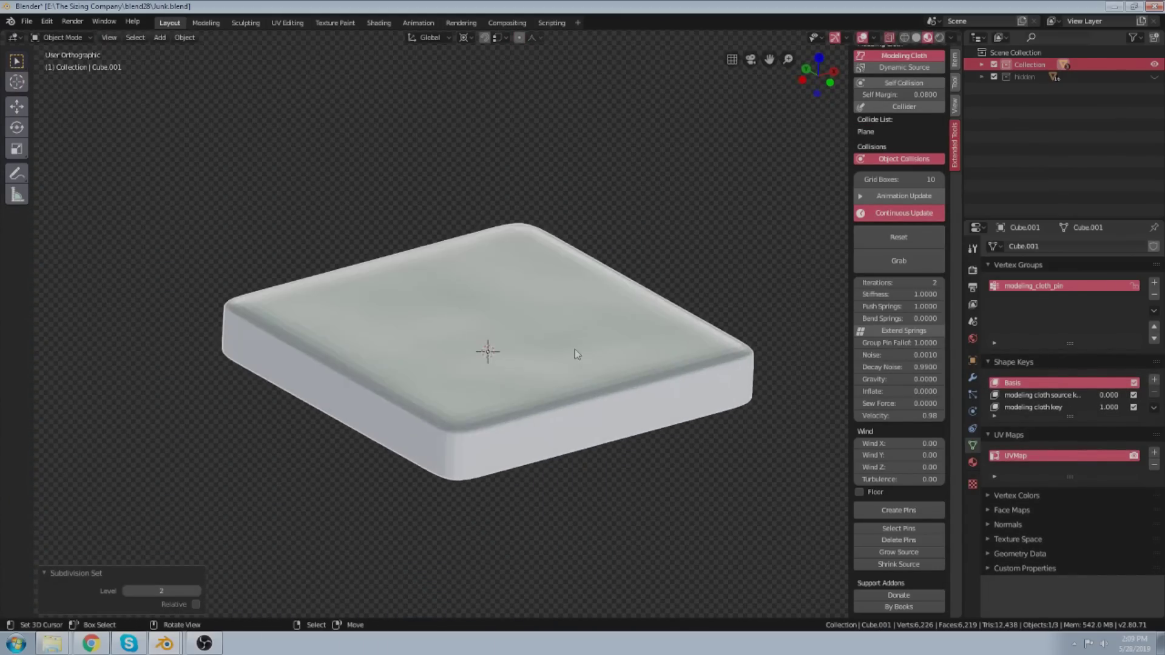
Set the slab's Inflate value to -0.006 so the simulation puffs it like a cushion.
click(887, 393)
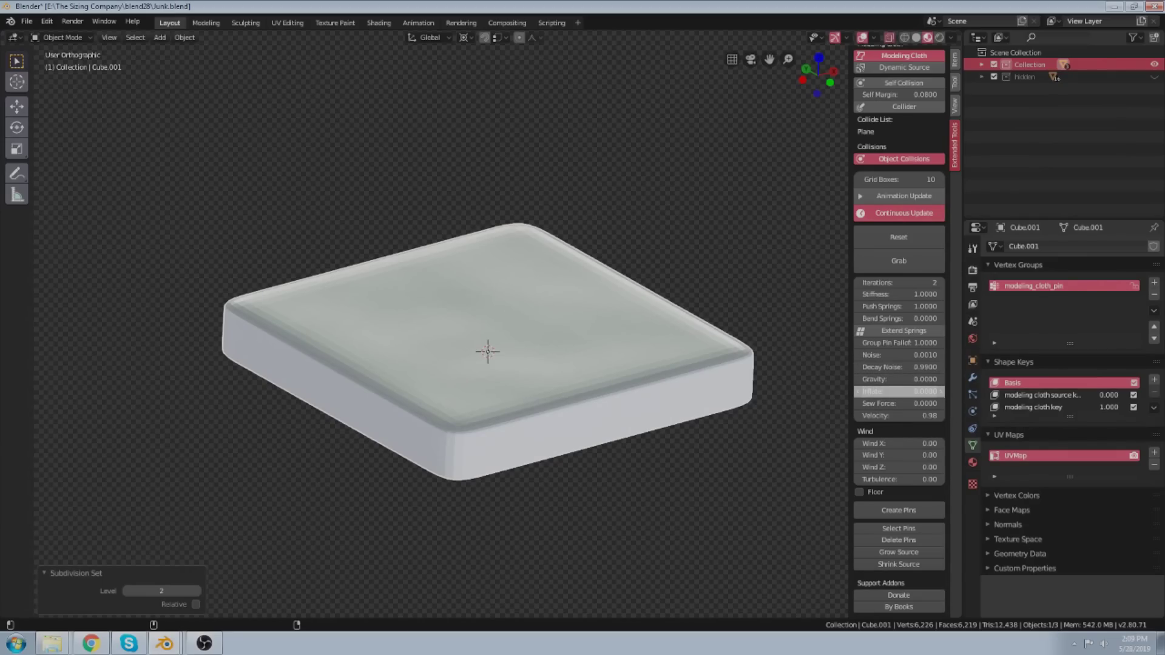
mouse_move(887, 393)
mouse_down()
mouse_move(910, 394)
mouse_move(889, 394)
mouse_up()
middle_drag(464, 315, 543, 460)
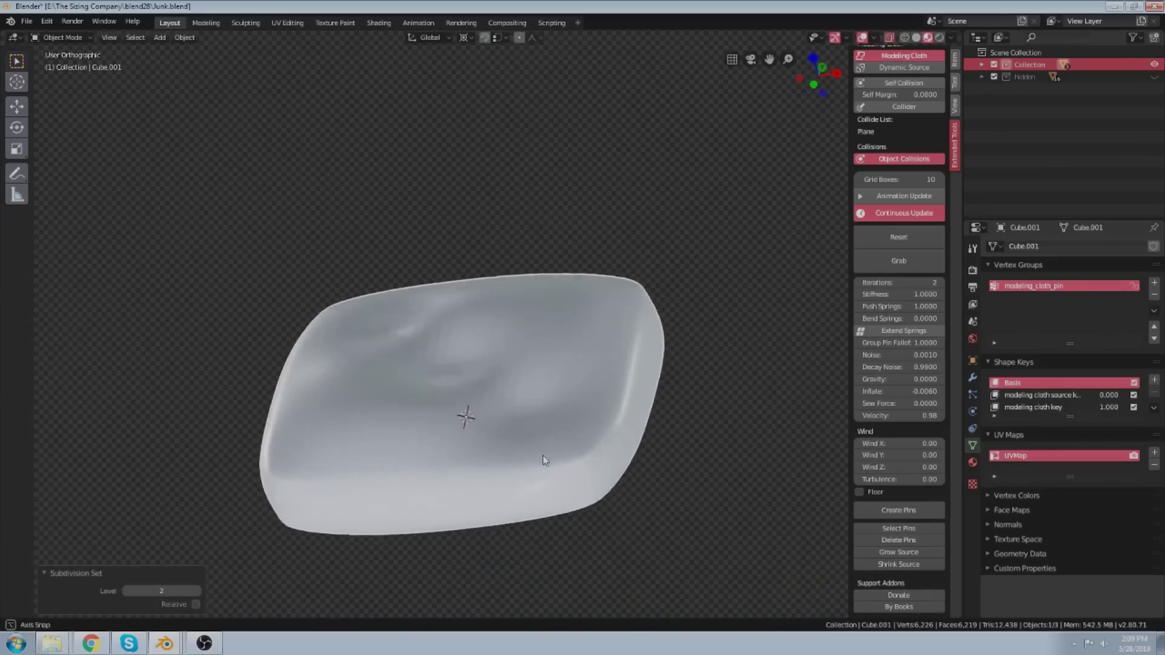
Raise the slab's cloth Iterations to 8.
click(940, 283)
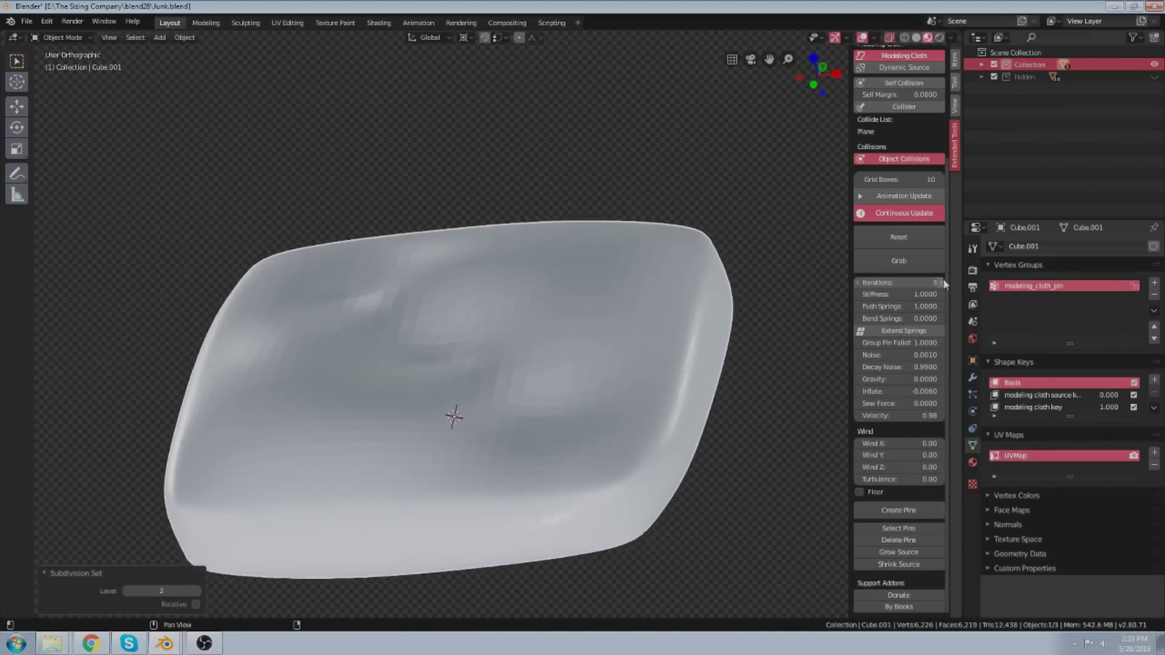
click(943, 282)
click(942, 283)
click(943, 282)
click(943, 282)
click(942, 282)
middle_drag(501, 304, 554, 312)
Activate the modeling cloth source key in Edit Mode and scale the whole slab mesh along Z to about 0.34.
key(Tab)
middle_drag(534, 353, 461, 392)
scroll(461, 391, up, 5)
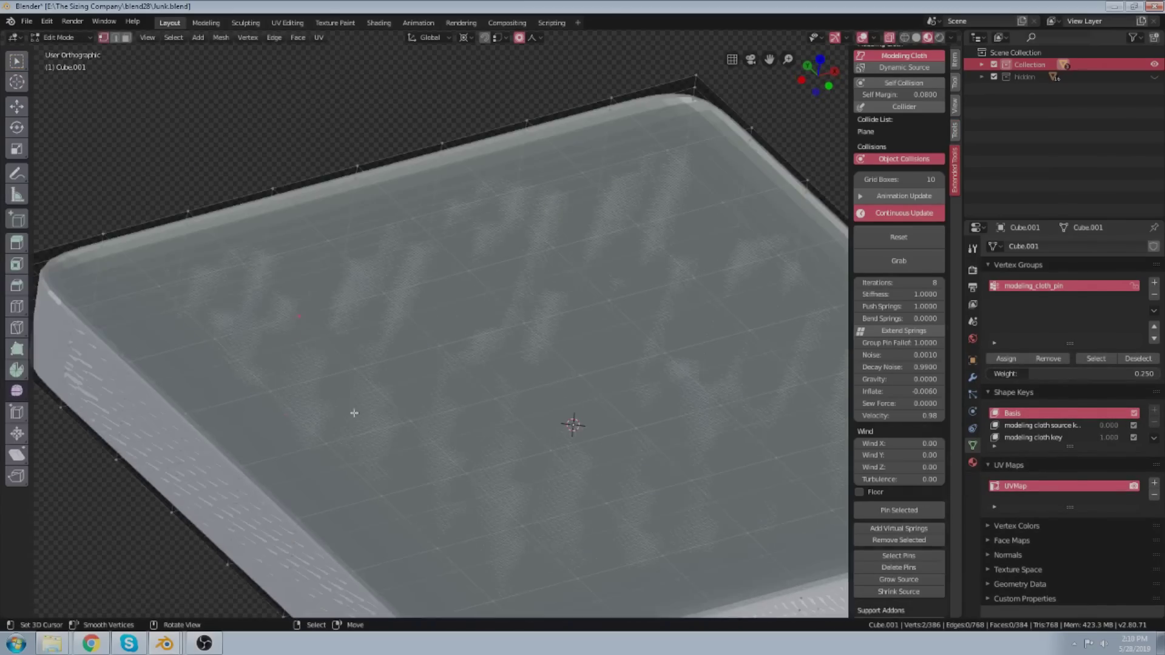
click(1046, 426)
scroll(418, 348, down, 5)
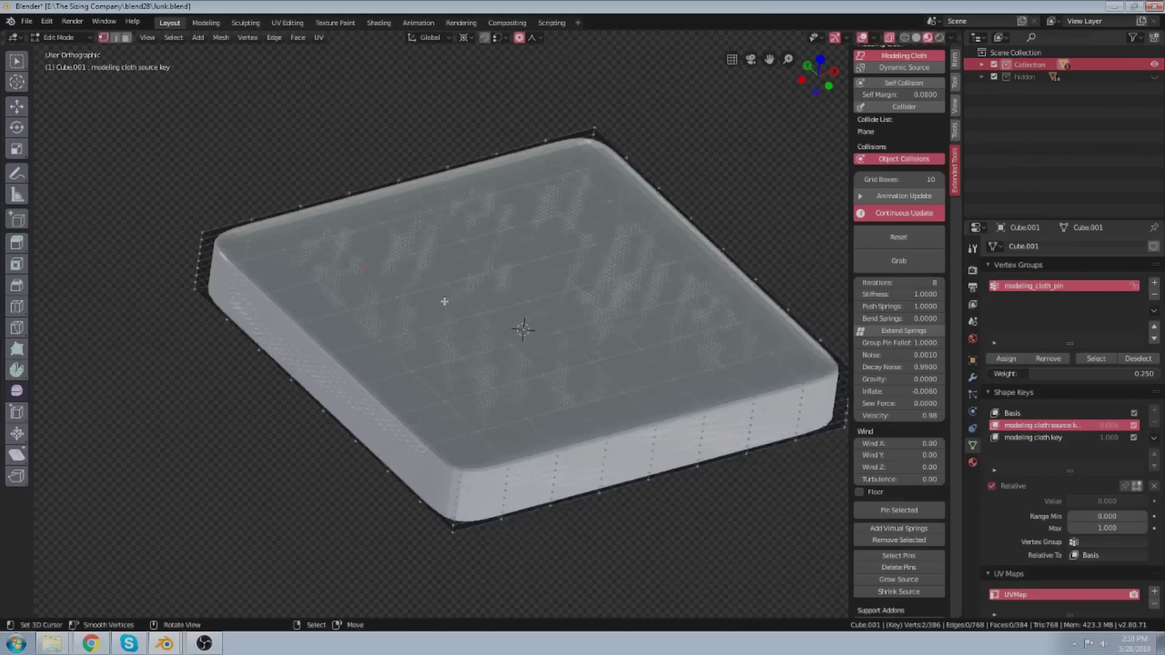
scroll(418, 348, up, 1)
scroll(468, 372, down, 2)
middle_drag(468, 372, 486, 321)
scroll(534, 364, up, 2)
key(a)
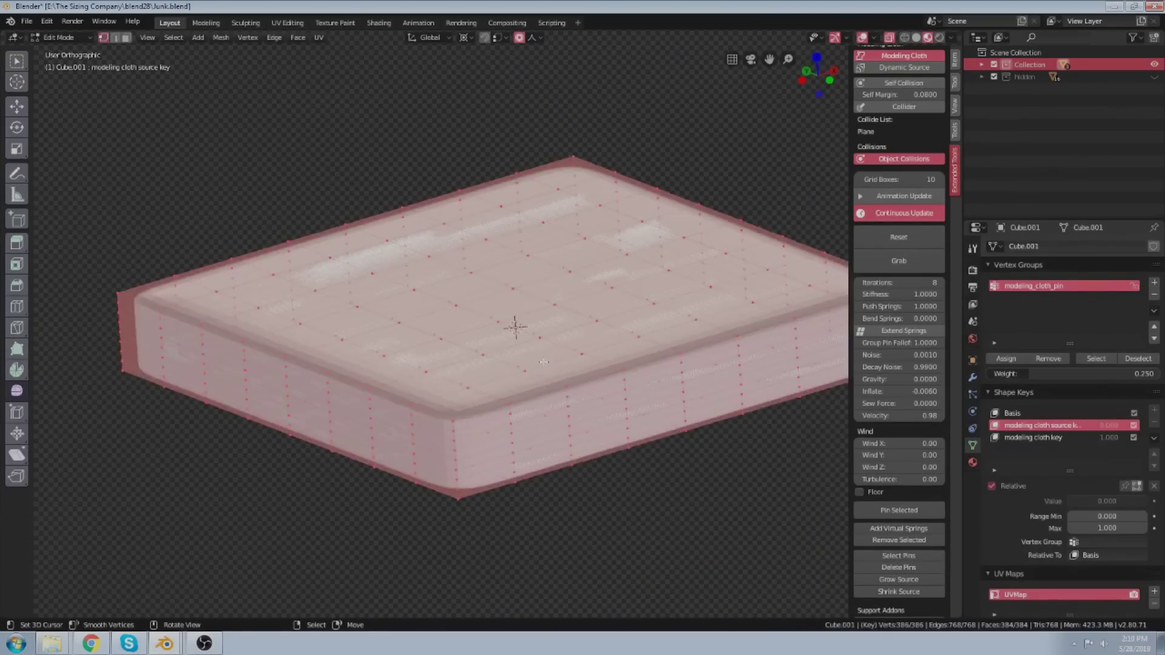
key(s)
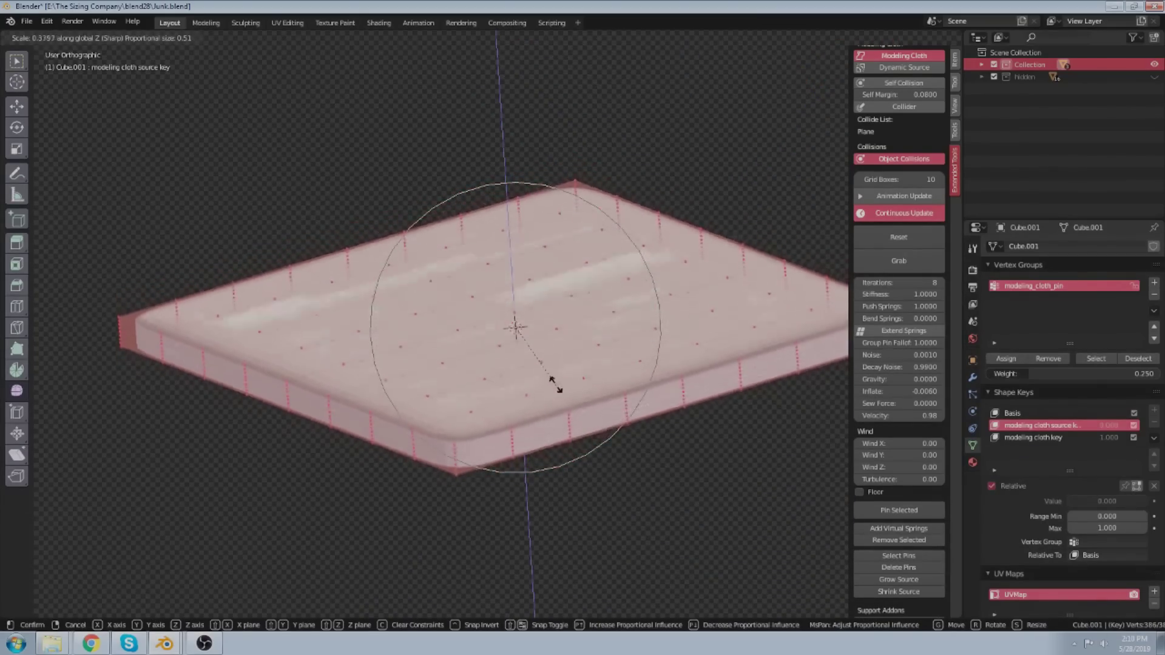
click(552, 386)
Restart Continuous Update in Object Mode and inspect the thinner inflated cushion from all sides.
key(Tab)
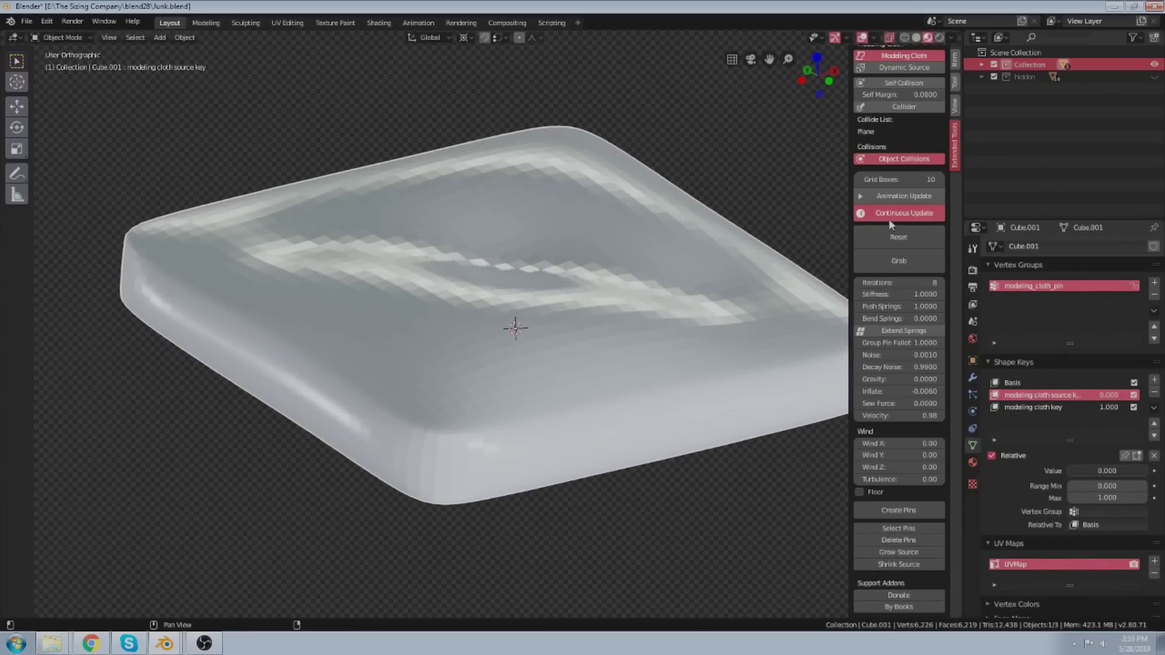
click(891, 216)
click(891, 215)
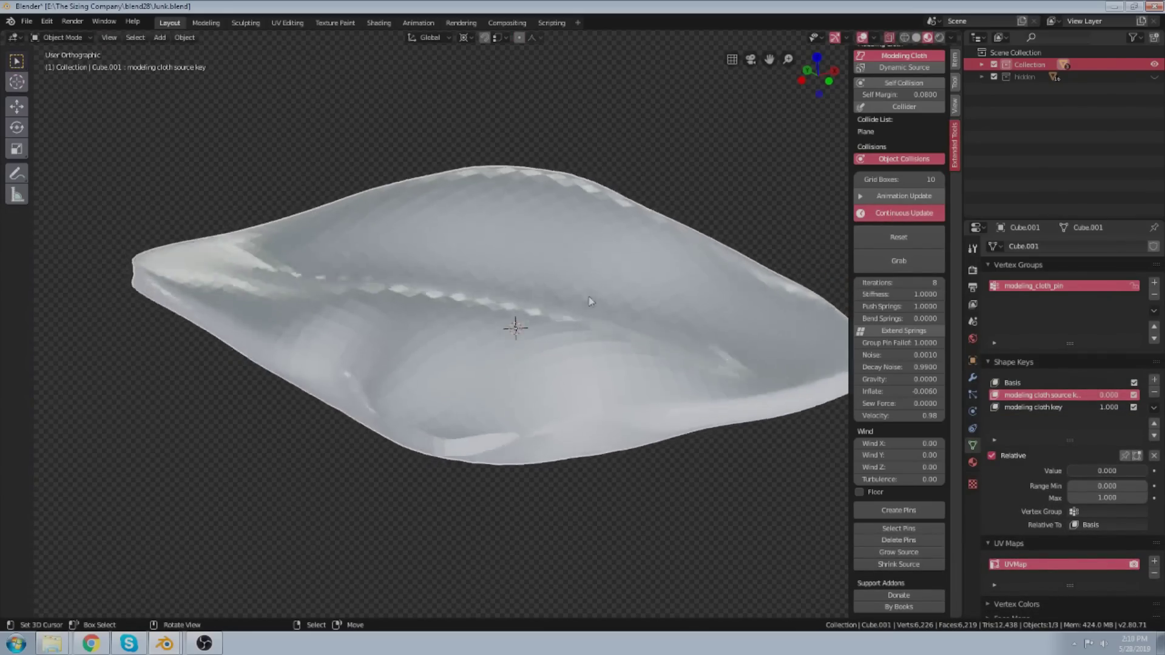
middle_drag(603, 317, 470, 284)
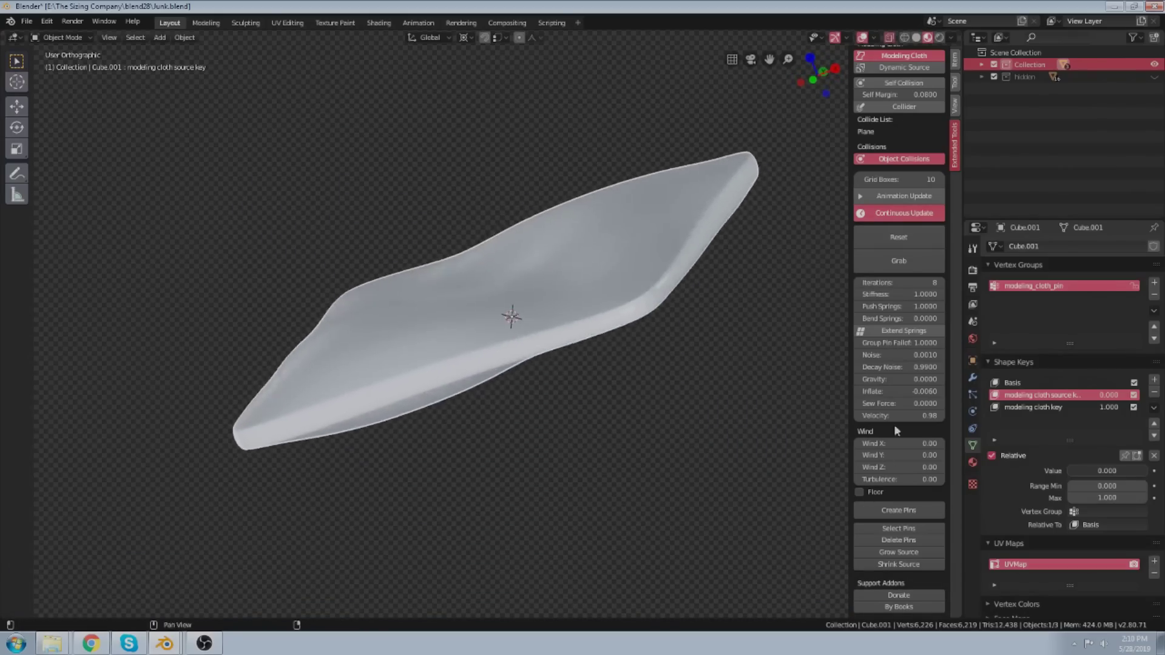
middle_drag(549, 385, 601, 480)
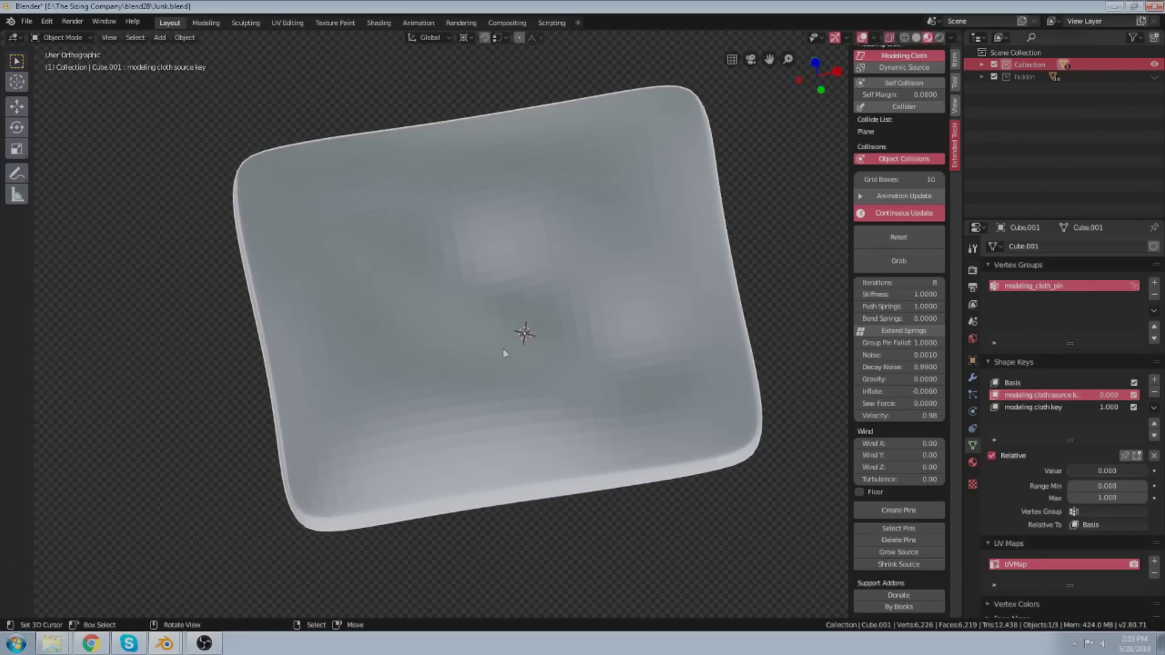
mouse_move(504, 351)
middle_down()
mouse_move(505, 452)
mouse_move(538, 225)
middle_up()
middle_drag(406, 359, 525, 407)
middle_drag(636, 375, 517, 371)
scroll(525, 316, down, 4)
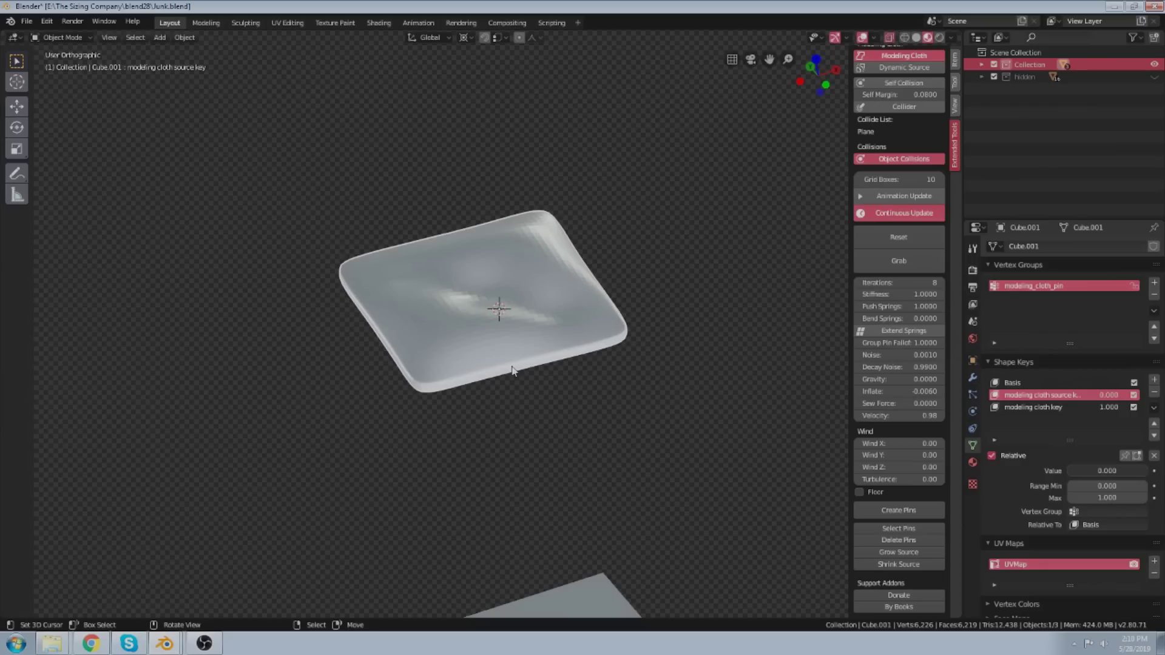